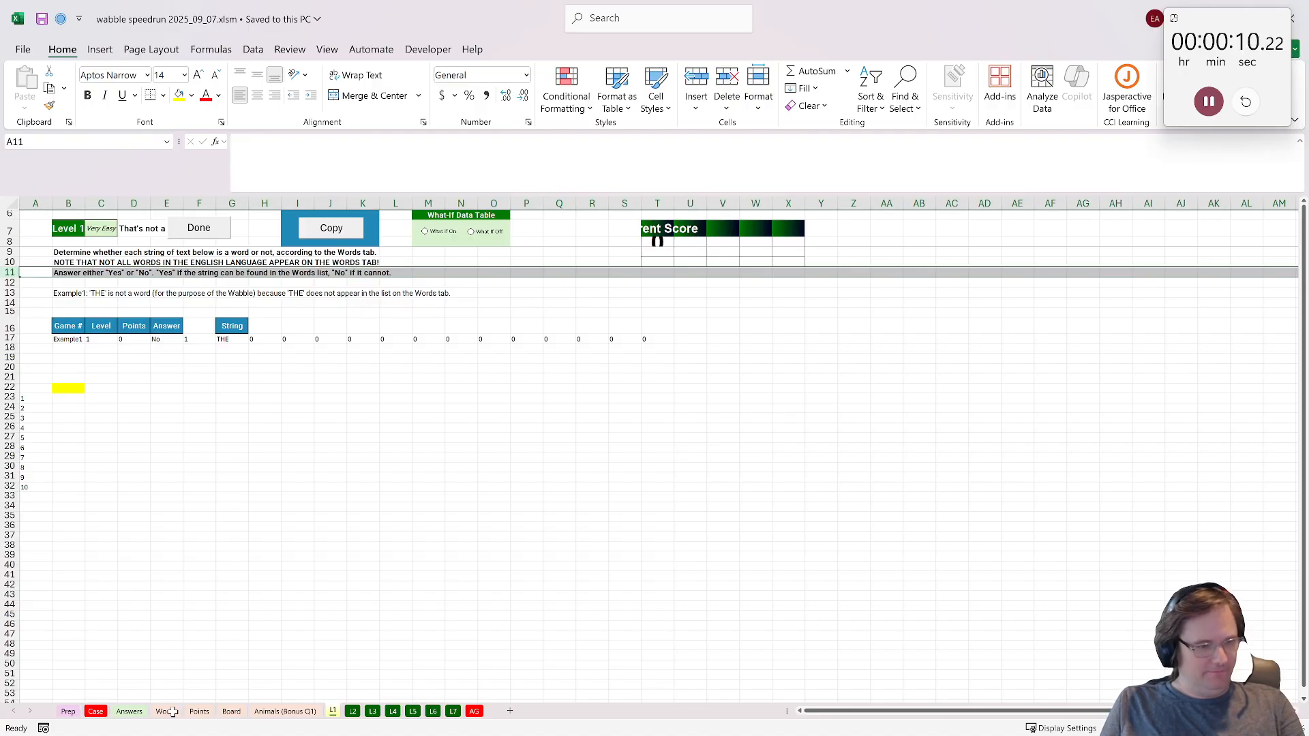
# - Name the full word list on the Words sheet, from A2 down to its last entry, all_words
pyautogui.click(166, 712)
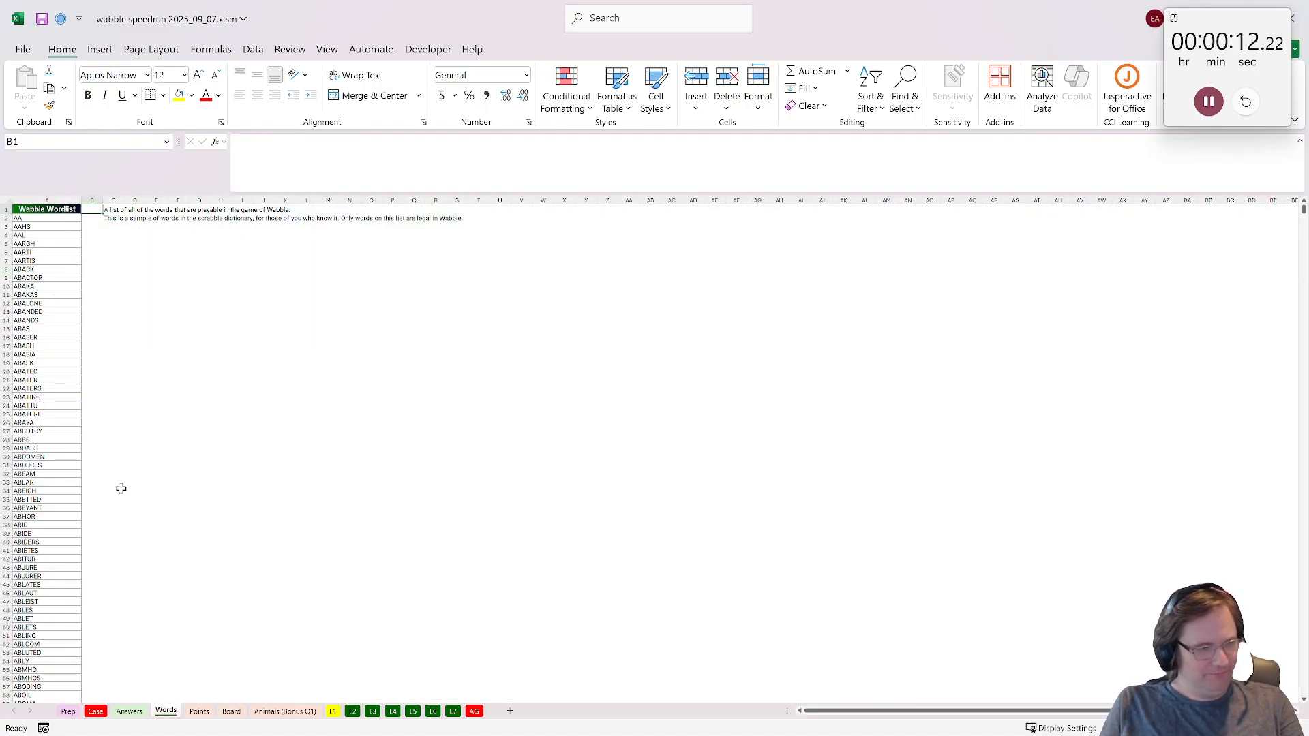
pyautogui.click(69, 219)
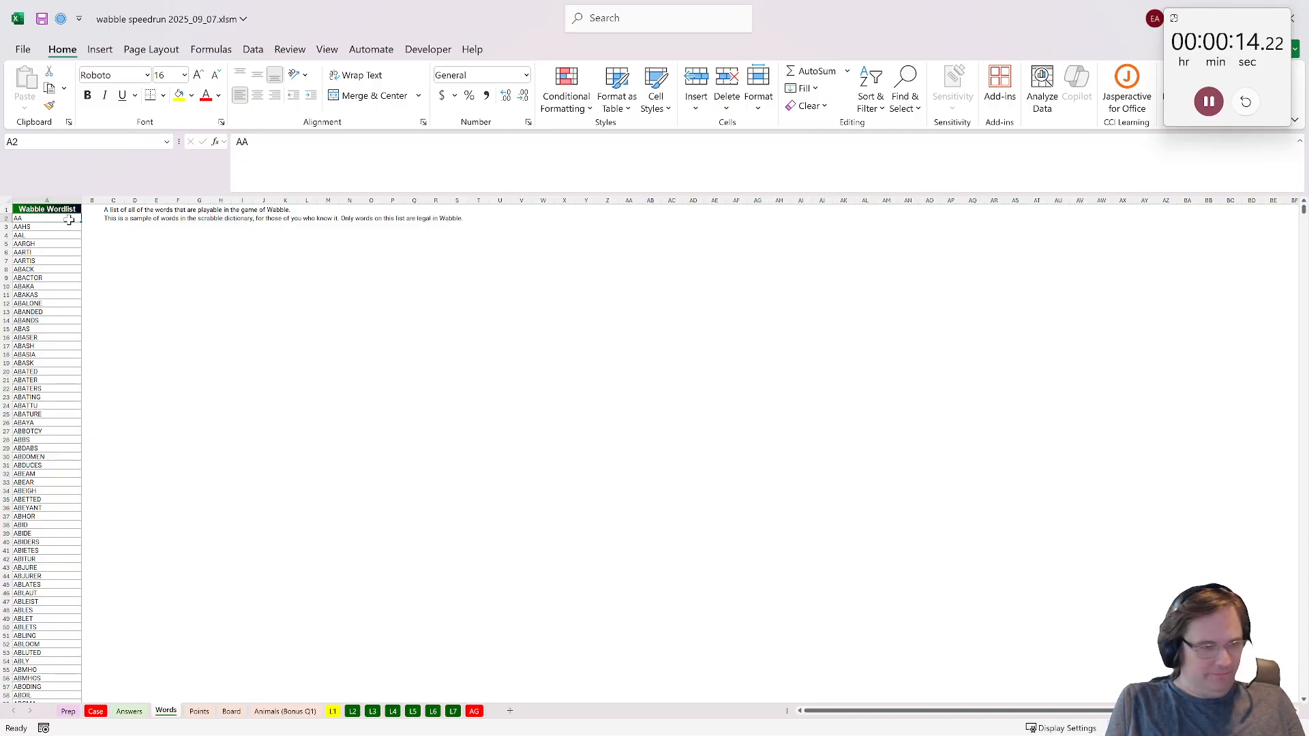
pyautogui.hotkey('ctrl', 'shift', 'Down')
pyautogui.click(102, 141)
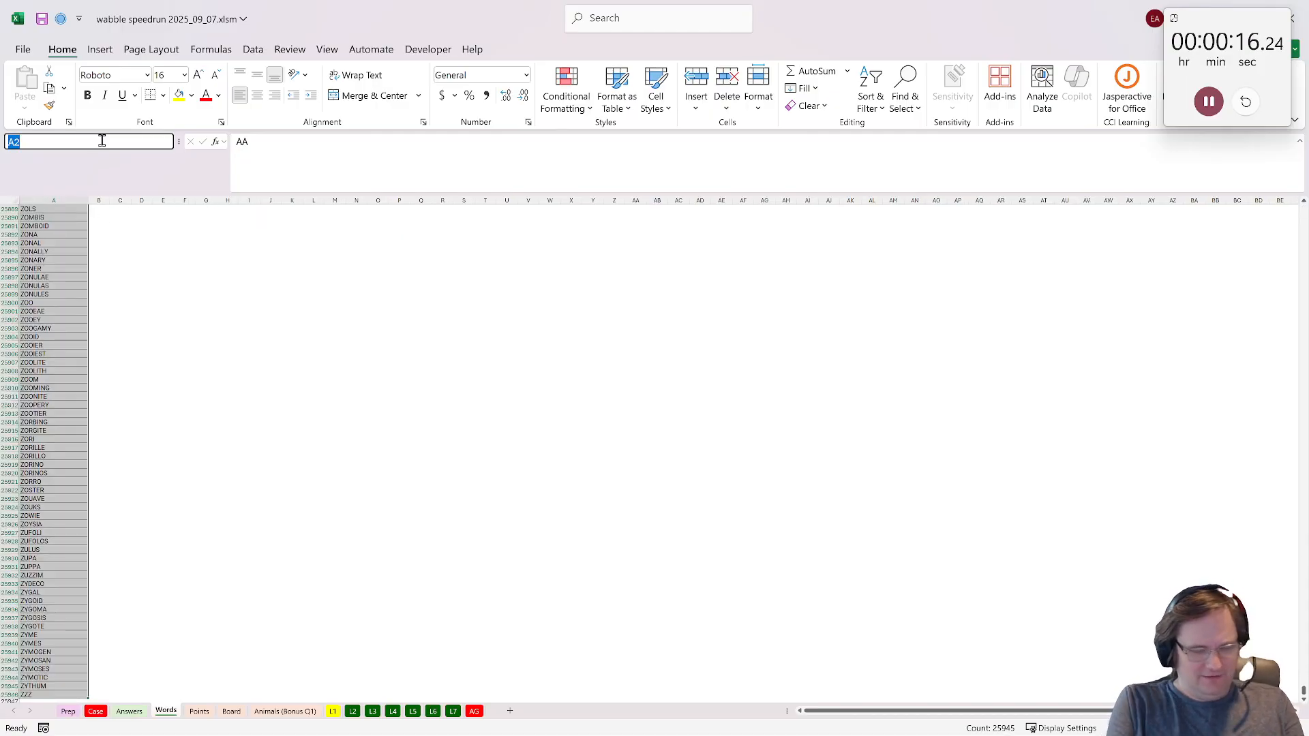
pyautogui.write('all_words')
pyautogui.press('Return')
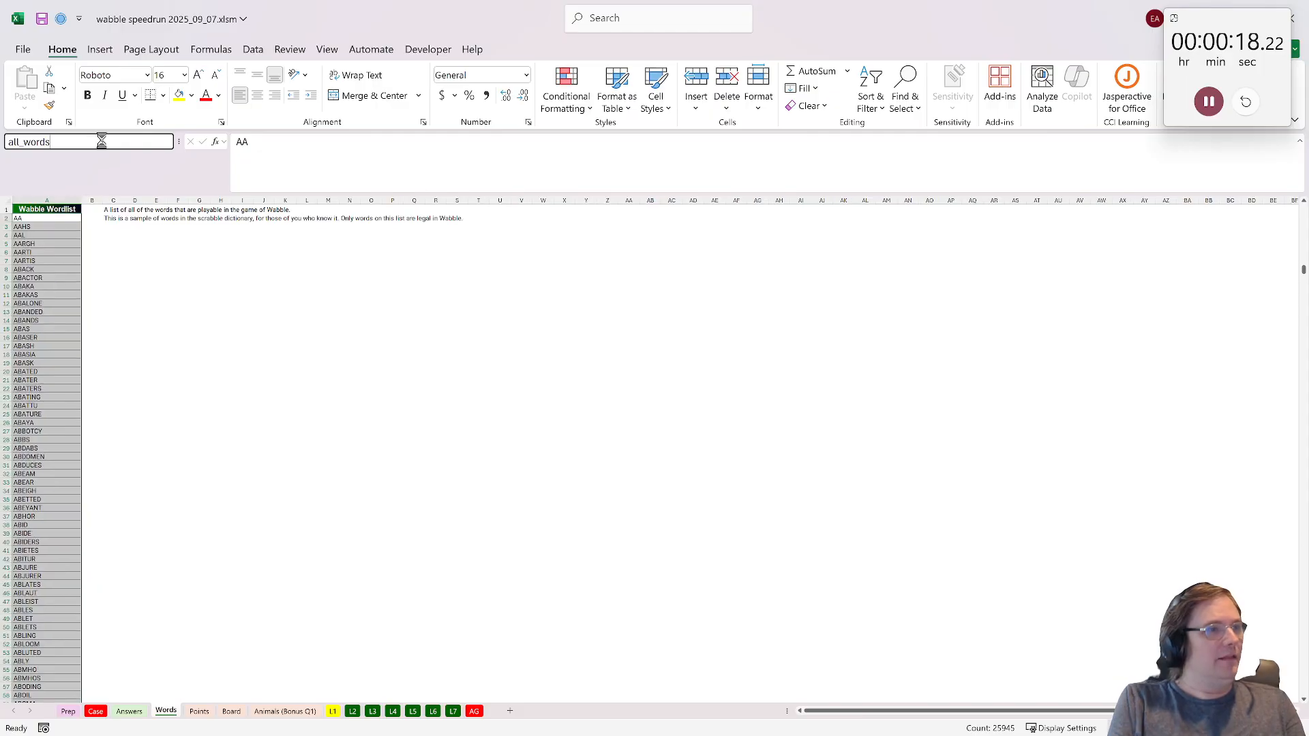
# - On sheet L1, enter =exists(all_words,G17) in G18 to test whether the string is in the word list
pyautogui.click(334, 712)
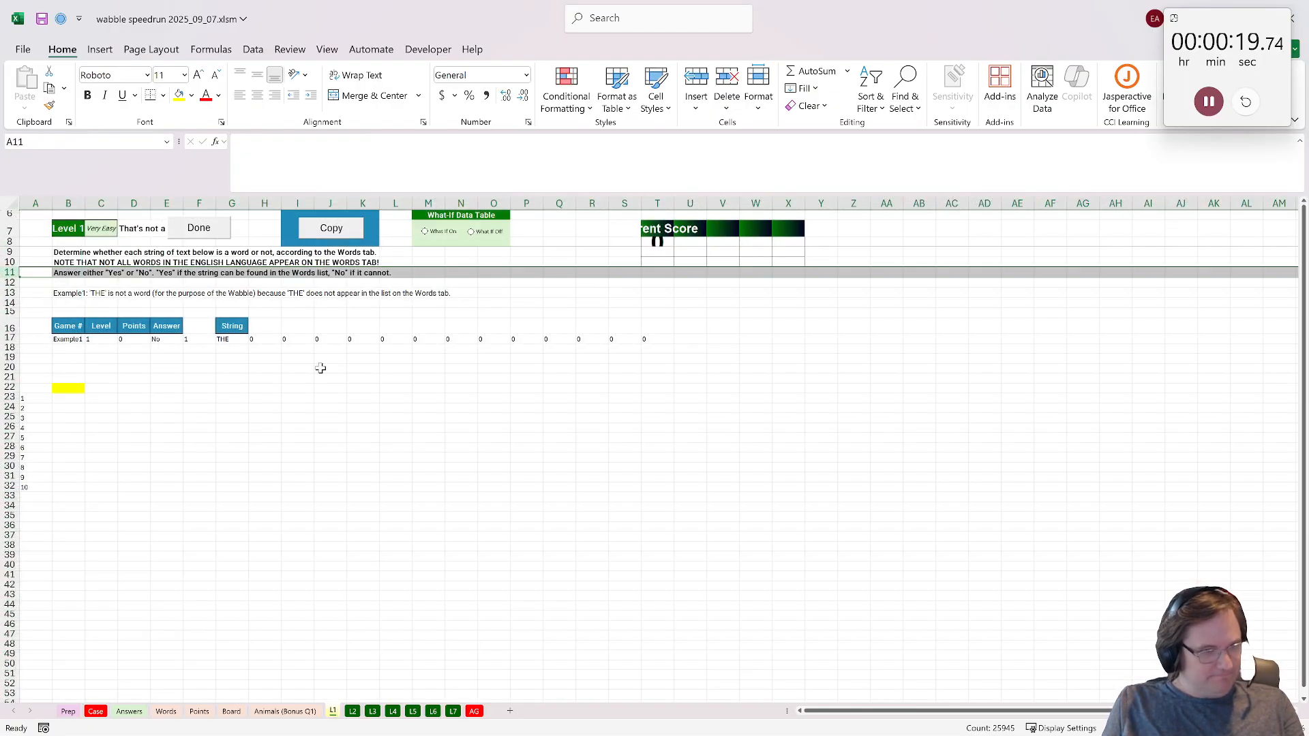
pyautogui.click(235, 348)
pyautogui.write('=exists(')
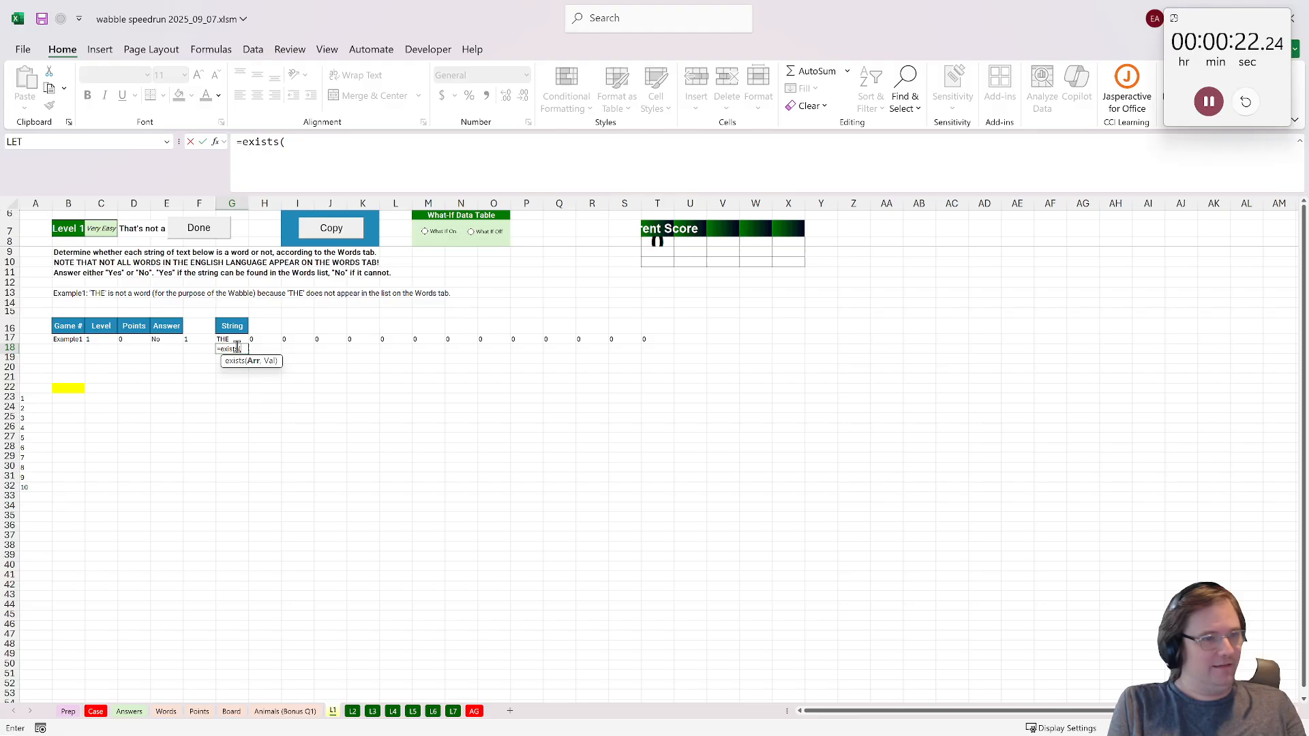
pyautogui.write('all_')
pyautogui.press('Tab')
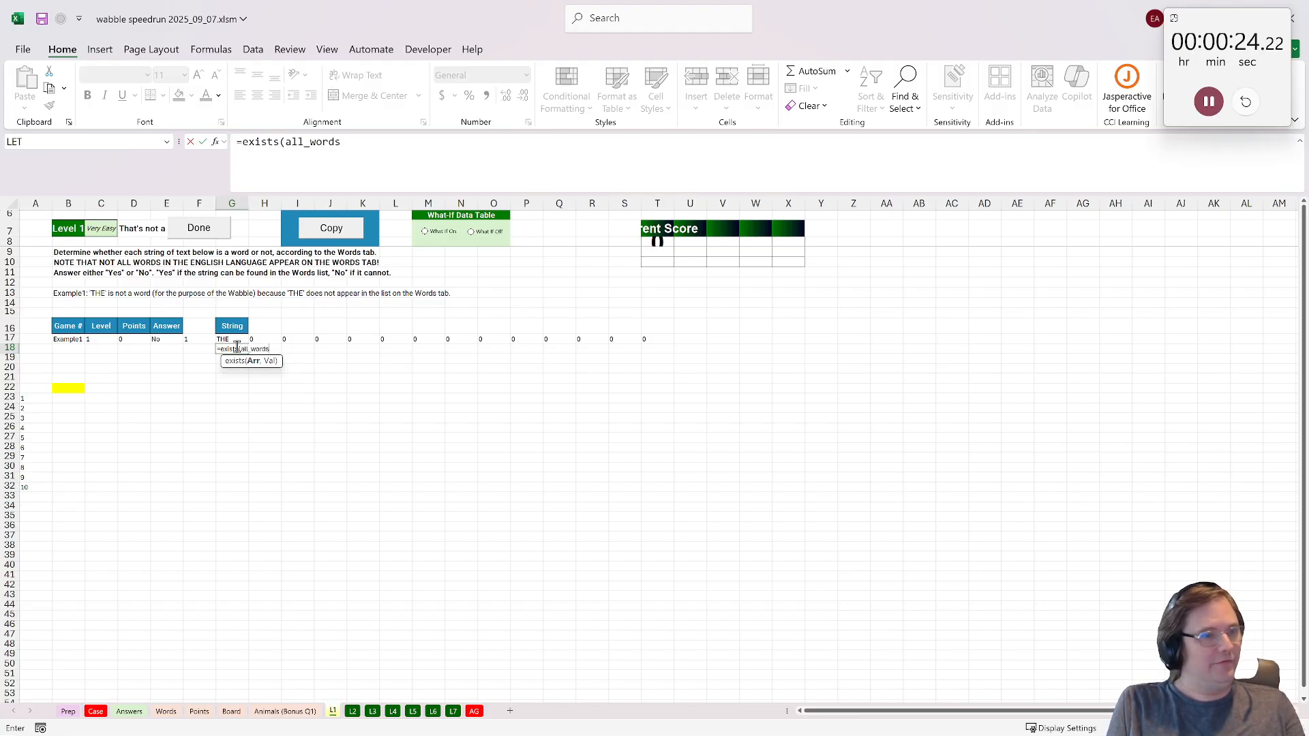
pyautogui.write(',')
pyautogui.click(233, 339)
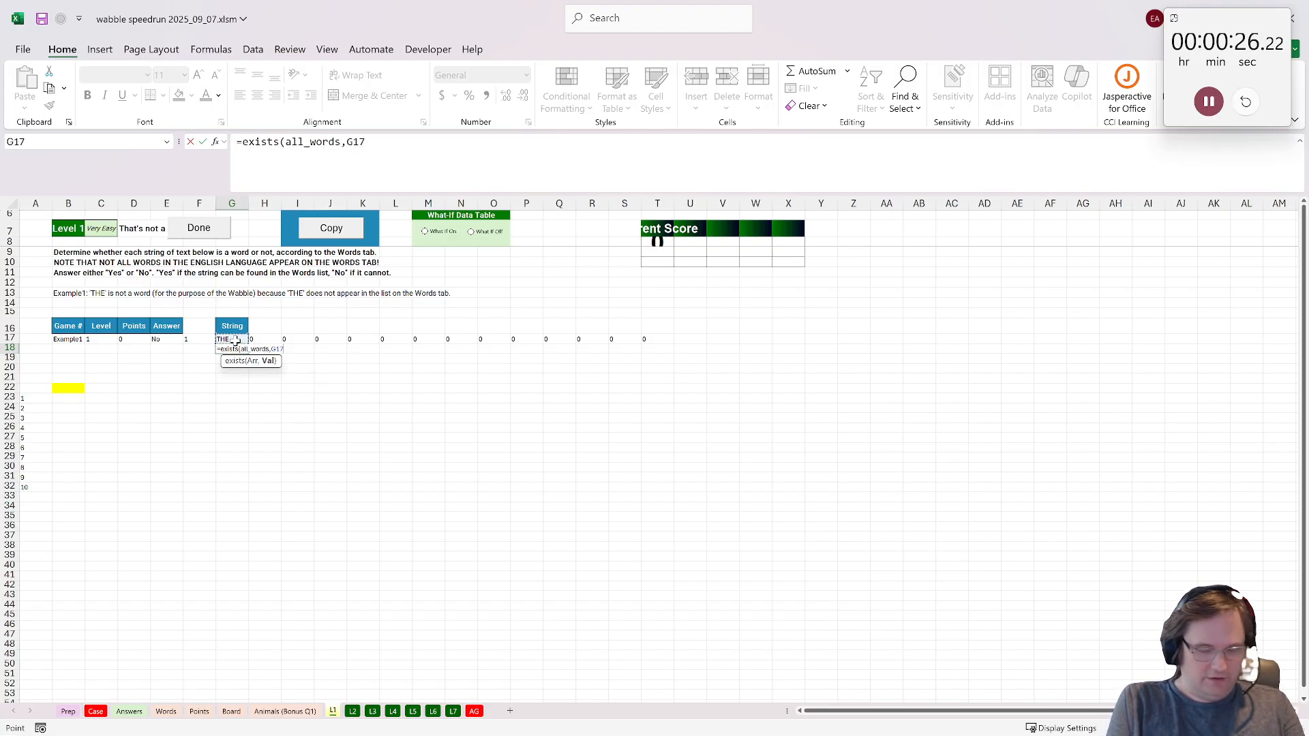
pyautogui.write(')')
pyautogui.press('Return')
# - Enter =IF(G18,"Yes","No") in the yellow answer cell B22 and mark Level 1 as done
pyautogui.click(69, 388)
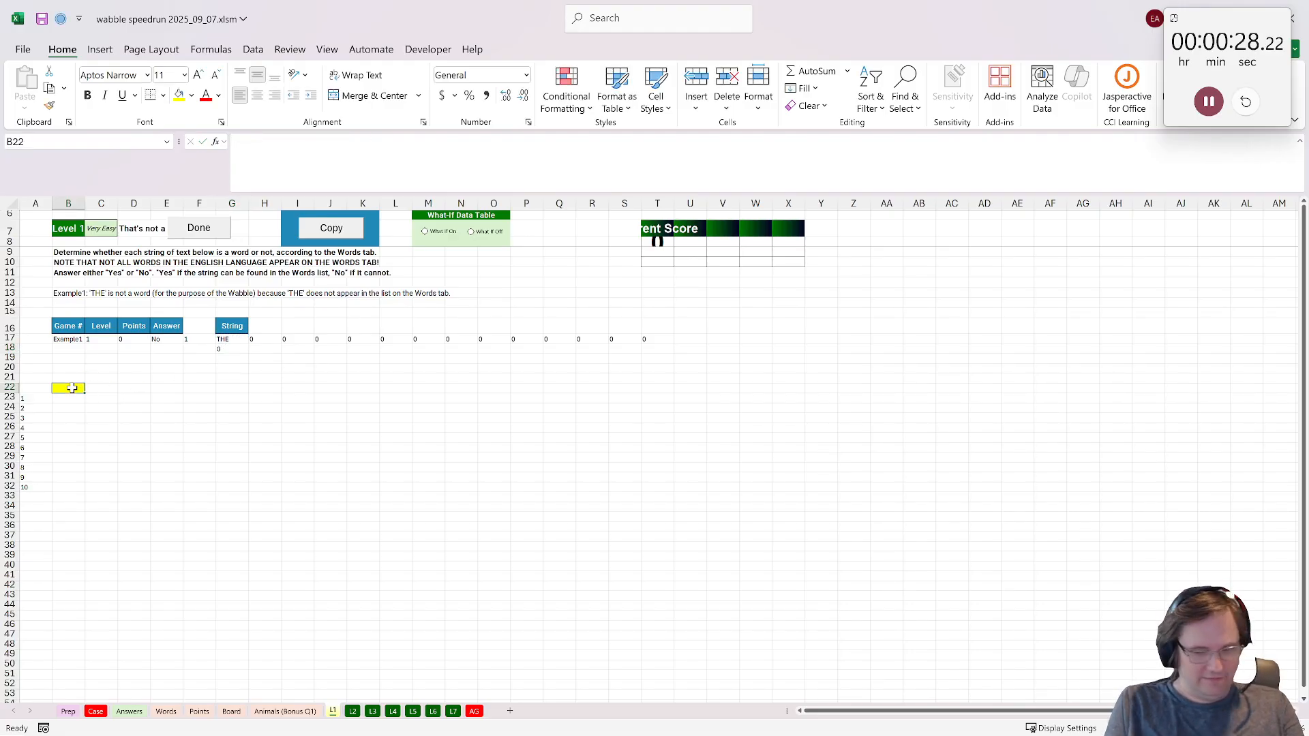
pyautogui.write('=if(')
pyautogui.click(226, 350)
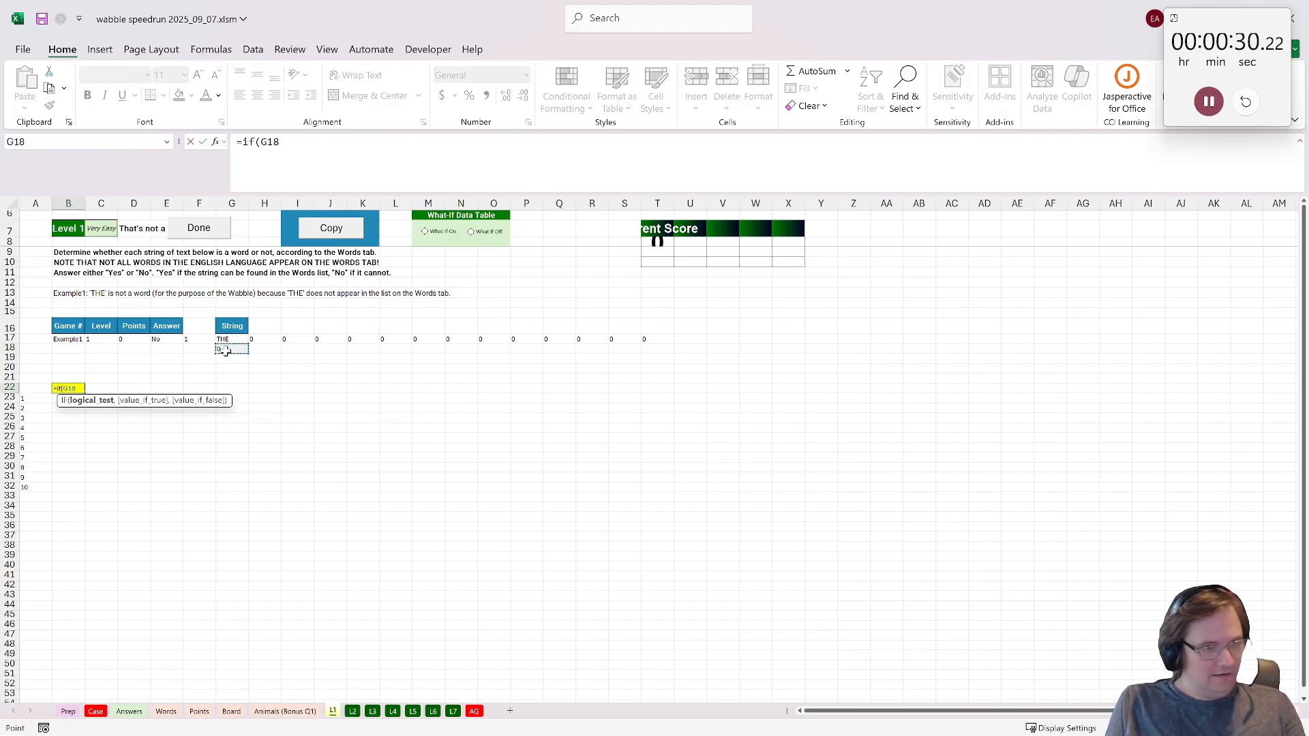
pyautogui.write(',"Yes"')
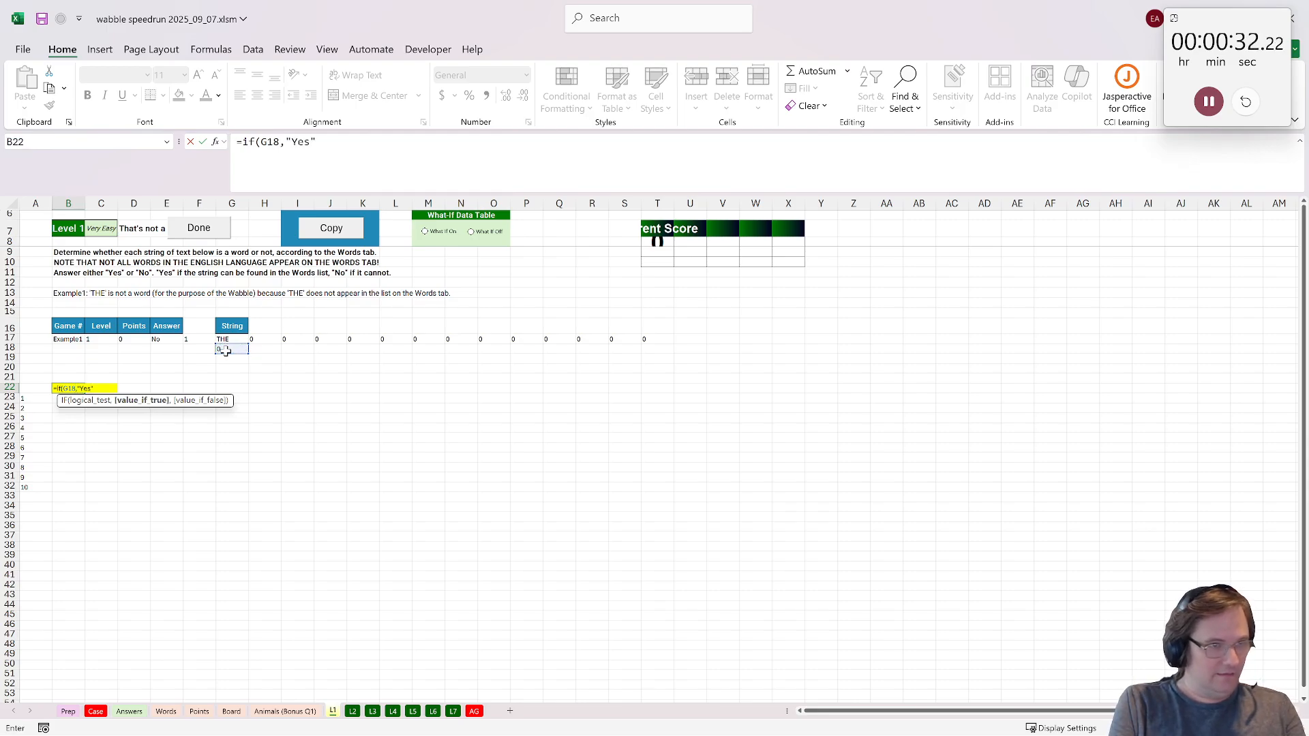
pyautogui.write(',"No')
pyautogui.press('Return')
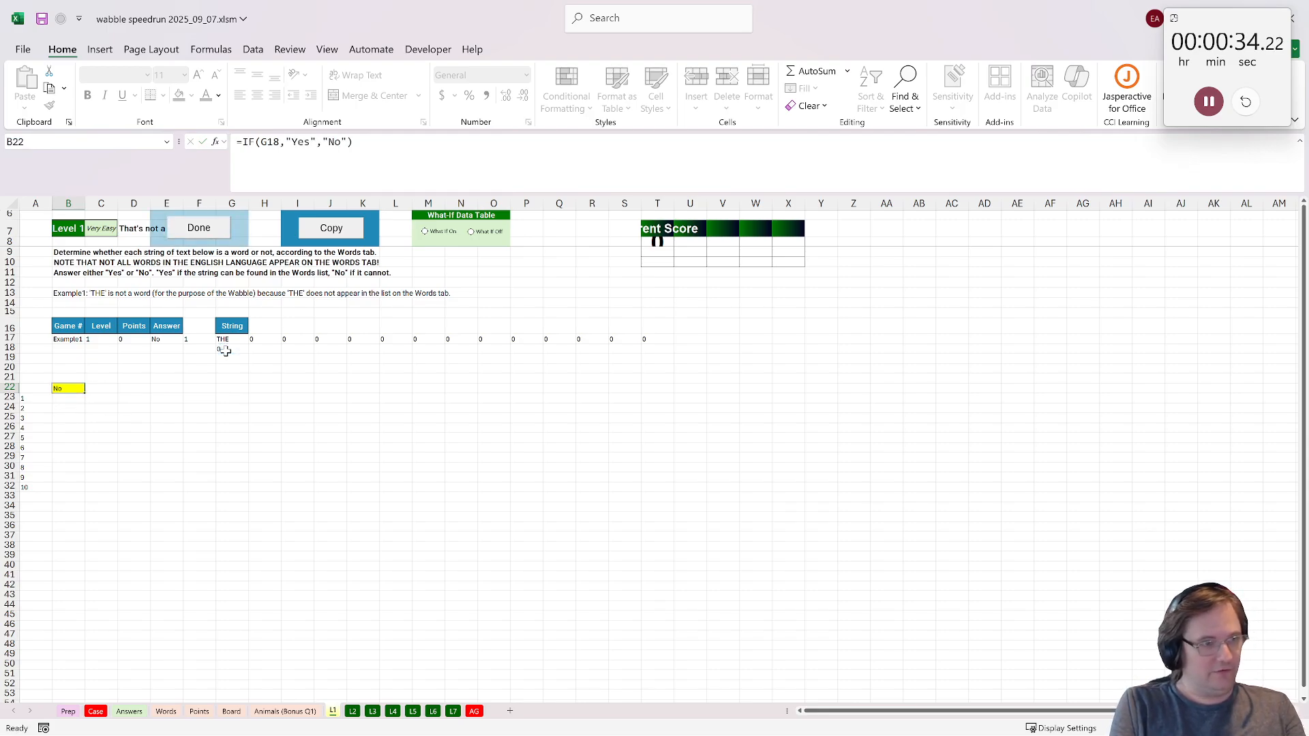
pyautogui.click(199, 228)
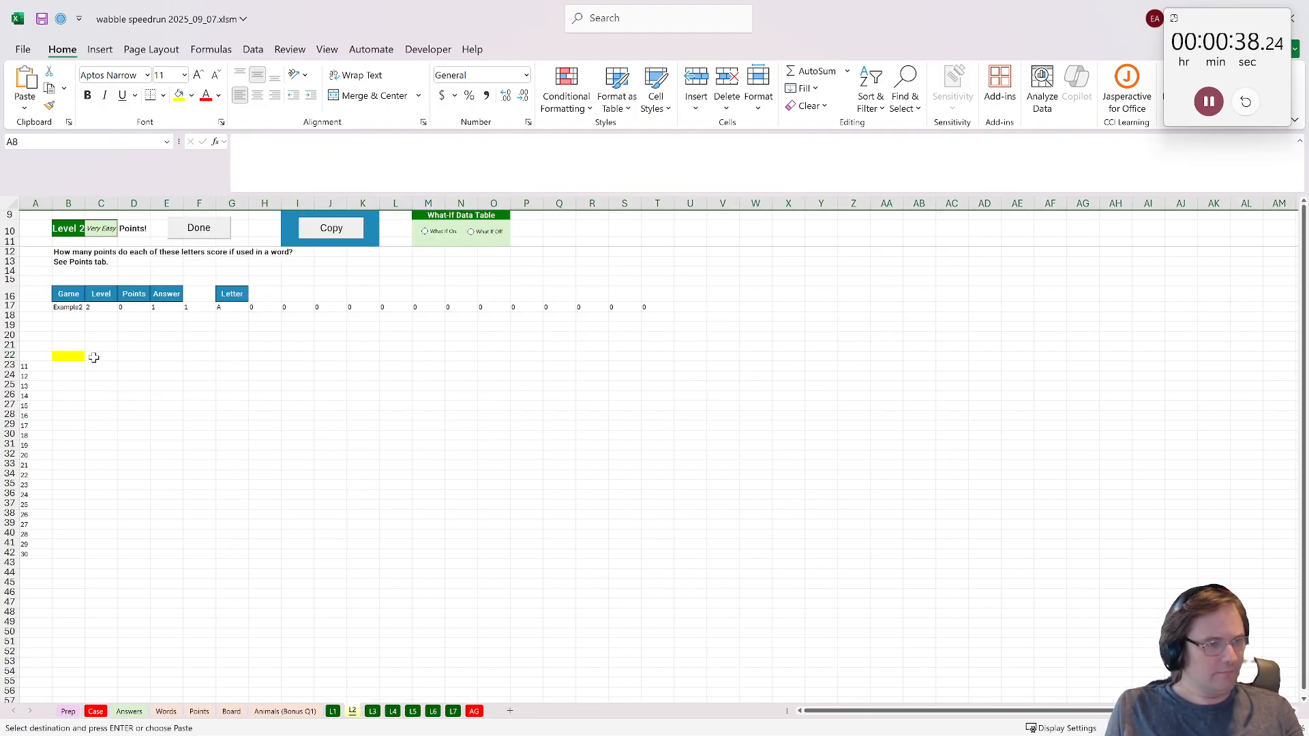
# - Enter an XLOOKUP in L2's B22 that finds G17 in Points column B and returns column C, and mark Level 2 as done
pyautogui.click(68, 356)
pyautogui.write('=xlookuP(')
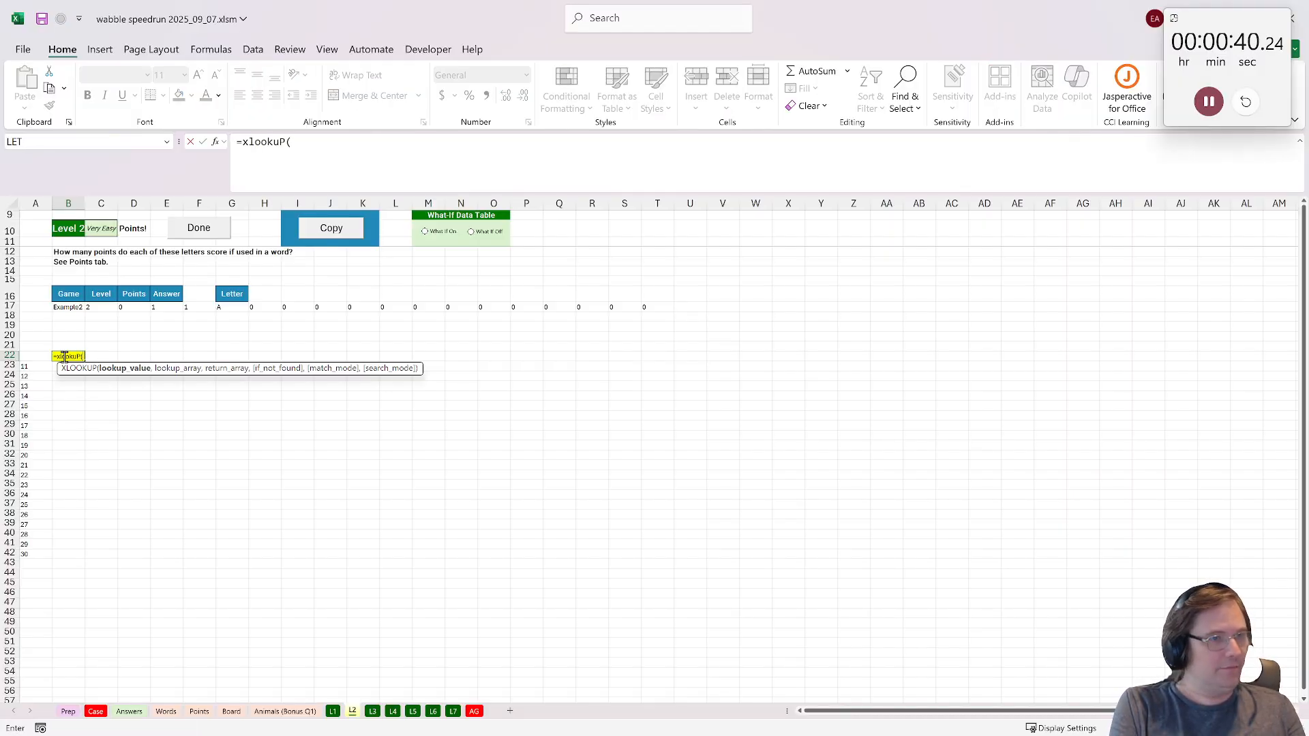
pyautogui.click(244, 306)
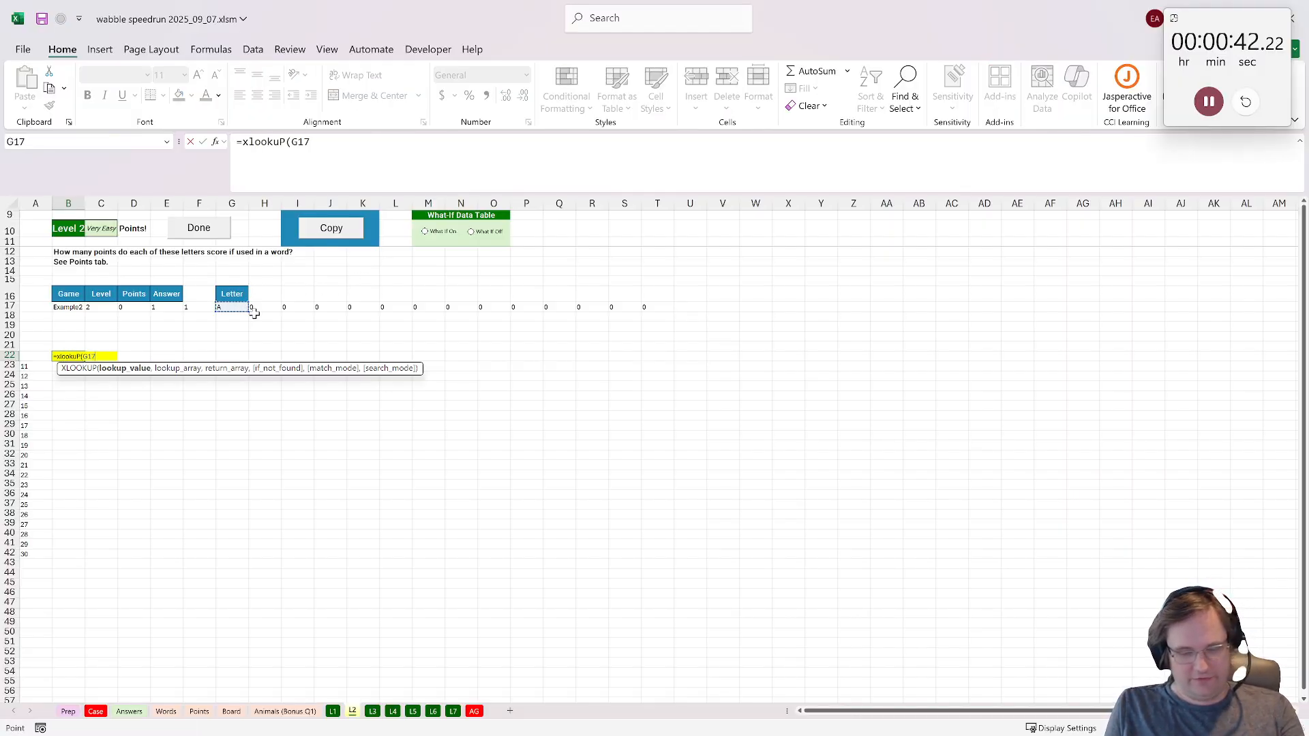
pyautogui.write(',')
pyautogui.click(199, 711)
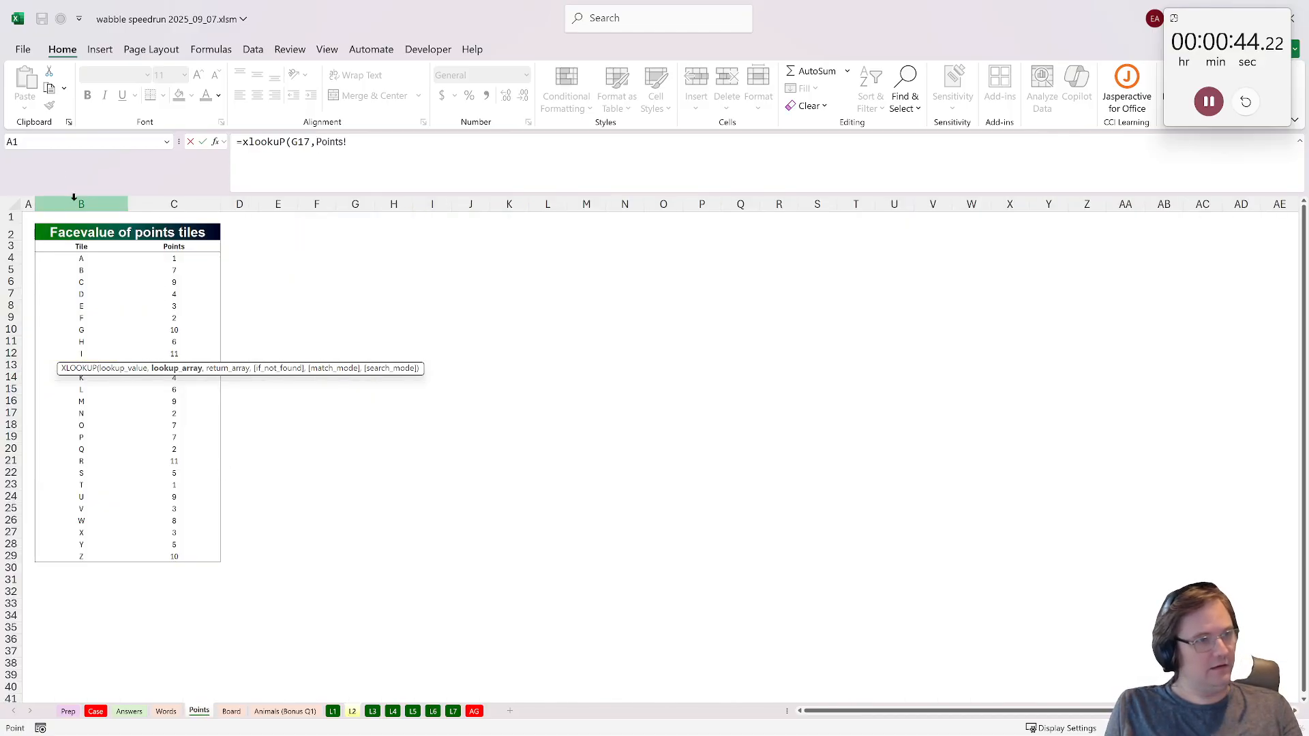
pyautogui.click(74, 198)
pyautogui.write(',')
pyautogui.click(175, 200)
pyautogui.press('Return')
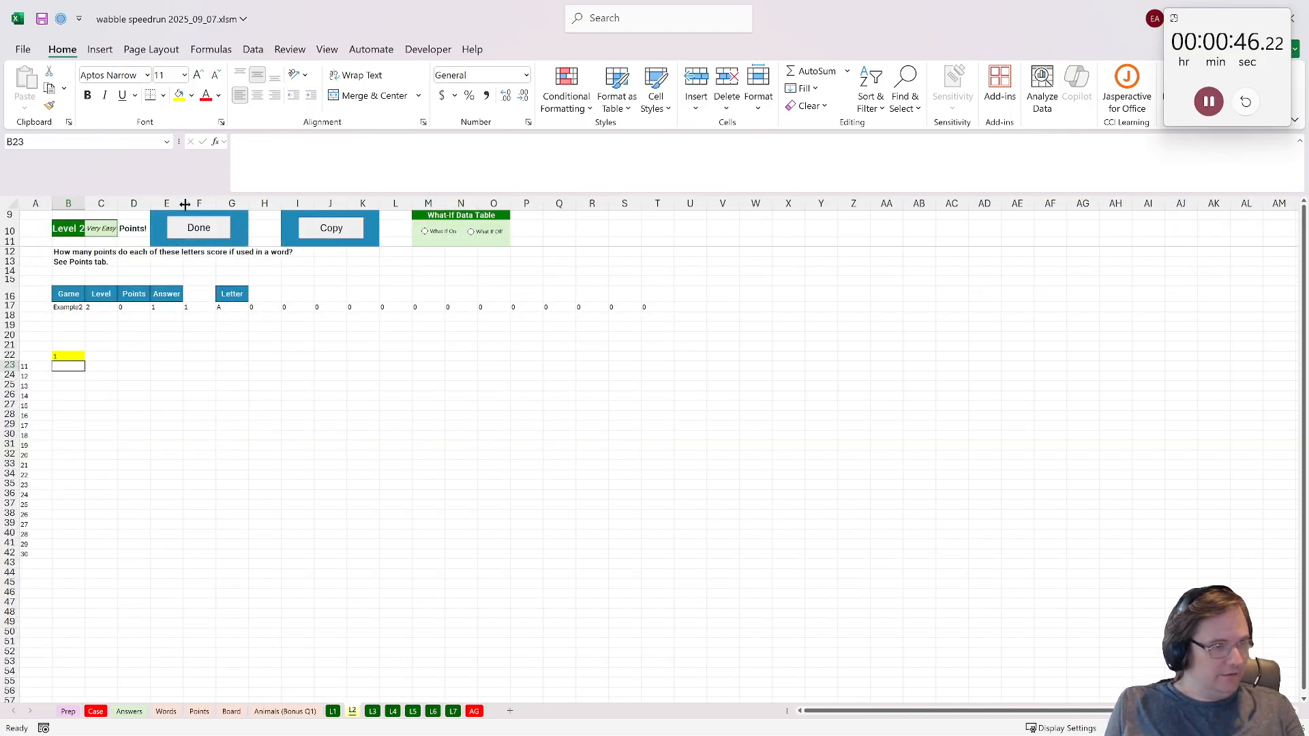
pyautogui.click(188, 234)
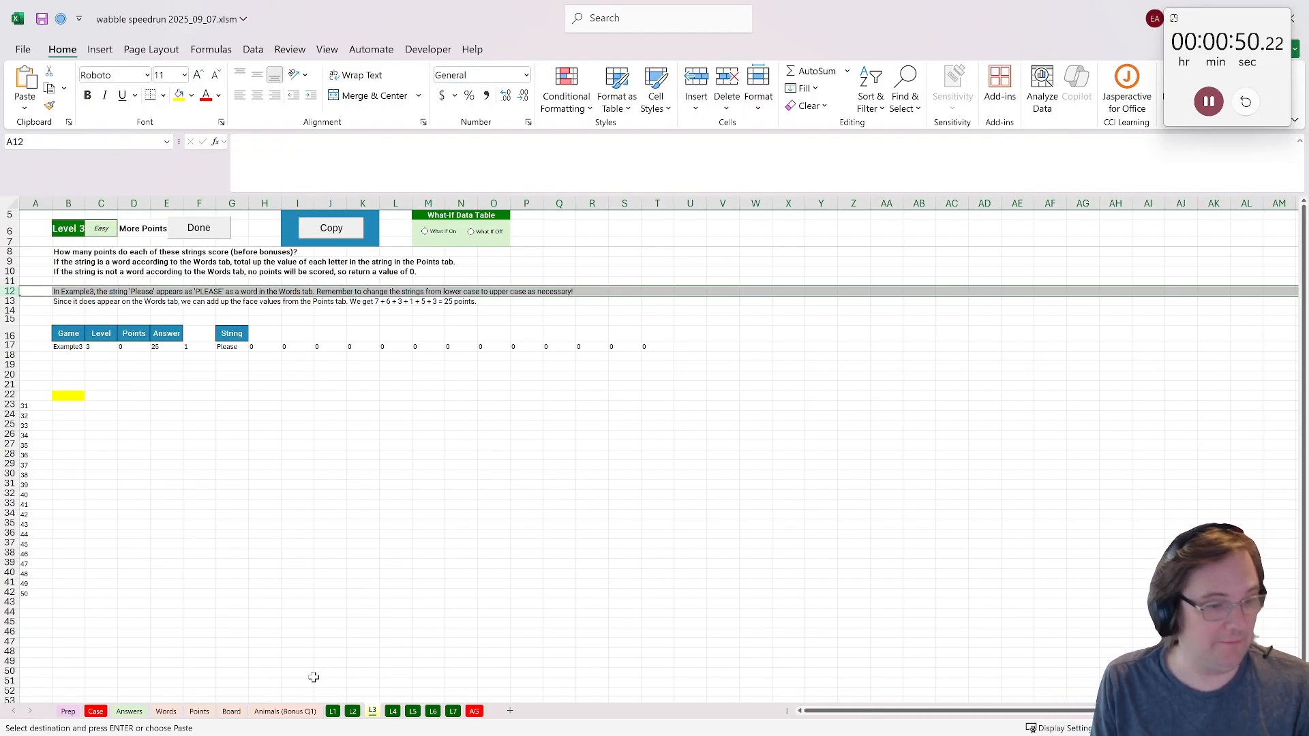
# - Copy the word-check formula from G18 on sheet L1 into G18 on sheet L3
pyautogui.click(333, 712)
pyautogui.click(225, 348)
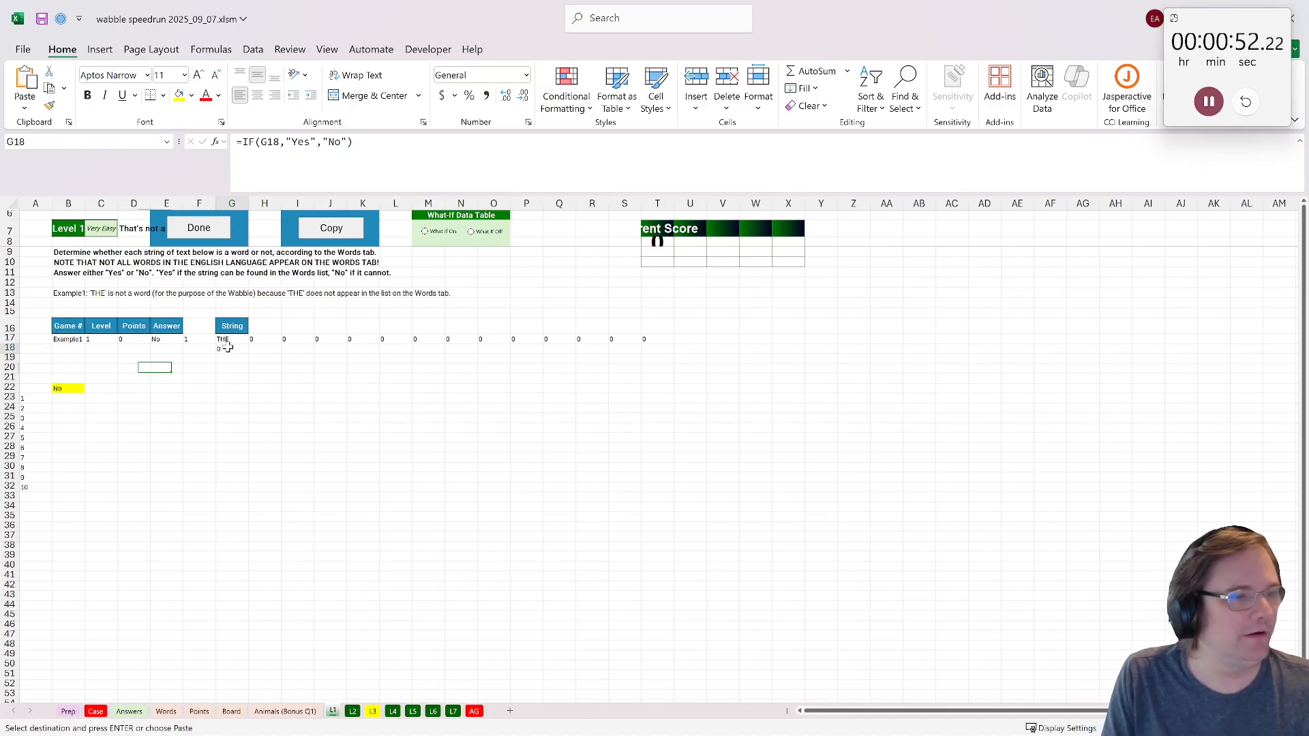
pyautogui.click(372, 711)
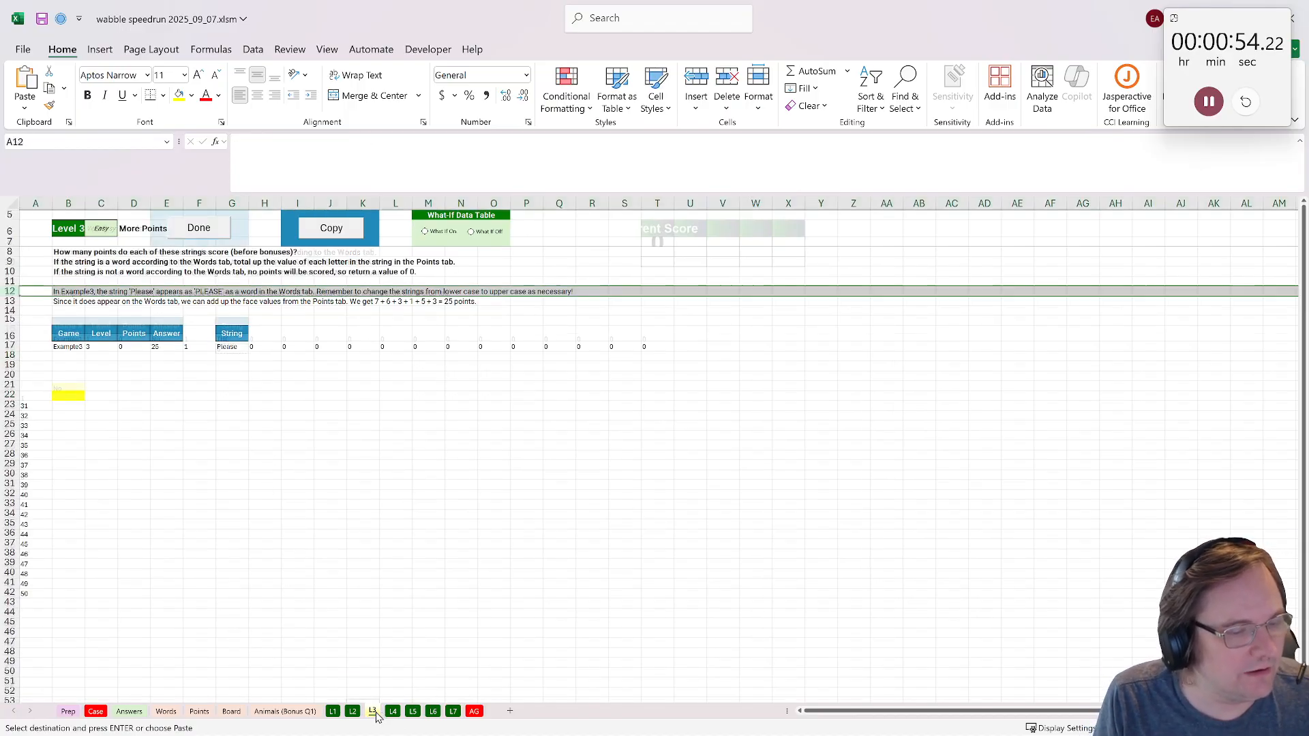
pyautogui.click(233, 356)
pyautogui.hotkey('ctrl', 'v')
# - Begin the formula in L3's yellow answer cell B22 as =sum(xlookup(str2arr(G17), to look up each letter of the string
pyautogui.click(77, 395)
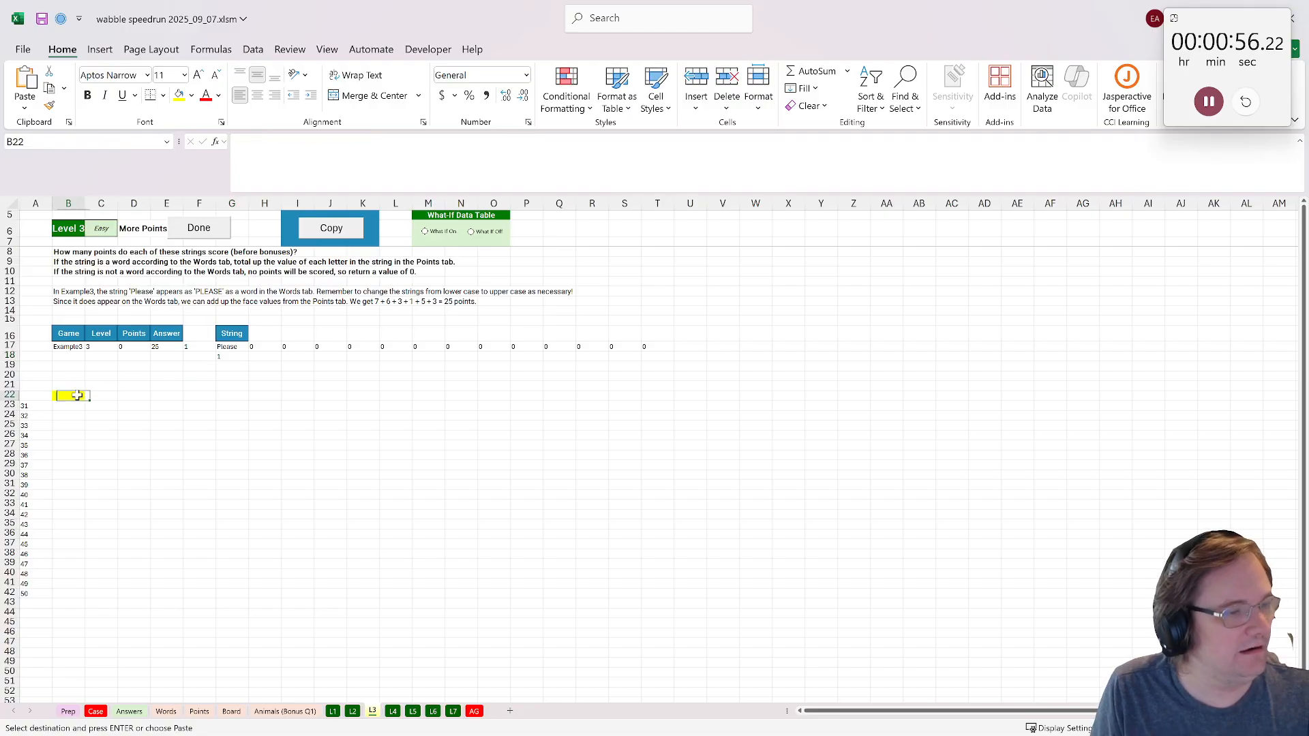
pyautogui.write('=xlookuP(')
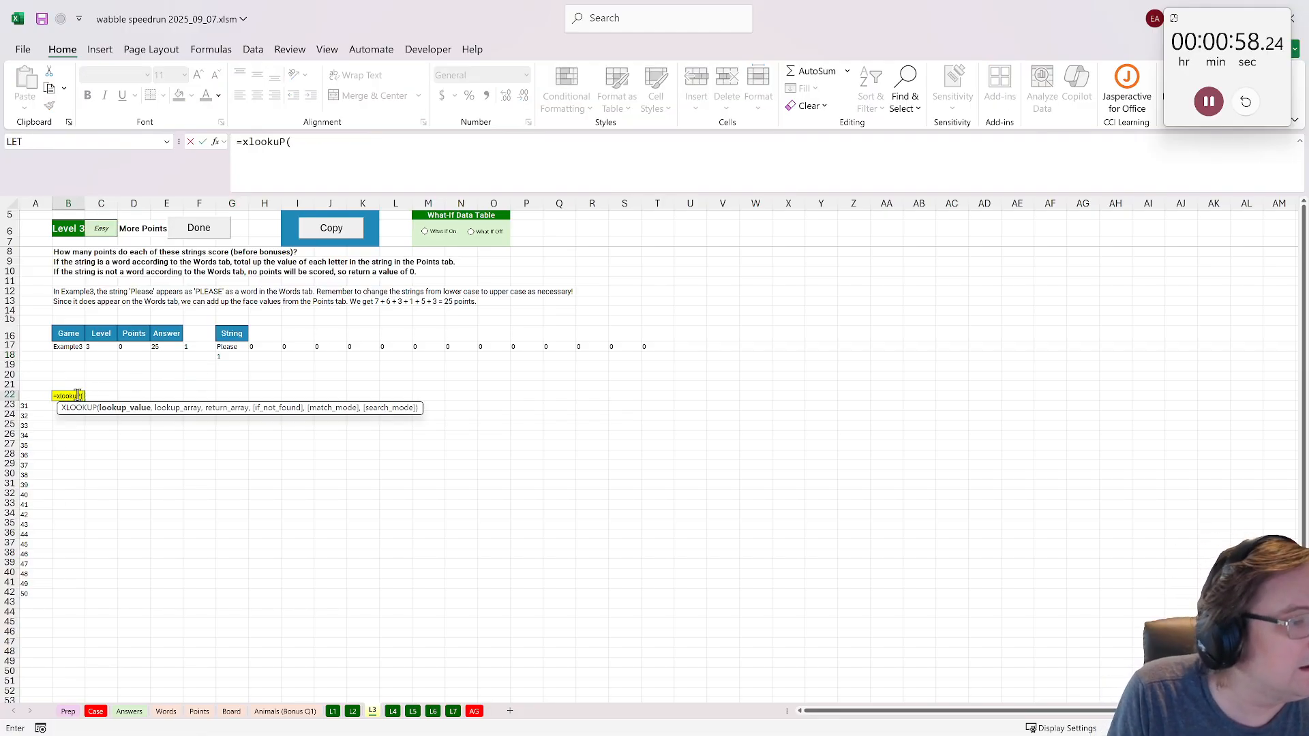
pyautogui.press('BackSpace')
pyautogui.press('BackSpace')
pyautogui.press('BackSpace')
pyautogui.press('BackSpace')
pyautogui.press('BackSpace')
pyautogui.press('BackSpace')
pyautogui.press('BackSpace')
pyautogui.press('BackSpace')
pyautogui.write('sum(xl')
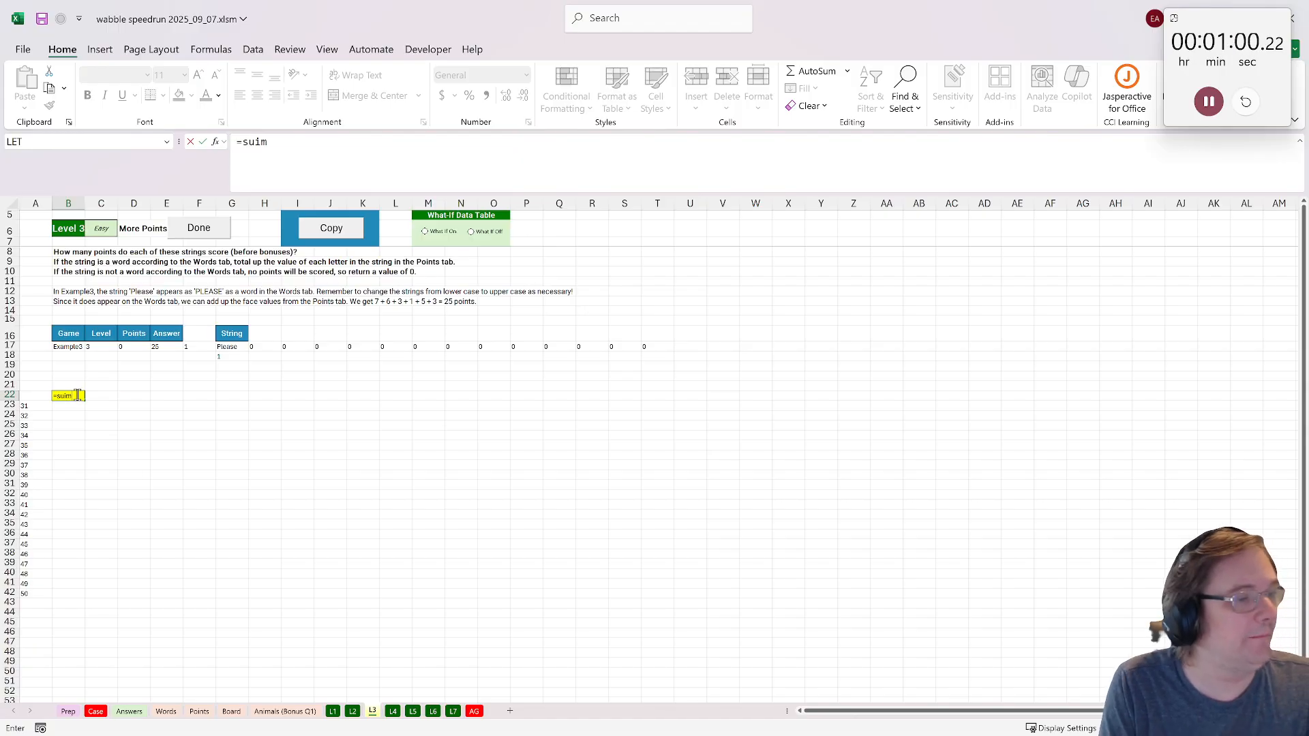
pyautogui.write('ooku')
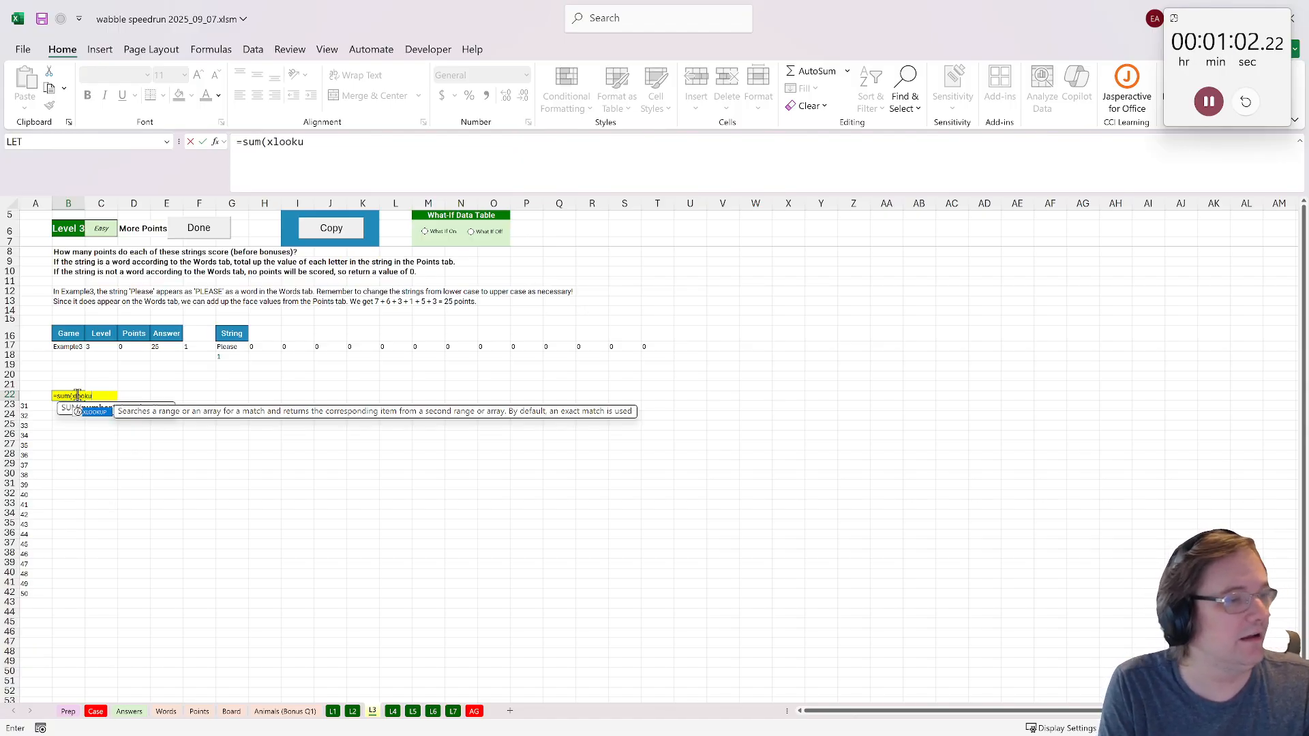
pyautogui.write('p(str2arr(')
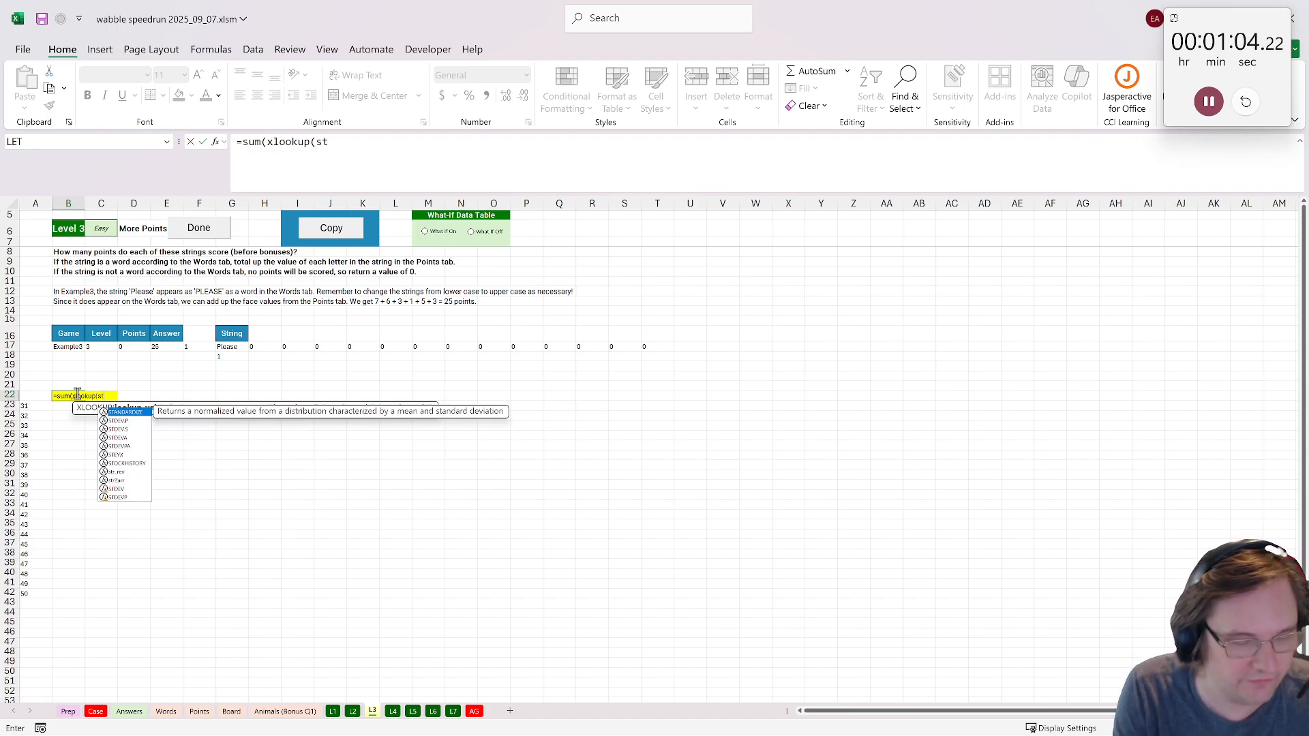
pyautogui.click(231, 346)
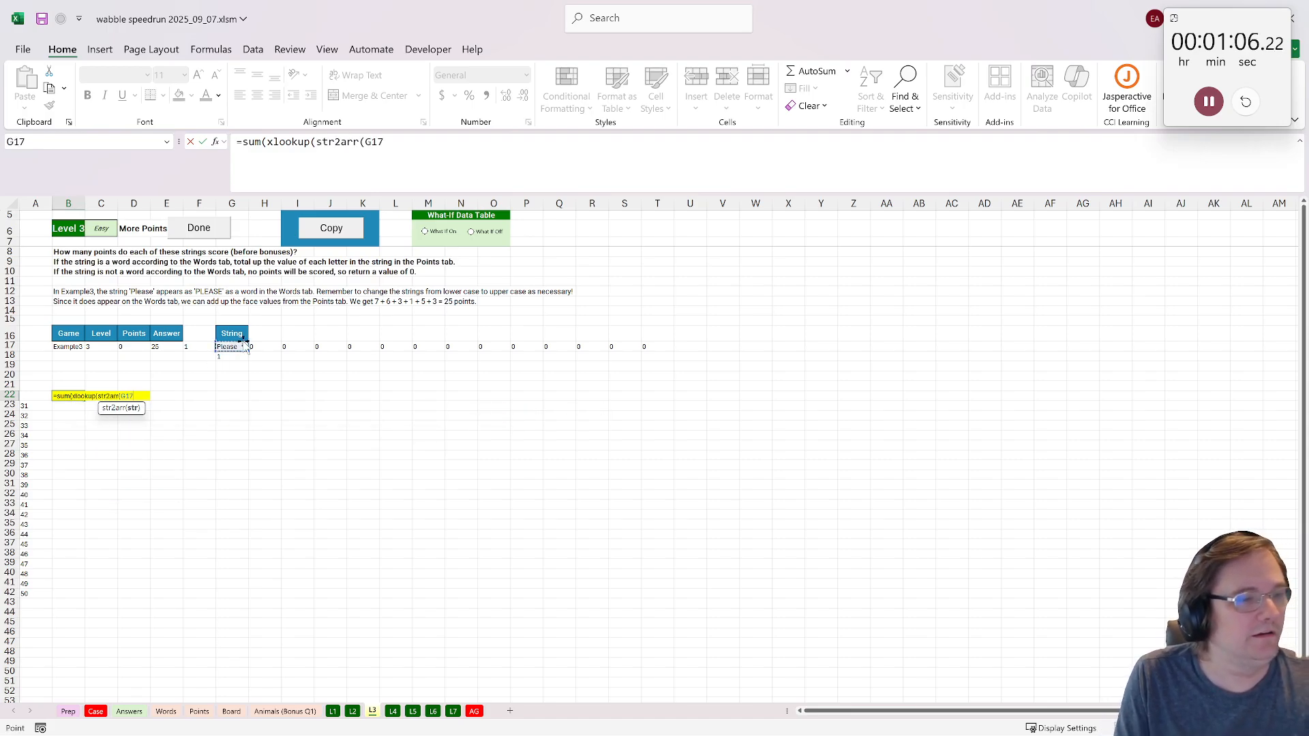
pyautogui.write('),')
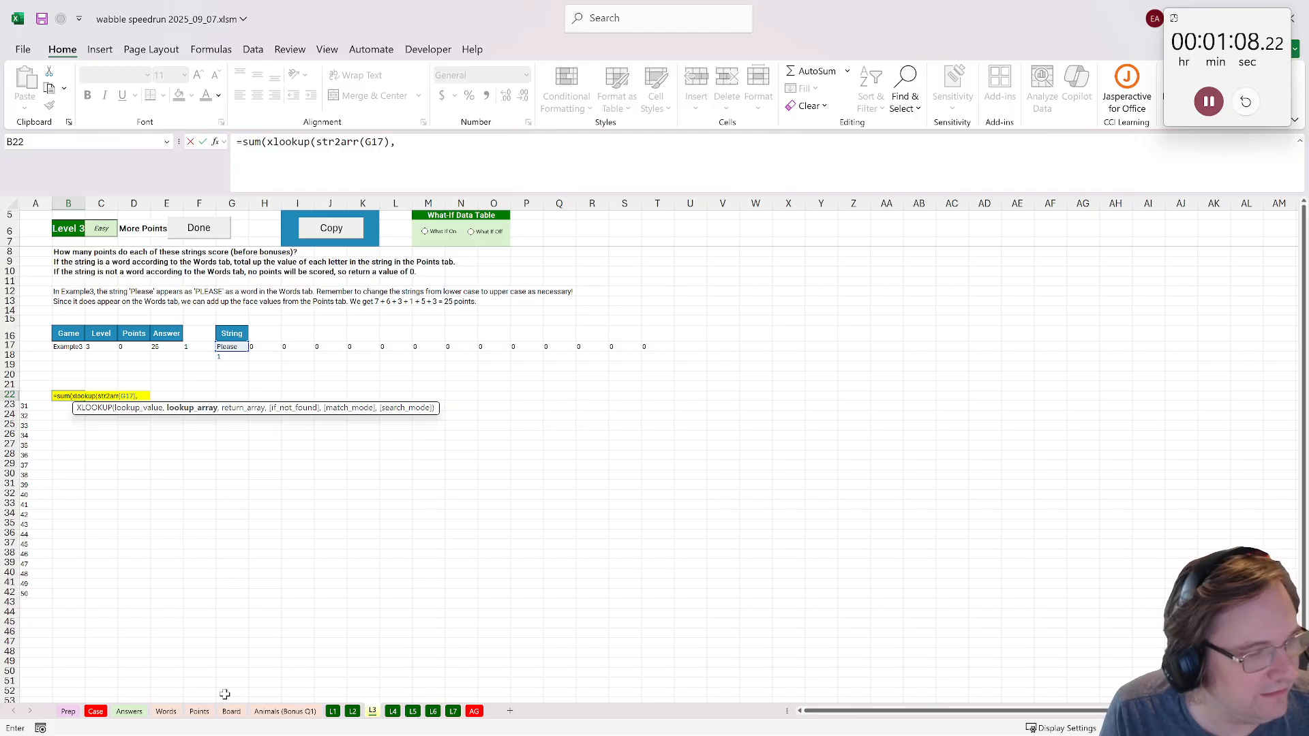
# - Complete B22's formula with Points column B as the lookup array and Points column C as the return array
pyautogui.click(199, 710)
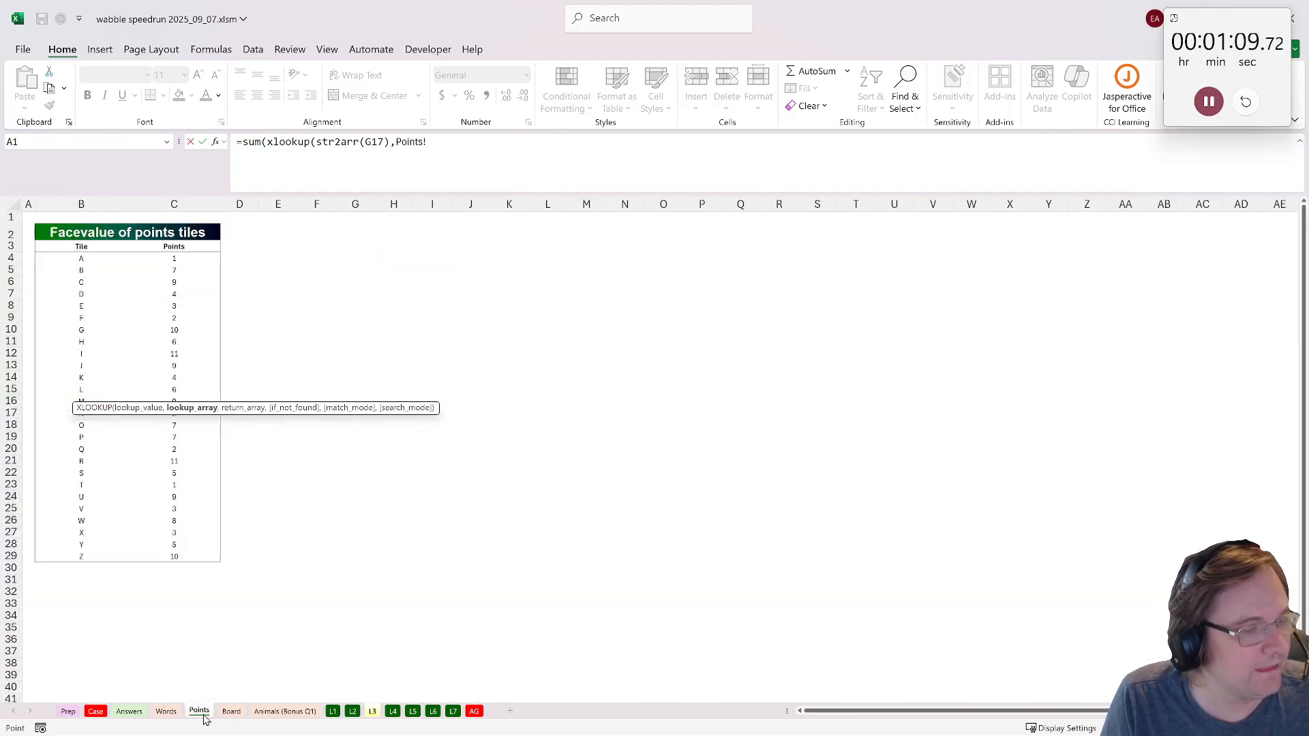
pyautogui.click(71, 203)
pyautogui.write(',')
pyautogui.click(159, 203)
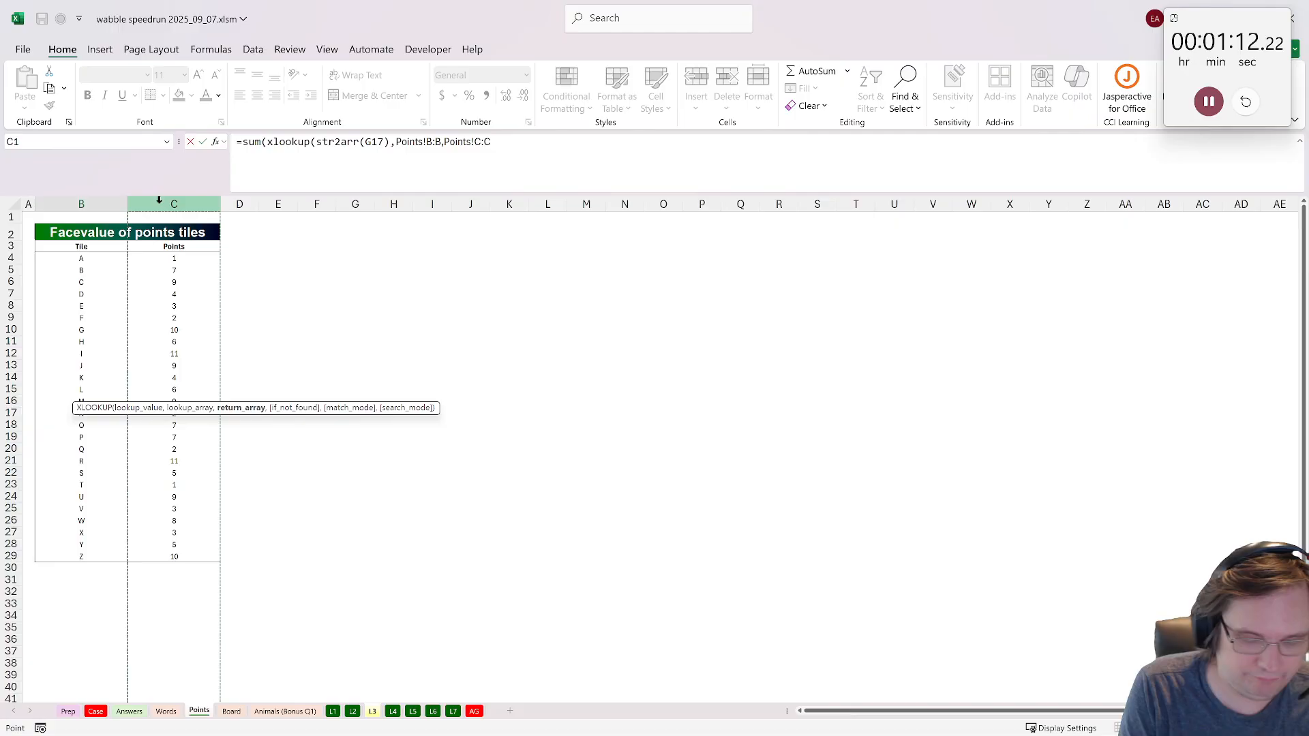
pyautogui.write(')')
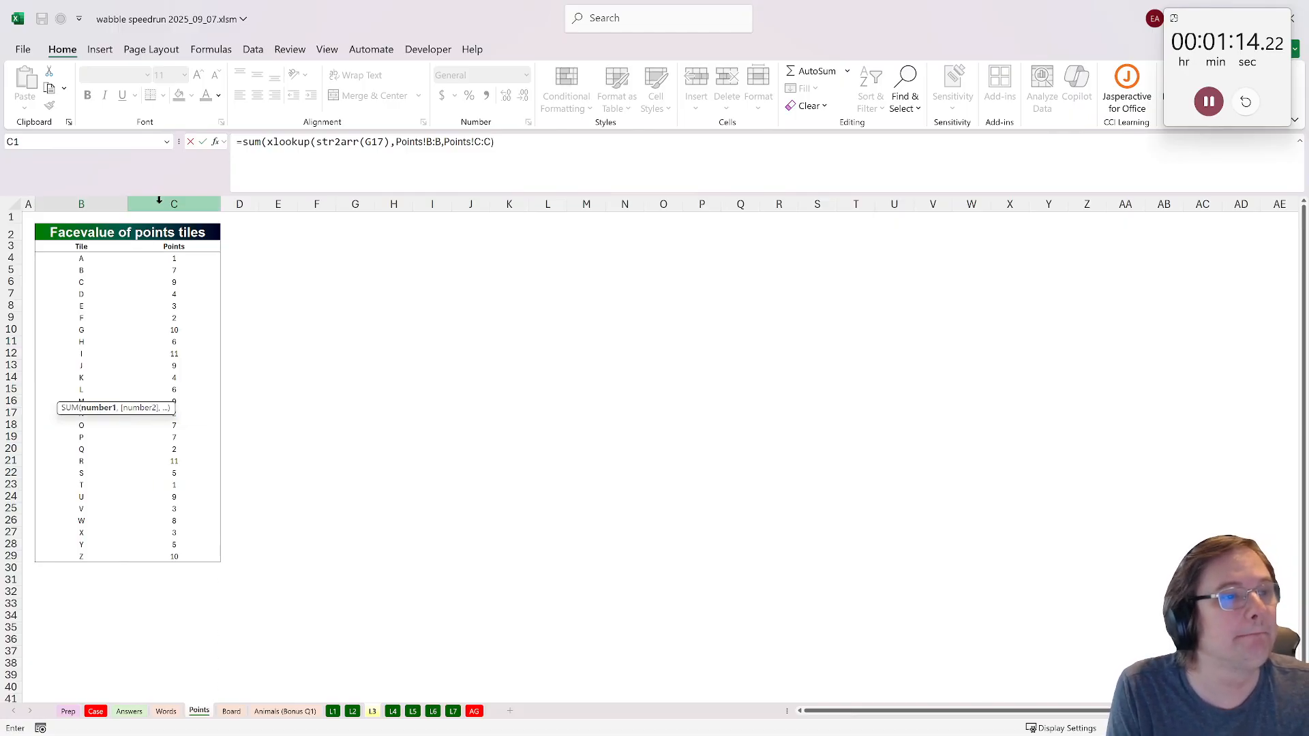
pyautogui.write(')')
pyautogui.press('Return')
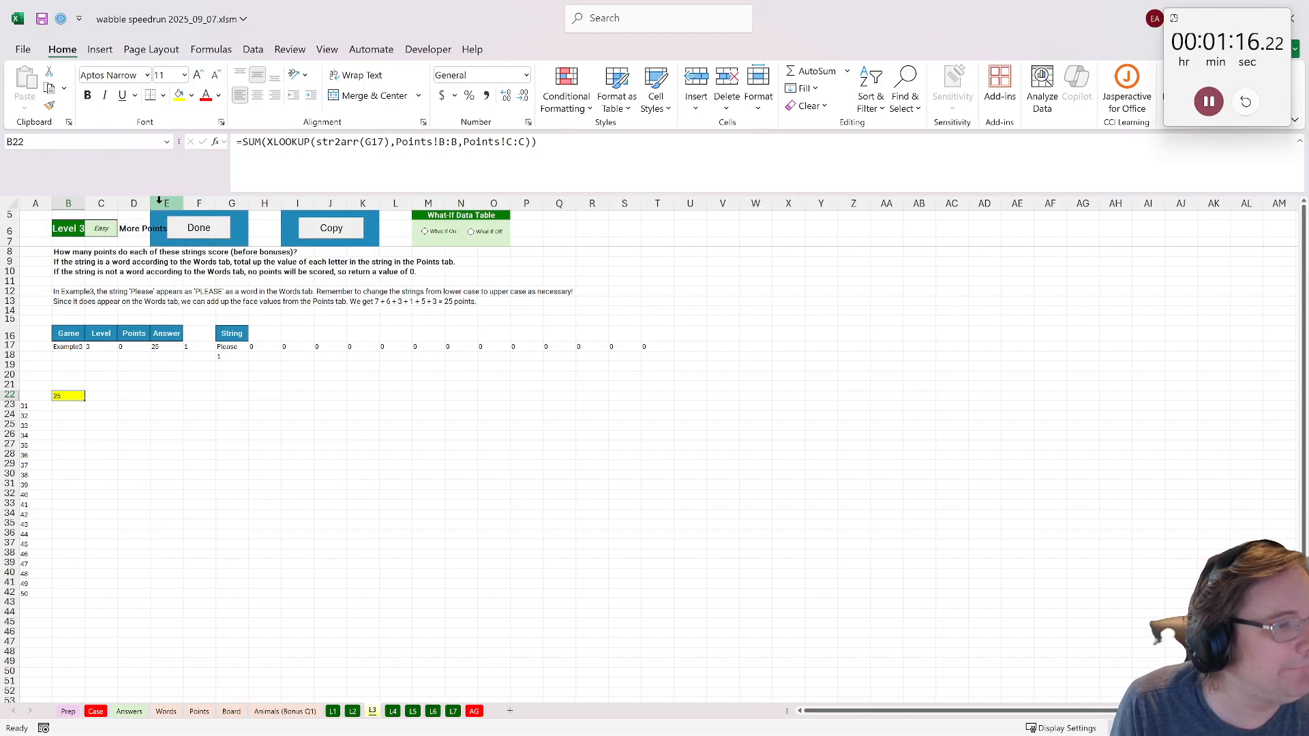
# - Multiply B22's summed letter score by the word check in G18 and mark Level 3 as done
pyautogui.click(595, 154)
pyautogui.write('*')
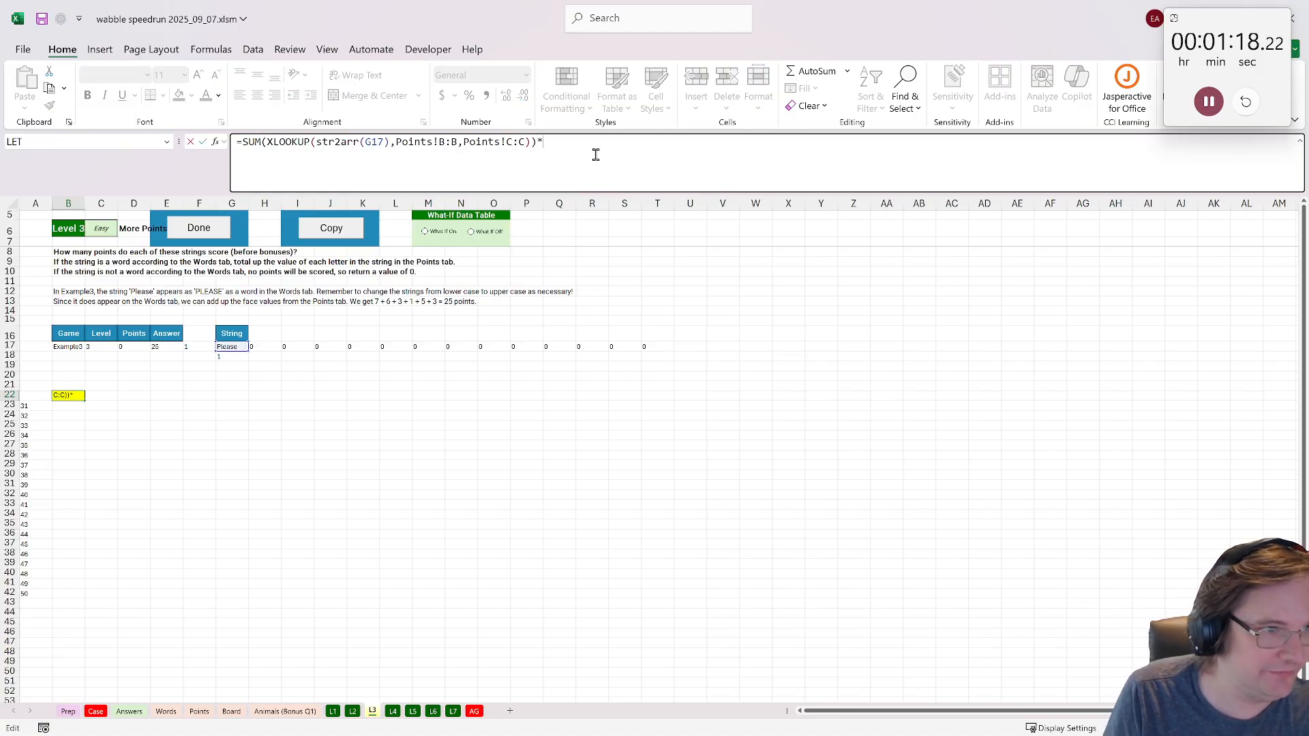
pyautogui.click(234, 359)
pyautogui.press('Return')
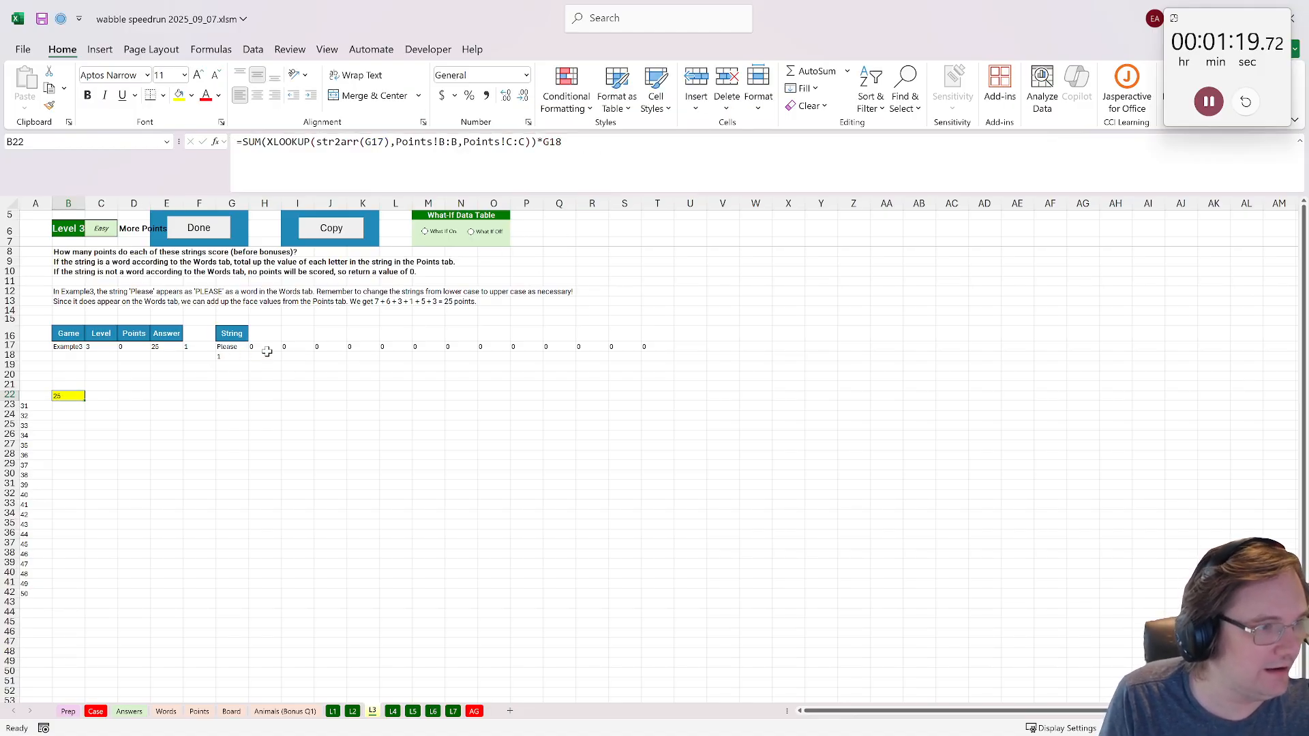
pyautogui.click(199, 228)
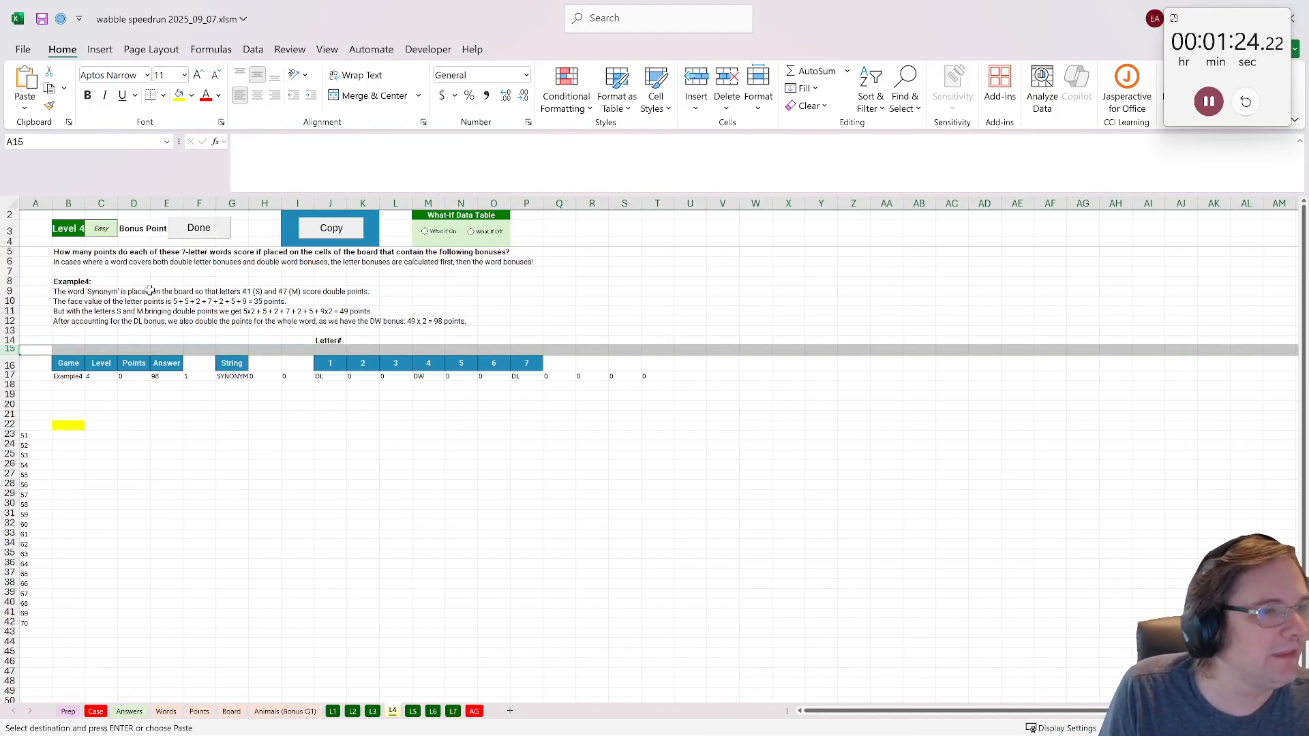
# - Carry the previous level's formulas over to the Level 4 sheet with its Copy macro
pyautogui.click(339, 235)
pyautogui.click(271, 464)
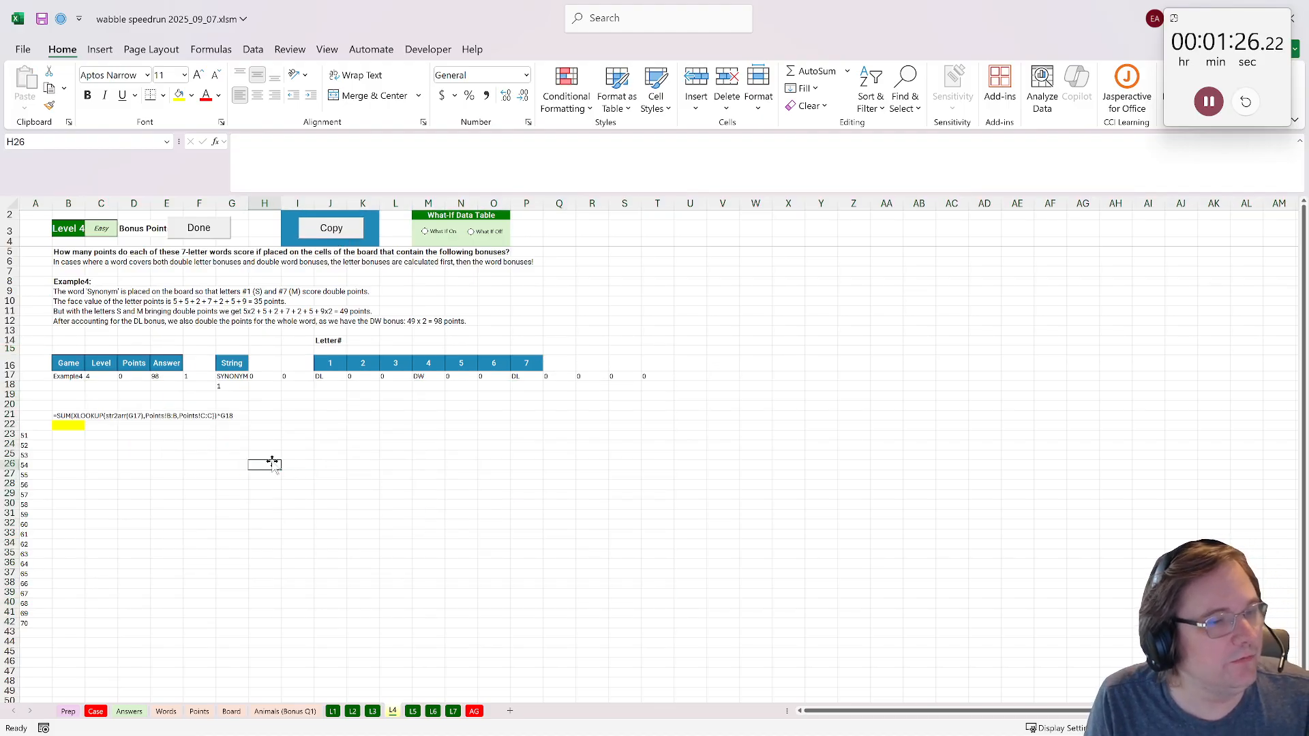
# - Split the string in G17 into single letters down from F25 with the str2arr function
pyautogui.click(187, 454)
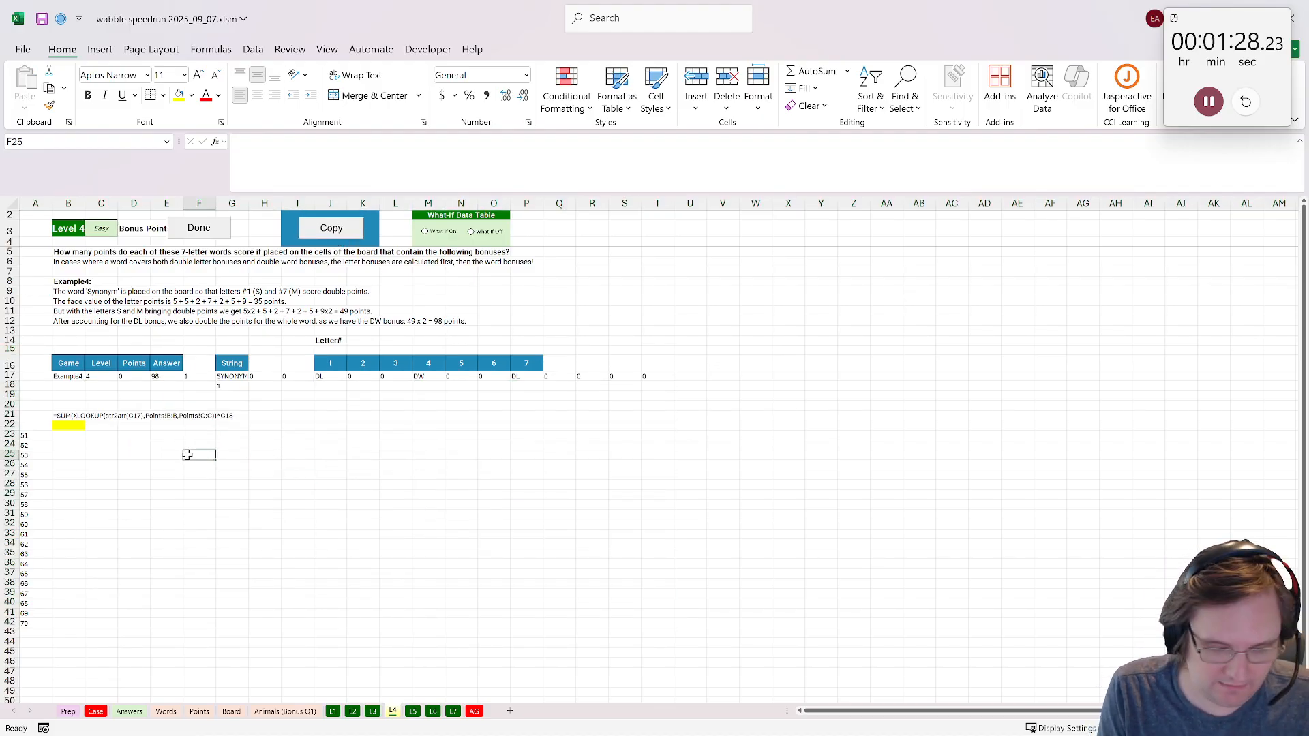
pyautogui.write('=str2arr(')
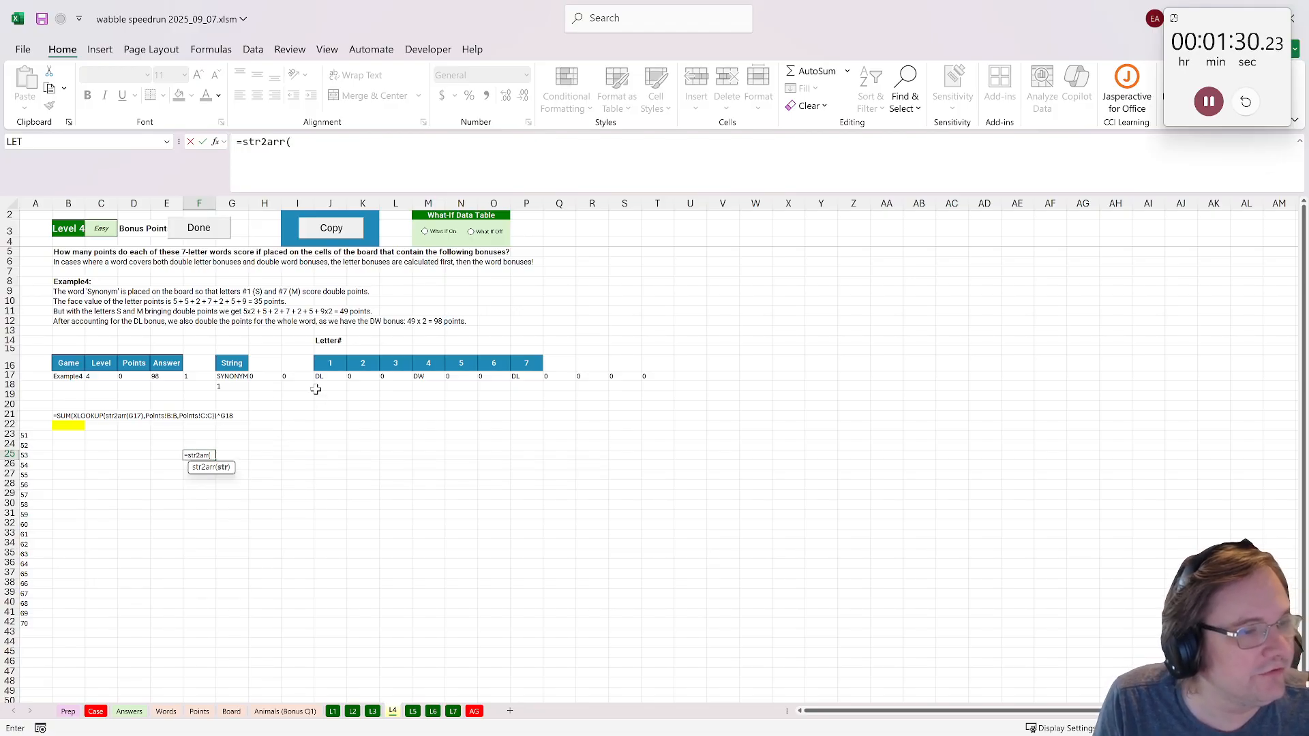
pyautogui.click(242, 376)
pyautogui.press('Return')
# - Label the helper table's columns in F24:J24 as letters, spaces, spaces2, base pts and pts w DL
pyautogui.click(197, 446)
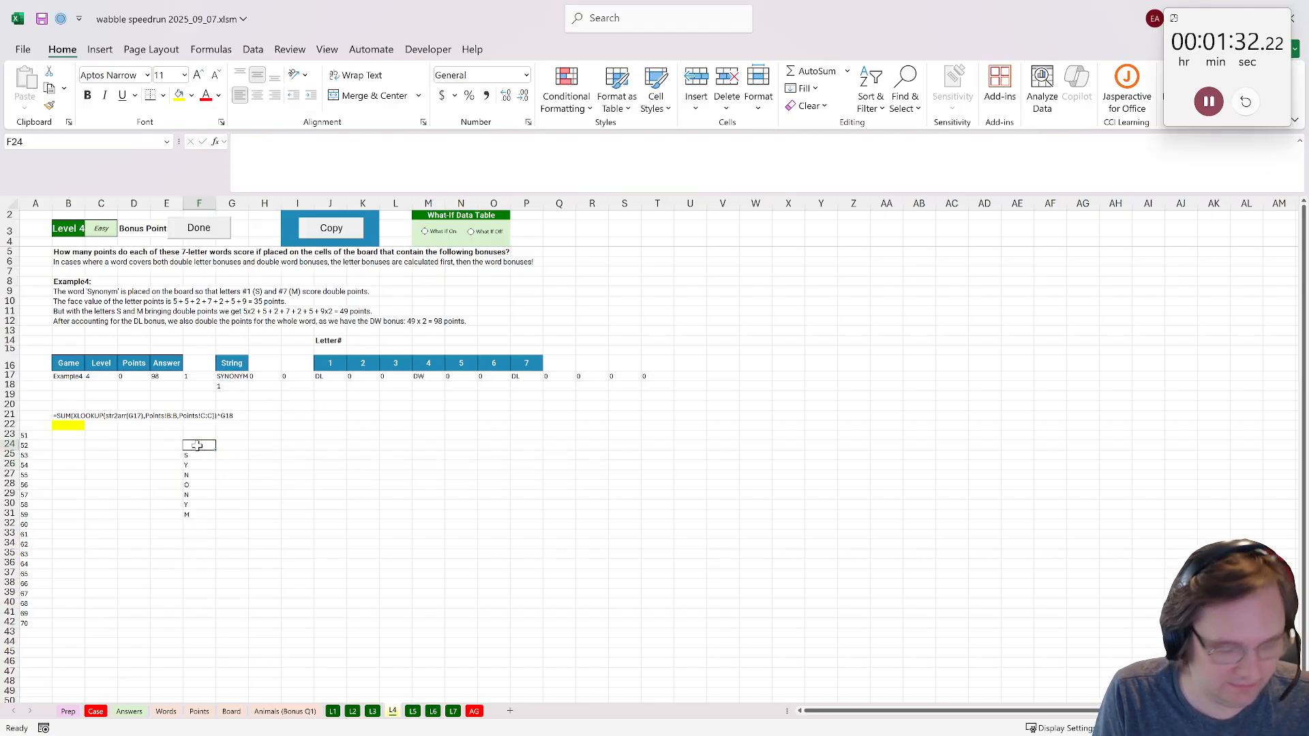
pyautogui.write('letters')
pyautogui.press('Tab')
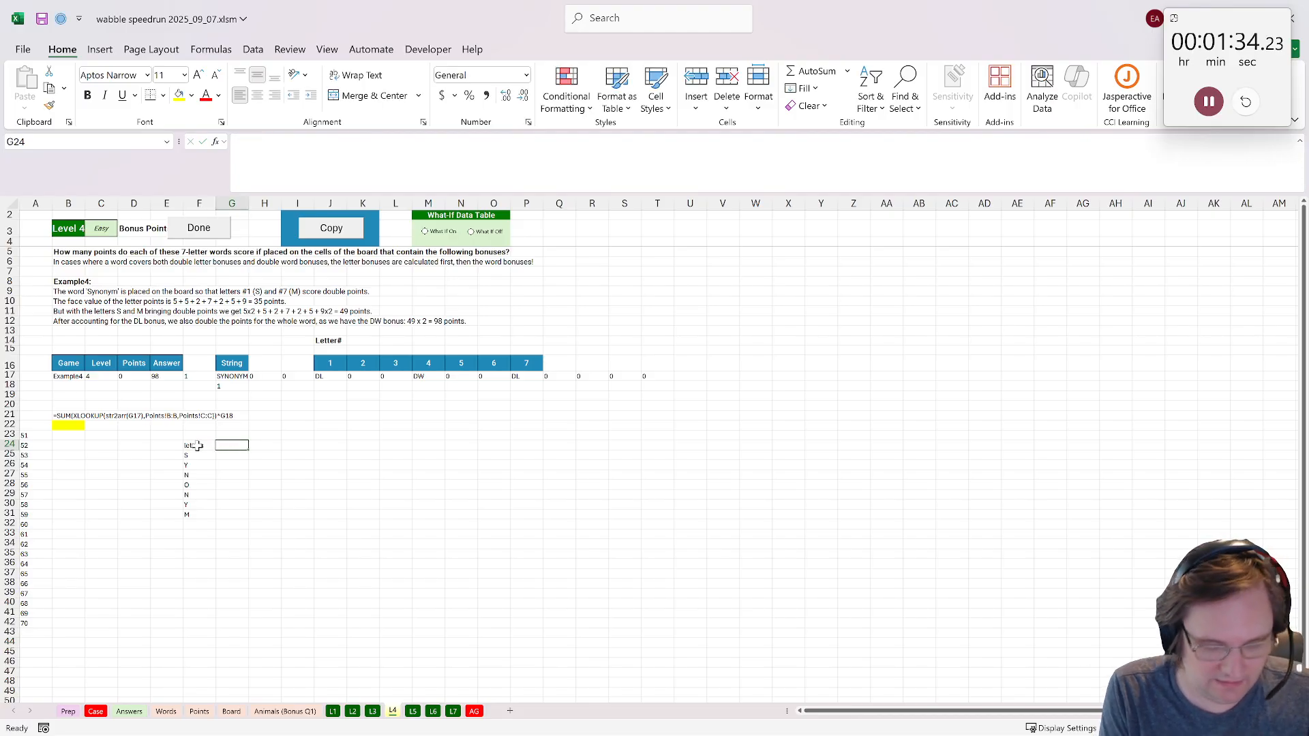
pyautogui.write('spaces')
pyautogui.press('Tab')
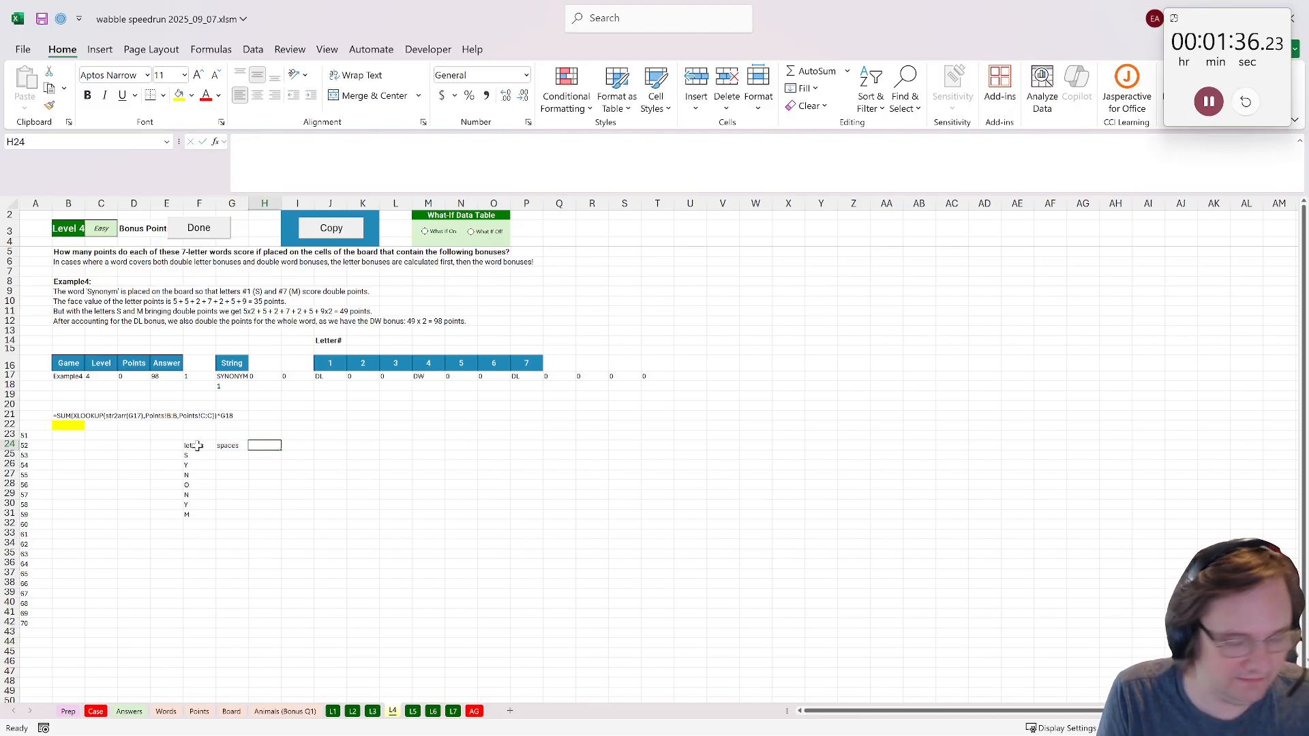
pyautogui.write('spaces2')
pyautogui.press('Tab')
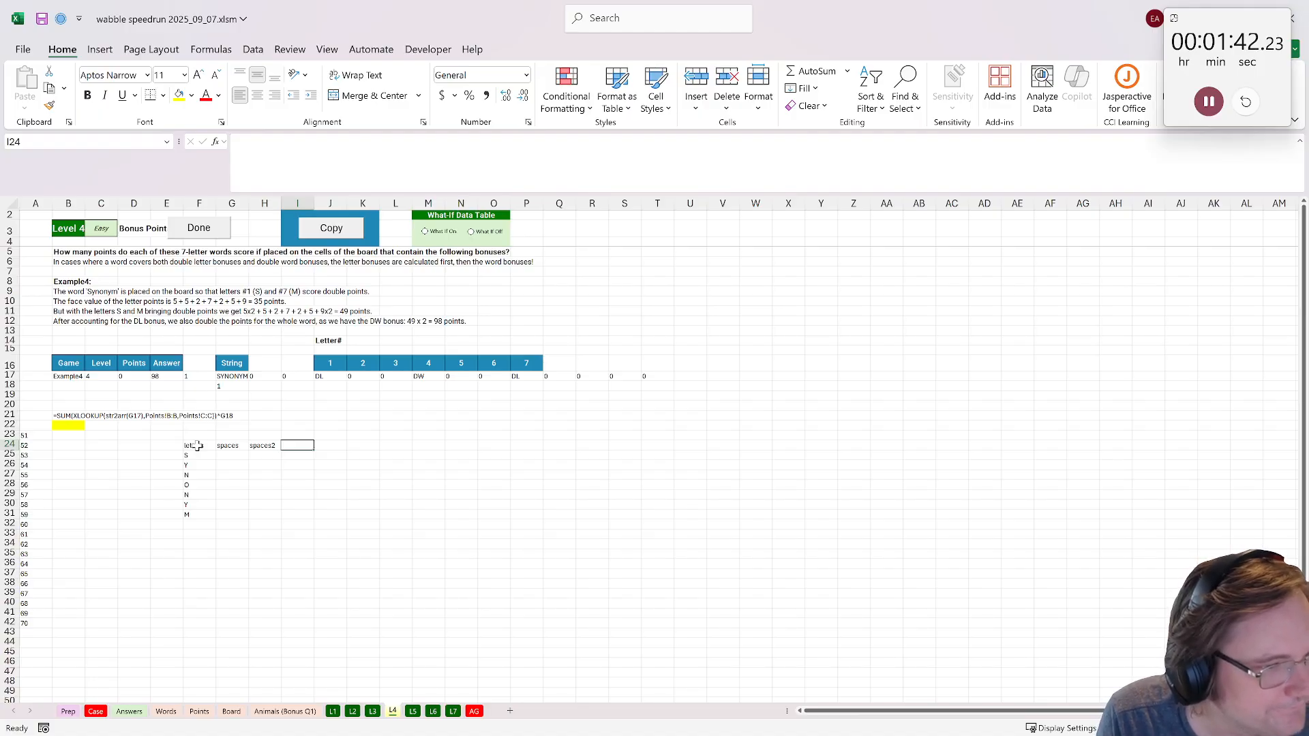
pyautogui.write('base pts')
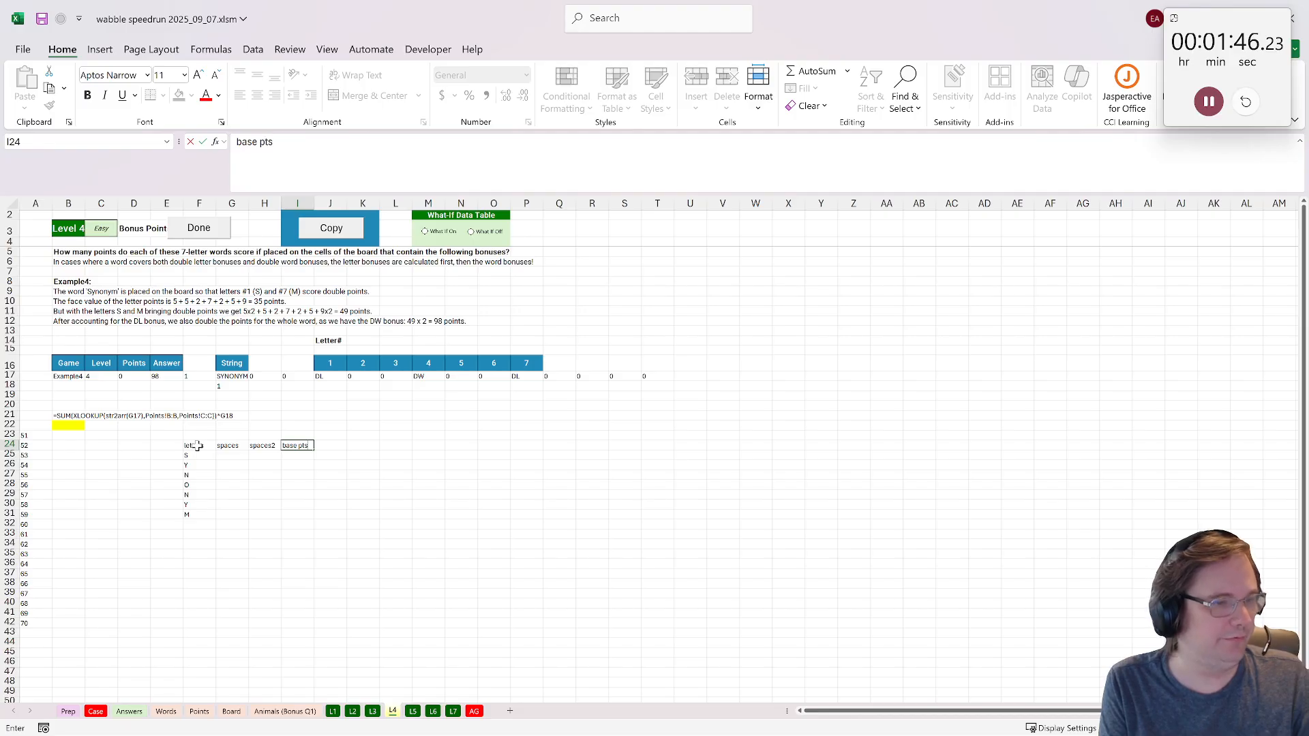
pyautogui.press('Tab')
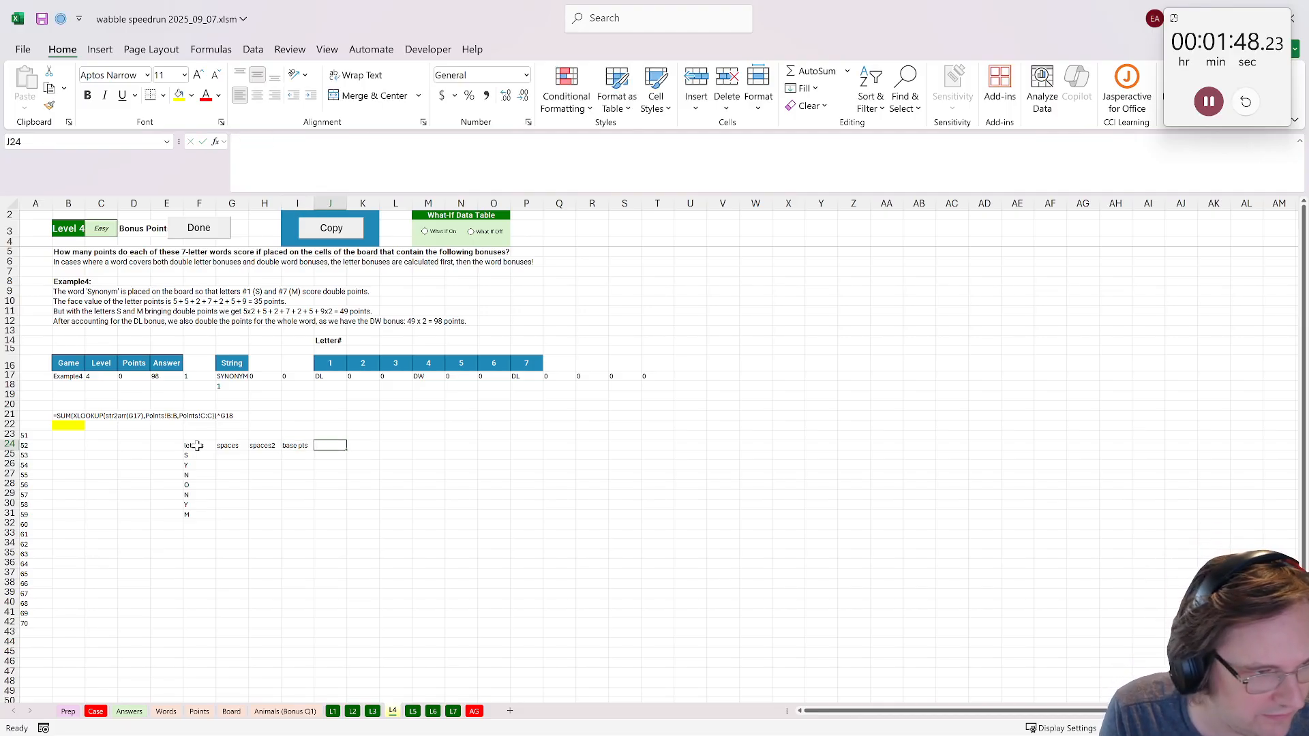
pyautogui.write('pts w DL')
pyautogui.press('Down')
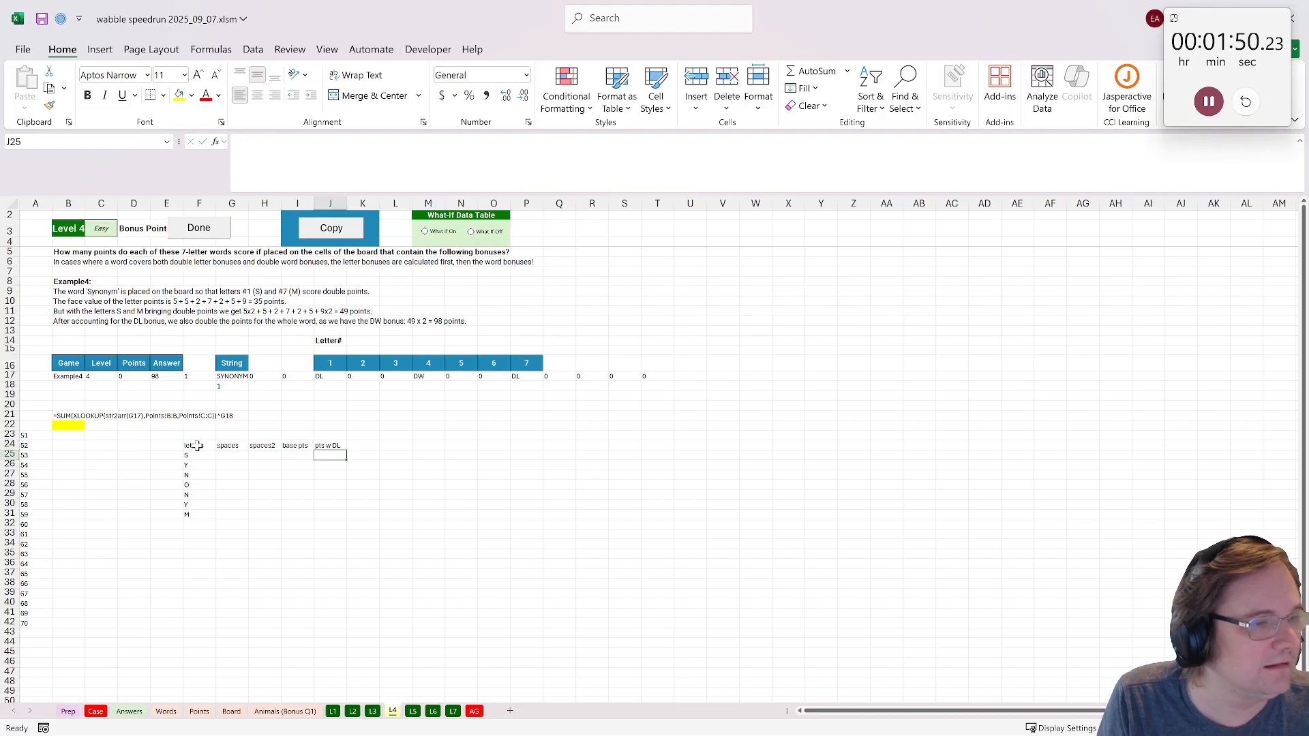
# - Fill the spaces column from G25 with a TRANSPOSE of the board bonuses in J17:P17
pyautogui.press('Left')
pyautogui.press('Left')
pyautogui.press('Left')
pyautogui.press('Left')
pyautogui.press('Right')
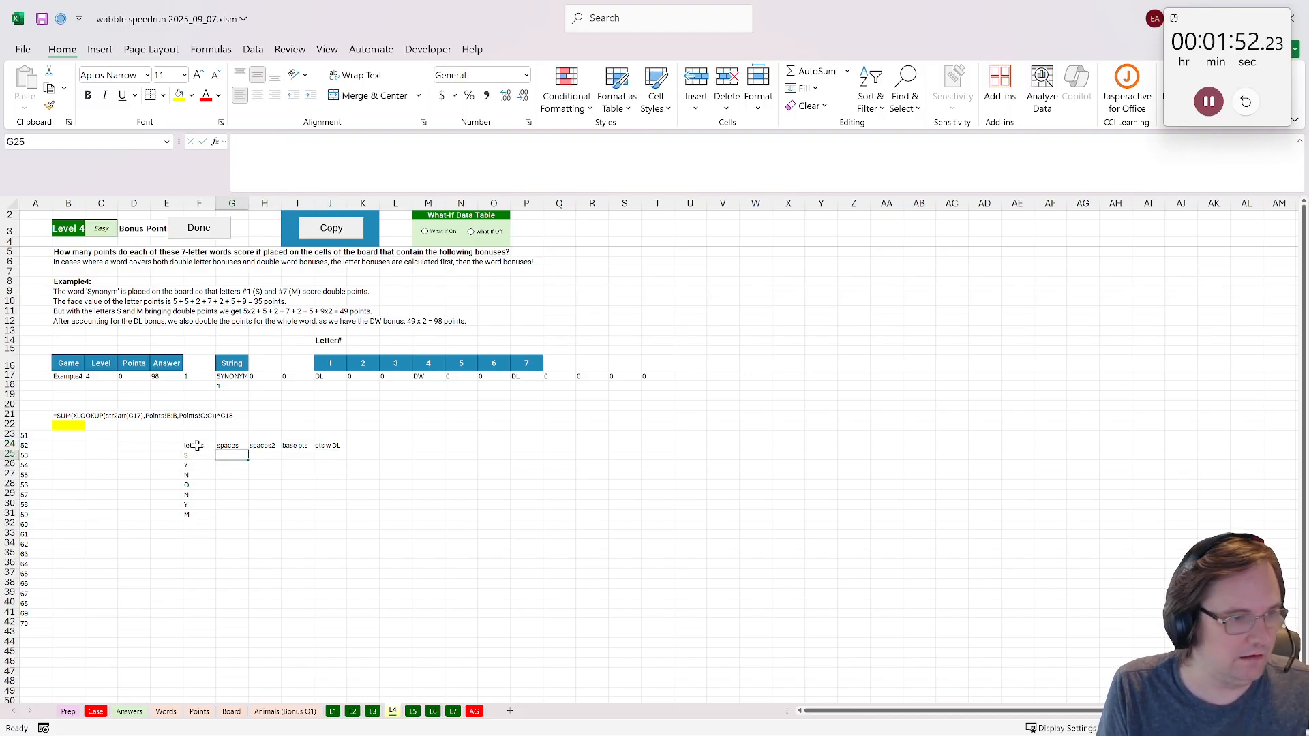
pyautogui.write('=trans')
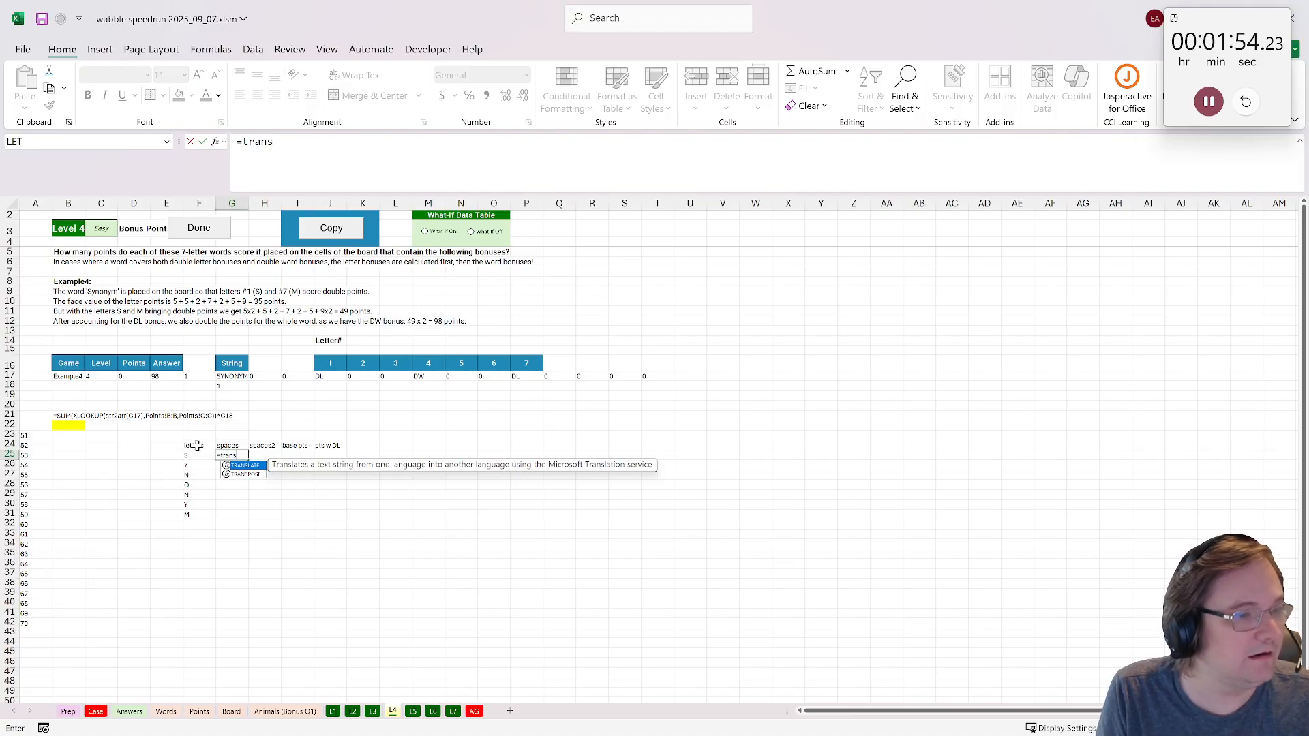
pyautogui.press('Tab')
pyautogui.moveTo(344, 376); pyautogui.dragTo(527, 377)
pyautogui.press('Return')
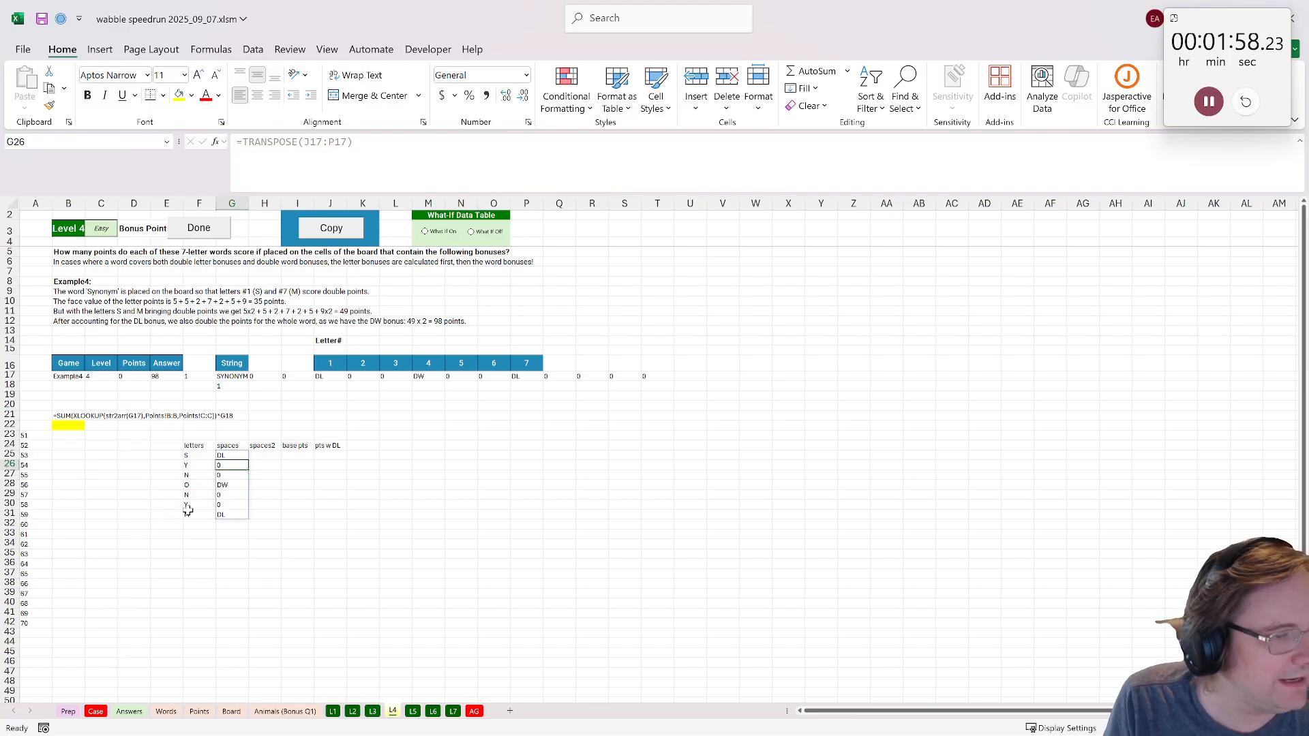
# - Enter =IF(F25="","",G25) in H25 under spaces2 and fill it down to row 31
pyautogui.click(266, 455)
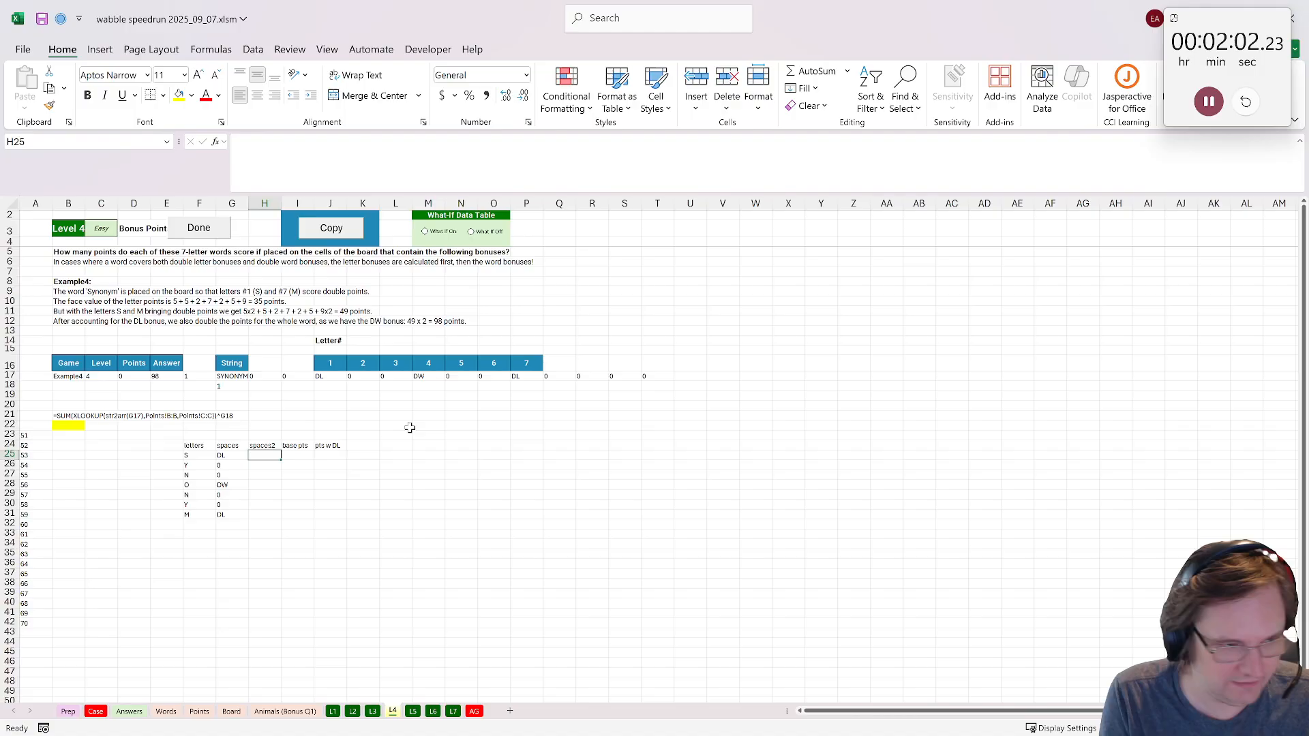
pyautogui.write('=')
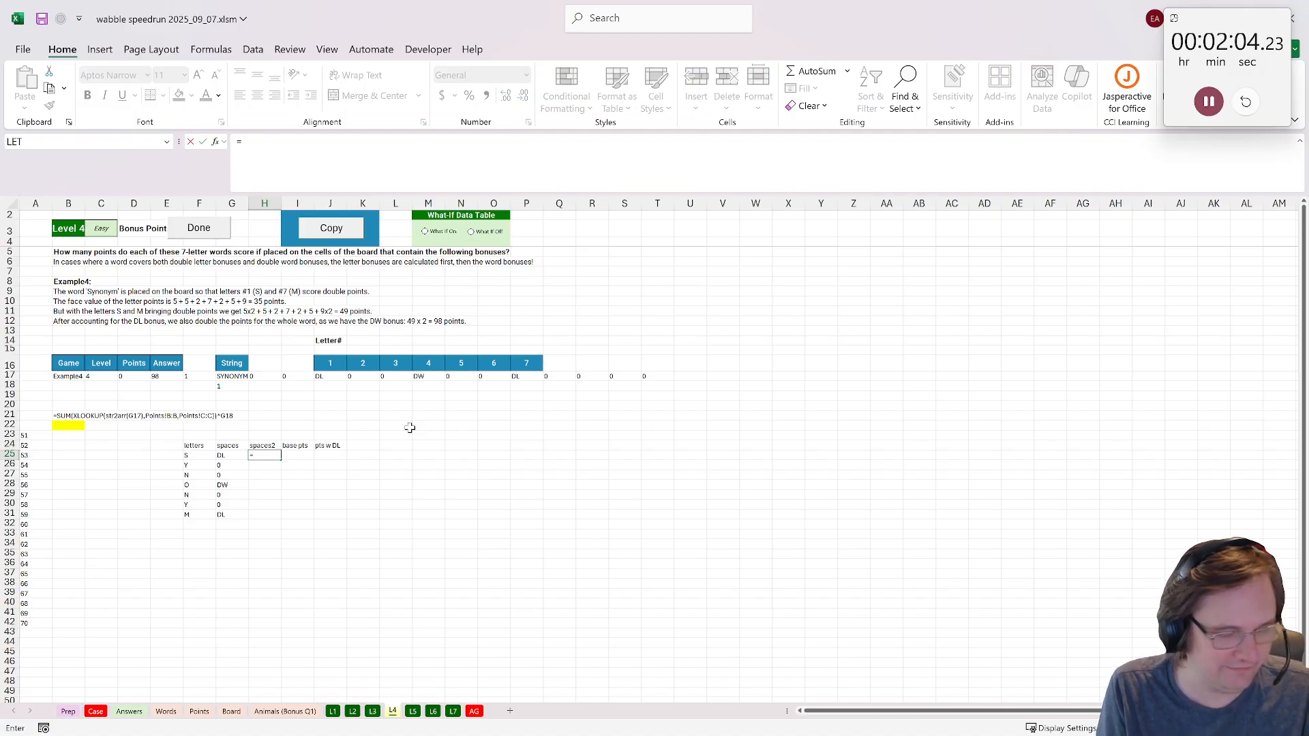
pyautogui.write('if(')
pyautogui.click(208, 456)
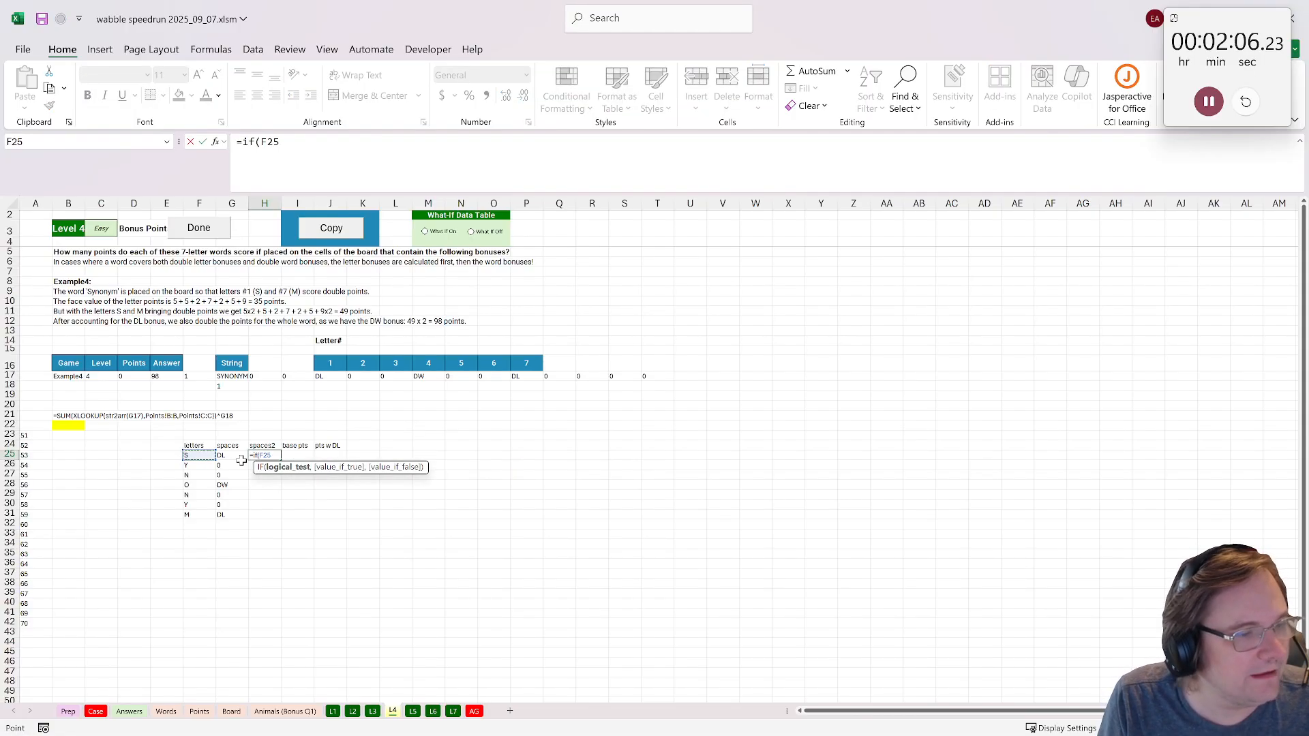
pyautogui.write('="",')
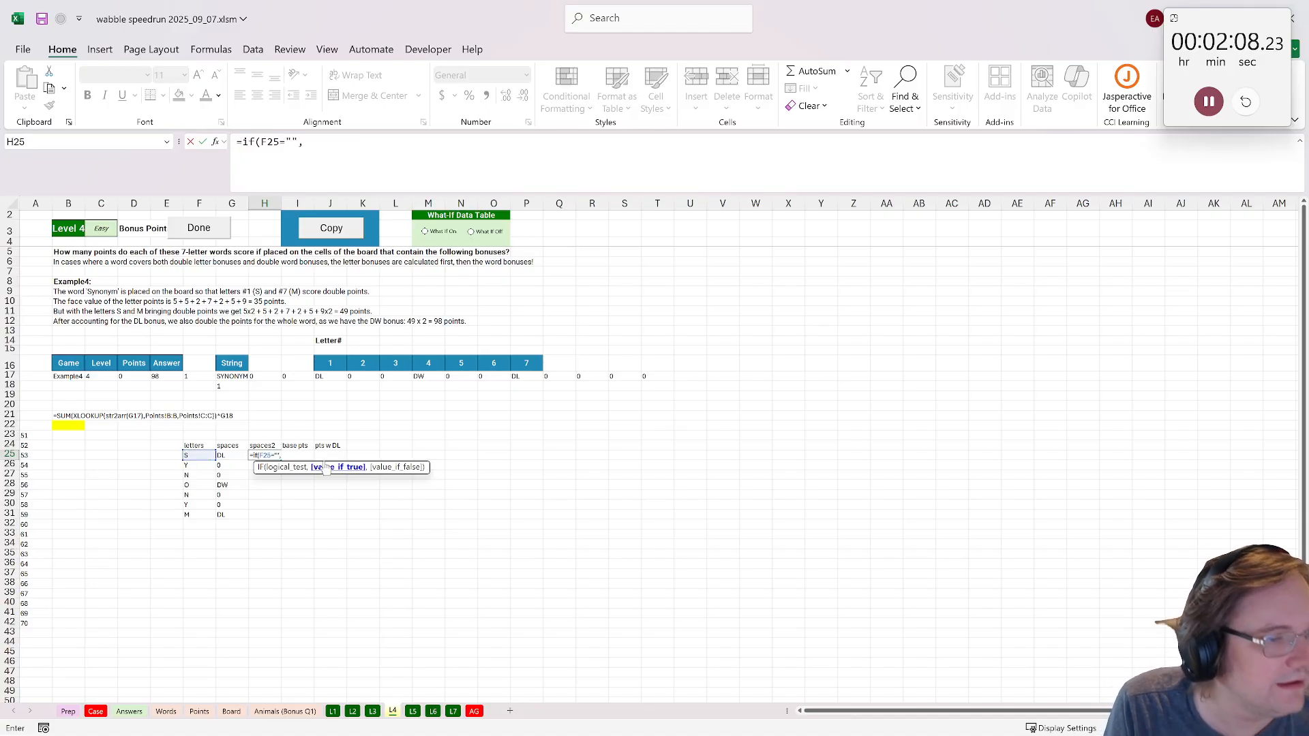
pyautogui.write('"",')
pyautogui.click(223, 456)
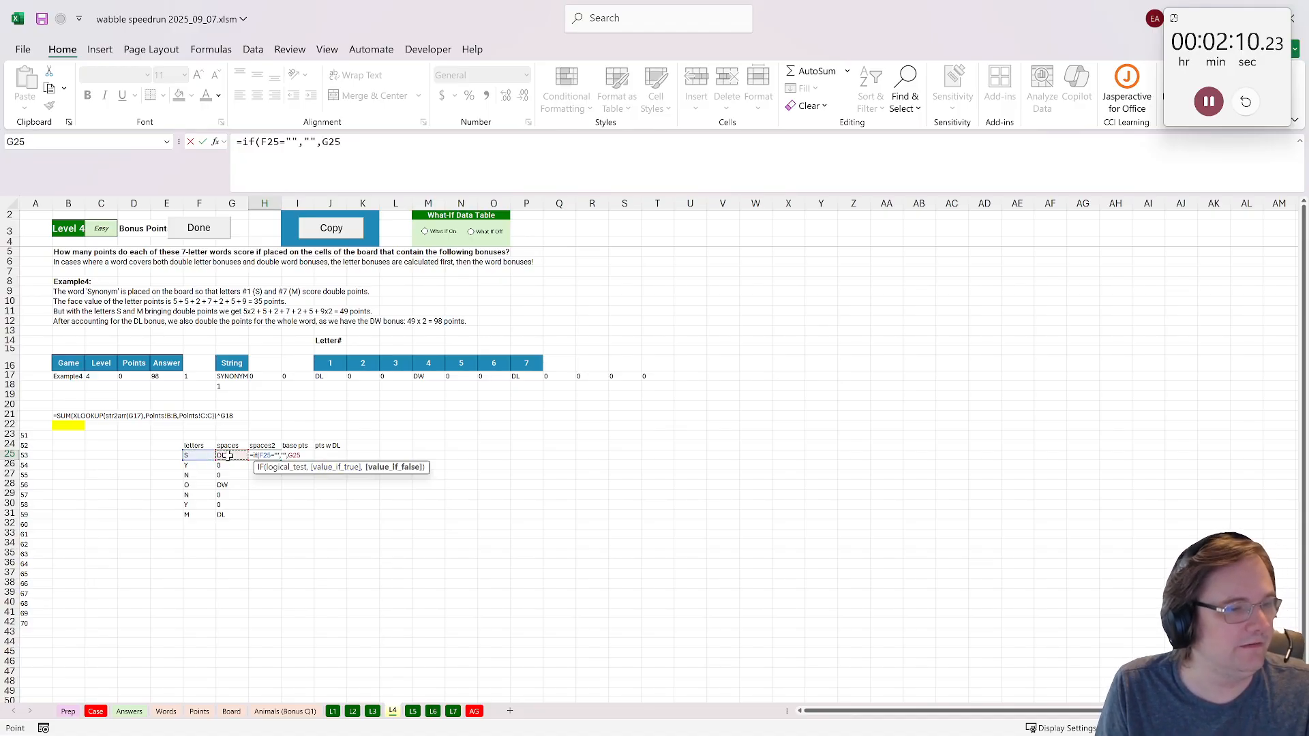
pyautogui.hotkey('ctrl', 'Return')
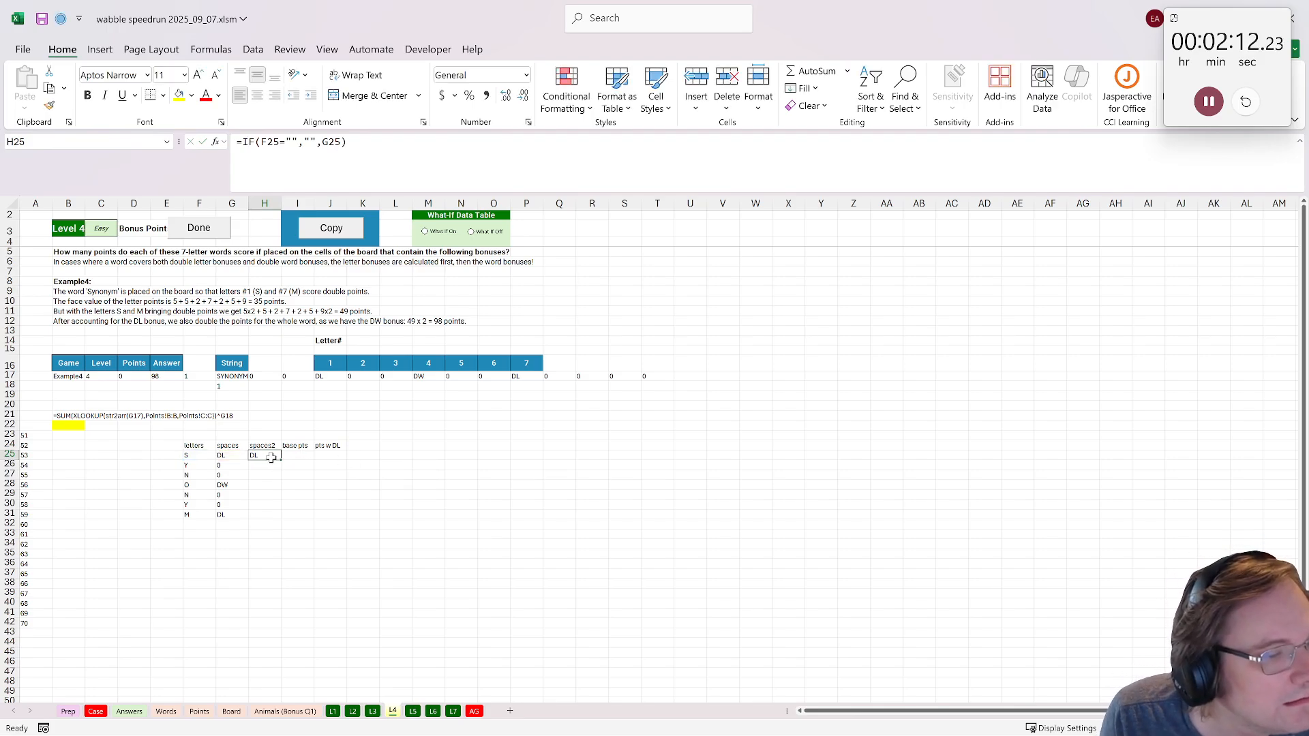
pyautogui.doubleClick(282, 461)
# - Look up F25's letter in I25 with XLOOKUP, matching Points column B and returning column C, and fill it down to row 31
pyautogui.click(306, 454)
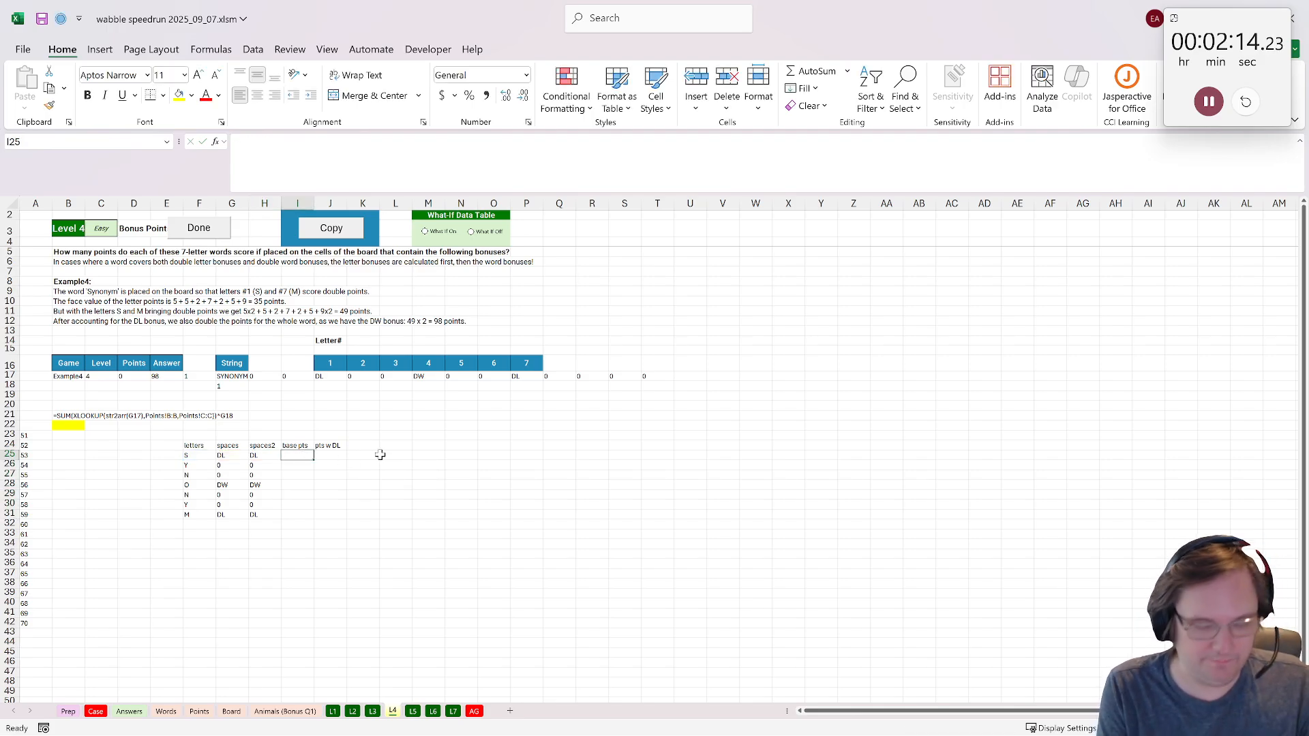
pyautogui.write('=xlookuP(')
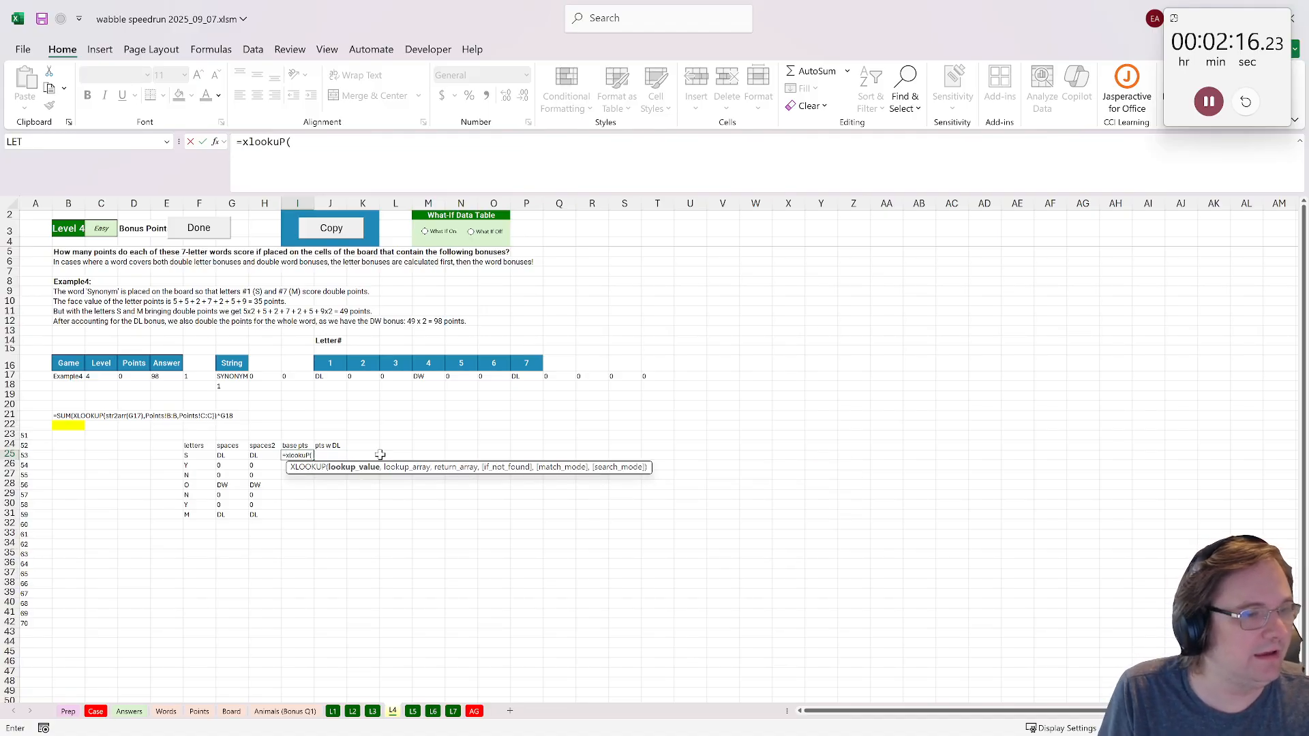
pyautogui.click(186, 454)
pyautogui.write(',')
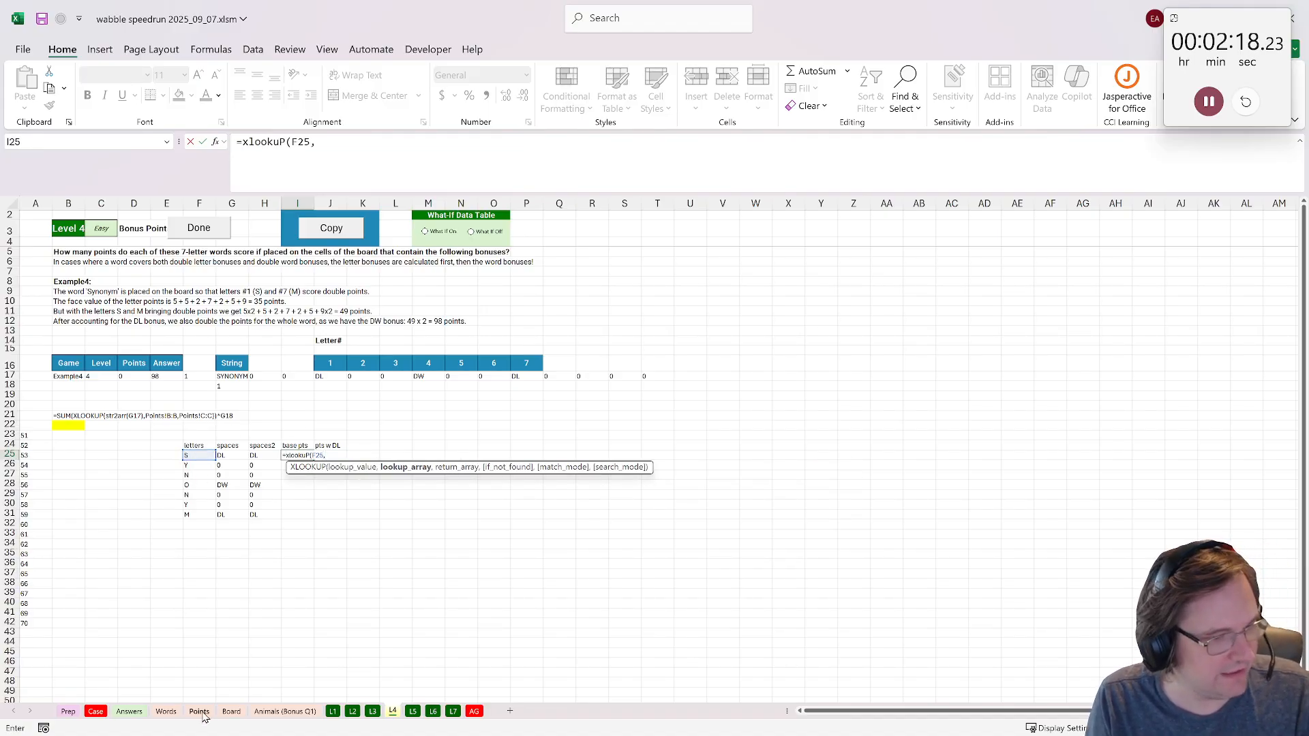
pyautogui.click(199, 711)
pyautogui.click(102, 198)
pyautogui.write(',')
pyautogui.click(164, 199)
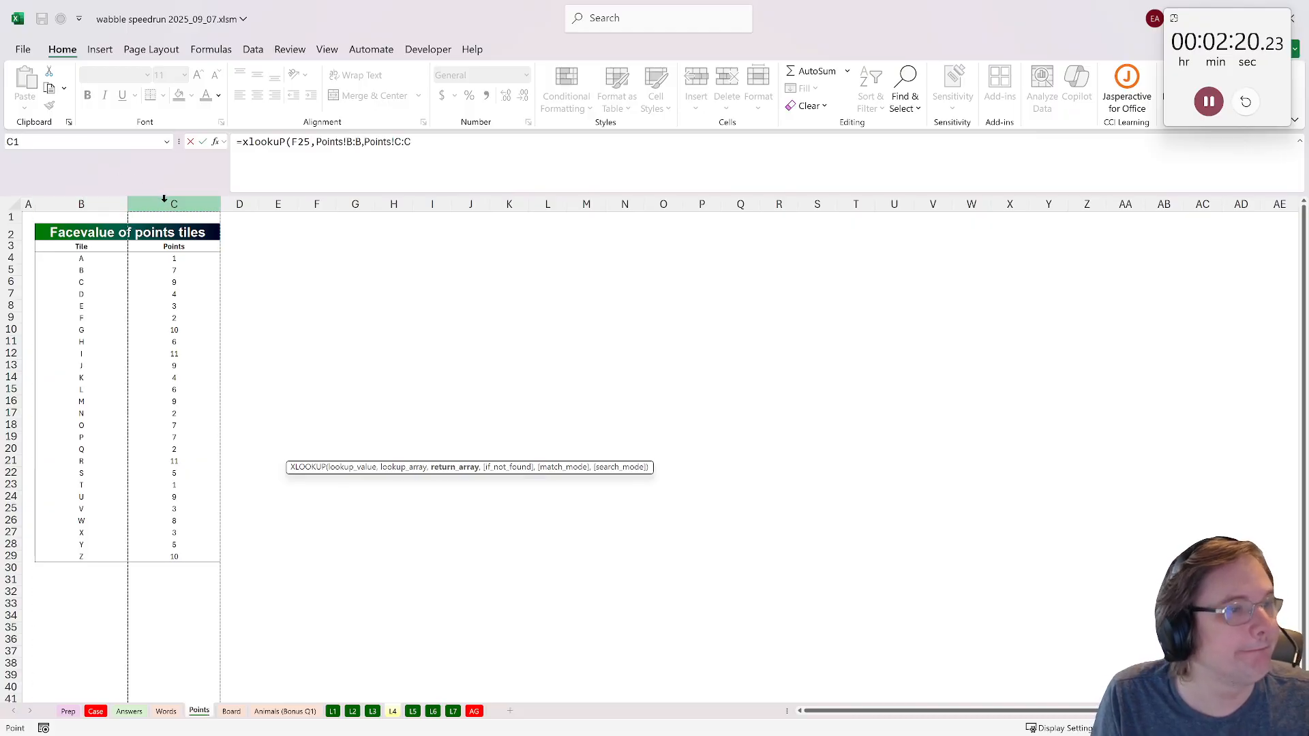
pyautogui.press('Return')
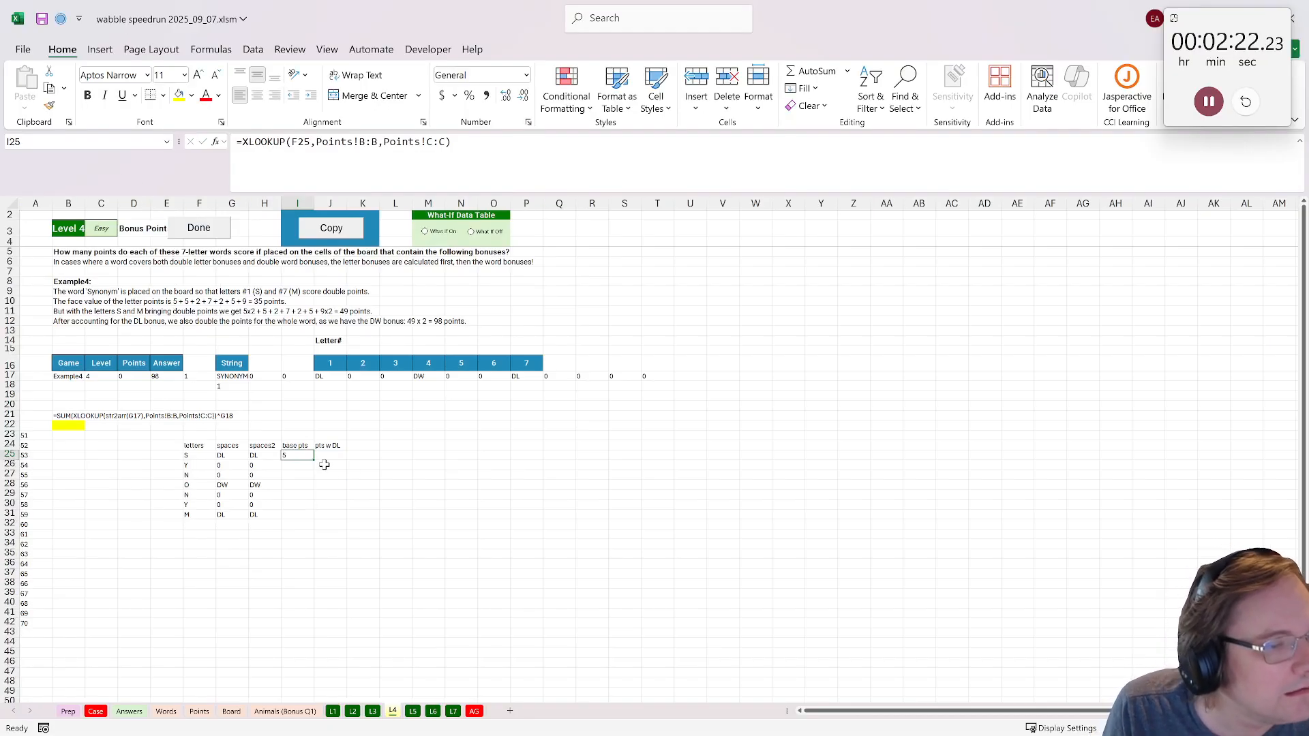
pyautogui.doubleClick(316, 458)
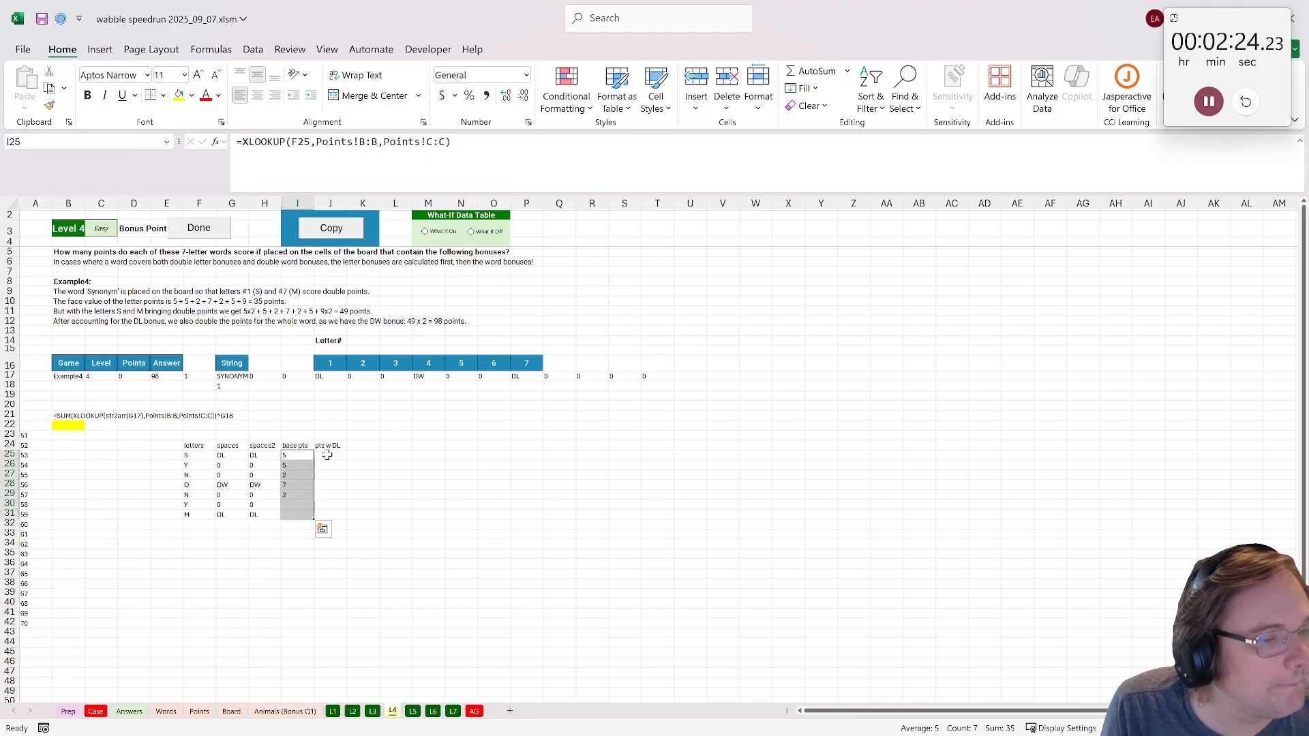
# - Enter =IF(H25="DL",I25*2,I25) in J25 to double DL letters, and fill it down to row 31
pyautogui.click(331, 455)
pyautogui.write('=if(')
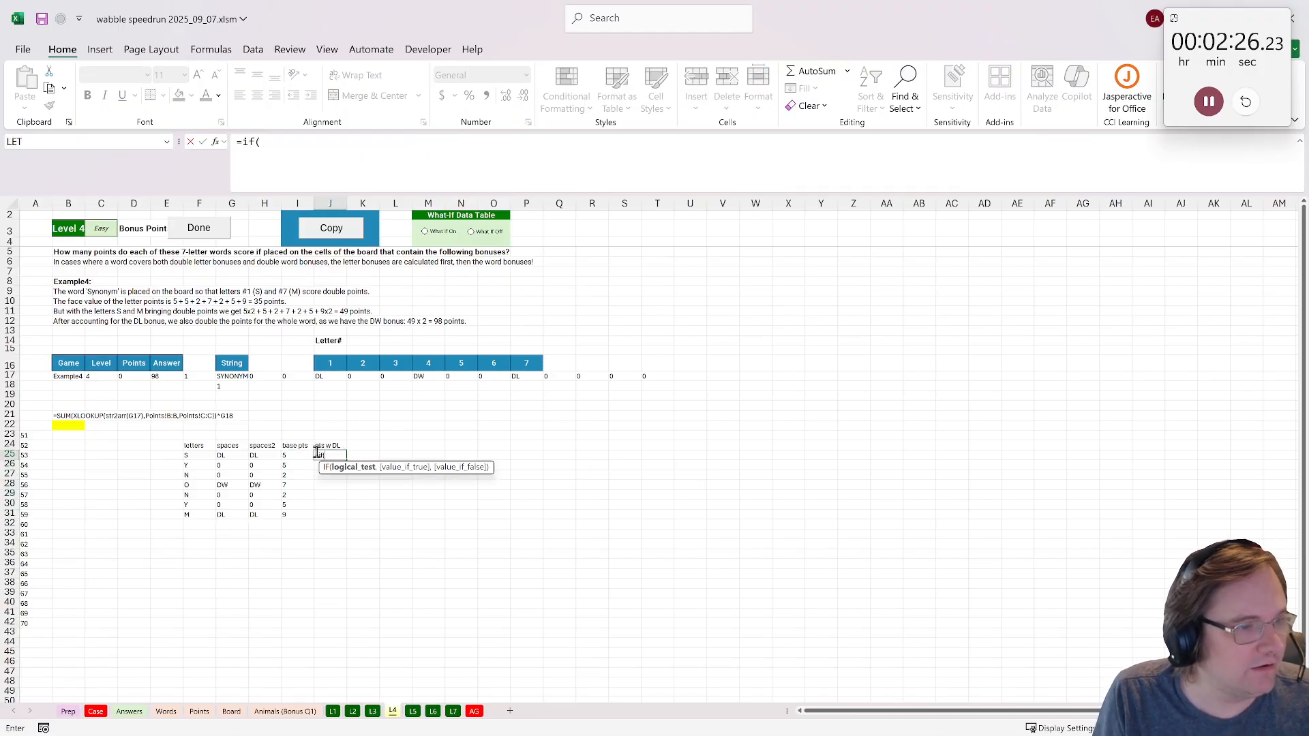
pyautogui.click(227, 456)
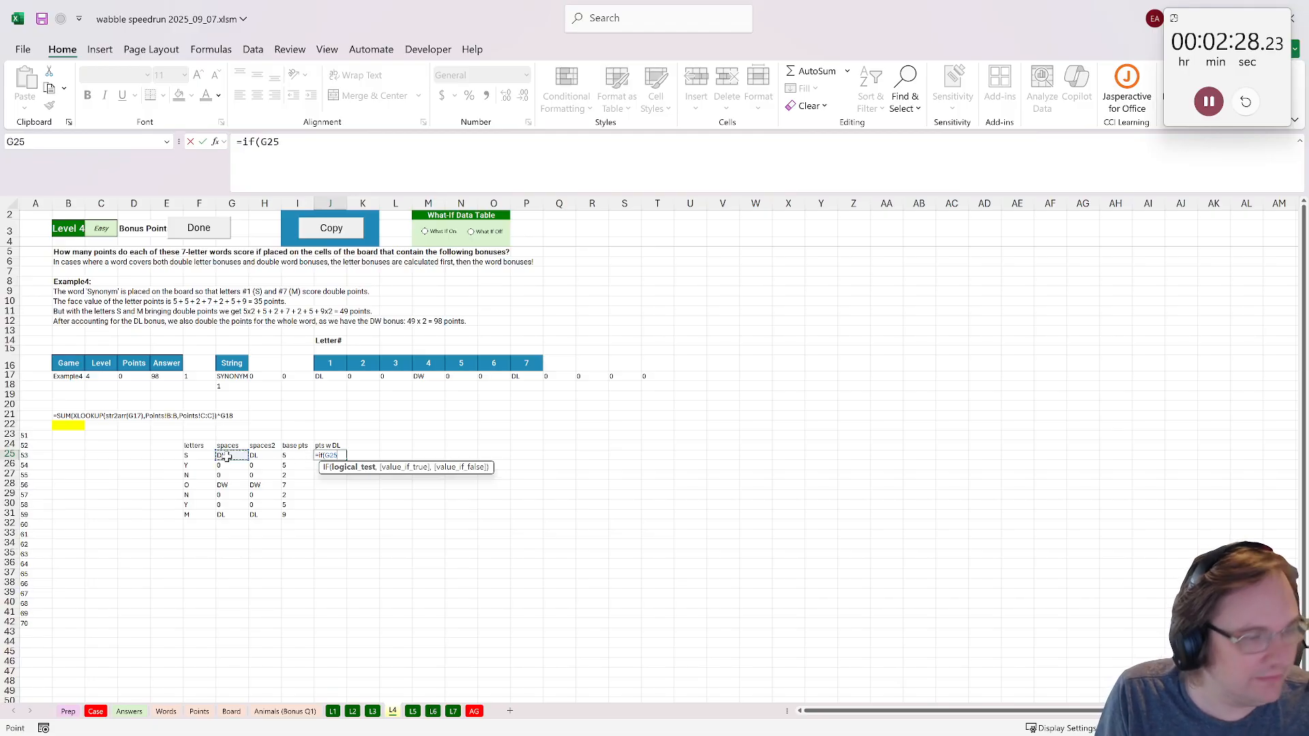
pyautogui.write('="')
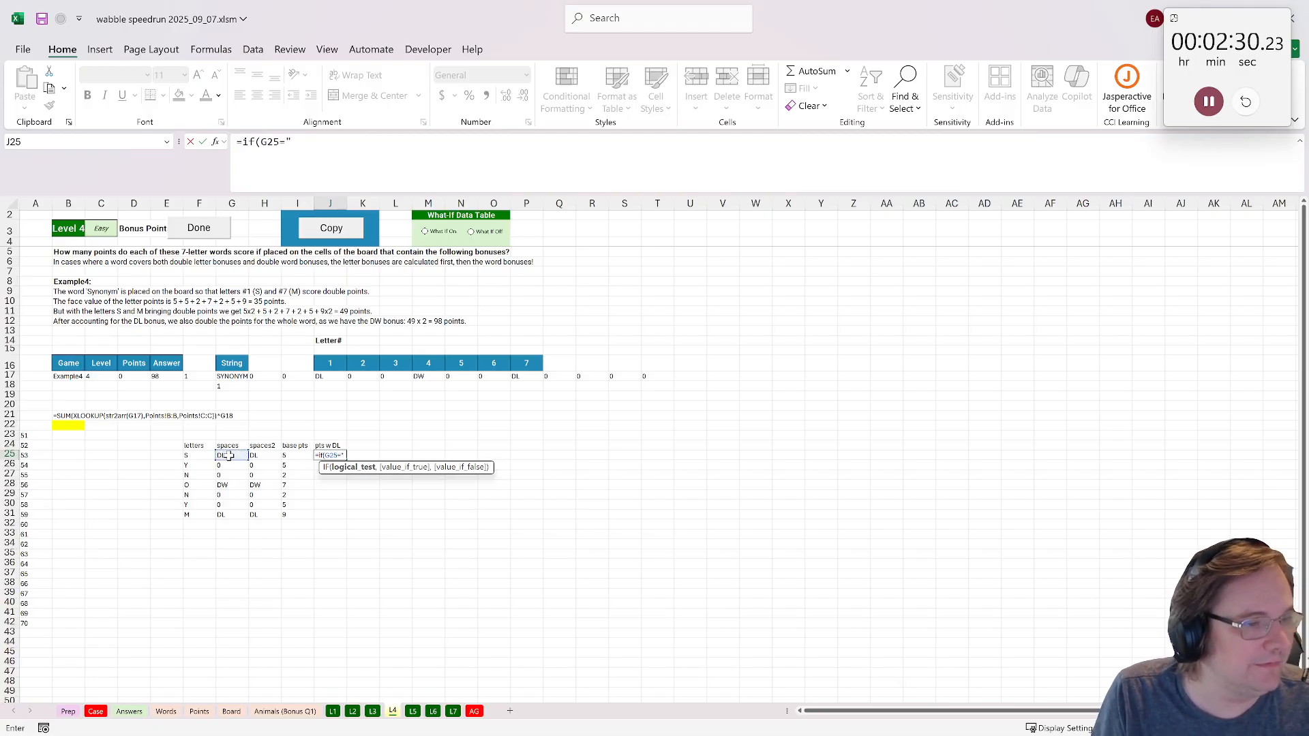
pyautogui.moveTo(226, 456); pyautogui.dragTo(264, 456)
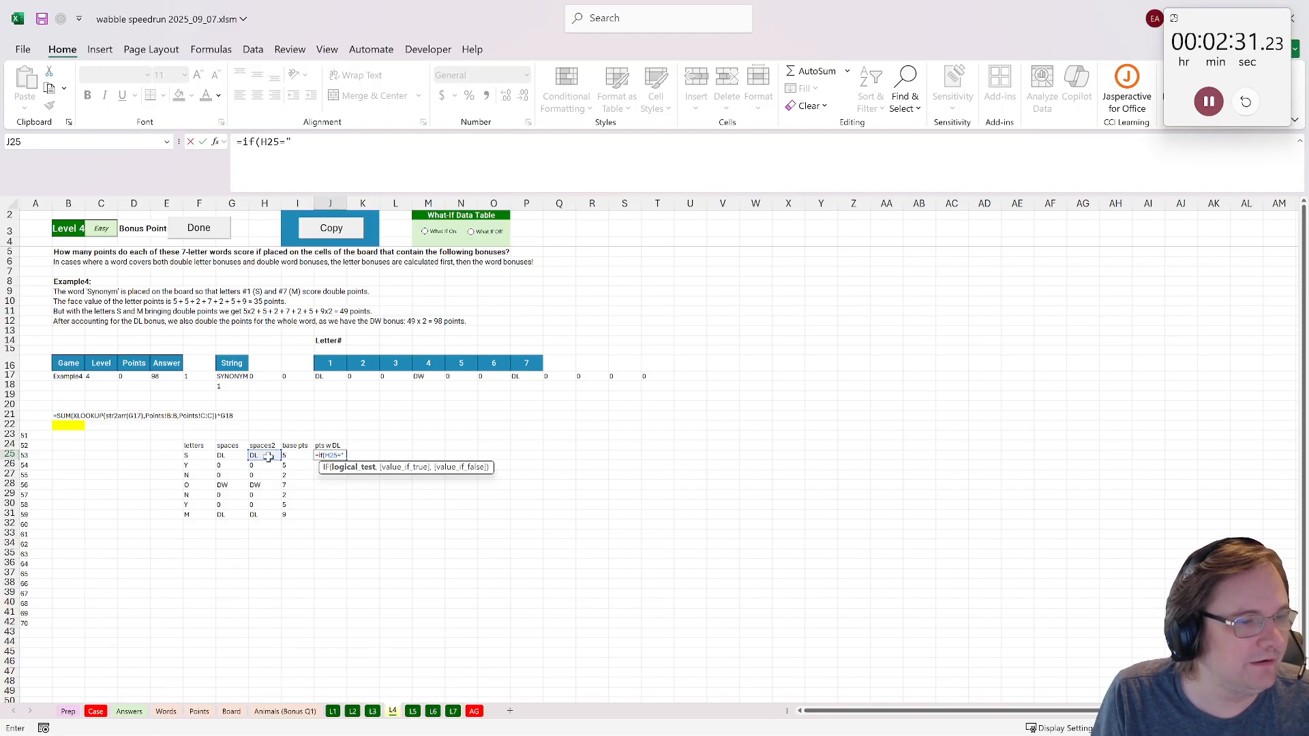
pyautogui.click(329, 159)
pyautogui.write('DL",')
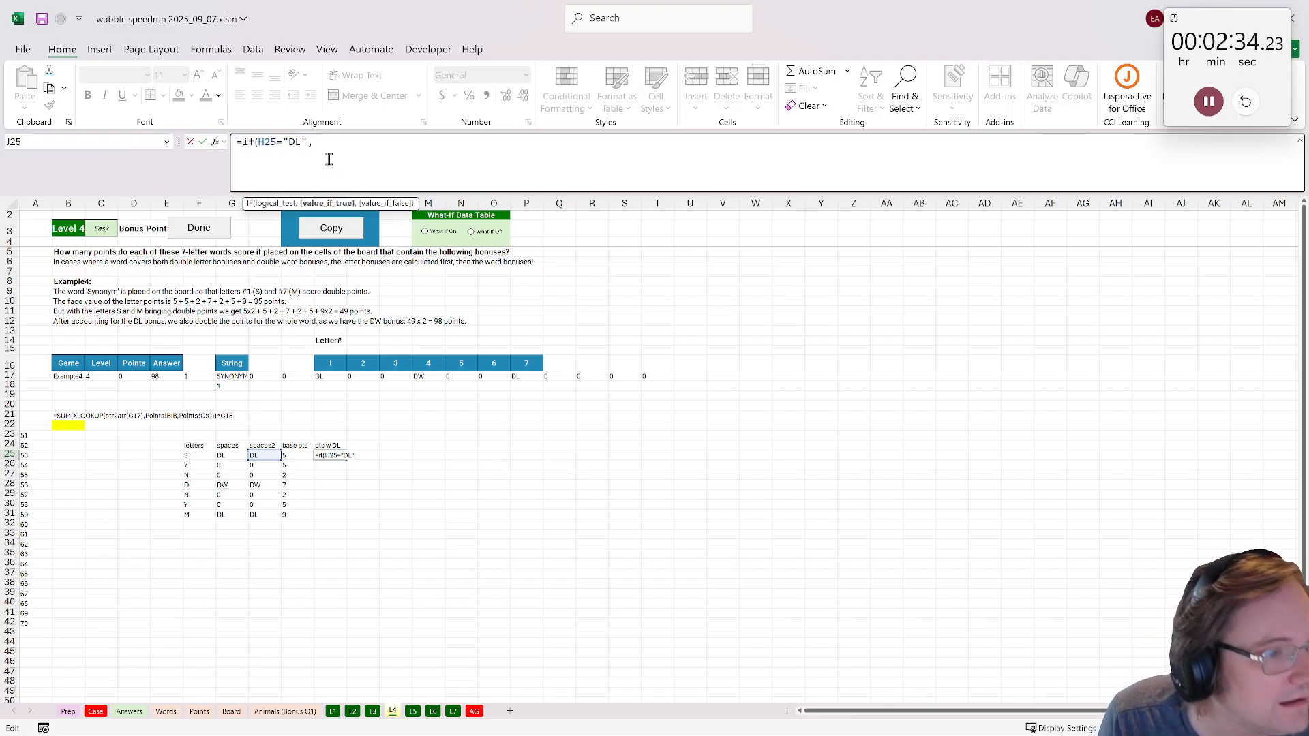
pyautogui.click(293, 455)
pyautogui.write('*')
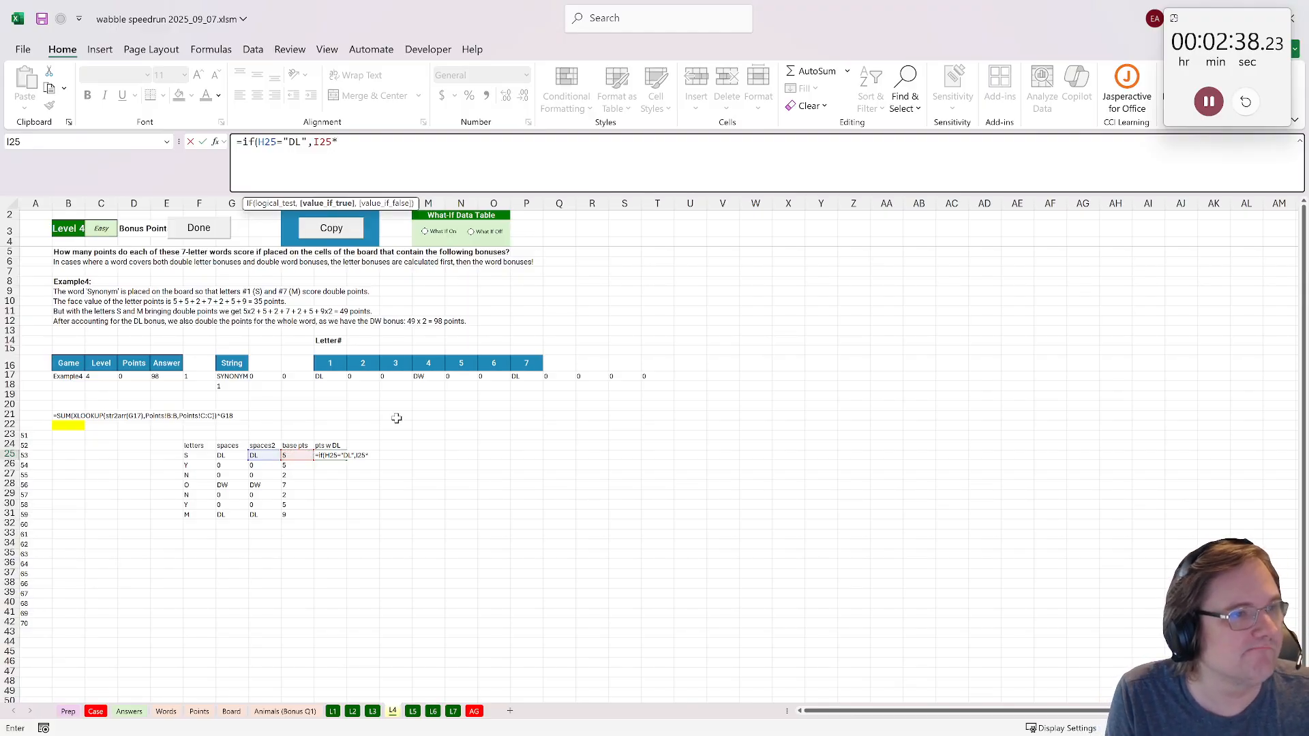
pyautogui.write('2,')
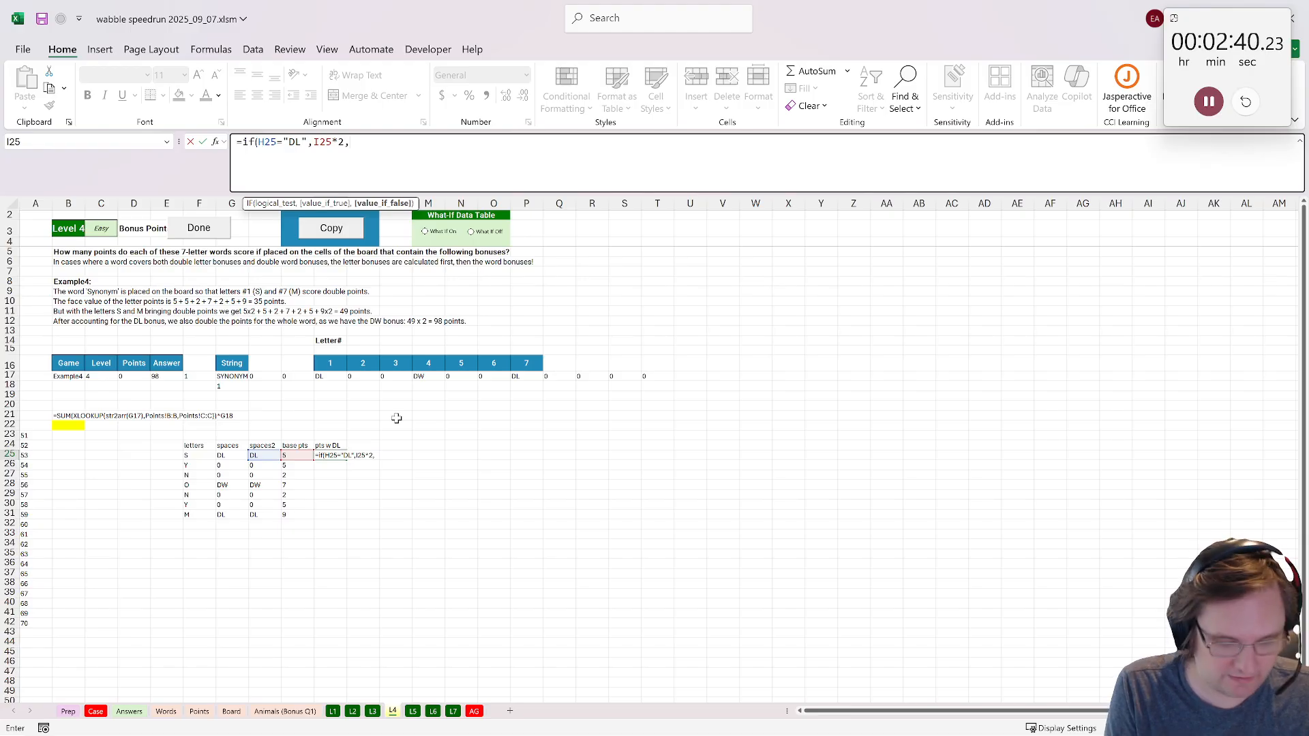
pyautogui.write('I25')
pyautogui.hotkey('ctrl', 'Return')
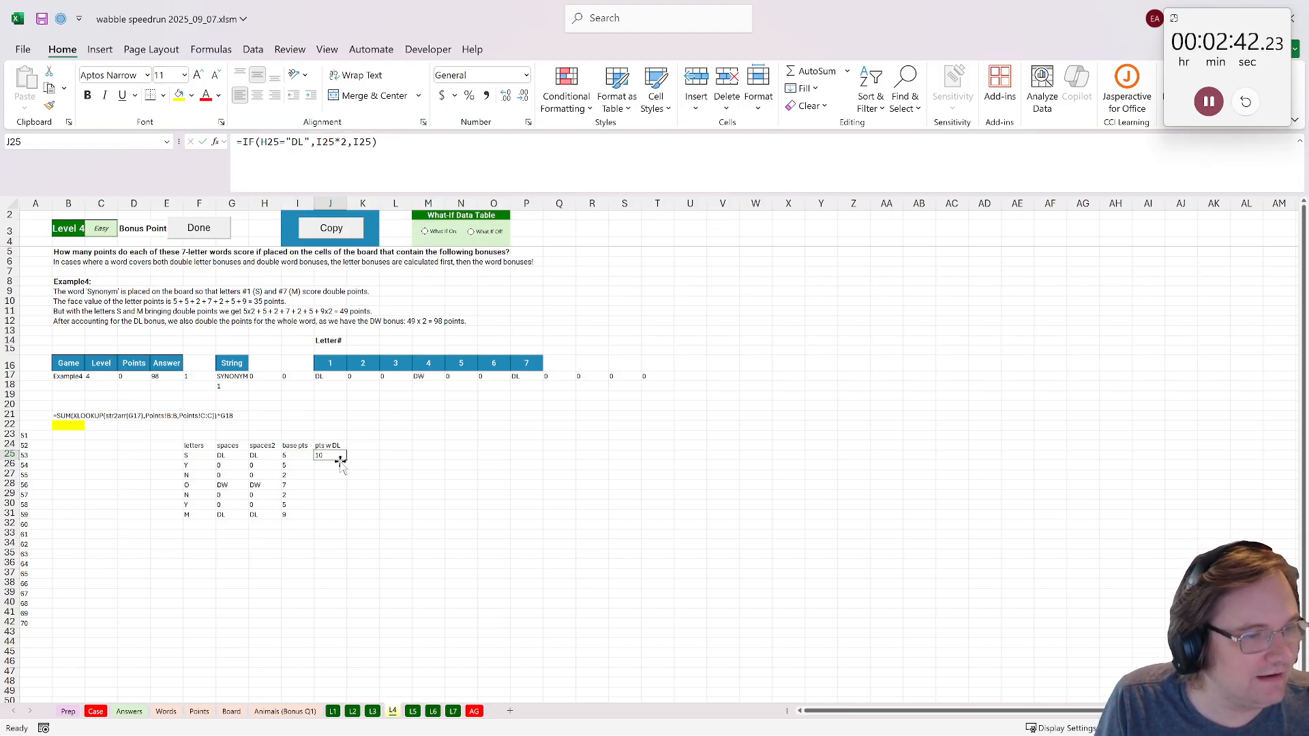
pyautogui.doubleClick(340, 462)
# - Add 0 as the not-found value to I25's XLOOKUP and refill the base pts column down to row 31
pyautogui.press('Left')
pyautogui.click(445, 143)
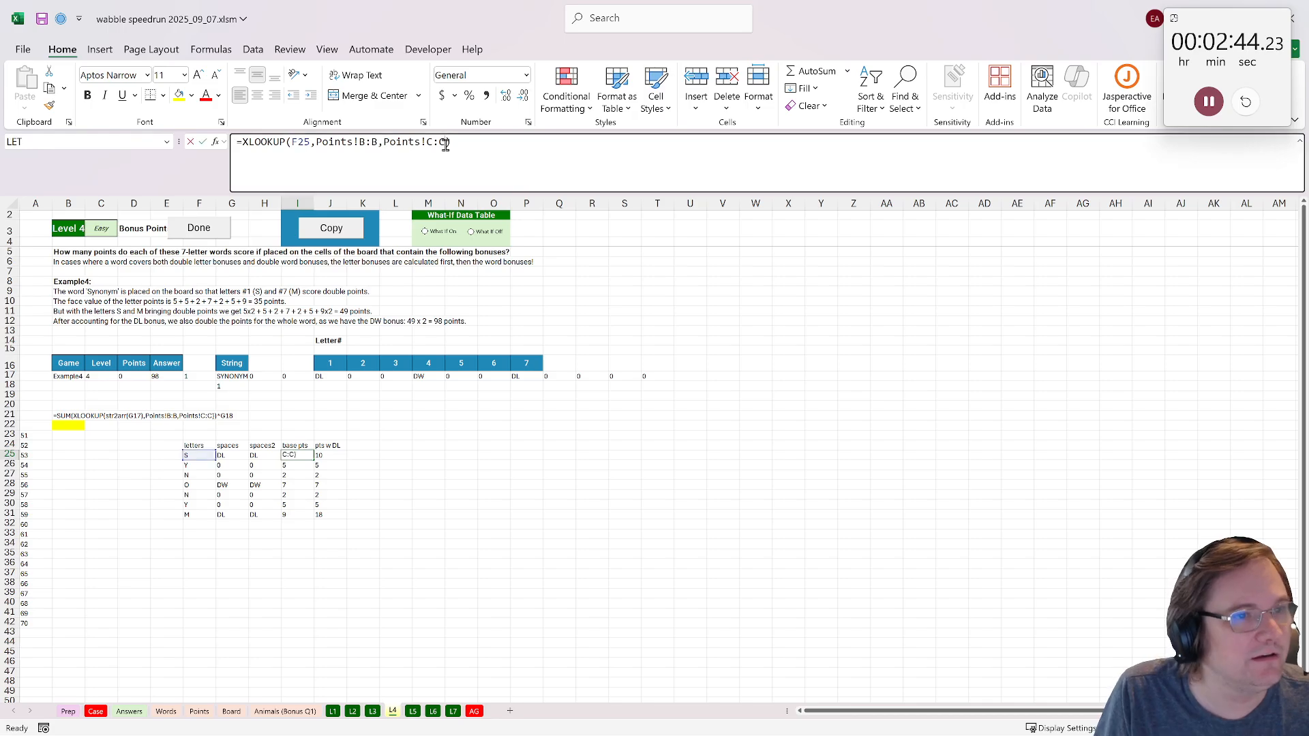
pyautogui.write(',0')
pyautogui.hotkey('ctrl', 'Return')
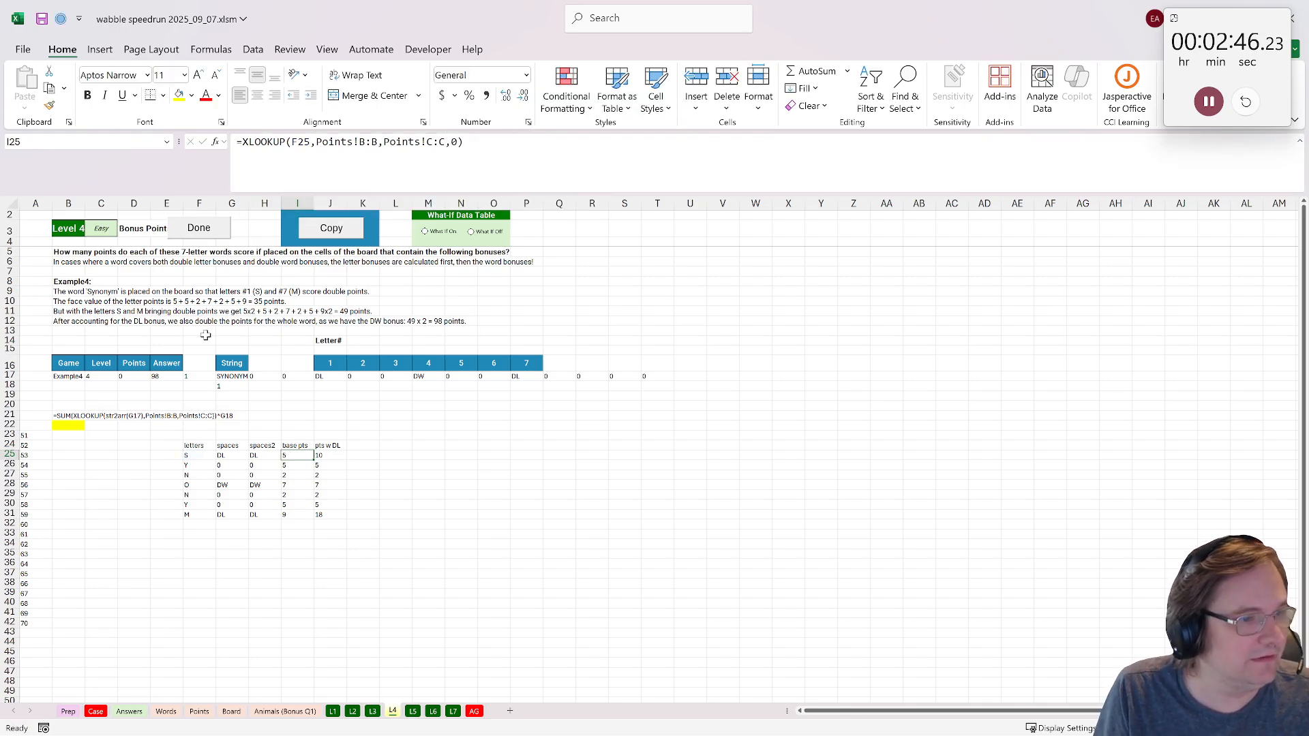
pyautogui.doubleClick(314, 459)
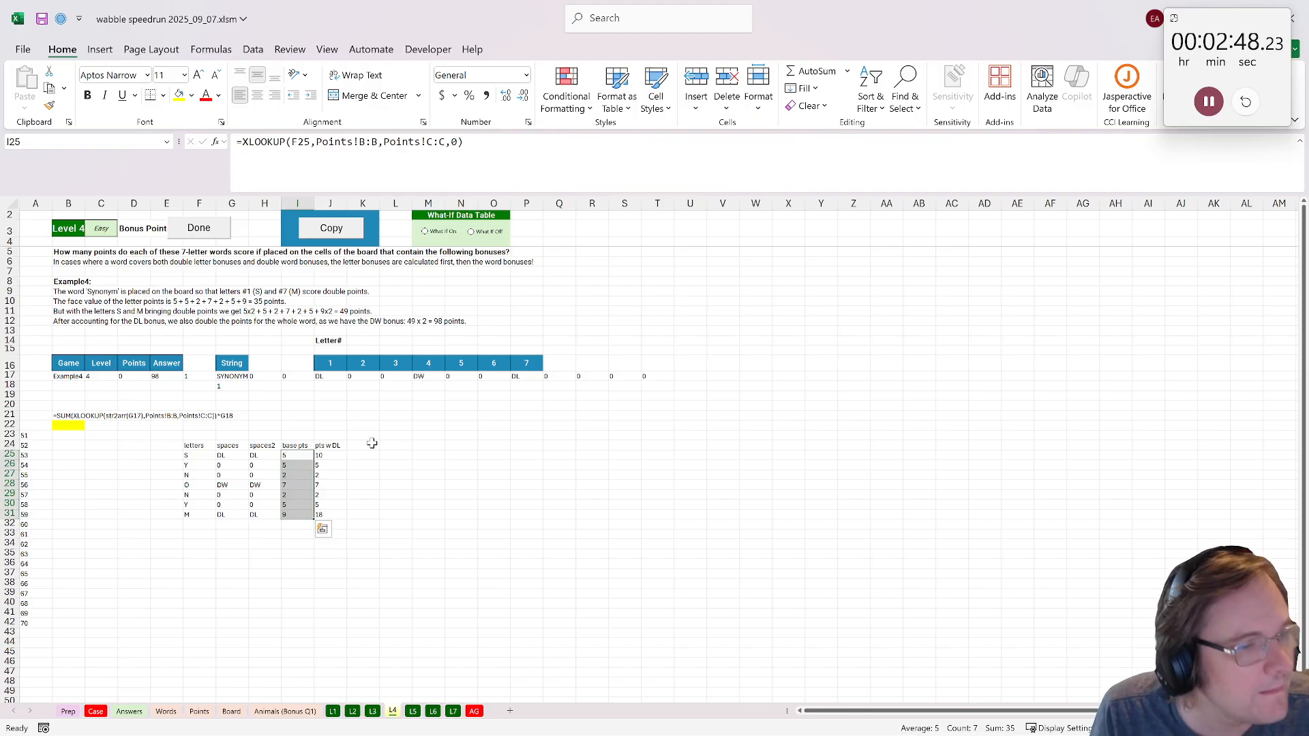
# - Label L24 "Pts so far", L25 "N of DW" and L26 "mult" beside the letter table
pyautogui.click(401, 446)
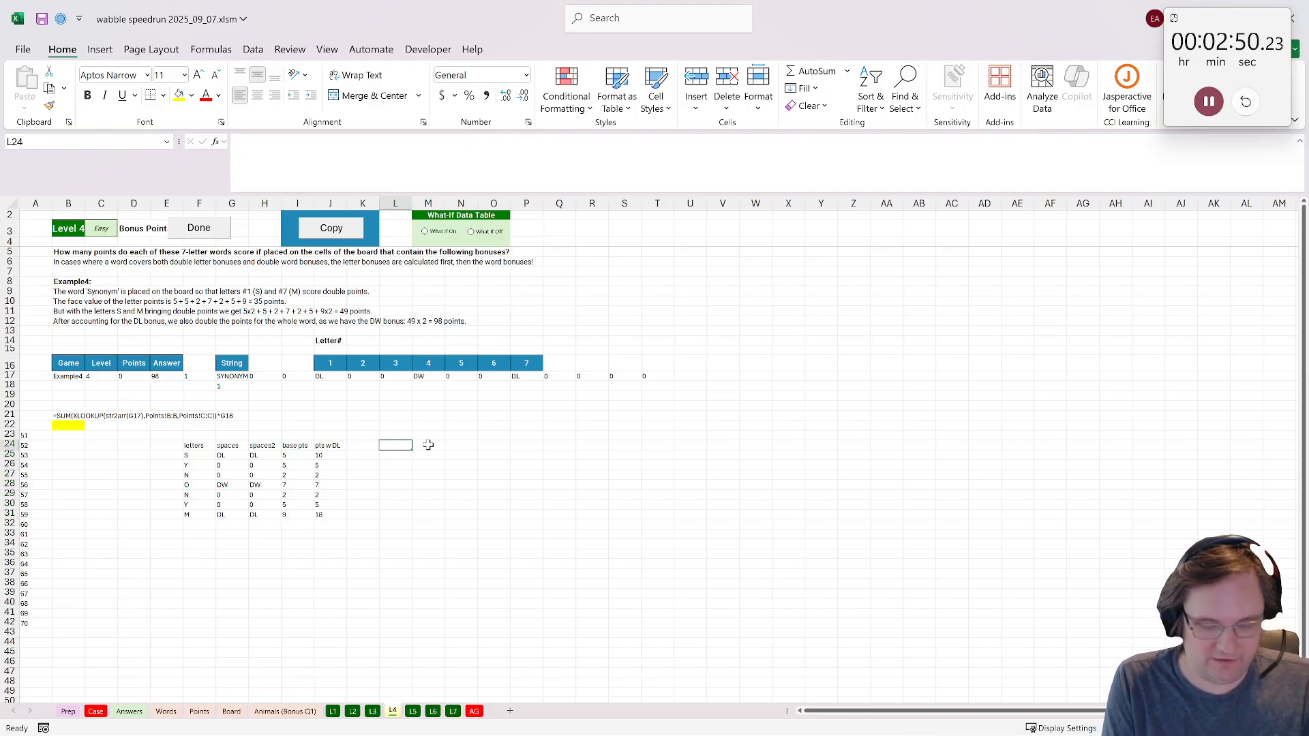
pyautogui.write('Pts so far')
pyautogui.press('Return')
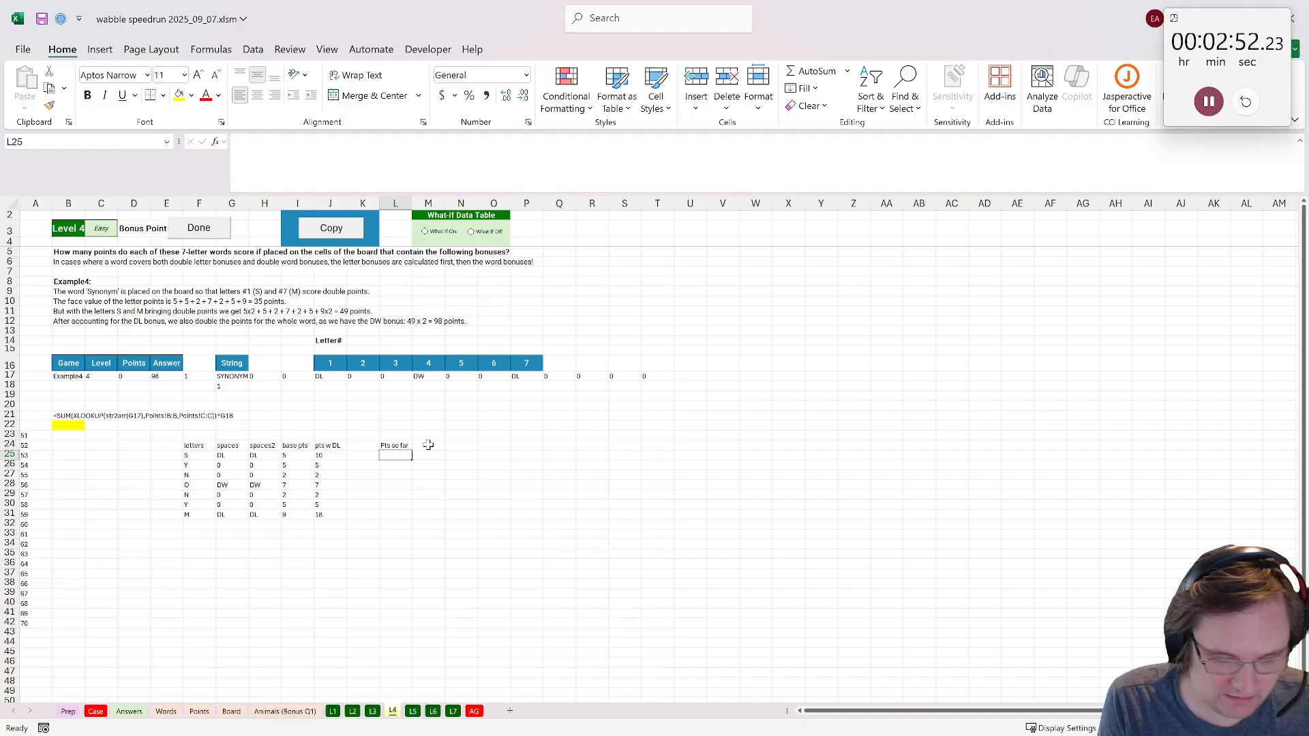
pyautogui.write('N of DW')
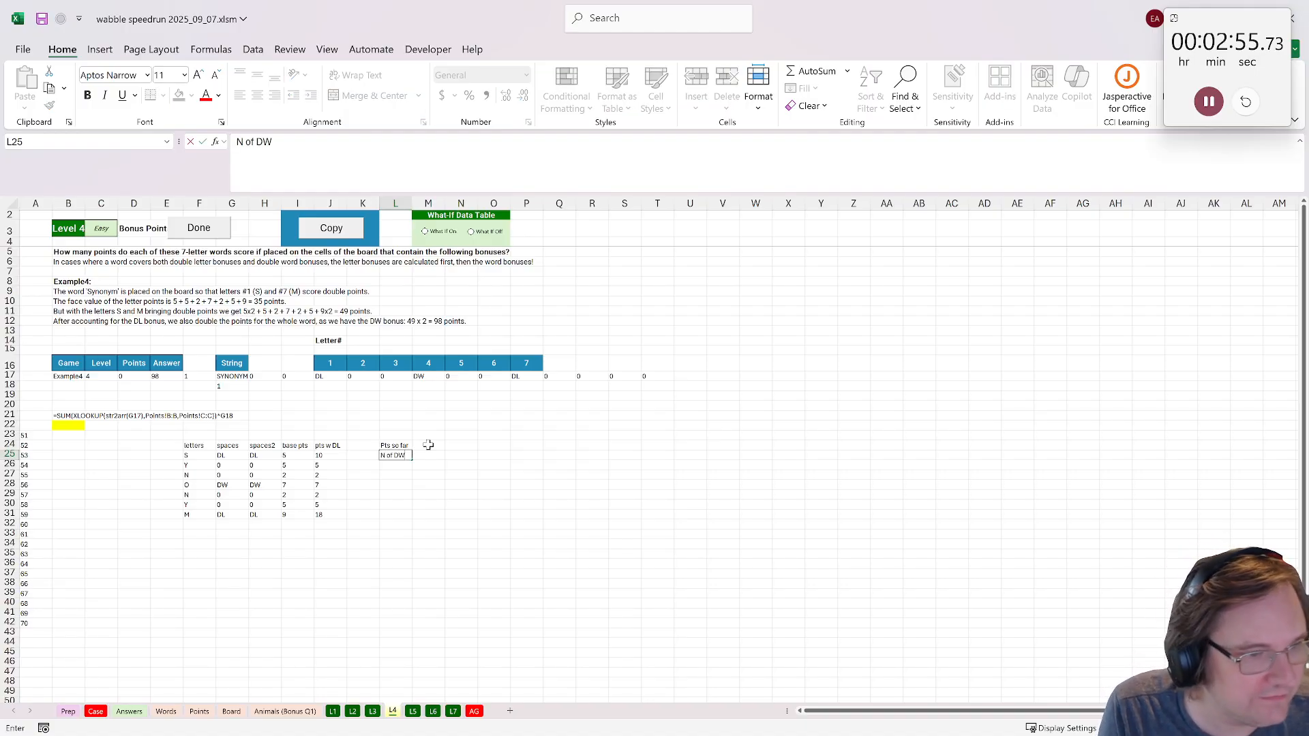
pyautogui.press('Return')
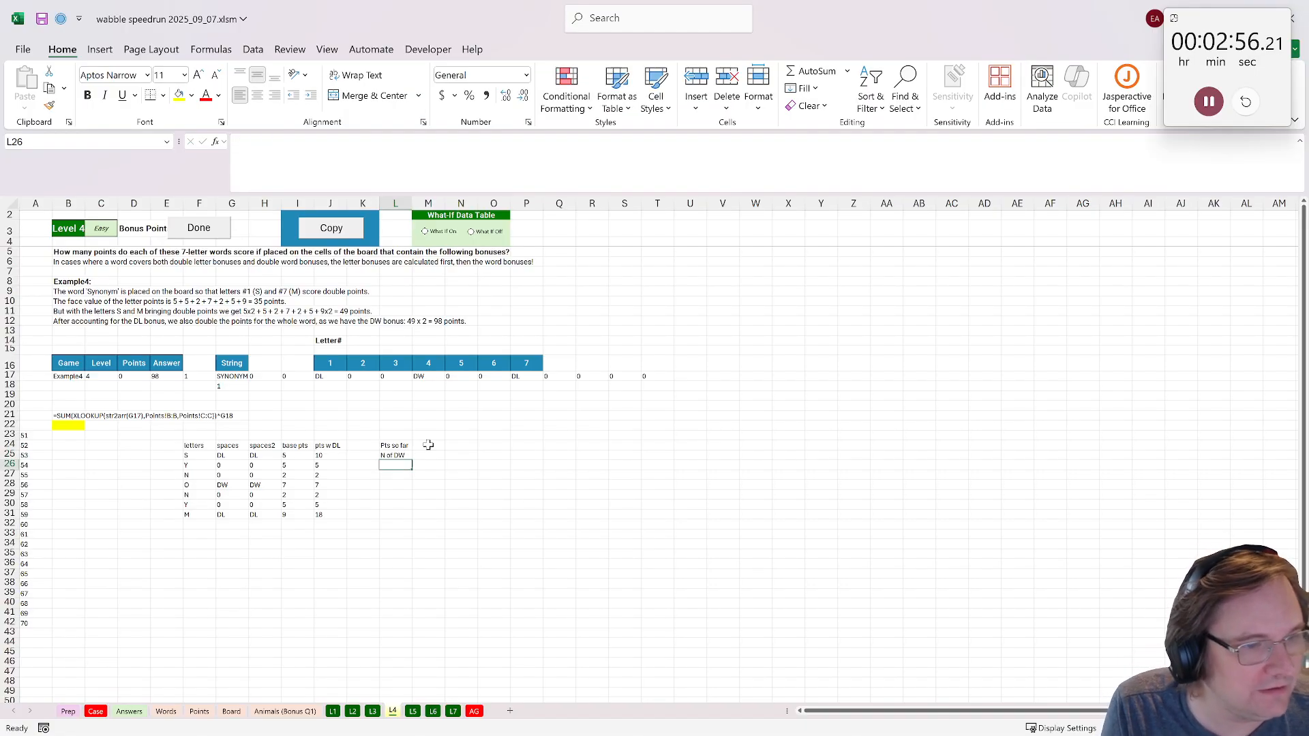
pyautogui.write('mult')
# - Sum the pts w DL values J25:J31 in M24 beside the Pts so far label
pyautogui.press('Up')
pyautogui.press('Up')
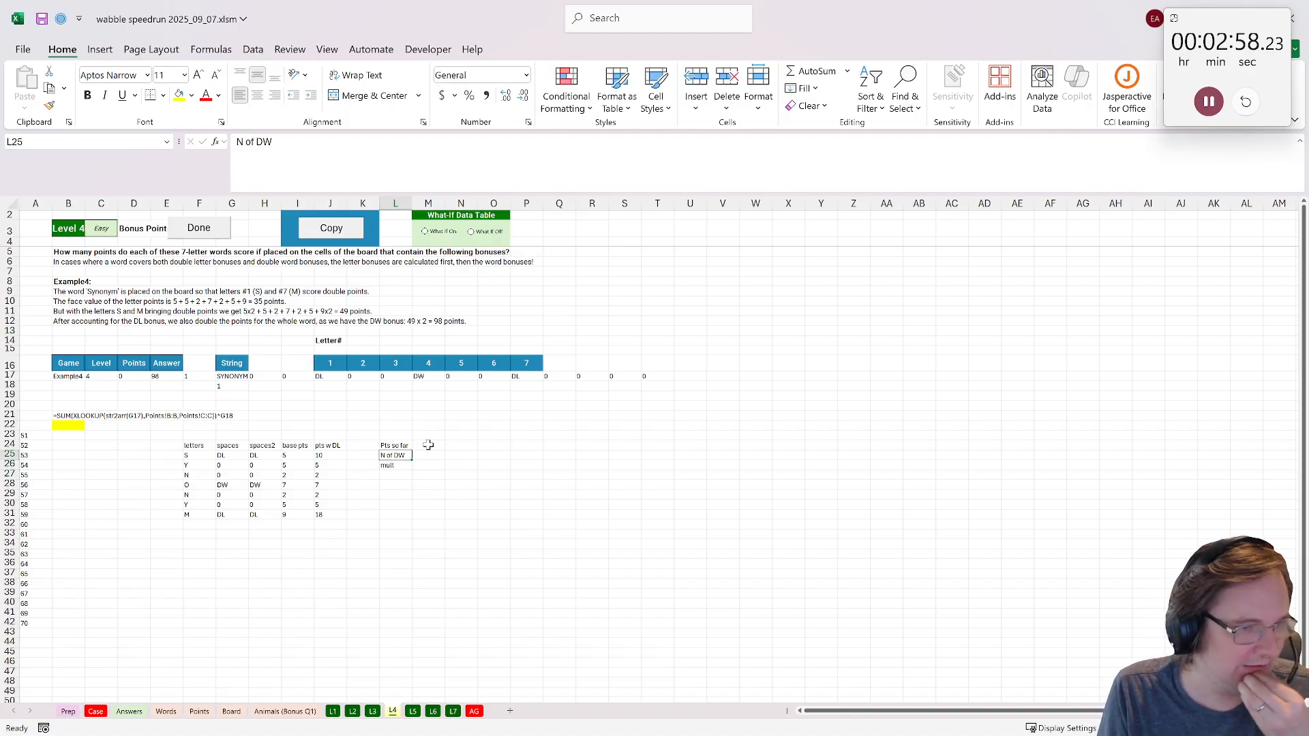
pyautogui.press('Right')
pyautogui.write('=sum(')
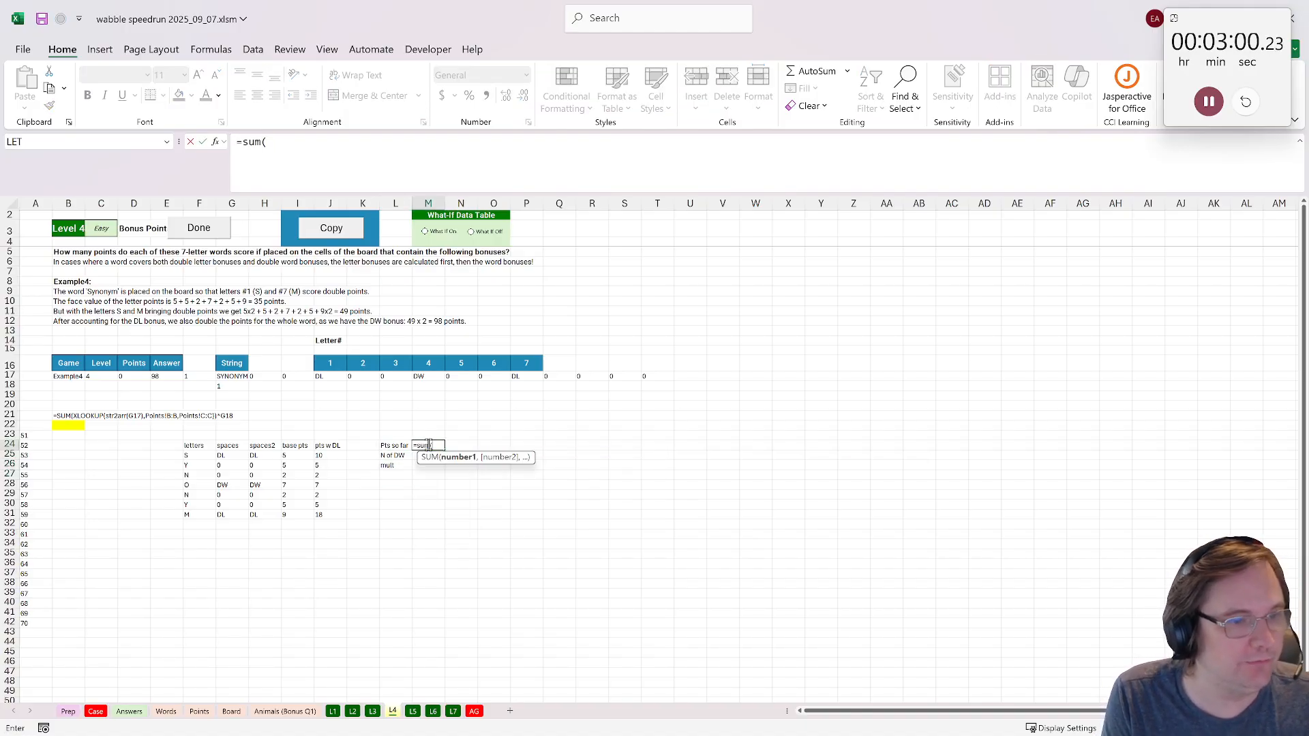
pyautogui.moveTo(327, 456); pyautogui.dragTo(331, 512)
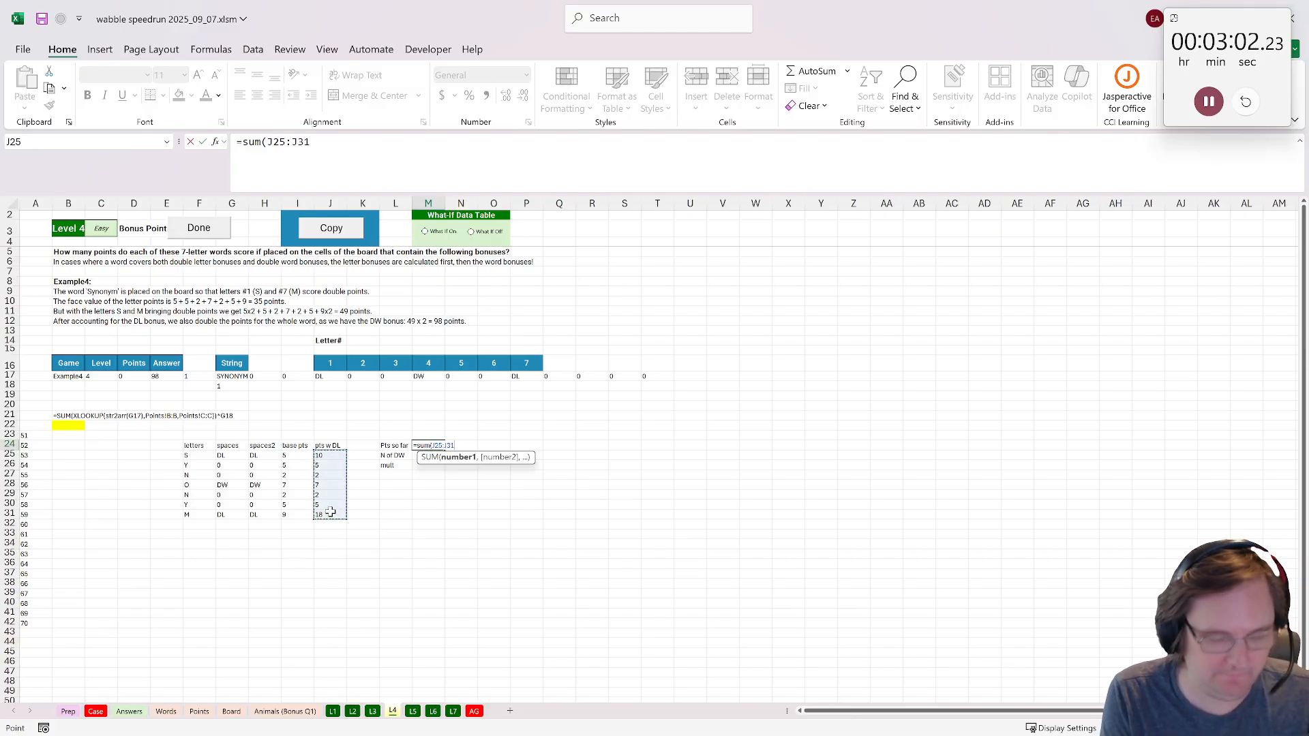
pyautogui.hotkey('ctrl', 'Return')
# - Enter =COUNTIF(H25:H31,"DW") in M25 to count the double word spaces
pyautogui.press('Down')
pyautogui.write('=co')
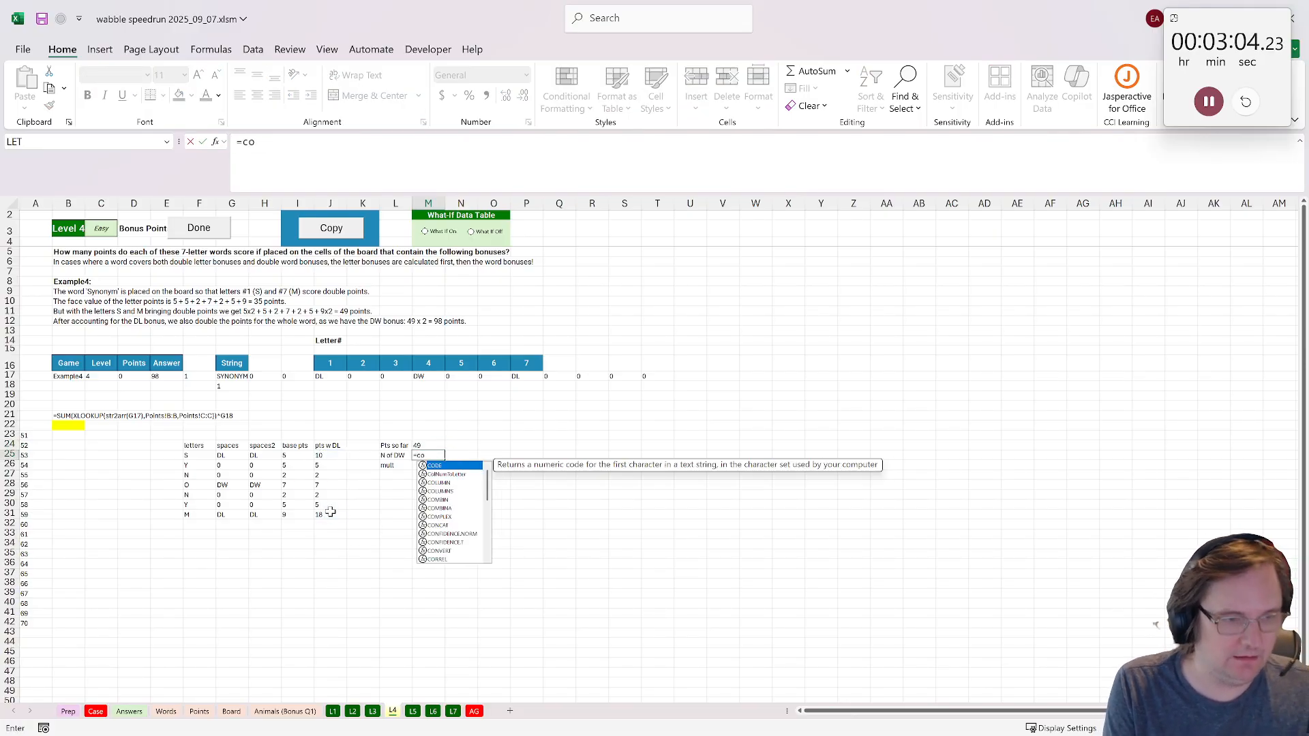
pyautogui.write('untif(')
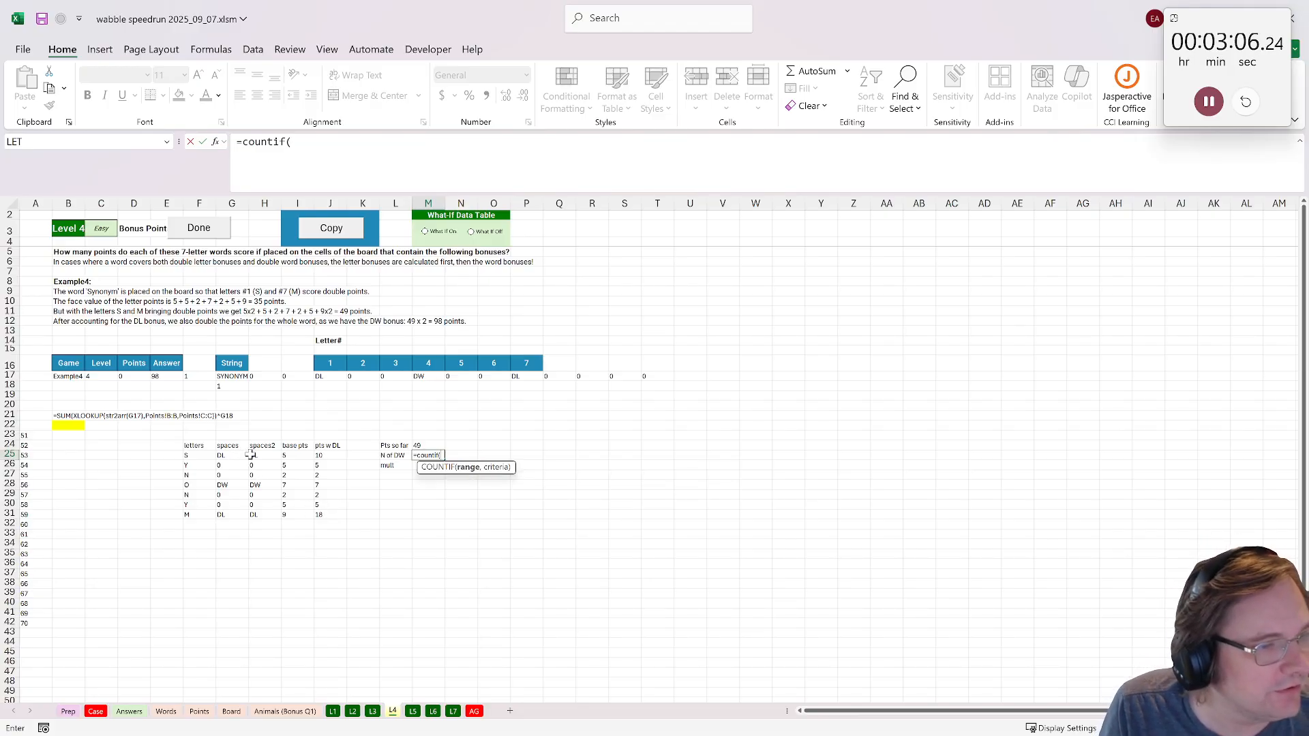
pyautogui.moveTo(251, 455); pyautogui.dragTo(261, 517)
pyautogui.write(',"DW')
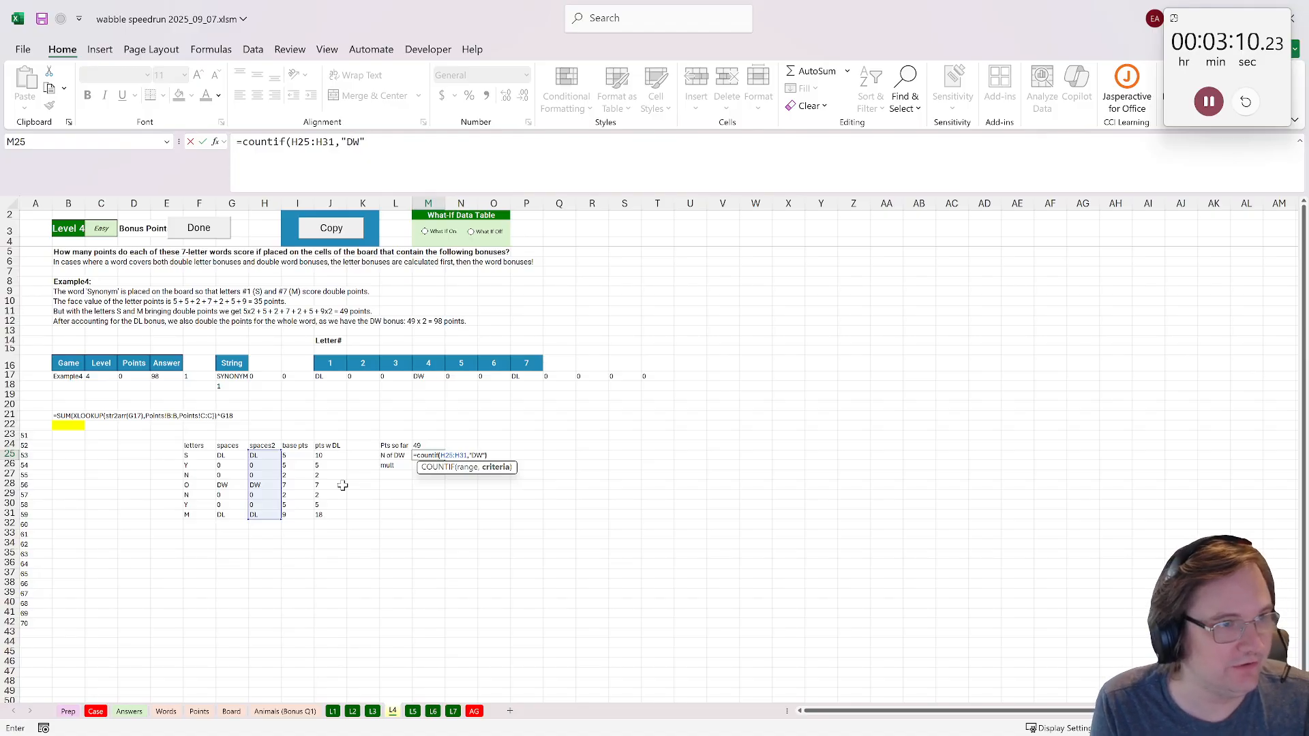
pyautogui.write('")')
pyautogui.press('Return')
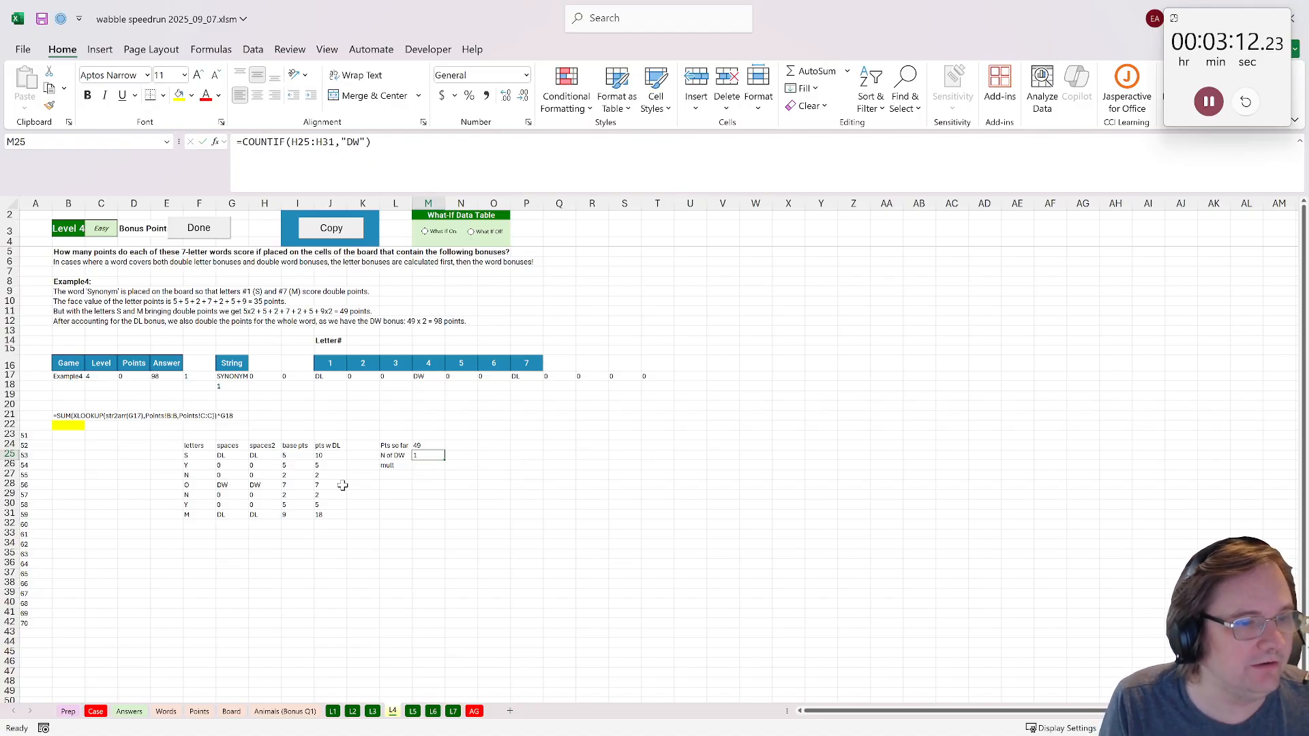
# - Enter =(2^M25)*G18 in M26 as the word multiplier
pyautogui.write('=')
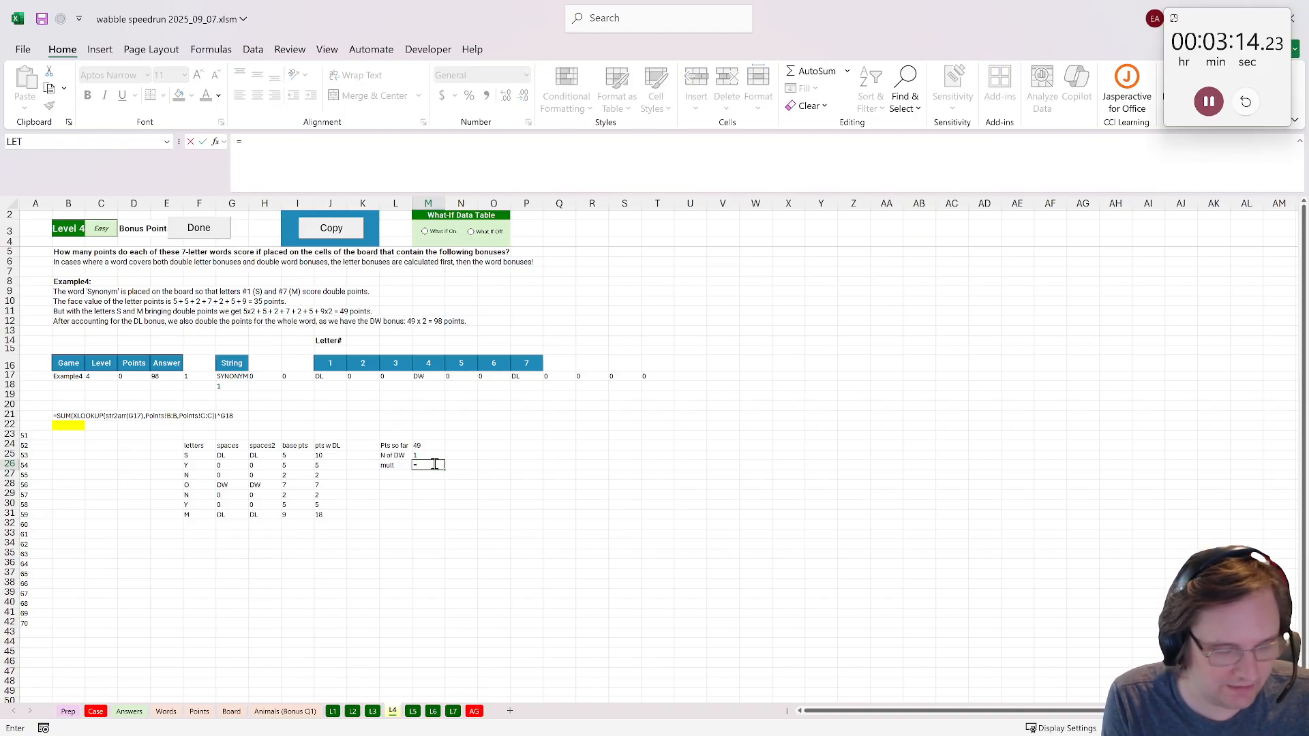
pyautogui.write('2')
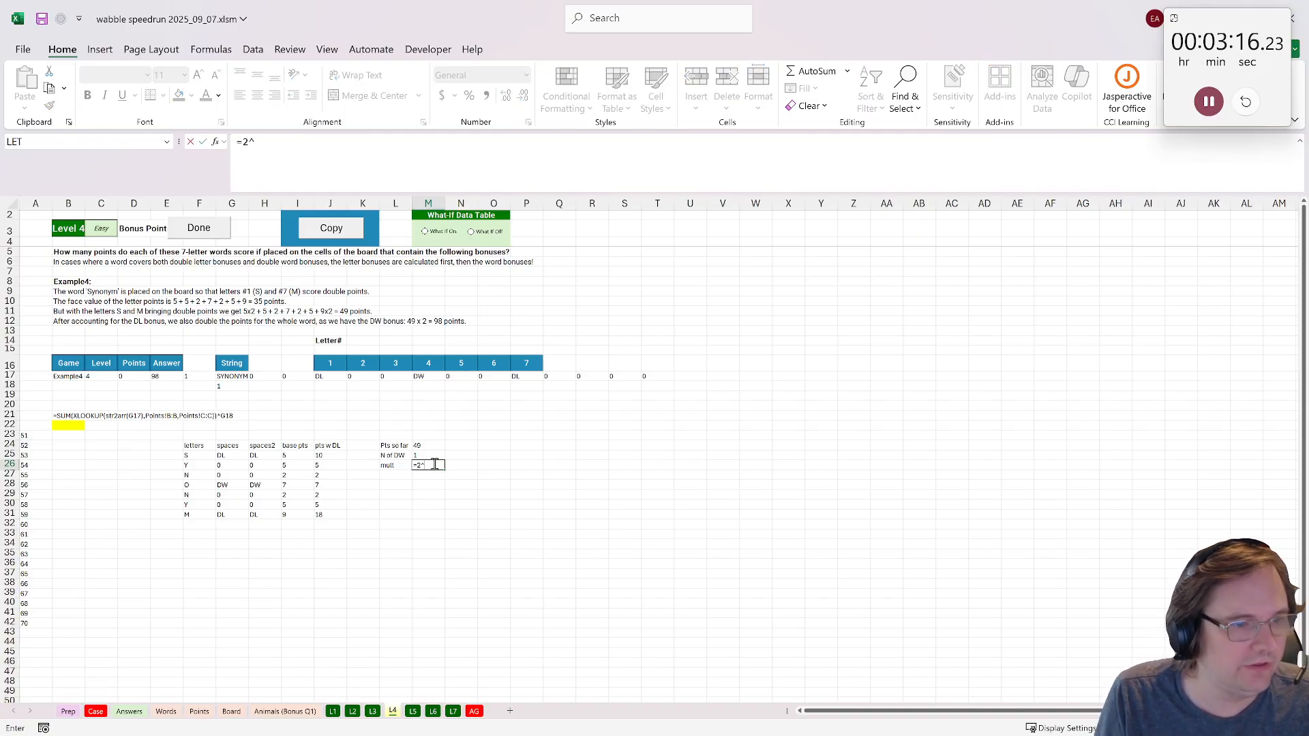
pyautogui.write('^')
pyautogui.click(428, 455)
pyautogui.click(238, 149)
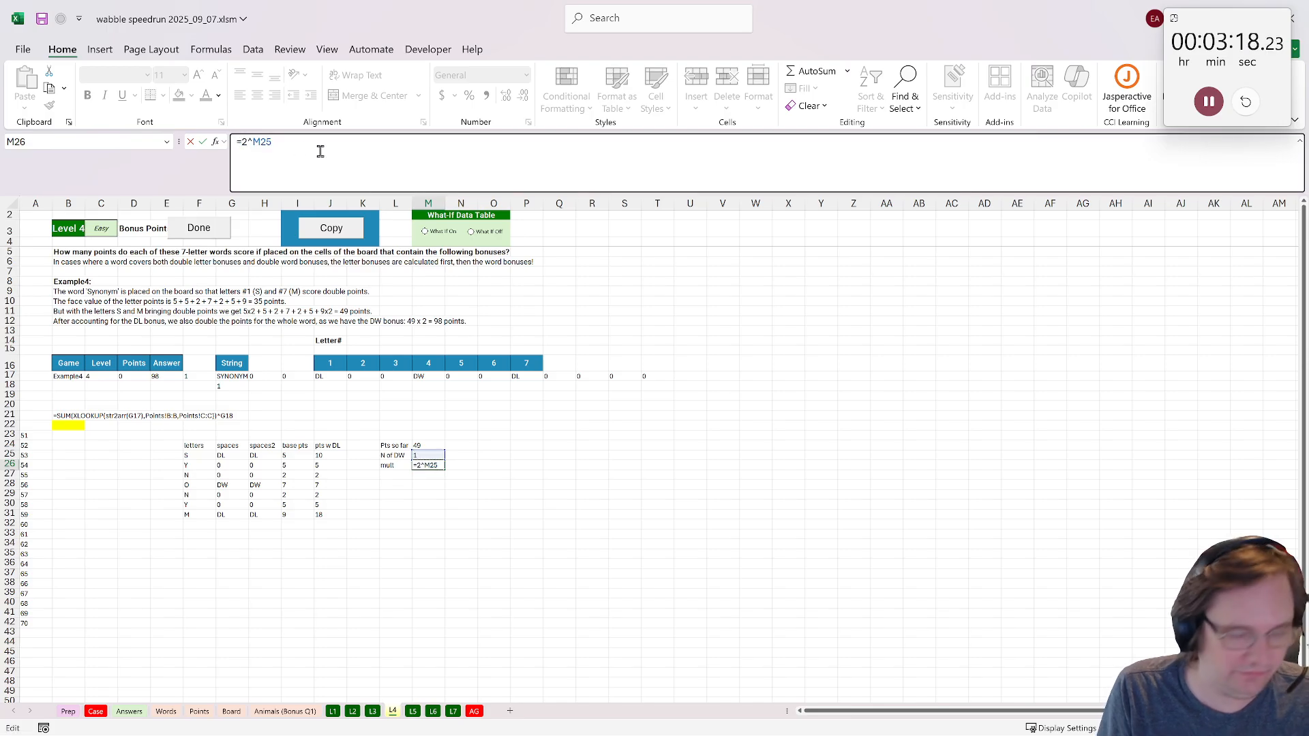
pyautogui.write('(')
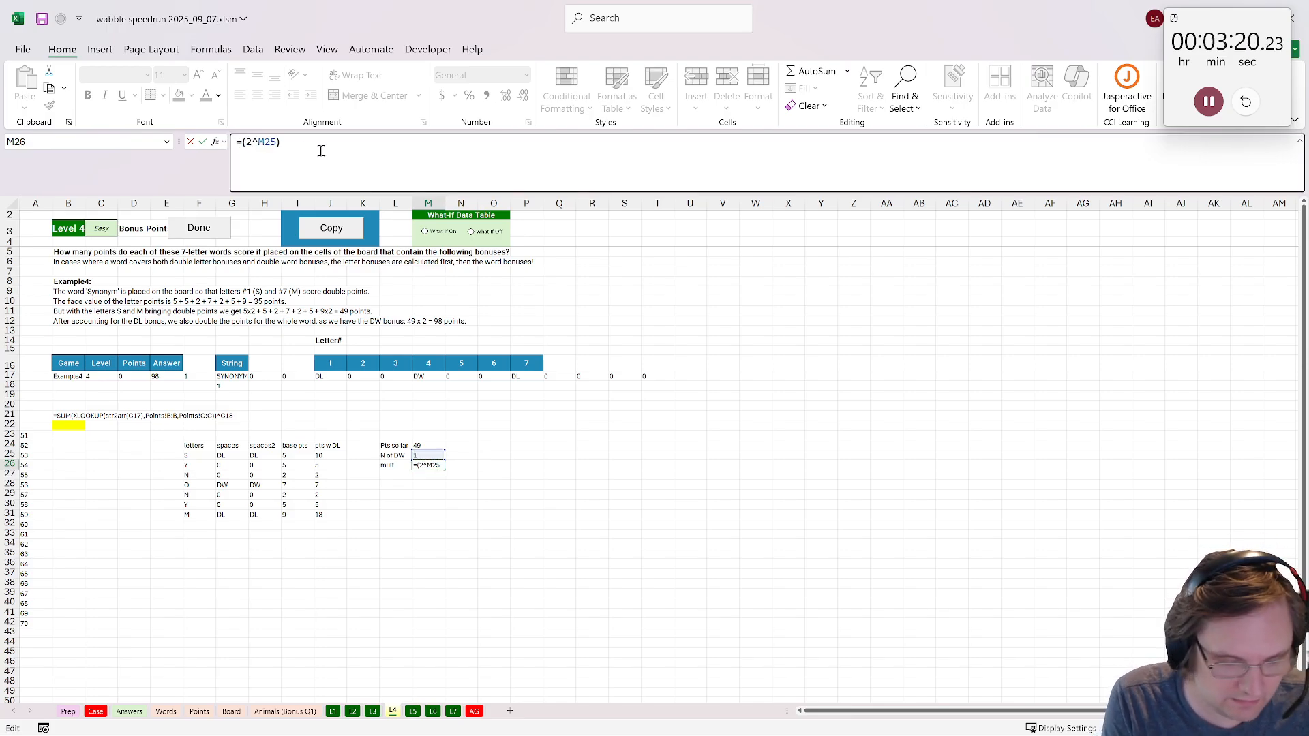
pyautogui.write(')*')
pyautogui.click(229, 386)
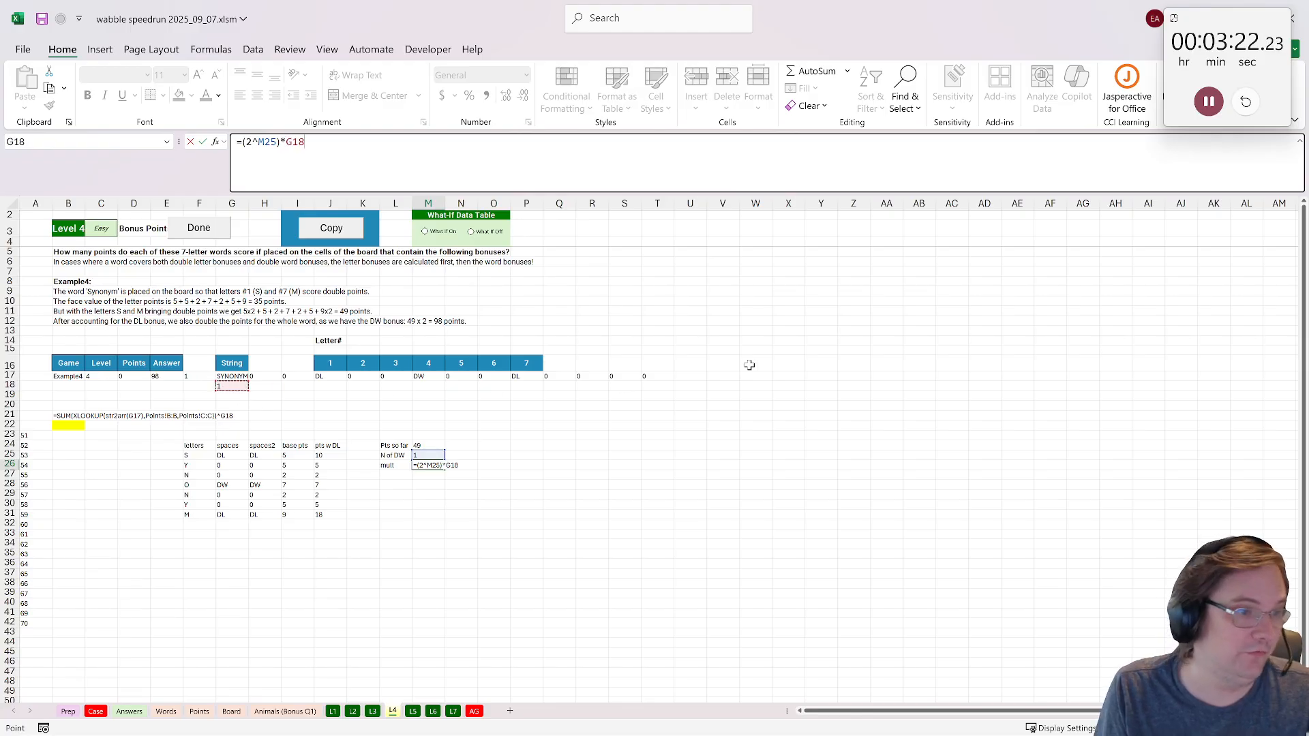
pyautogui.press('Return')
# - Enter =M24*M26 in the yellow answer cell B22 and mark Level 4 as done
pyautogui.click(59, 428)
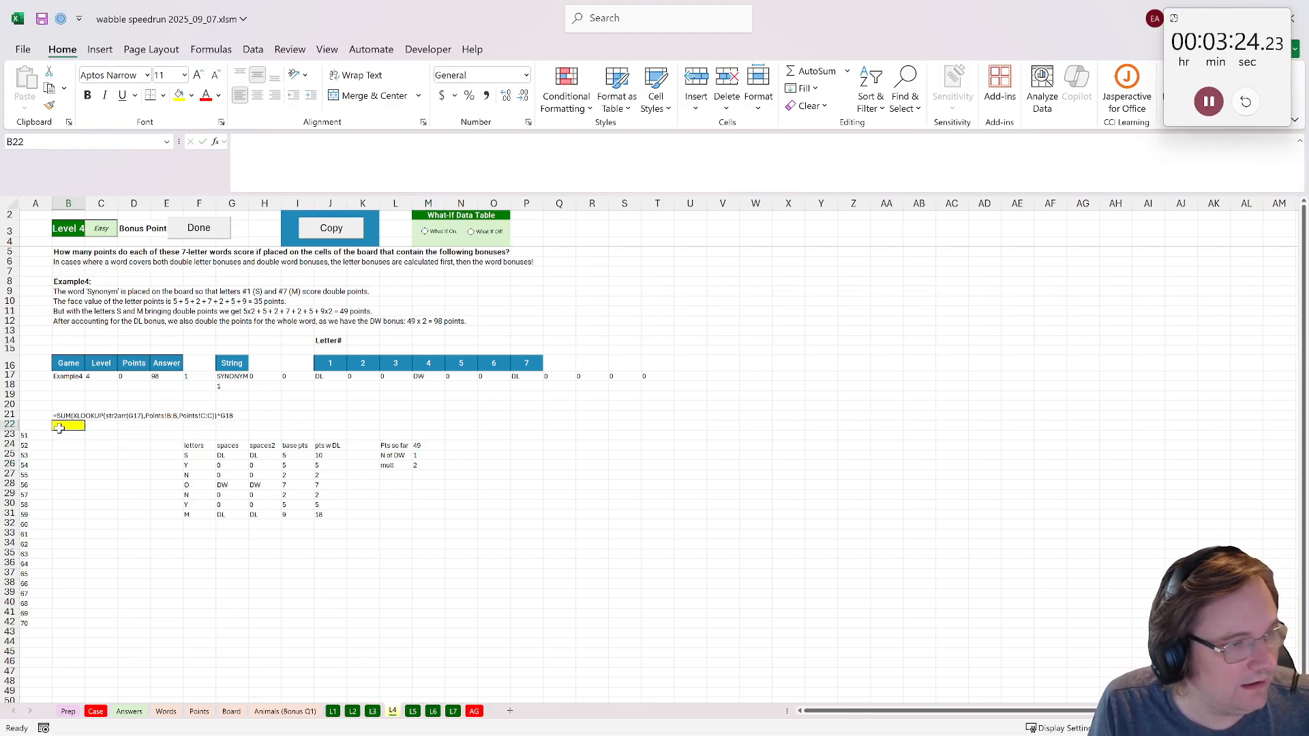
pyautogui.write('=')
pyautogui.click(428, 445)
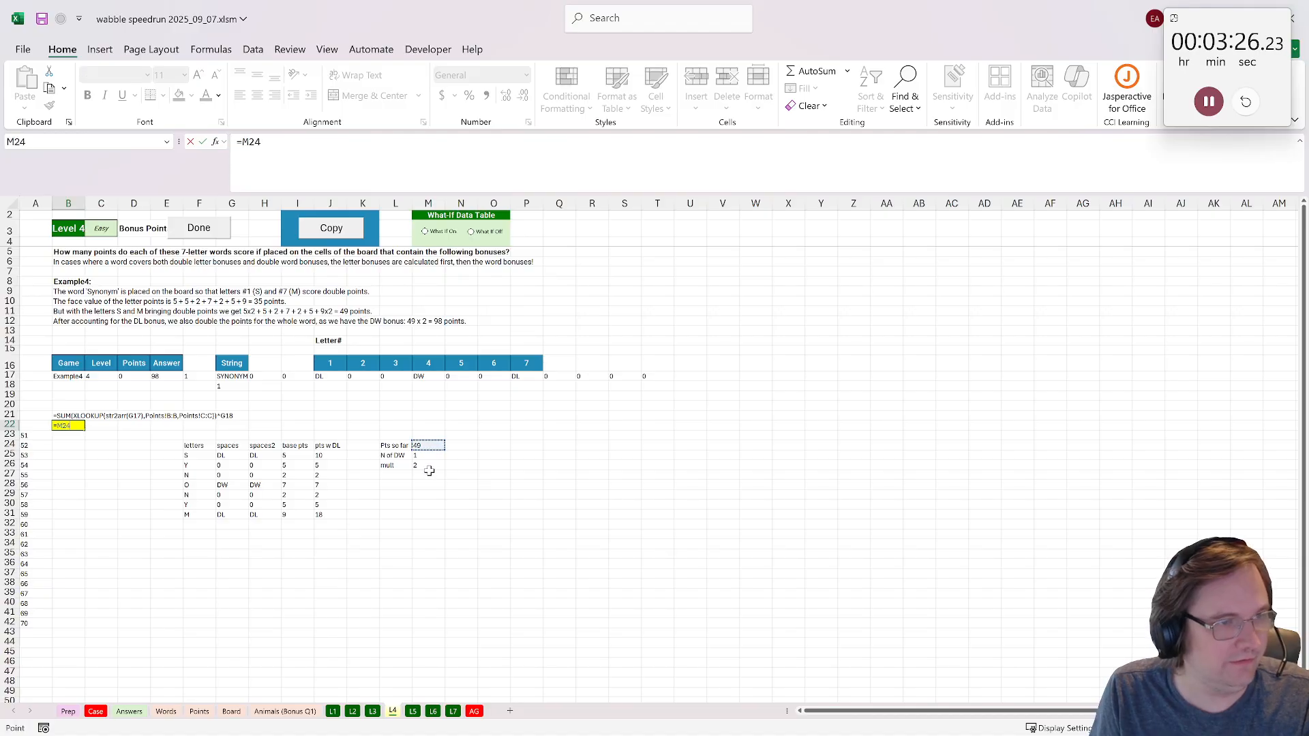
pyautogui.write('*')
pyautogui.click(420, 465)
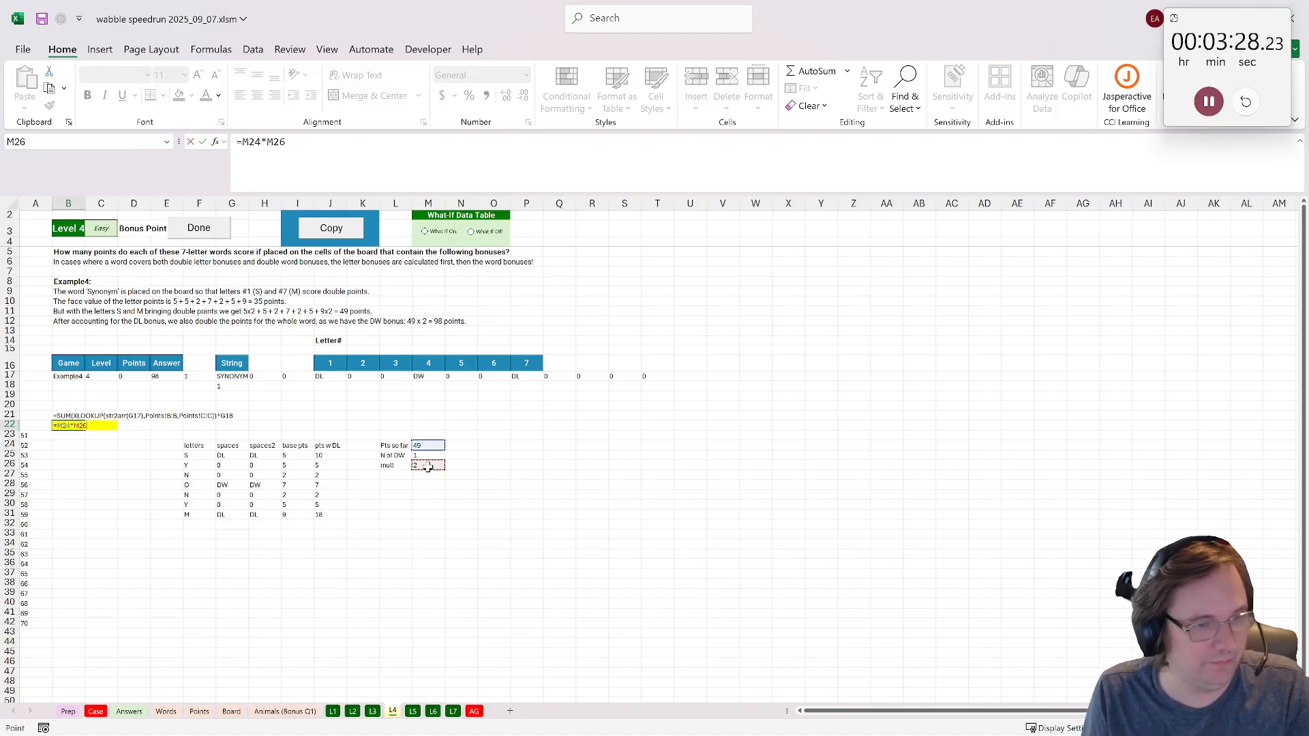
pyautogui.press('Return')
pyautogui.click(193, 233)
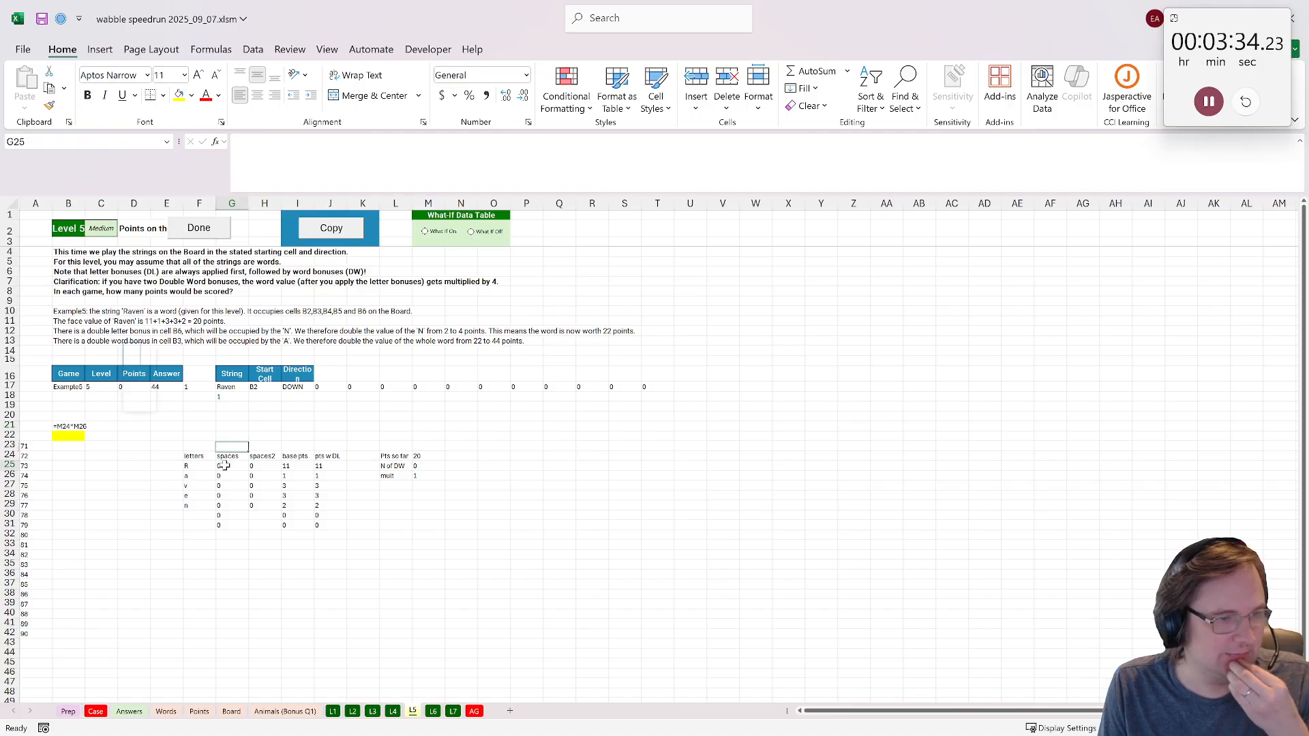
# - Clear the spaces column G25:G31 on the Level 5 sheet and enter =H17 in E25 to bring in the start cell
pyautogui.moveTo(232, 466); pyautogui.dragTo(233, 526)
pyautogui.press('Delete')
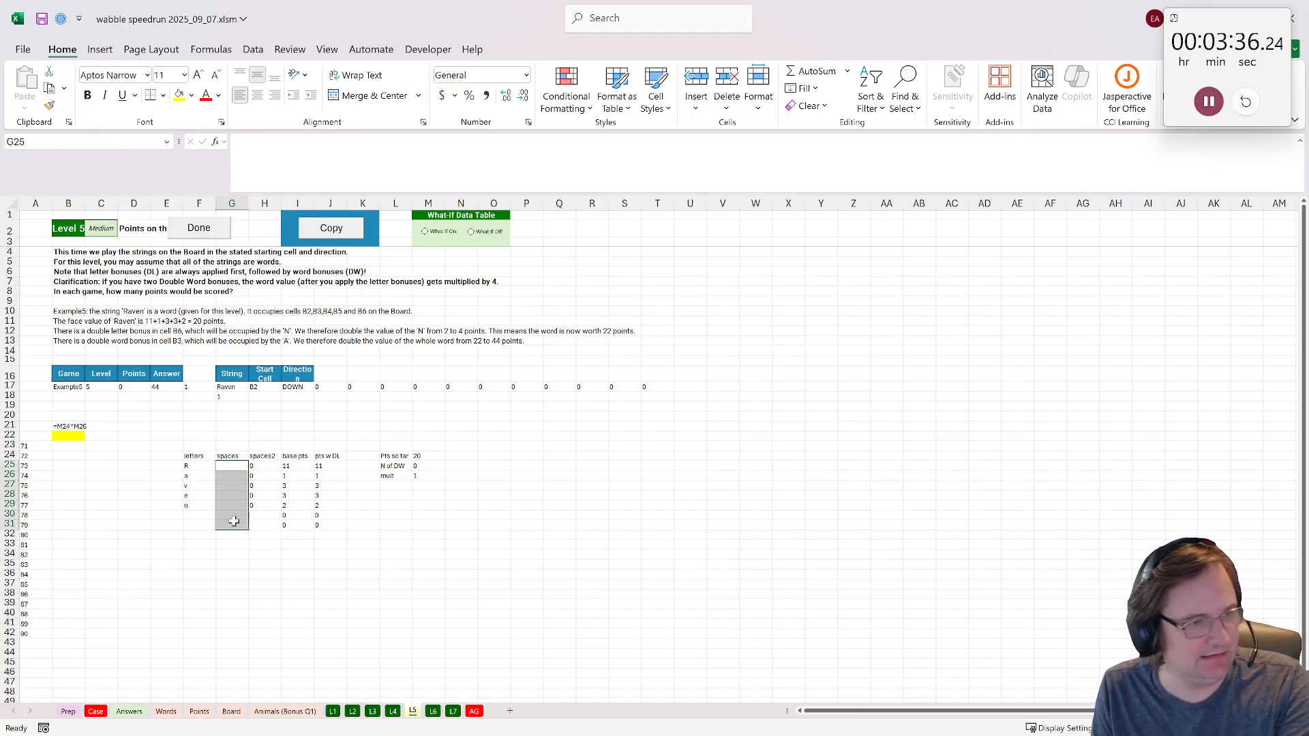
pyautogui.click(162, 456)
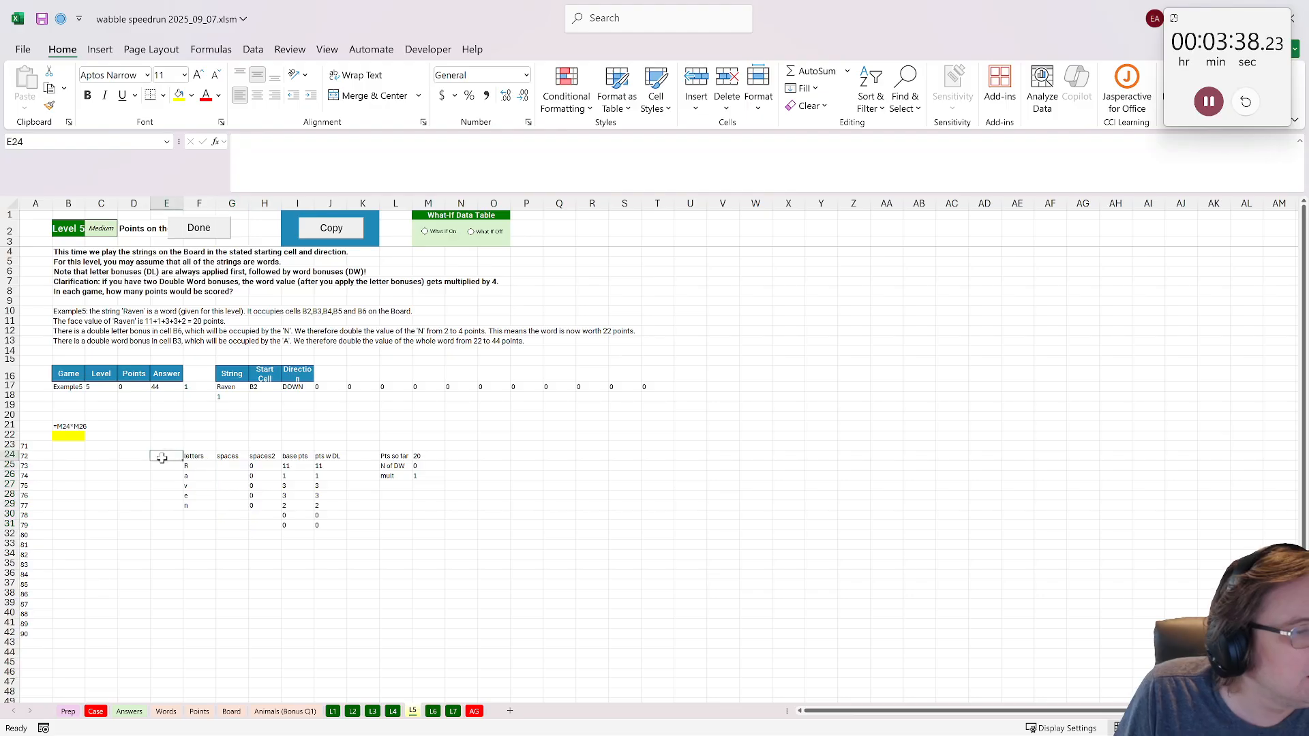
pyautogui.click(160, 465)
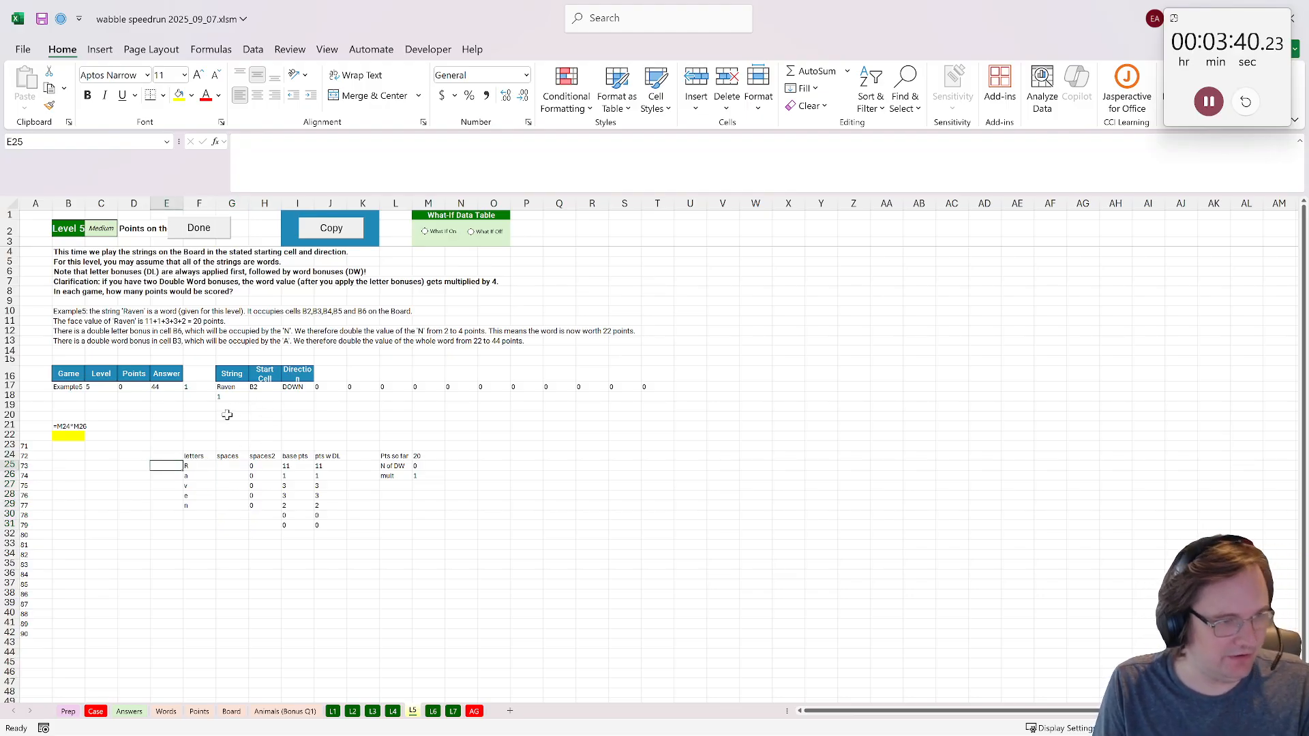
pyautogui.write('=')
pyautogui.click(261, 389)
pyautogui.press('Return')
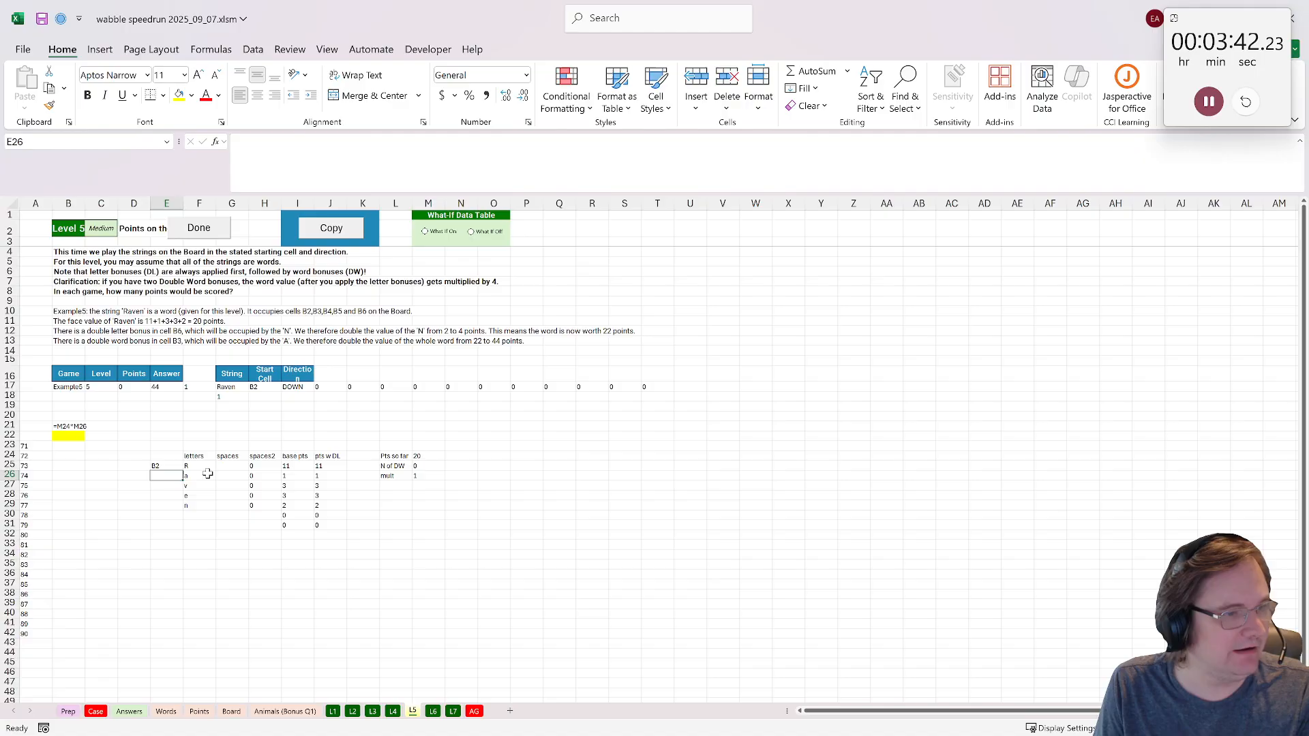
# - Enter =IF(I17="DOWN",arrow_down,arrow_right) in I18 to turn the direction into an arrow
pyautogui.click(299, 398)
pyautogui.write('=')
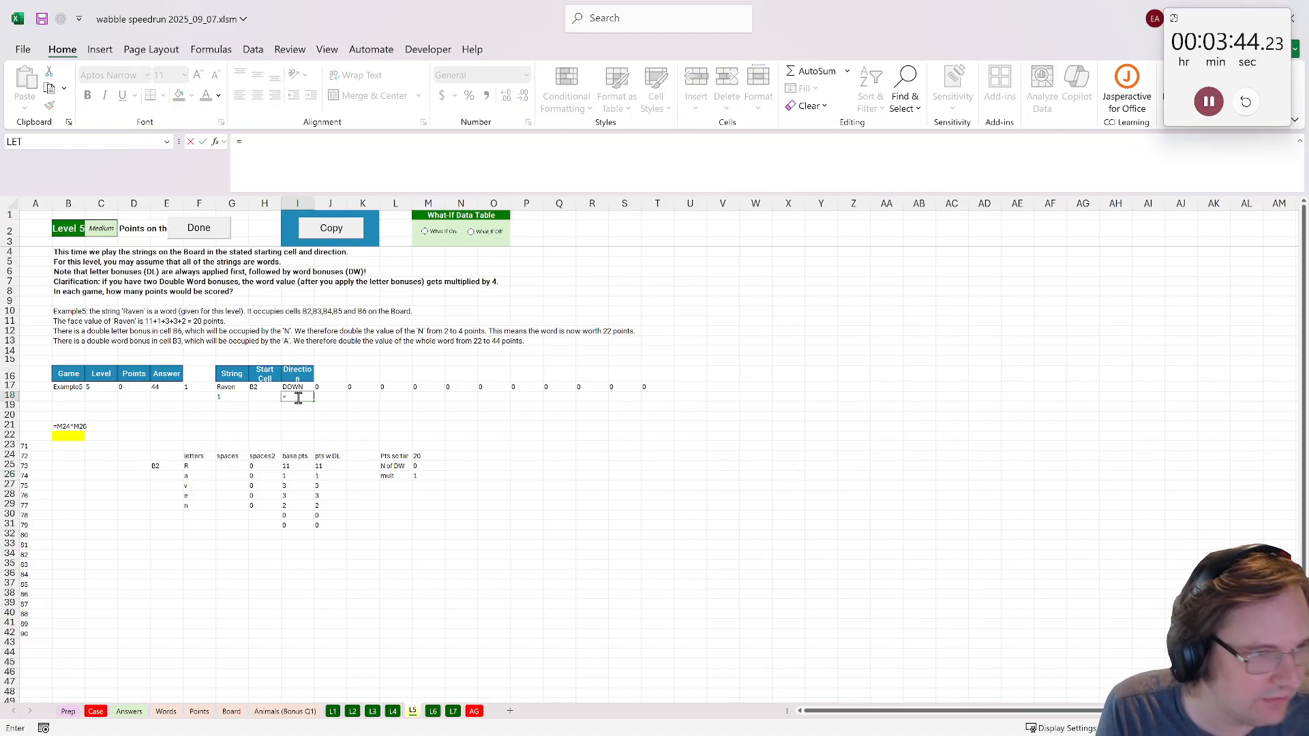
pyautogui.write('if(')
pyautogui.click(295, 388)
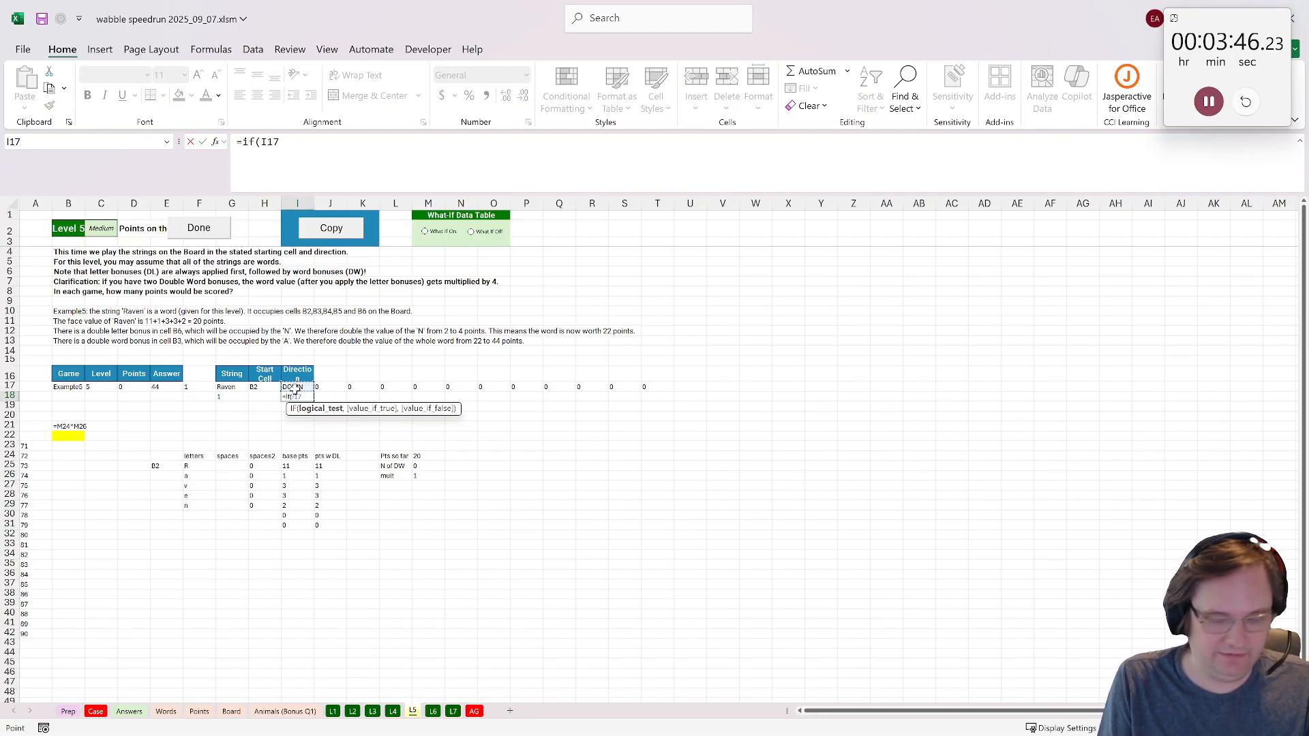
pyautogui.write('="DOWN"')
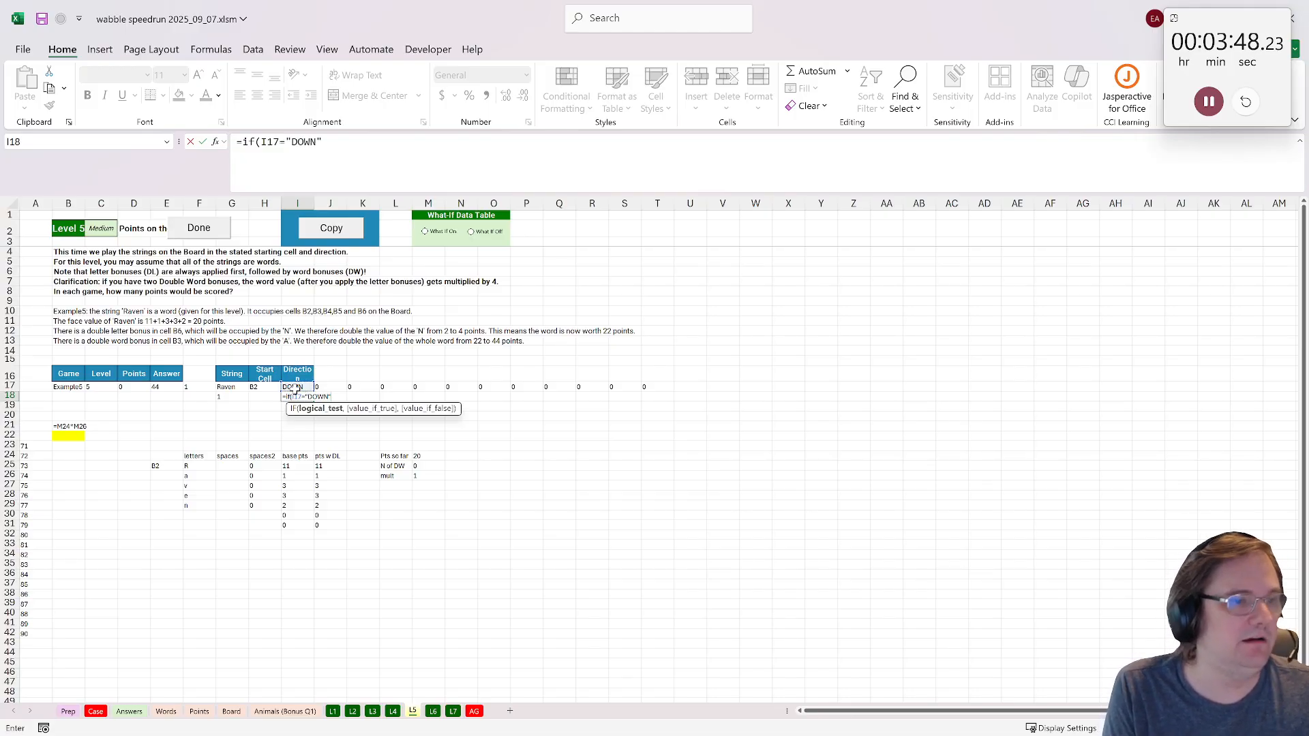
pyautogui.write(',arr')
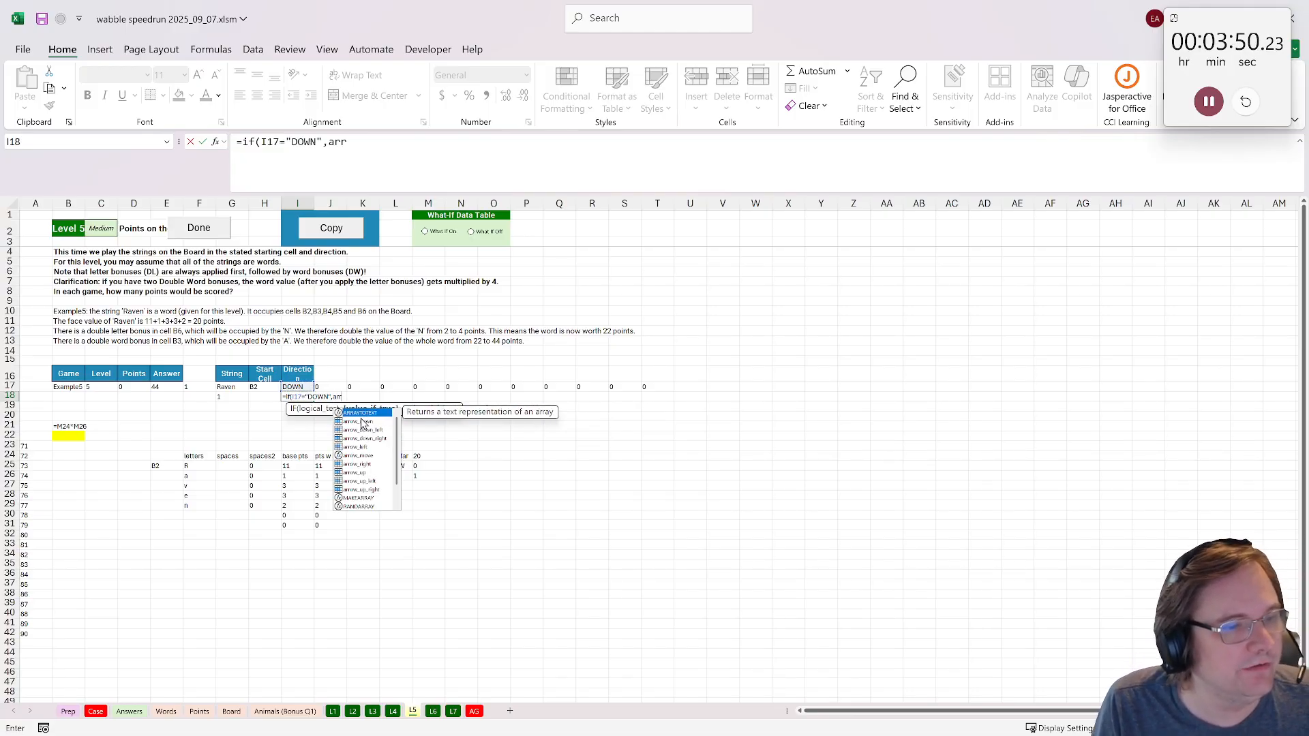
pyautogui.doubleClick(362, 423)
pyautogui.write(',arr')
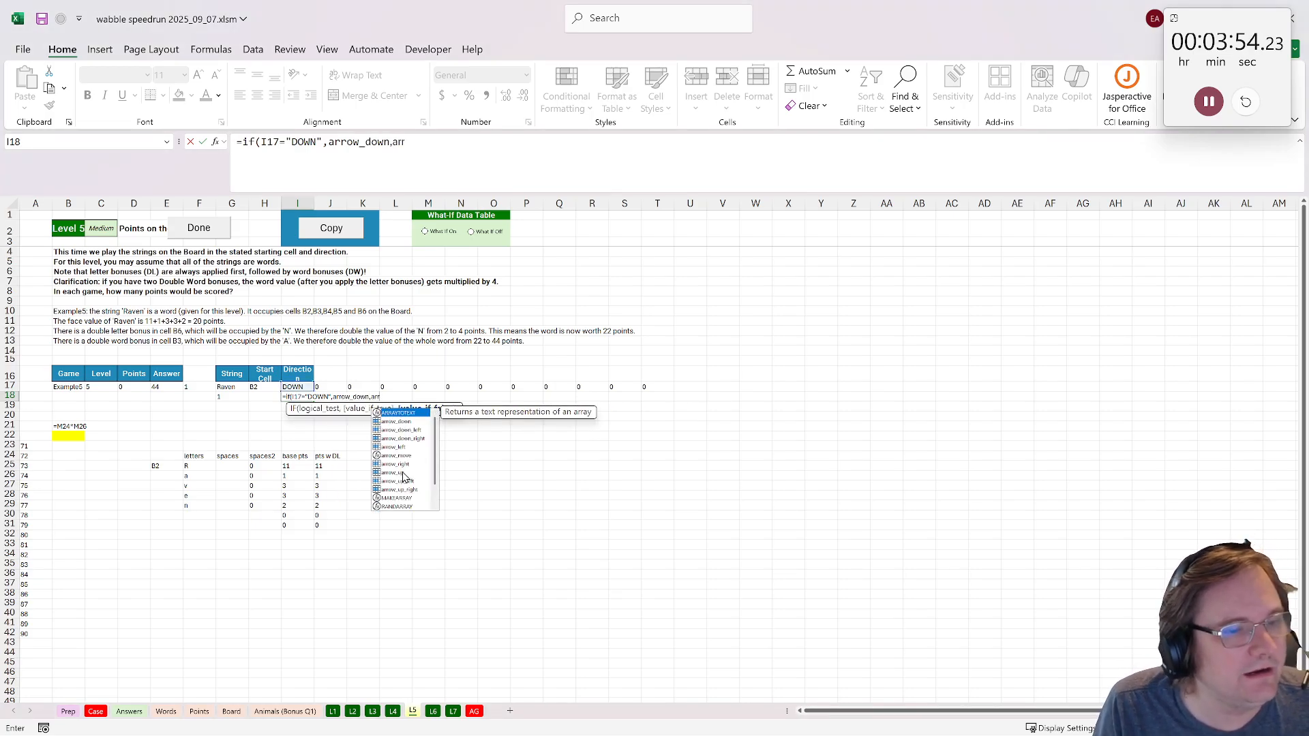
pyautogui.doubleClick(407, 465)
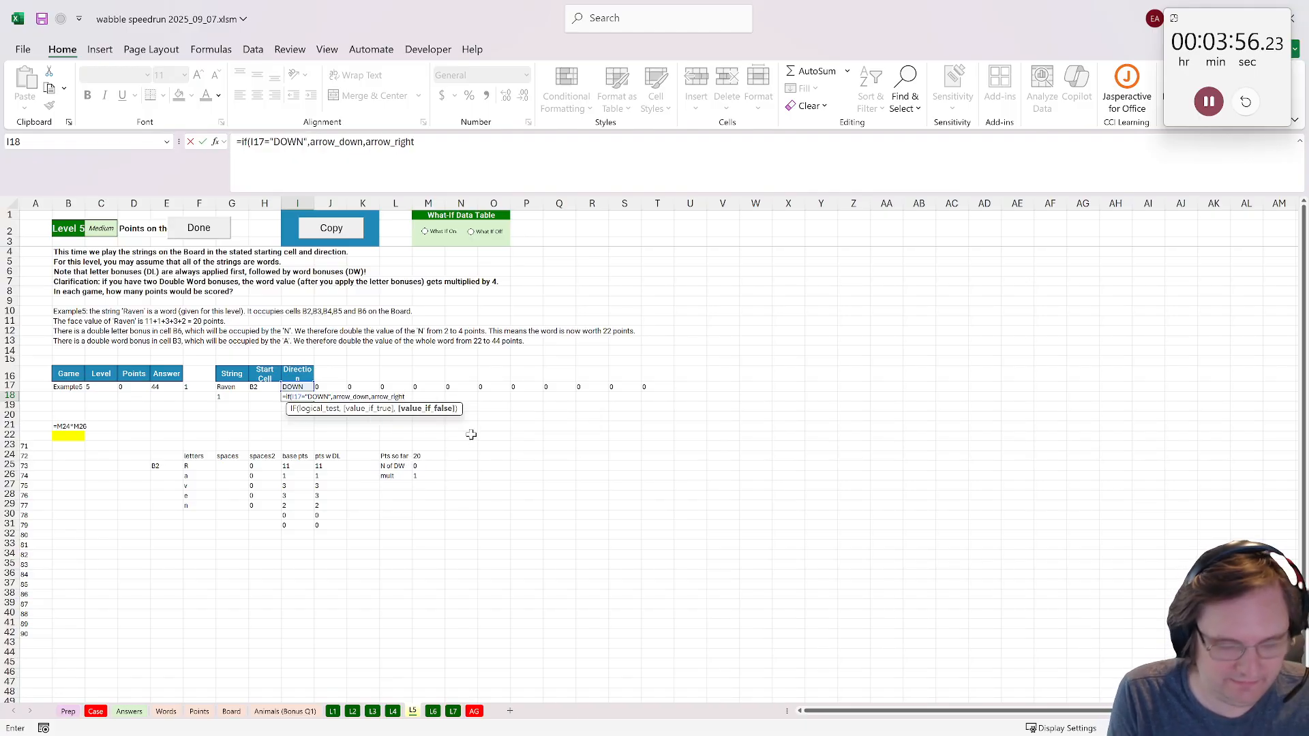
pyautogui.hotkey('ctrl', 'Return')
# - Enter =arrow_move(E25,$I$18) in E26 to get the word's next board cell from the start cell and direction arrow
pyautogui.click(164, 475)
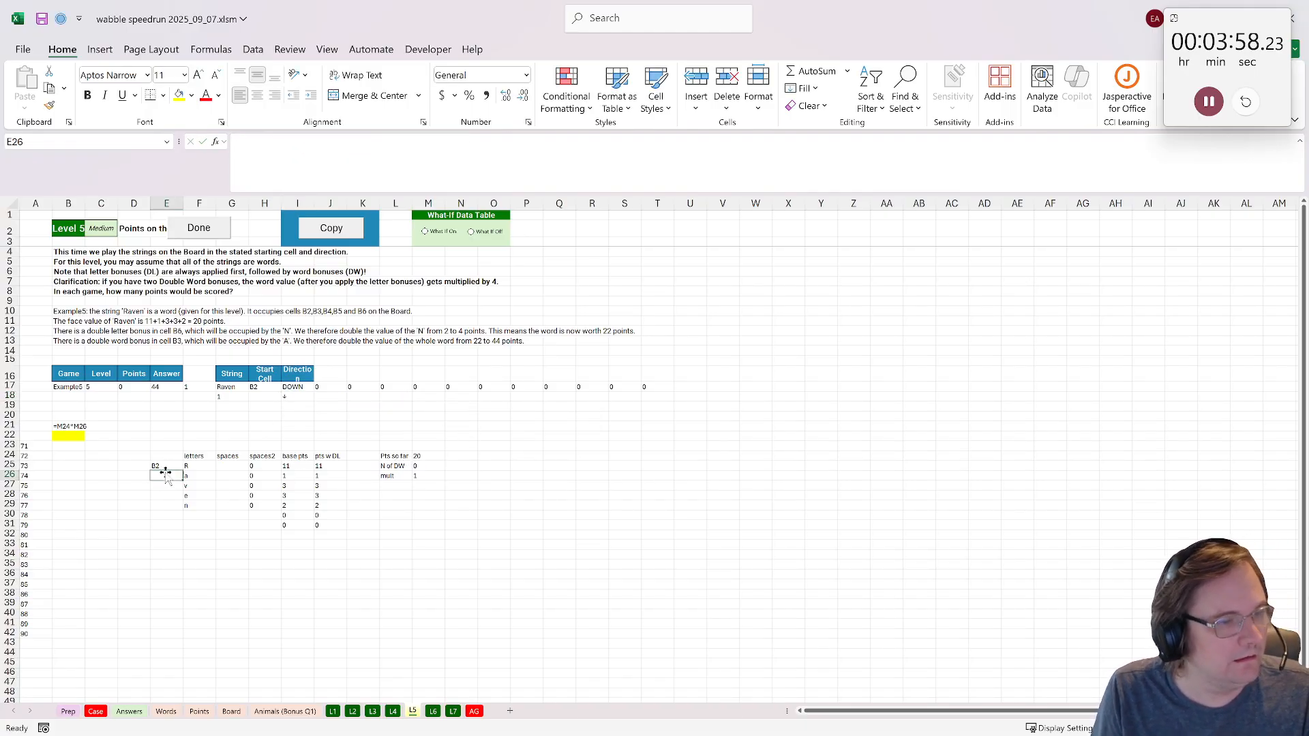
pyautogui.write('=arr')
pyautogui.press('Down')
pyautogui.press('Down')
pyautogui.press('Down')
pyautogui.press('Down')
pyautogui.press('Down')
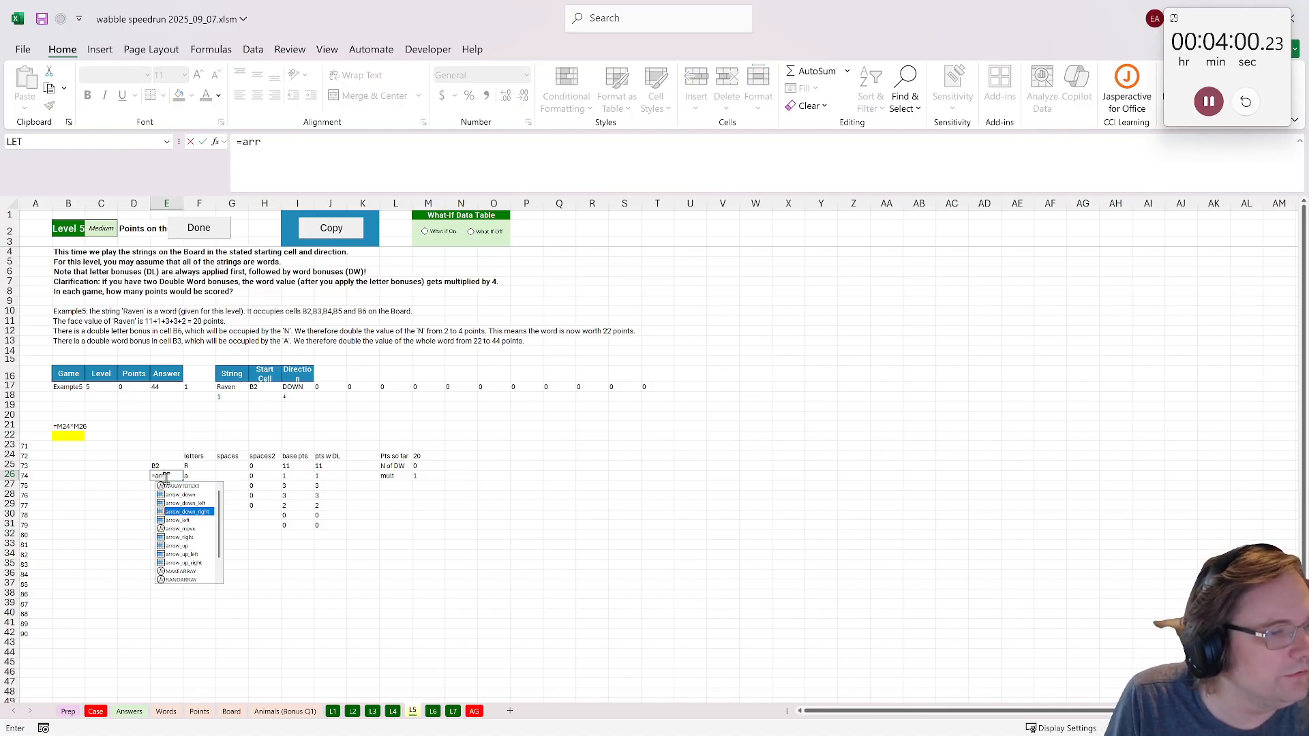
pyautogui.press('Tab')
pyautogui.click(163, 466)
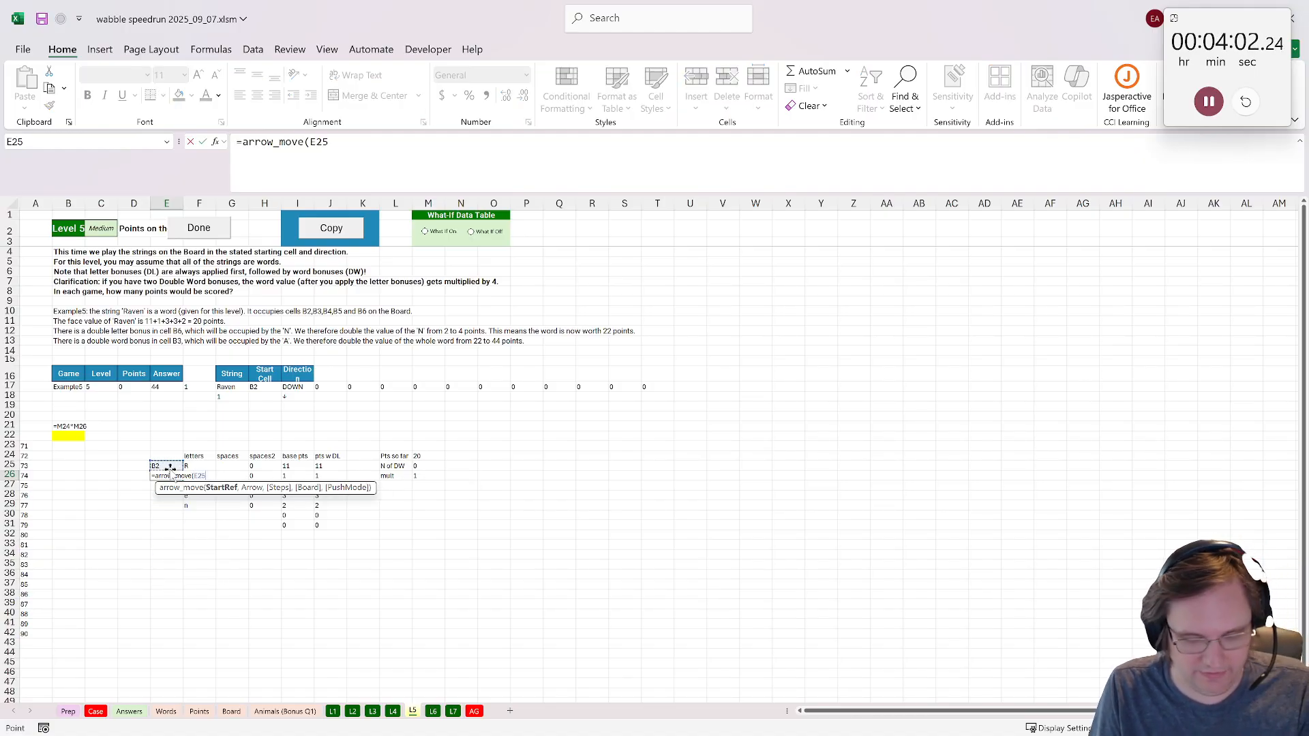
pyautogui.write(',')
pyautogui.click(297, 397)
pyautogui.press('F4')
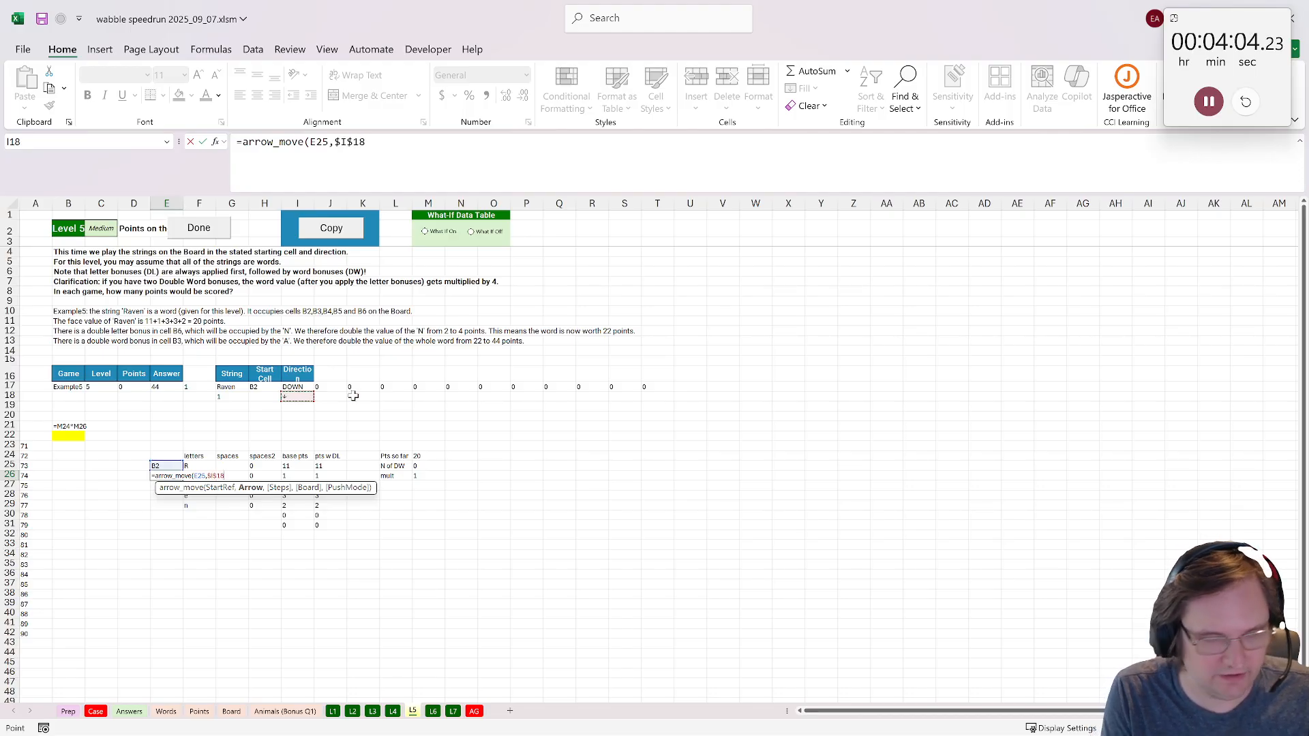
pyautogui.hotkey('ctrl', 'Return')
# - Copy the arrow_move formula from E26 down through E31
pyautogui.hotkey('ctrl', 'c')
pyautogui.keyDown('shift'); pyautogui.click(179, 520); pyautogui.keyUp('shift')
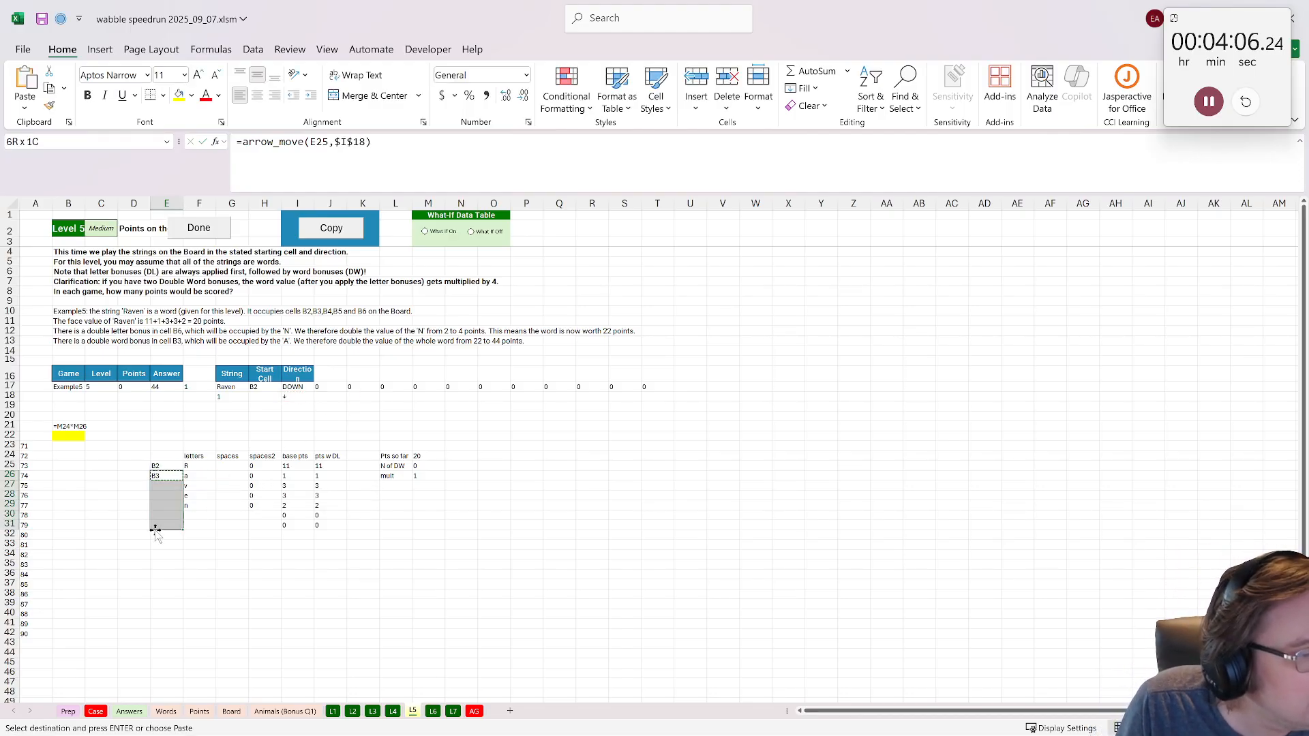
pyautogui.hotkey('ctrl', 'v')
# - Enter =xtocol(A1:O15) in X1 of the Board sheet to list the bonus squares beside their cell addresses
pyautogui.click(233, 467)
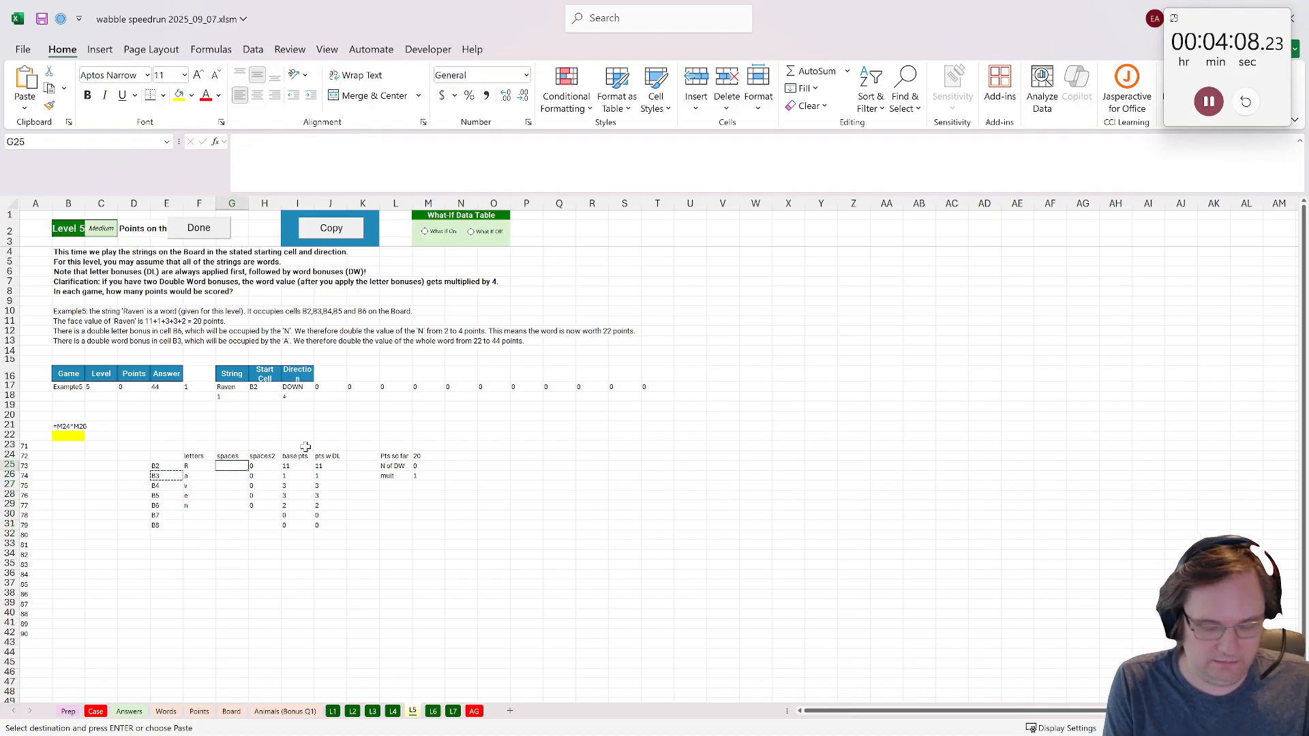
pyautogui.click(231, 711)
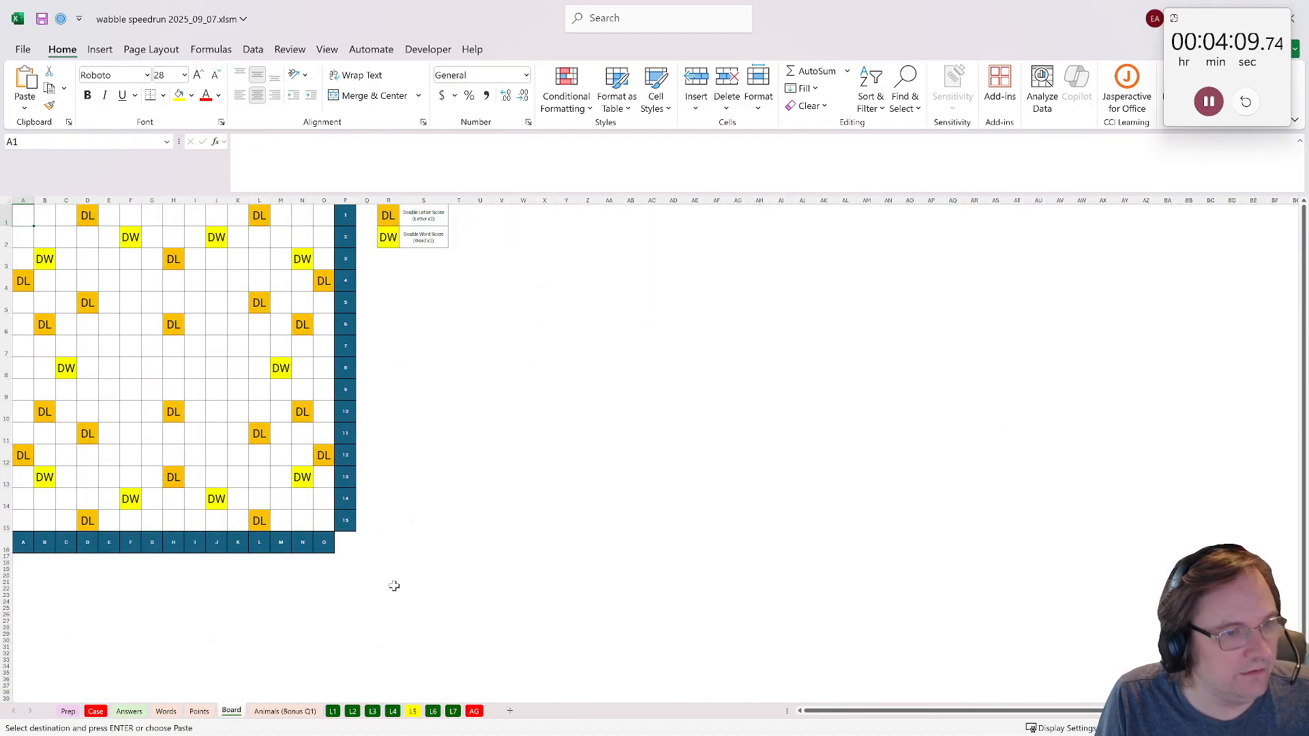
pyautogui.click(543, 214)
pyautogui.write('=xtocol(')
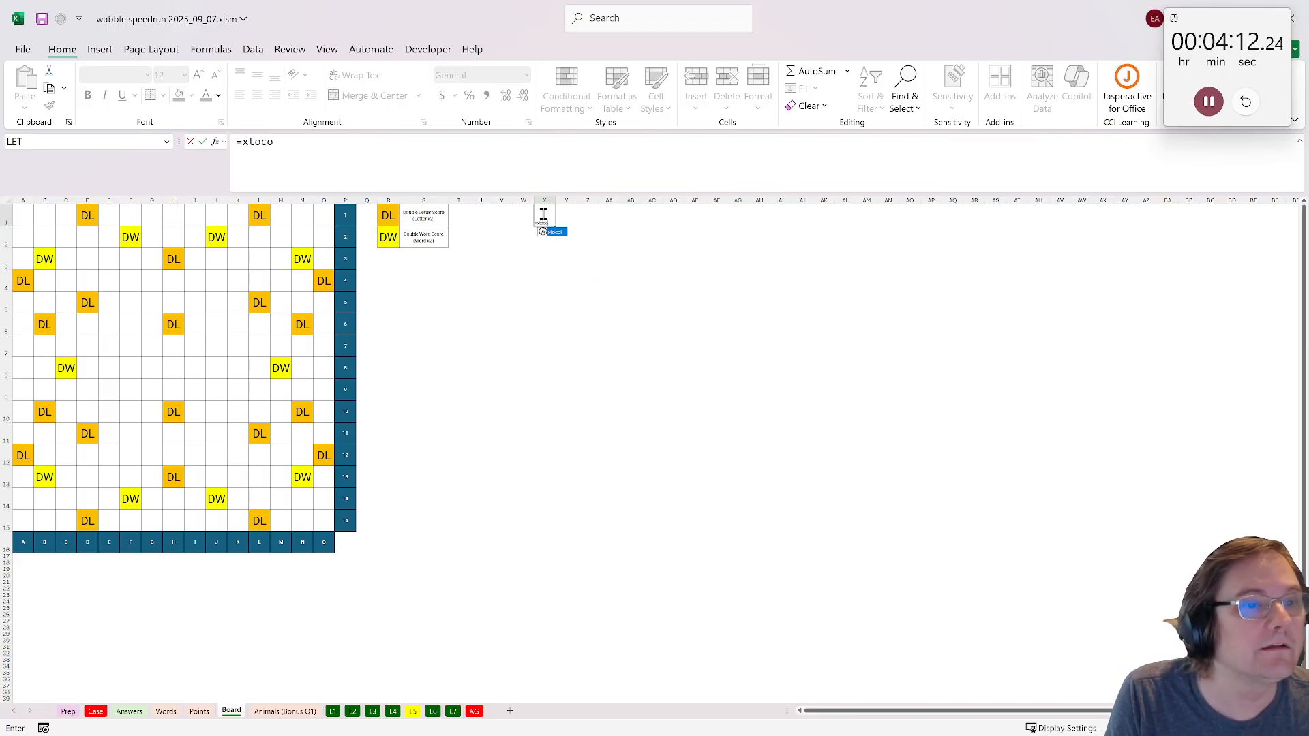
pyautogui.moveTo(23, 216)
pyautogui.mouseDown()
pyautogui.moveTo(326, 542)
pyautogui.moveTo(315, 523)
pyautogui.mouseUp()
pyautogui.press('Return')
# - Enter =XLOOKUP(E25,Board!X:X,Board!Y:Y) in G25 of the Level 5 sheet to look up the square's bonus
pyautogui.hotkey('ctrl', 'pagedown')
pyautogui.hotkey('ctrl', 'pagedown')
pyautogui.hotkey('ctrl', 'pagedown')
pyautogui.hotkey('ctrl', 'pagedown')
pyautogui.hotkey('ctrl', 'pagedown')
pyautogui.hotkey('ctrl', 'pagedown')
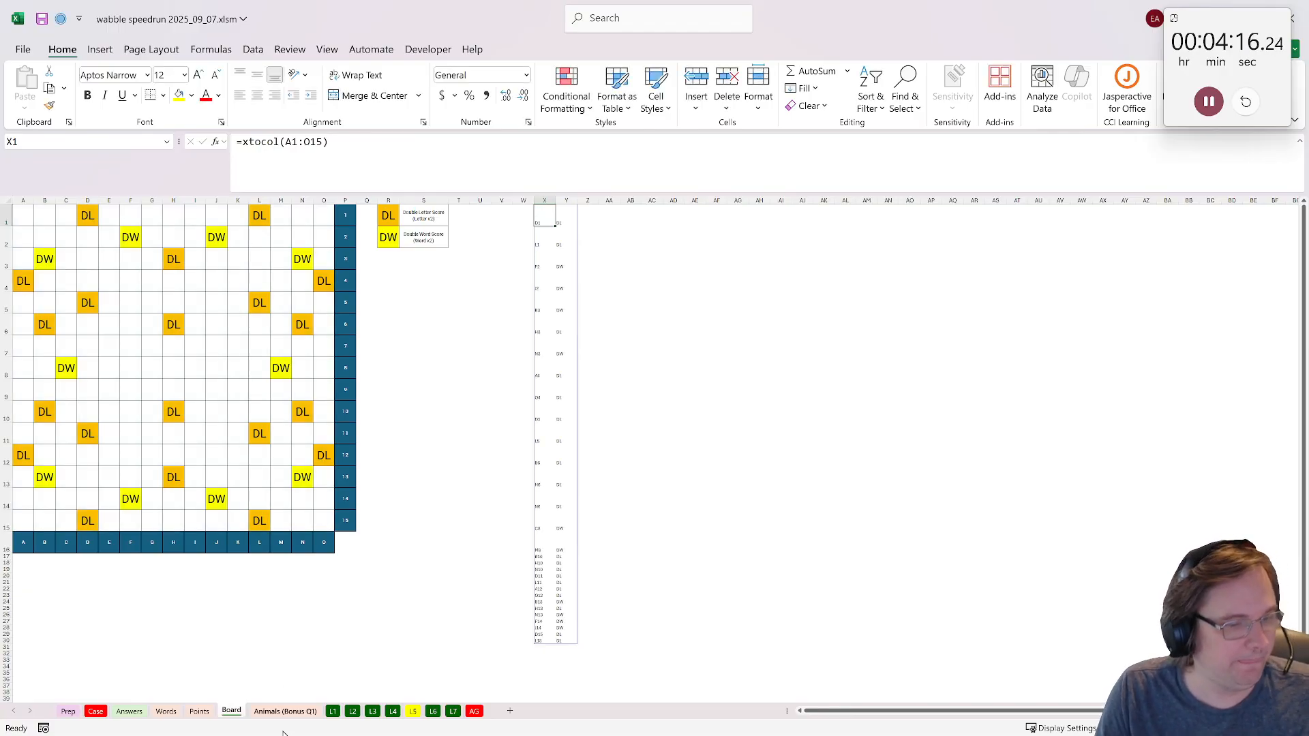
pyautogui.write('=xlookuP(')
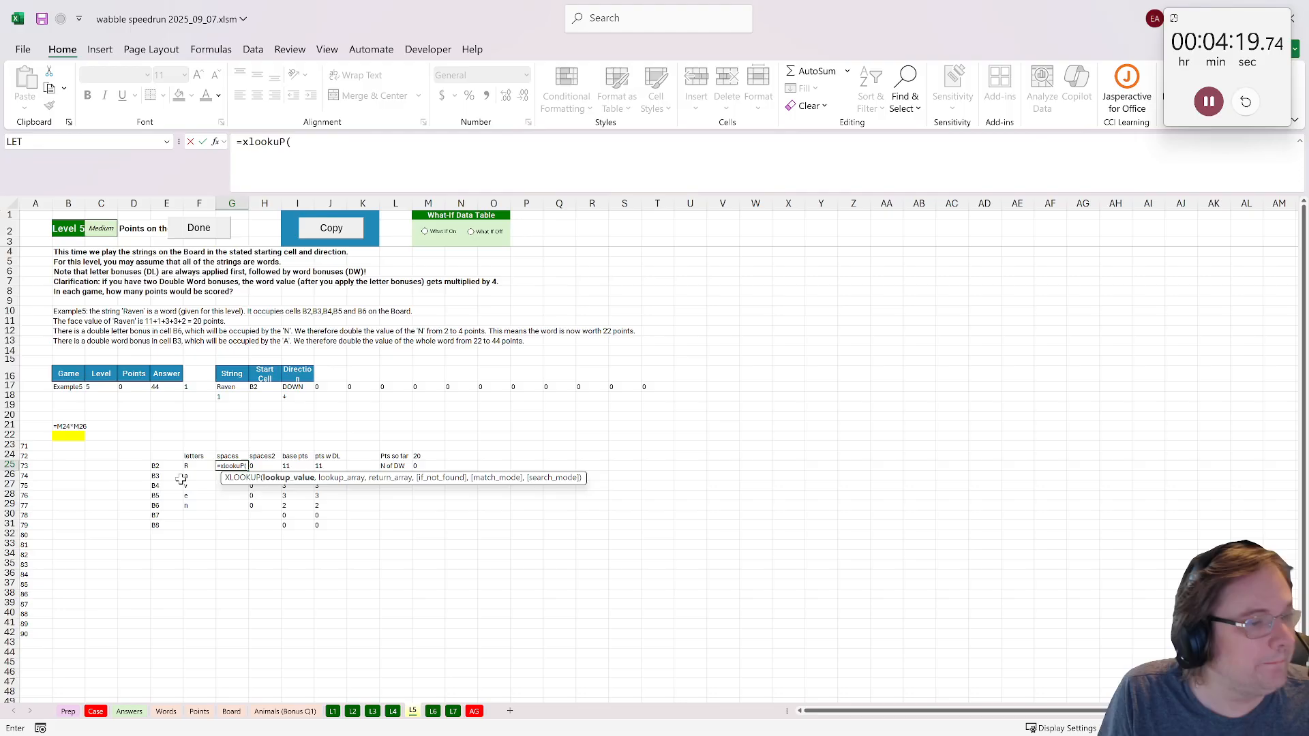
pyautogui.click(155, 468)
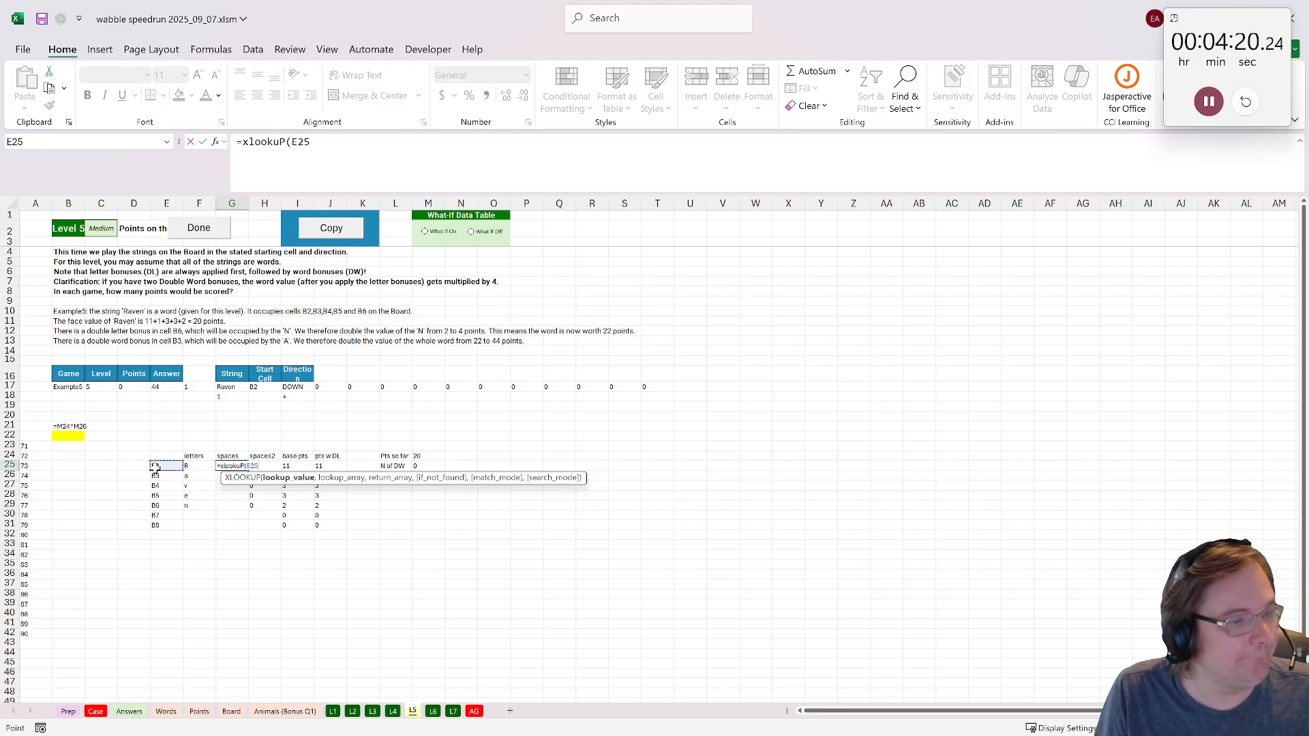
pyautogui.write(',')
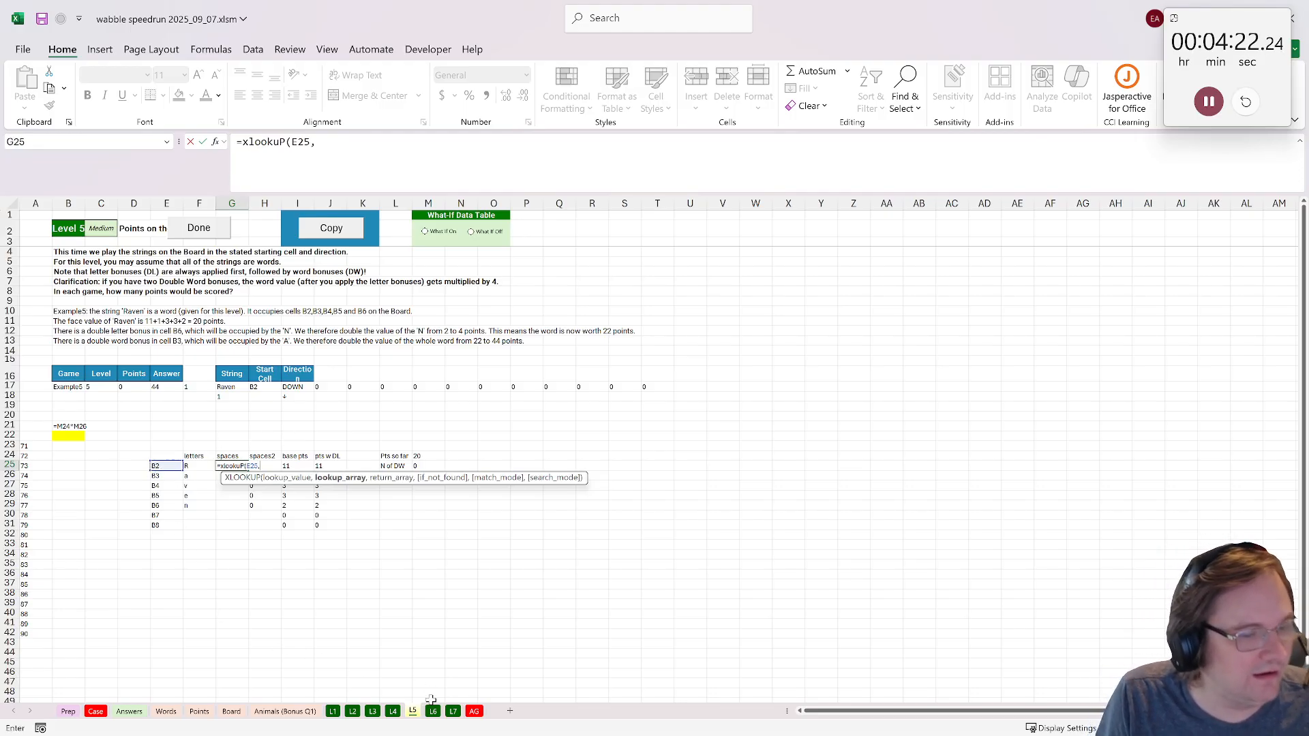
pyautogui.click(231, 710)
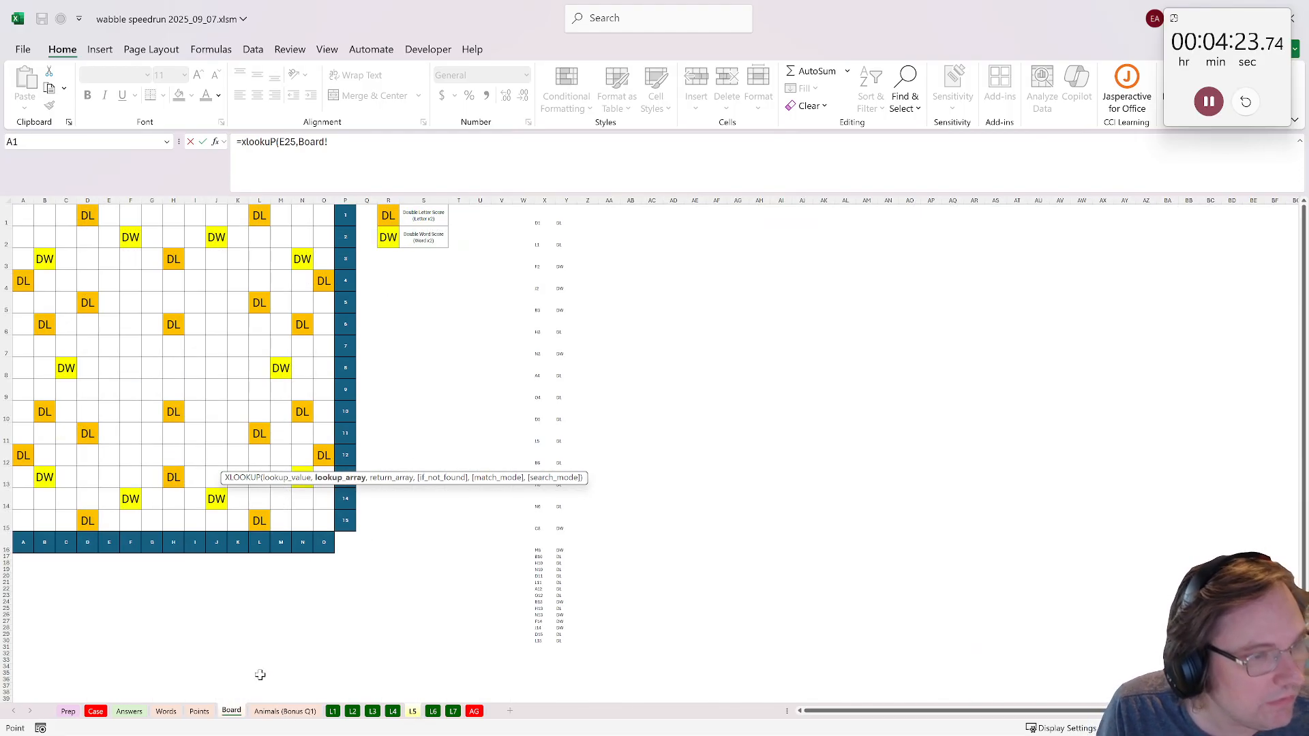
pyautogui.click(546, 199)
pyautogui.write(',')
pyautogui.click(568, 199)
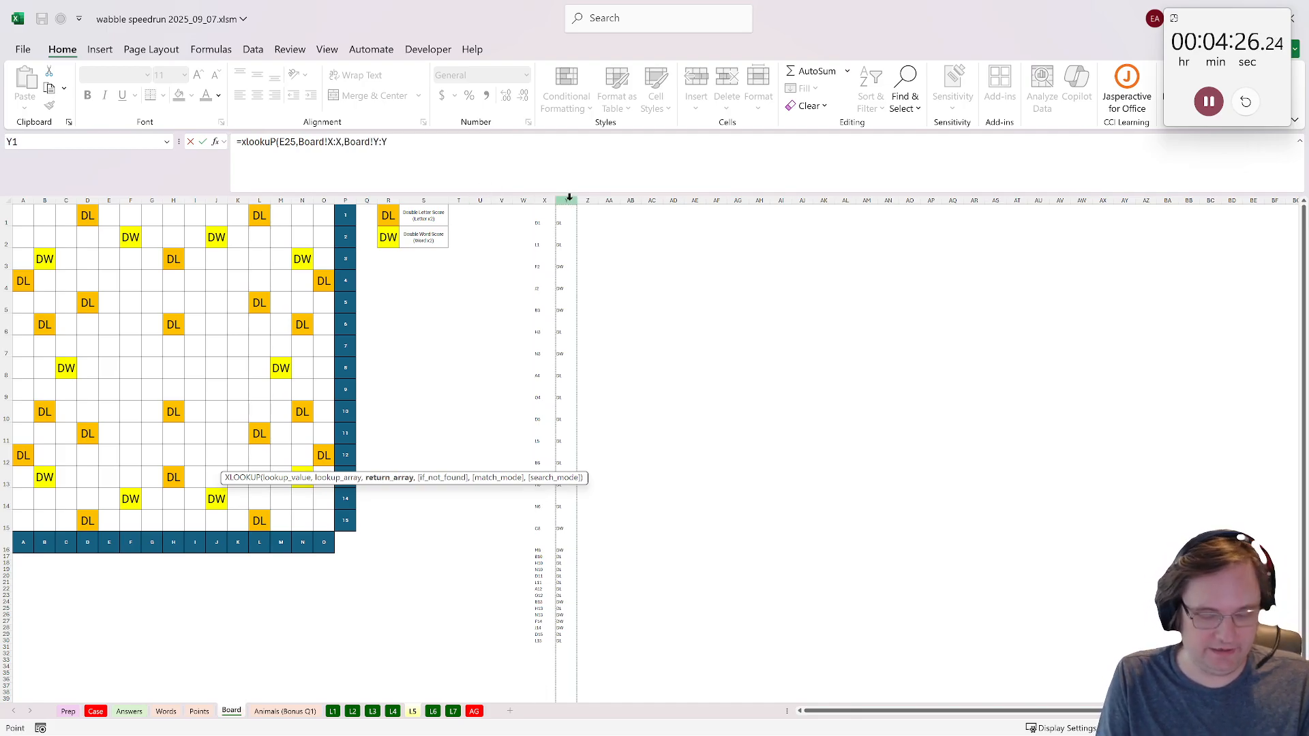
pyautogui.hotkey('ctrl', 'Return')
# - Add "" as the if-not-found result of the G25 XLOOKUP and fill the formula down to G31
pyautogui.hotkey('ctrl', 'c')
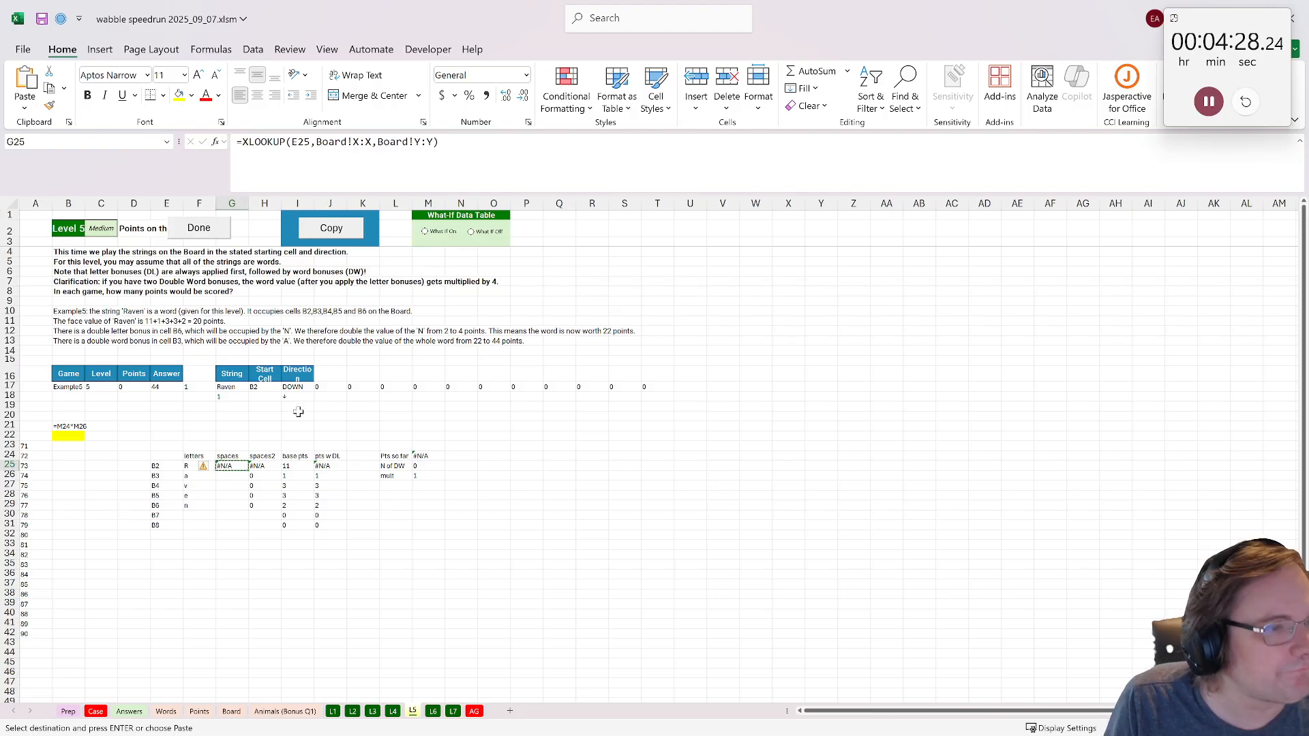
pyautogui.click(503, 141)
pyautogui.write(',""')
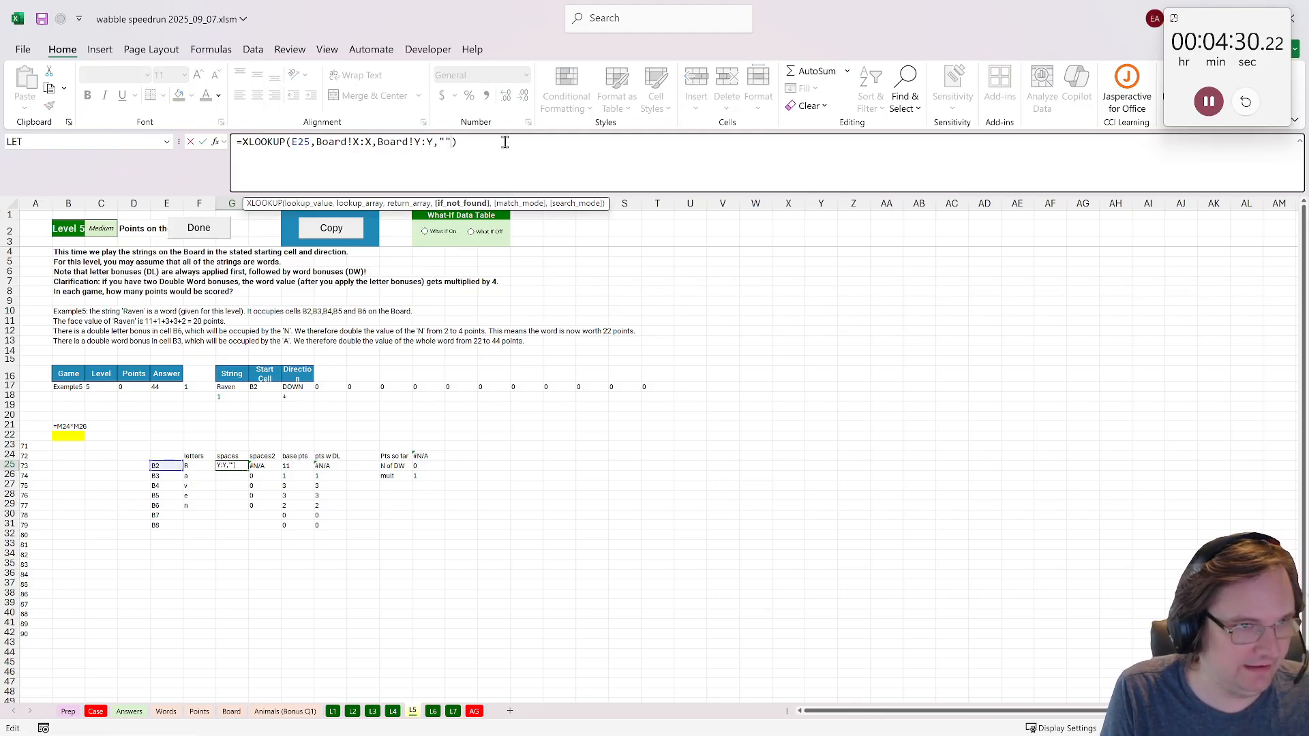
pyautogui.hotkey('ctrl', 'Return')
pyautogui.hotkey('ctrl', 'c')
pyautogui.keyDown('shift'); pyautogui.click(227, 529); pyautogui.keyUp('shift')
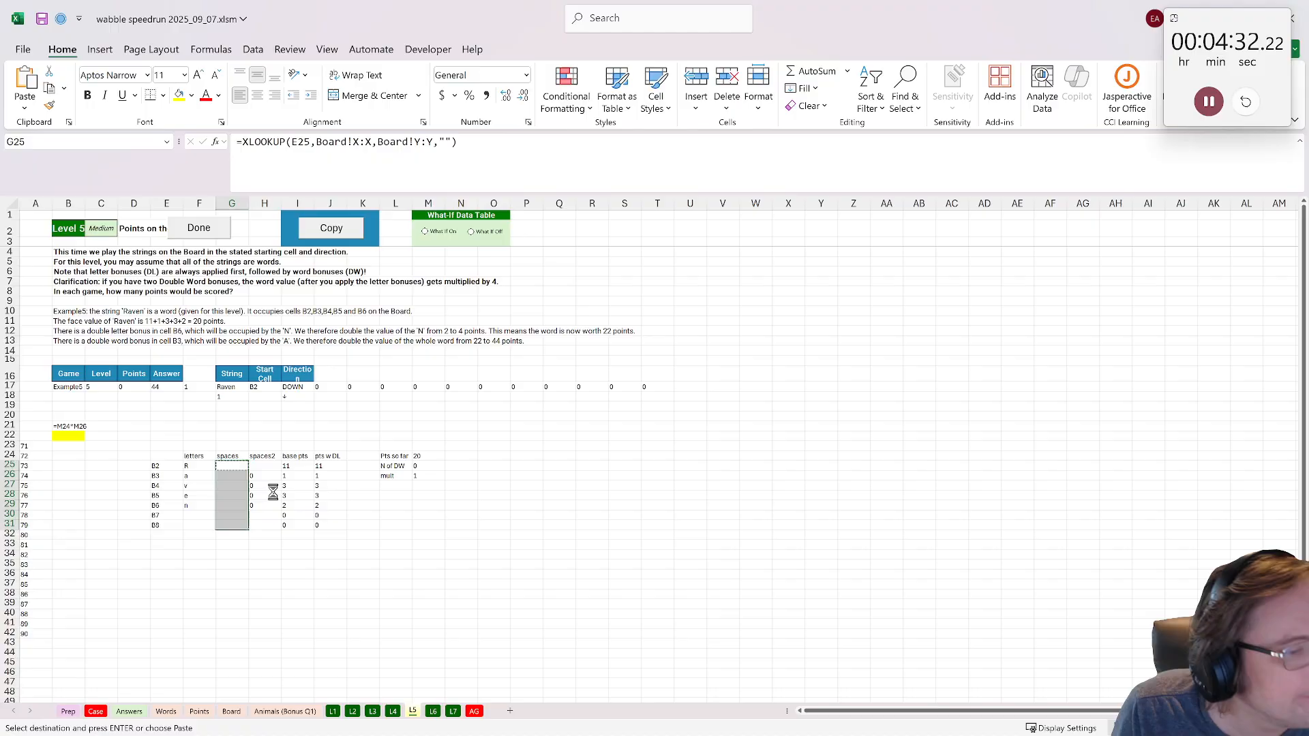
pyautogui.hotkey('ctrl', 'v')
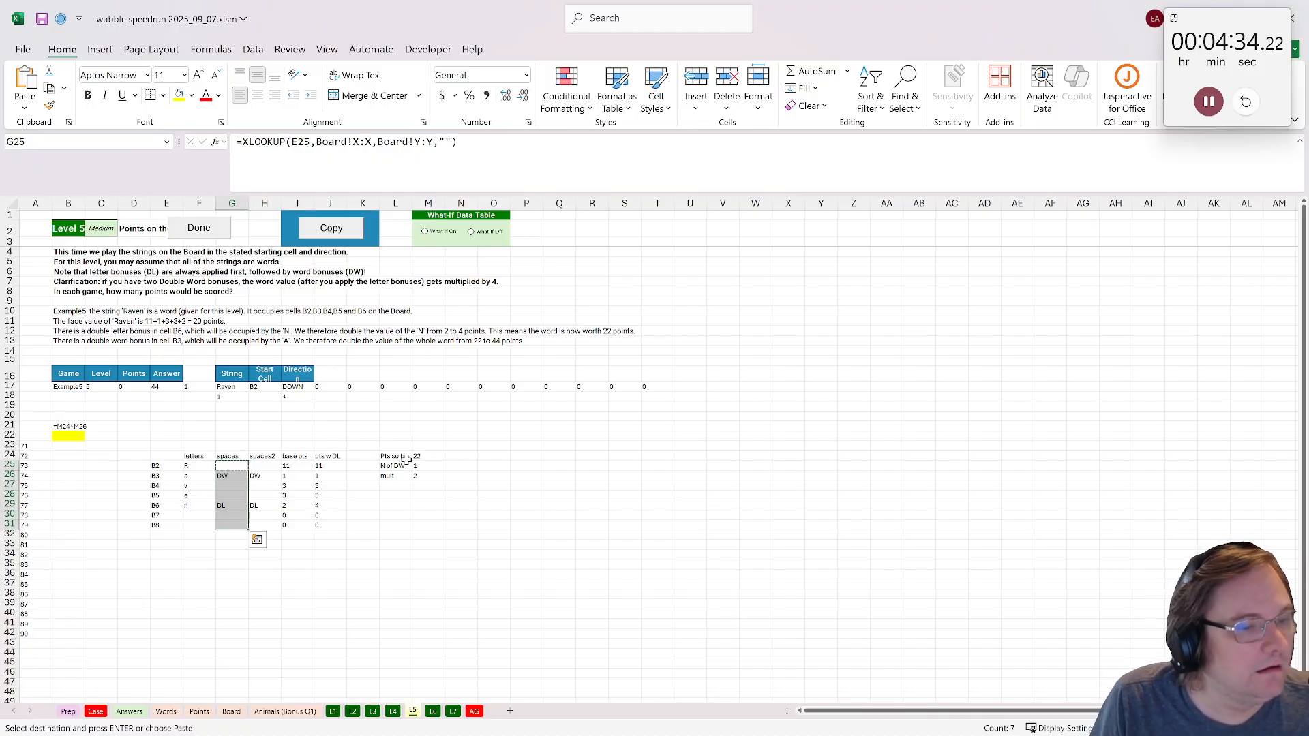
# - Enter =M24*M26 in the yellow answer cell B22 and save the workbook with Level 5 marked as done
pyautogui.click(68, 435)
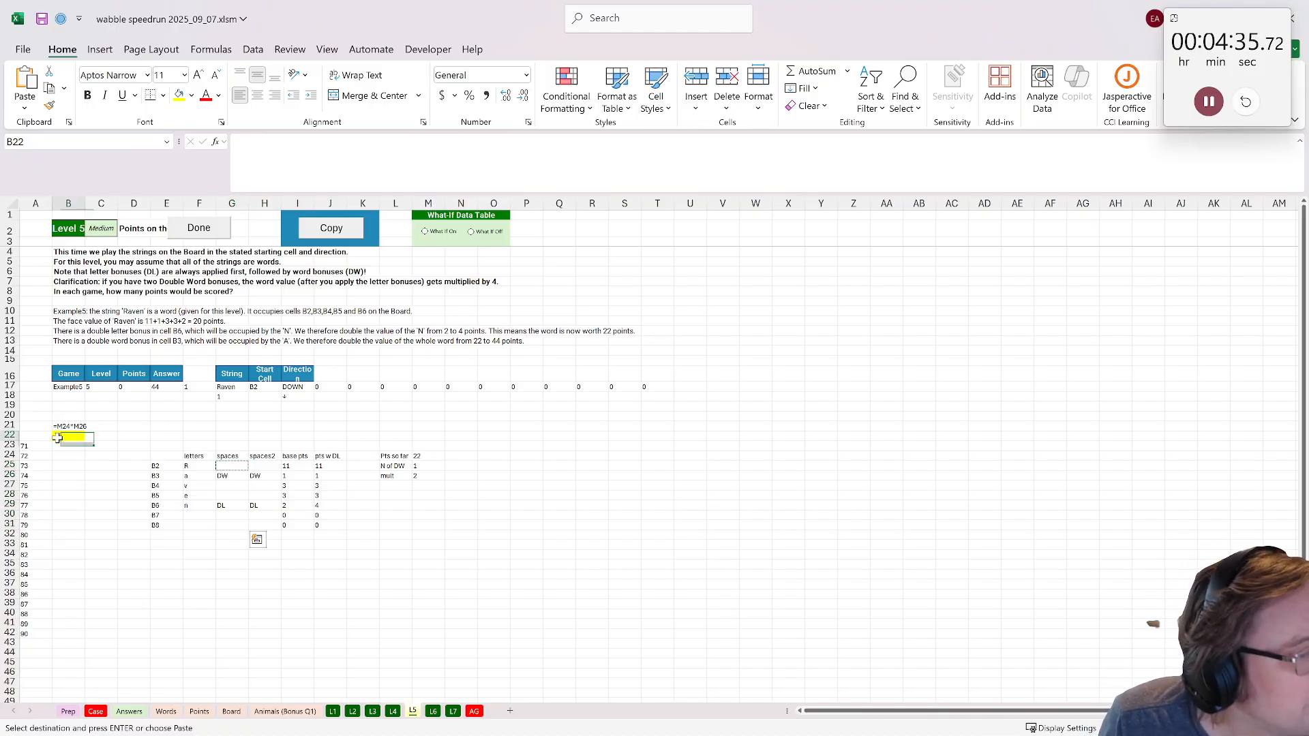
pyautogui.click(167, 465)
pyautogui.click(68, 437)
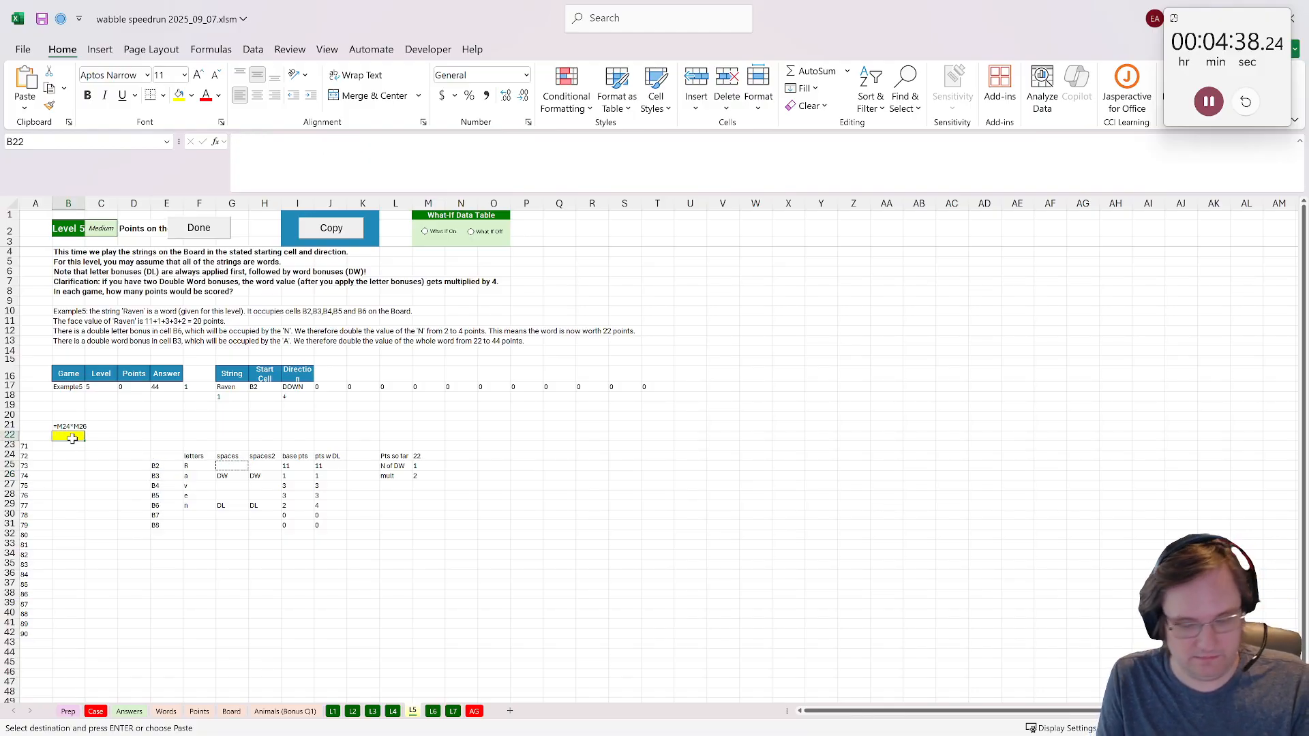
pyautogui.write('=')
pyautogui.click(423, 456)
pyautogui.write('*')
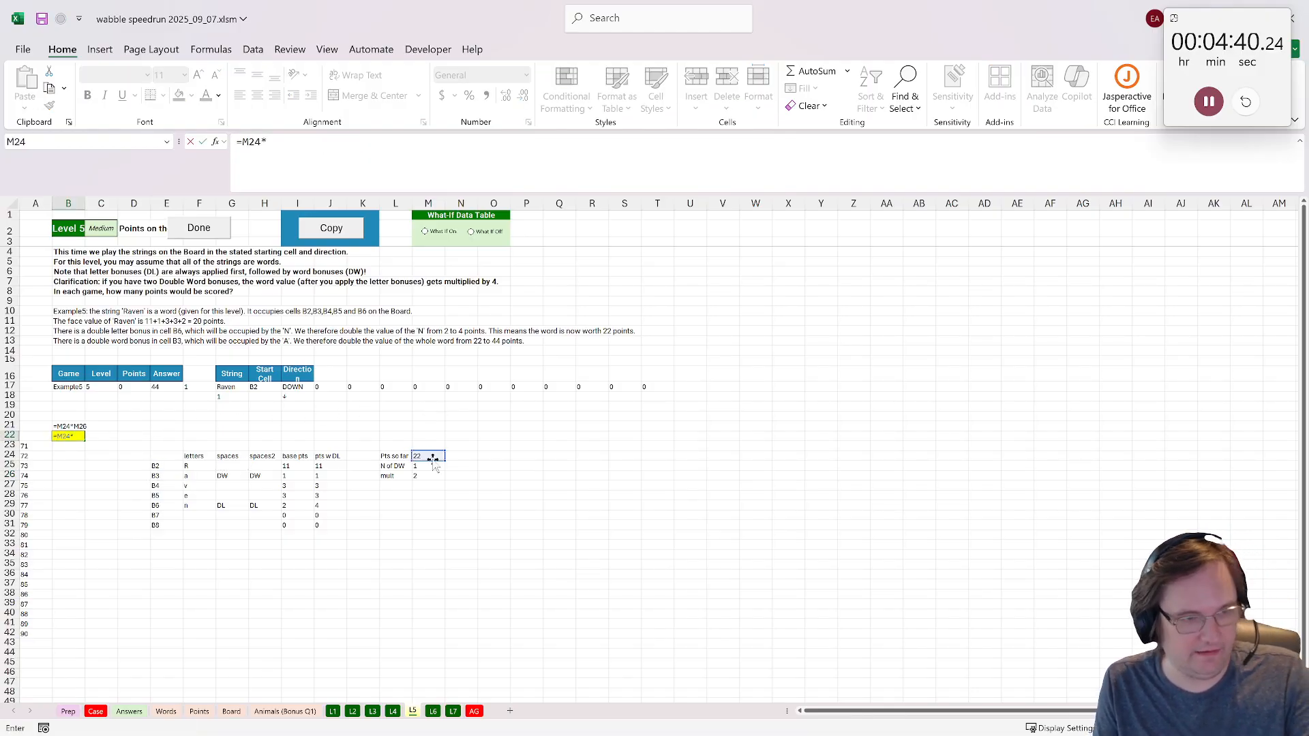
pyautogui.click(429, 475)
pyautogui.press('Return')
pyautogui.hotkey('ctrl', 's')
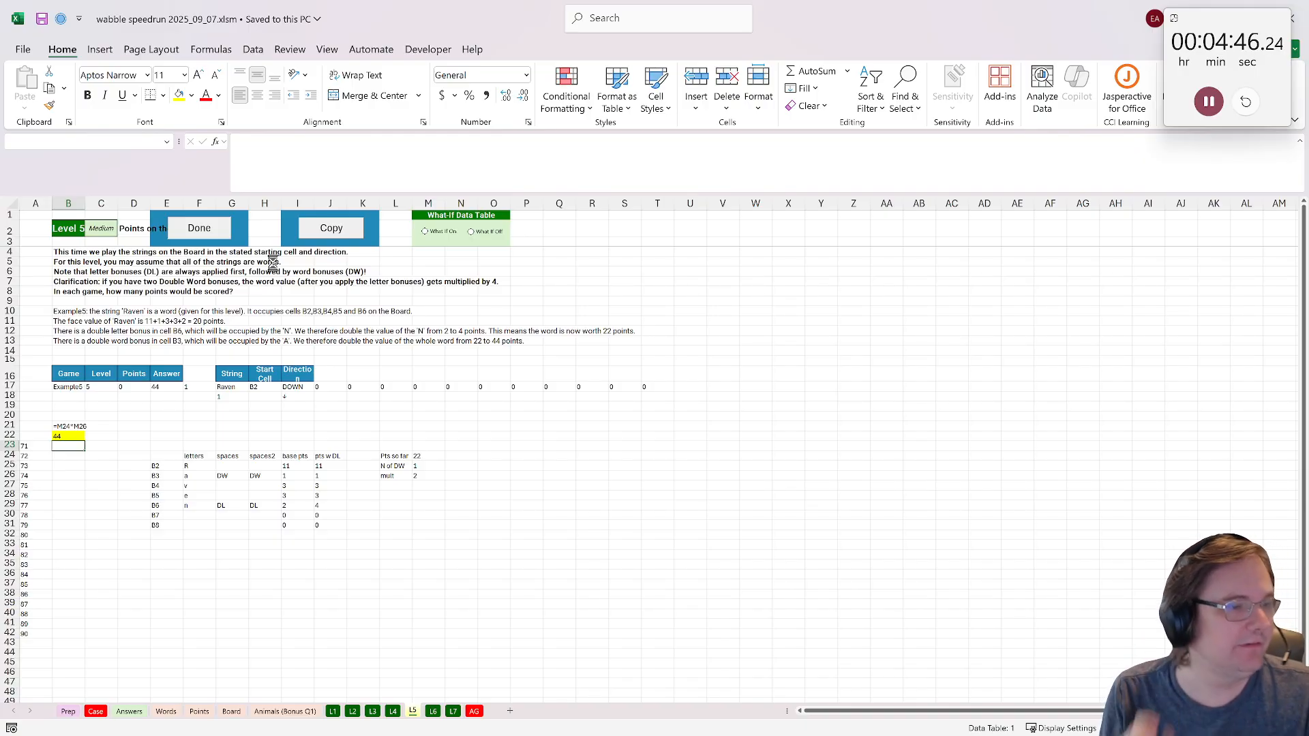
# - Check the Level 5 answers and Level 6 rules on the Case sheet and copy the Level 5 working block onto the Level 6 sheet
pyautogui.scroll(-6, 273, 263)
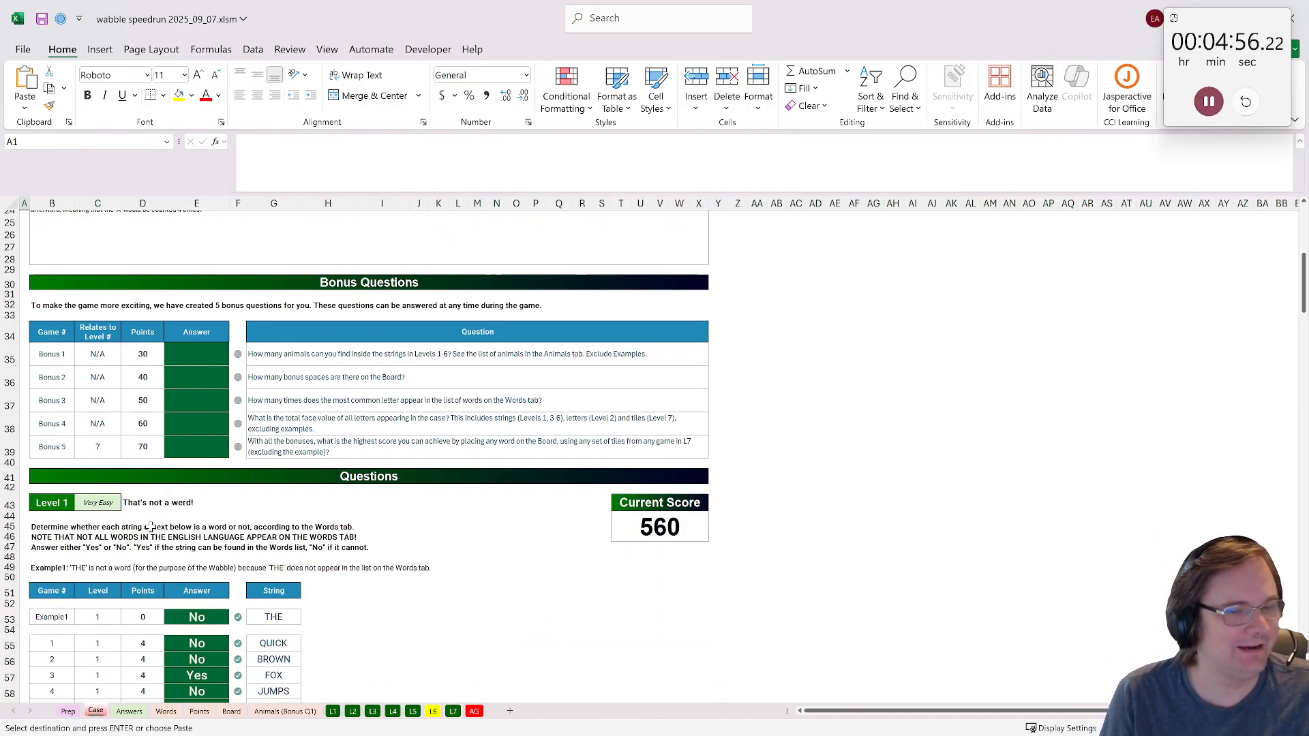
pyautogui.scroll(-20, 150, 526)
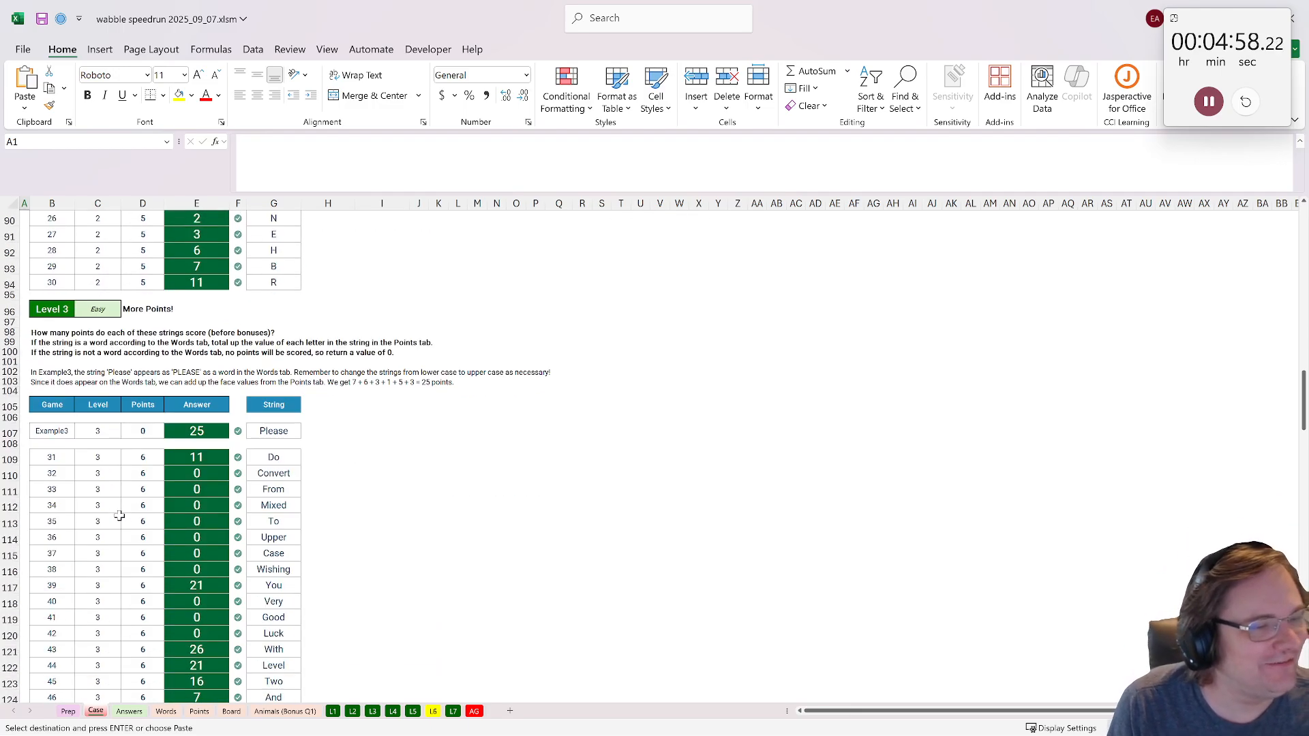
pyautogui.scroll(-20, 118, 516)
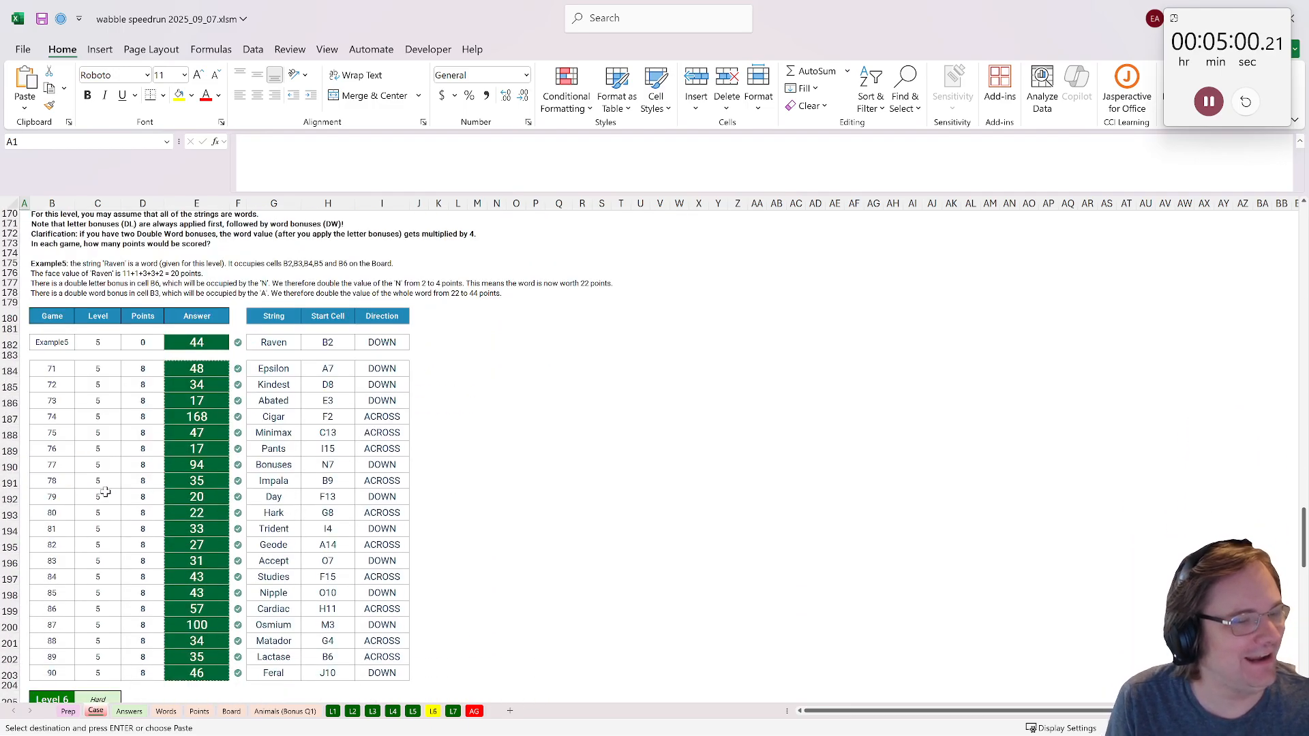
pyautogui.scroll(-12, 106, 492)
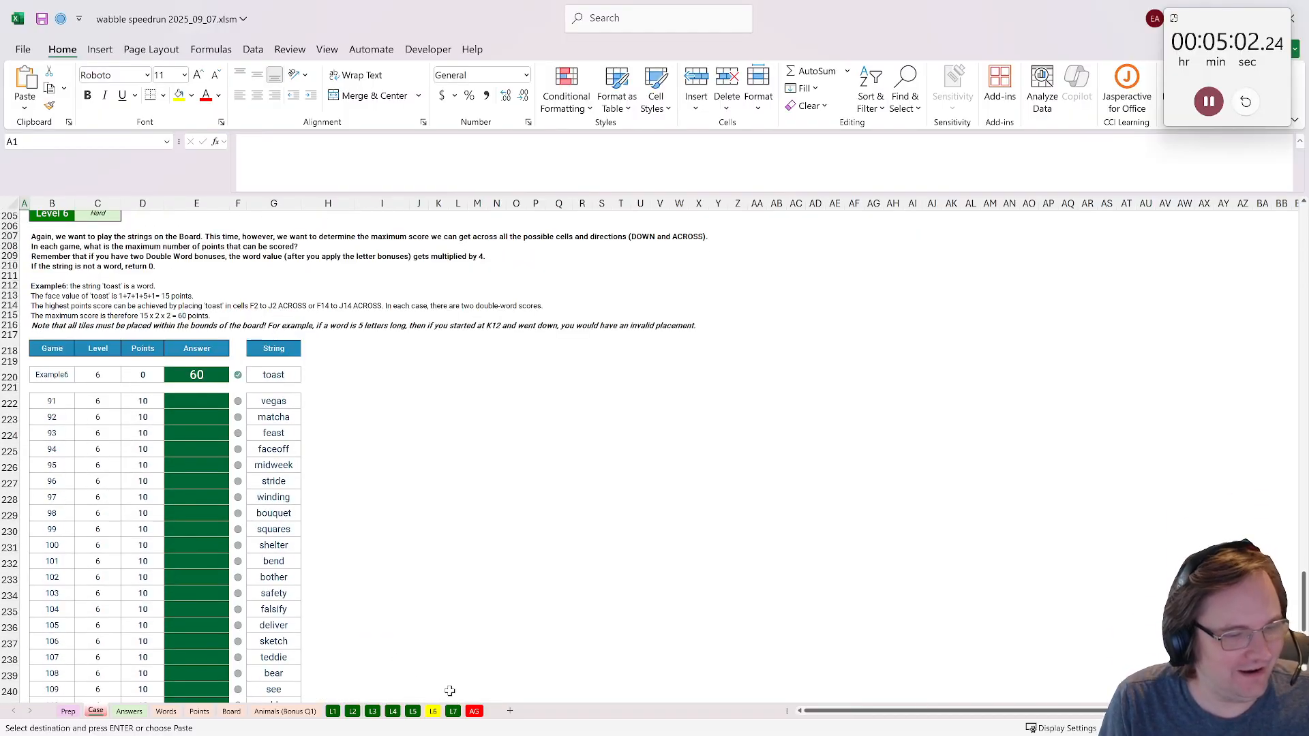
pyautogui.click(433, 711)
pyautogui.click(358, 230)
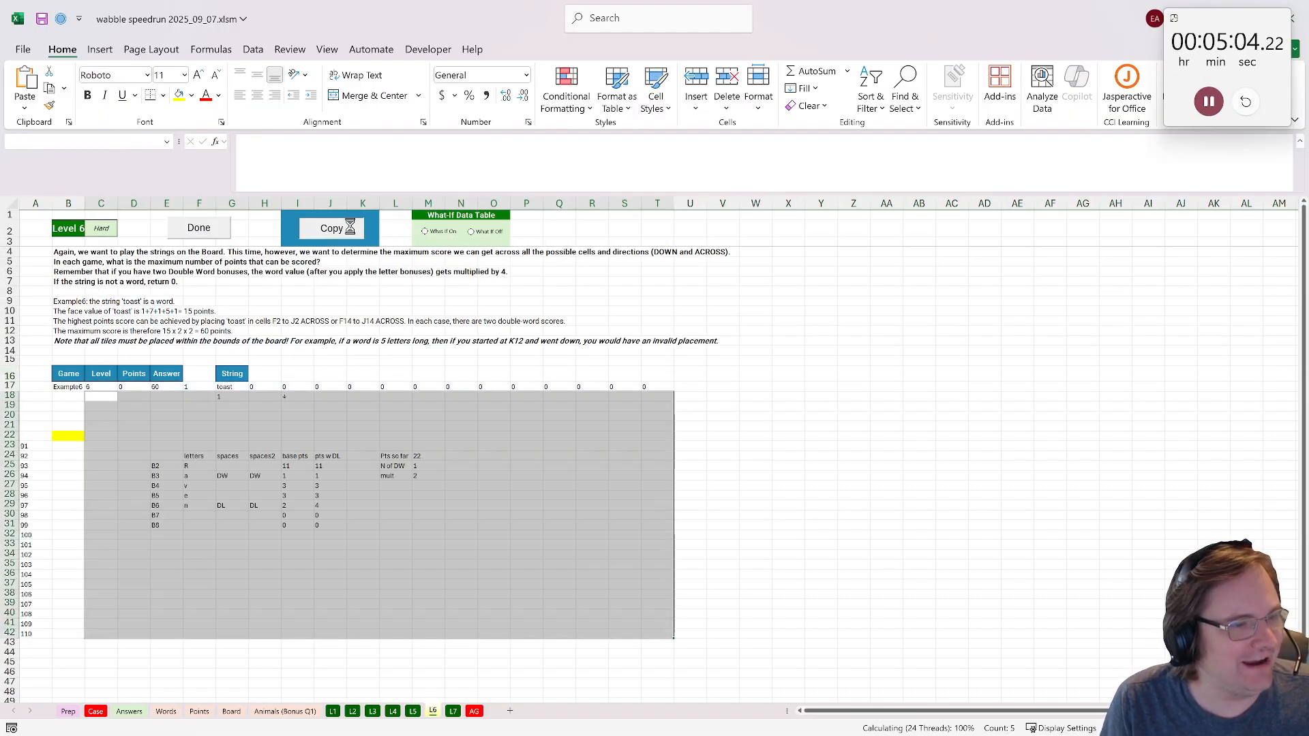
pyautogui.click(194, 436)
# - Examine the Board sheet's DW and DL square spacing, such as F14:J14, B10:B13 and B3:B6, for Level 6's best word placements
pyautogui.click(225, 713)
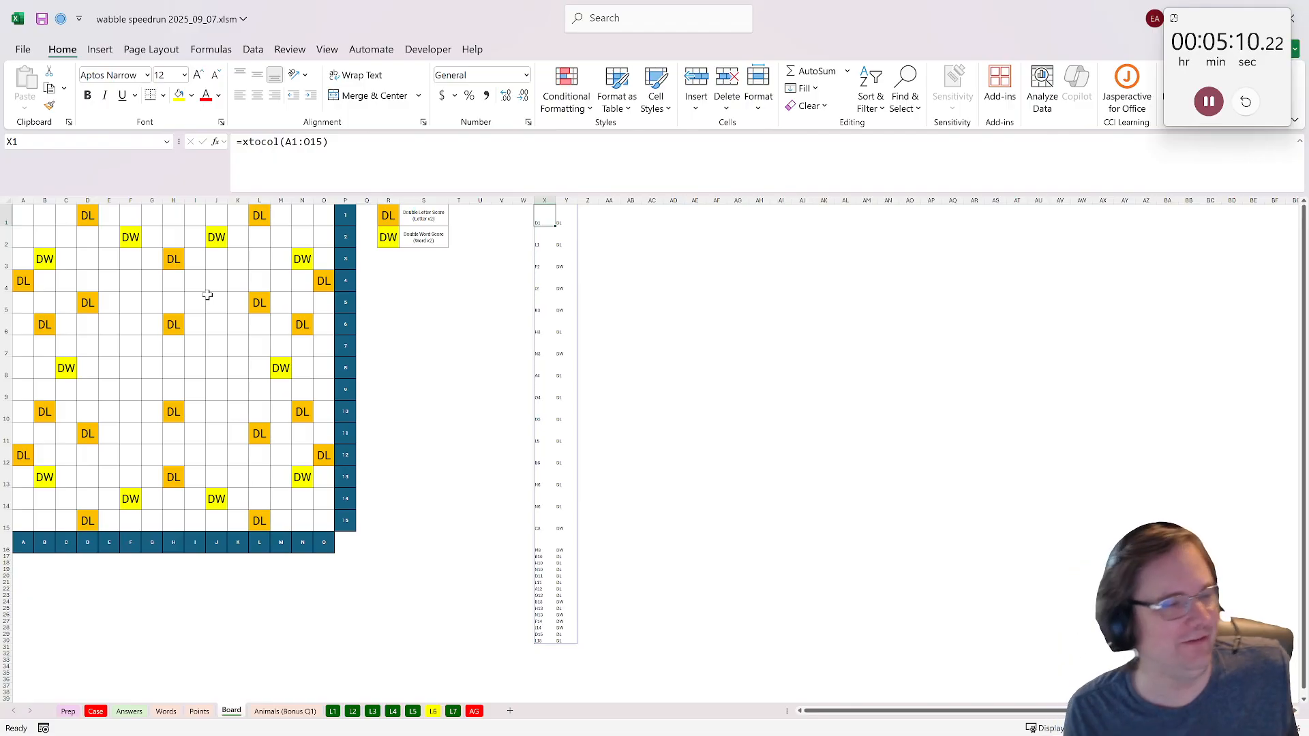
pyautogui.moveTo(132, 501); pyautogui.dragTo(217, 501)
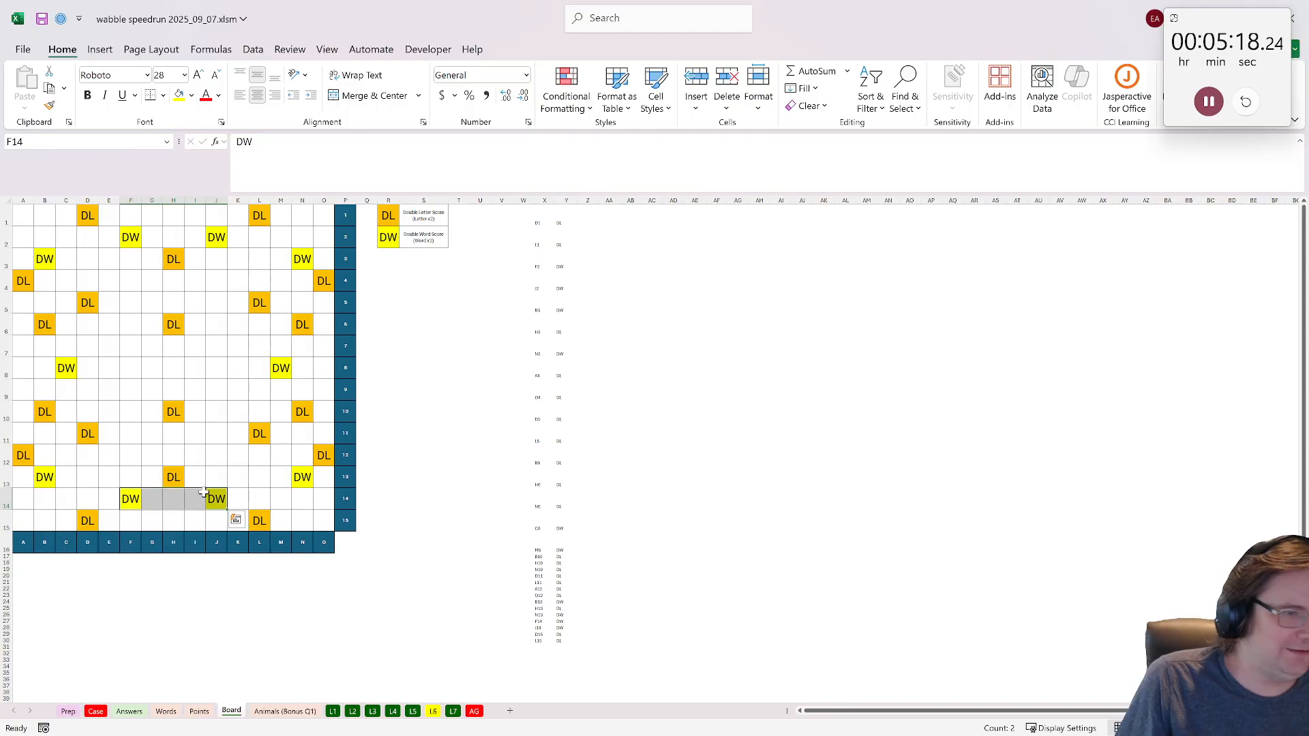
pyautogui.moveTo(208, 500); pyautogui.dragTo(132, 499)
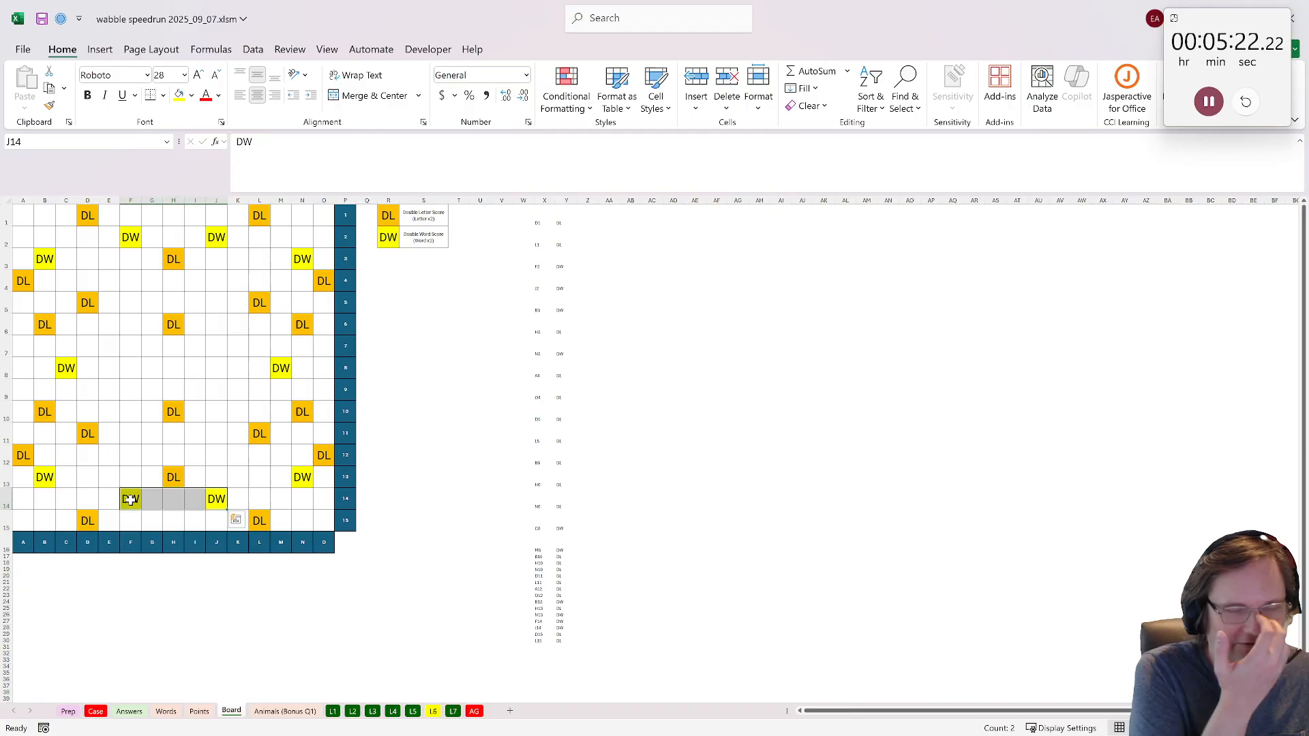
pyautogui.moveTo(130, 500); pyautogui.dragTo(224, 501)
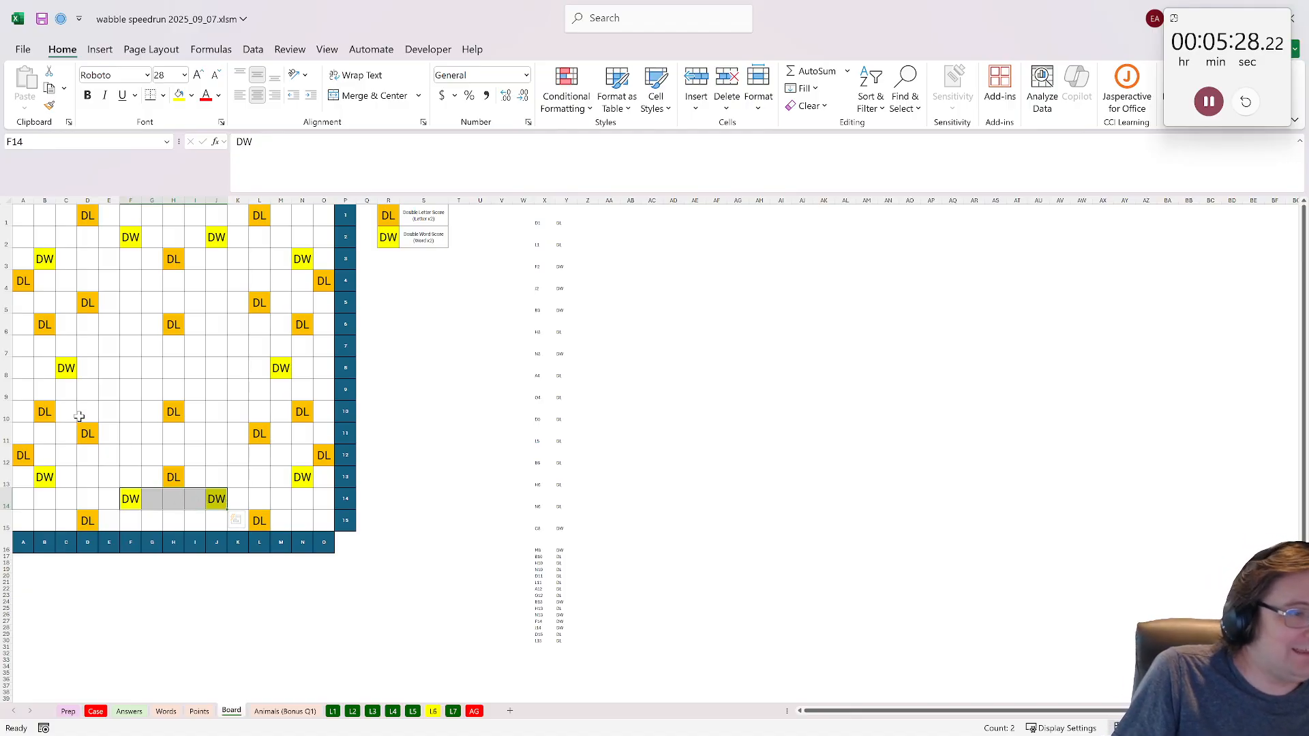
pyautogui.moveTo(45, 407); pyautogui.dragTo(47, 481)
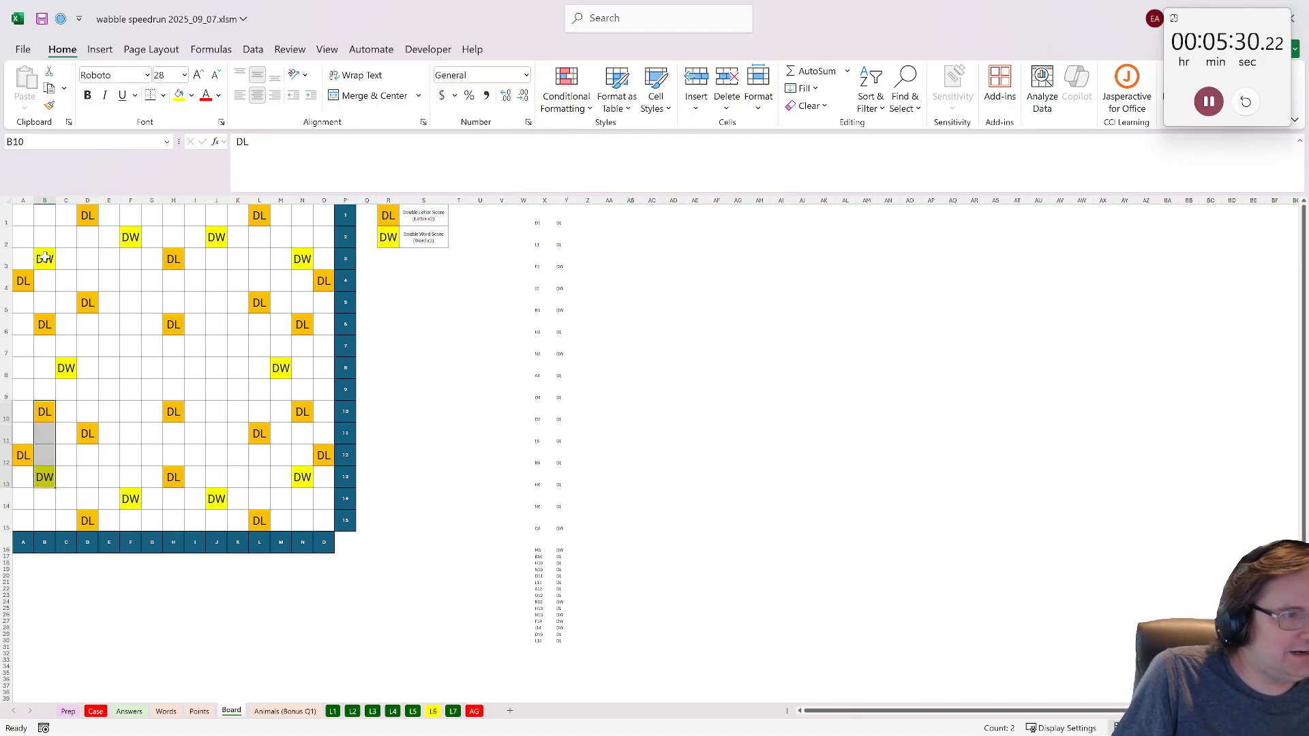
pyautogui.moveTo(45, 259); pyautogui.dragTo(45, 325)
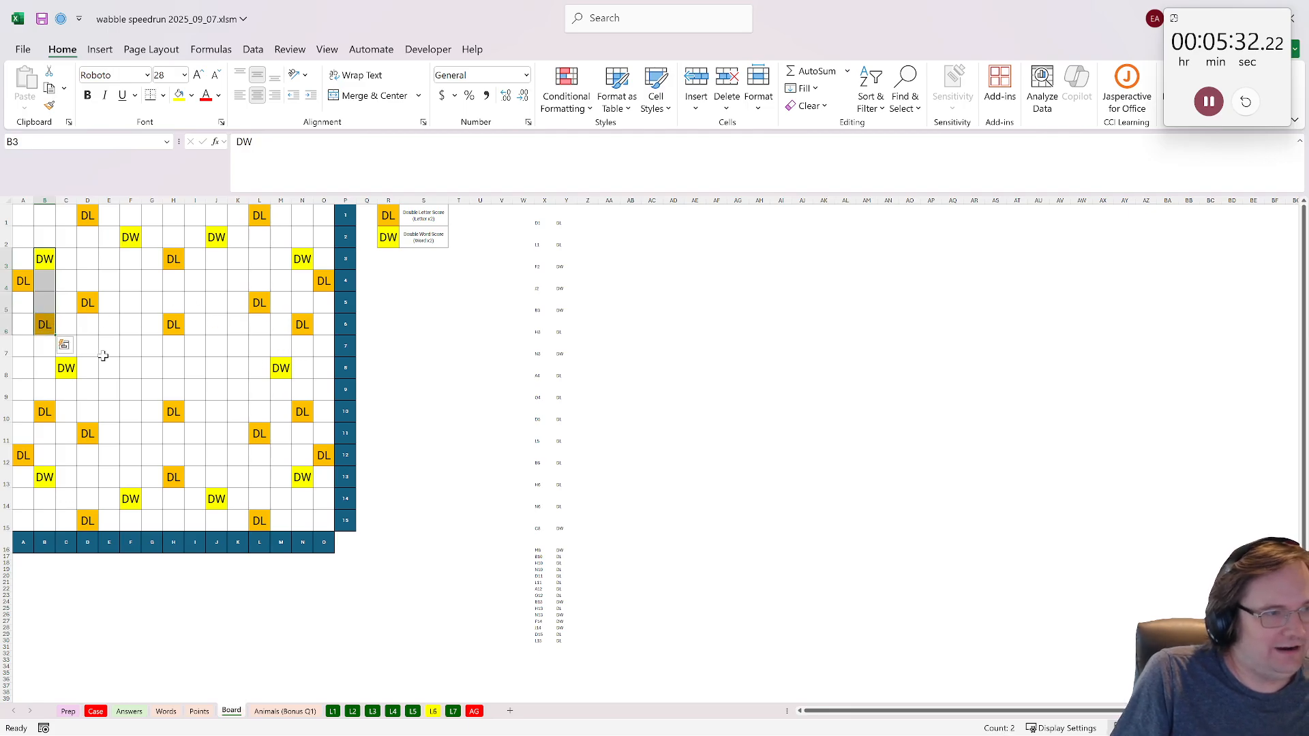
pyautogui.click(42, 325)
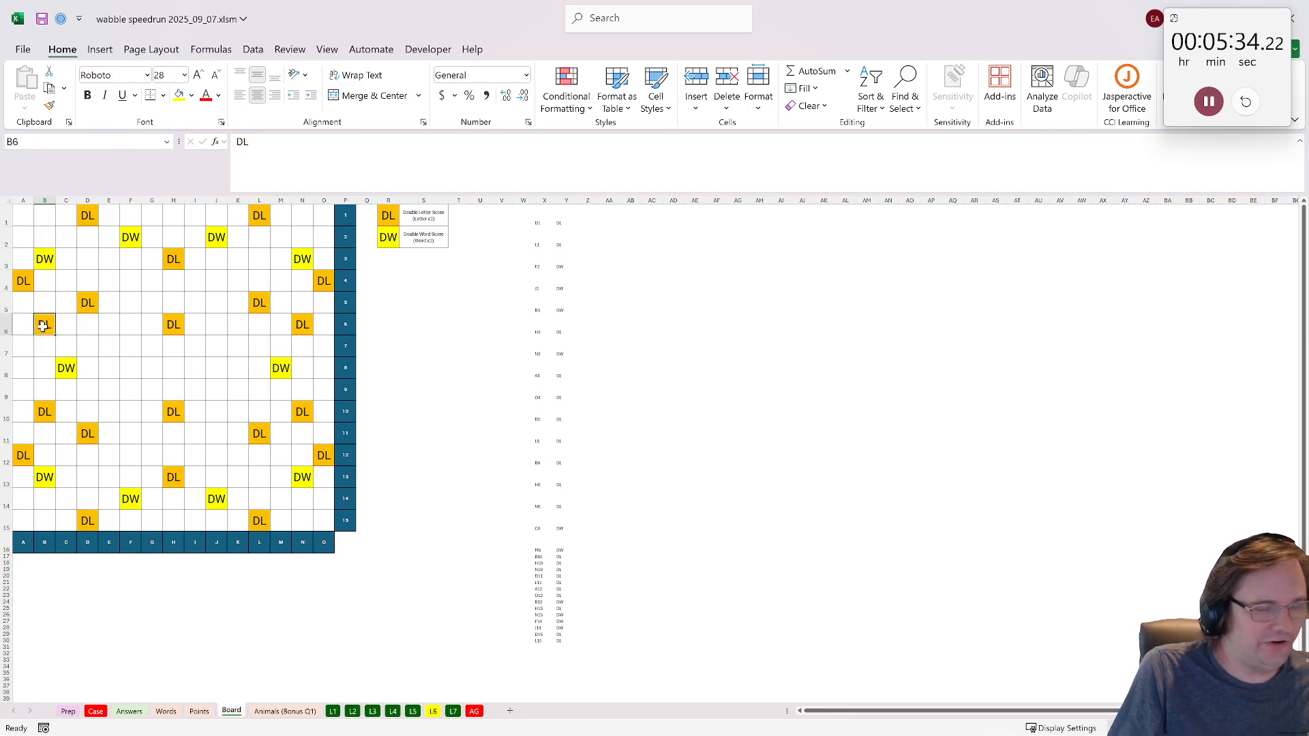
pyautogui.click(45, 259)
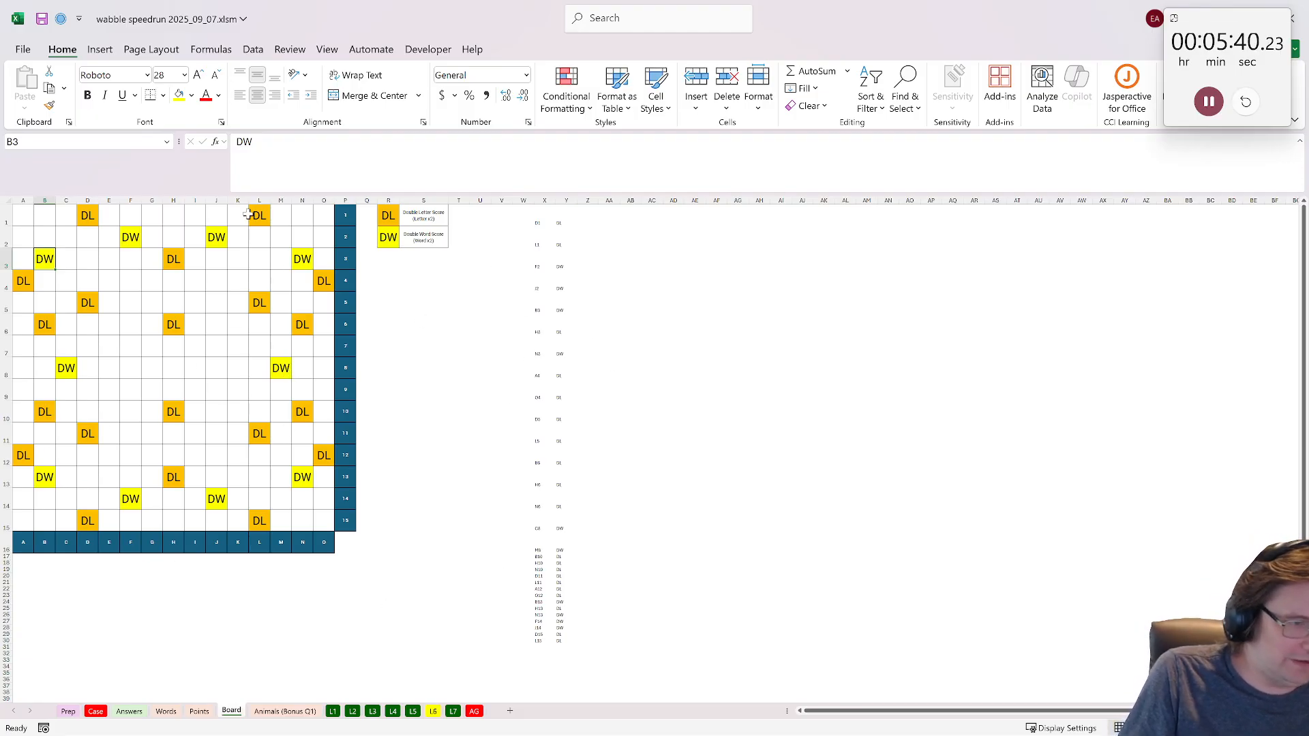
# - On the Level 6 sheet, enter =SUM(I25:I31) in the yellow answer cell B22 to total the base points
pyautogui.moveTo(198, 505); pyautogui.dragTo(229, 501)
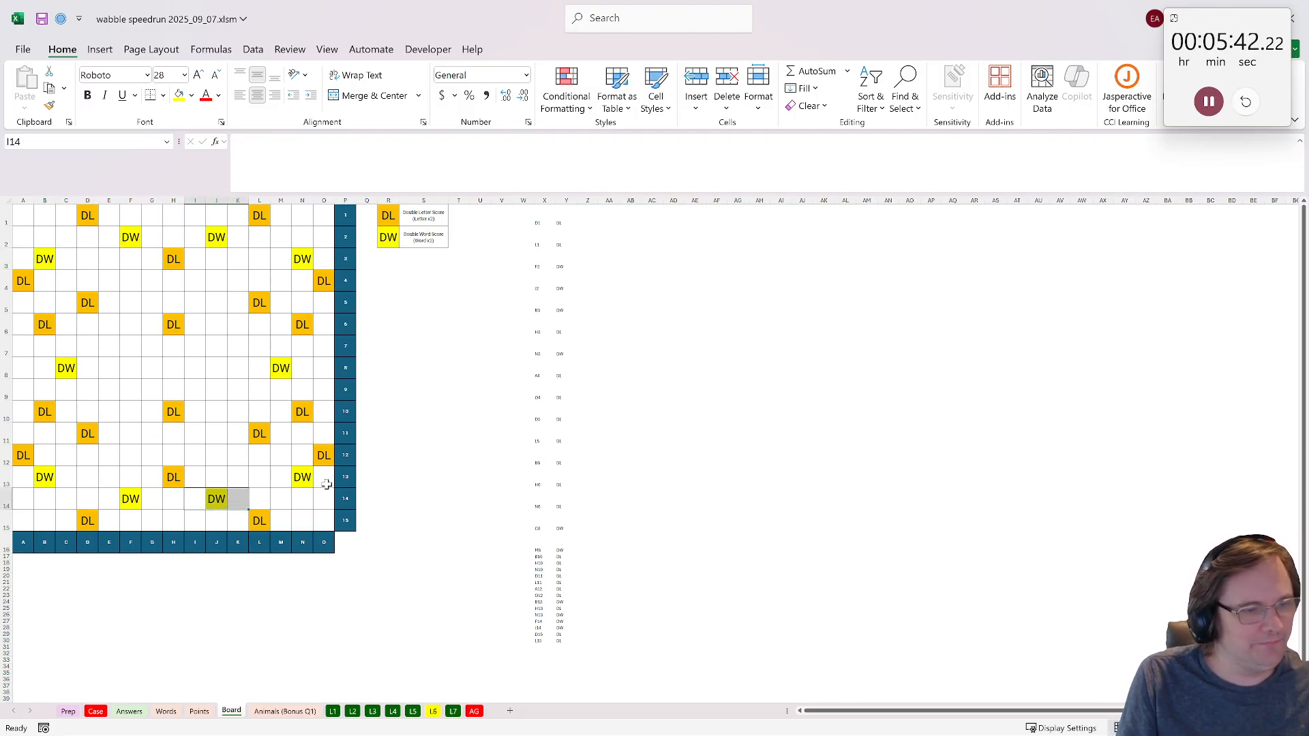
pyautogui.click(432, 711)
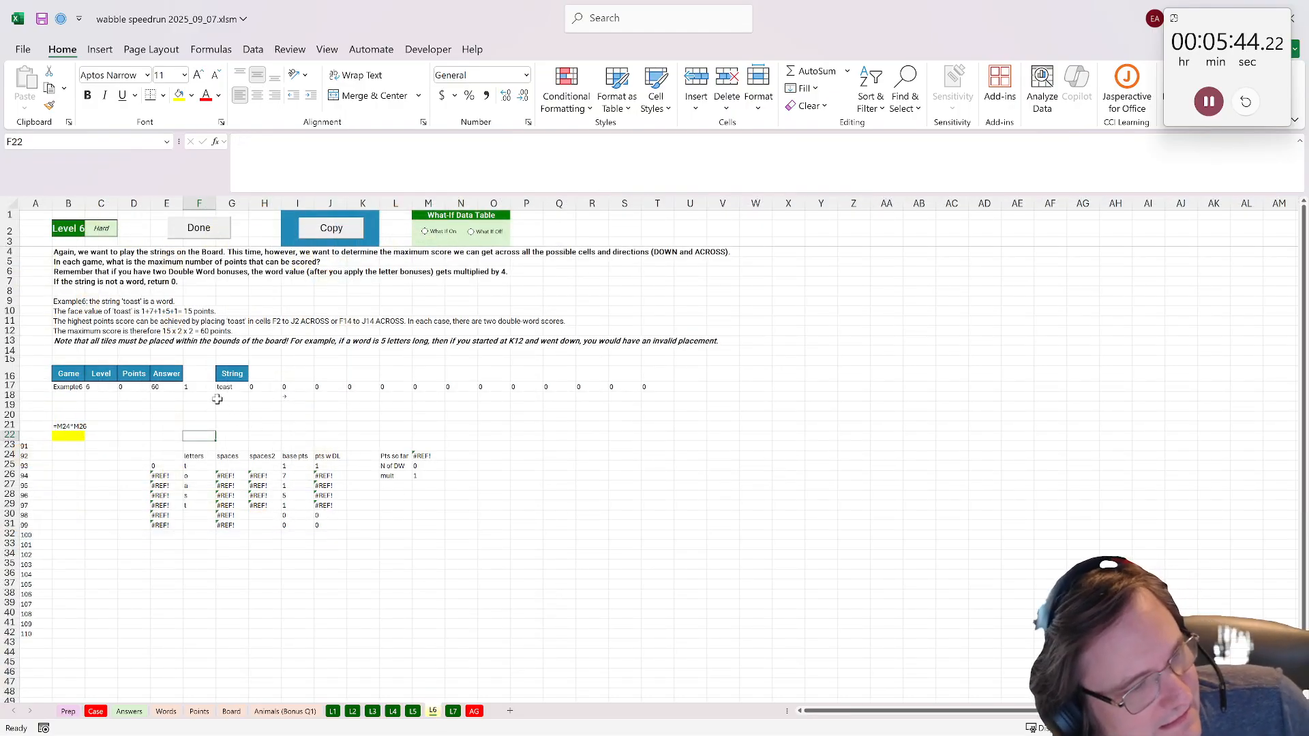
pyautogui.click(76, 434)
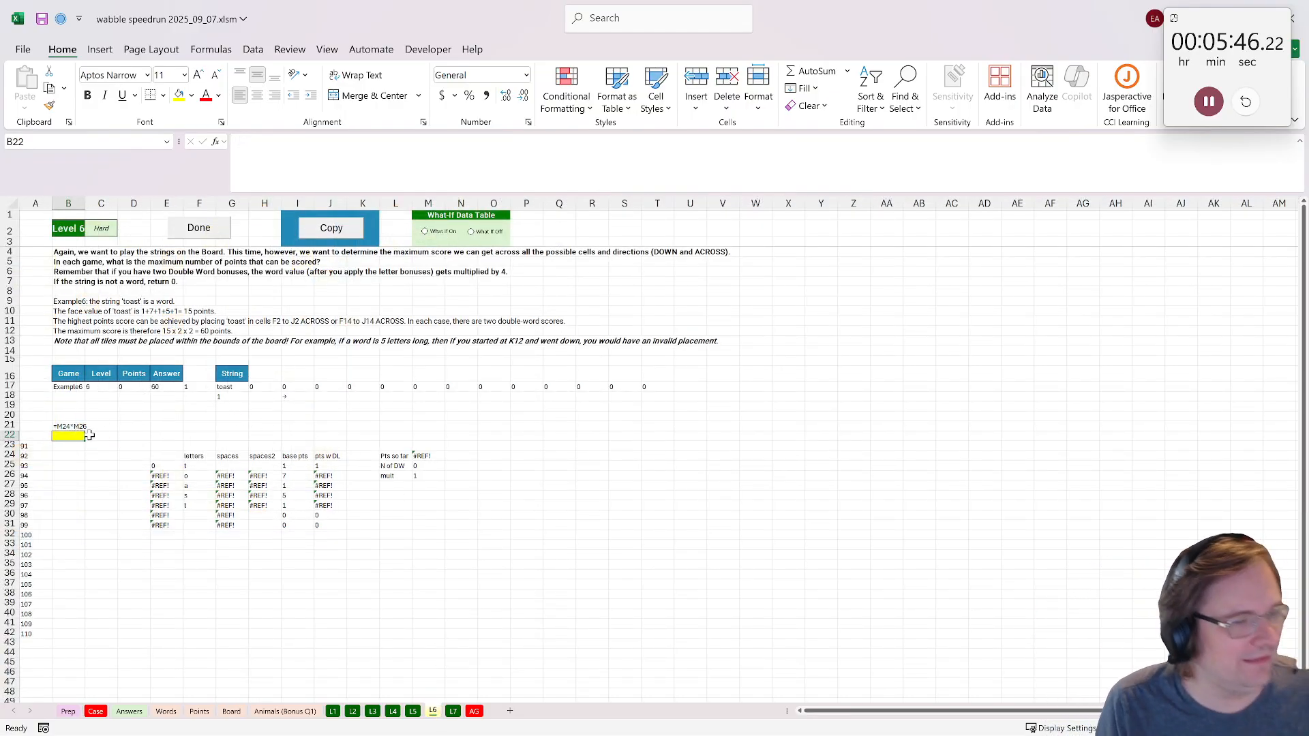
pyautogui.write('=sum(')
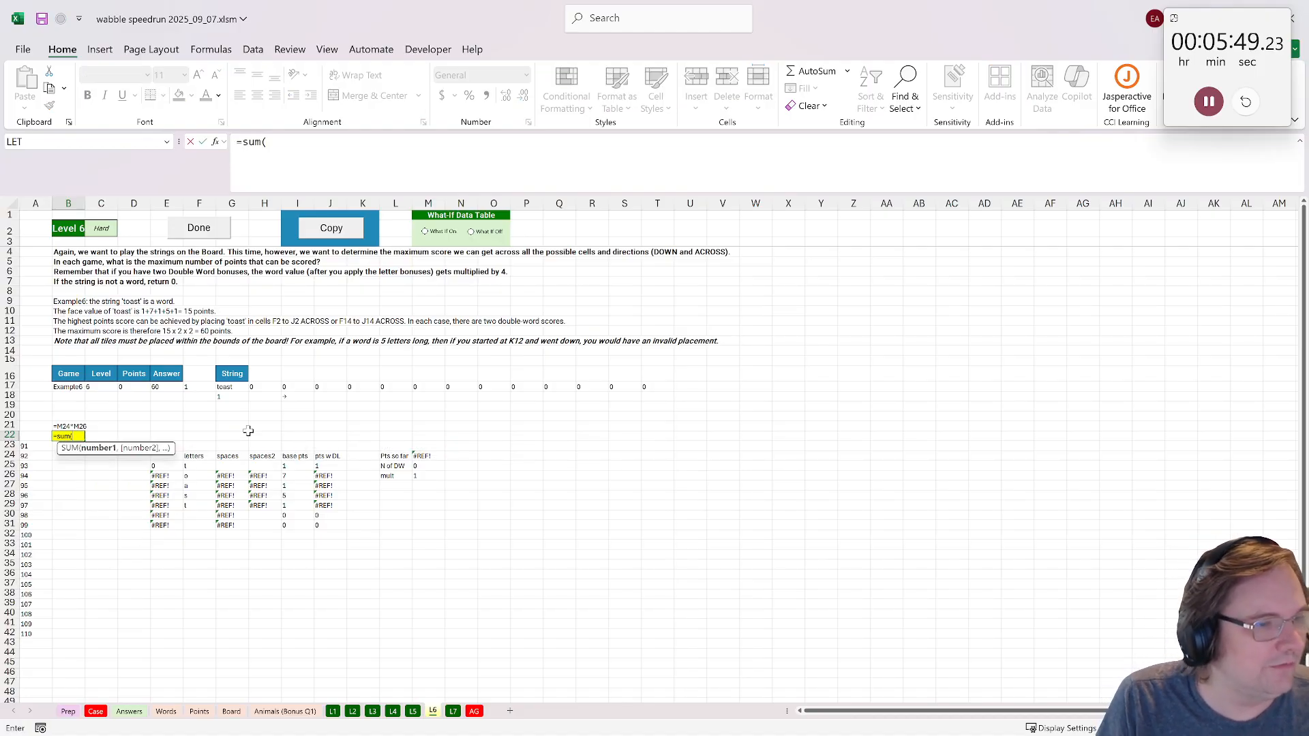
pyautogui.click(293, 467)
pyautogui.moveTo(293, 469); pyautogui.dragTo(294, 526)
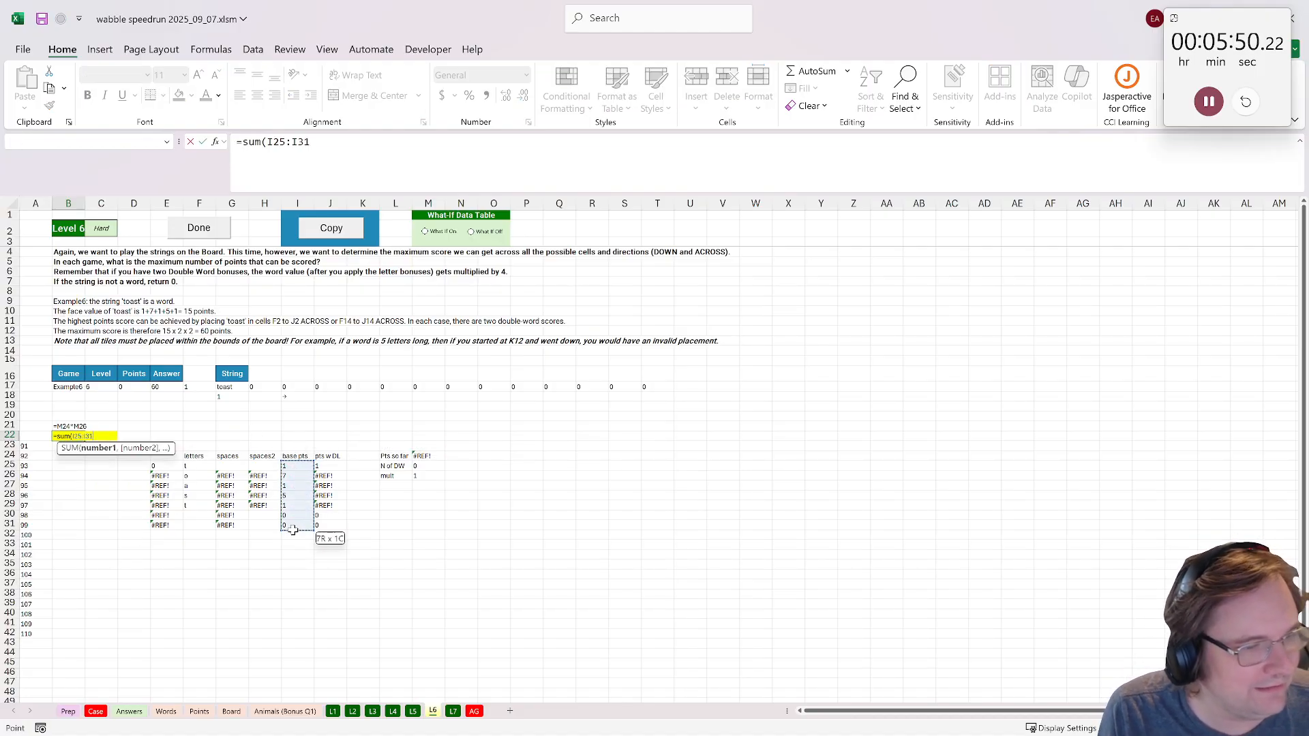
pyautogui.hotkey('ctrl', 'Return')
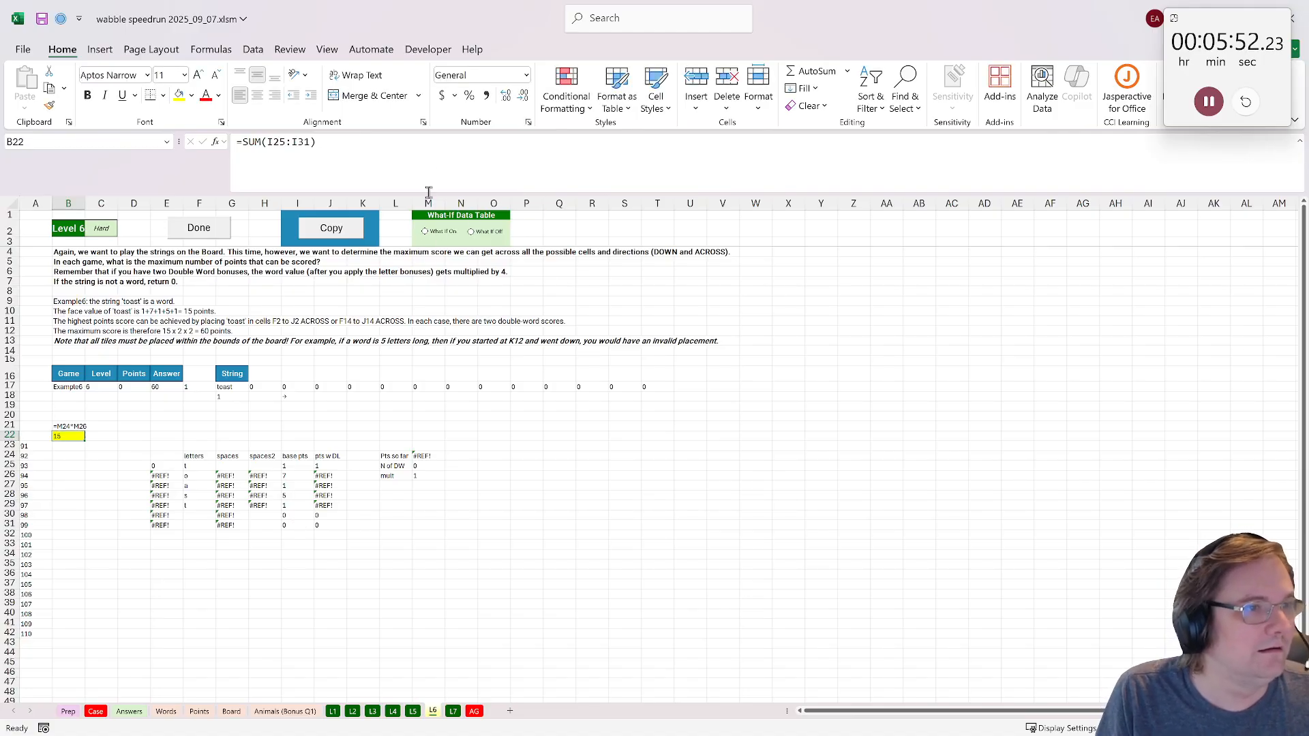
# - Extend the B22 formula to =SUM(I25:I31)*4*G18 and mark Level 6 as done
pyautogui.click(430, 162)
pyautogui.write('*')
pyautogui.hotkey('ctrl', 'Return')
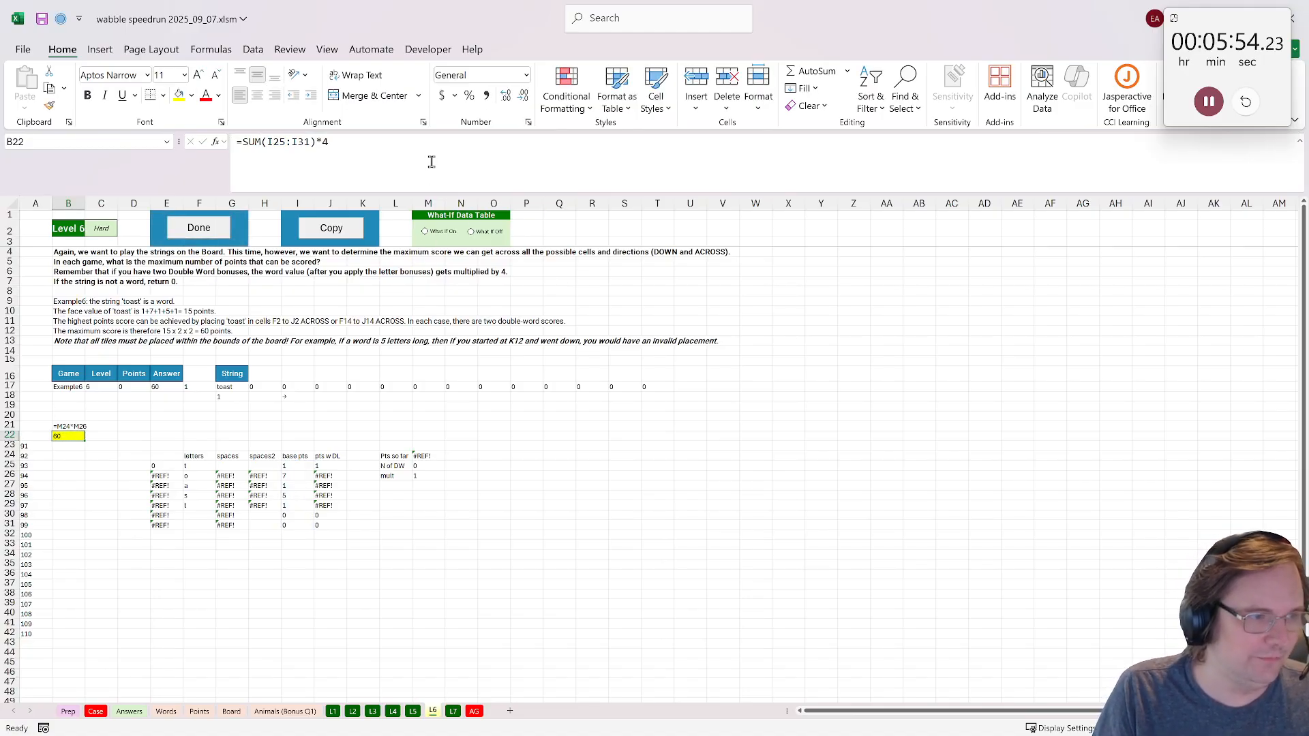
pyautogui.click(376, 153)
pyautogui.write('*')
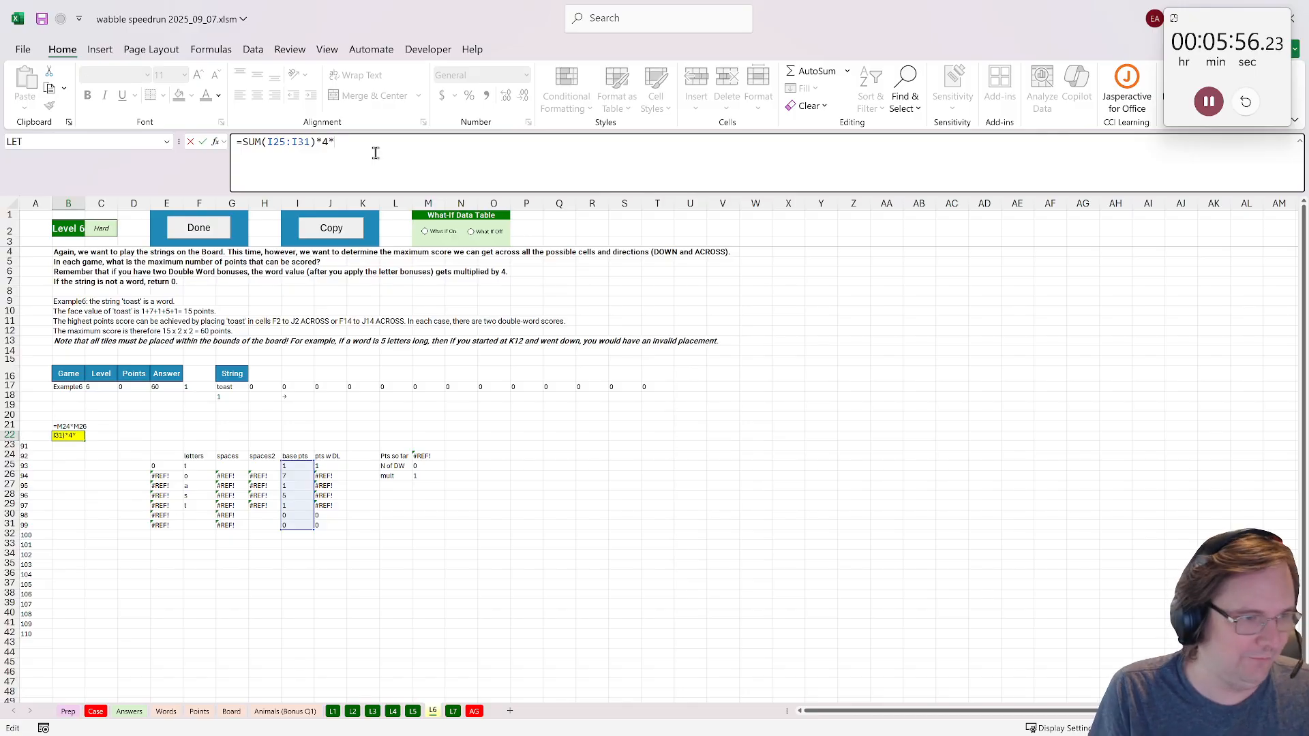
pyautogui.click(232, 396)
pyautogui.hotkey('ctrl', 'Return')
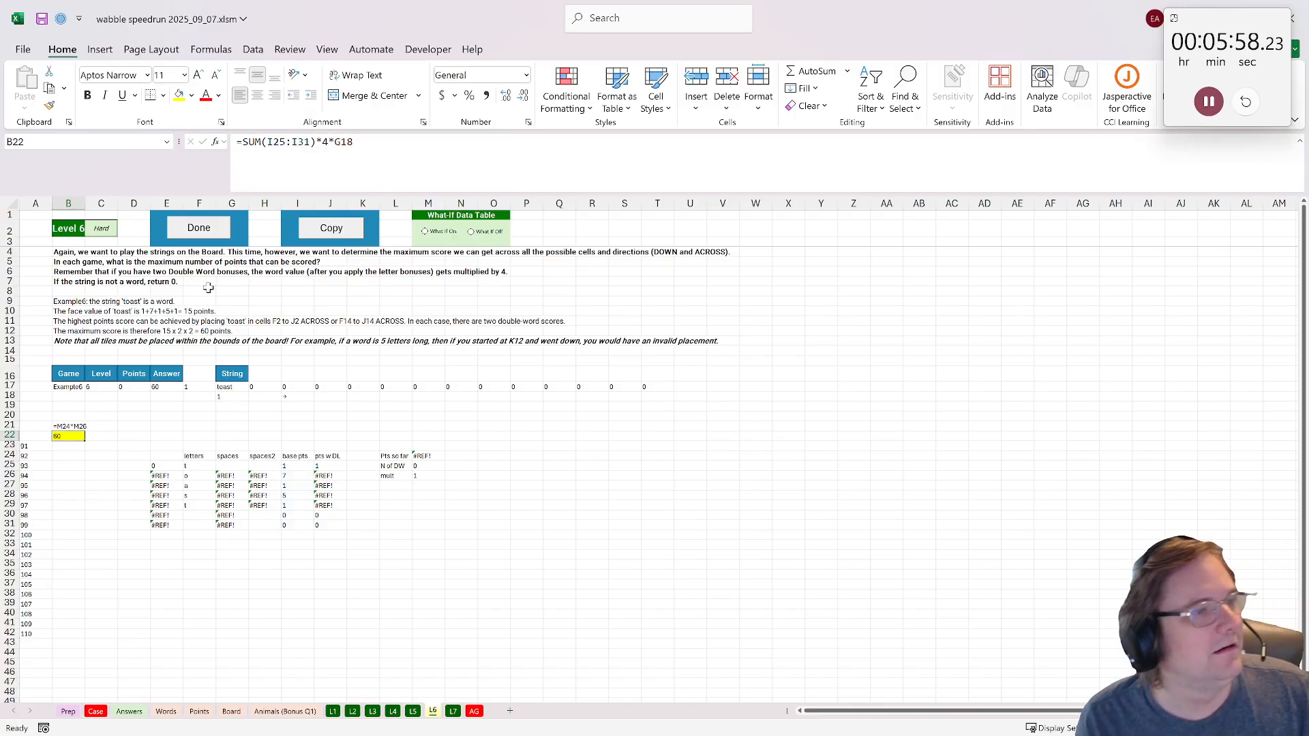
pyautogui.click(206, 235)
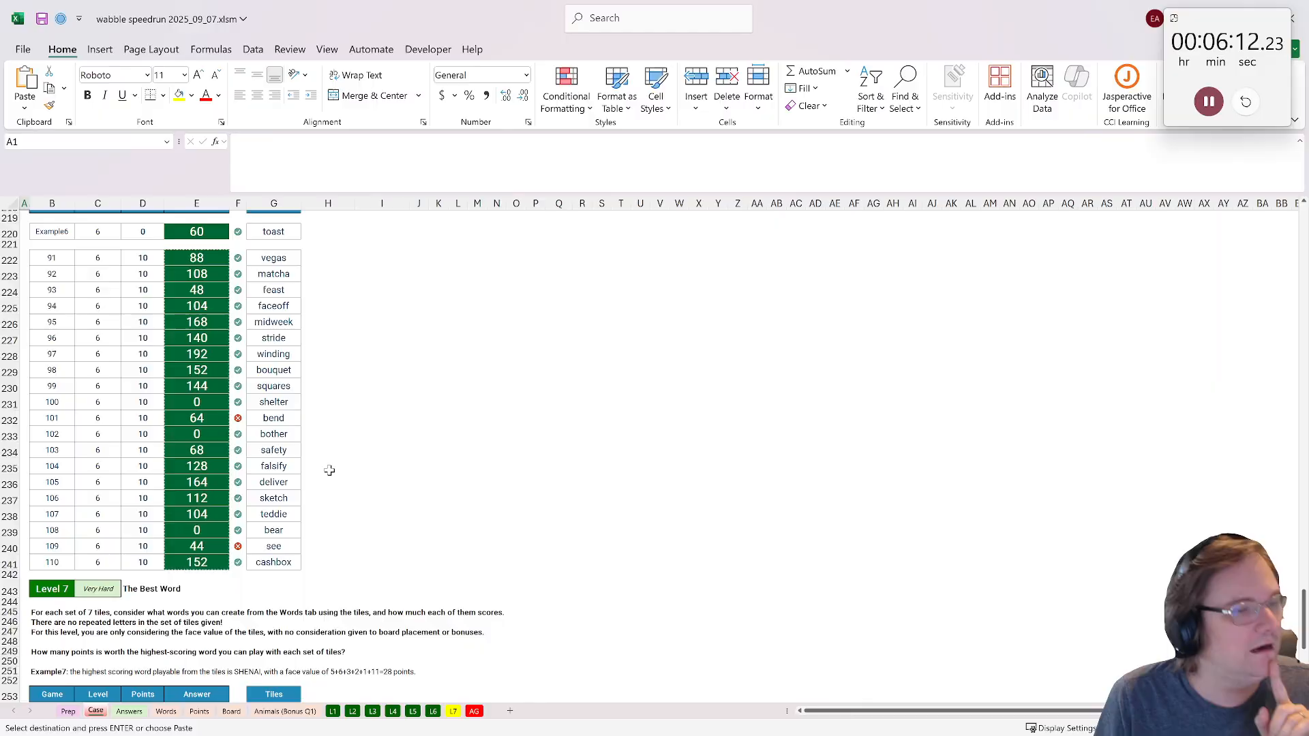
# - Enter =LEN(G222) in H222 beside the Level 6 strings on the Case sheet and fill it down to H241
pyautogui.click(319, 342)
pyautogui.write('=len(')
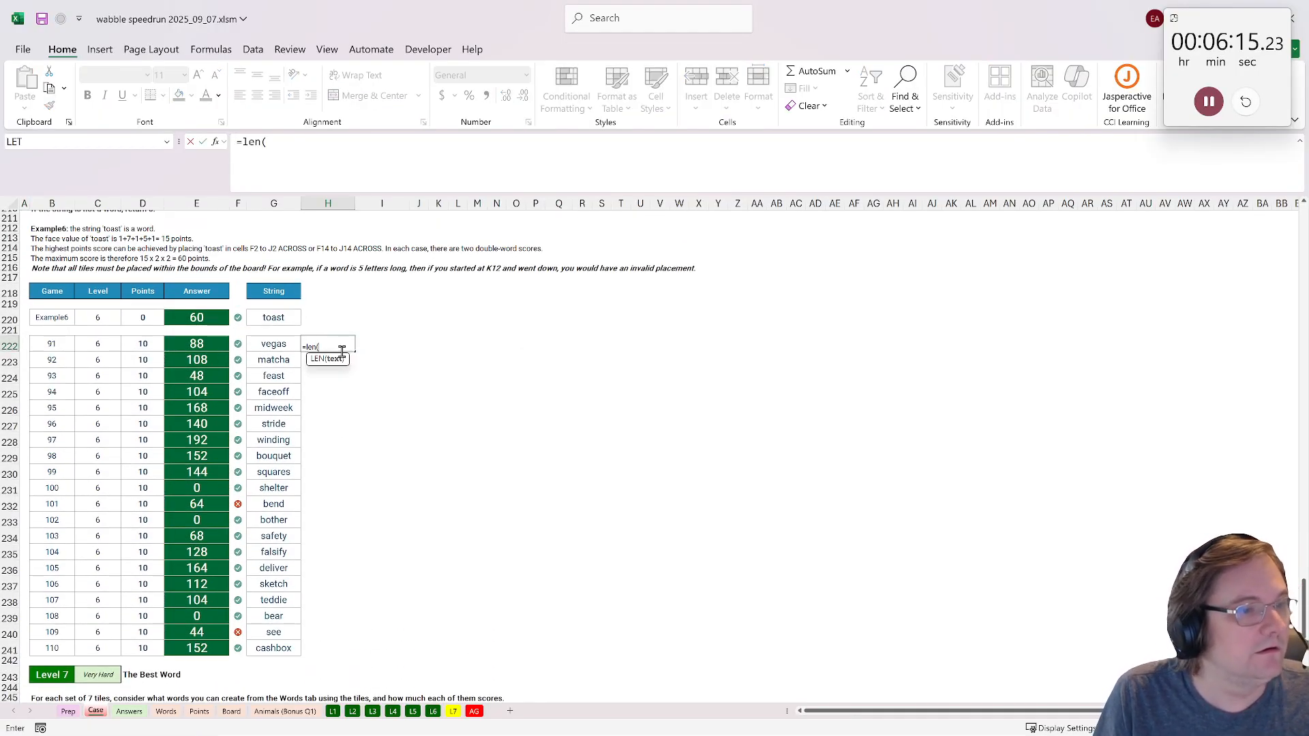
pyautogui.click(283, 344)
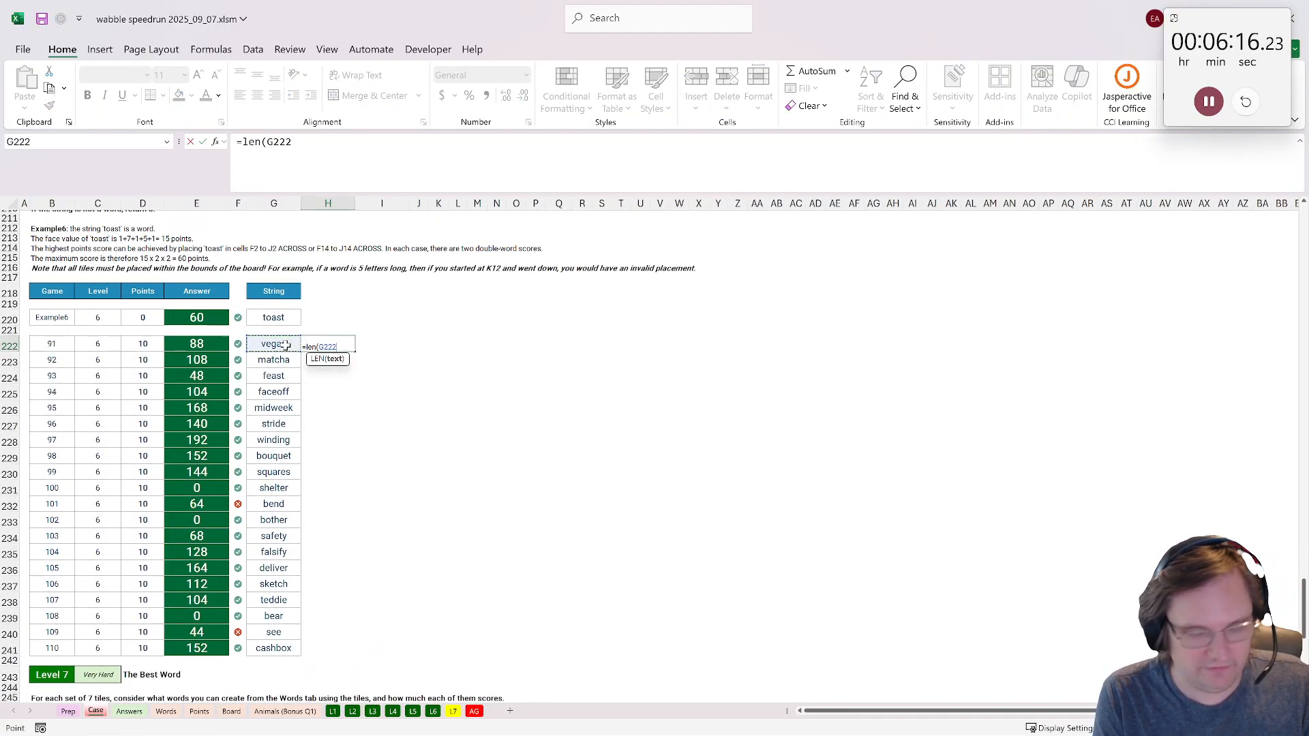
pyautogui.write(')')
pyautogui.hotkey('ctrl', 'Return')
pyautogui.hotkey('ctrl', 'c')
pyautogui.keyDown('shift'); pyautogui.click(326, 647); pyautogui.keyUp('shift')
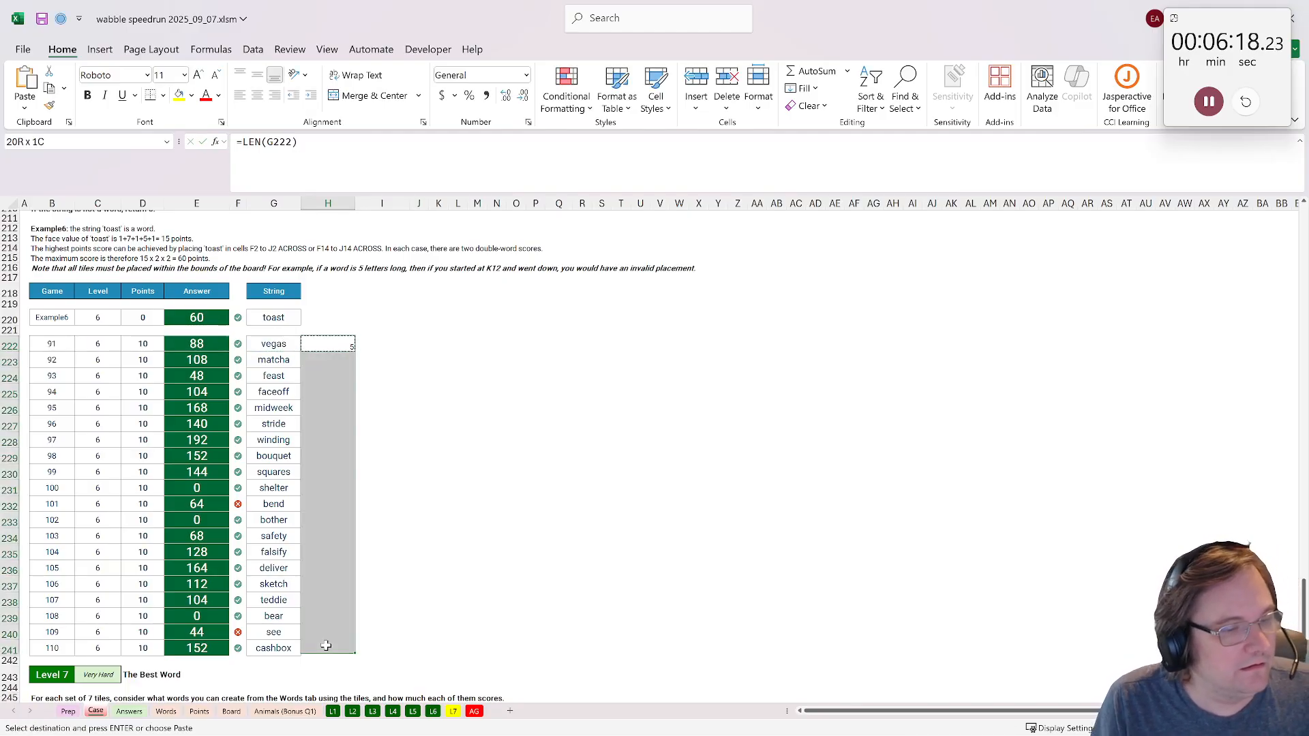
pyautogui.hotkey('ctrl', 'v')
# - Clear the incorrect Level 6 answers for "bend" in E232 and "see" in E240
pyautogui.click(472, 455)
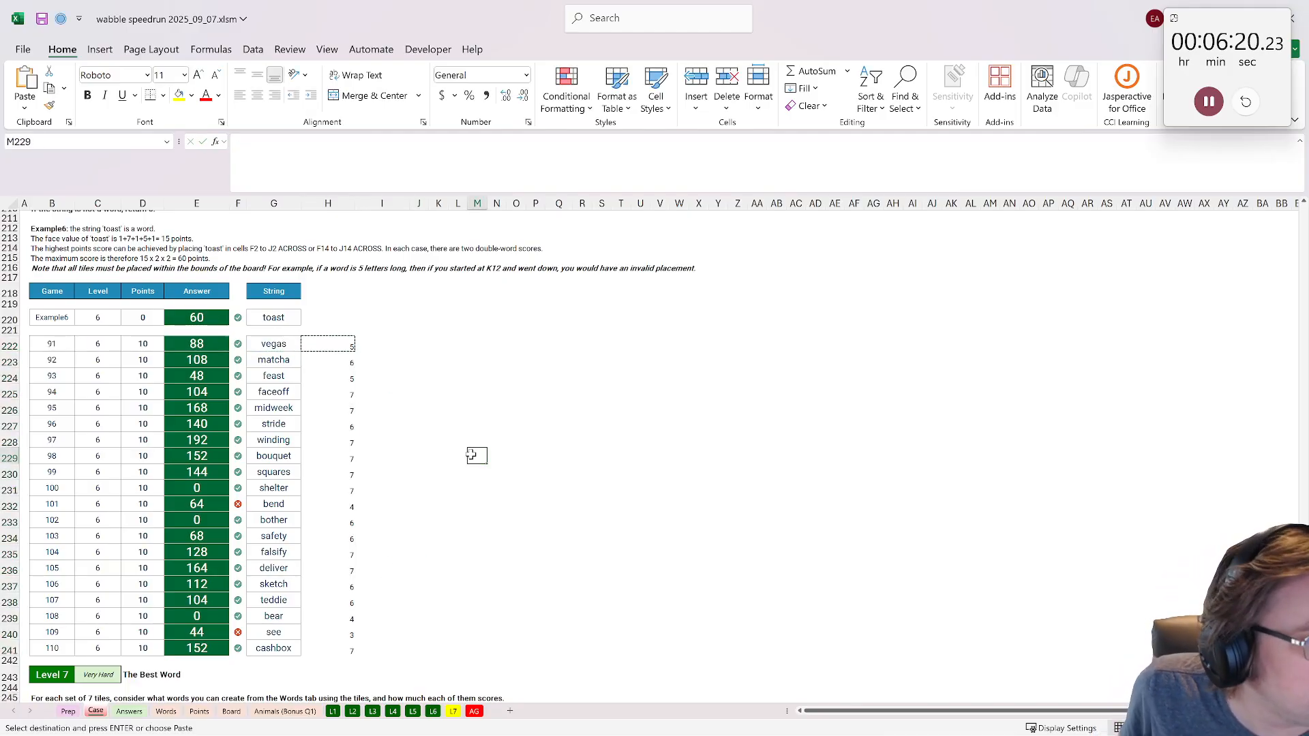
pyautogui.click(238, 504)
pyautogui.click(196, 503)
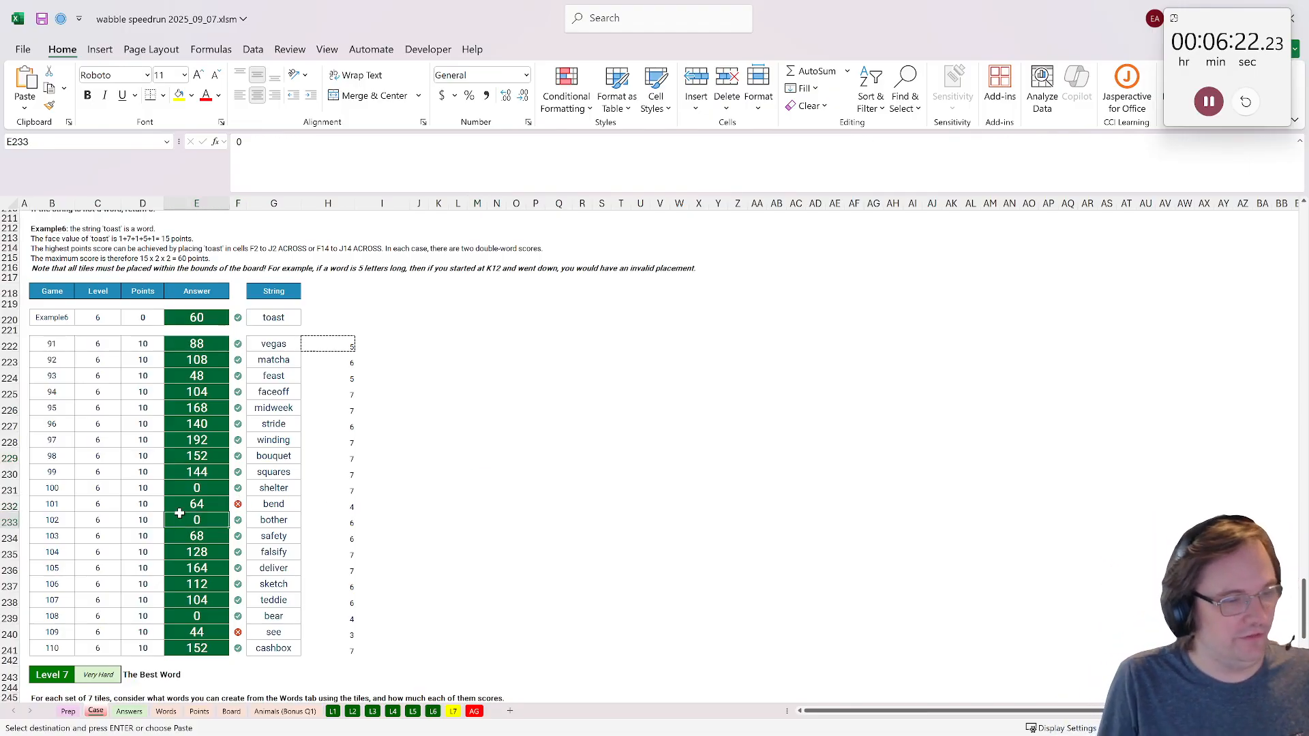
pyautogui.press('Delete')
pyautogui.click(196, 632)
pyautogui.press('Delete')
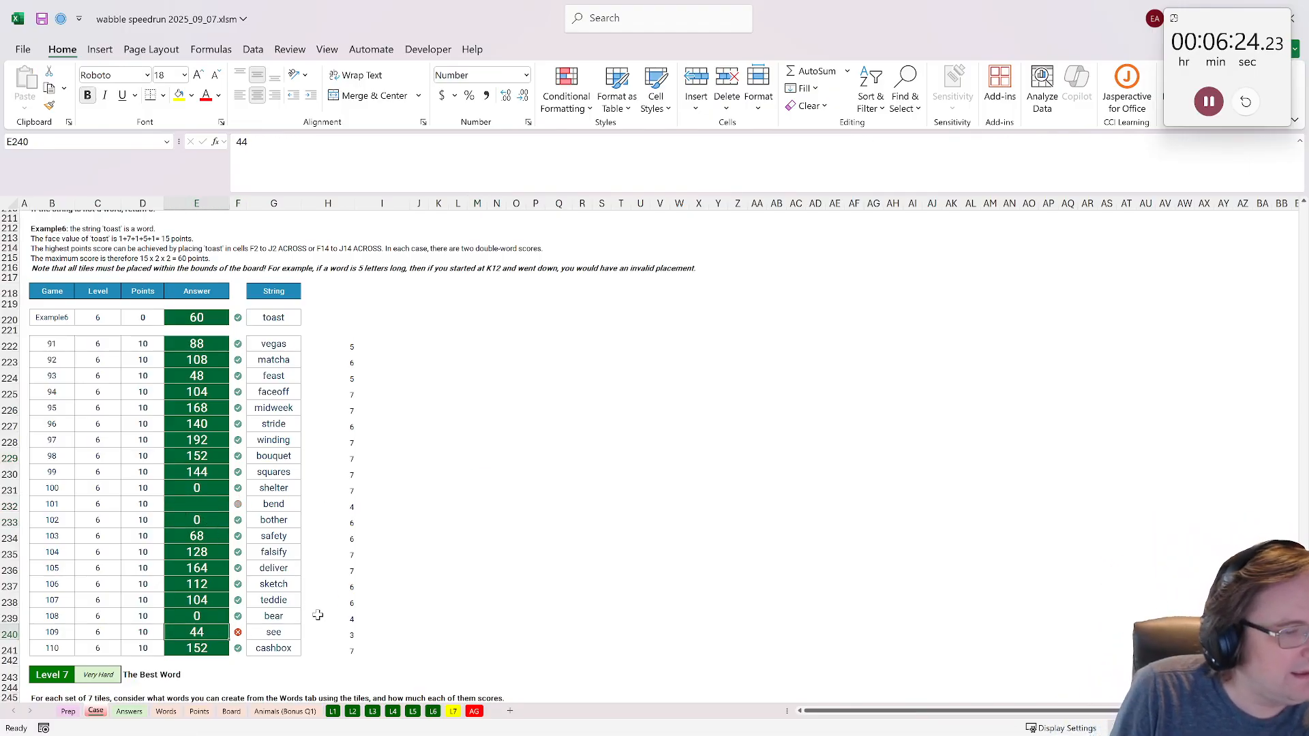
# - Check the four-letter strings "bear" and "bend", and look up the face values of the "bend" tiles on the Points sheet
pyautogui.click(477, 552)
pyautogui.moveTo(269, 617); pyautogui.dragTo(347, 616)
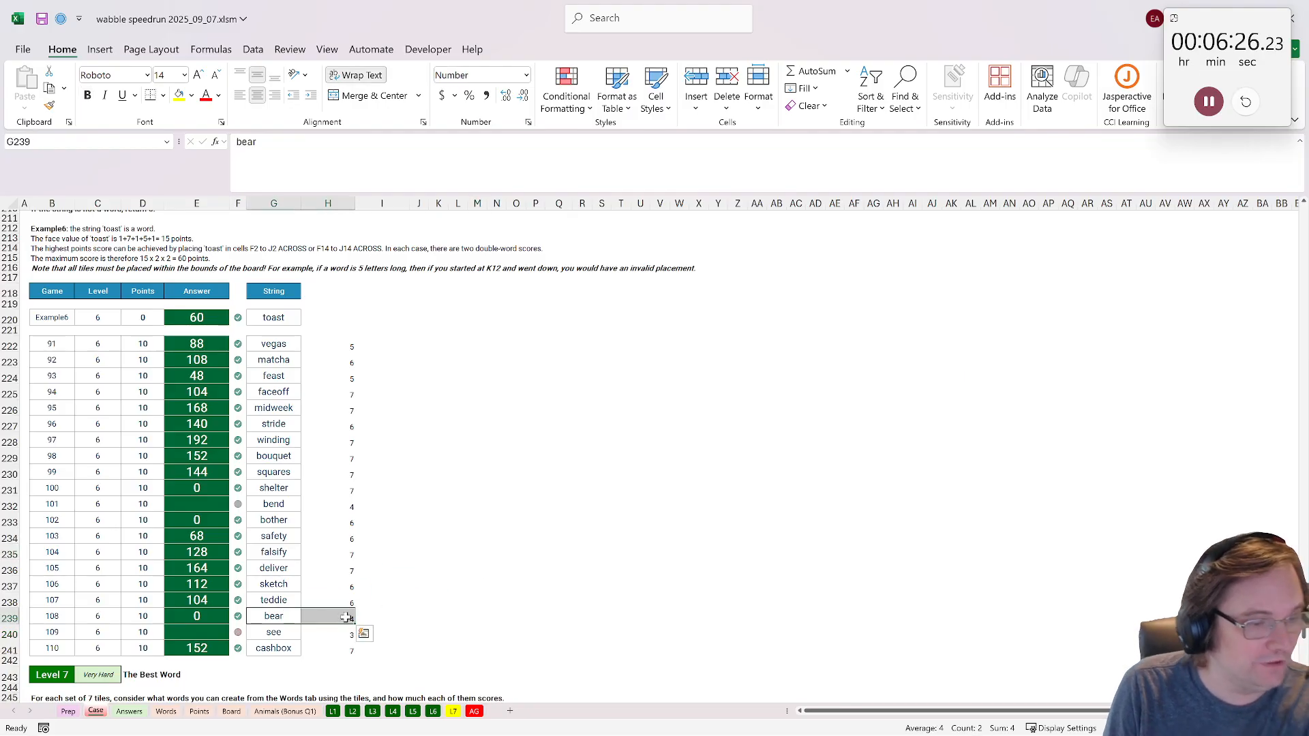
pyautogui.click(215, 617)
pyautogui.click(219, 504)
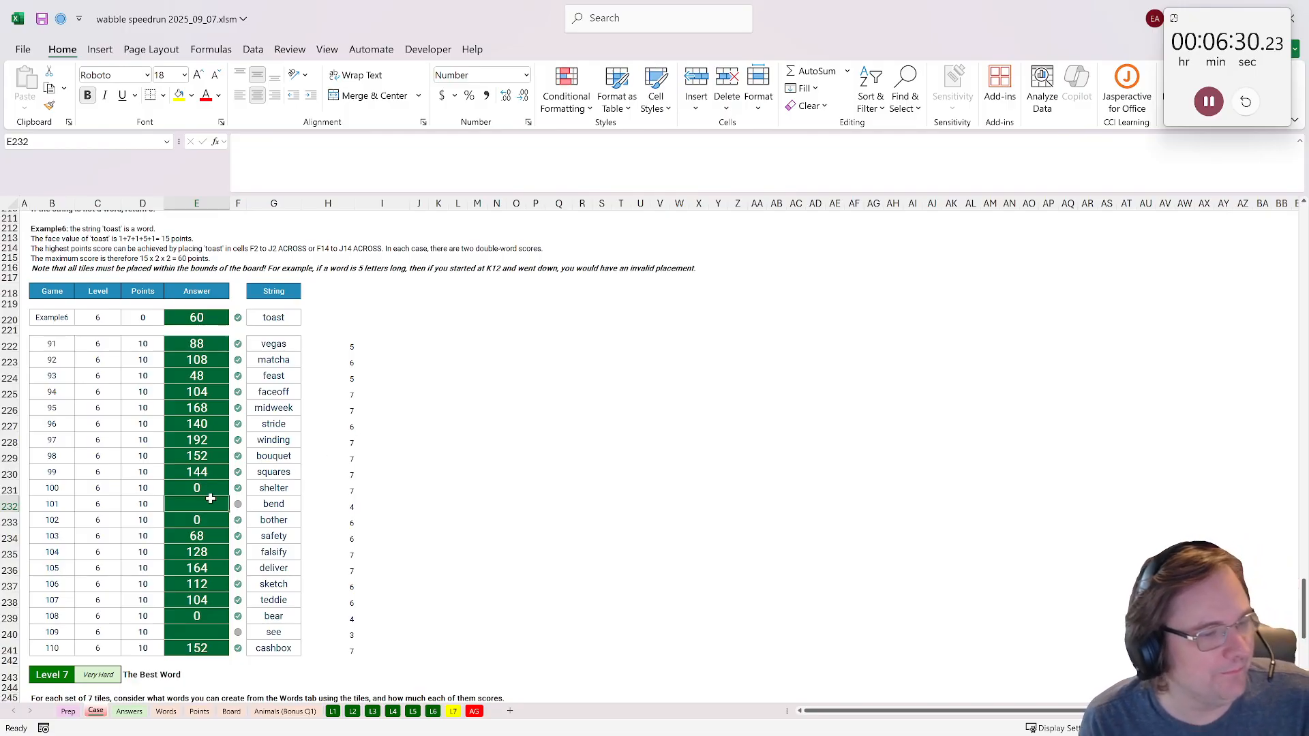
pyautogui.click(263, 506)
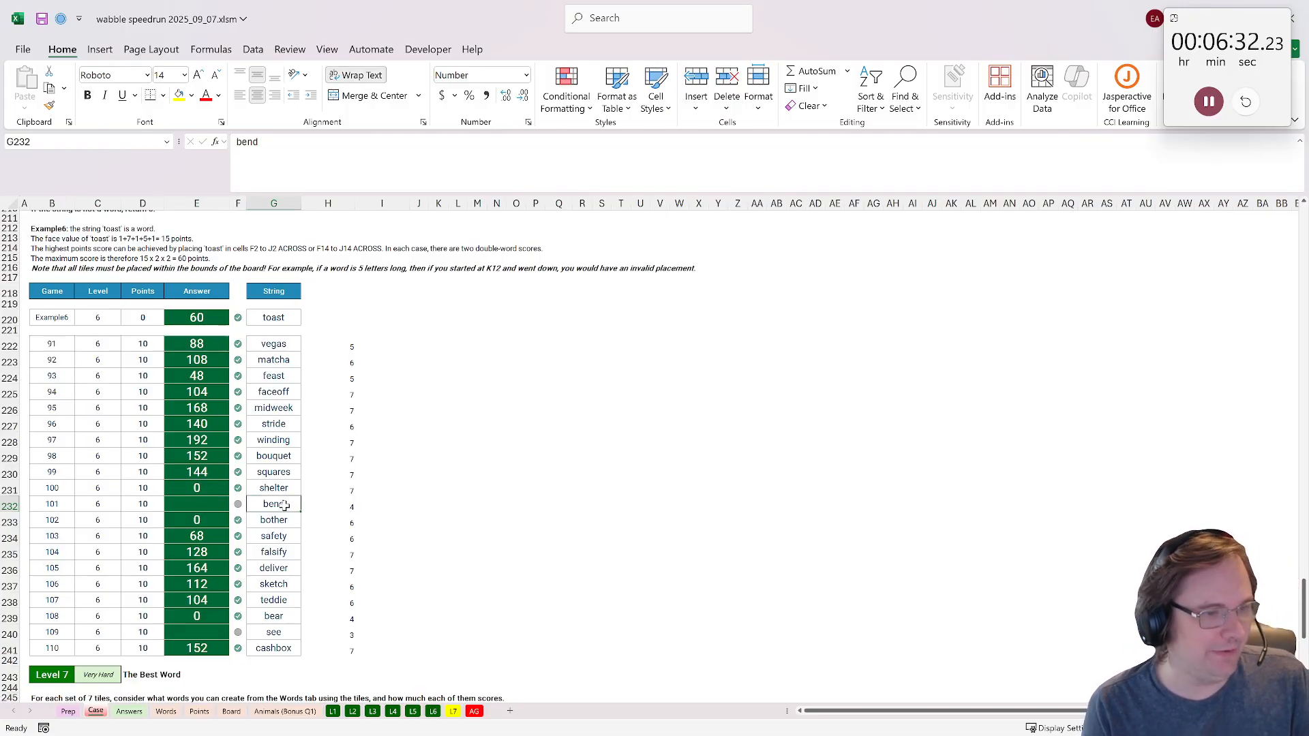
pyautogui.click(166, 712)
pyautogui.scroll(-1, 93, 447)
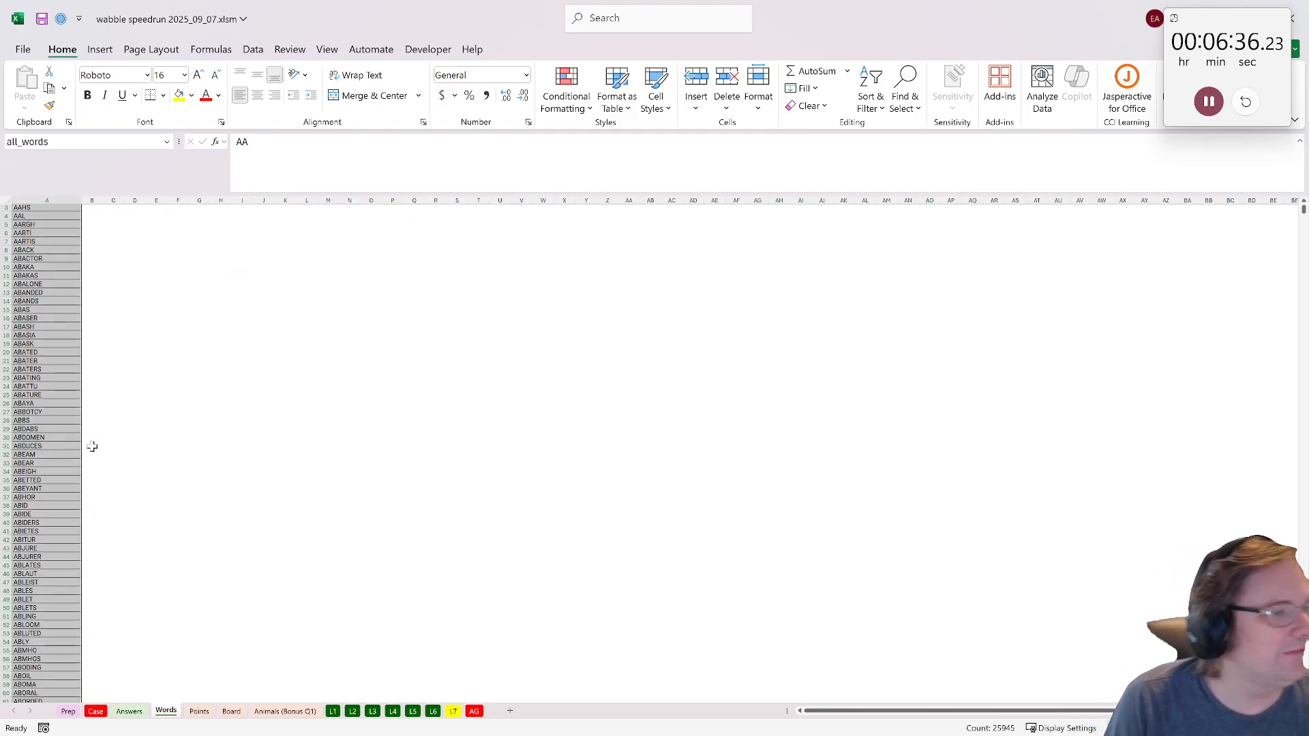
pyautogui.click(199, 712)
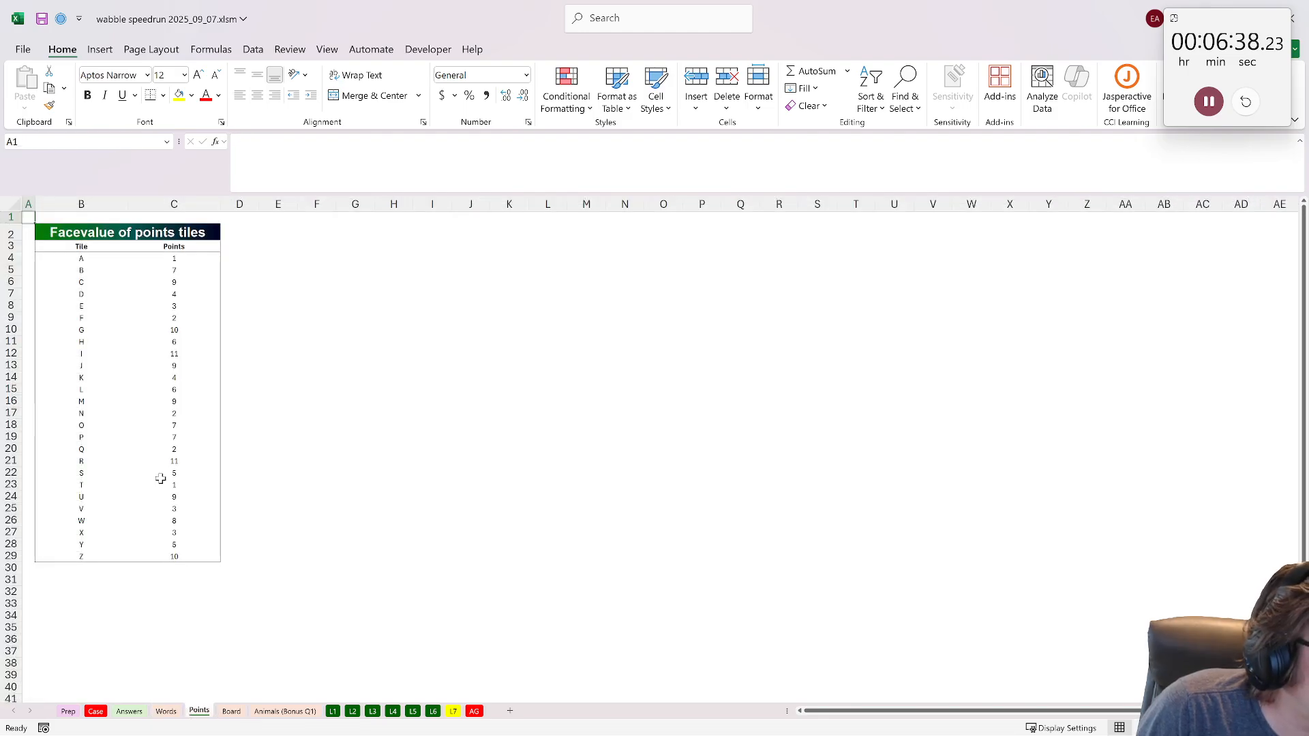
pyautogui.moveTo(85, 270); pyautogui.dragTo(171, 274)
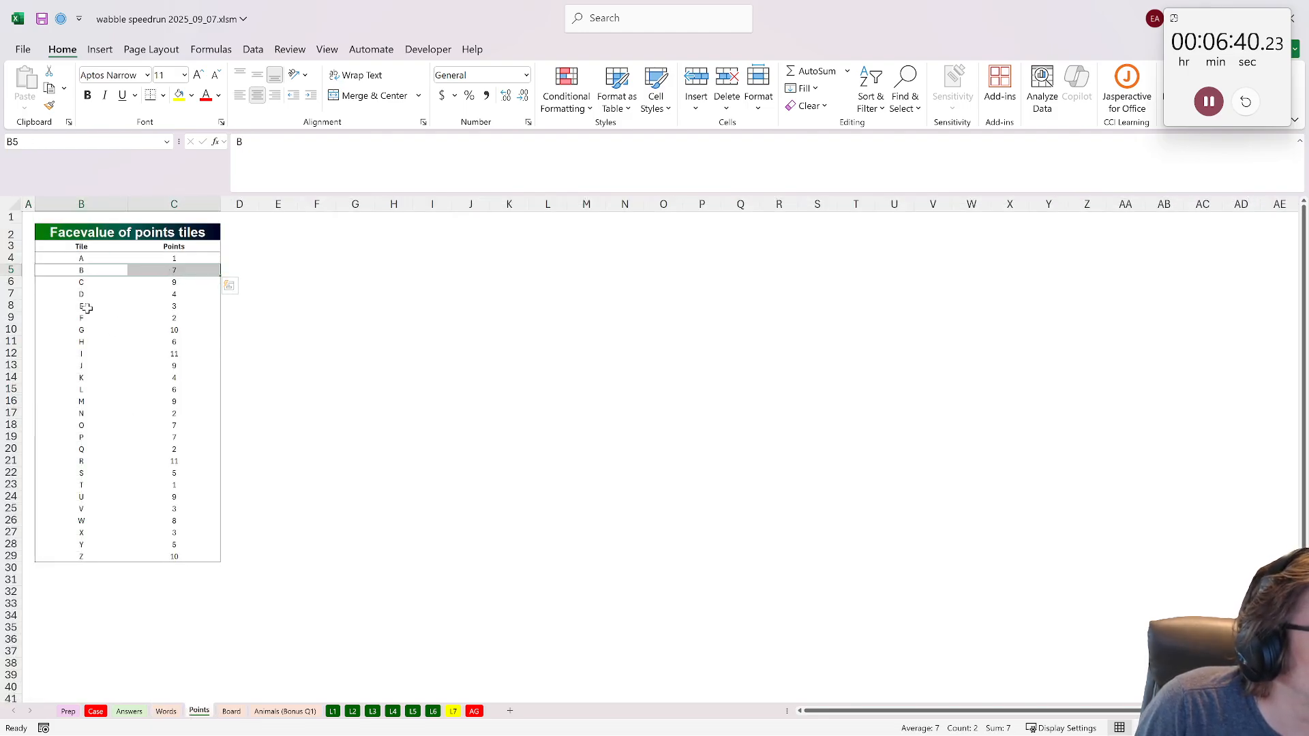
pyautogui.moveTo(85, 295); pyautogui.dragTo(100, 270)
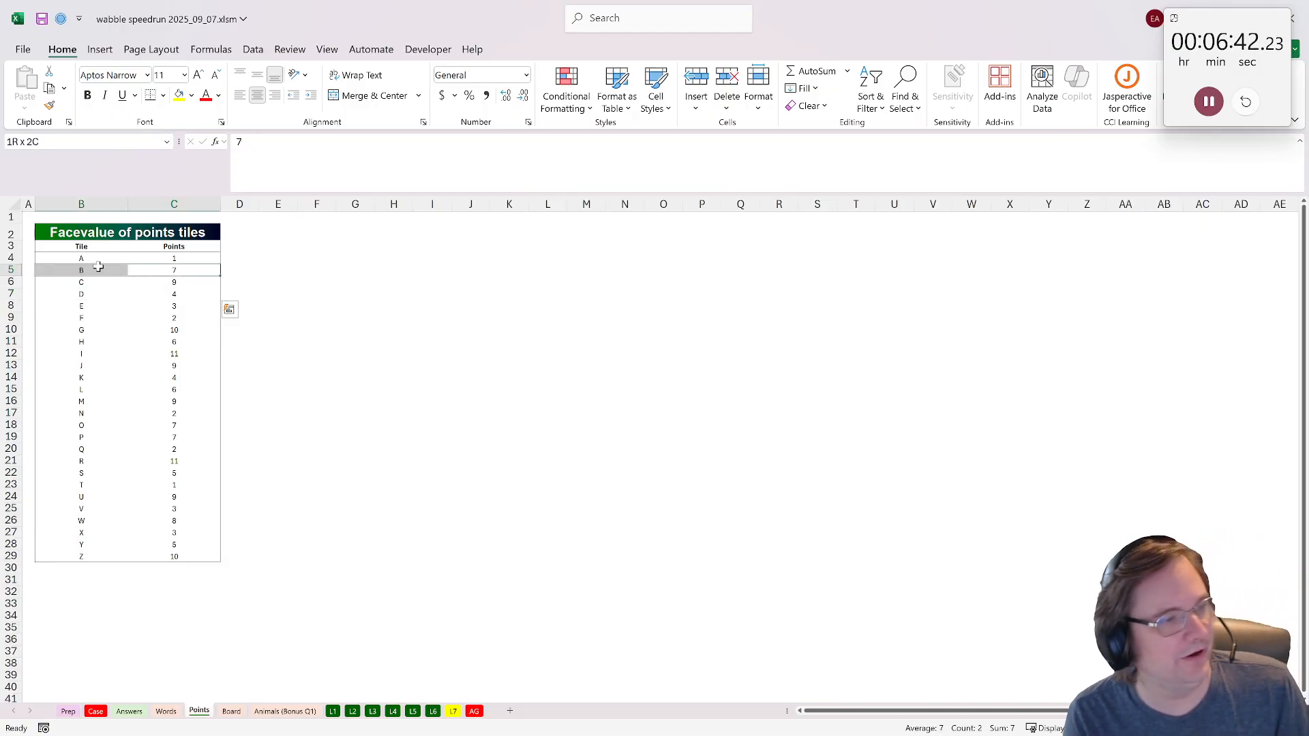
pyautogui.click(175, 270)
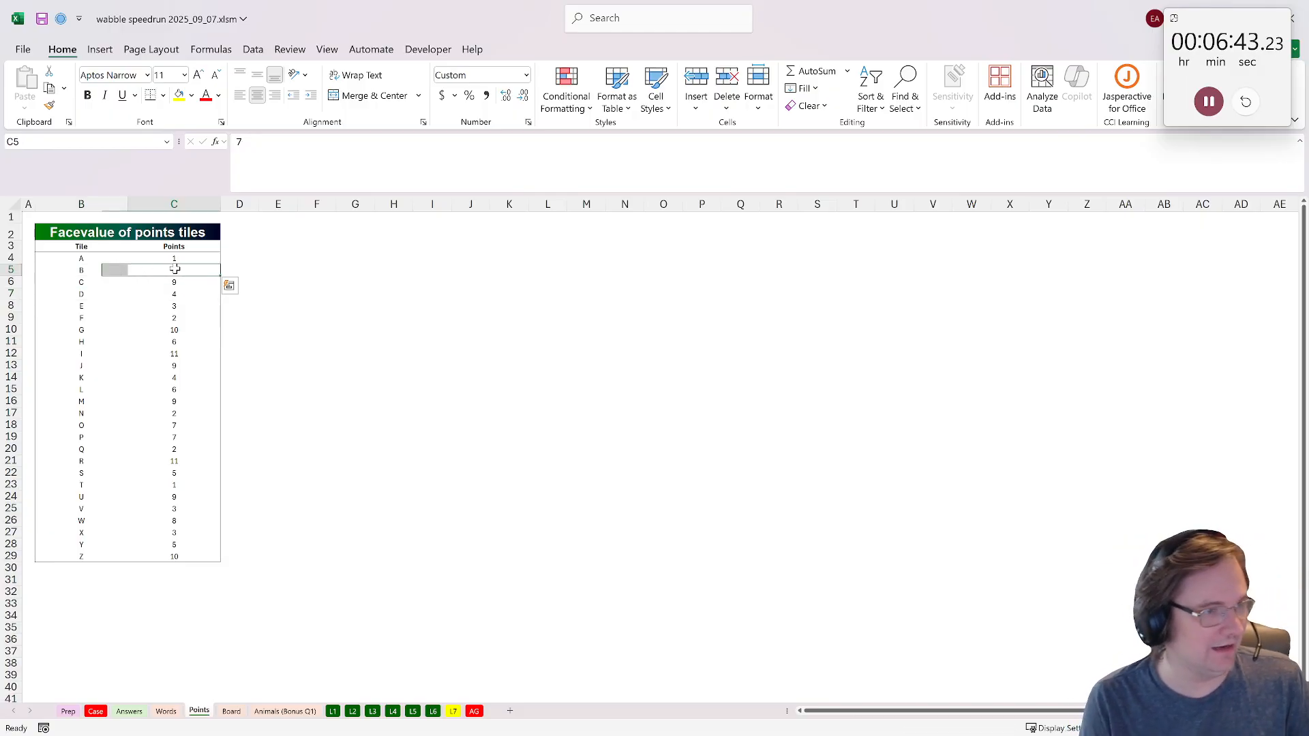
# - Enter the doubled B tile value, 14, in F7 of the Points sheet
pyautogui.click(331, 296)
pyautogui.write('14')
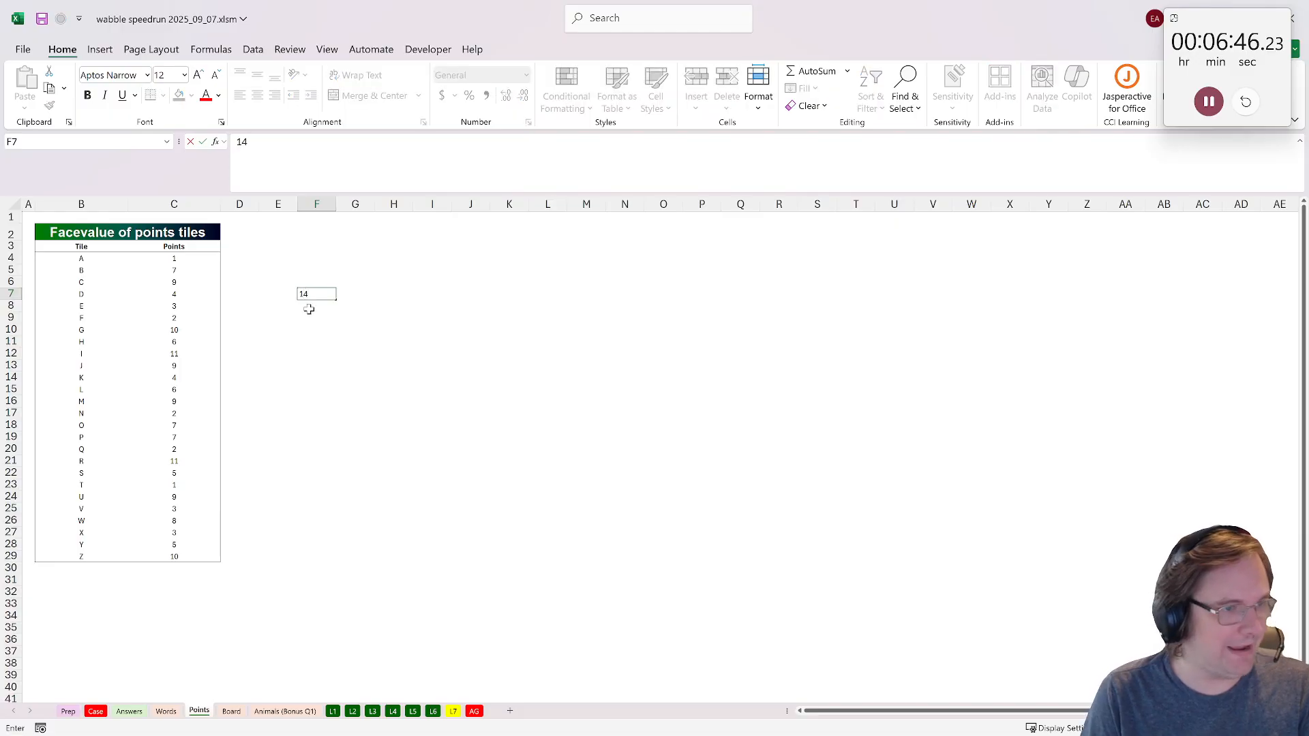
pyautogui.press('Return')
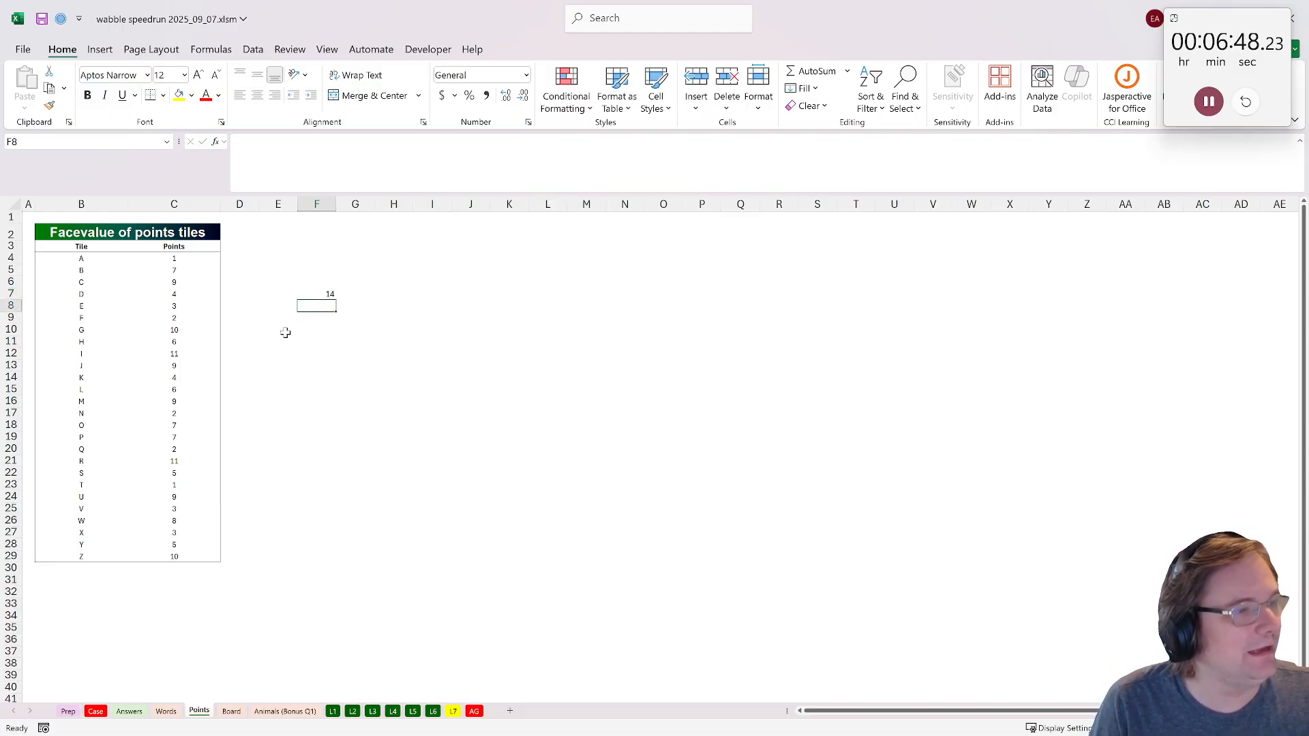
pyautogui.write('3')
pyautogui.press('Return')
pyautogui.write('1')
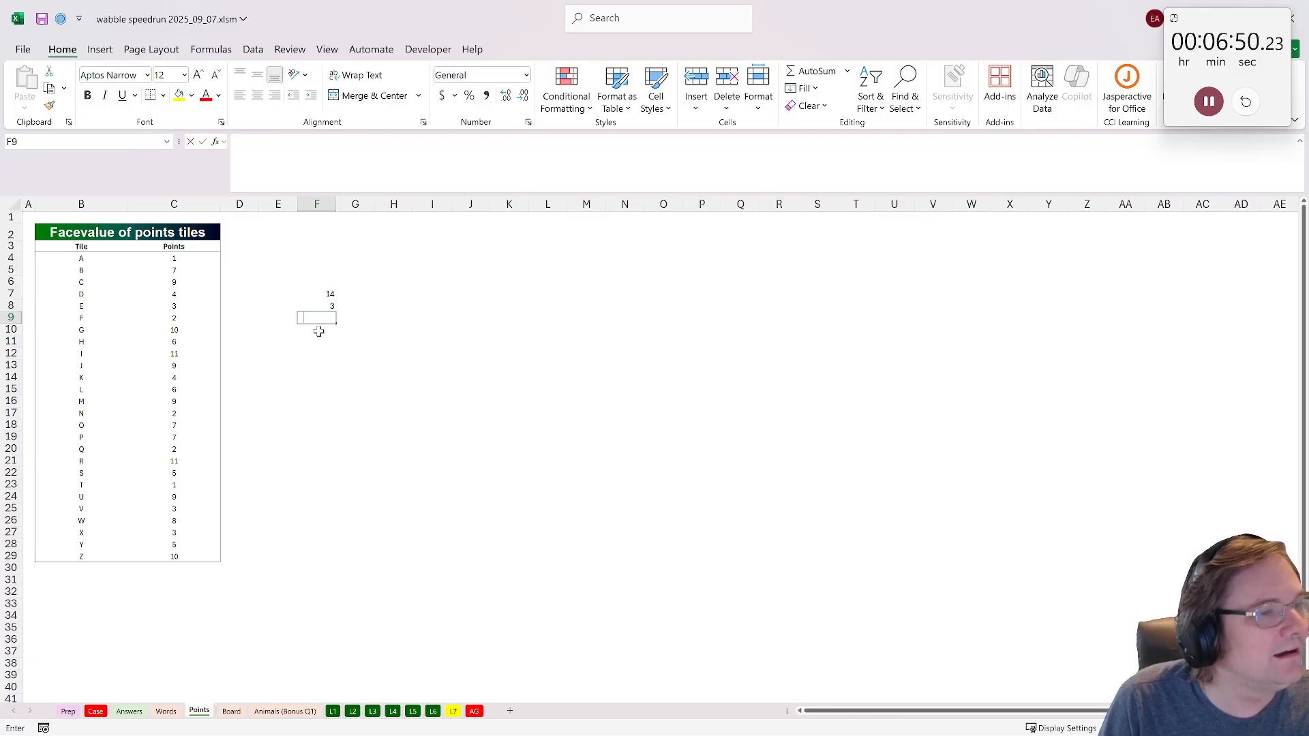
pyautogui.press('Return')
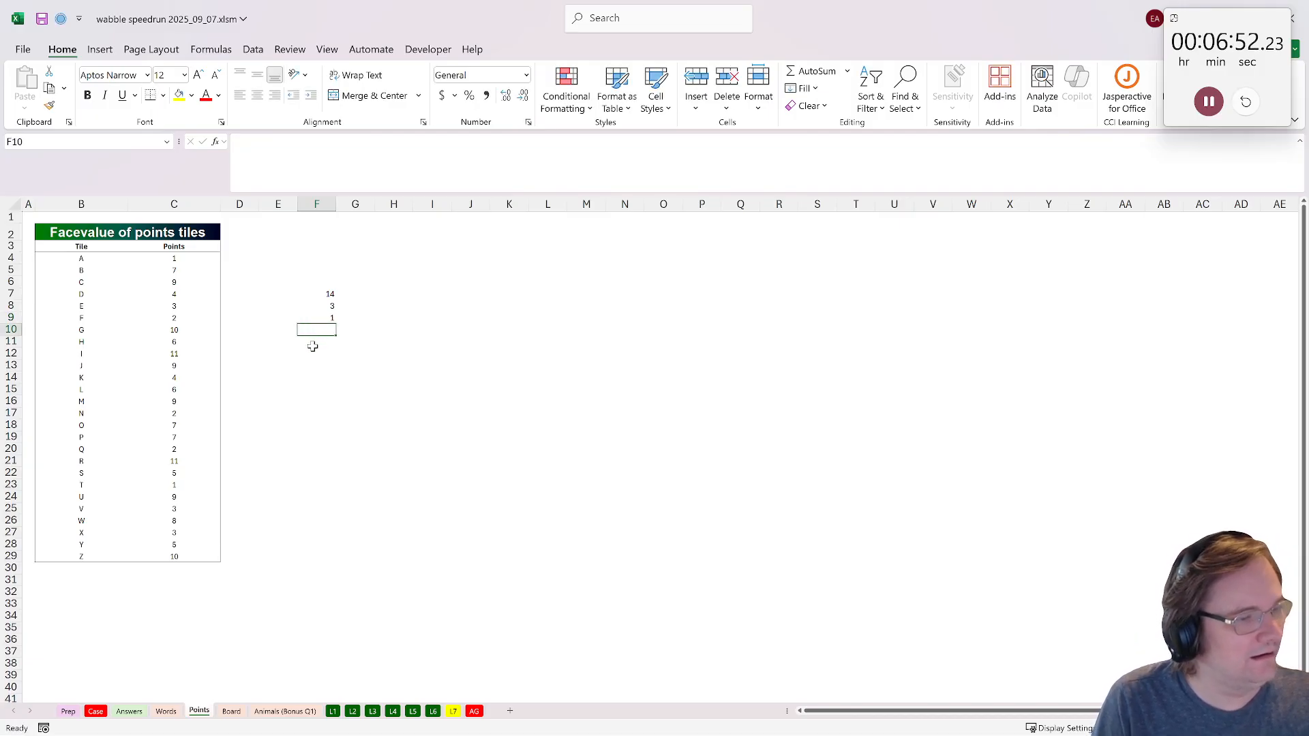
pyautogui.write('11')
pyautogui.press('Return')
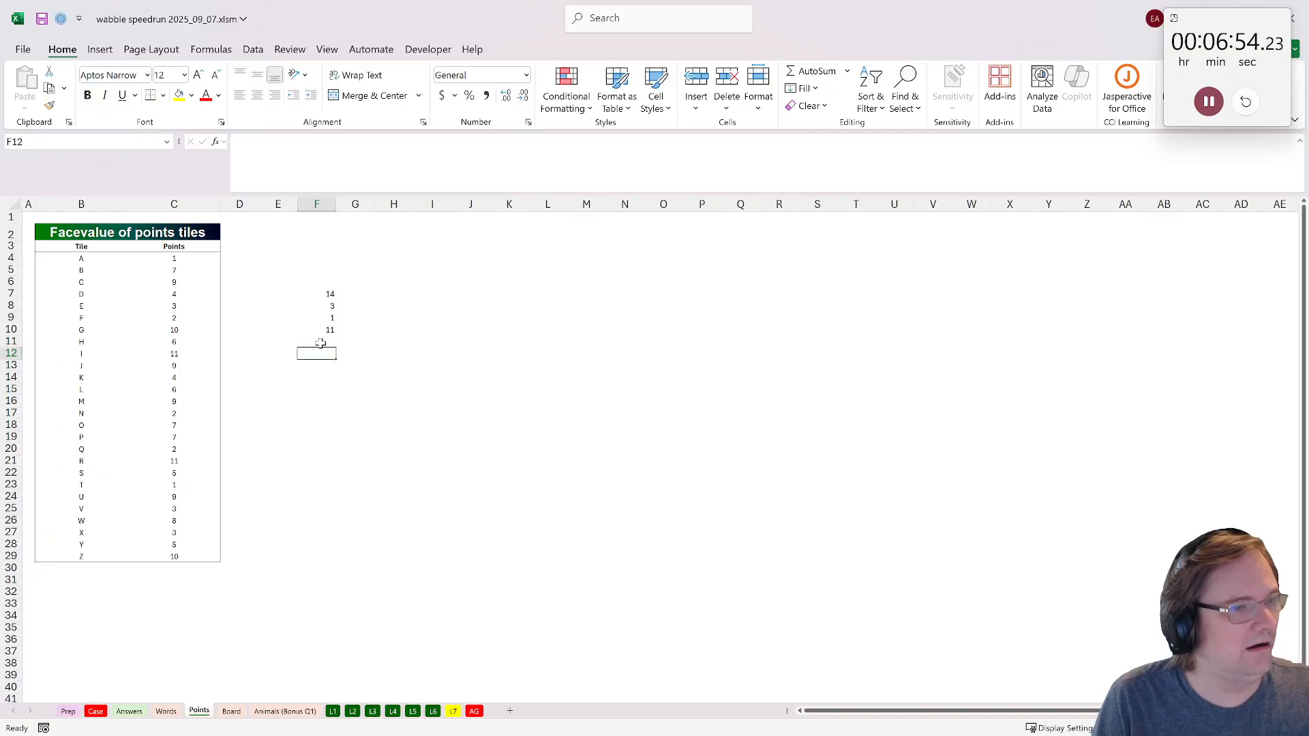
pyautogui.press('Up')
pyautogui.click(104, 711)
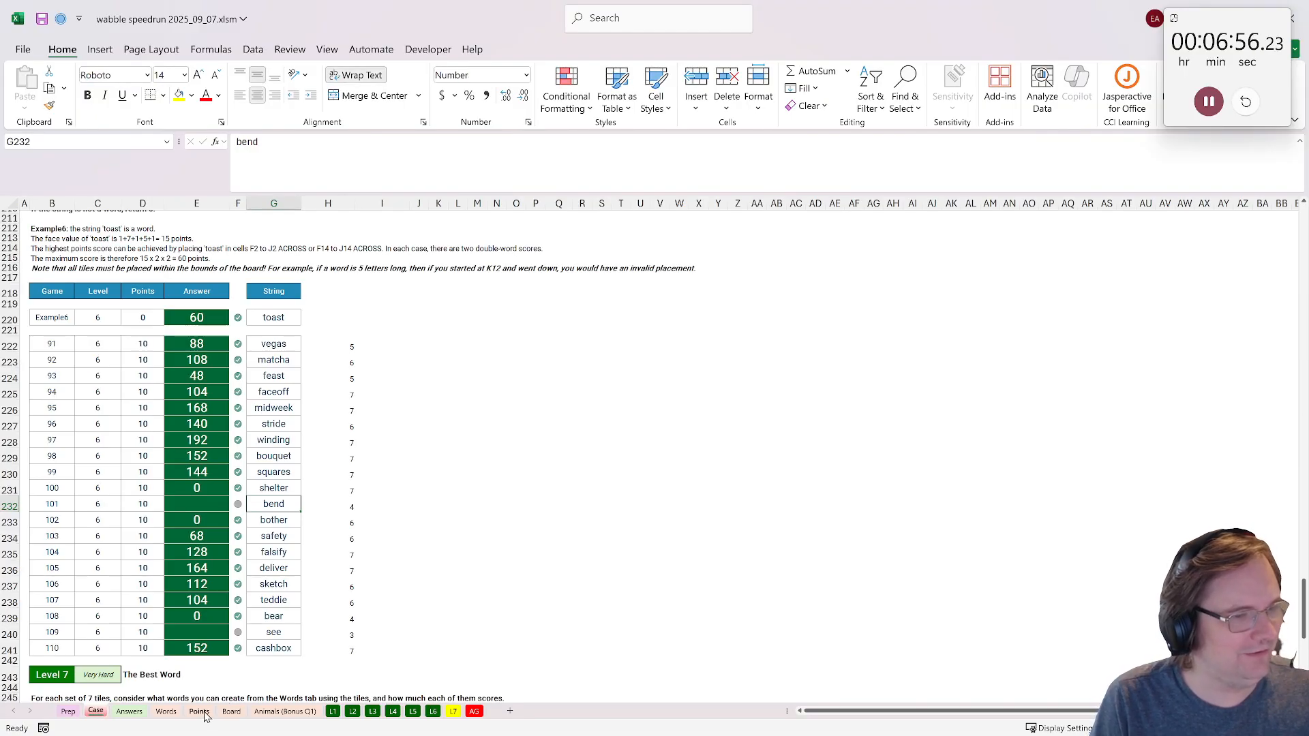
pyautogui.click(199, 711)
pyautogui.moveTo(317, 305); pyautogui.dragTo(319, 333)
pyautogui.press('Delete')
# - Enter 3, 2 and 4 in F8:F10 for the other "bend" letters and select F7:F10 to check the sum
pyautogui.click(319, 306)
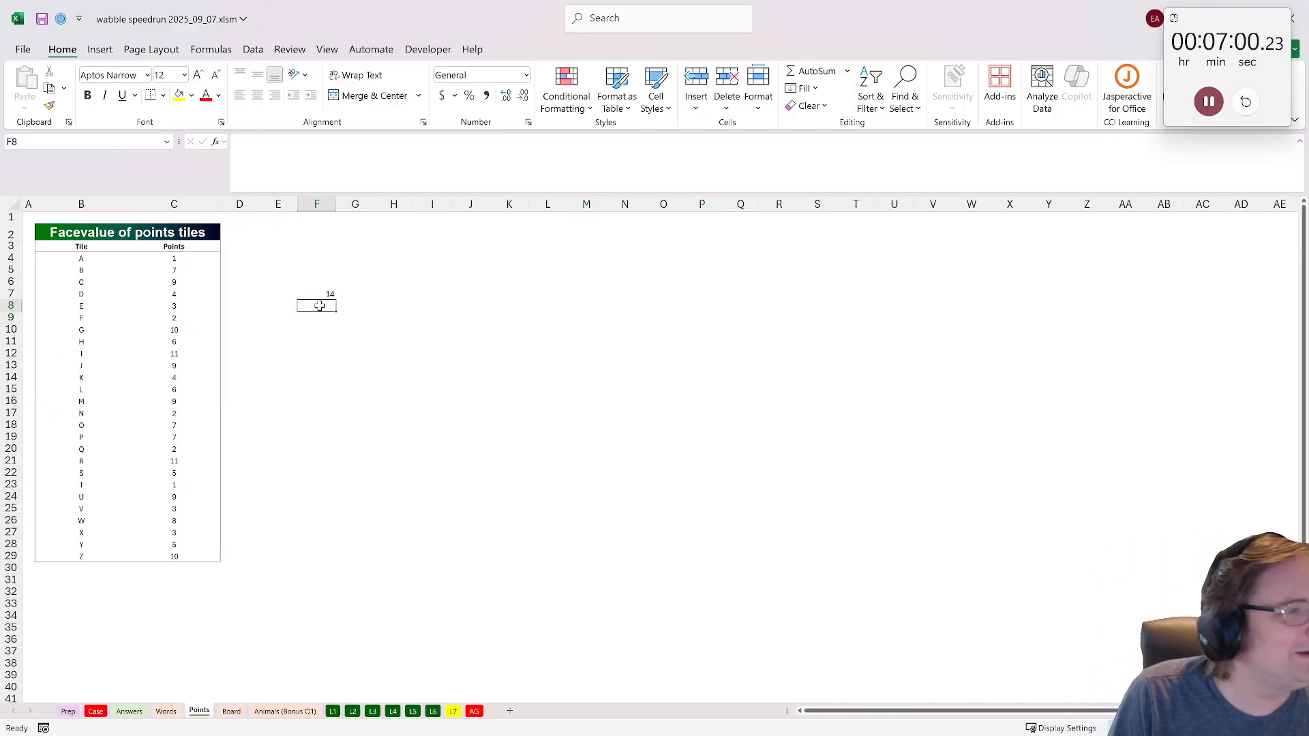
pyautogui.write('3')
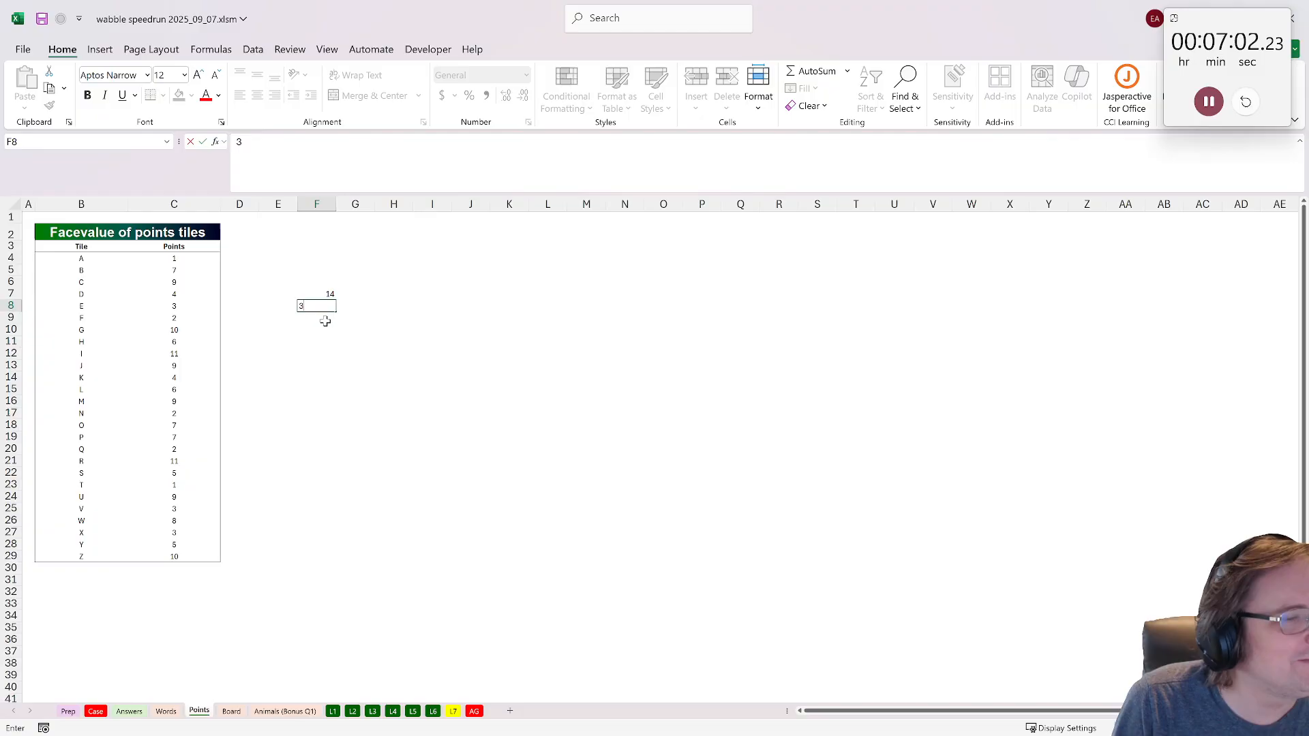
pyautogui.press('Return')
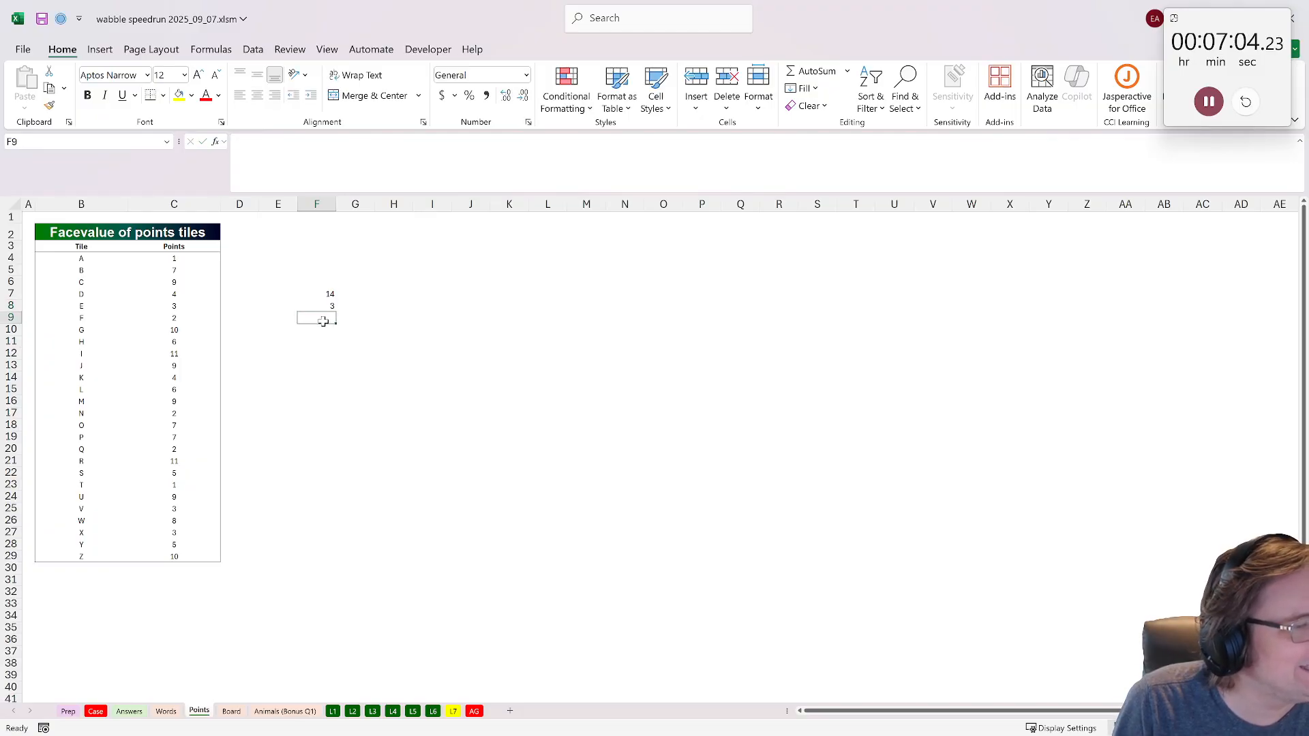
pyautogui.write('2')
pyautogui.press('Return')
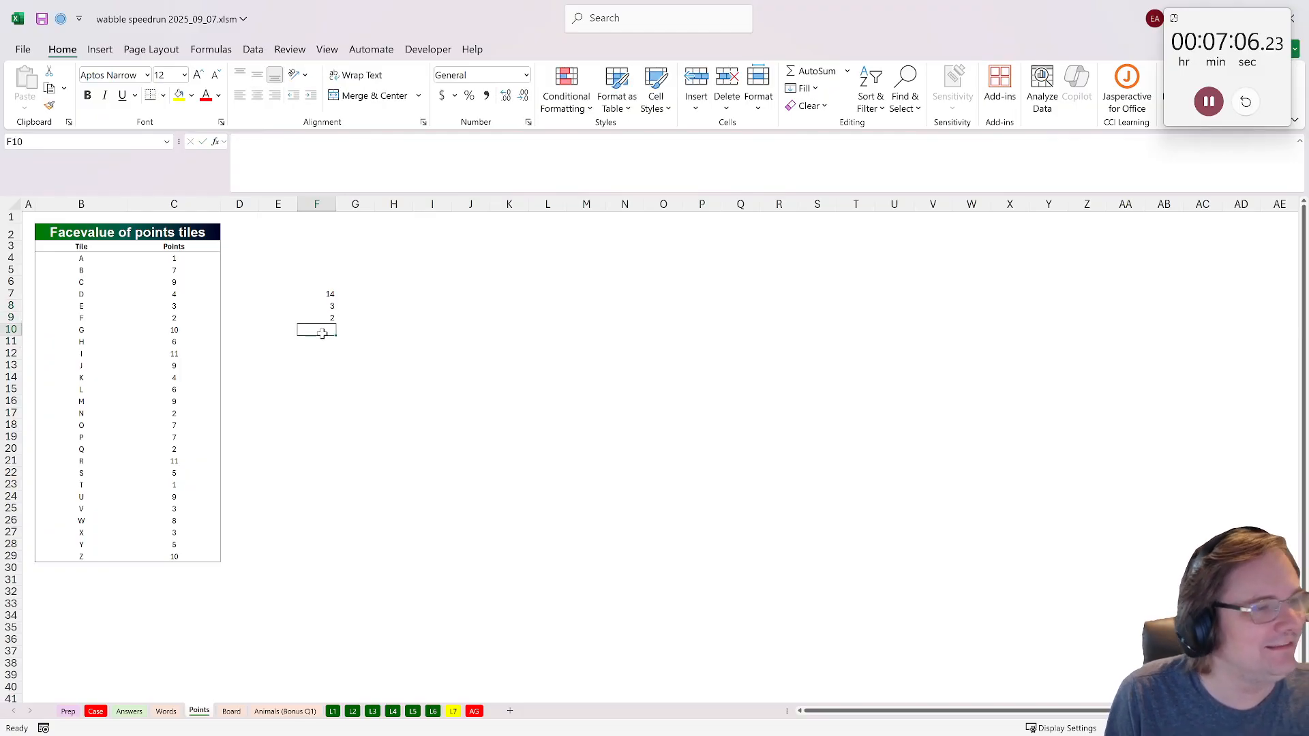
pyautogui.write('4')
pyautogui.press('Return')
pyautogui.moveTo(321, 295); pyautogui.dragTo(322, 326)
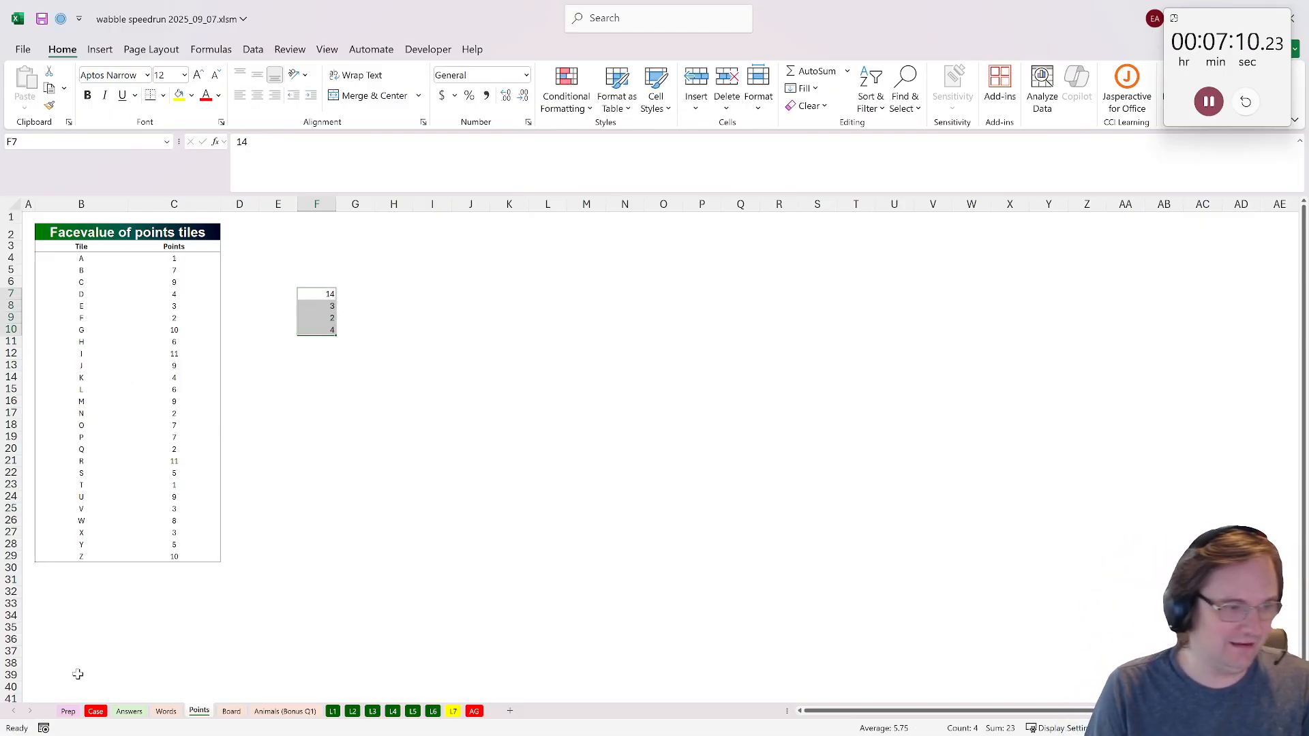
# - Enter 46 as the Level 6 answer for "bend" in E232 of the Case sheet
pyautogui.click(96, 712)
pyautogui.press('Left')
pyautogui.press('Left')
pyautogui.press('Down')
pyautogui.press('Down')
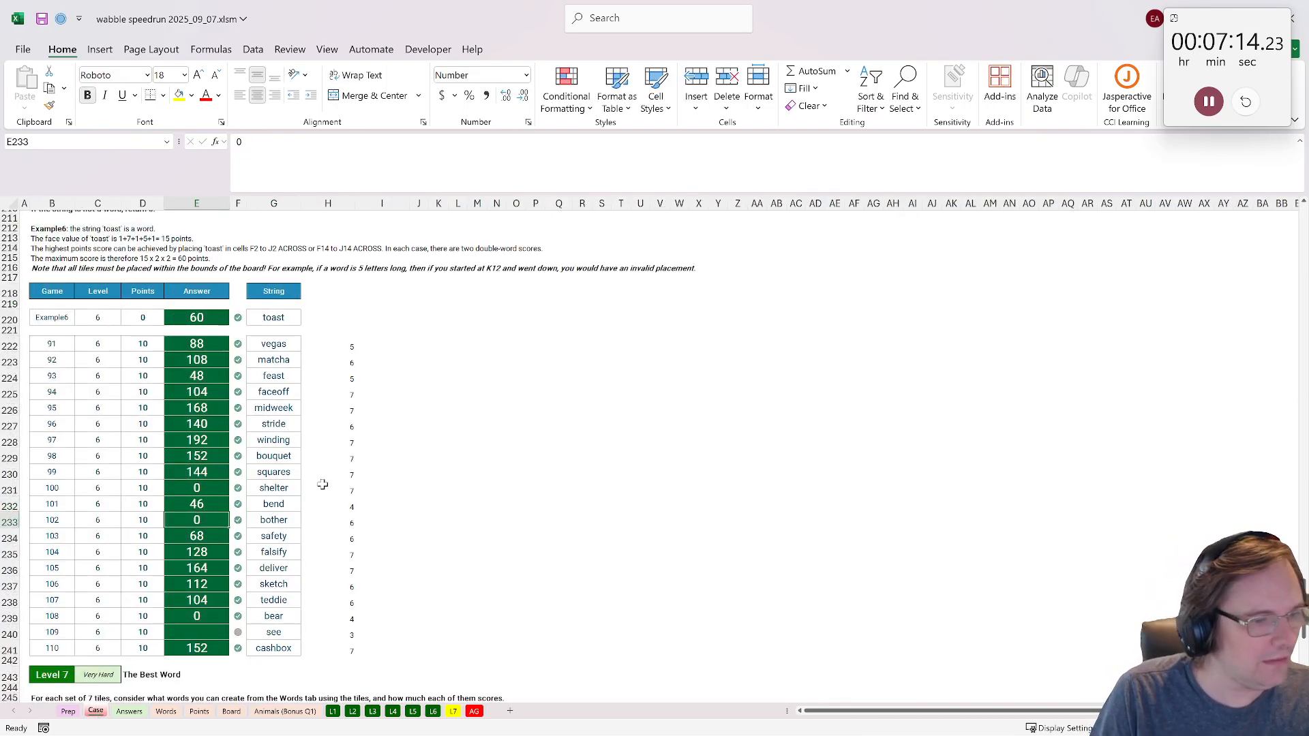
# - Check the Level 6 string "see" and look up the face values of its S and E tiles on the Points sheet
pyautogui.click(436, 501)
pyautogui.click(274, 632)
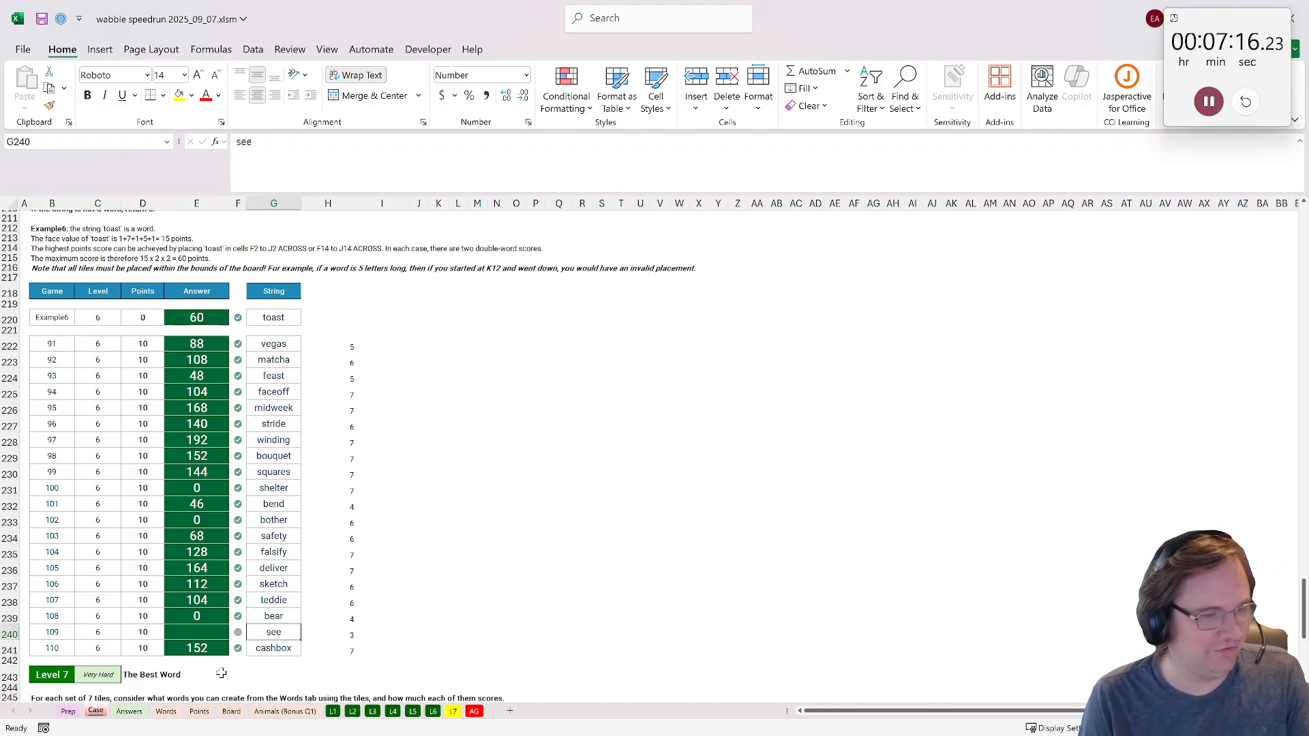
pyautogui.click(166, 712)
pyautogui.click(201, 712)
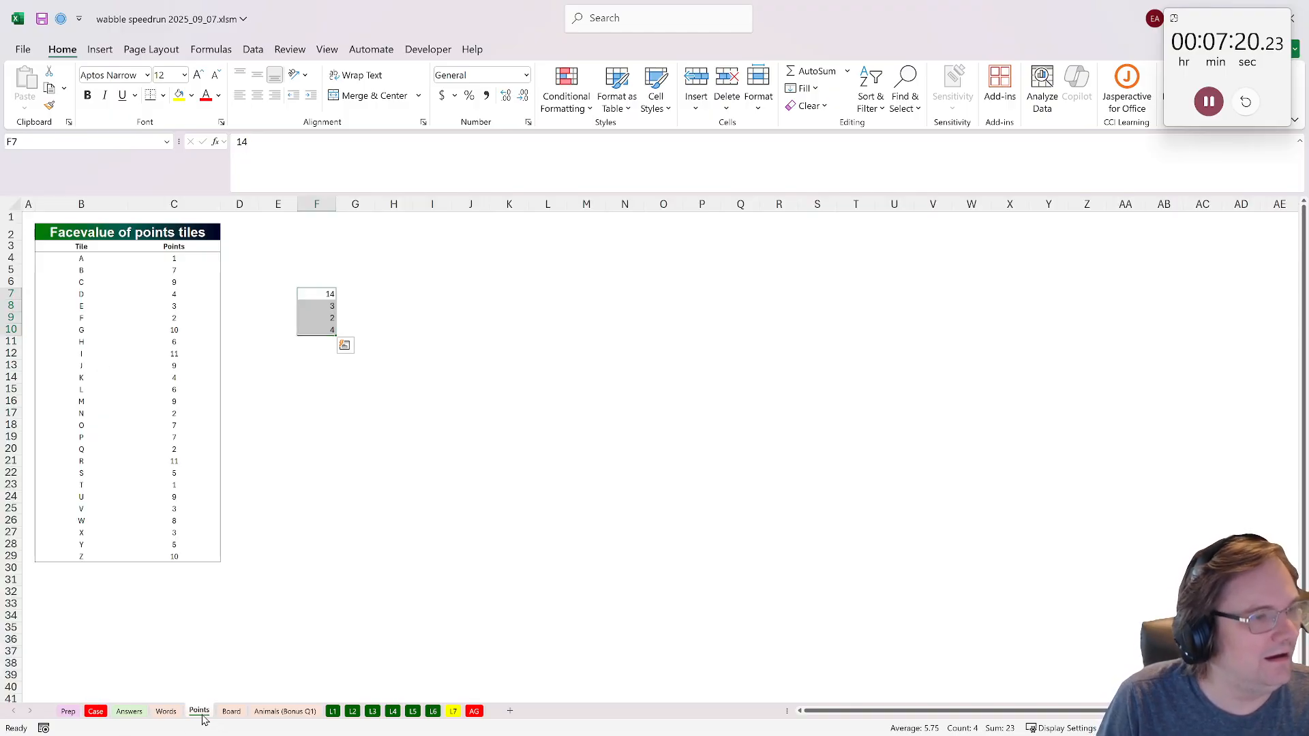
pyautogui.click(73, 472)
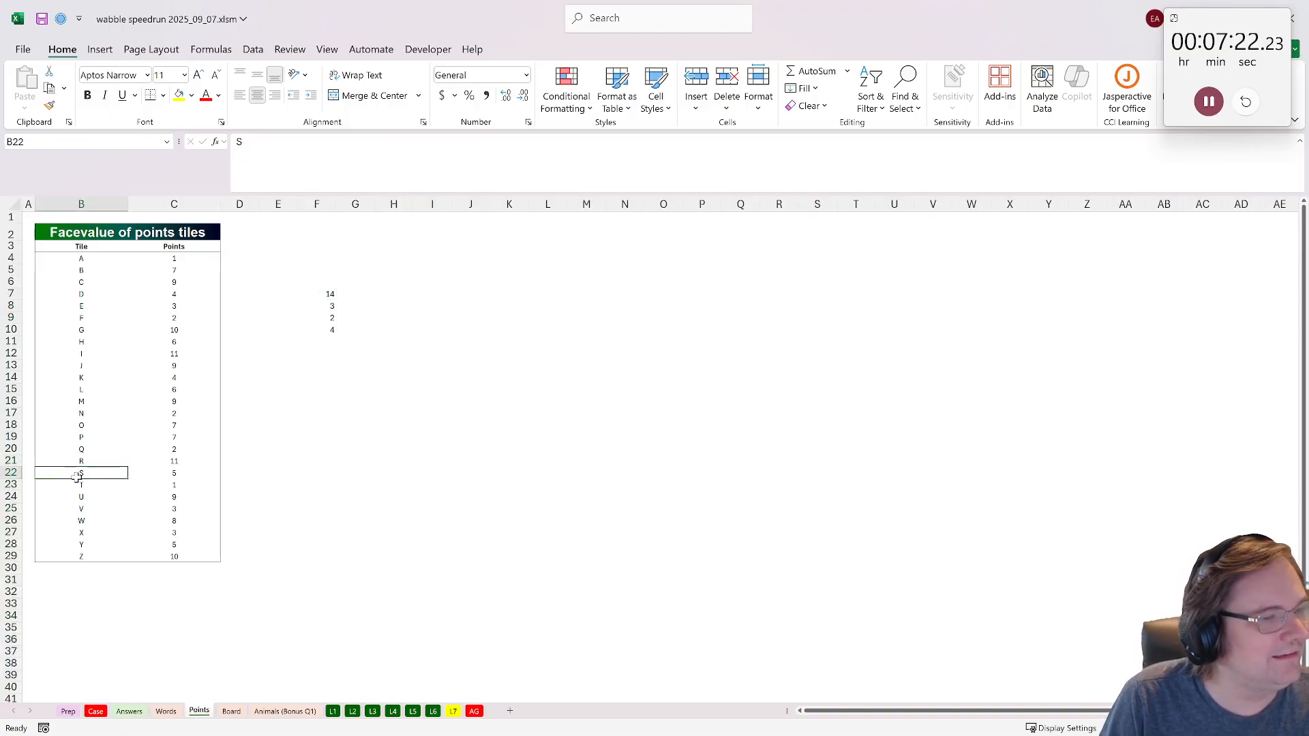
pyautogui.moveTo(75, 473); pyautogui.dragTo(168, 479)
pyautogui.moveTo(75, 306); pyautogui.dragTo(167, 307)
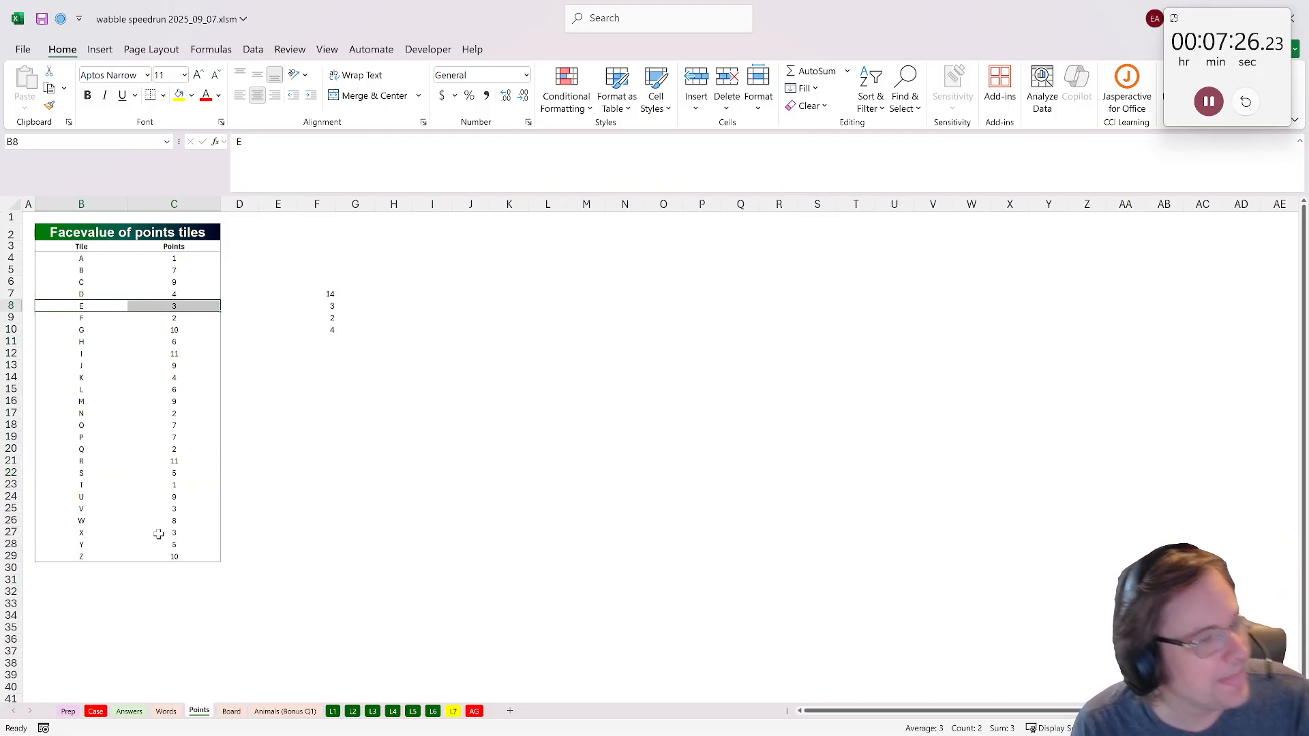
pyautogui.click(173, 471)
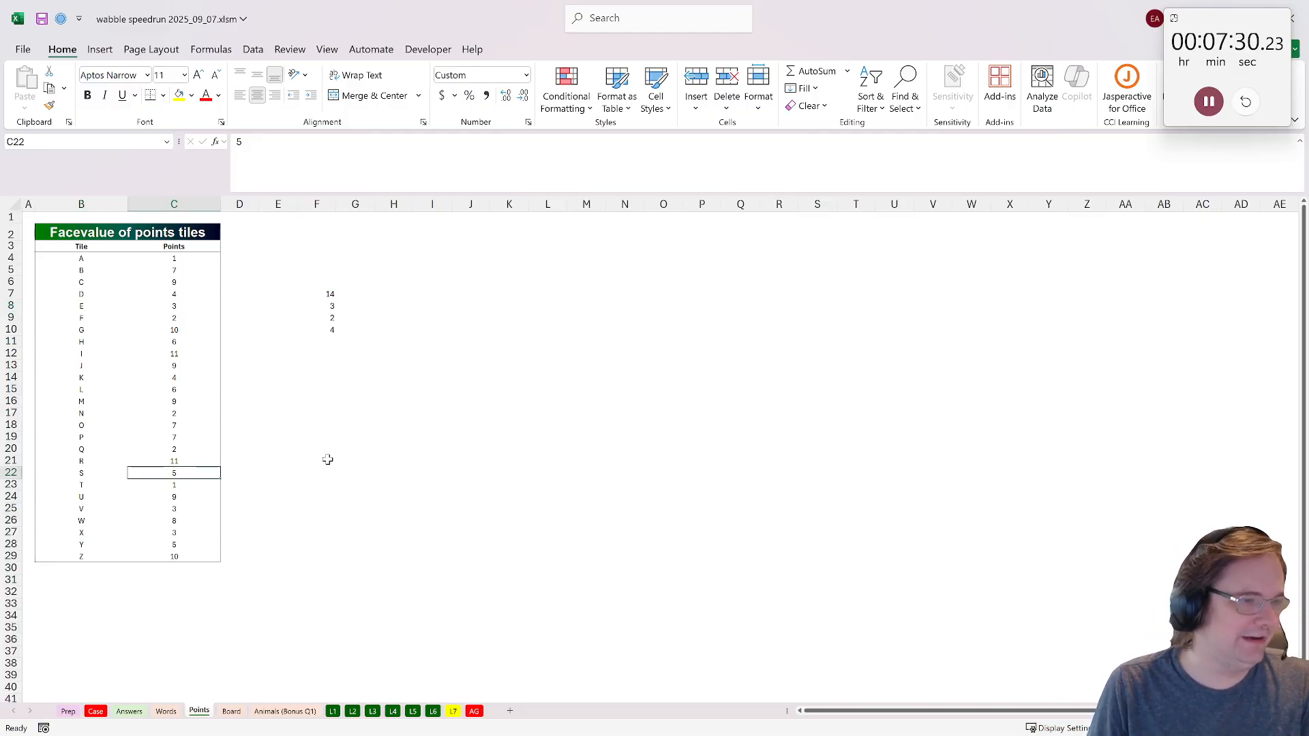
# - Go to Level 7 on the Case sheet and examine its instructions and the tile sets in G257:G276
pyautogui.click(95, 712)
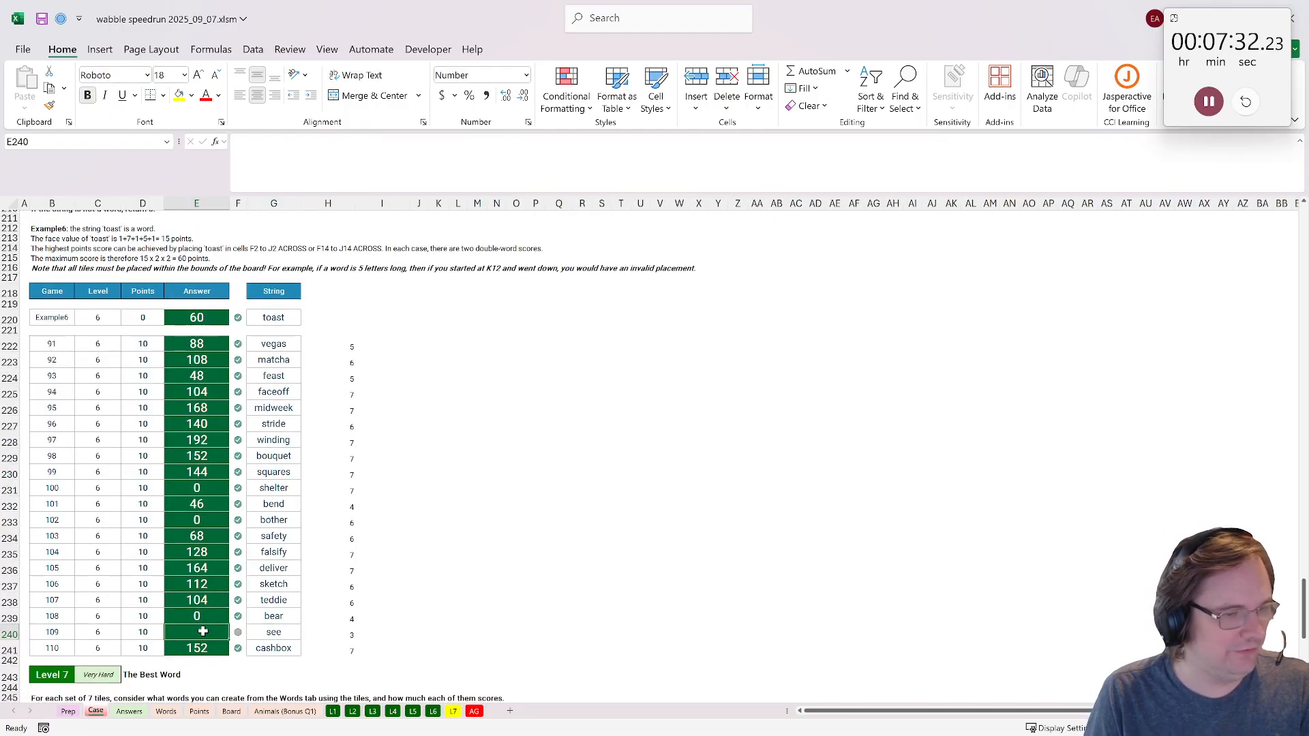
pyautogui.click(392, 585)
pyautogui.scroll(-11, 212, 520)
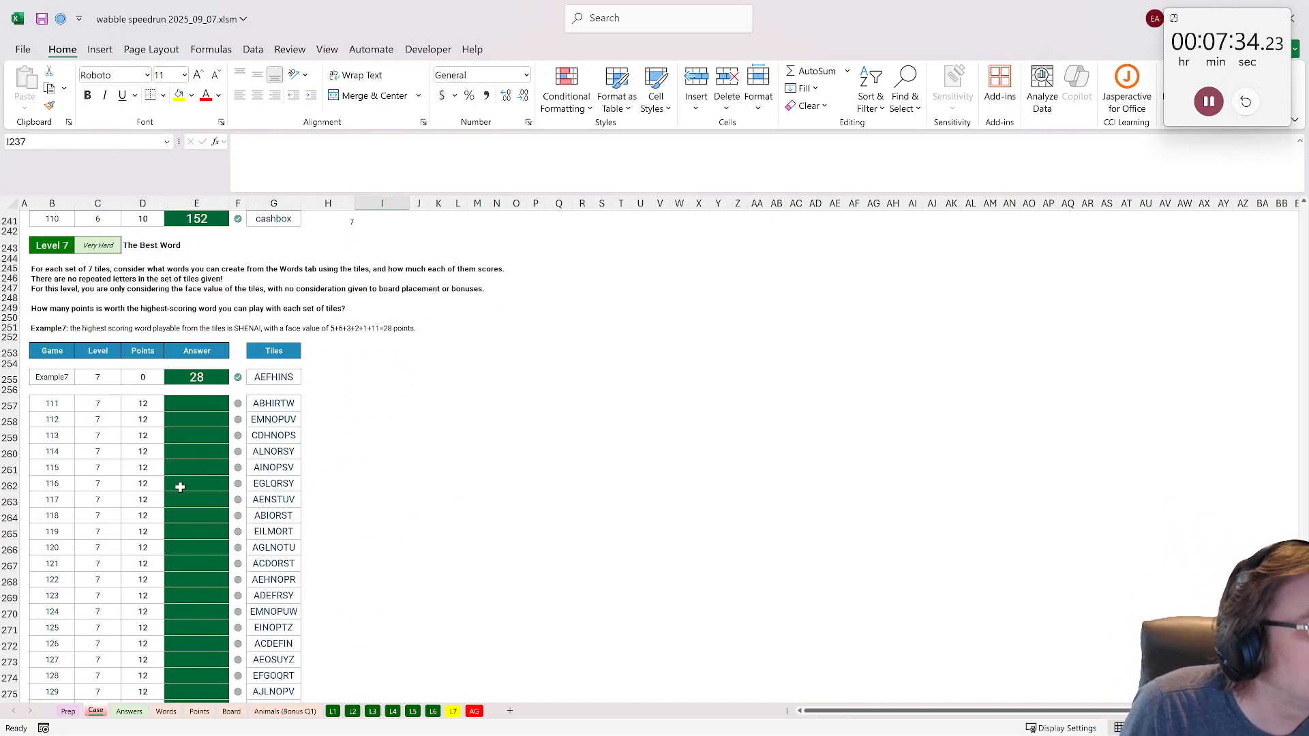
pyautogui.scroll(3, 180, 493)
pyautogui.scroll(-3, 180, 494)
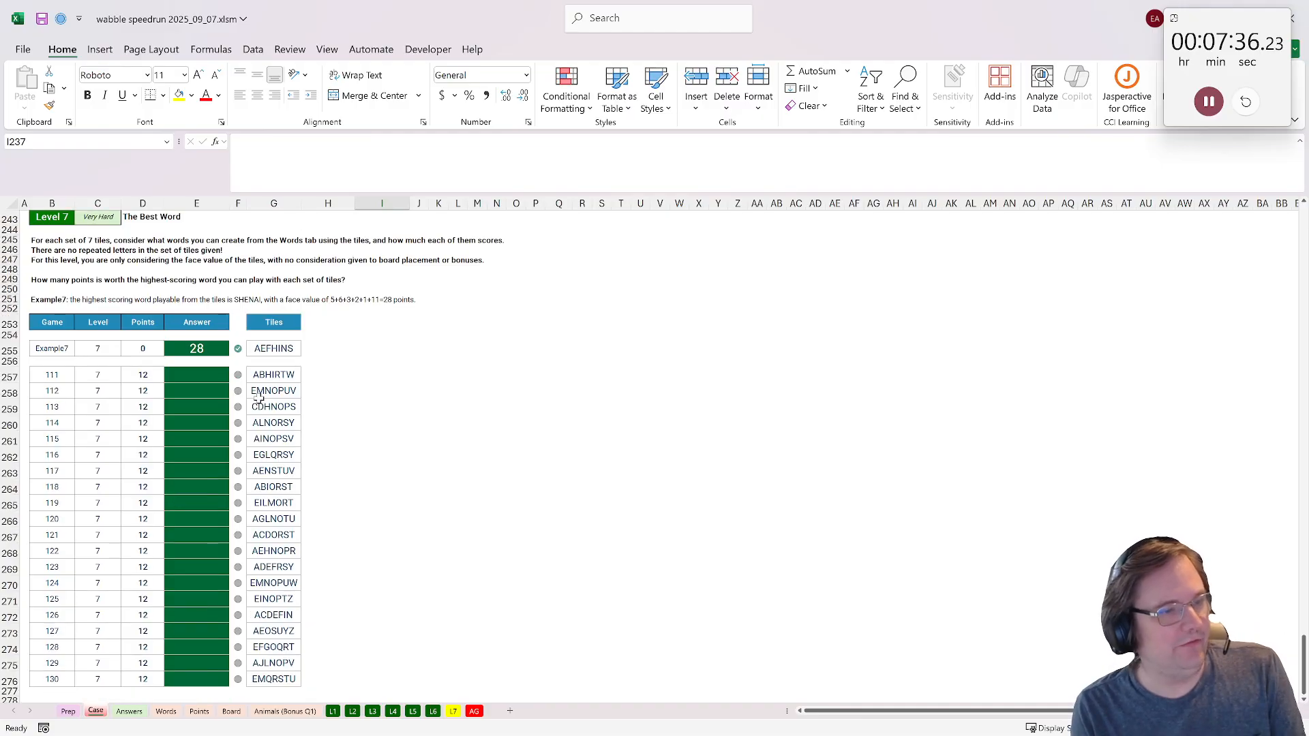
pyautogui.moveTo(266, 375); pyautogui.dragTo(271, 681)
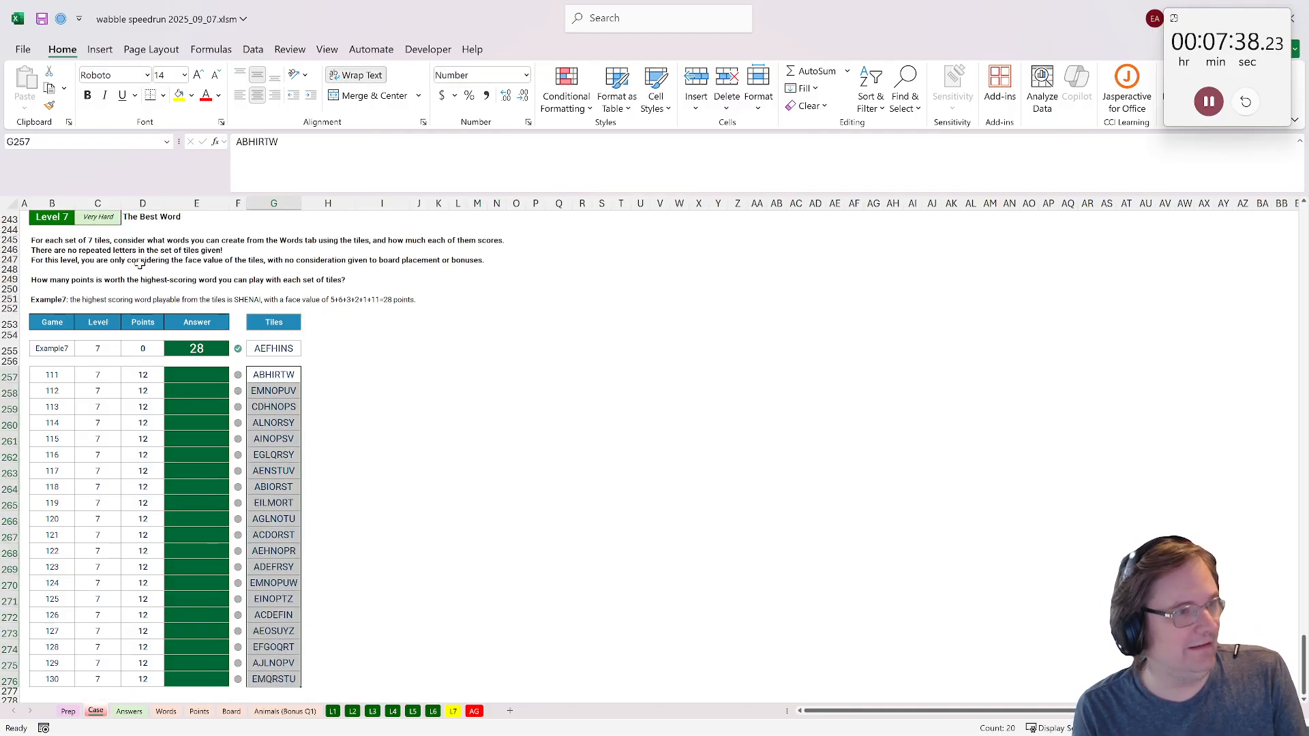
pyautogui.click(44, 251)
# - Widen column B of the Words sheet beside the word list and select B2
pyautogui.click(167, 711)
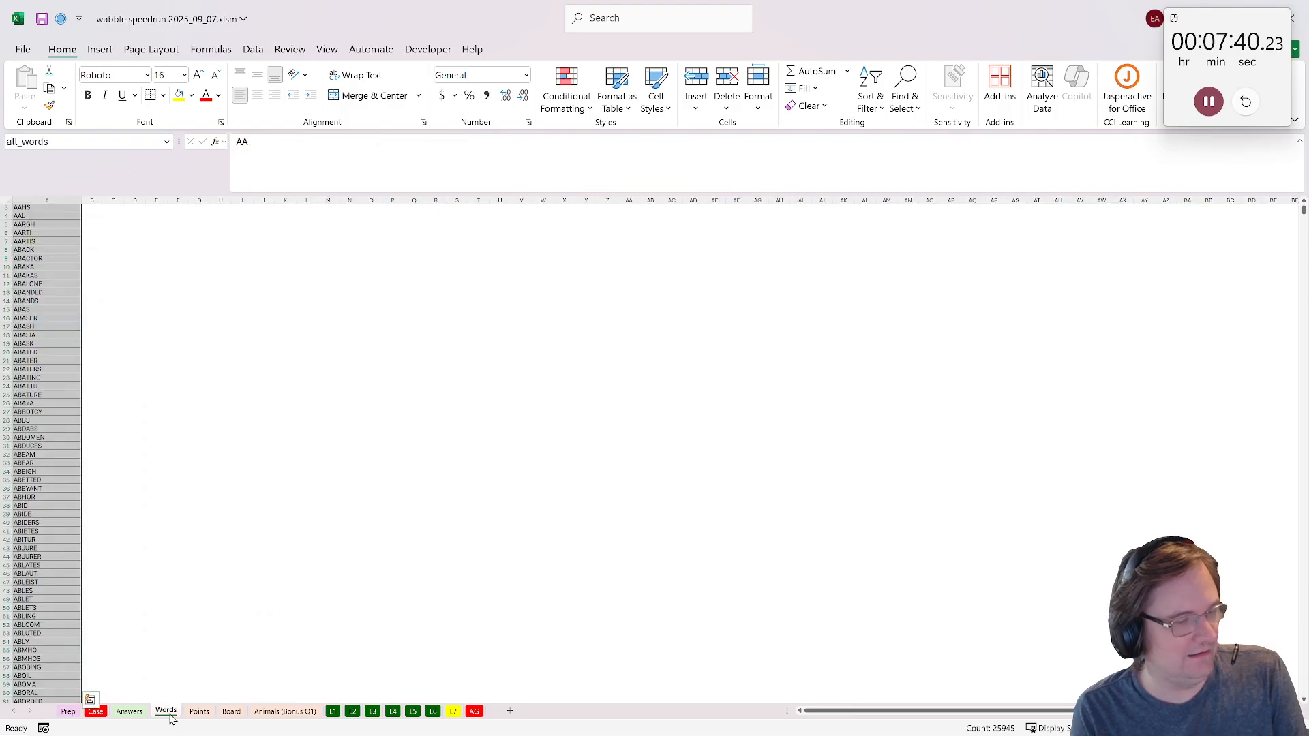
pyautogui.scroll(1, 136, 356)
pyautogui.click(96, 210)
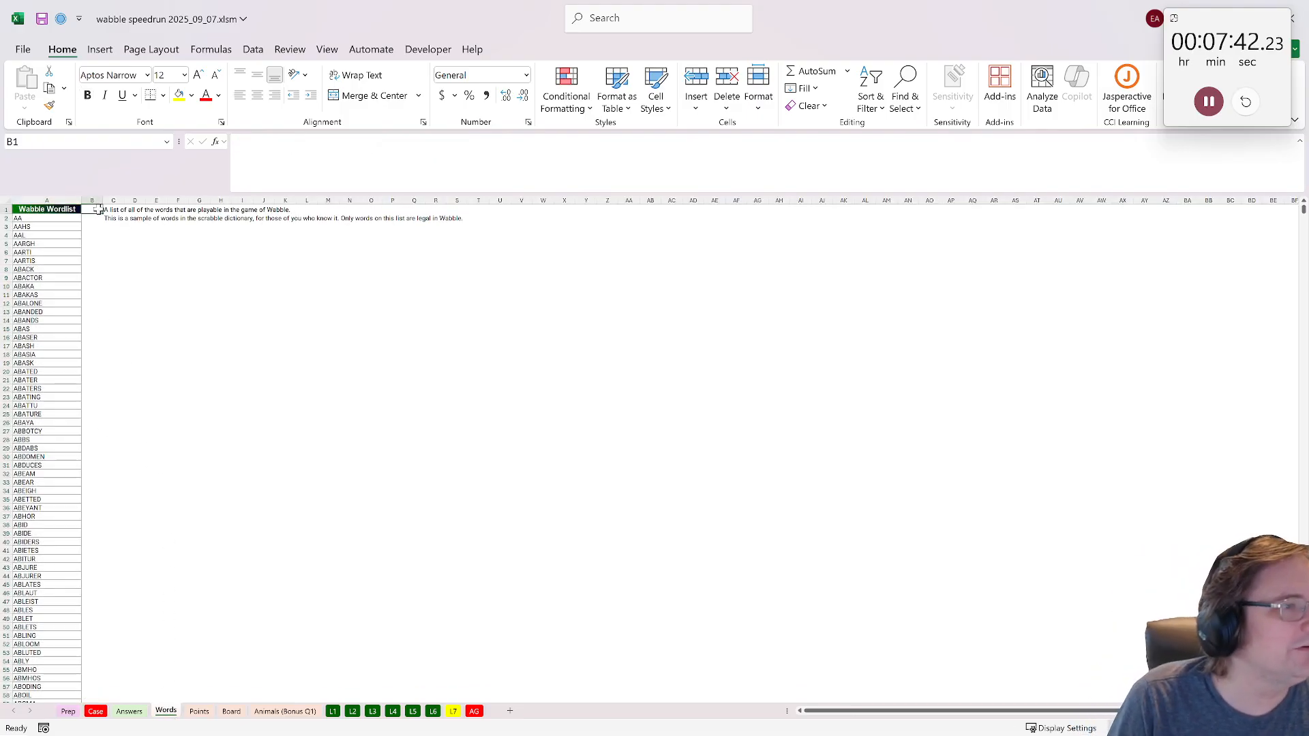
pyautogui.moveTo(103, 200); pyautogui.dragTo(188, 200)
pyautogui.press('Down')
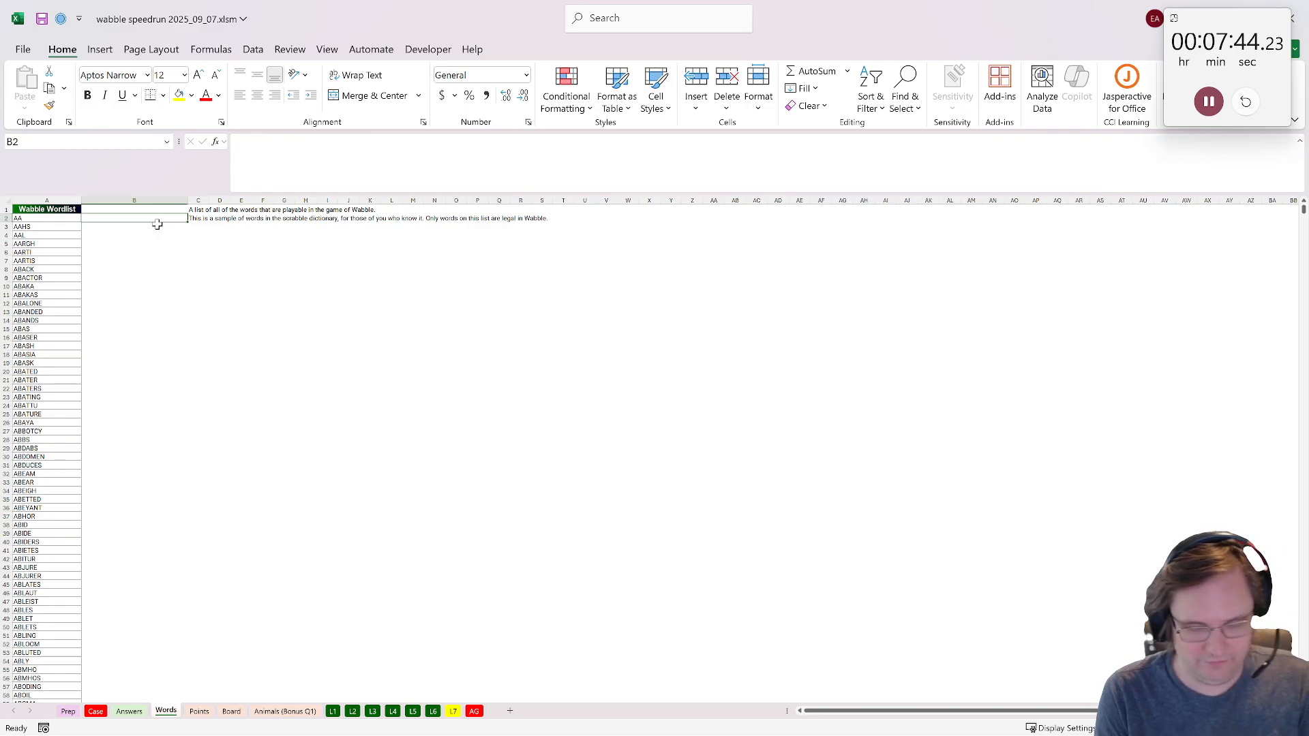
# - Enter =is_unique(str2arr(A2)) in B2, fill it down the whole word list, and spot-check a few words
pyautogui.write('=UNIQ')
pyautogui.press('Down')
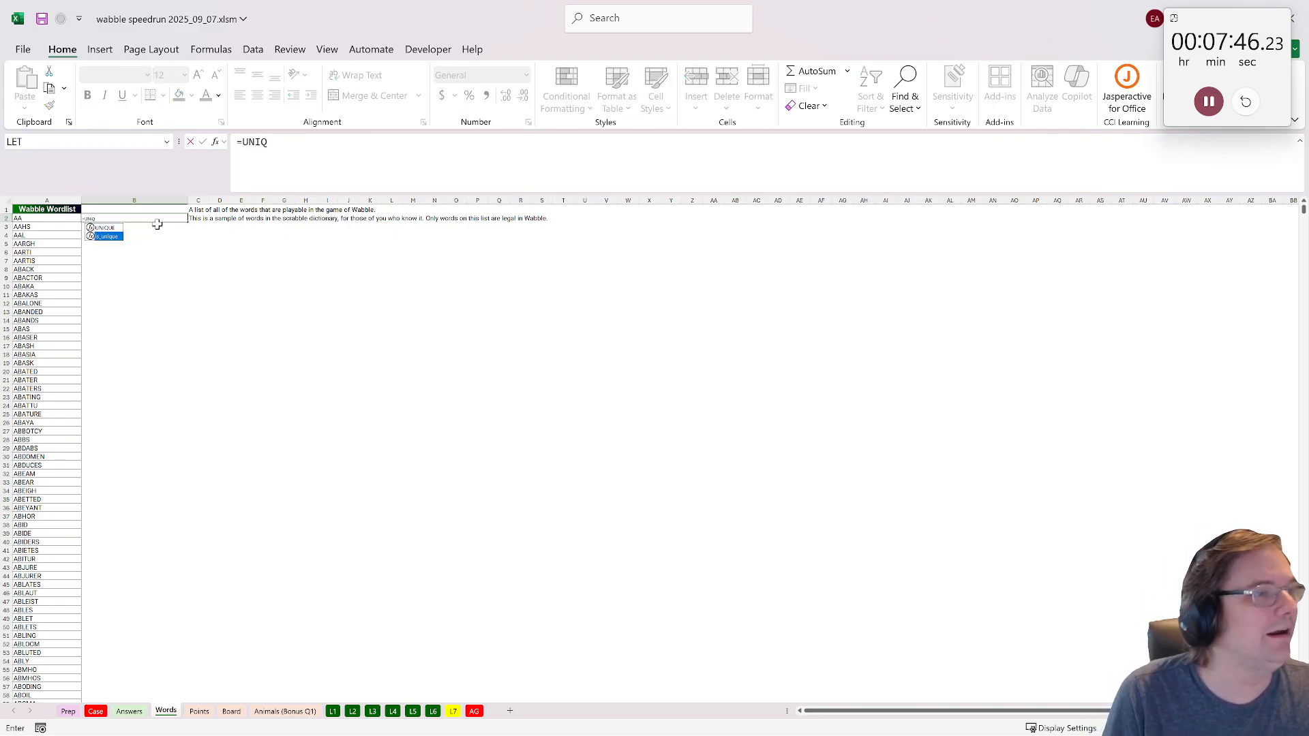
pyautogui.press('Tab')
pyautogui.write('STR')
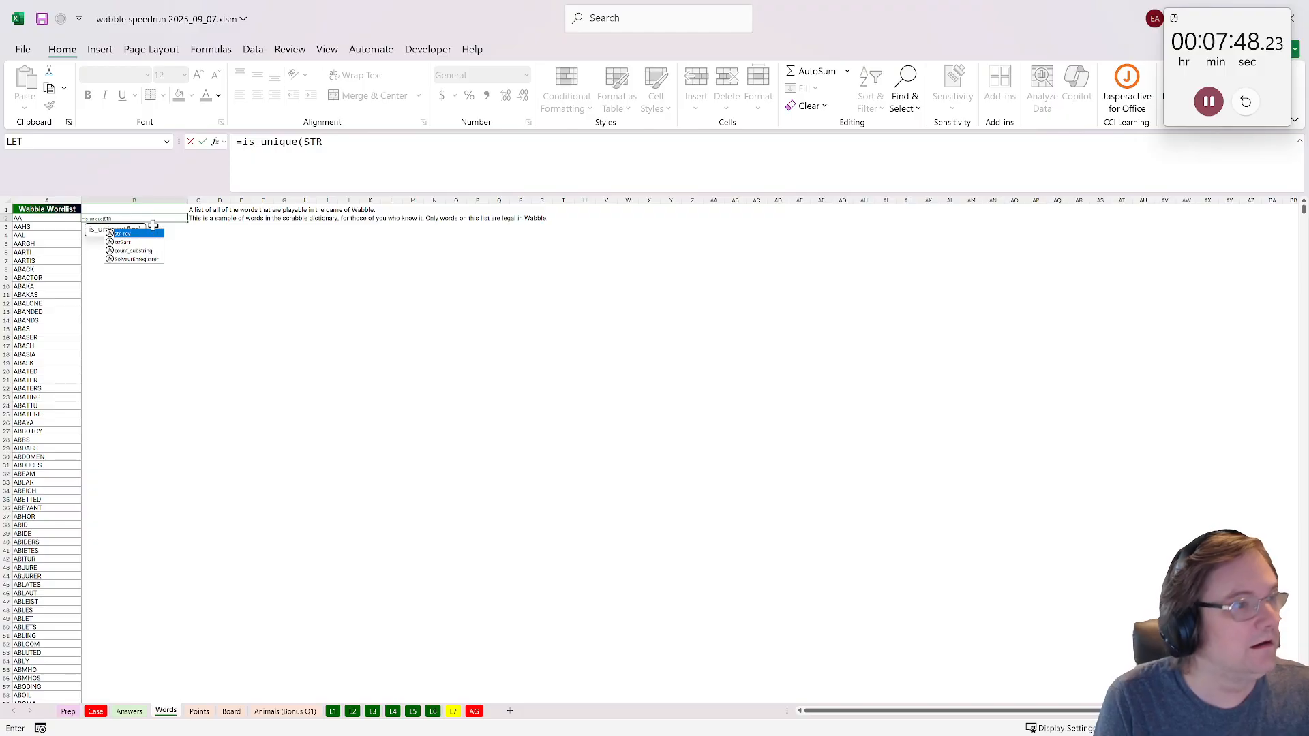
pyautogui.press('Down')
pyautogui.press('Tab')
pyautogui.click(42, 218)
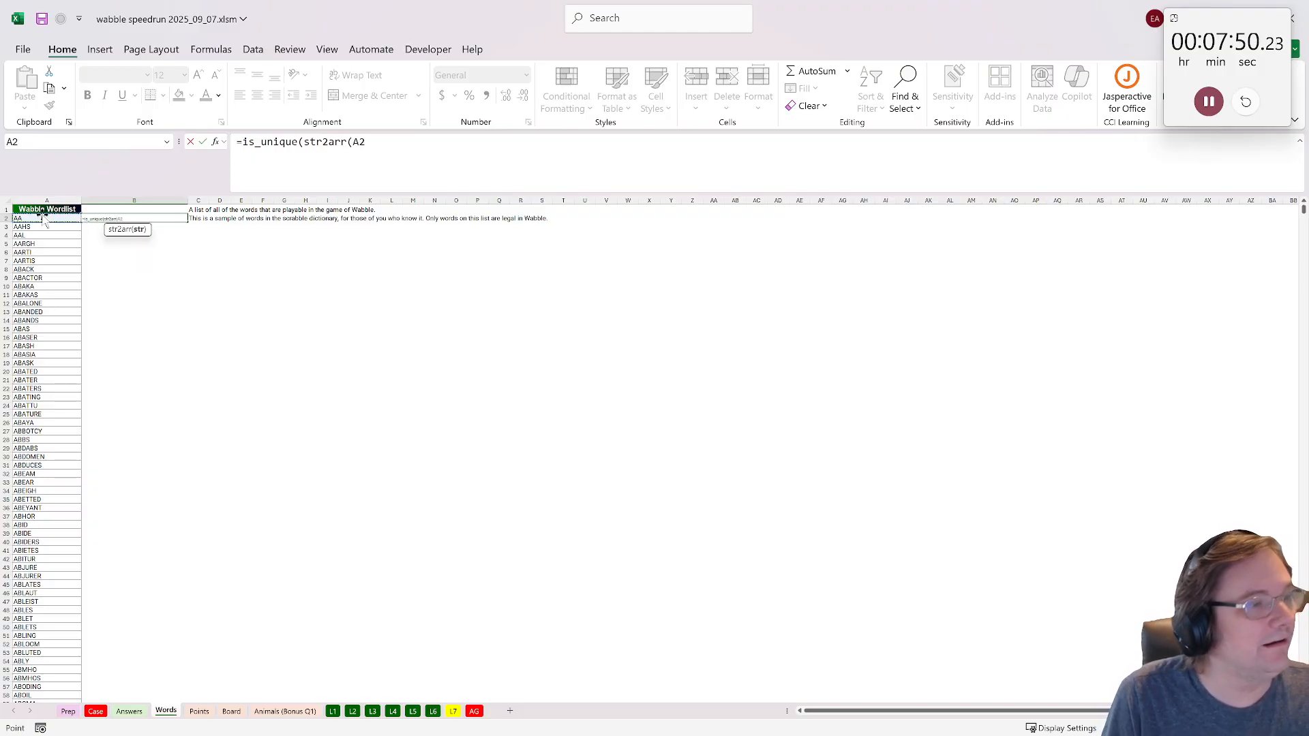
pyautogui.write('))')
pyautogui.hotkey('ctrl', 'Return')
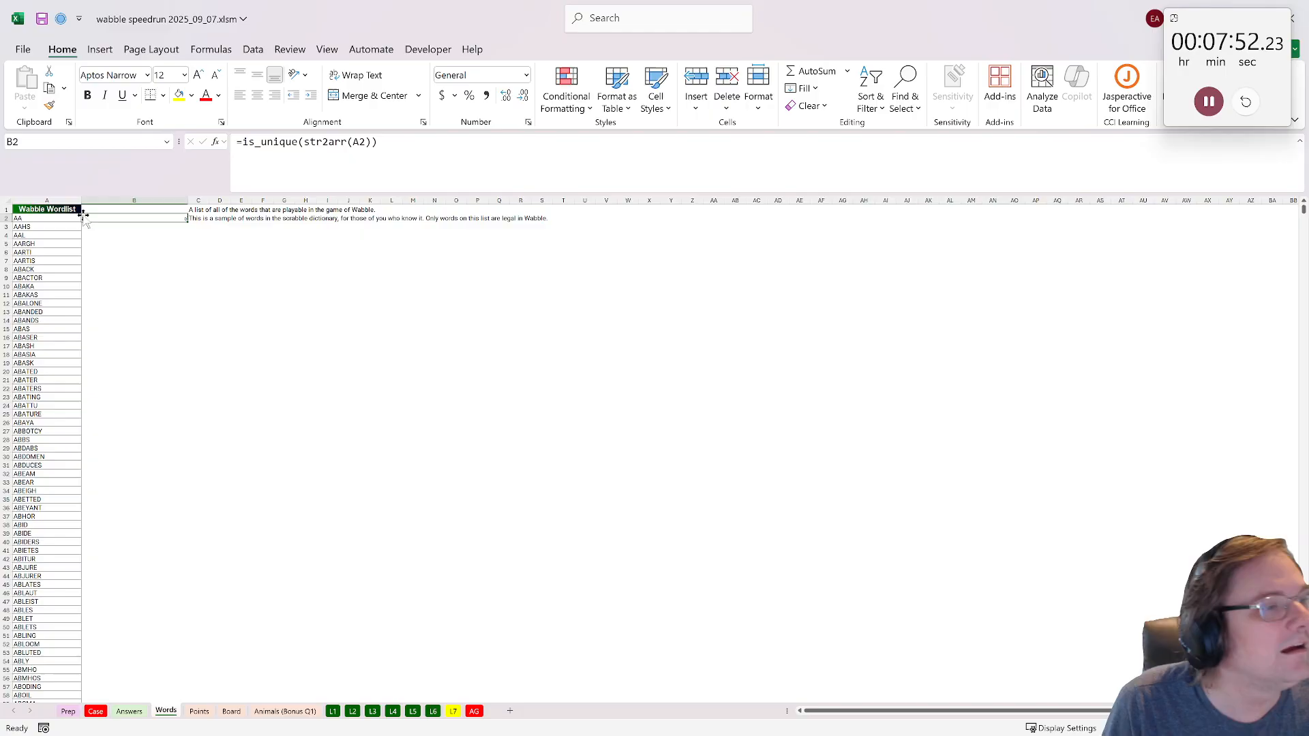
pyautogui.doubleClick(188, 220)
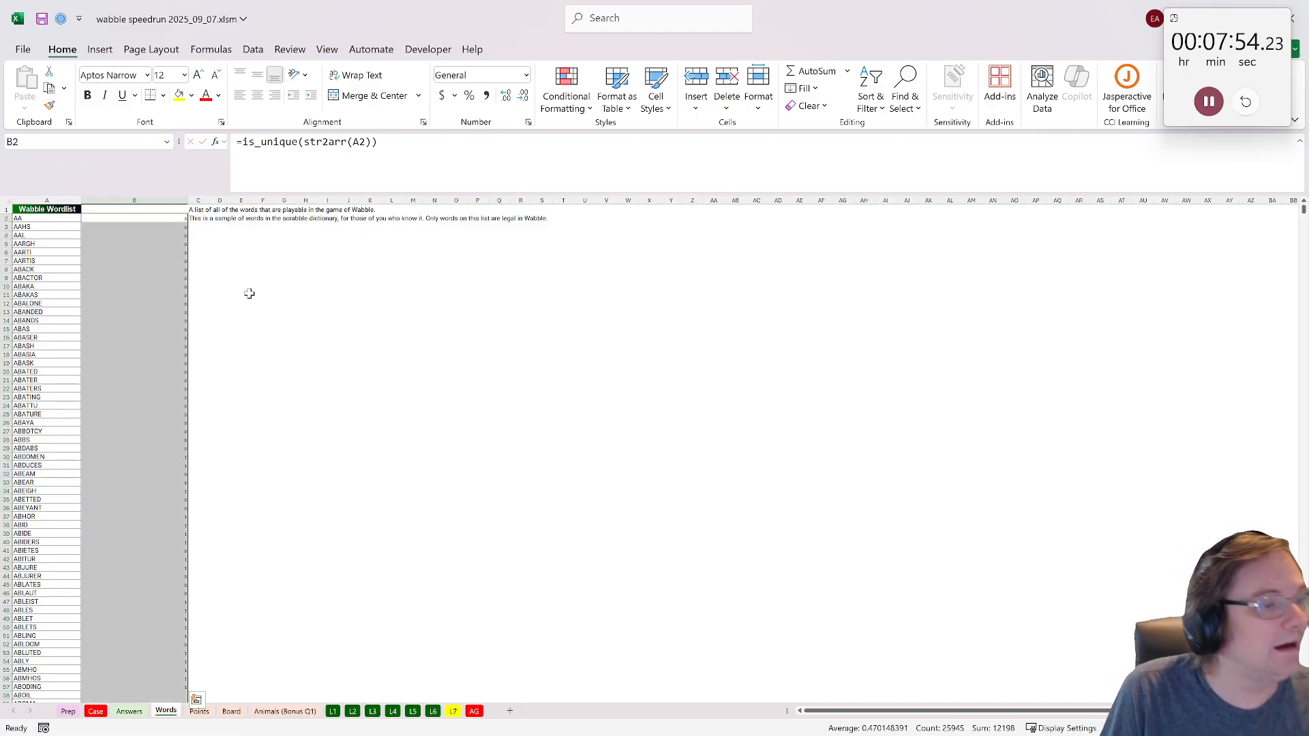
pyautogui.click(39, 499)
pyautogui.click(34, 491)
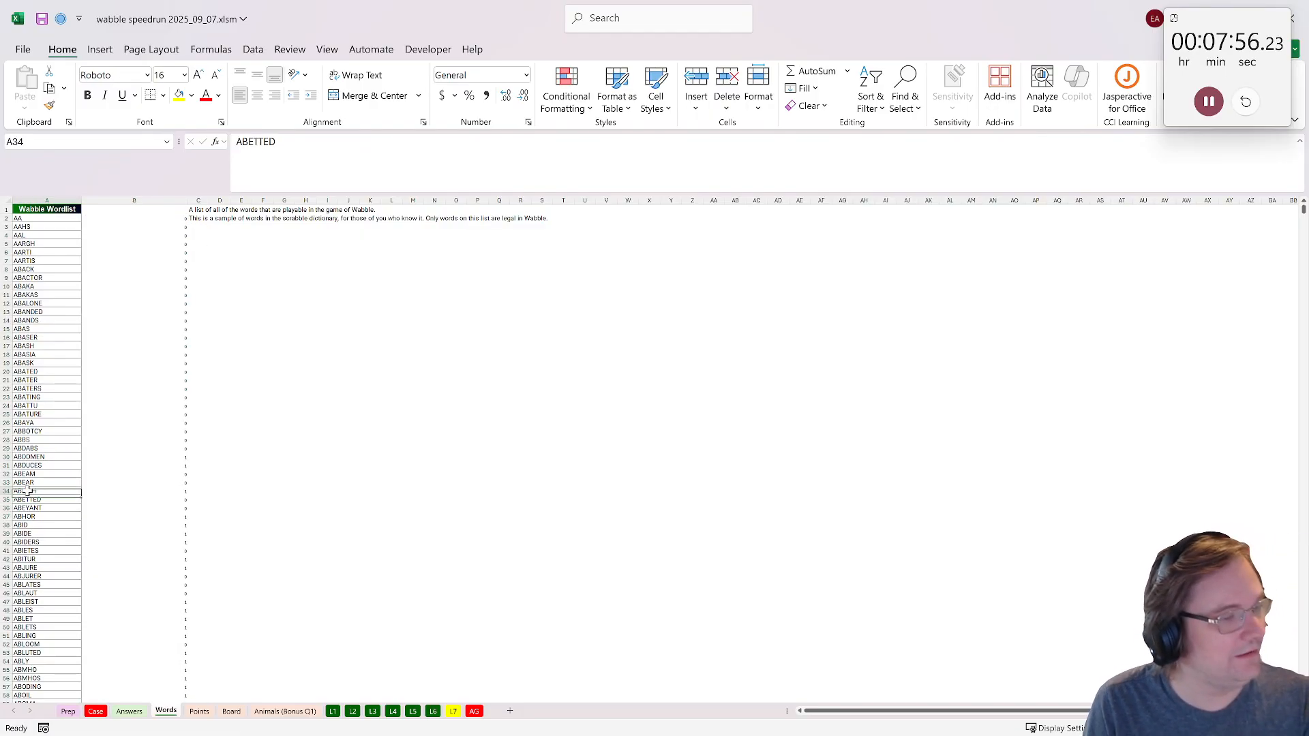
pyautogui.click(170, 484)
# - Add a new sheet, move it to the end of the workbook after AG, and rename it l7A
pyautogui.rightClick(169, 712)
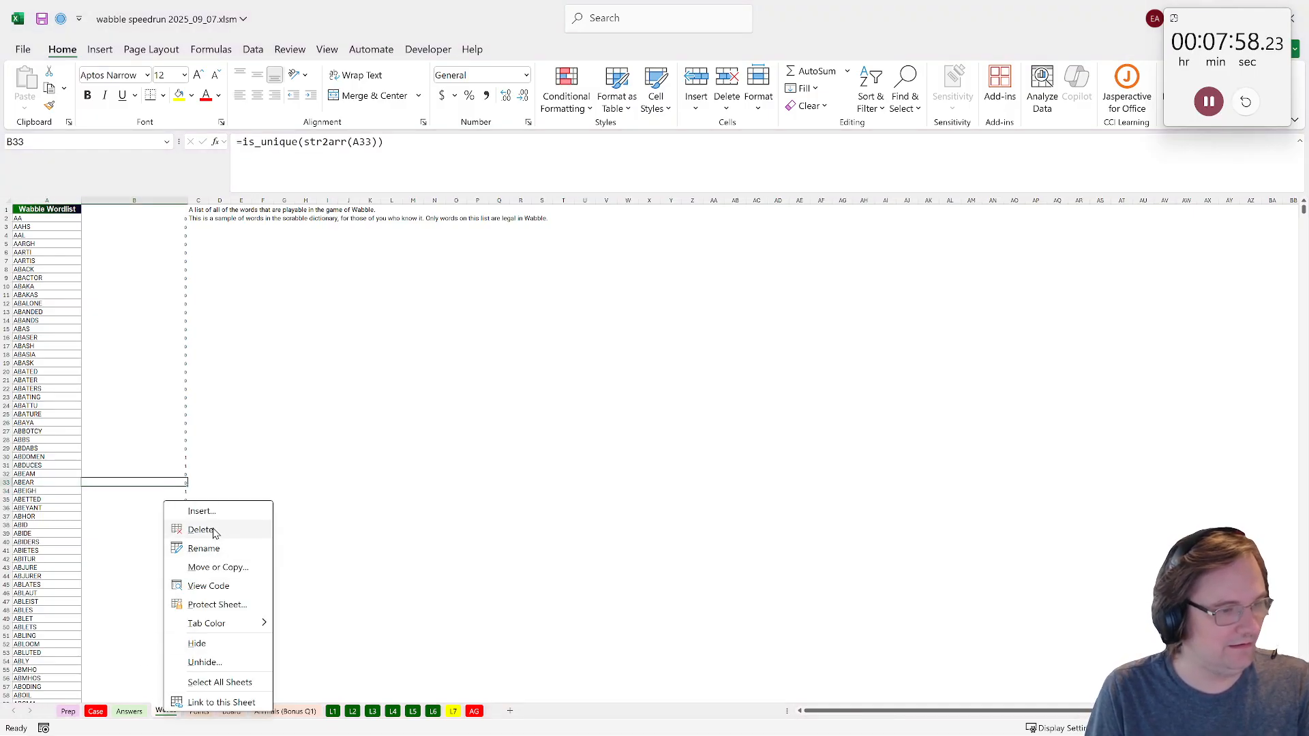
pyautogui.click(510, 711)
pyautogui.click(510, 711)
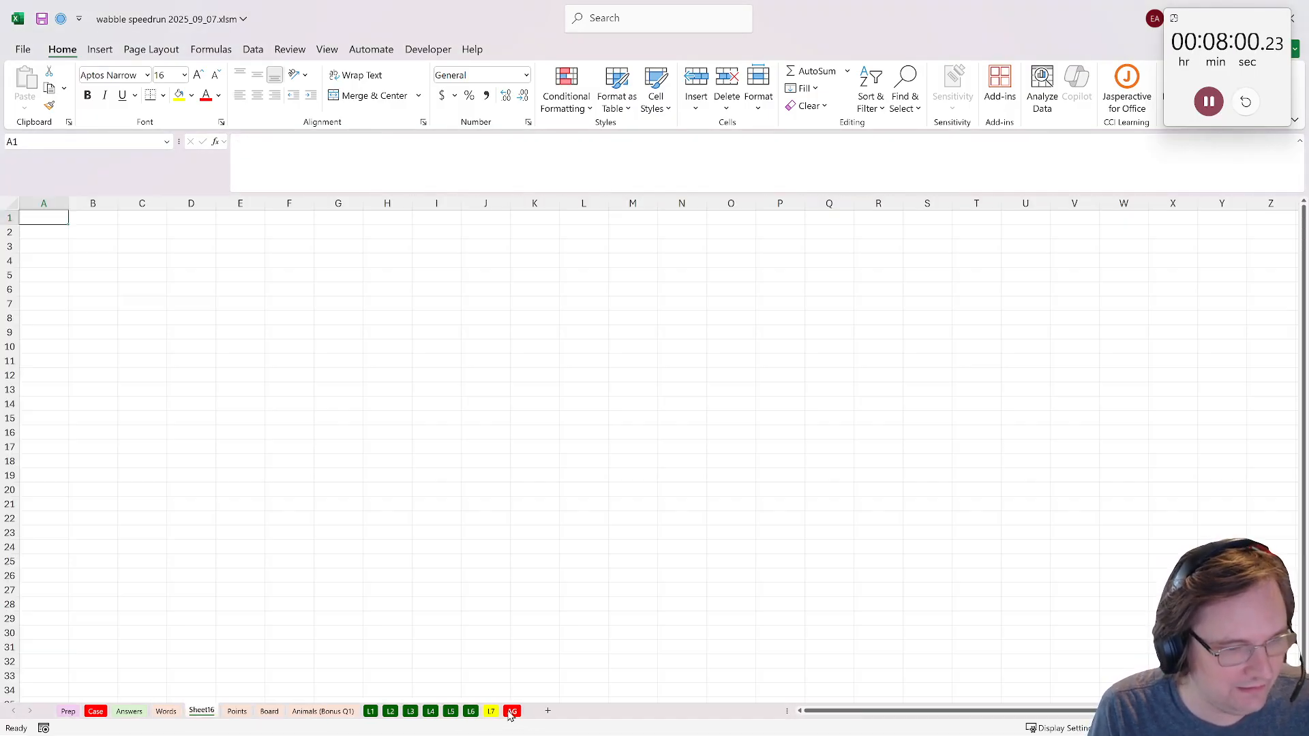
pyautogui.moveTo(214, 714); pyautogui.dragTo(490, 719)
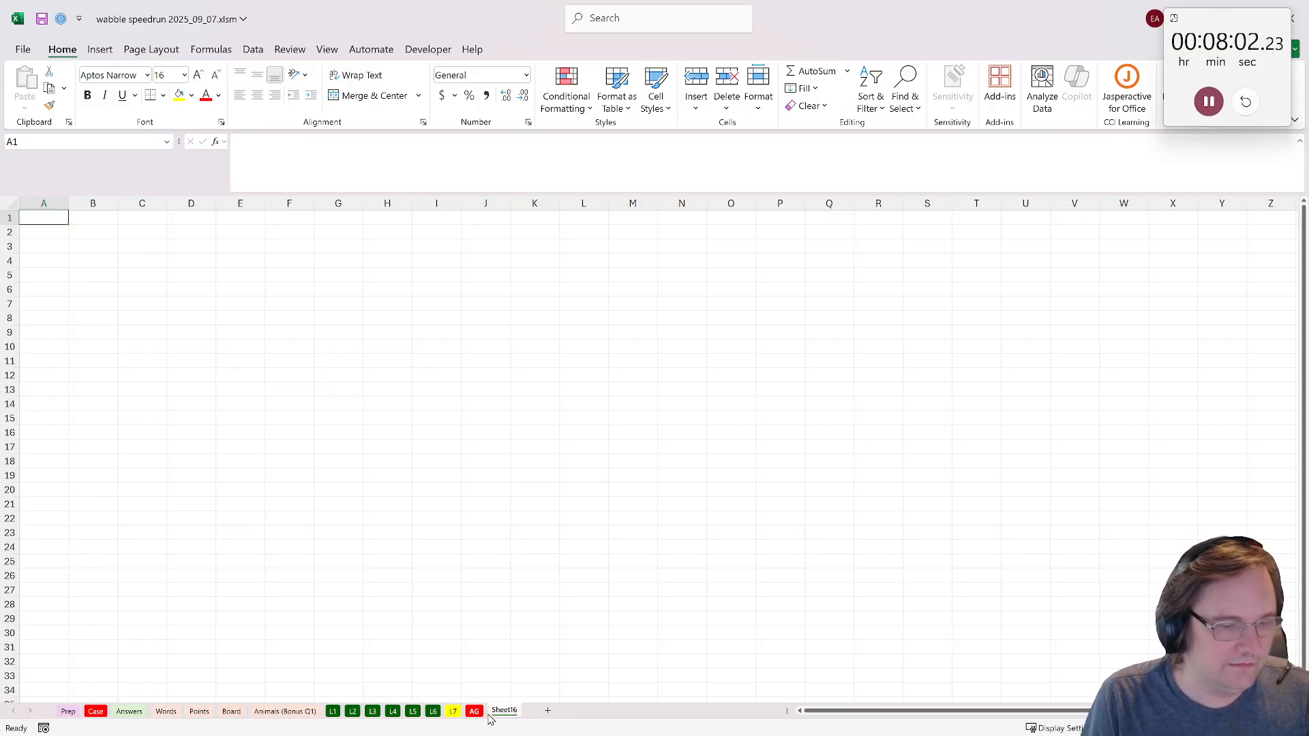
pyautogui.doubleClick(506, 715)
pyautogui.write('!A')
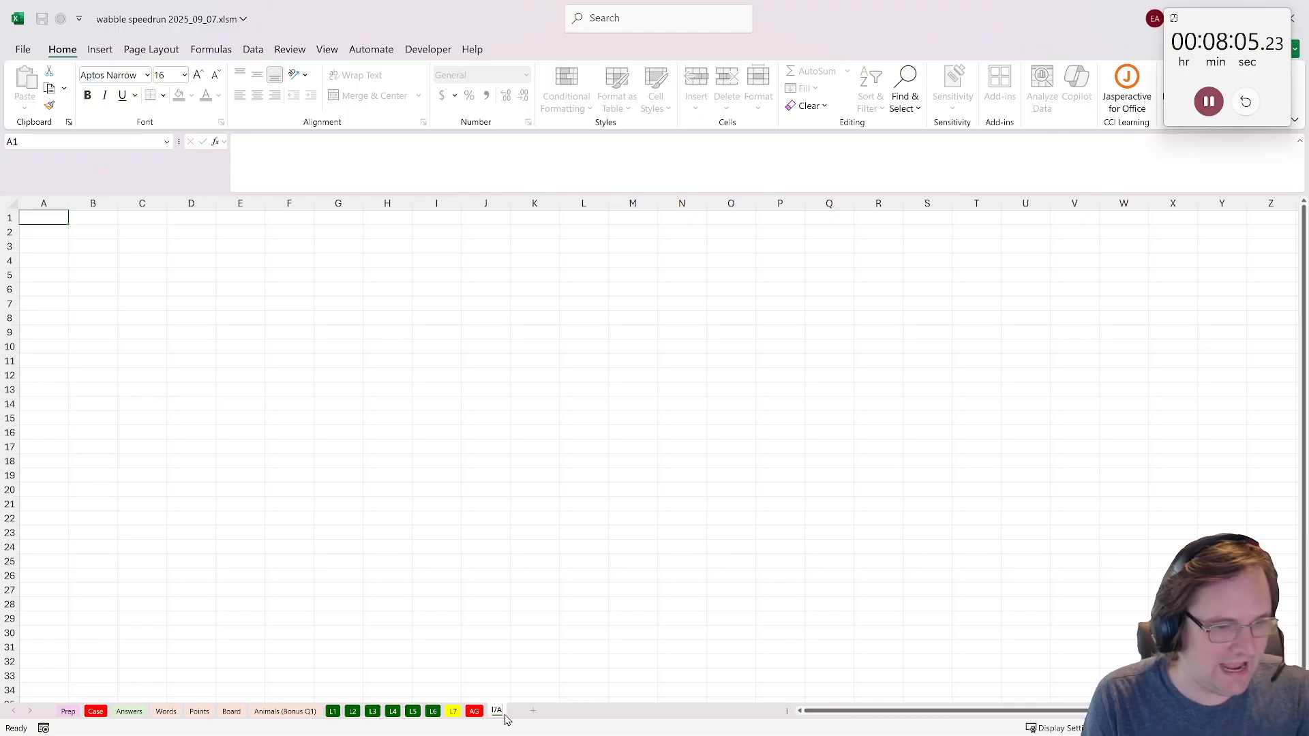
pyautogui.press('Return')
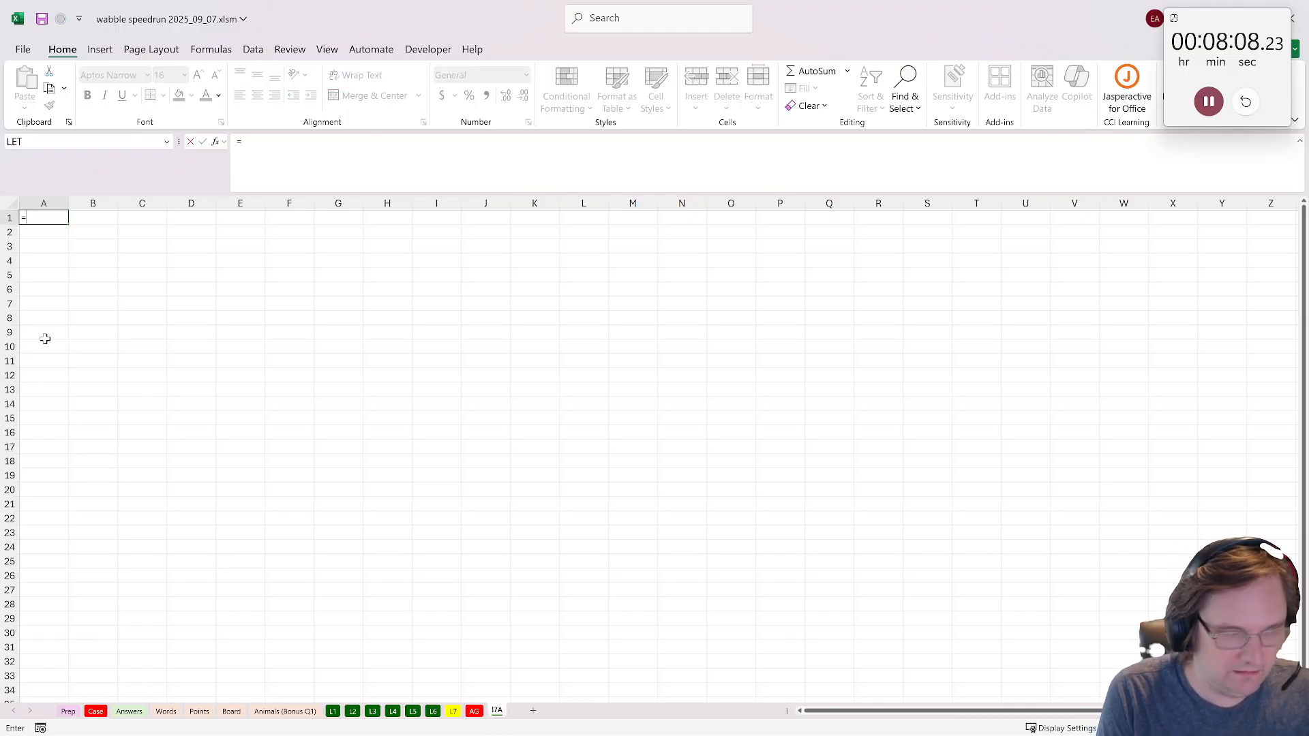
# - Enter the header Words in A1 of the new sheet
pyautogui.press('pagedown')
pyautogui.write('w')
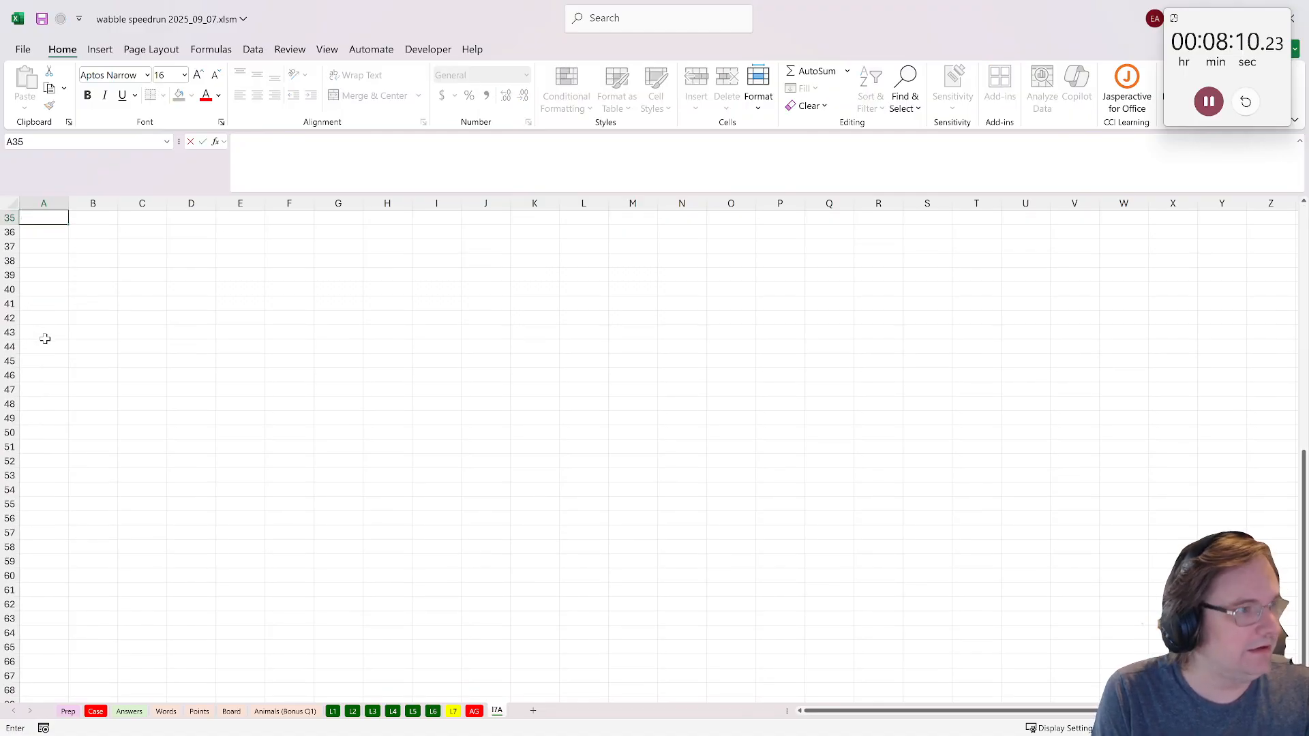
pyautogui.press('pageup')
pyautogui.write('wORDS')
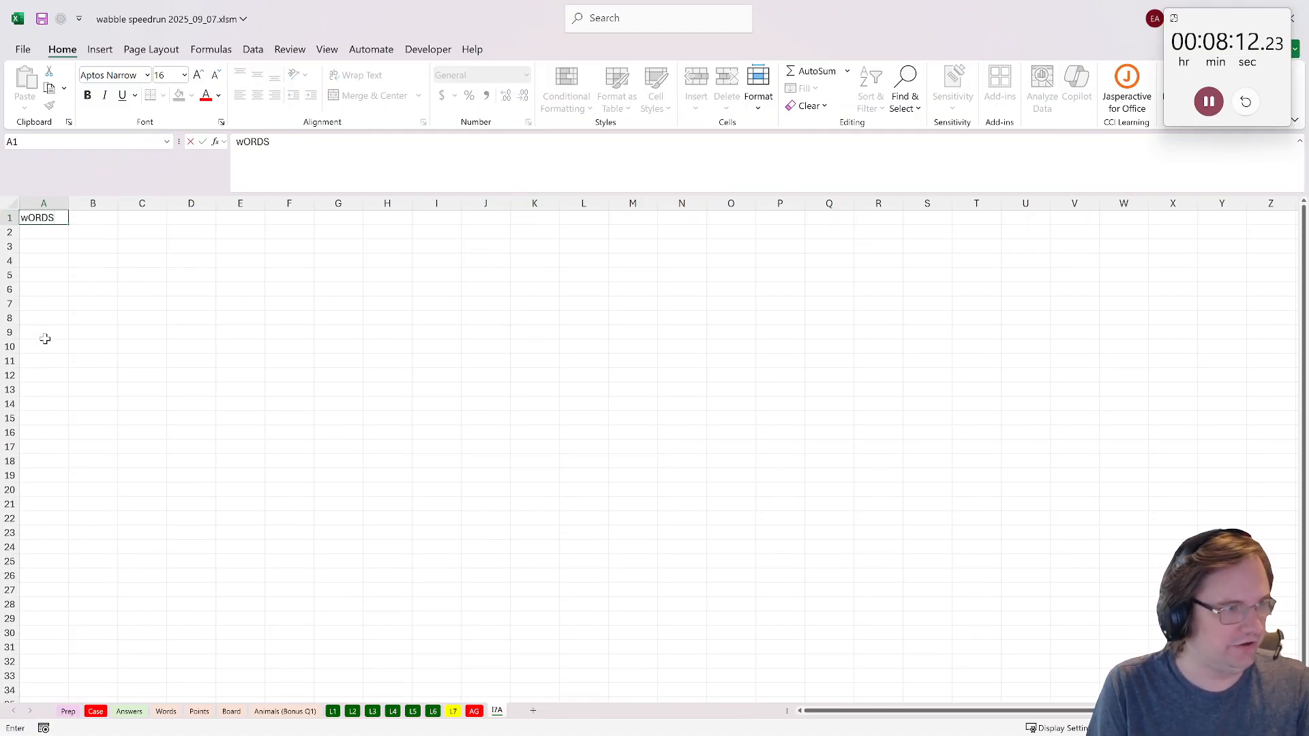
pyautogui.press('BackSpace')
pyautogui.press('BackSpace')
pyautogui.press('BackSpace')
pyautogui.press('BackSpace')
pyautogui.write('ords')
pyautogui.press('Return')
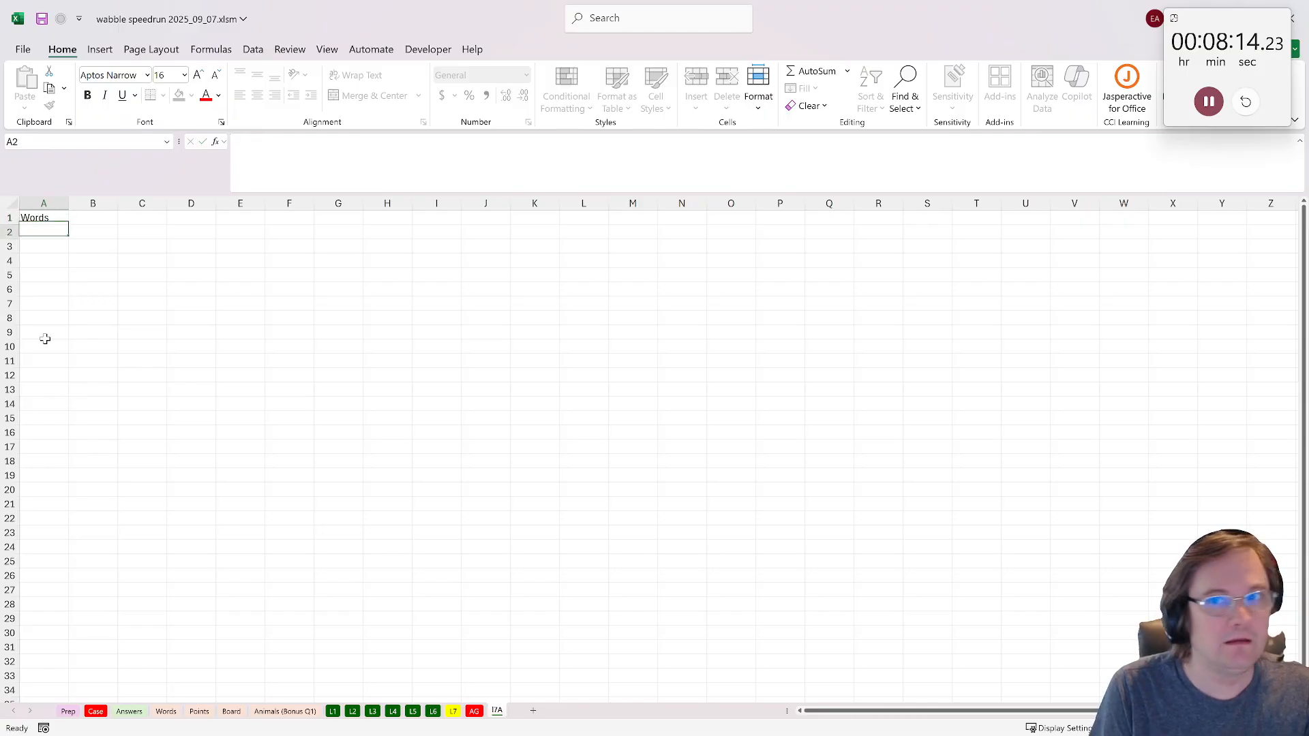
# - Enter =FILTER(all_words,Words!B2:B25946) in A2 to list only the words without repeated letters
pyautogui.write('=filter(')
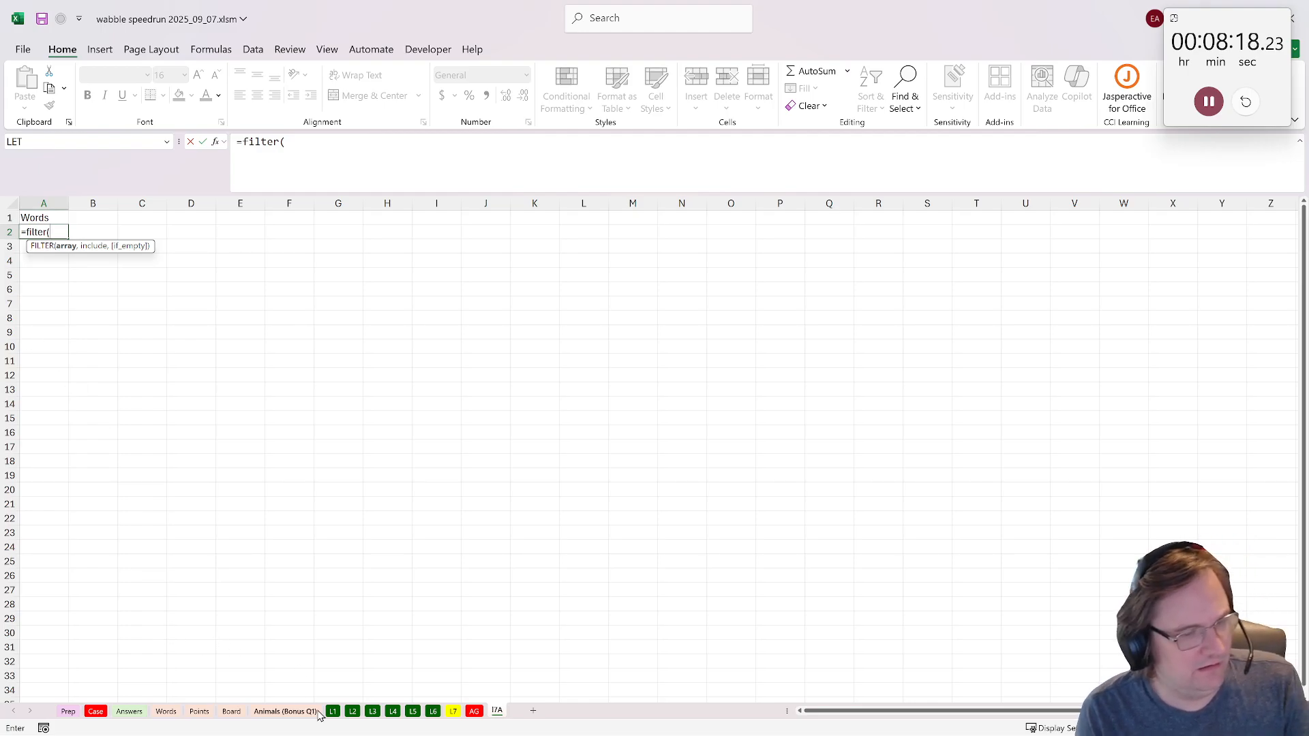
pyautogui.write('all')
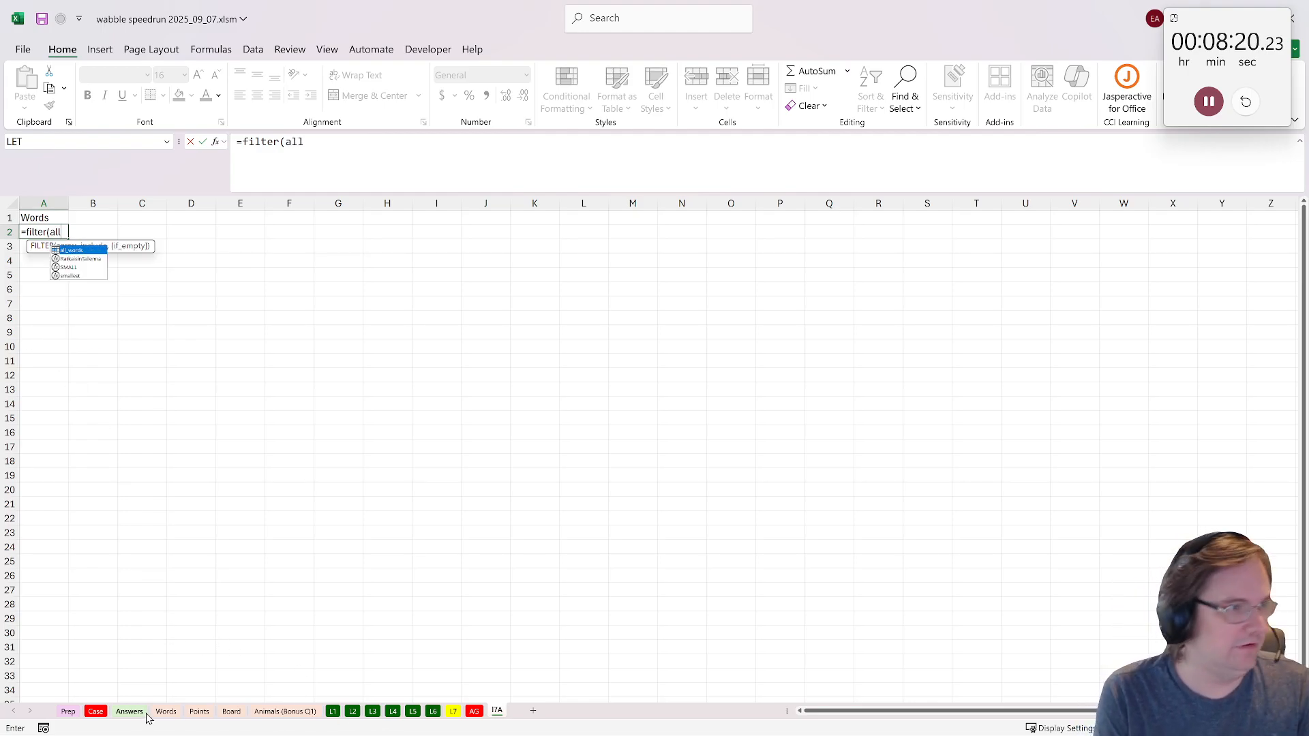
pyautogui.press('Tab')
pyautogui.write(',')
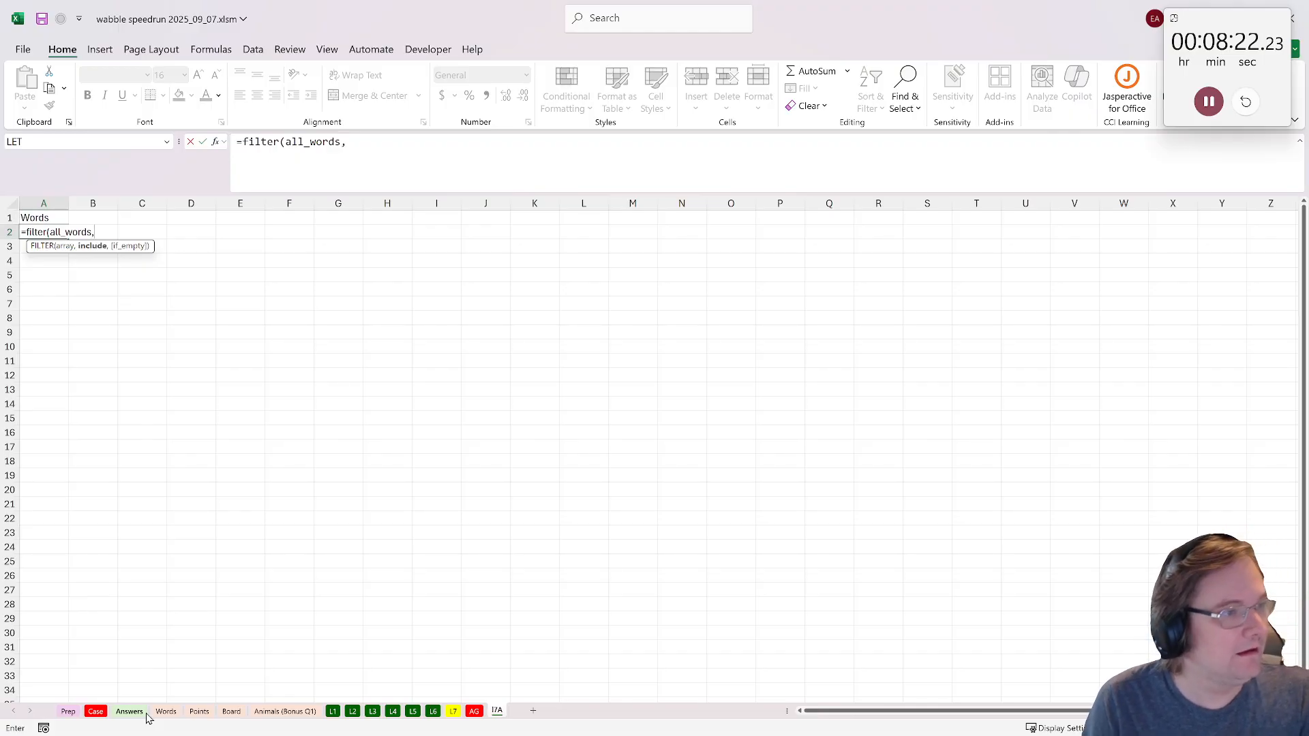
pyautogui.click(164, 711)
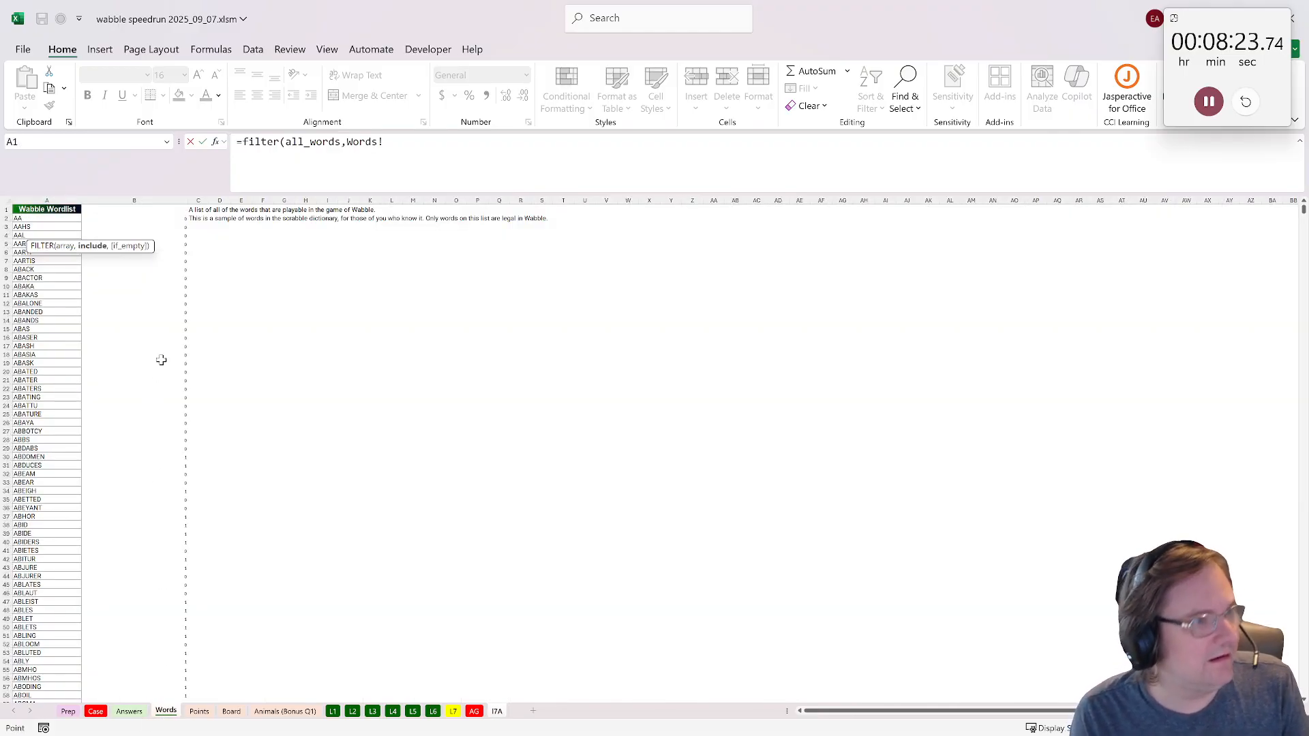
pyautogui.click(151, 220)
pyautogui.hotkey('ctrl', 'shift', 'Down')
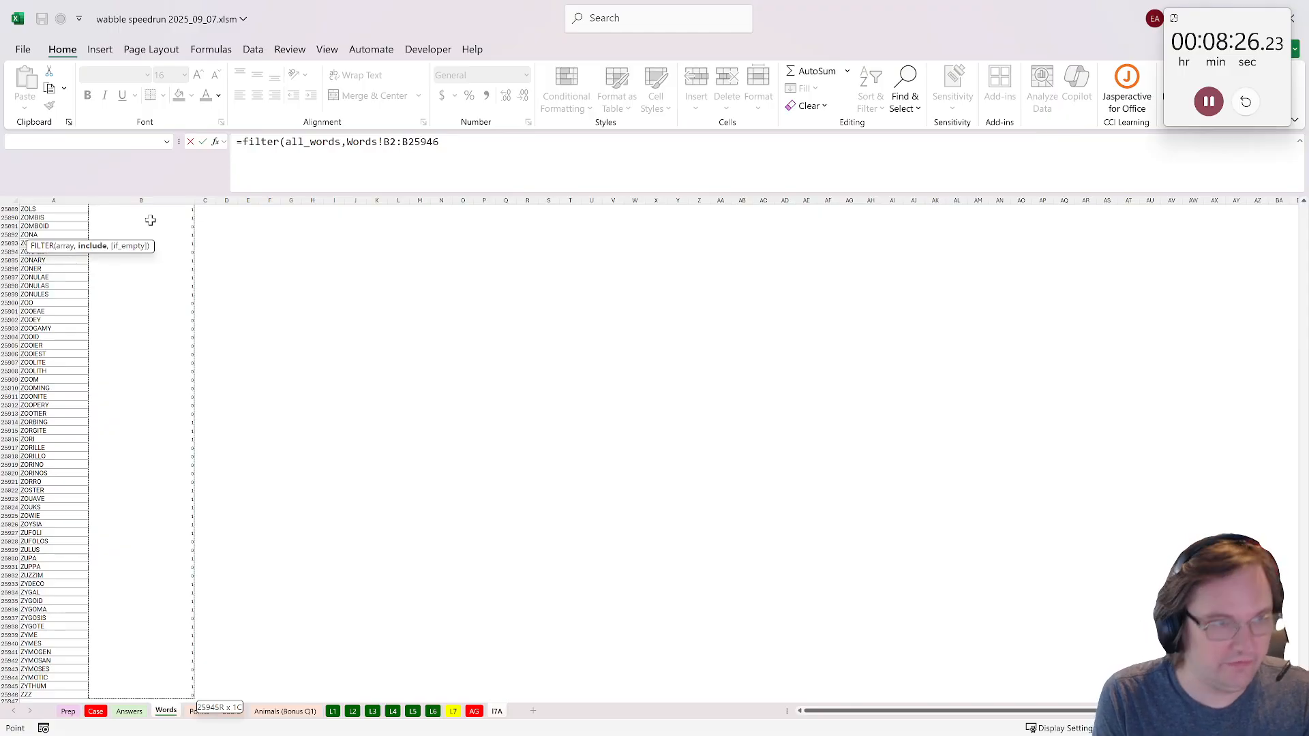
pyautogui.press('Return')
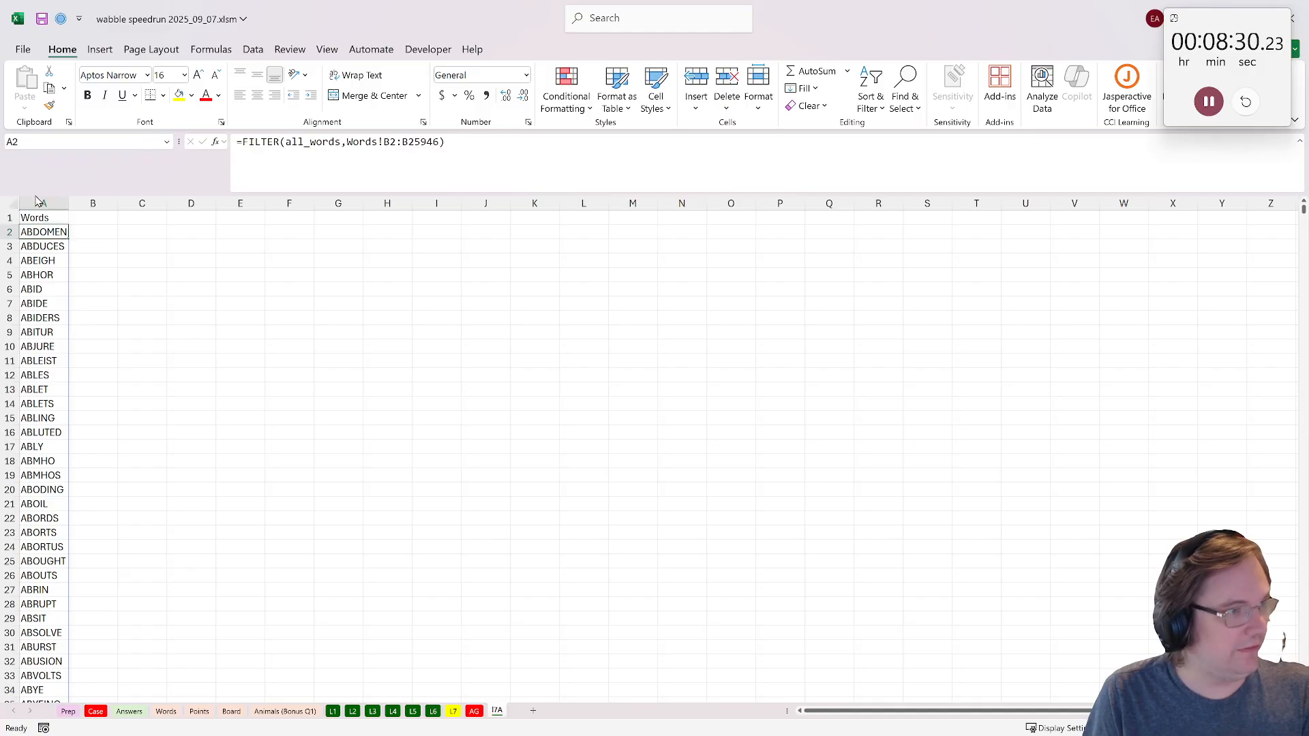
# - Convert the filtered word list on sheet l7A from a formula to static values
pyautogui.click(10, 203)
pyautogui.hotkey('ctrl', 'c')
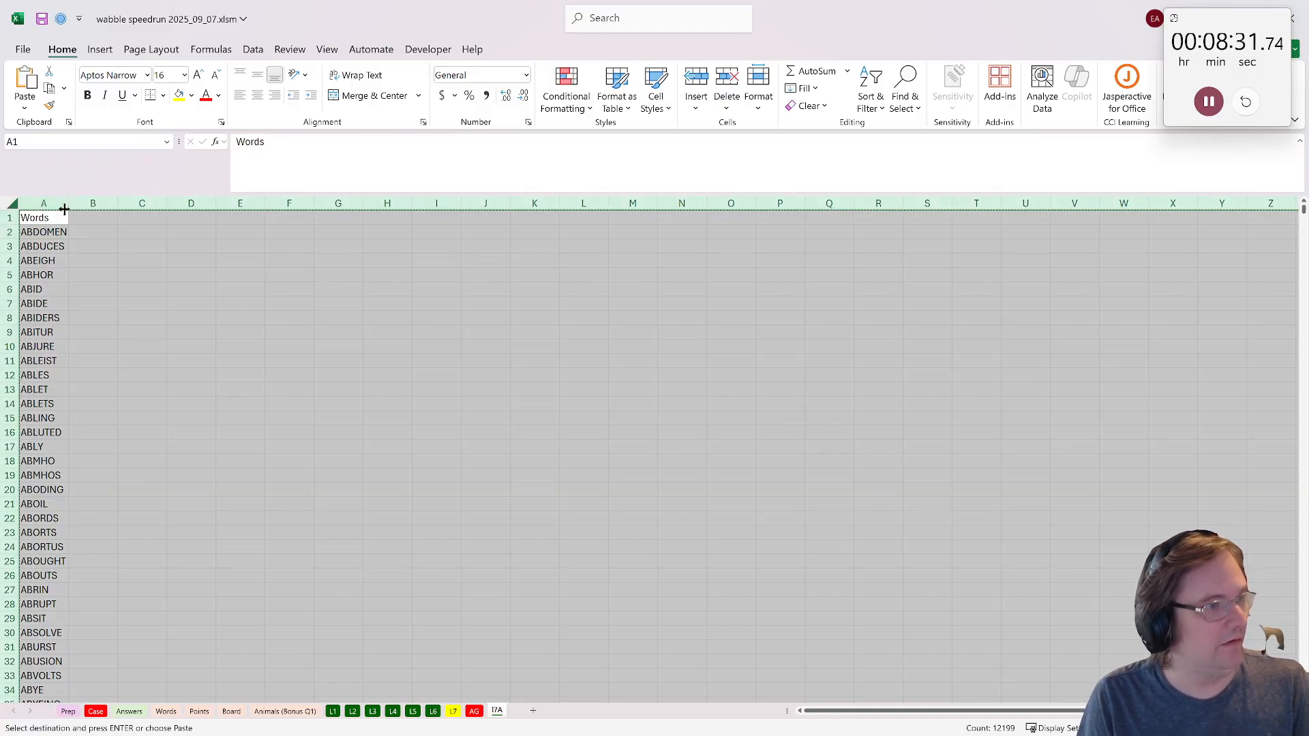
# - Enter an XLOOKUP in B2 that looks up the str2arr letters of A2 in Points column B and returns Points column C
pyautogui.click(104, 229)
pyautogui.write('=')
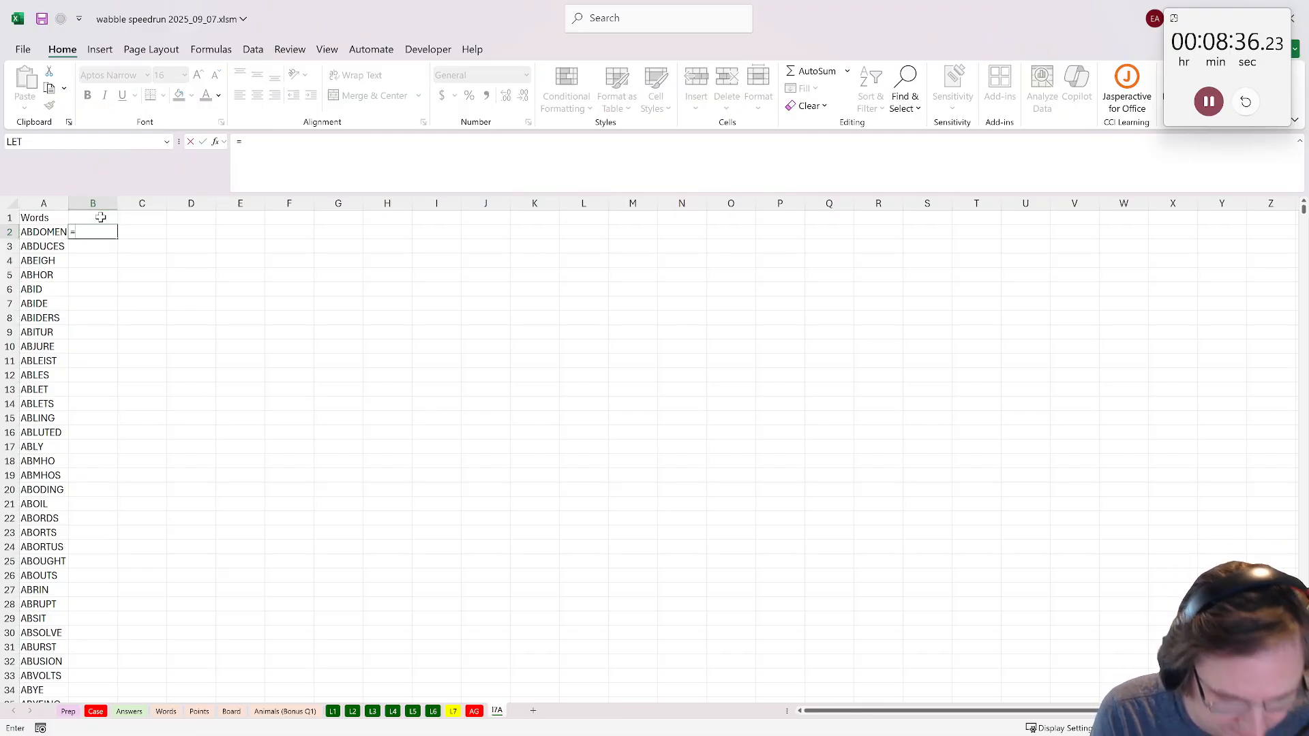
pyautogui.write('xlookuP(')
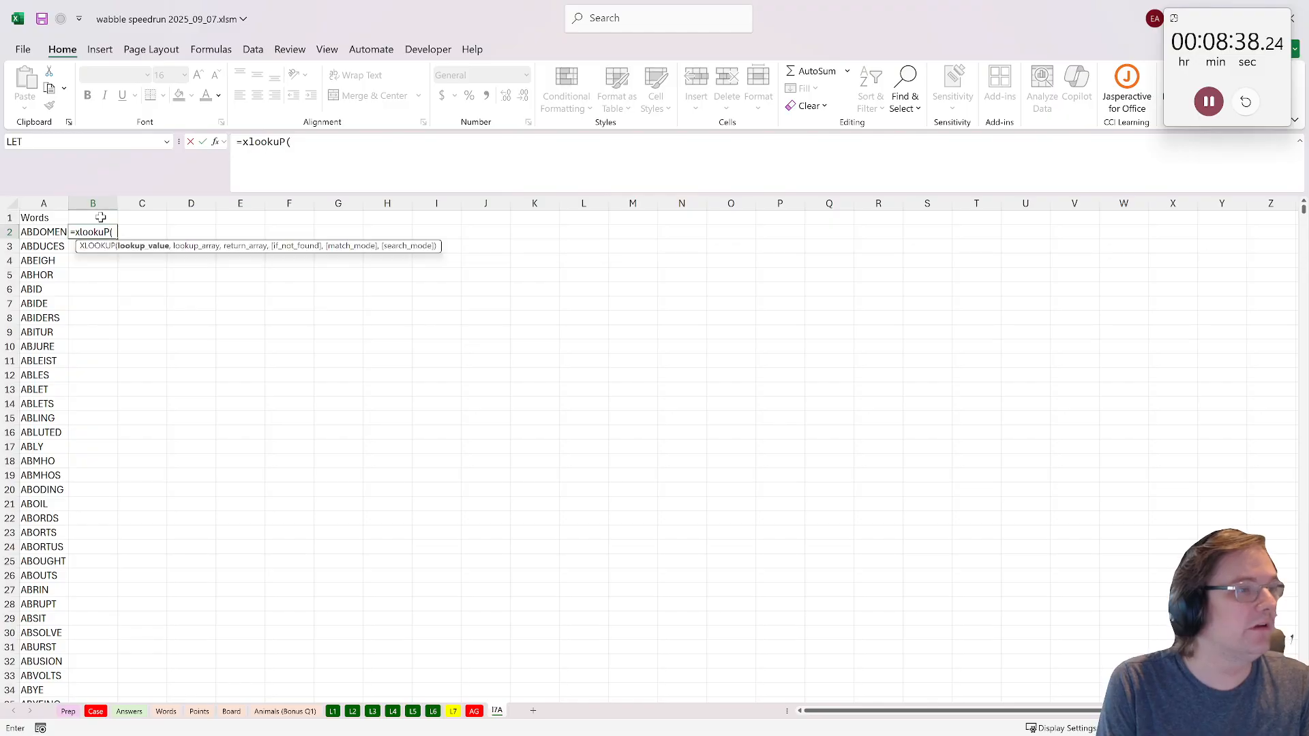
pyautogui.write('strw')
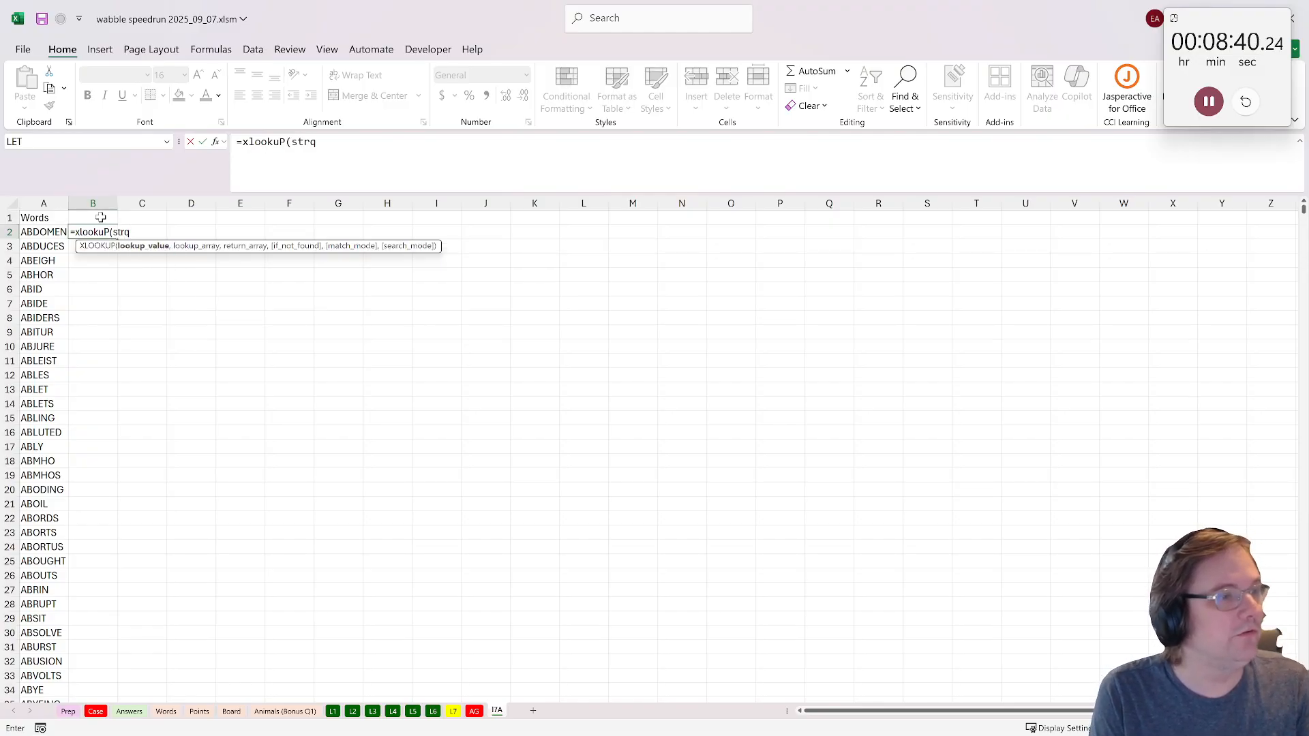
pyautogui.press('BackSpace')
pyautogui.write('2arr(')
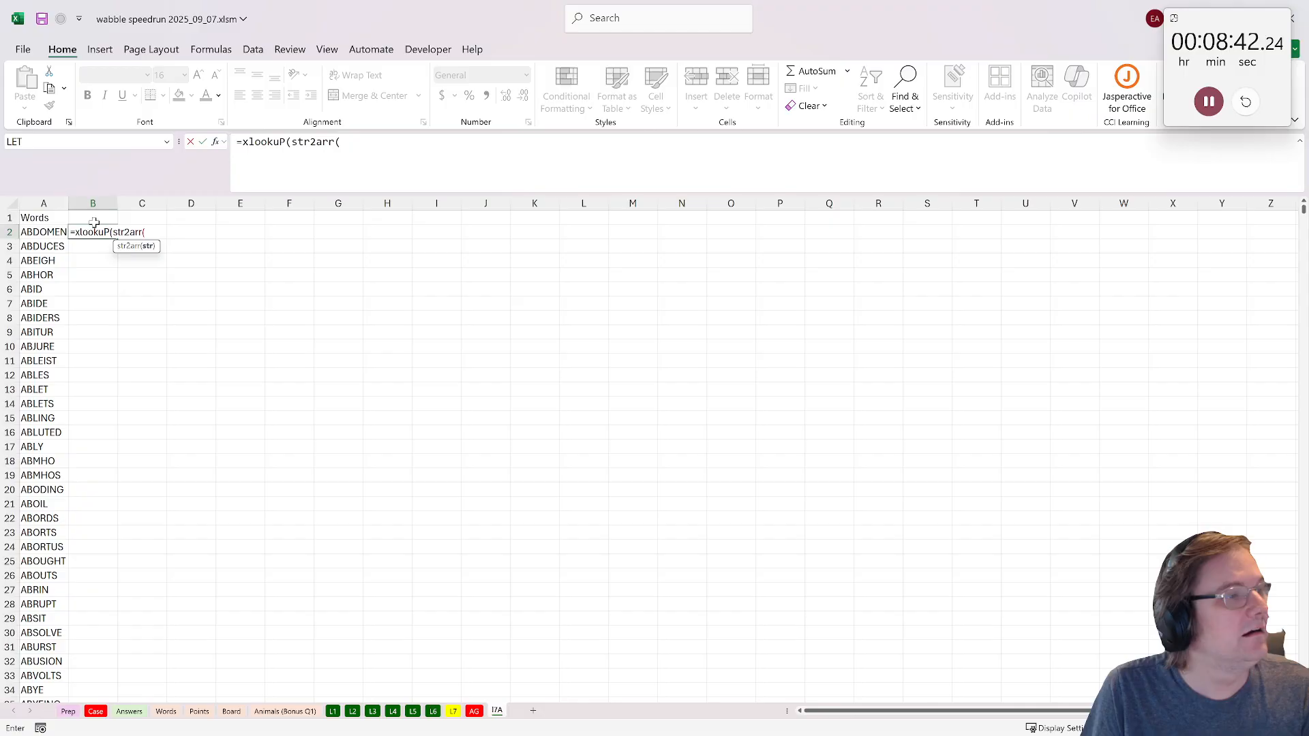
pyautogui.click(53, 233)
pyautogui.write('),')
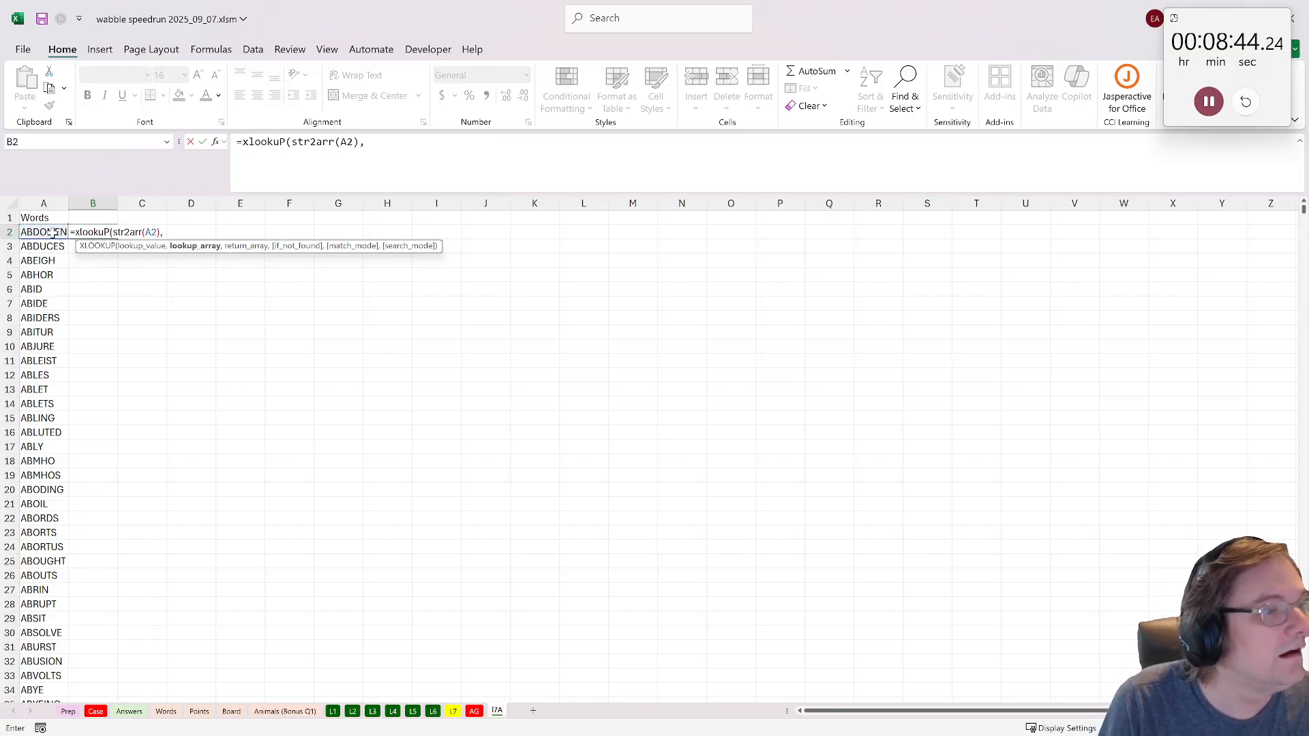
pyautogui.click(199, 711)
pyautogui.click(81, 204)
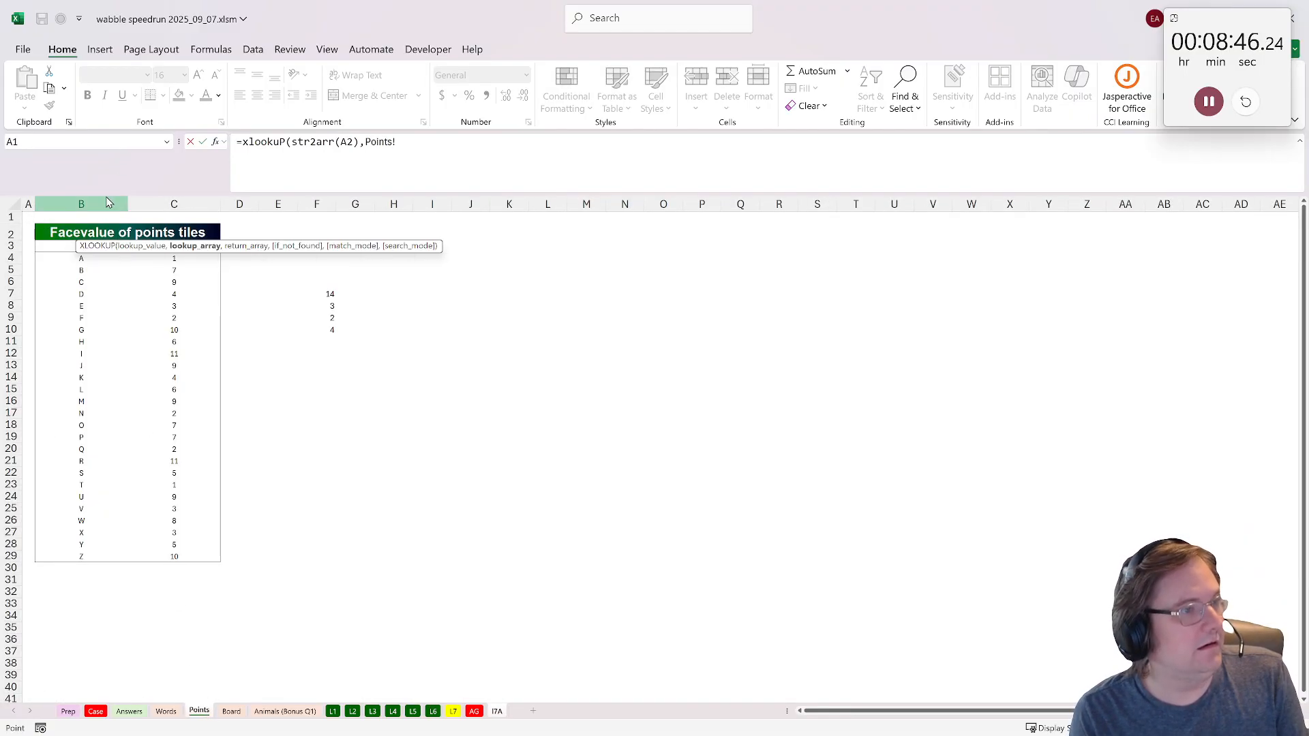
pyautogui.write(',')
pyautogui.click(182, 204)
pyautogui.press('Return')
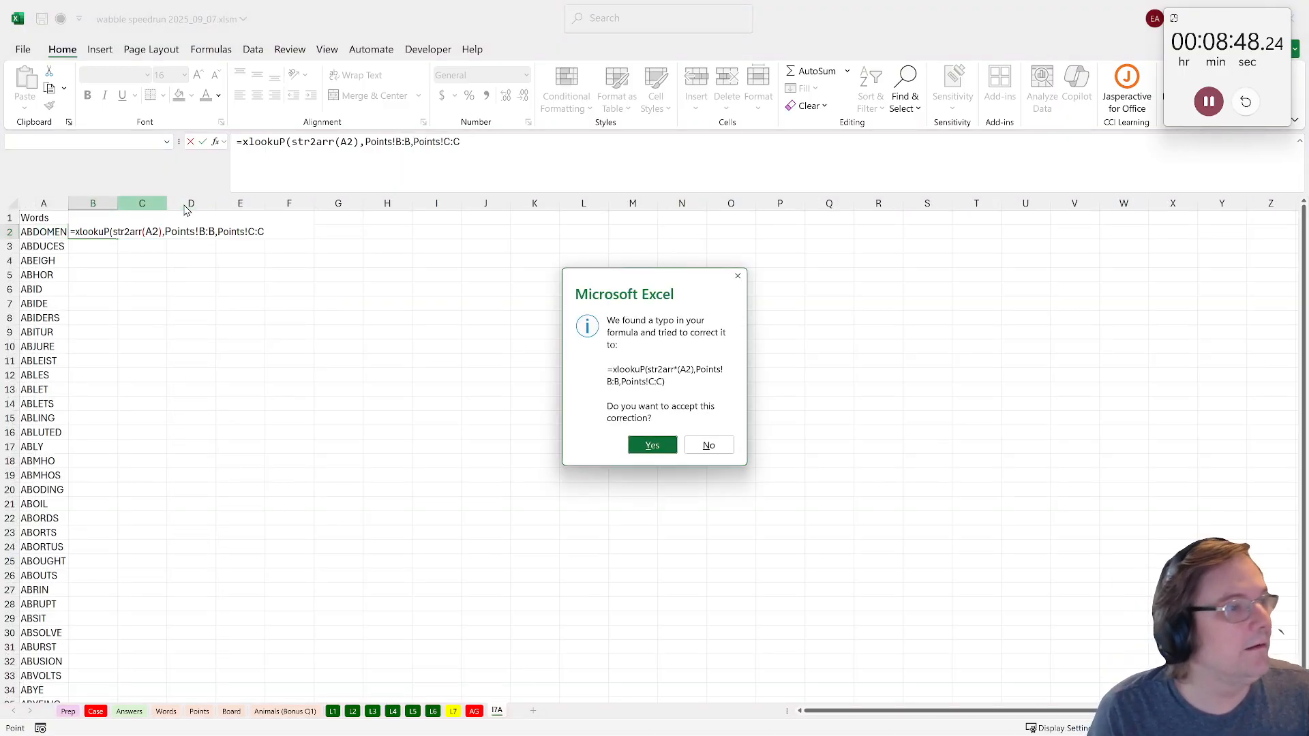
pyautogui.click(652, 446)
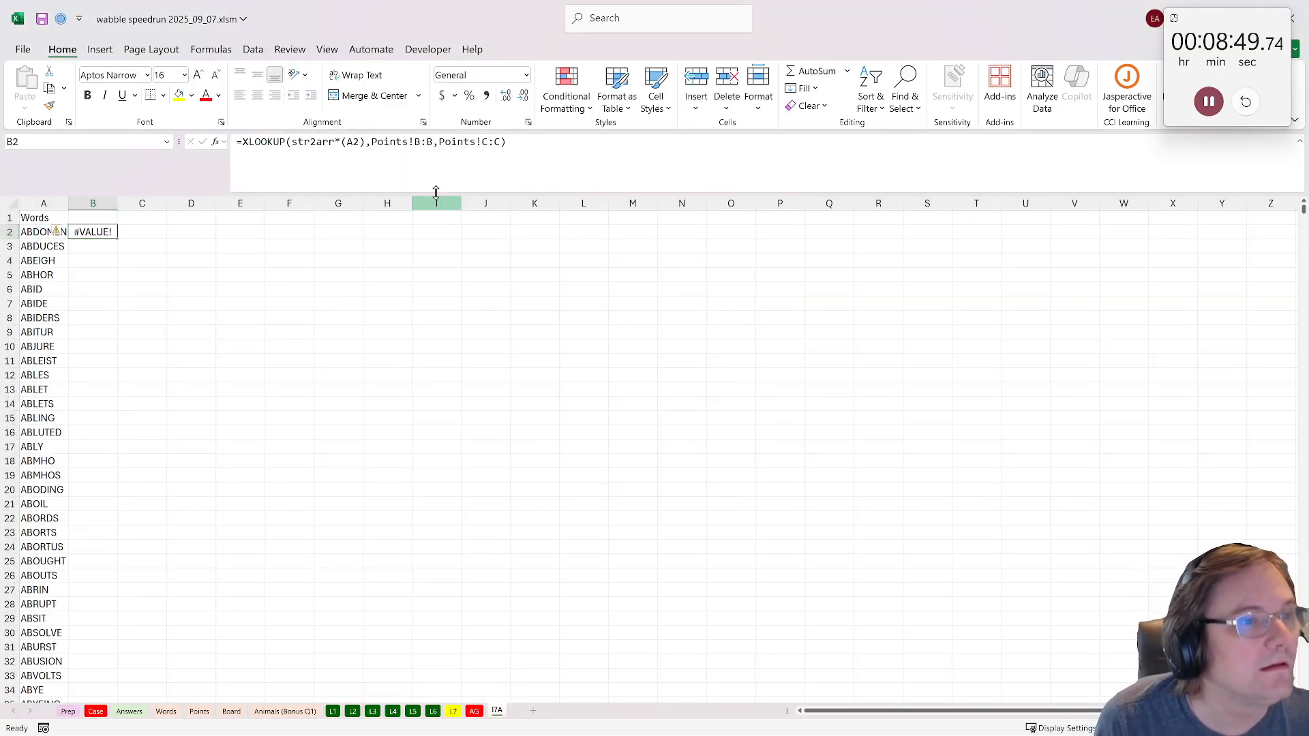
# - Remove the stray asterisk after str2arr so B2 reads =XLOOKUP(str2arr(A2),Points!B:B,Points!C:C)
pyautogui.click(342, 142)
pyautogui.press('BackSpace')
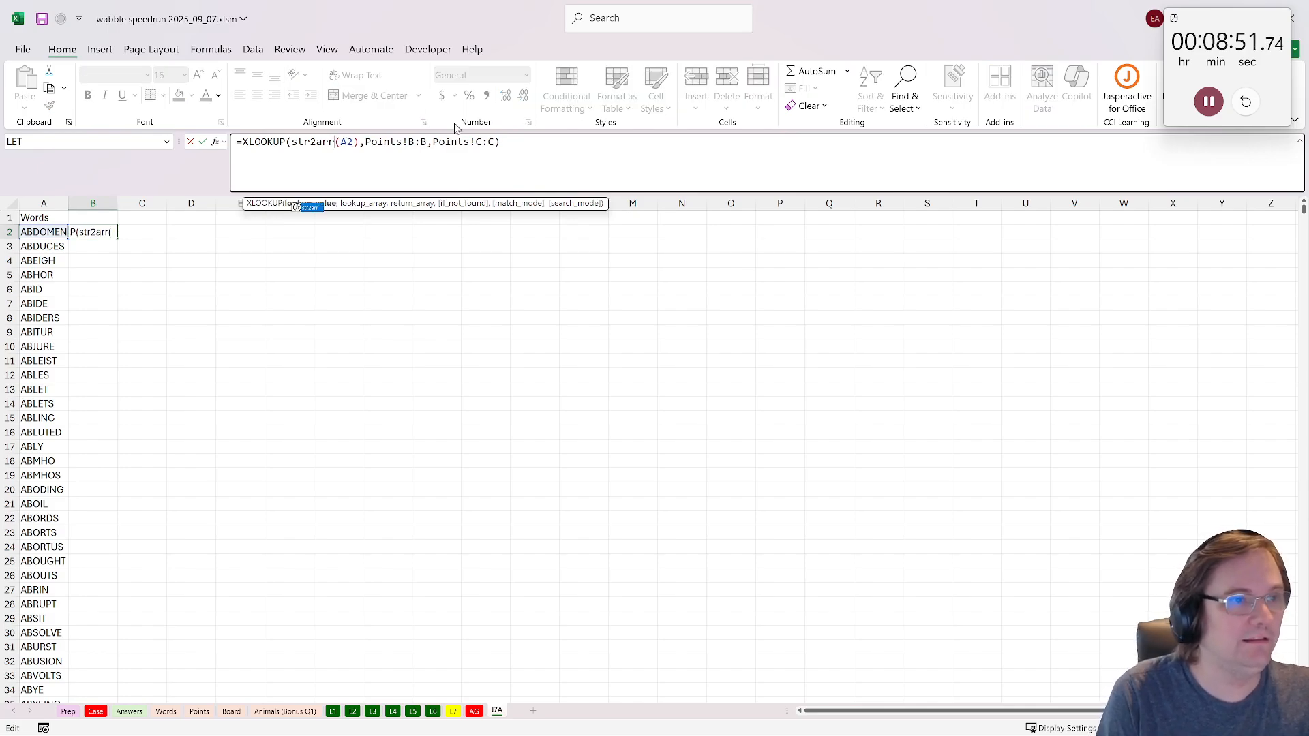
pyautogui.click(570, 156)
pyautogui.press('Return')
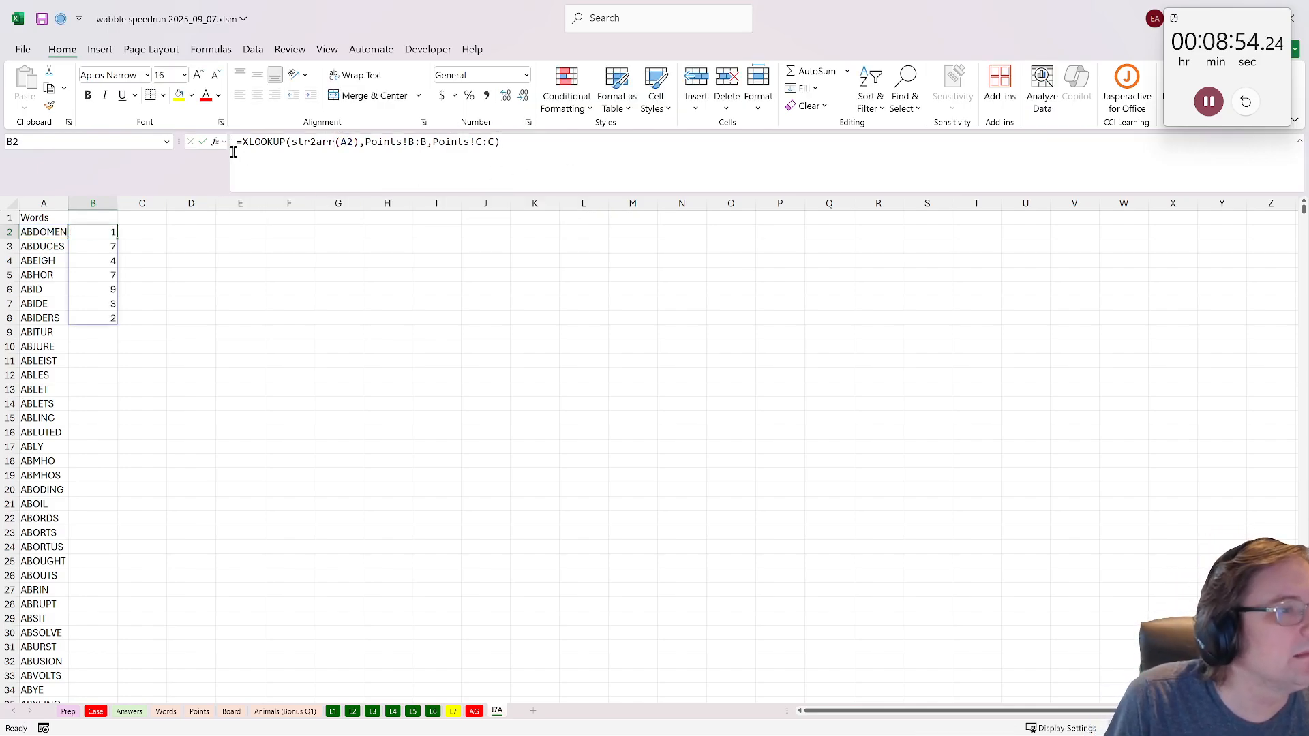
# - Wrap the B2 lookup in SUM to total the word's letter points, and fill it down the whole word list
pyautogui.click(234, 144)
pyautogui.write('sum(')
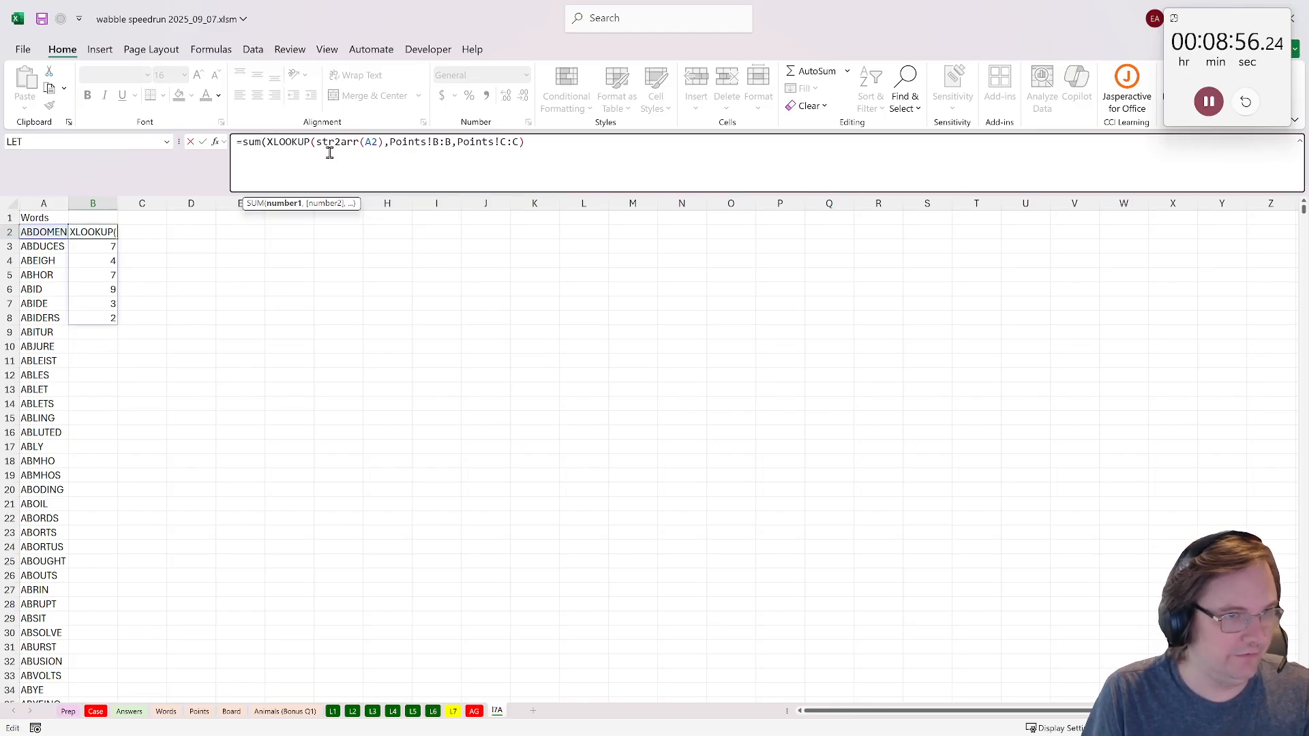
pyautogui.click(638, 150)
pyautogui.hotkey('ctrl', 'Return')
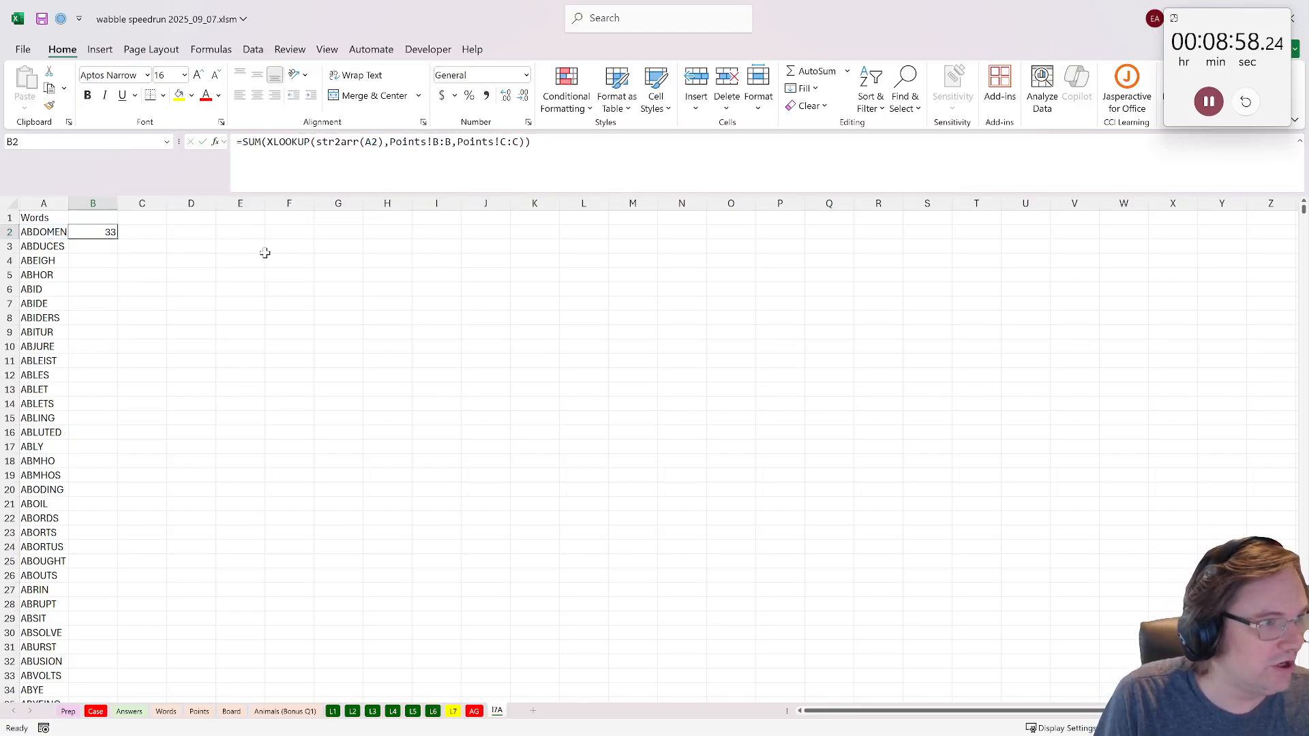
pyautogui.doubleClick(118, 238)
pyautogui.click(169, 234)
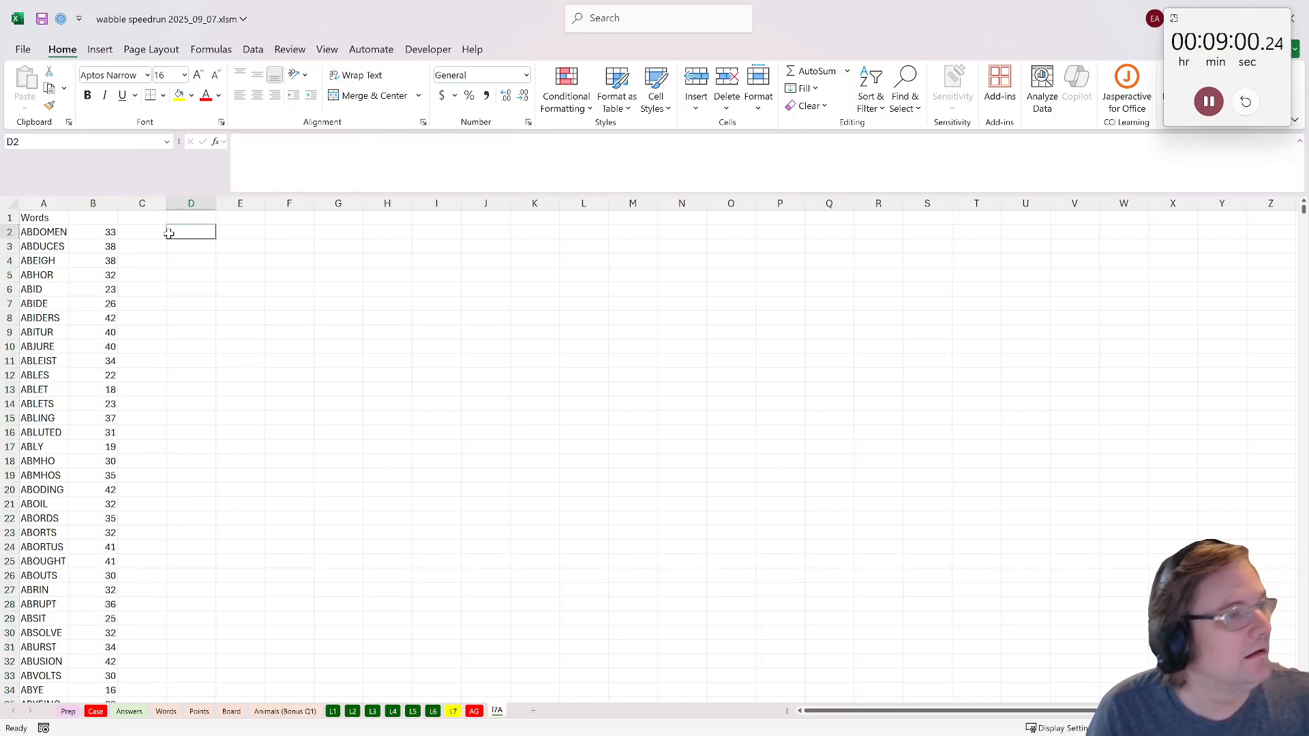
# - Add filters to columns A and B and sort the words by their point totals from largest to smallest
pyautogui.click(39, 217)
pyautogui.click(28, 203)
pyautogui.click(37, 219)
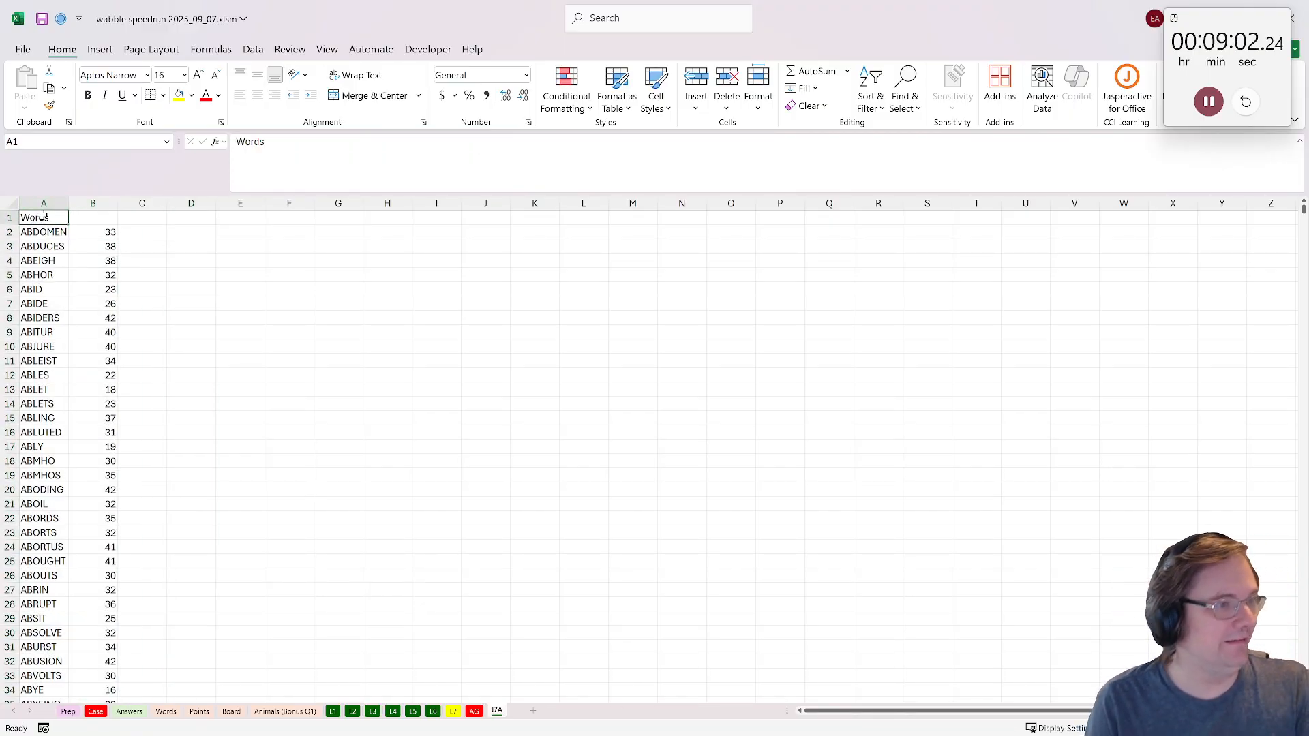
pyautogui.moveTo(91, 203); pyautogui.dragTo(57, 200)
pyautogui.click(253, 49)
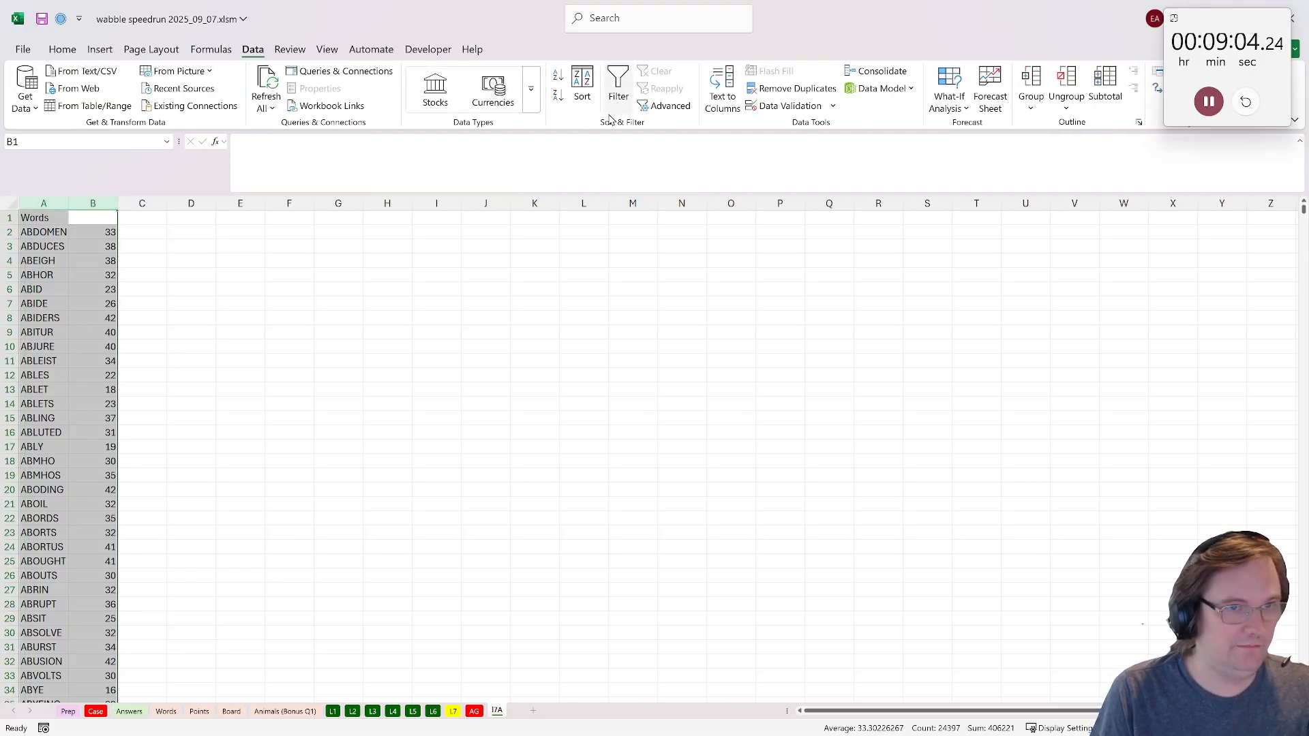
pyautogui.click(619, 89)
pyautogui.click(90, 220)
pyautogui.click(112, 219)
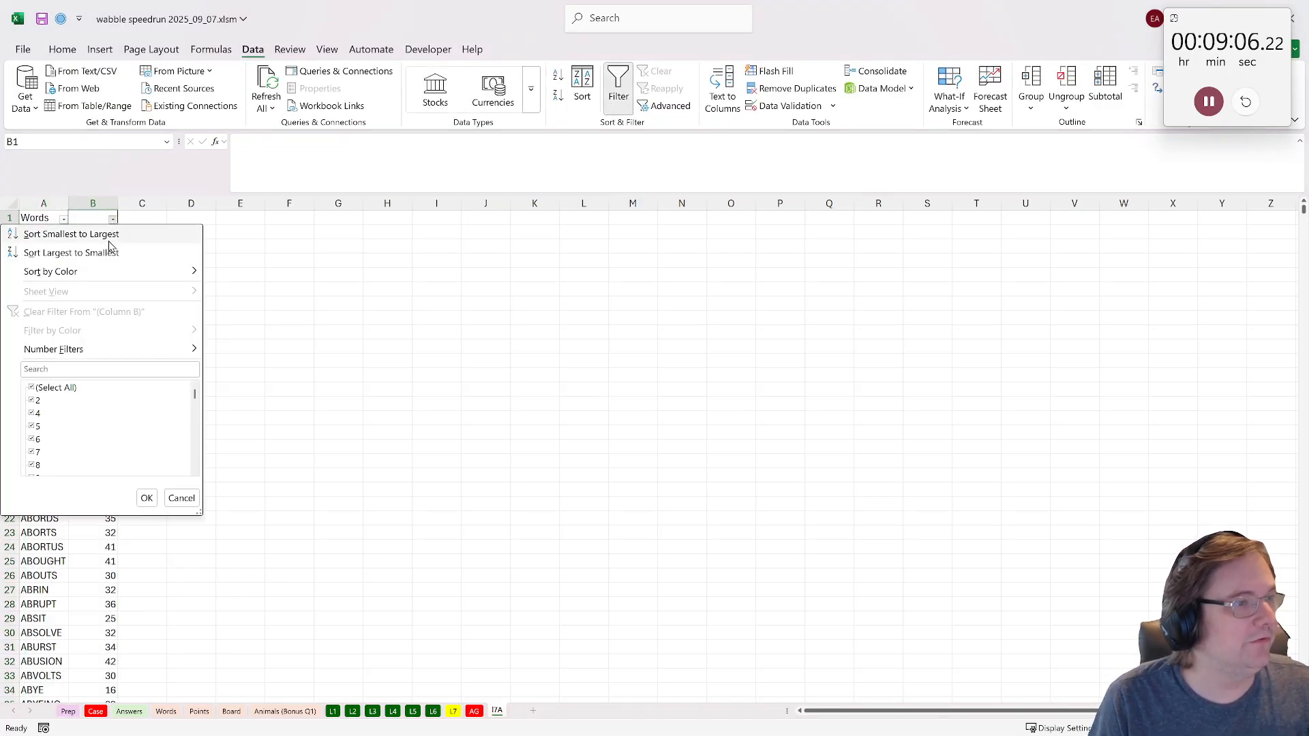
pyautogui.click(116, 251)
pyautogui.click(156, 221)
pyautogui.click(89, 232)
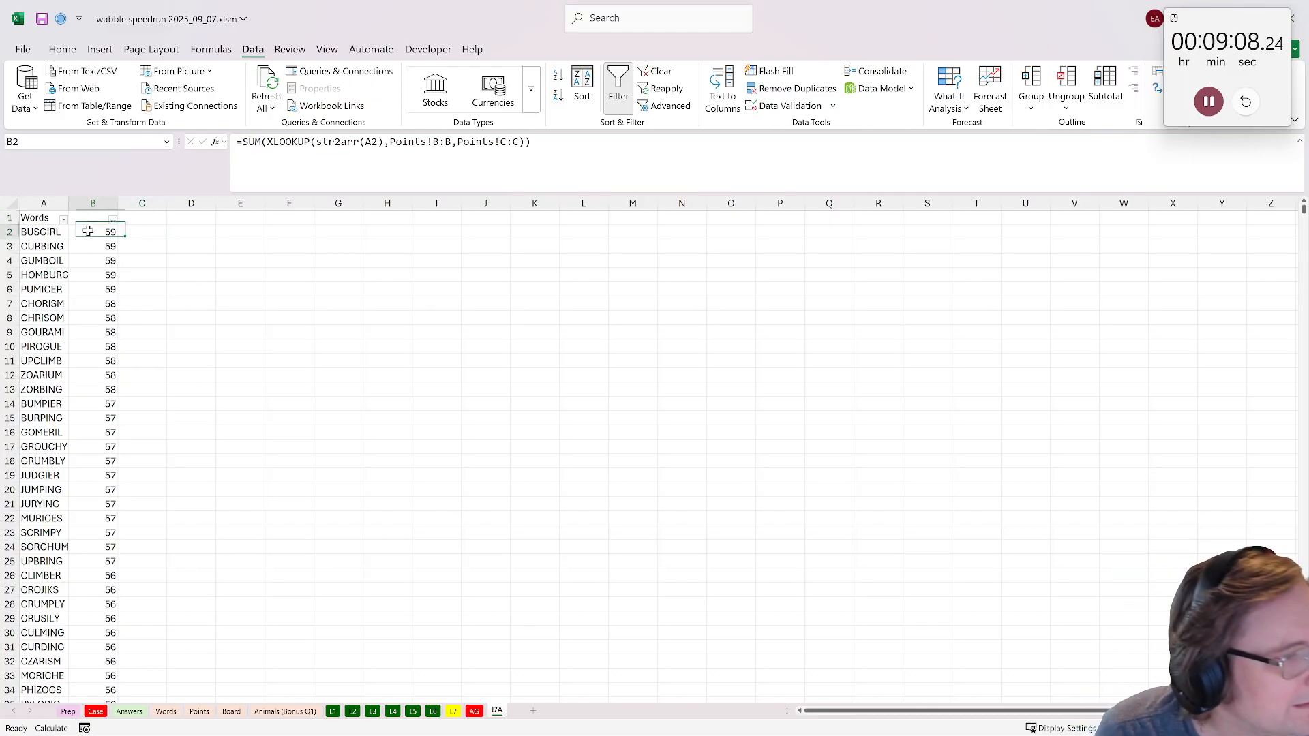
# - Enter =SEQUENCE(1,7) in C1 to number seven letter columns across the header row
pyautogui.click(140, 218)
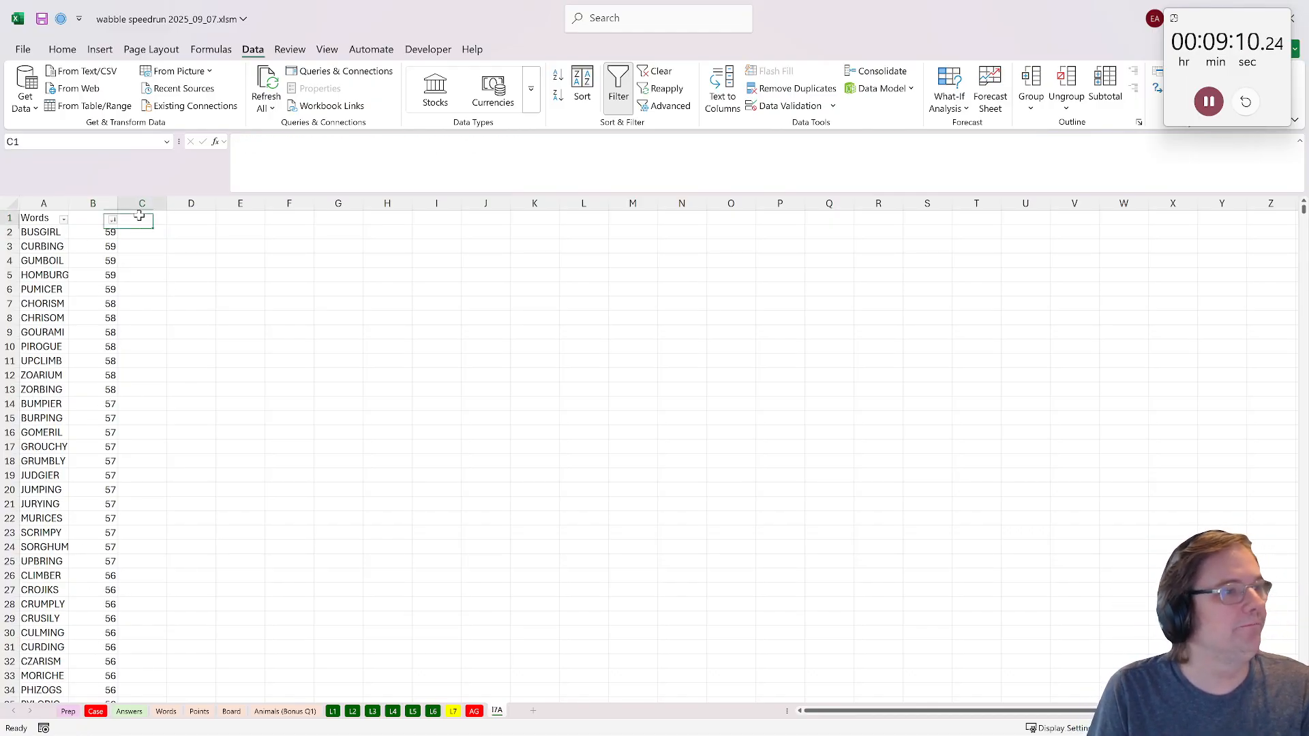
pyautogui.click(145, 233)
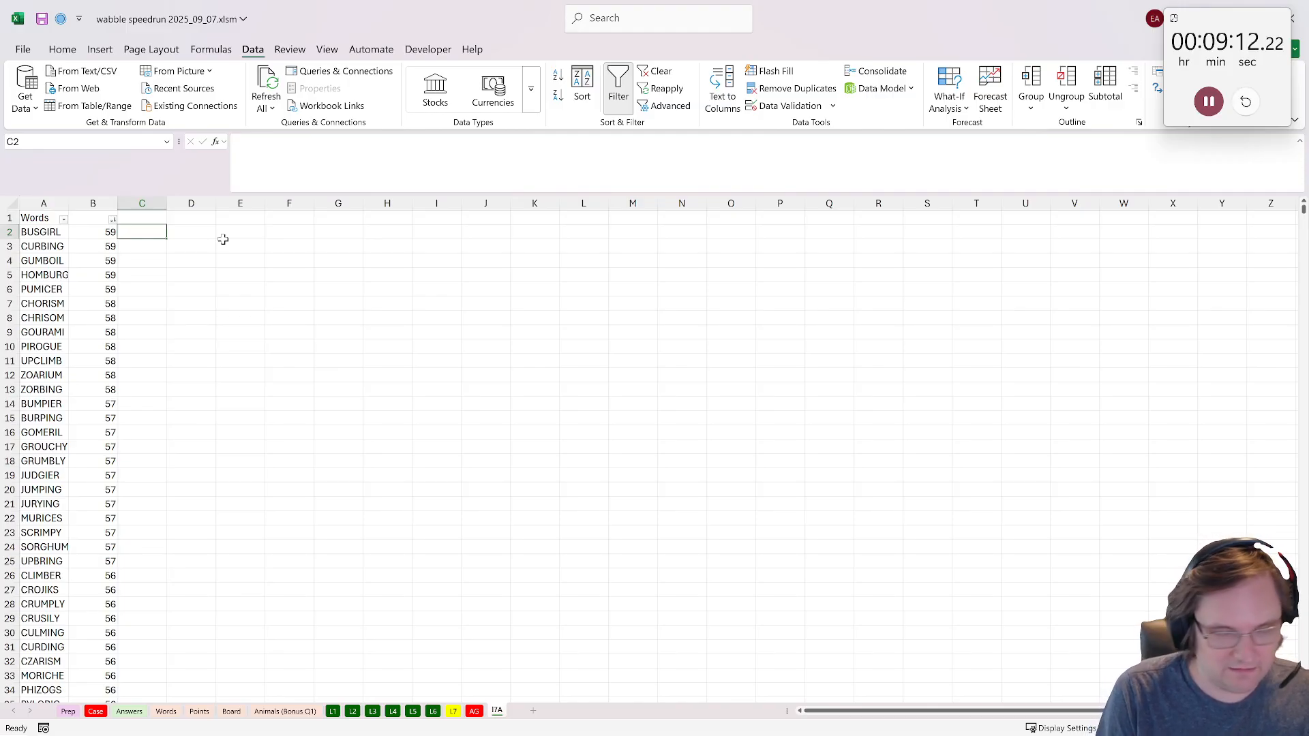
pyautogui.press('Up')
pyautogui.write('=s')
pyautogui.press('BackSpace')
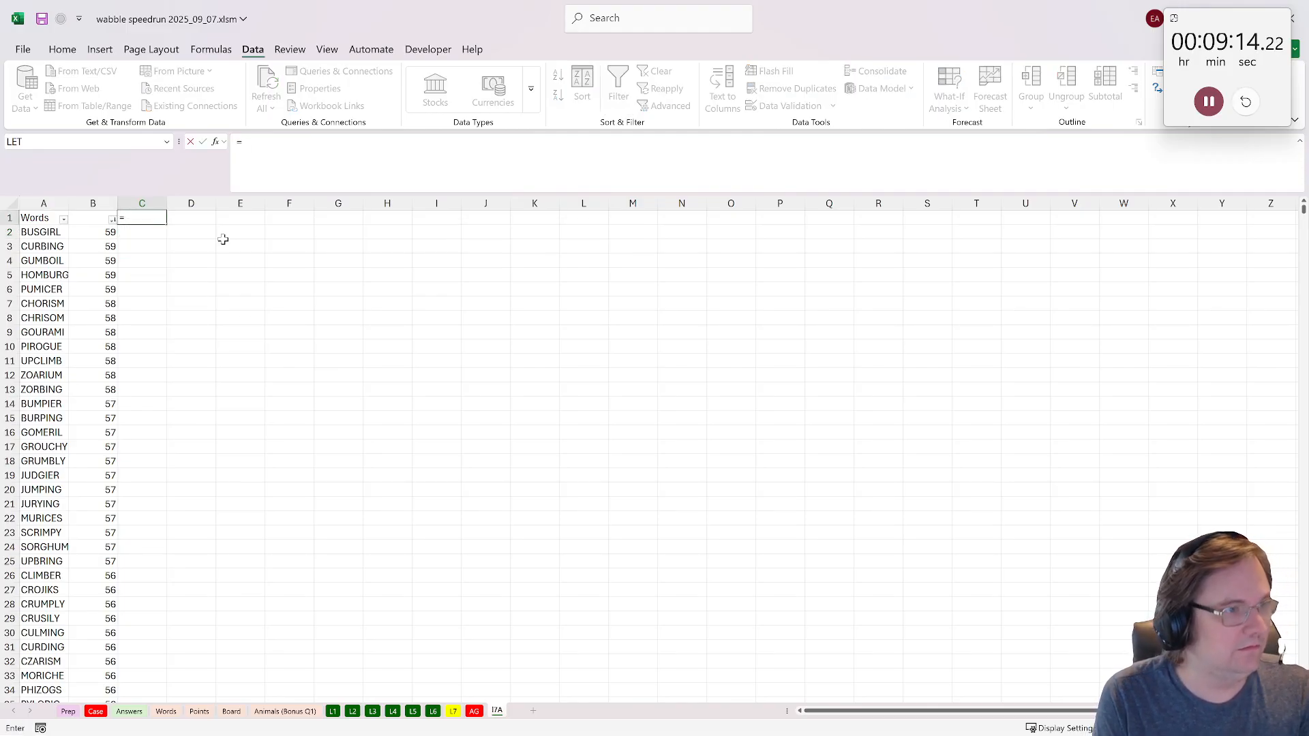
pyautogui.write('c')
pyautogui.press('BackSpace')
pyautogui.write('se')
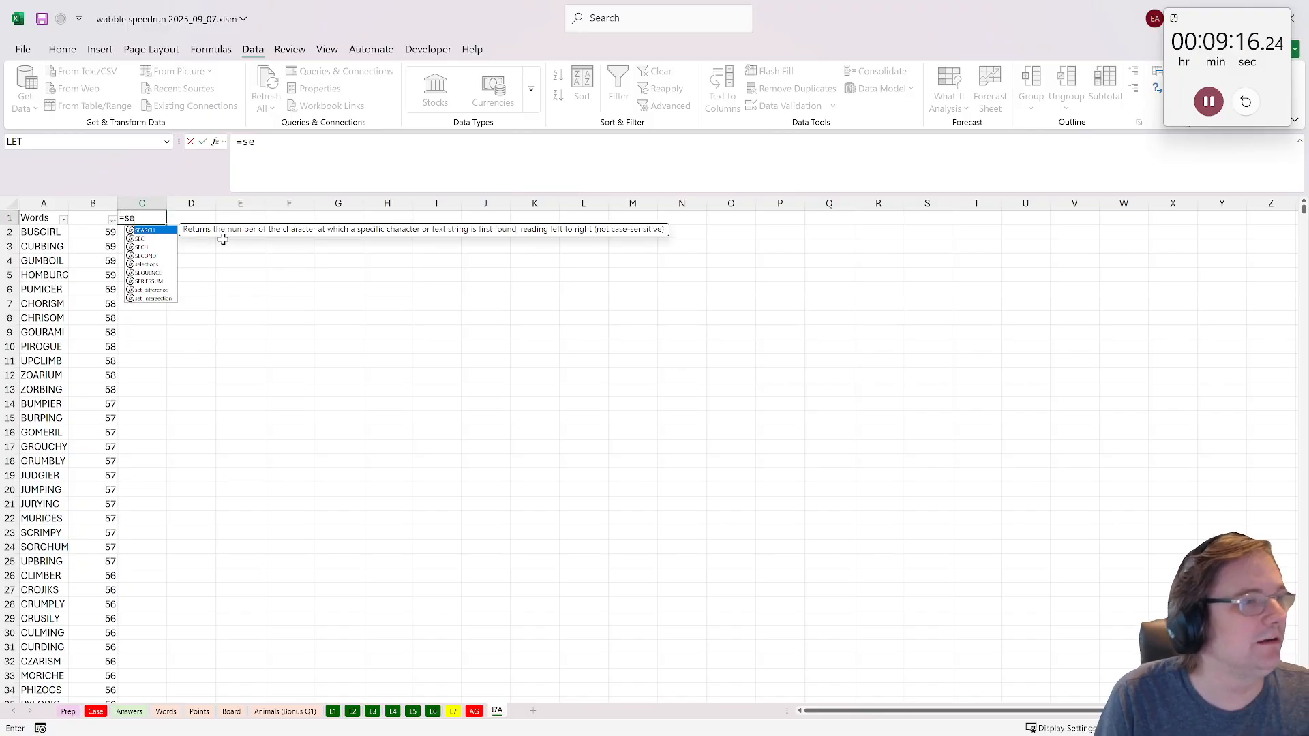
pyautogui.press('Tab')
pyautogui.press('BackSpace')
pyautogui.press('BackSpace')
pyautogui.press('BackSpace')
pyautogui.press('BackSpace')
pyautogui.press('BackSpace')
pyautogui.press('BackSpace')
pyautogui.write('q')
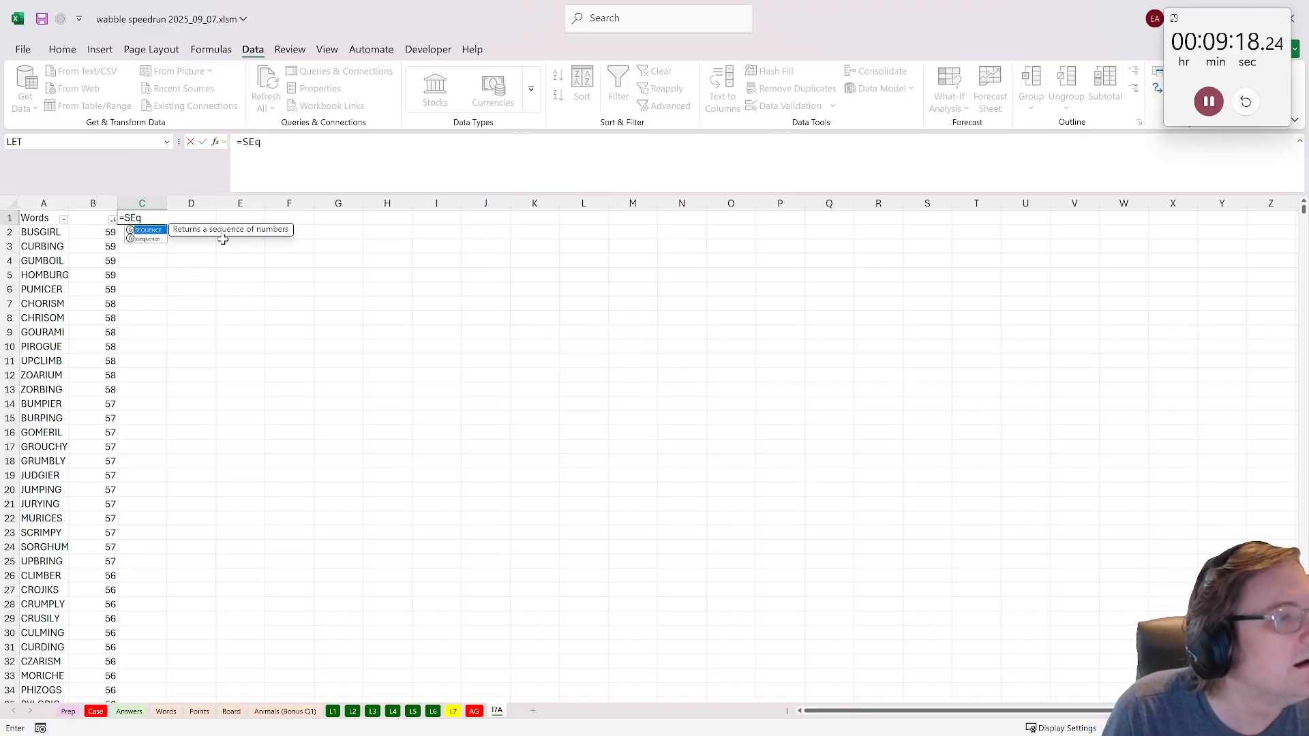
pyautogui.press('Tab')
pyautogui.write('1,7')
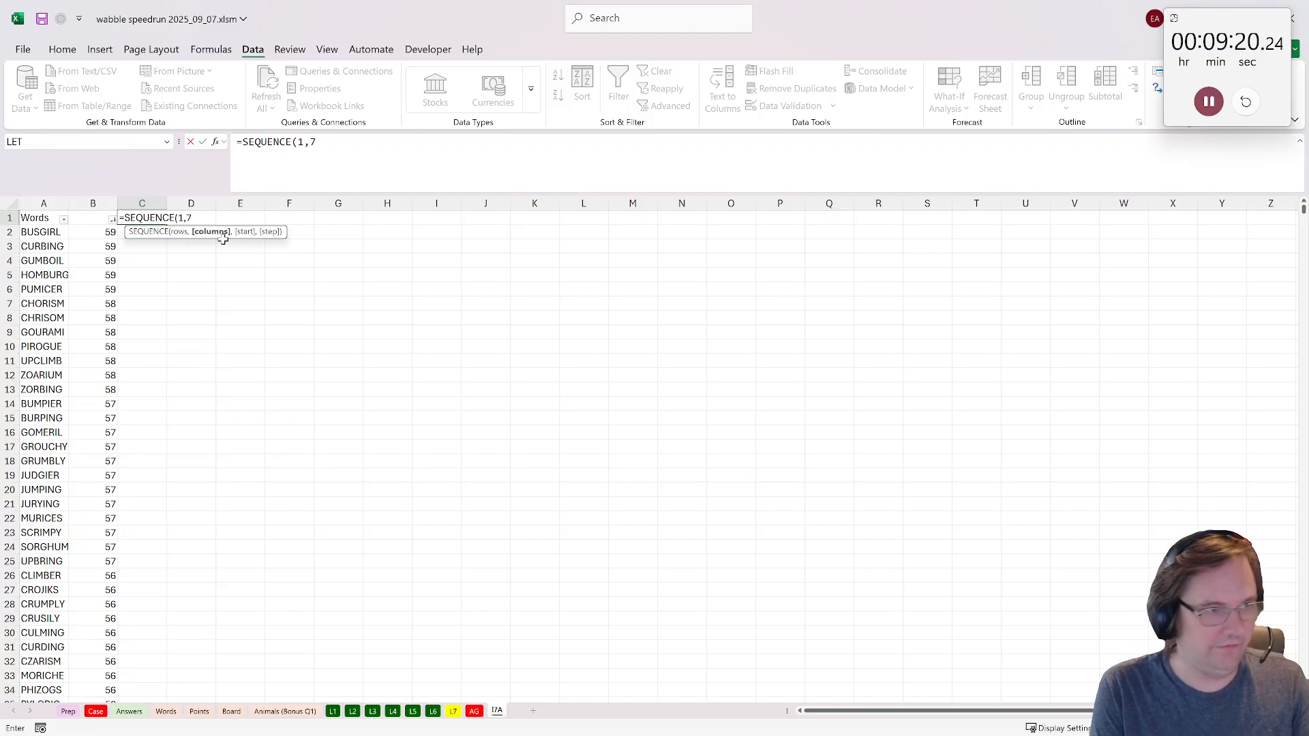
pyautogui.write(')')
pyautogui.press('Return')
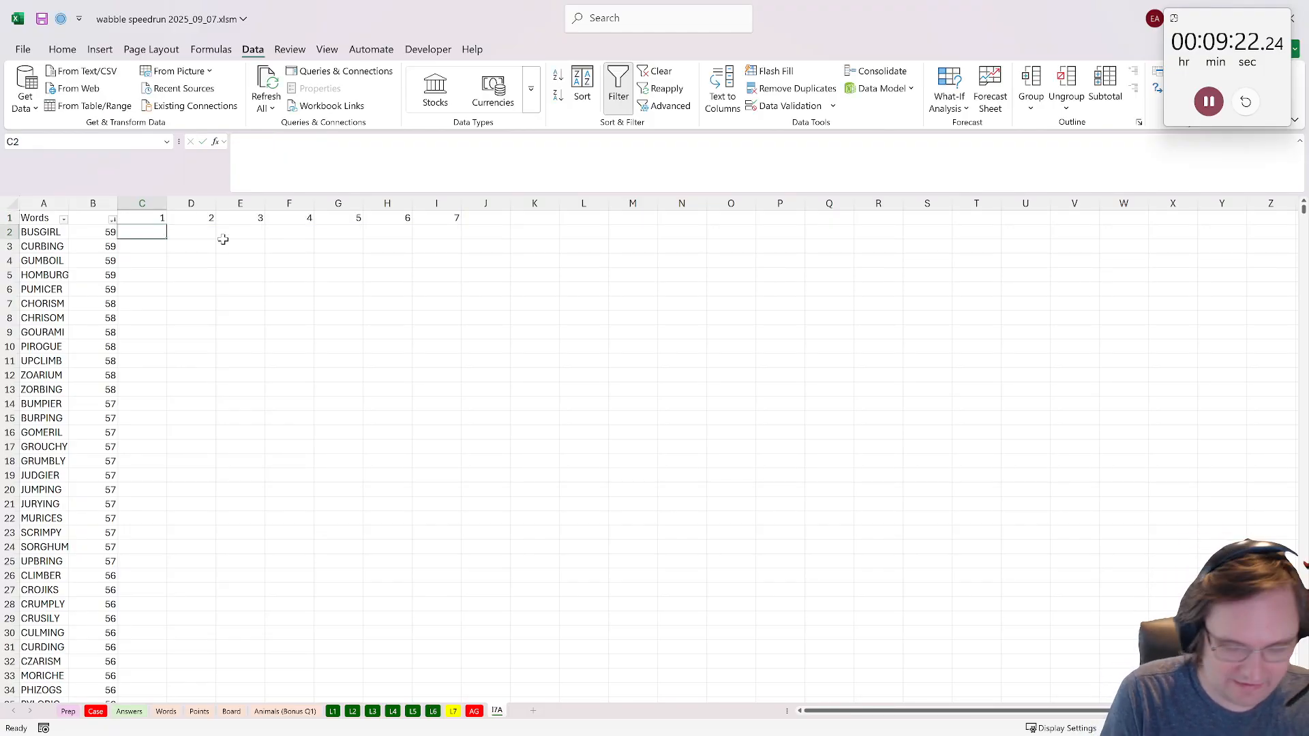
# - Enter =str2arr(A2) in C2 to split the first word into its letters
pyautogui.write('=str')
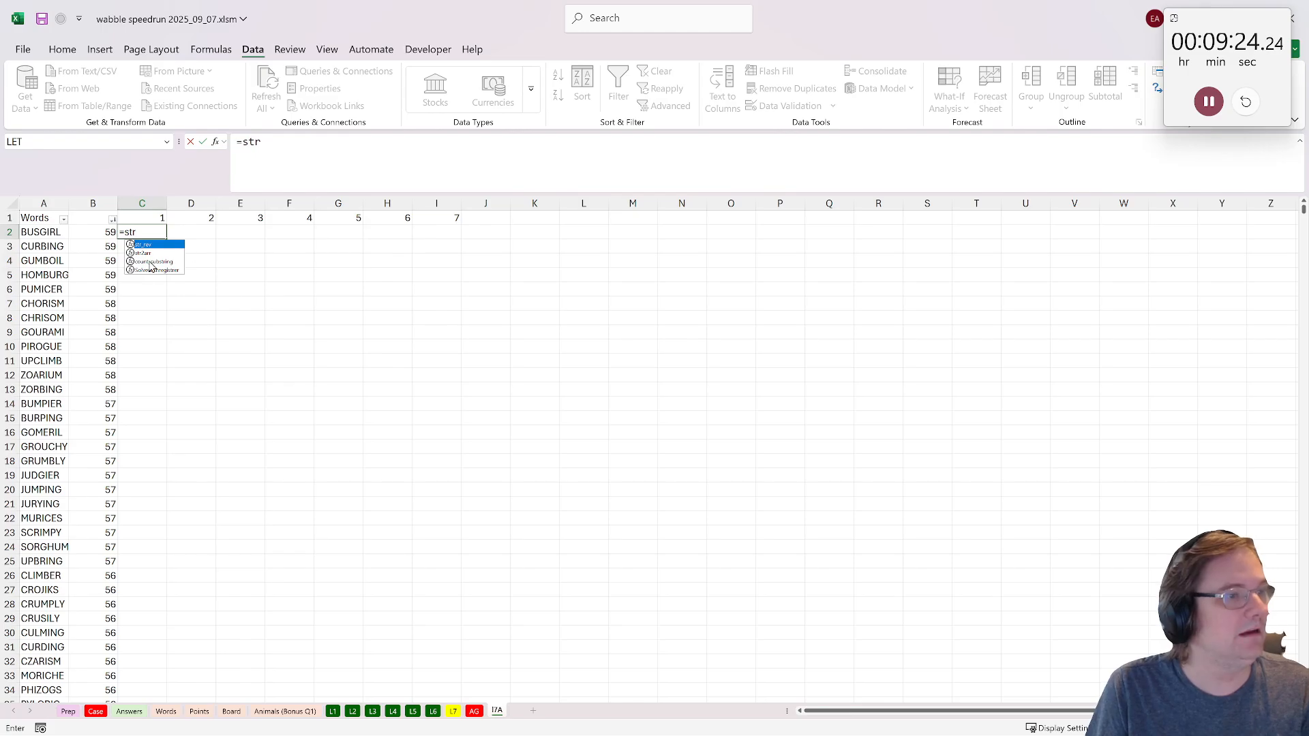
pyautogui.doubleClick(143, 253)
pyautogui.click(51, 236)
pyautogui.write(')')
pyautogui.press('Return')
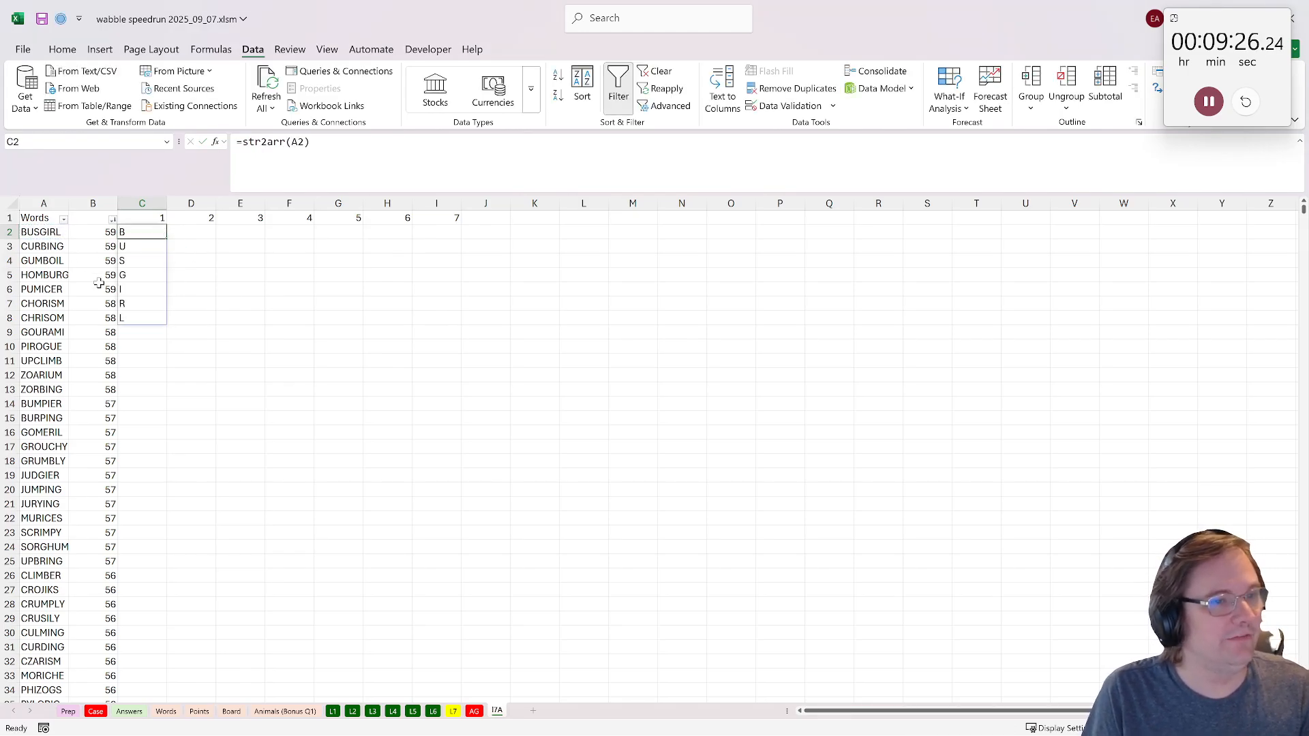
# - Wrap the C2 formula as =TOROW(str2arr(A2)) to spread the letters across the row, and save the workbook
pyautogui.click(242, 144)
pyautogui.write('torow(')
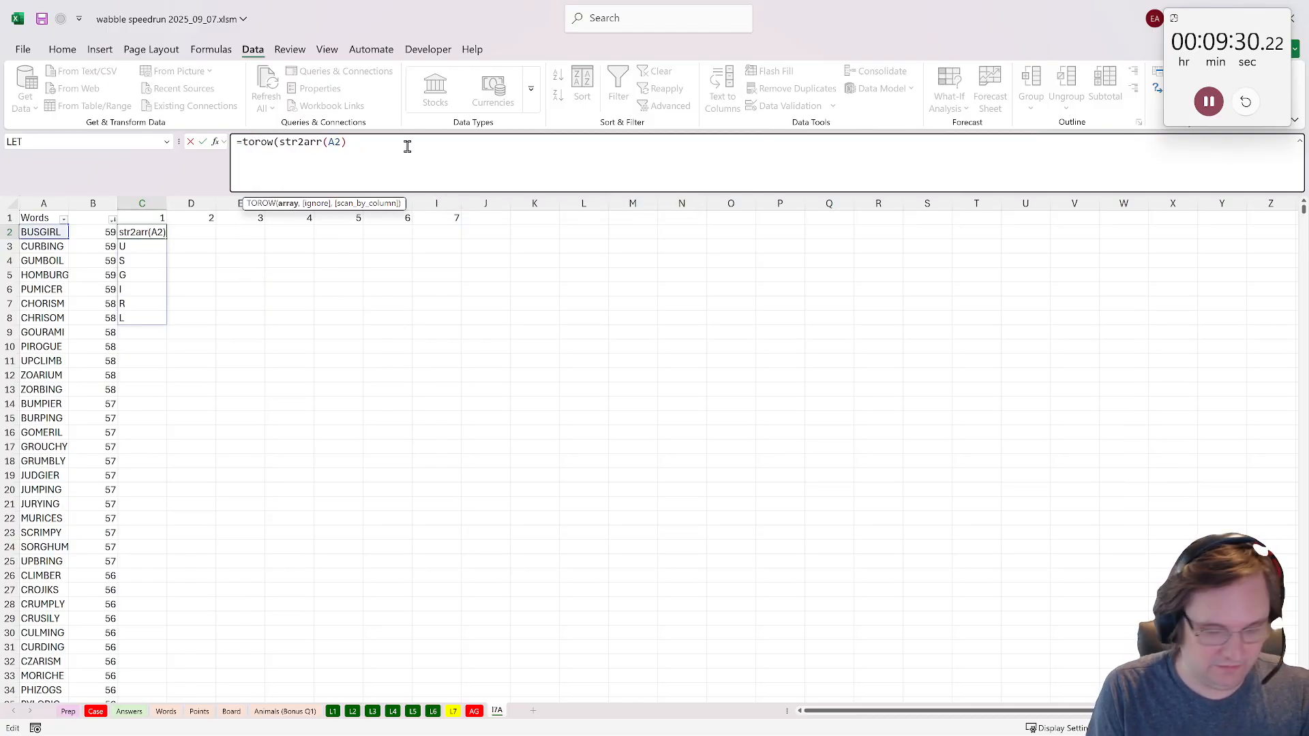
pyautogui.write(')')
pyautogui.press('Return')
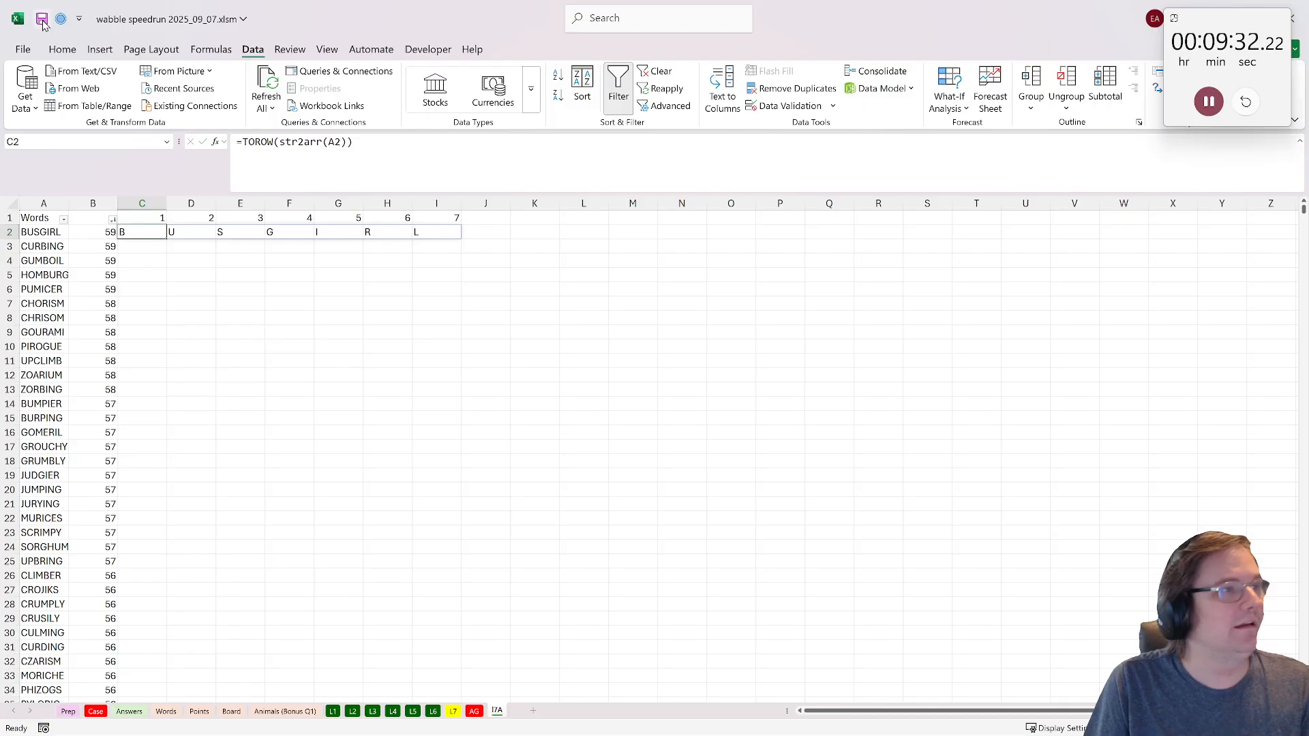
pyautogui.click(42, 21)
# - Copy the C2 letter-splitting formula down column C to row 12199, covering every word
pyautogui.hotkey('ctrl', 'c')
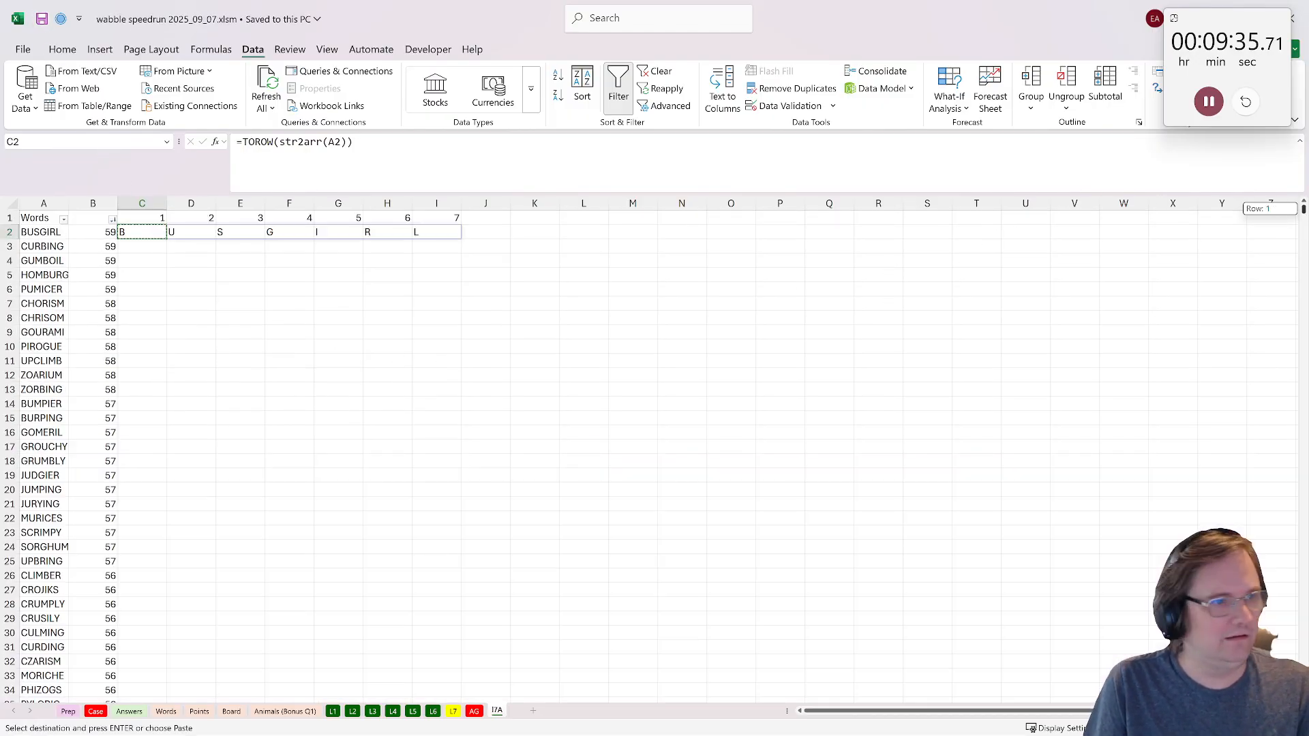
pyautogui.moveTo(1303, 213); pyautogui.dragTo(1303, 698)
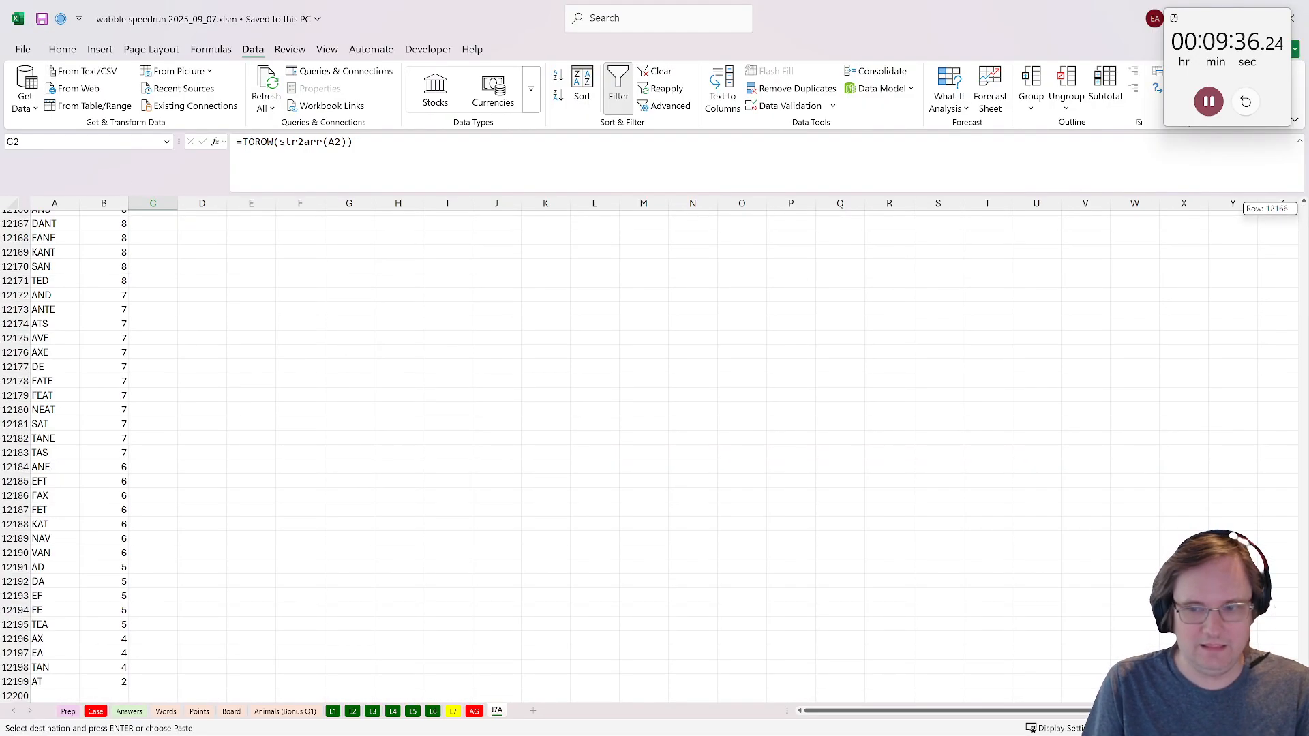
pyautogui.keyDown('shift'); pyautogui.click(163, 680); pyautogui.keyUp('shift')
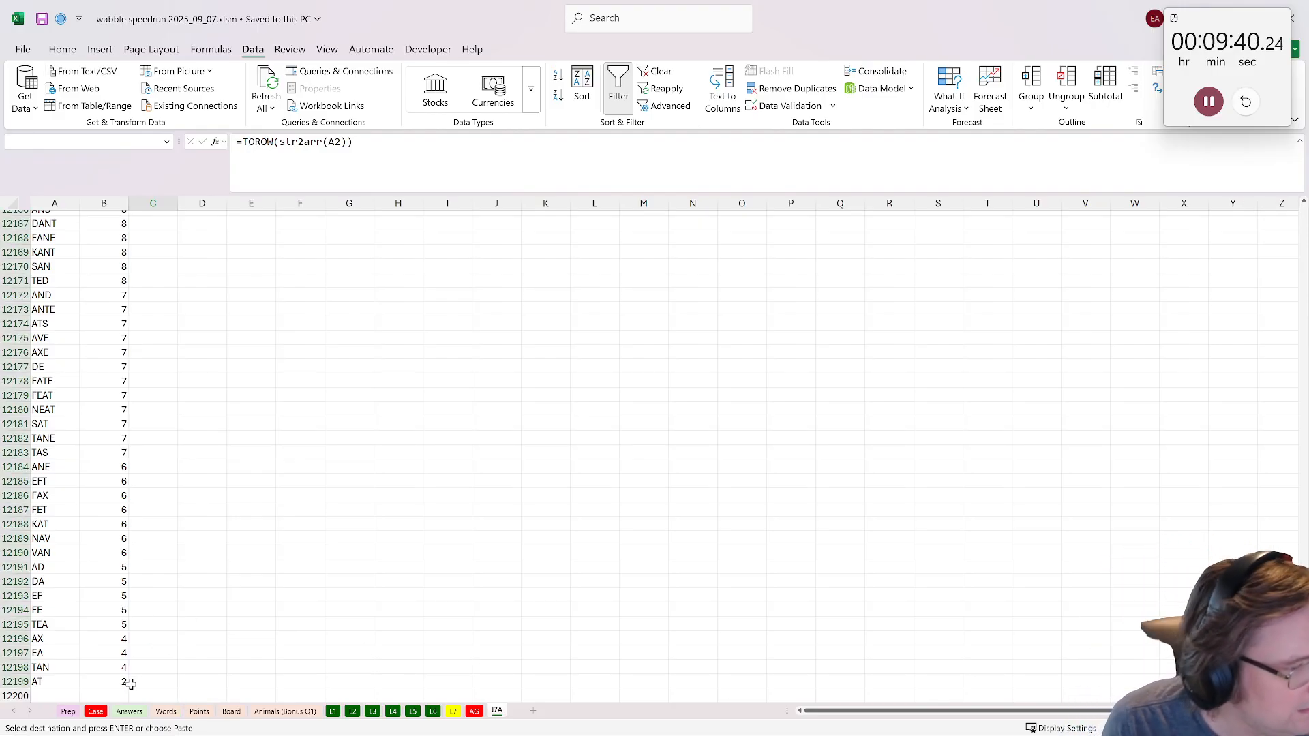
pyautogui.click(149, 680)
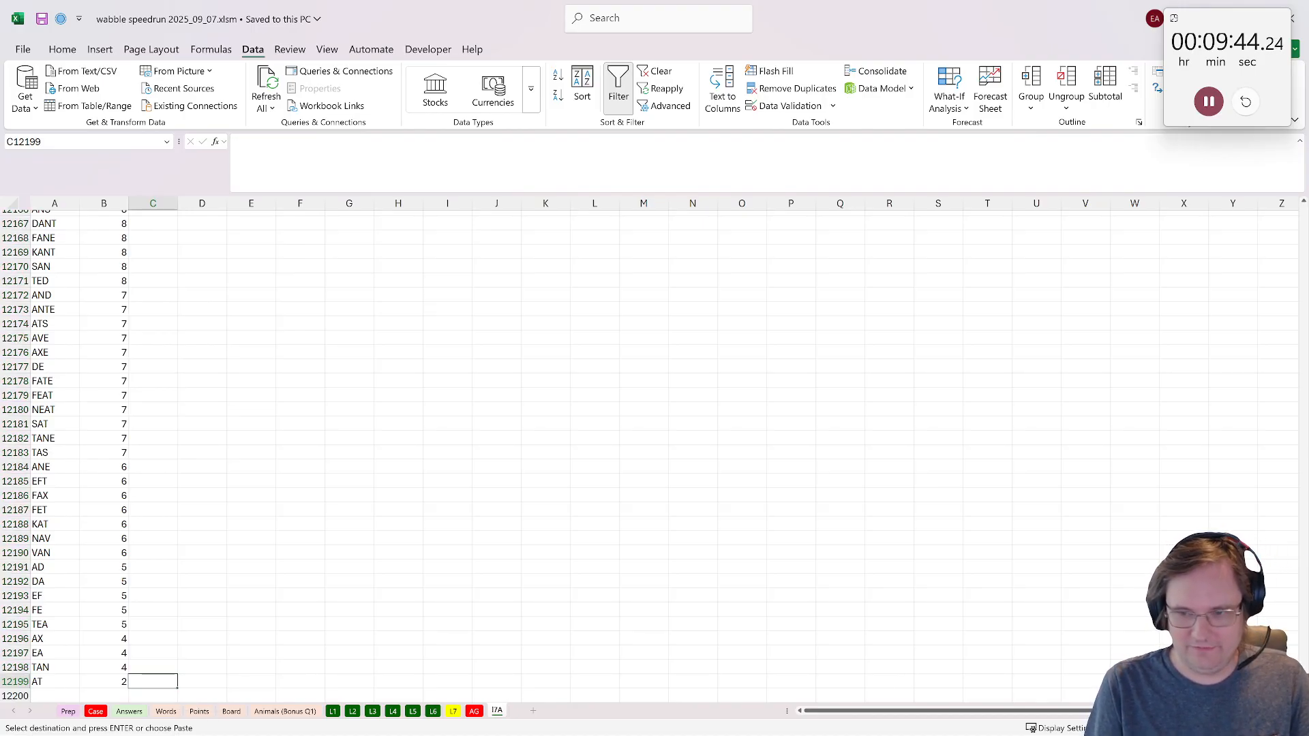
pyautogui.moveTo(1303, 689); pyautogui.dragTo(1245, 188)
pyautogui.keyDown('shift'); pyautogui.click(153, 232); pyautogui.keyUp('shift')
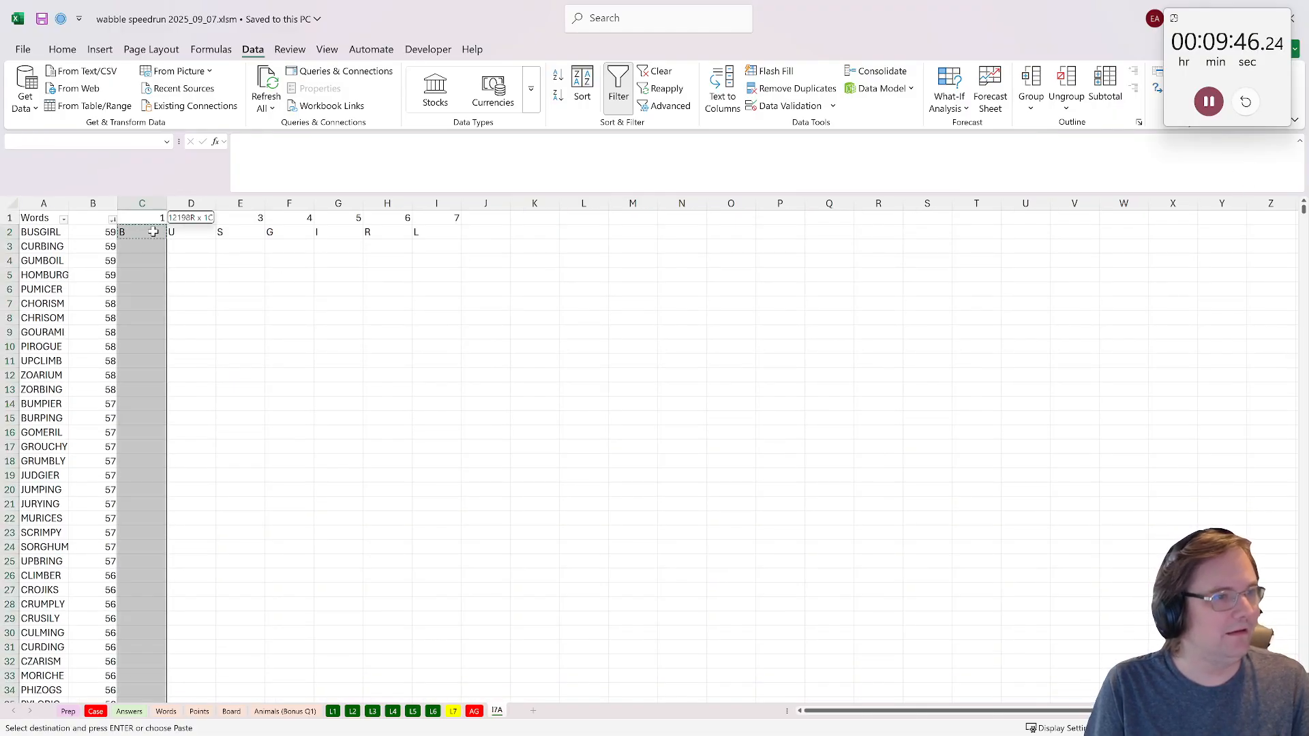
pyautogui.hotkey('ctrl', 'v')
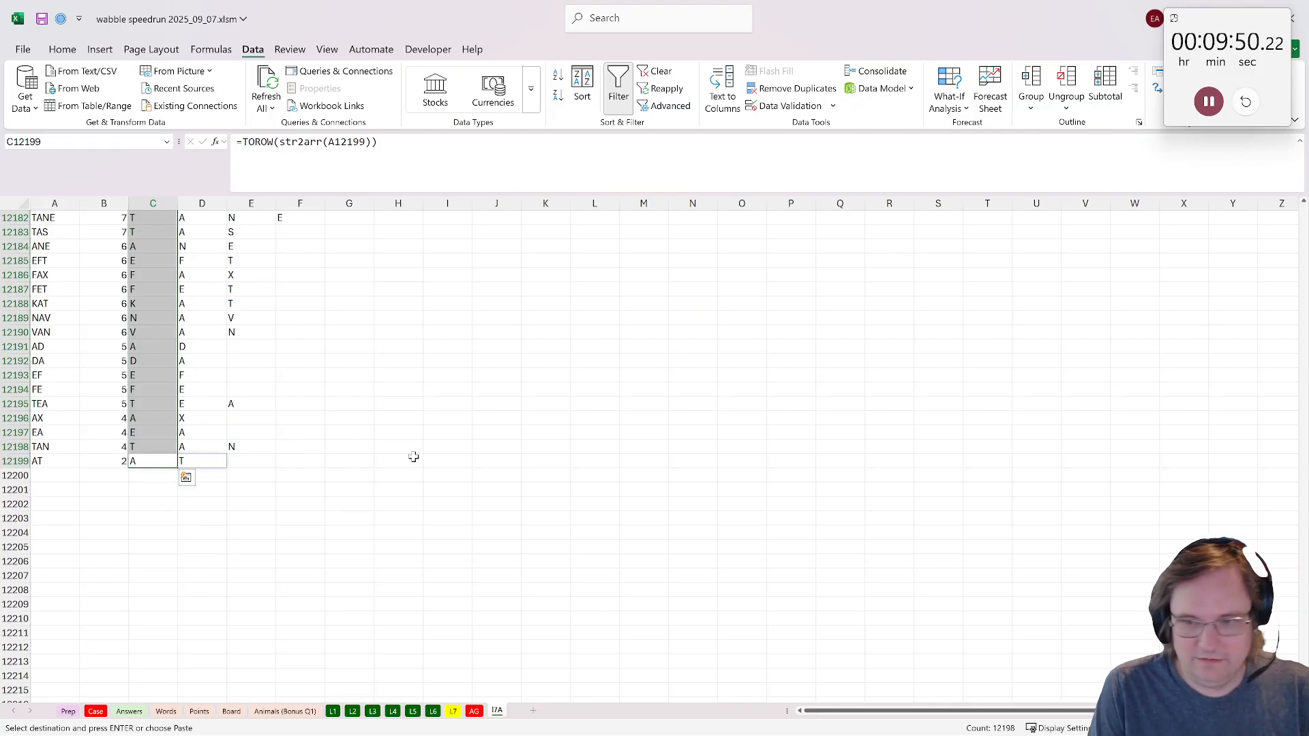
# - Left-align every cell of the helper sheet
pyautogui.moveTo(1303, 689); pyautogui.dragTo(1291, 168)
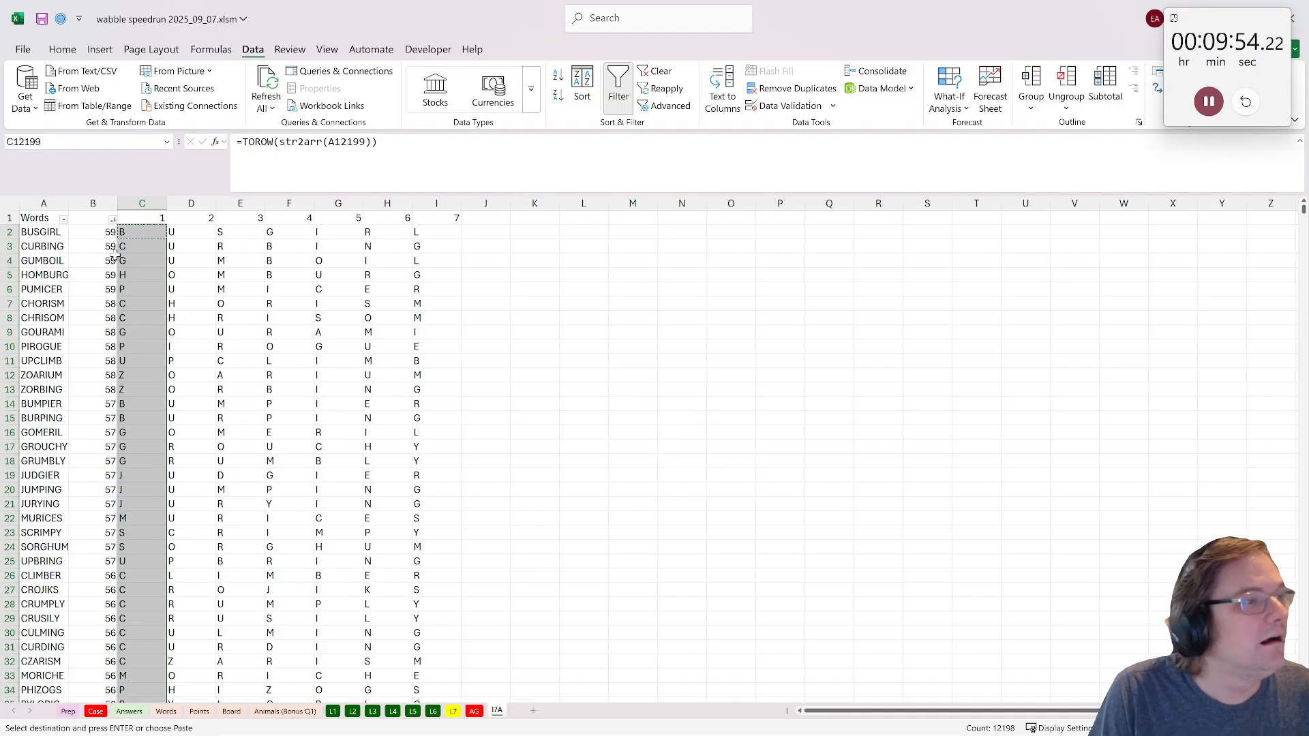
pyautogui.click(12, 203)
pyautogui.click(62, 49)
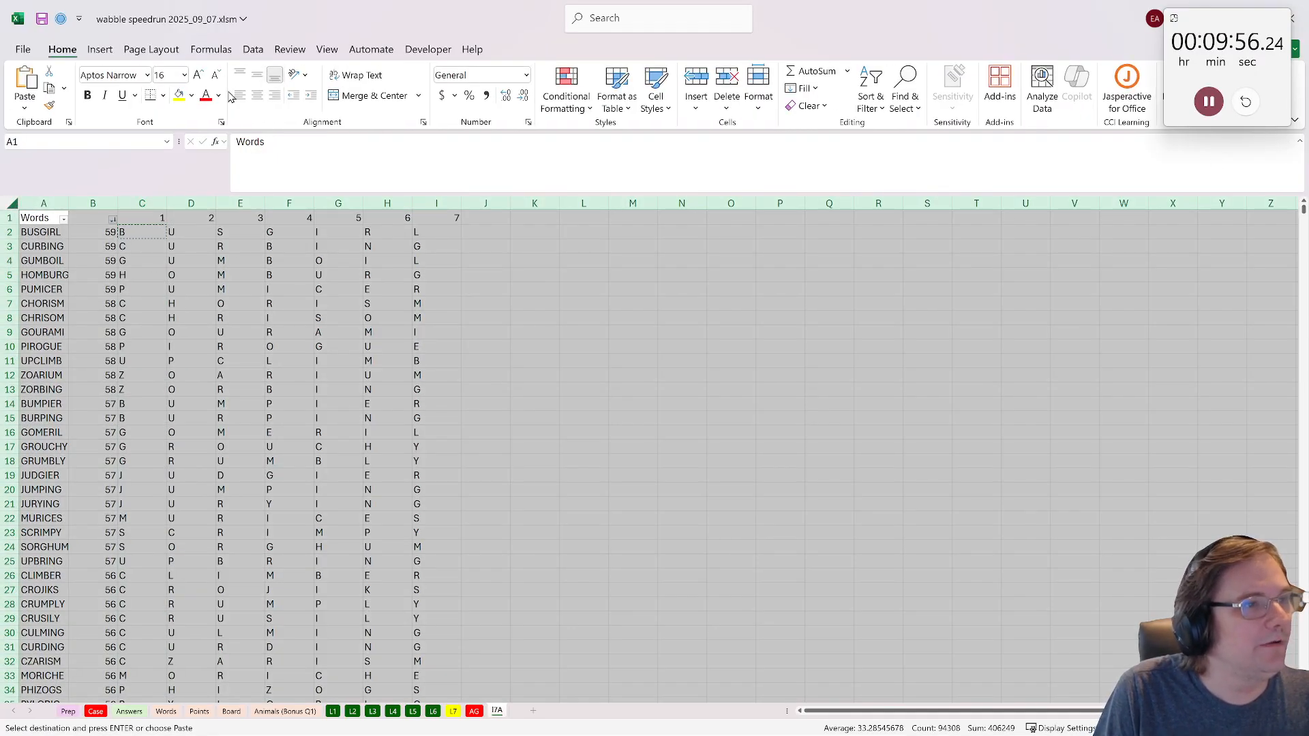
pyautogui.click(239, 96)
pyautogui.click(451, 295)
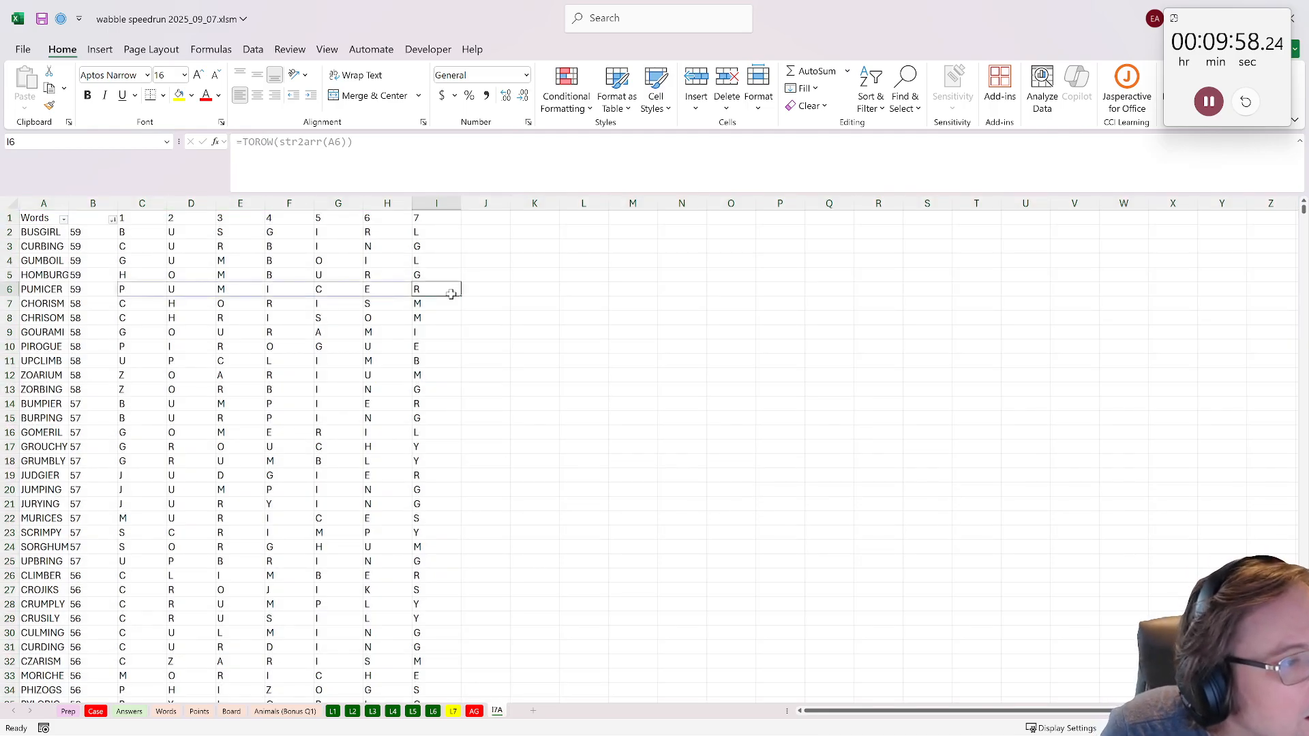
pyautogui.click(440, 335)
pyautogui.click(483, 217)
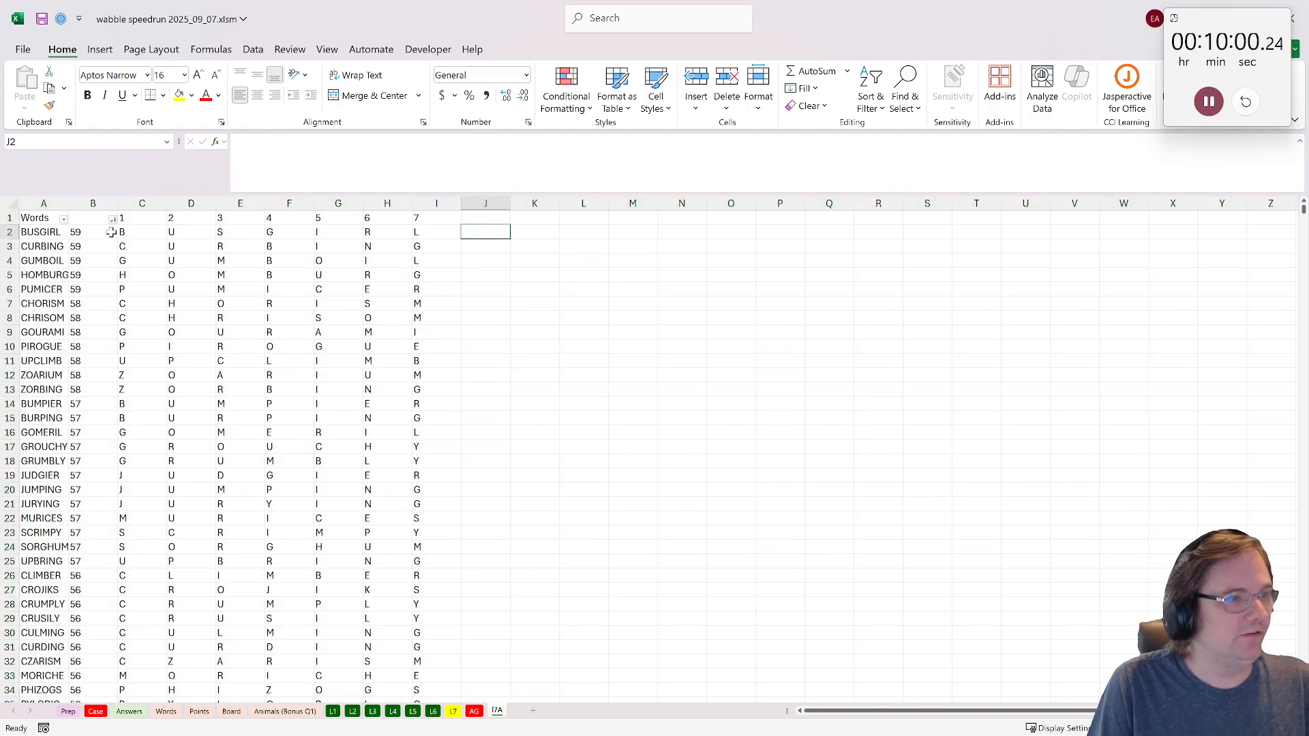
# - Copy the letter position headers 1 to 7 from C1:I1 into the header row starting at J1
pyautogui.moveTo(122, 217); pyautogui.dragTo(428, 203)
pyautogui.hotkey('ctrl', 'c')
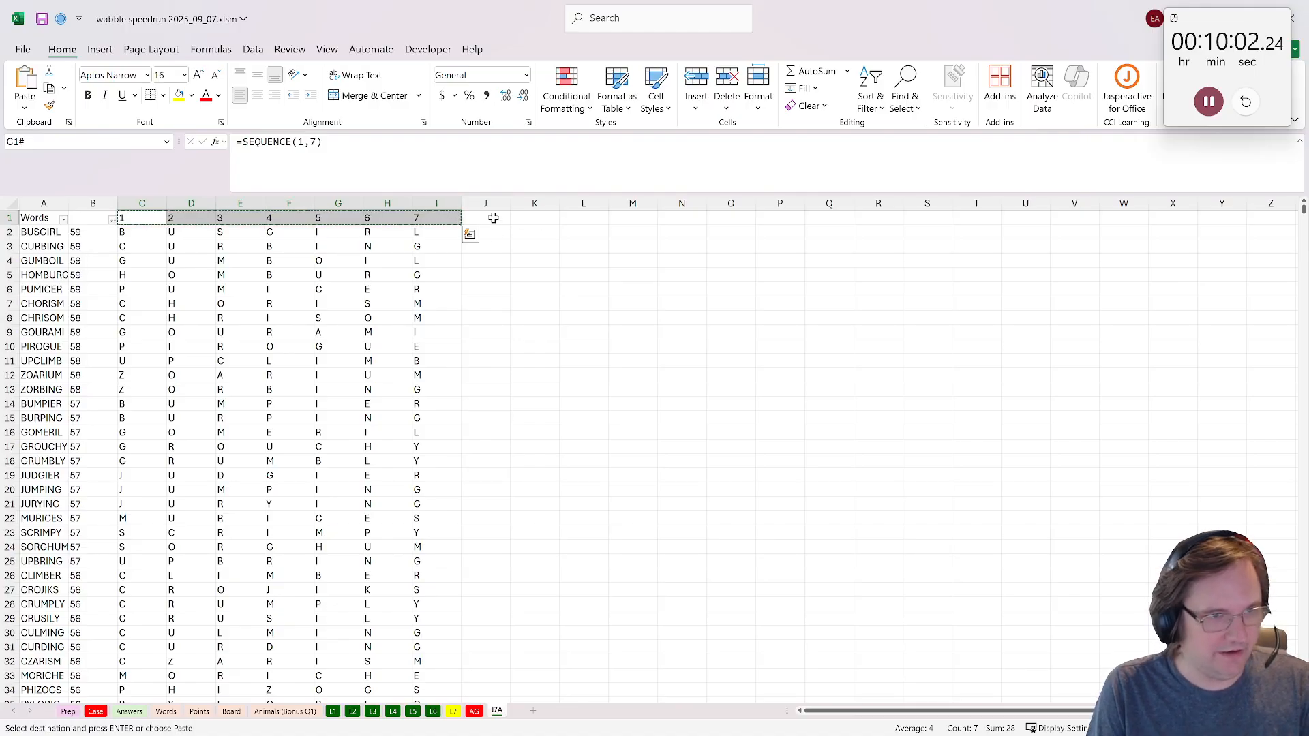
pyautogui.click(485, 218)
pyautogui.hotkey('ctrl', 'v')
pyautogui.press('Down')
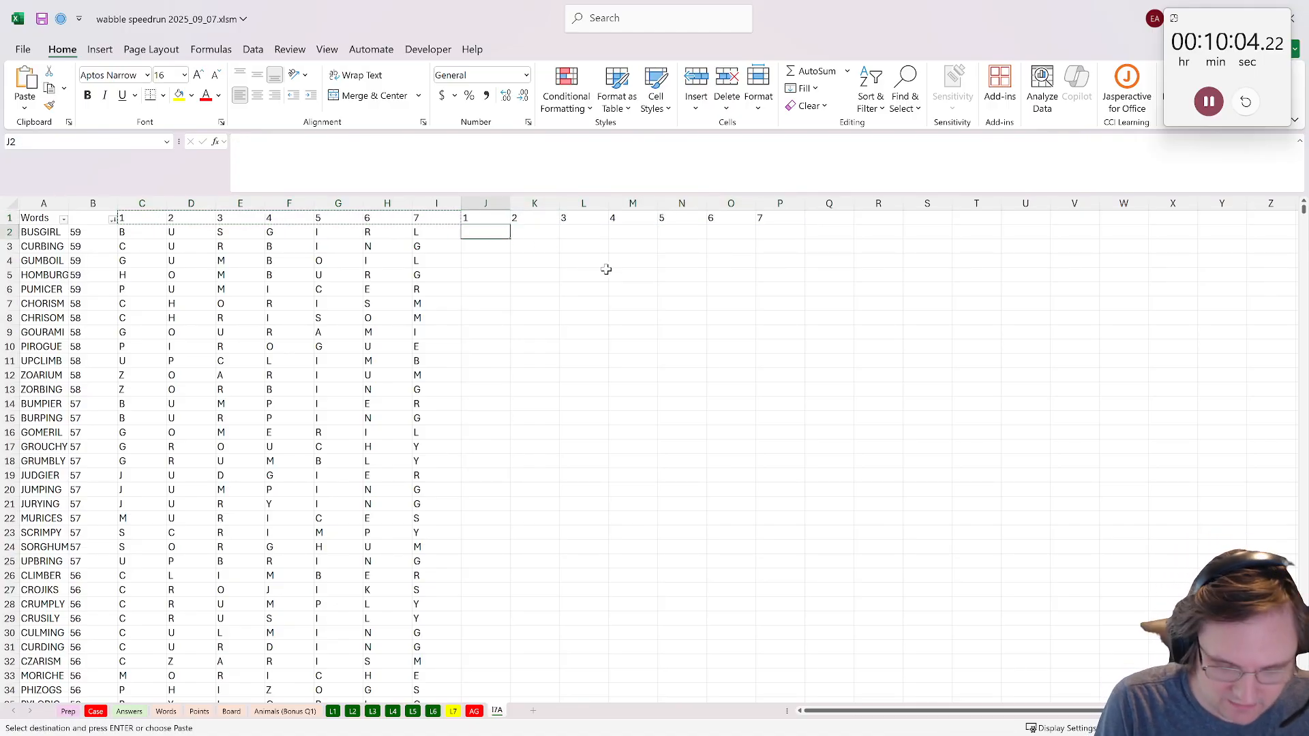
# - Begin an IFS formula in J2 that returns "ok" when C2 is blank
pyautogui.write('=if(')
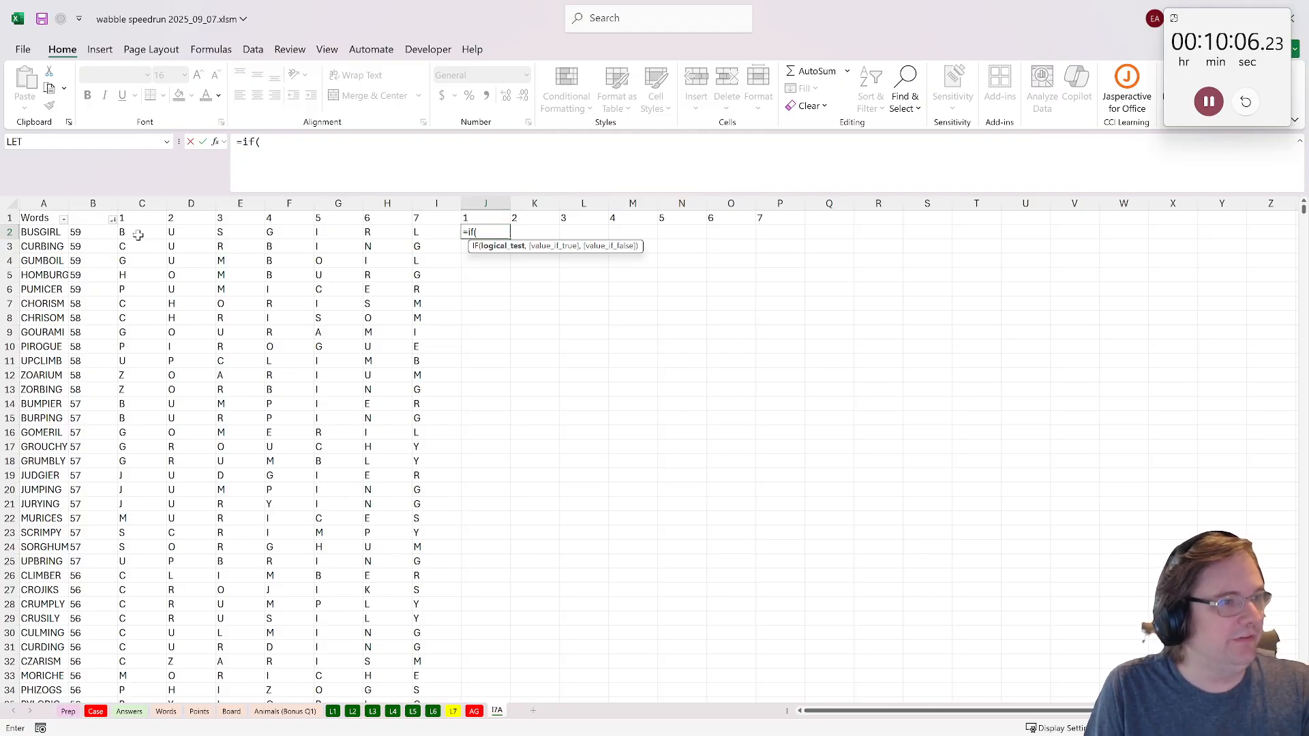
pyautogui.click(138, 235)
pyautogui.write('="","')
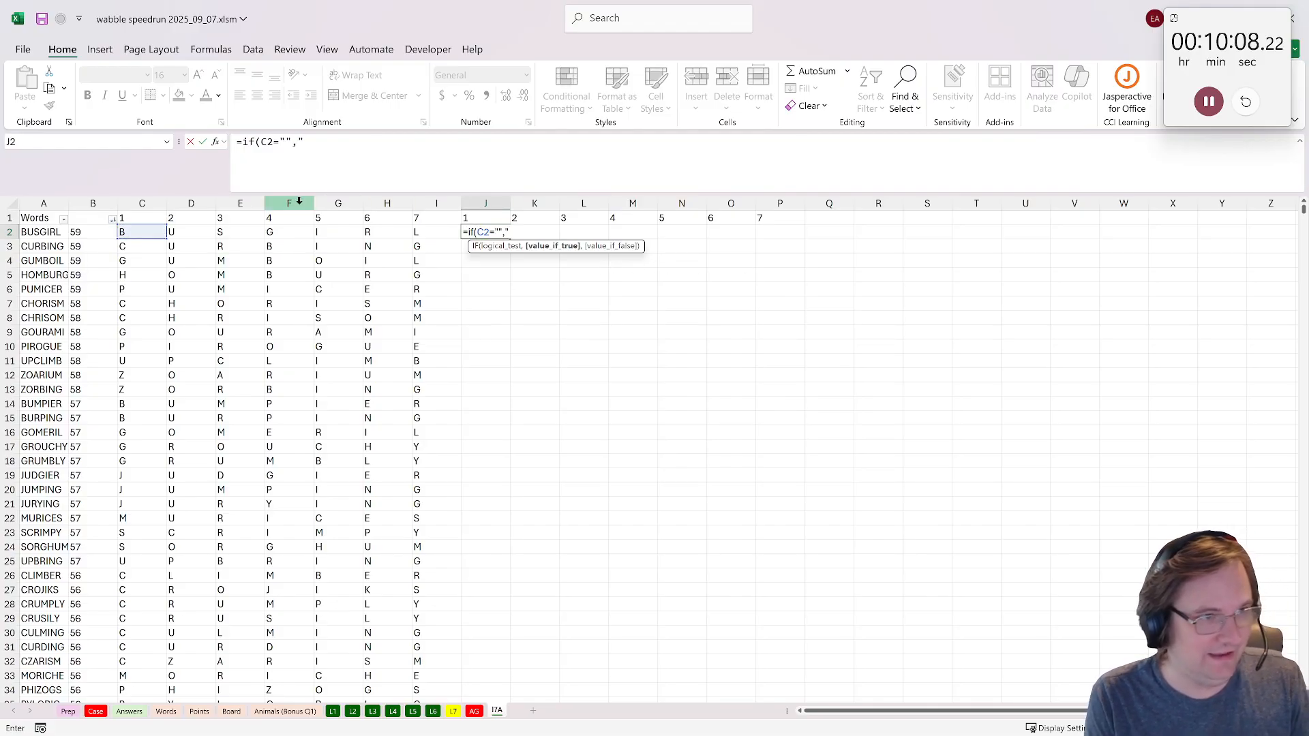
pyautogui.write('"')
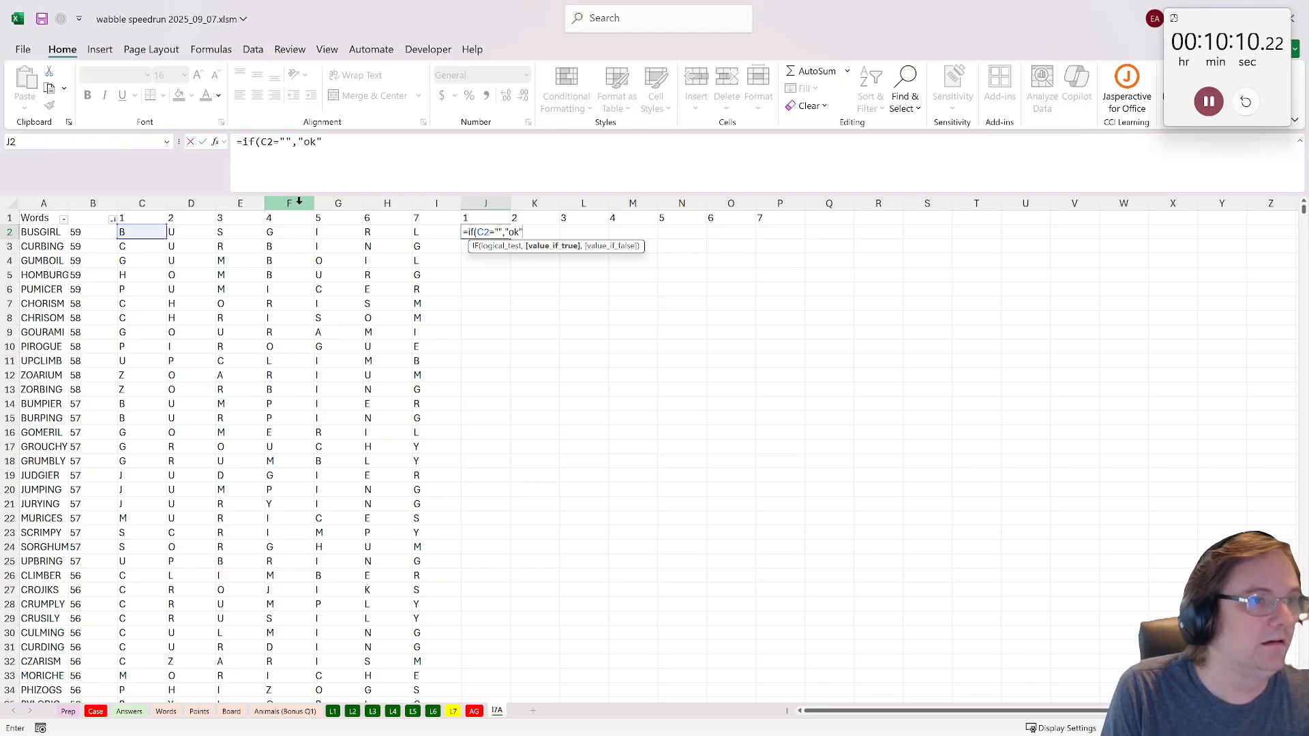
pyautogui.click(248, 145)
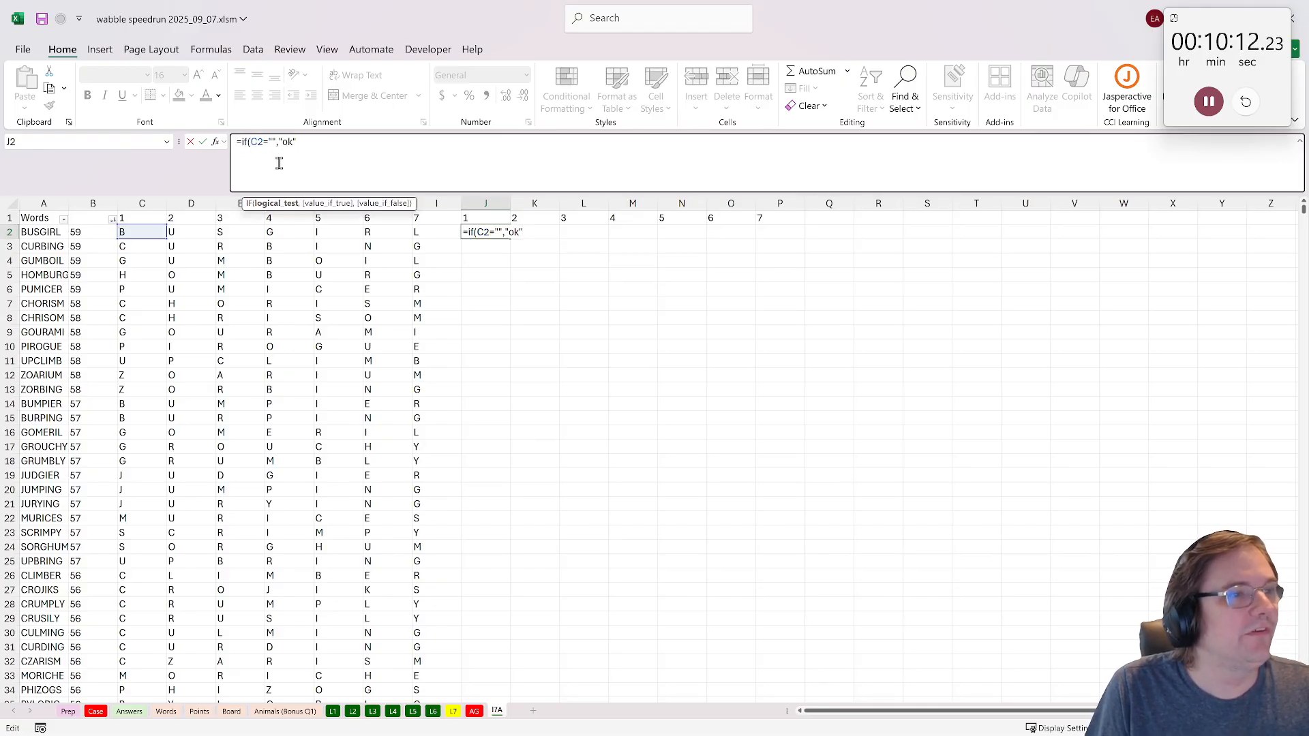
pyautogui.write('s')
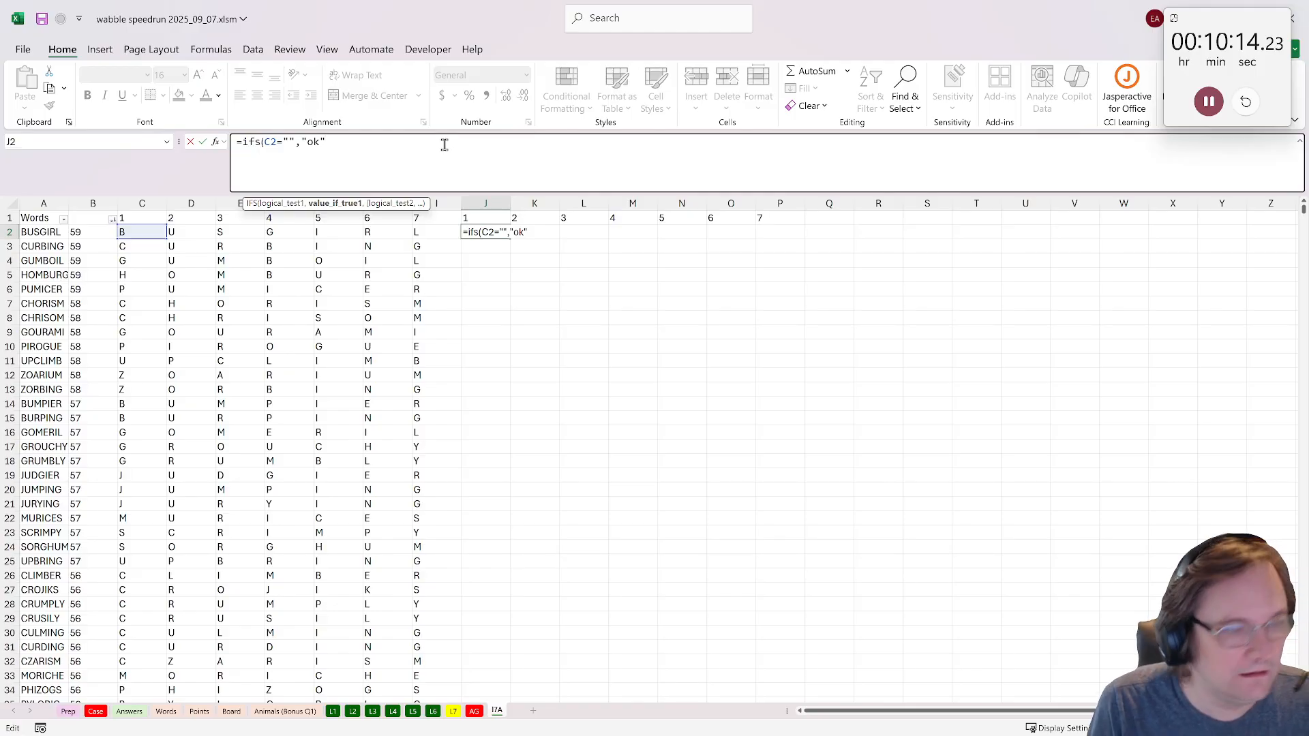
pyautogui.write(',')
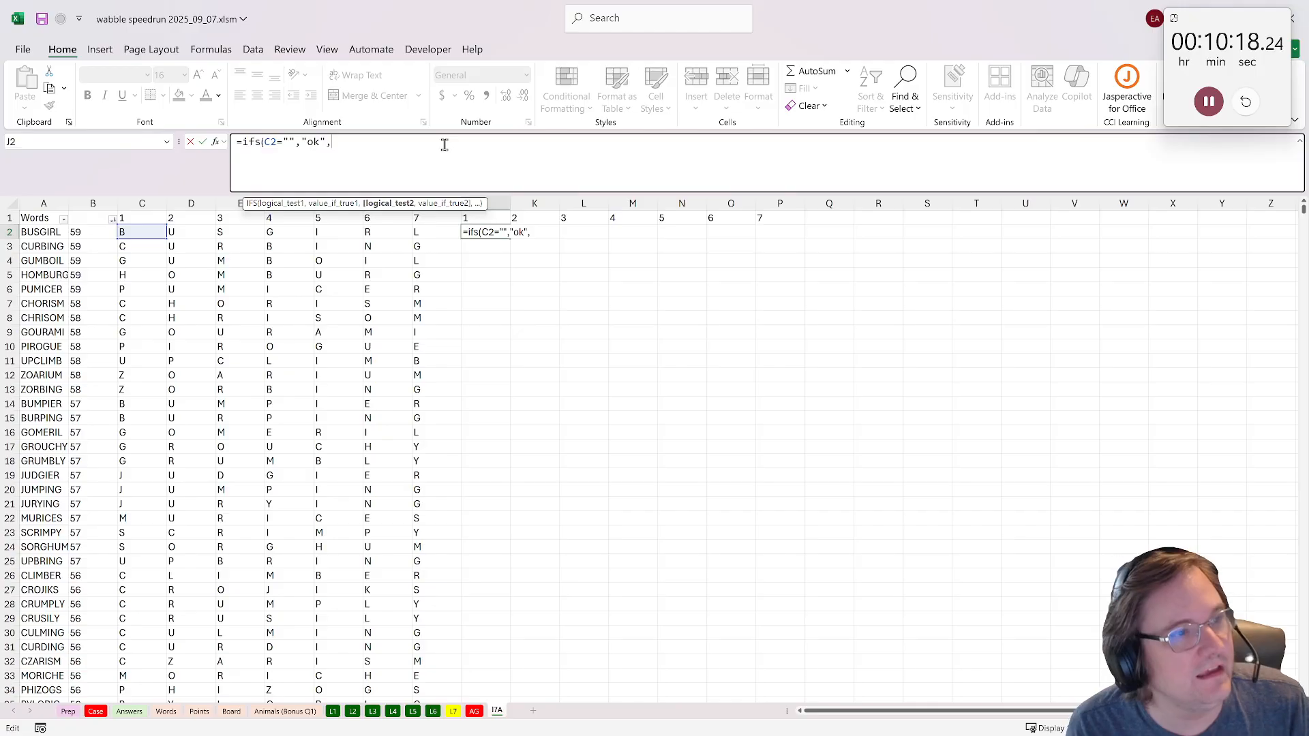
# - Add a count_substring test as the second IFS condition in J2, with $A2 as its input text
pyautogui.click(144, 234)
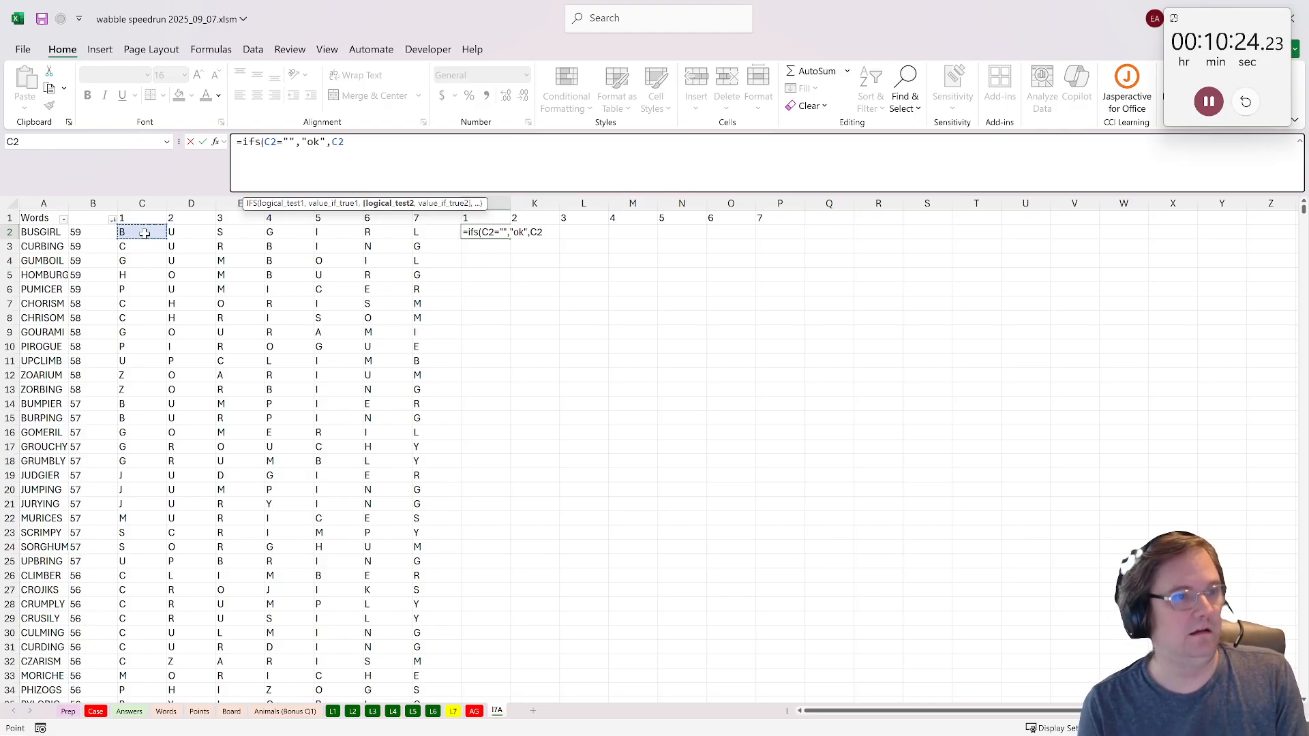
pyautogui.press('BackSpace')
pyautogui.press('BackSpace')
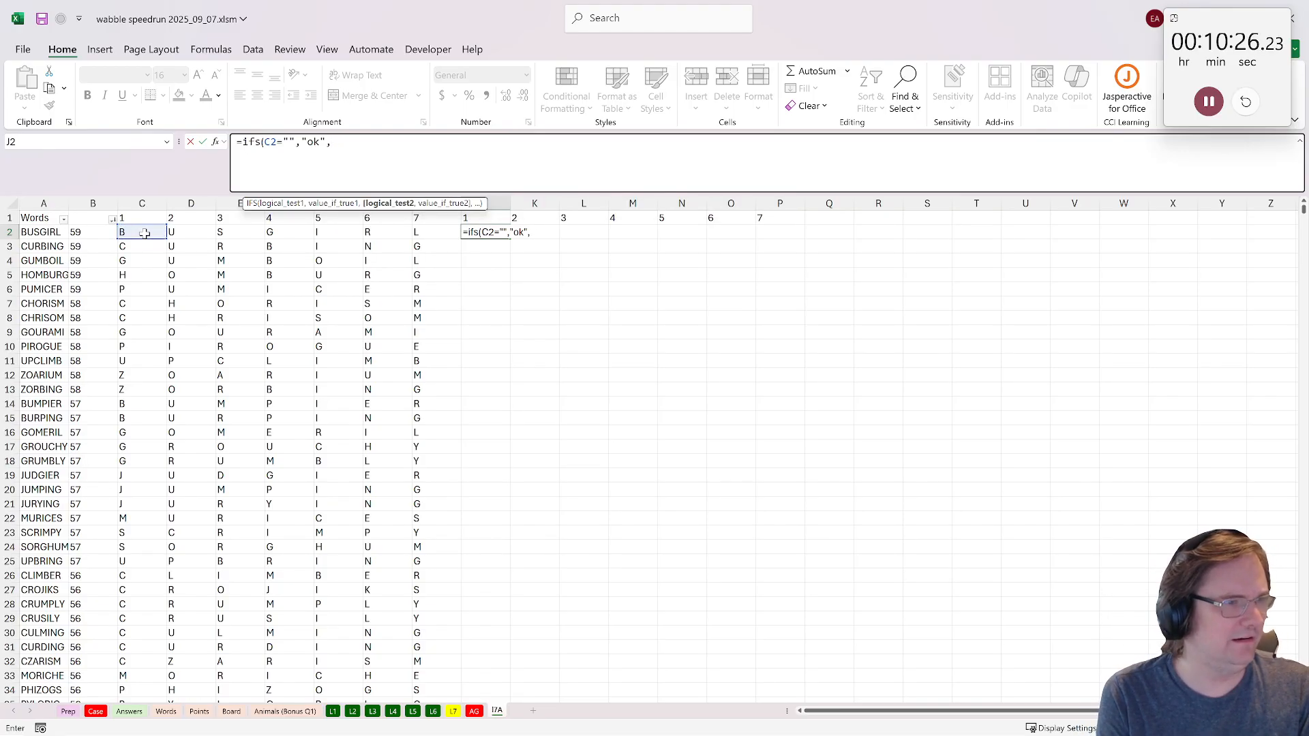
pyautogui.write('coun')
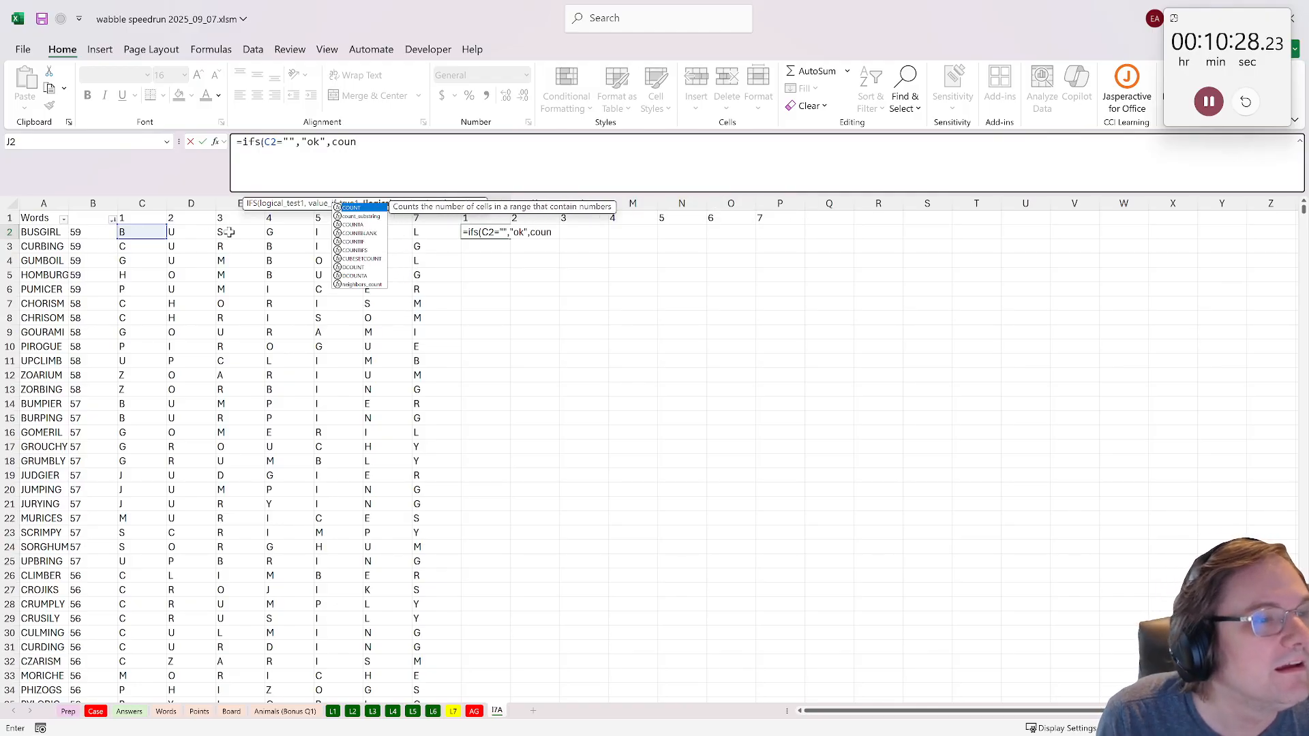
pyautogui.doubleClick(357, 217)
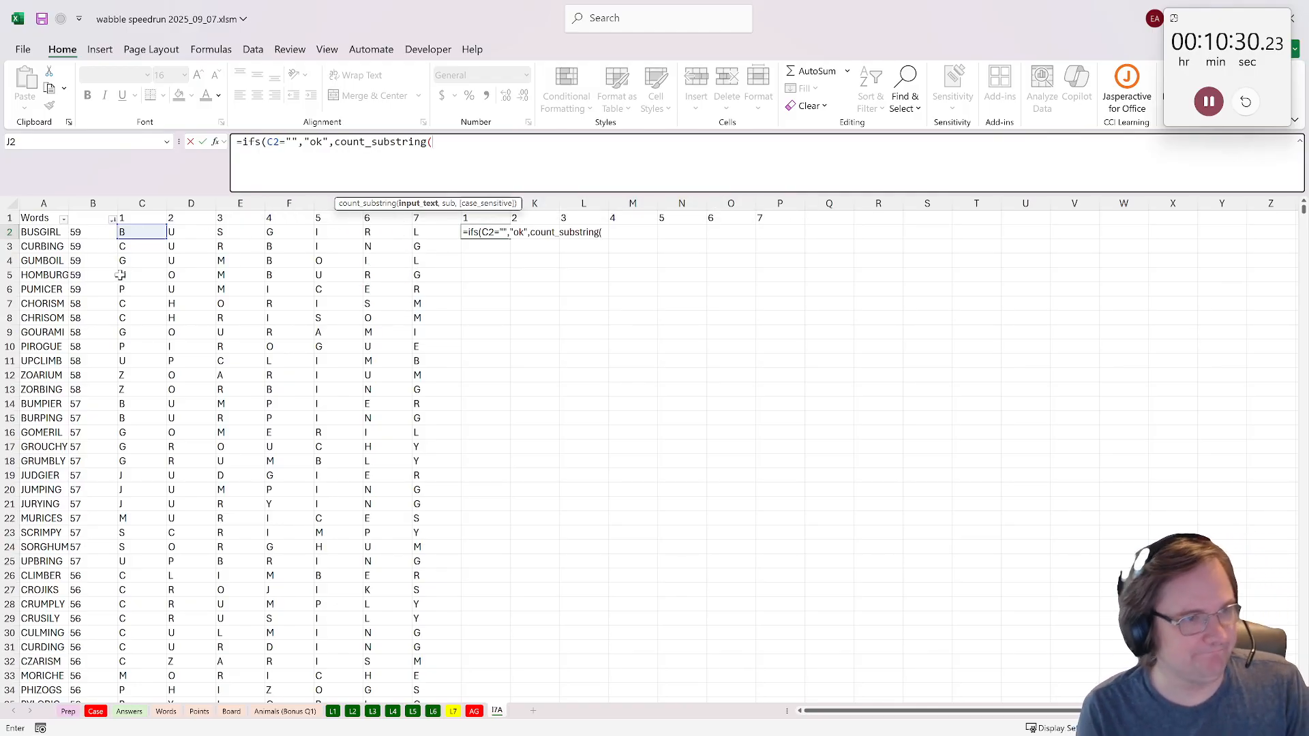
pyautogui.click(65, 236)
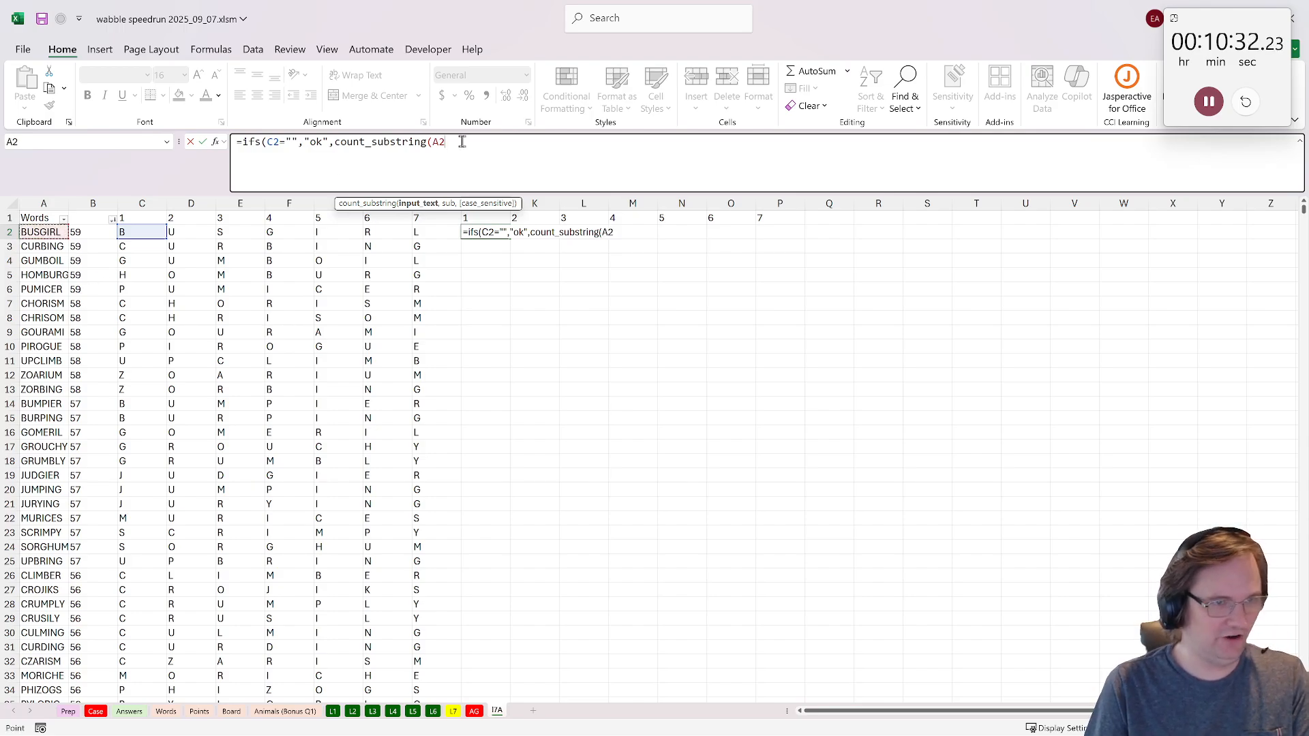
pyautogui.click(468, 170)
pyautogui.press('Left')
pyautogui.press('Left')
pyautogui.write('$A2')
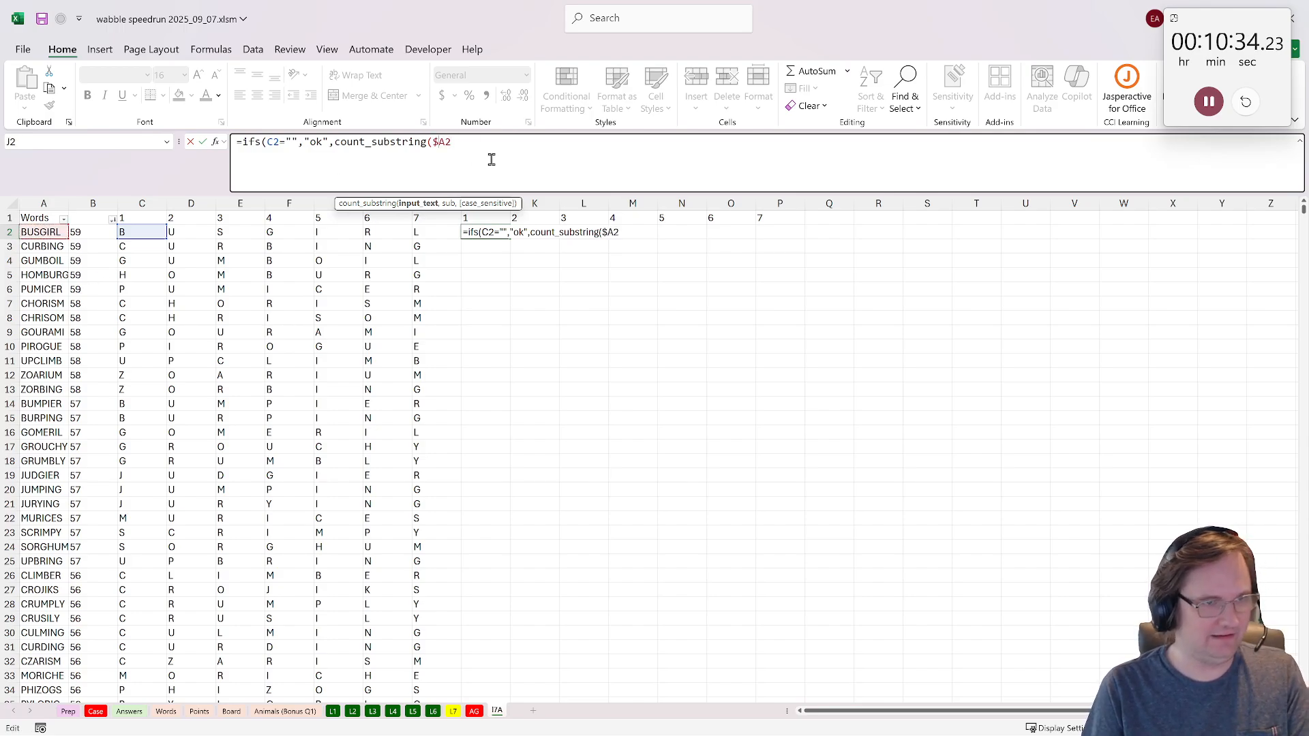
pyautogui.write(',')
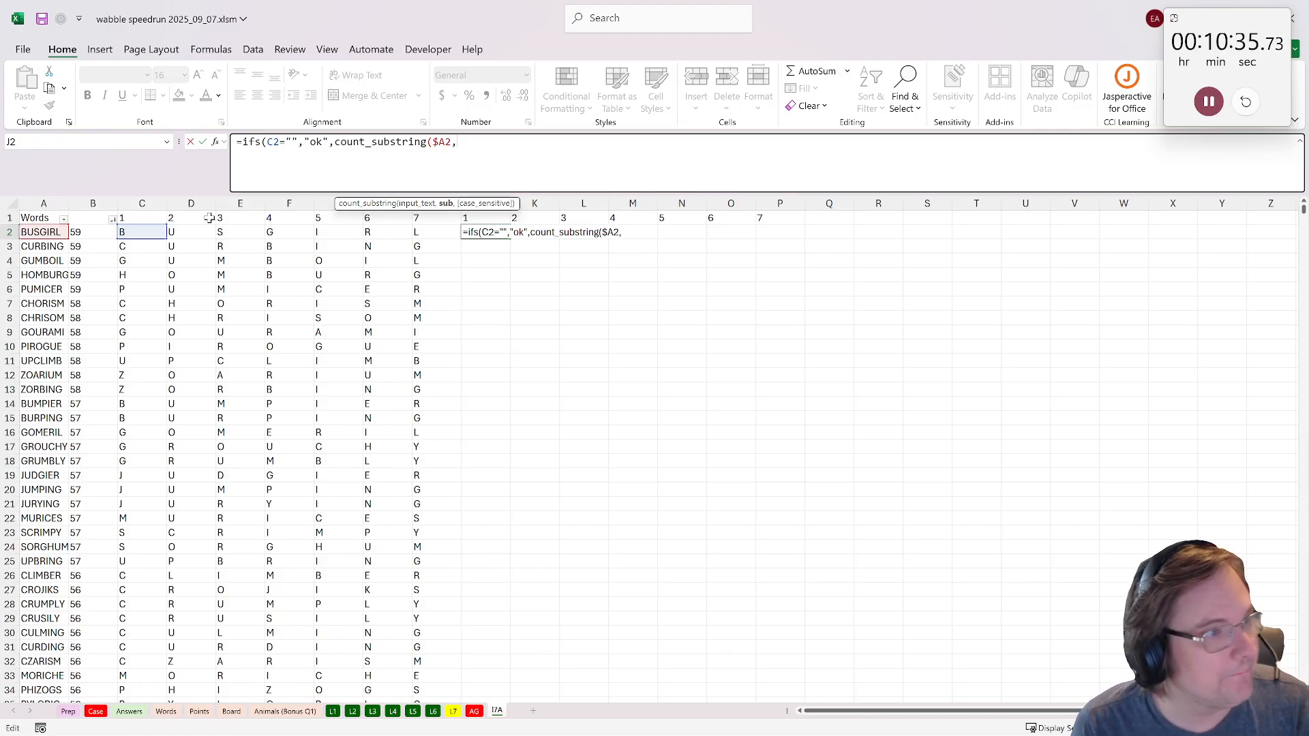
# - Complete the J2 formula with C2)>0,"ok",1,"NO") and fill it across J2:P22
pyautogui.click(135, 233)
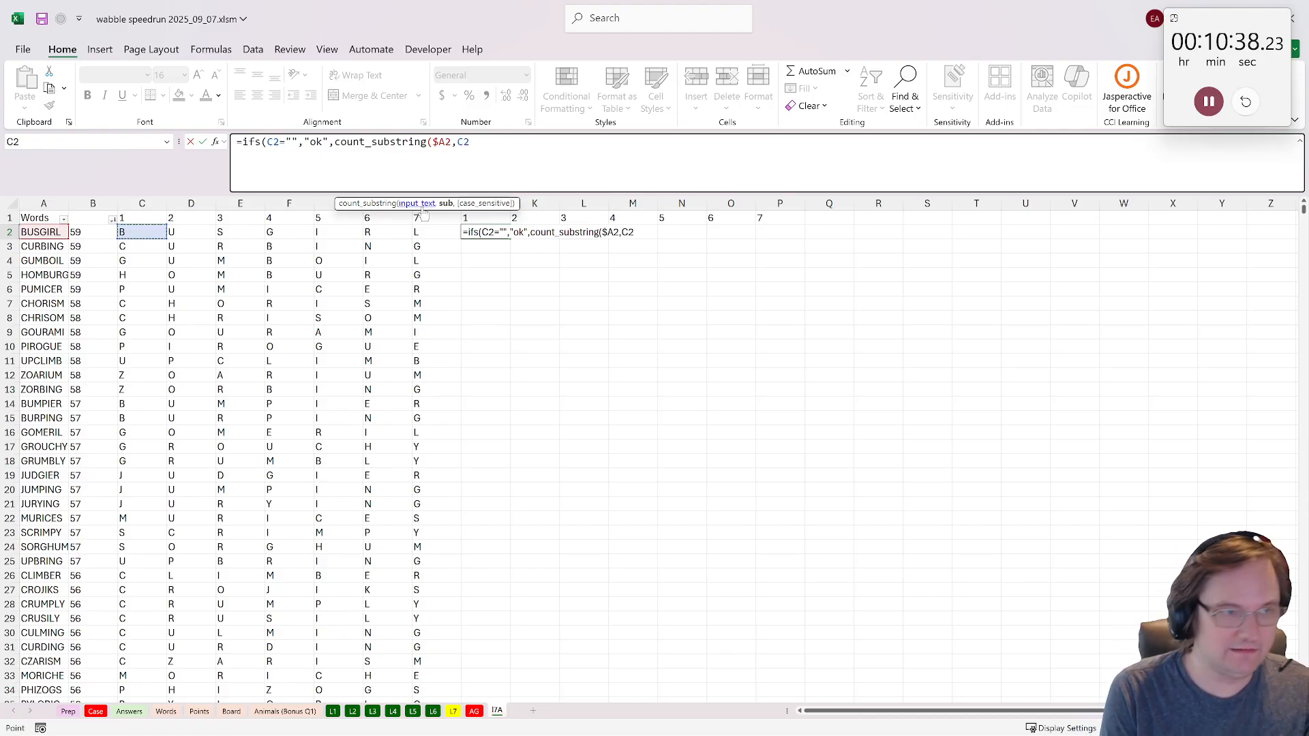
pyautogui.write(')>0')
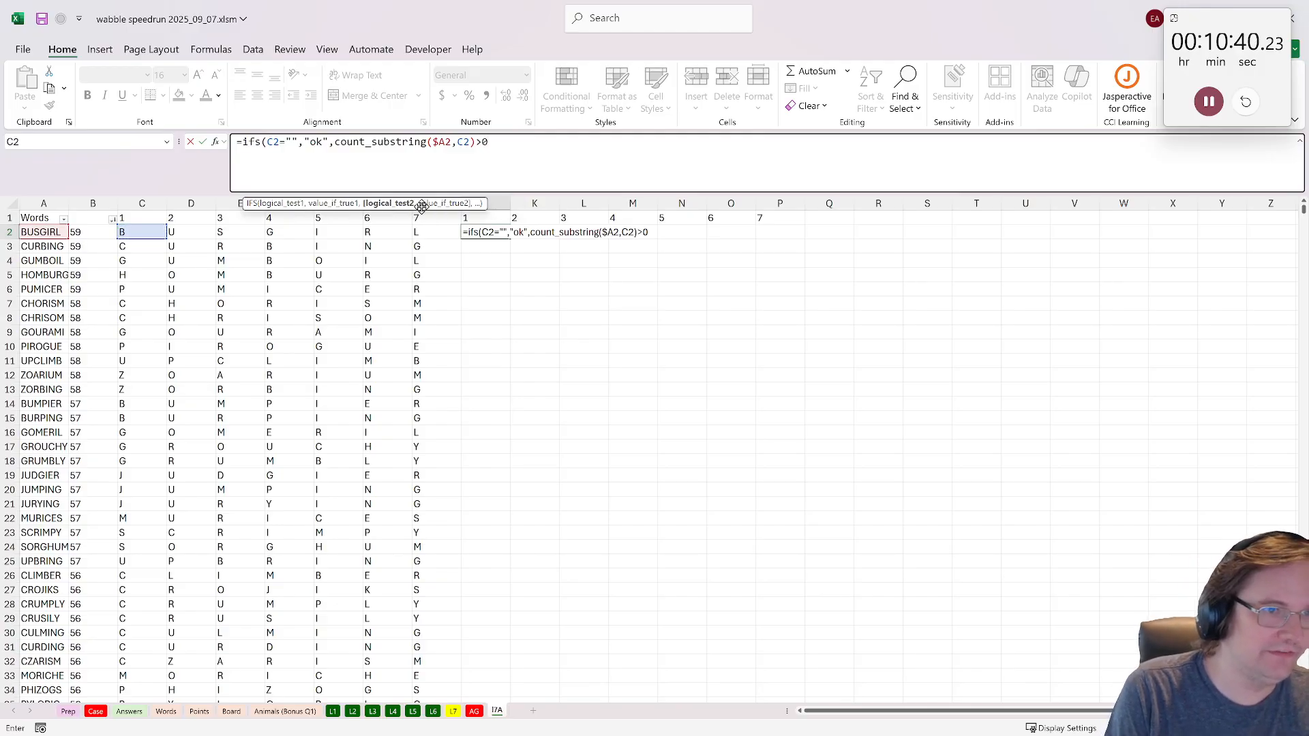
pyautogui.write(',"ok"')
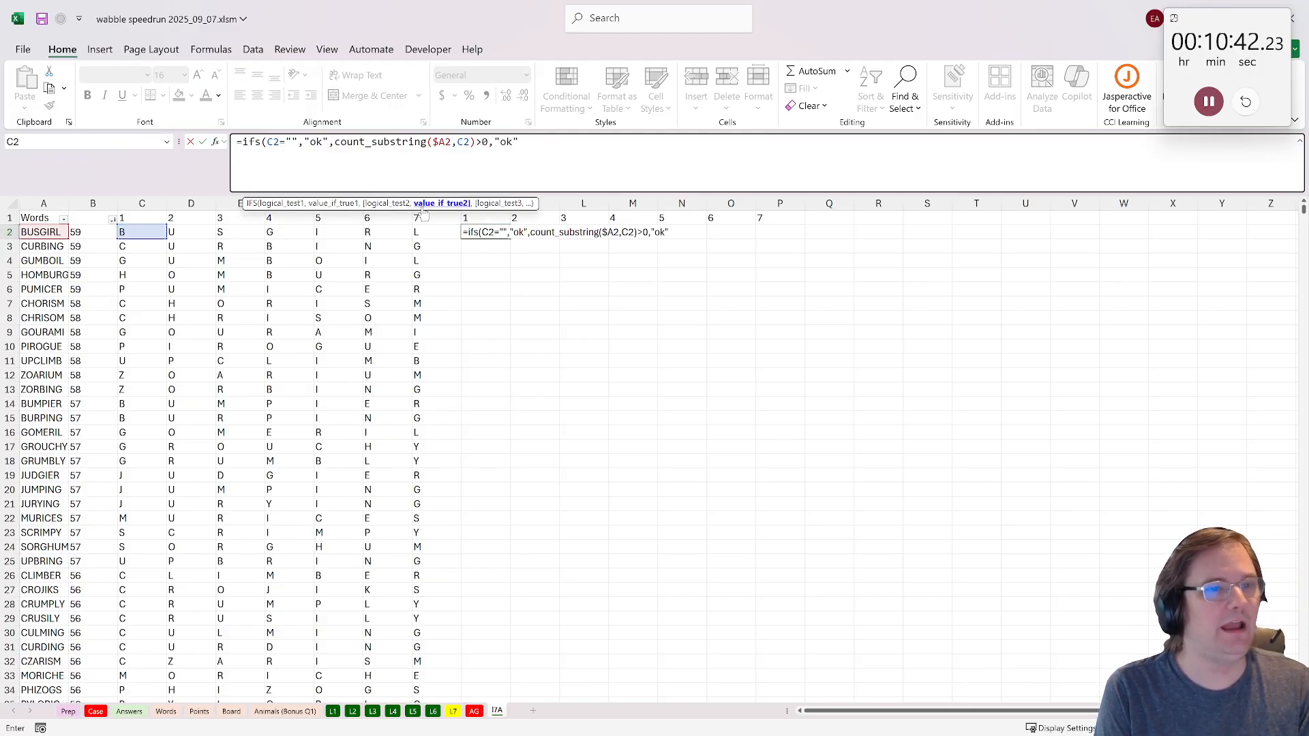
pyautogui.write(',1,"NO')
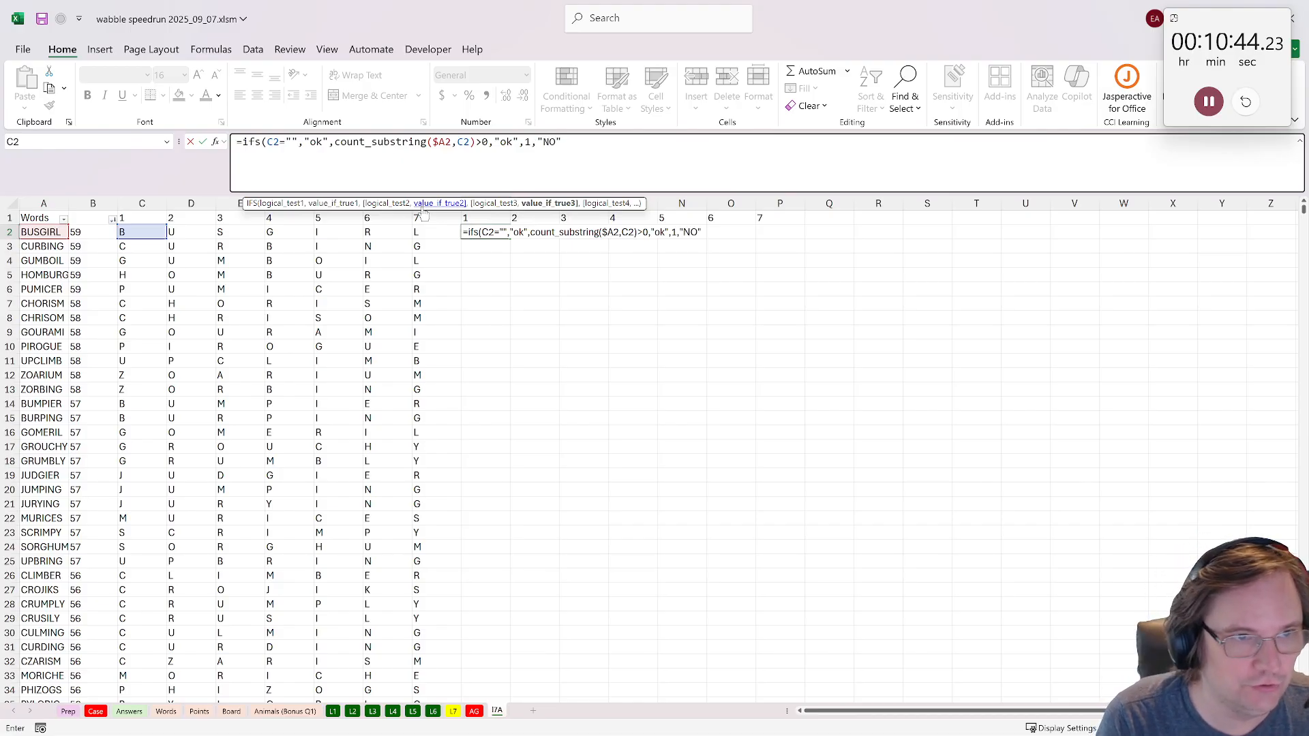
pyautogui.write('")')
pyautogui.hotkey('ctrl', 'Return')
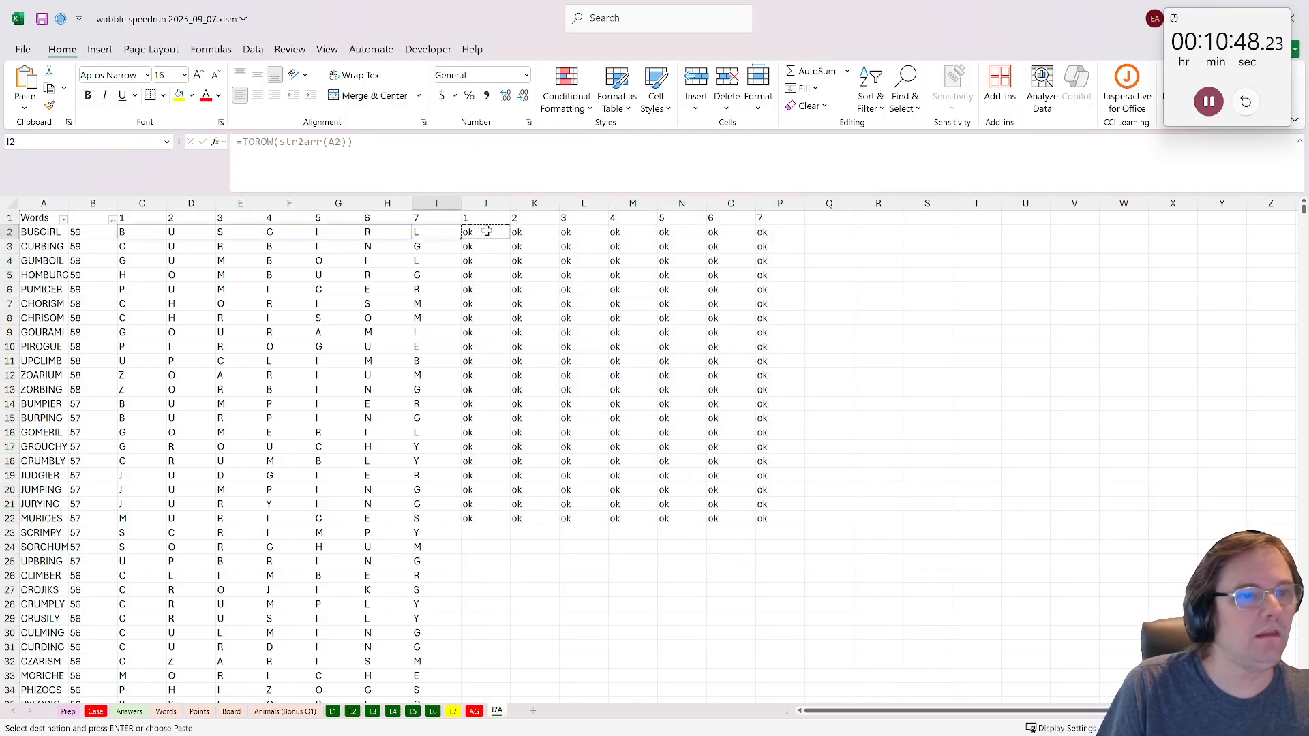
# - Replace $A2 in the J2 formula with the absolute tiles reference 'L7'!$G$17, so letters are checked against the Level 7 tiles
pyautogui.click(584, 232)
pyautogui.doubleClick(578, 232)
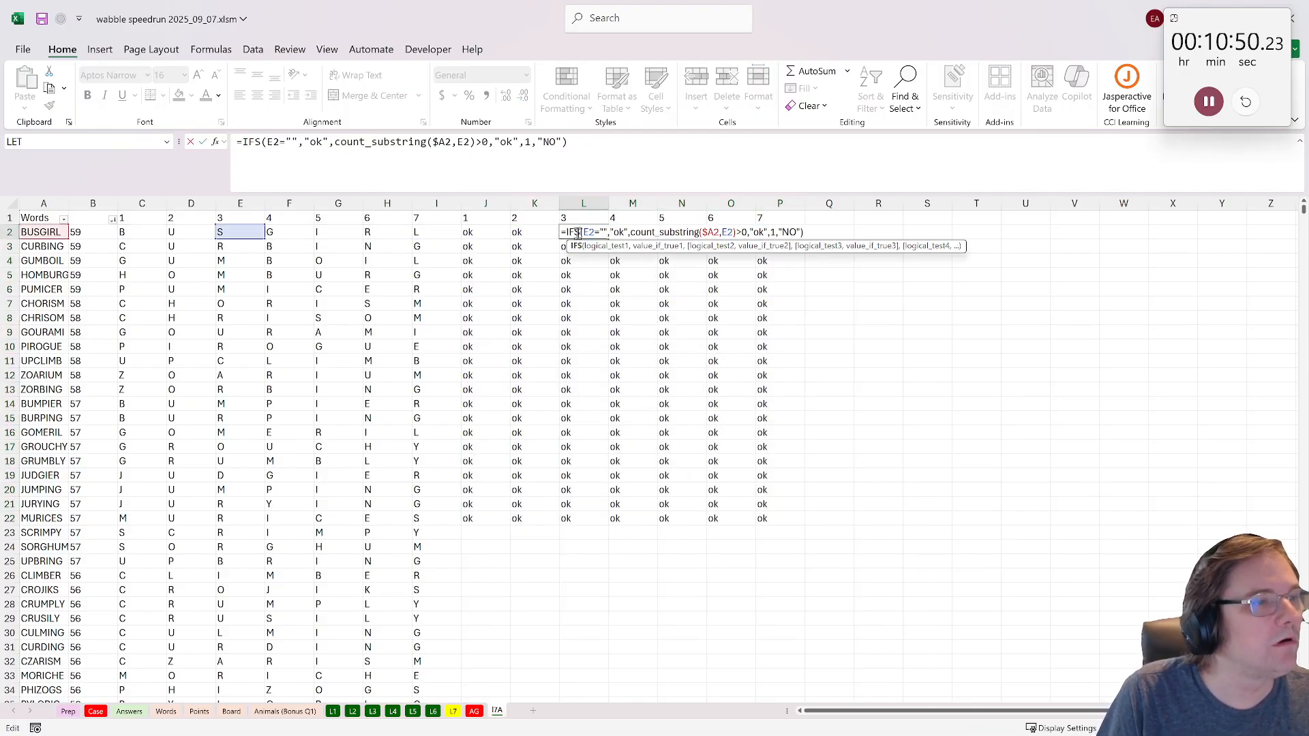
pyautogui.press('Escape')
pyautogui.doubleClick(485, 232)
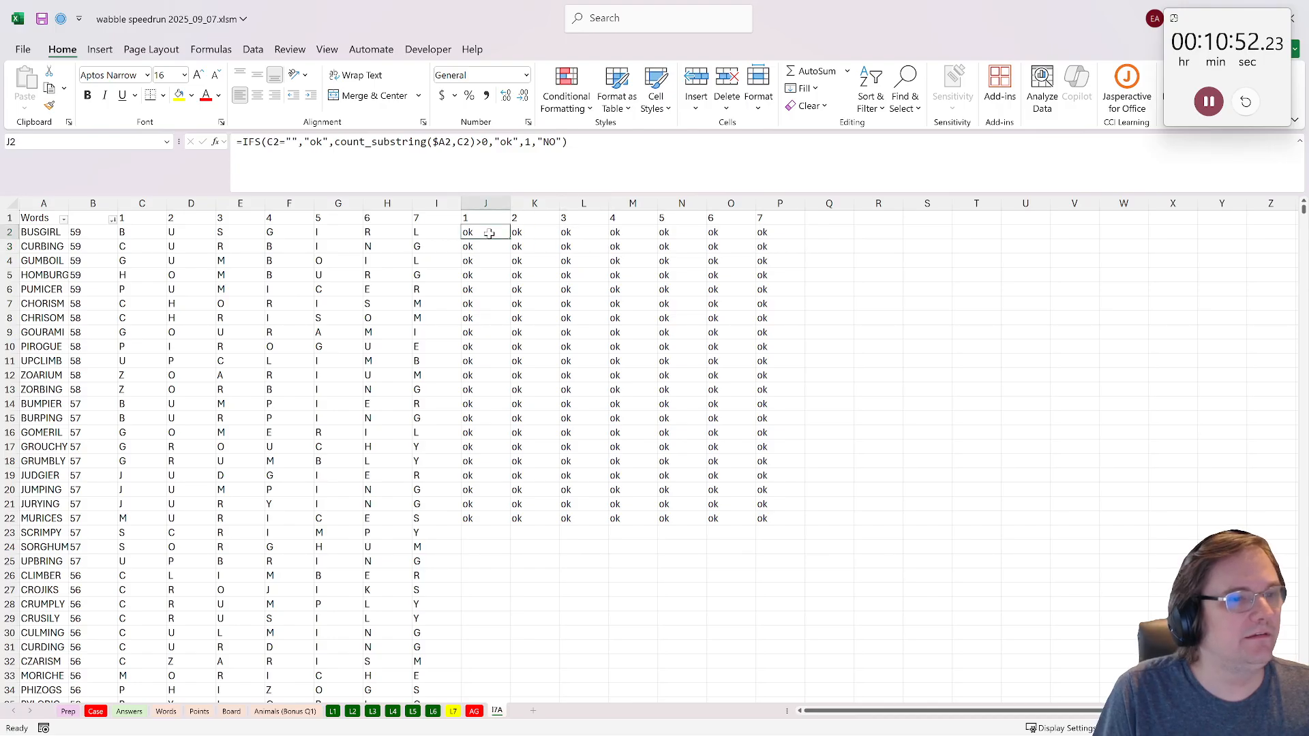
pyautogui.press('Escape')
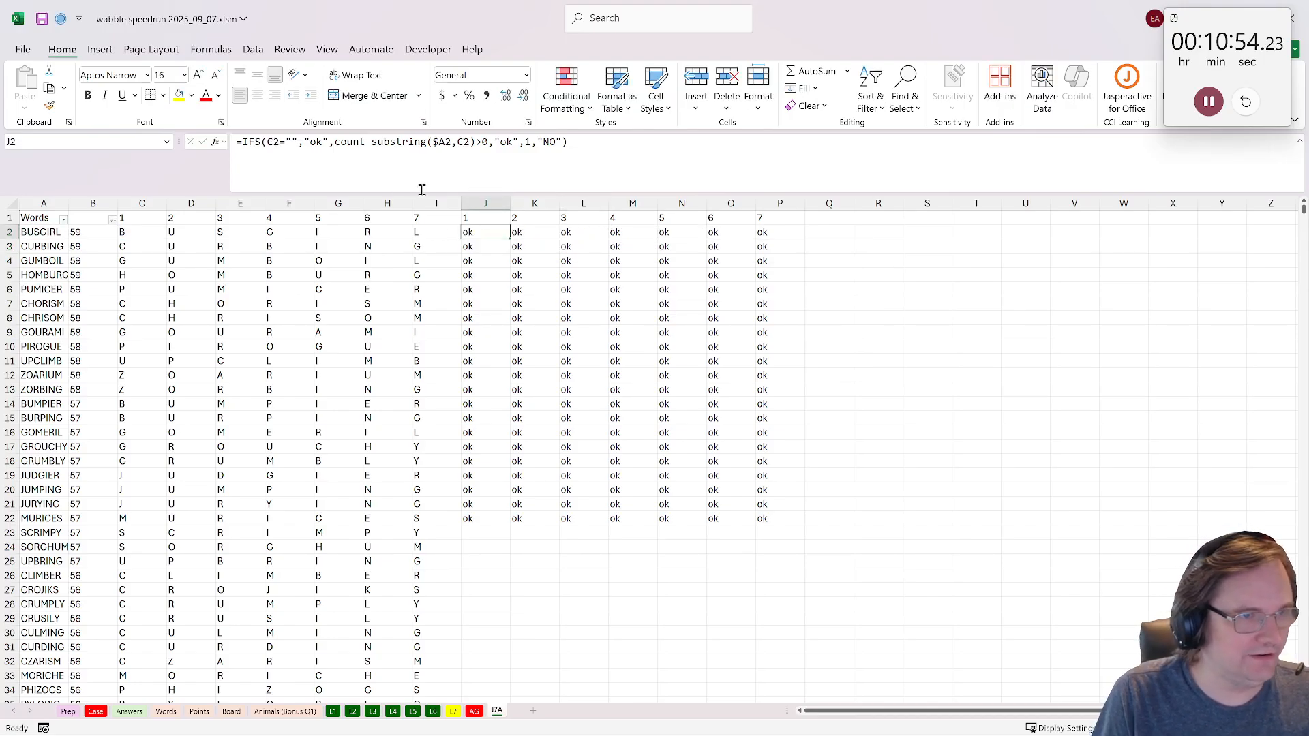
pyautogui.moveTo(452, 143); pyautogui.dragTo(433, 142)
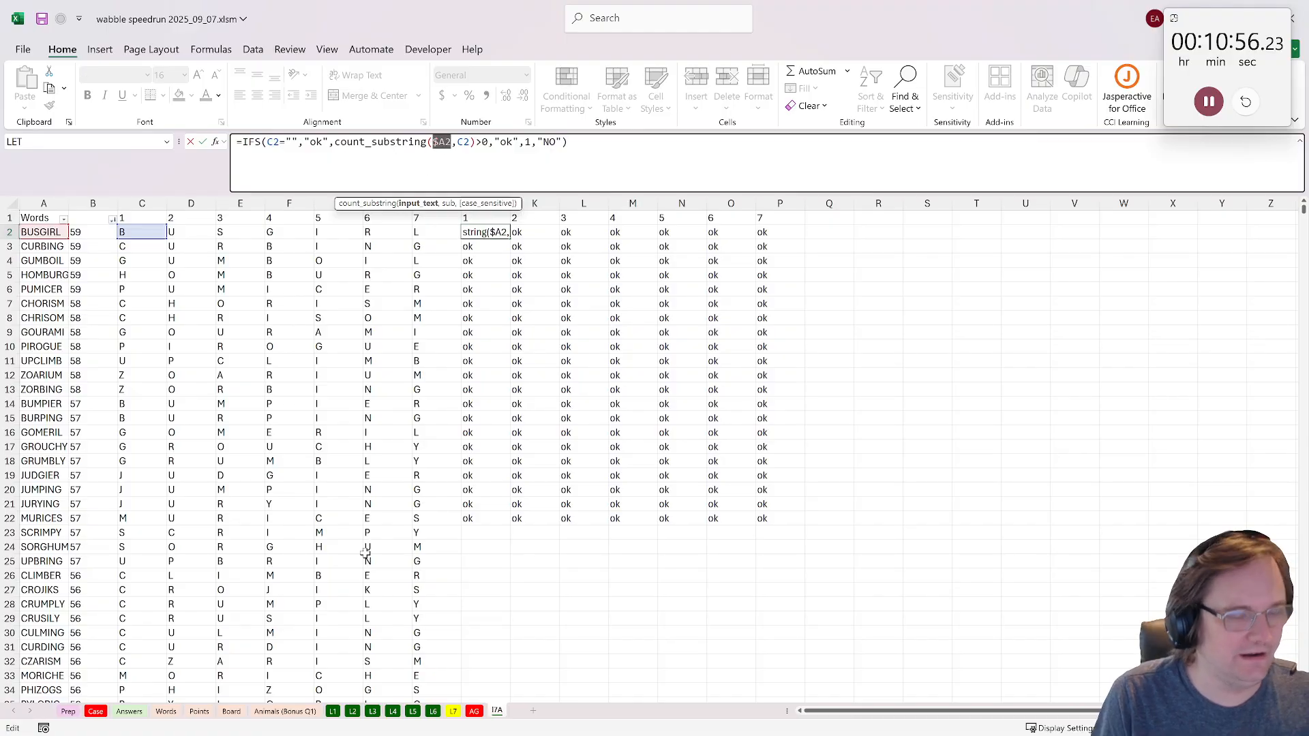
pyautogui.click(453, 712)
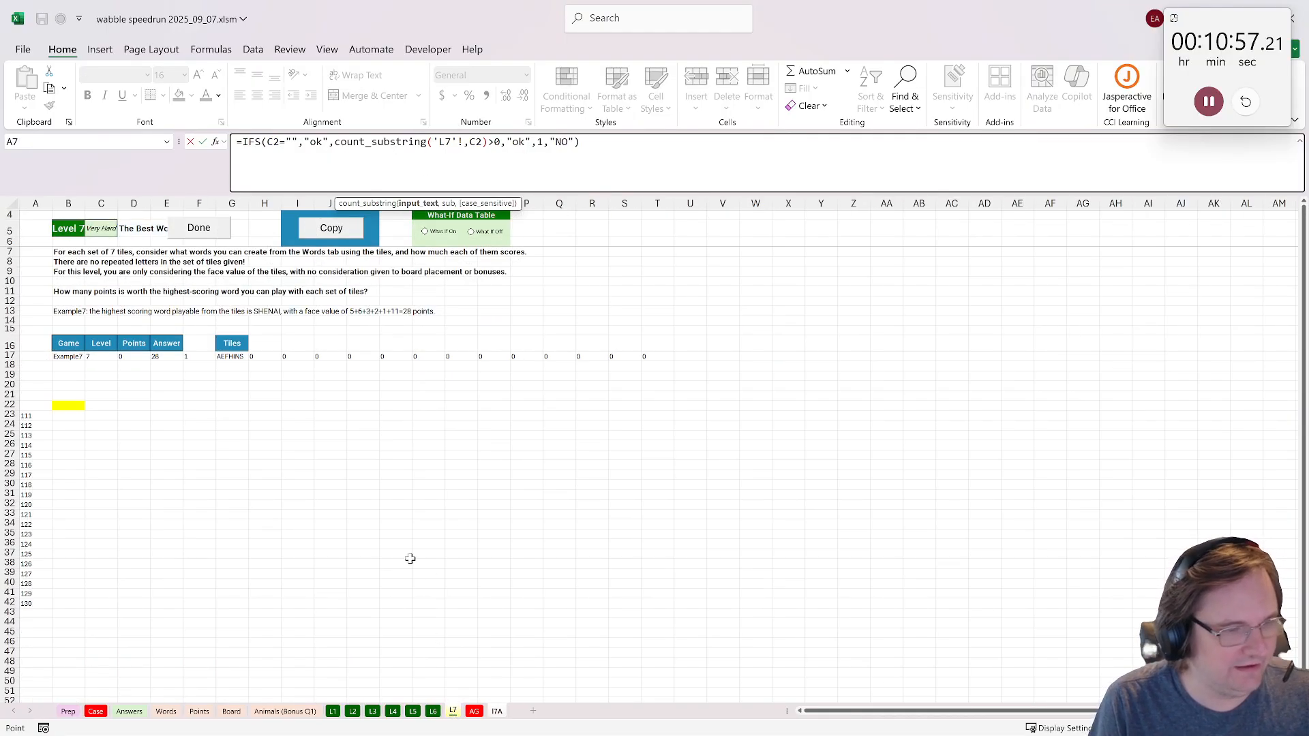
pyautogui.click(229, 357)
pyautogui.press('F4')
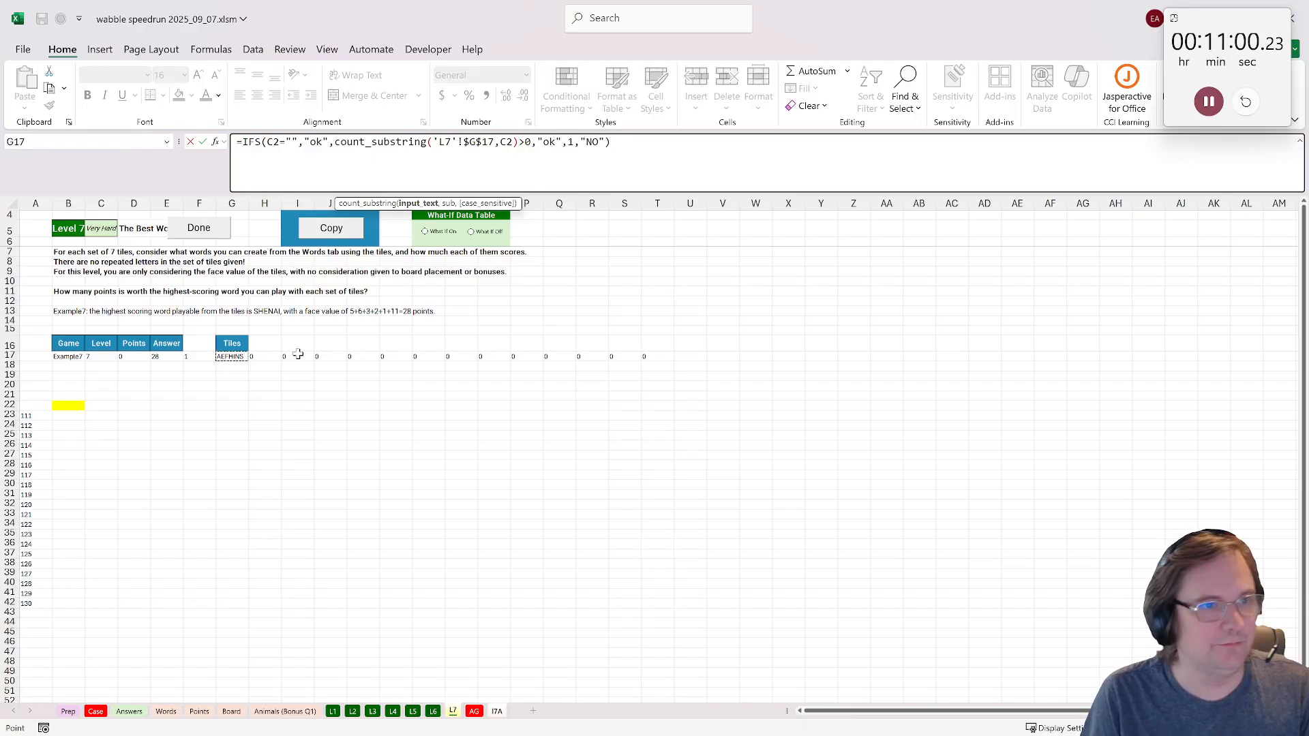
pyautogui.hotkey('ctrl', 'Return')
# - Copy the updated J2 formula over J2:P22 and fill the seven check columns down for every word
pyautogui.hotkey('ctrl', 'c')
pyautogui.keyDown('shift'); pyautogui.click(750, 516); pyautogui.keyUp('shift')
pyautogui.hotkey('ctrl', 'v')
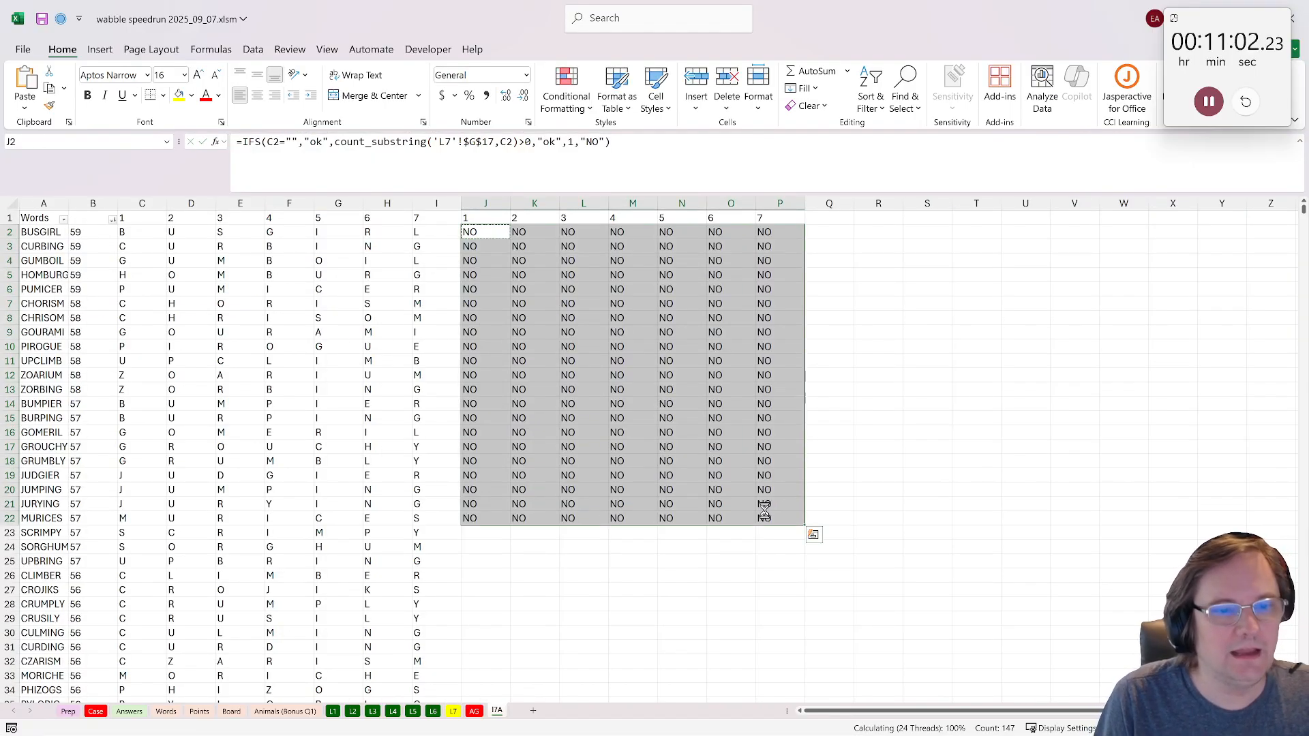
pyautogui.moveTo(477, 518); pyautogui.dragTo(758, 522)
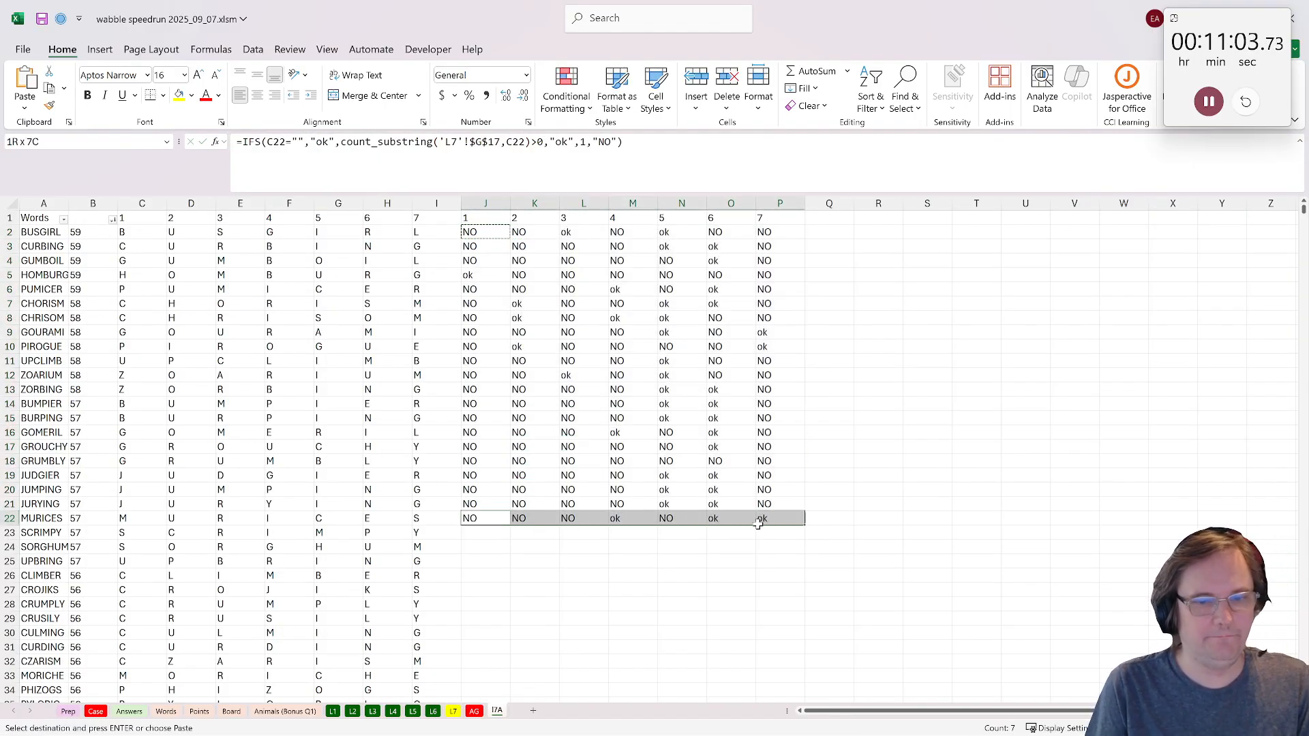
pyautogui.doubleClick(805, 525)
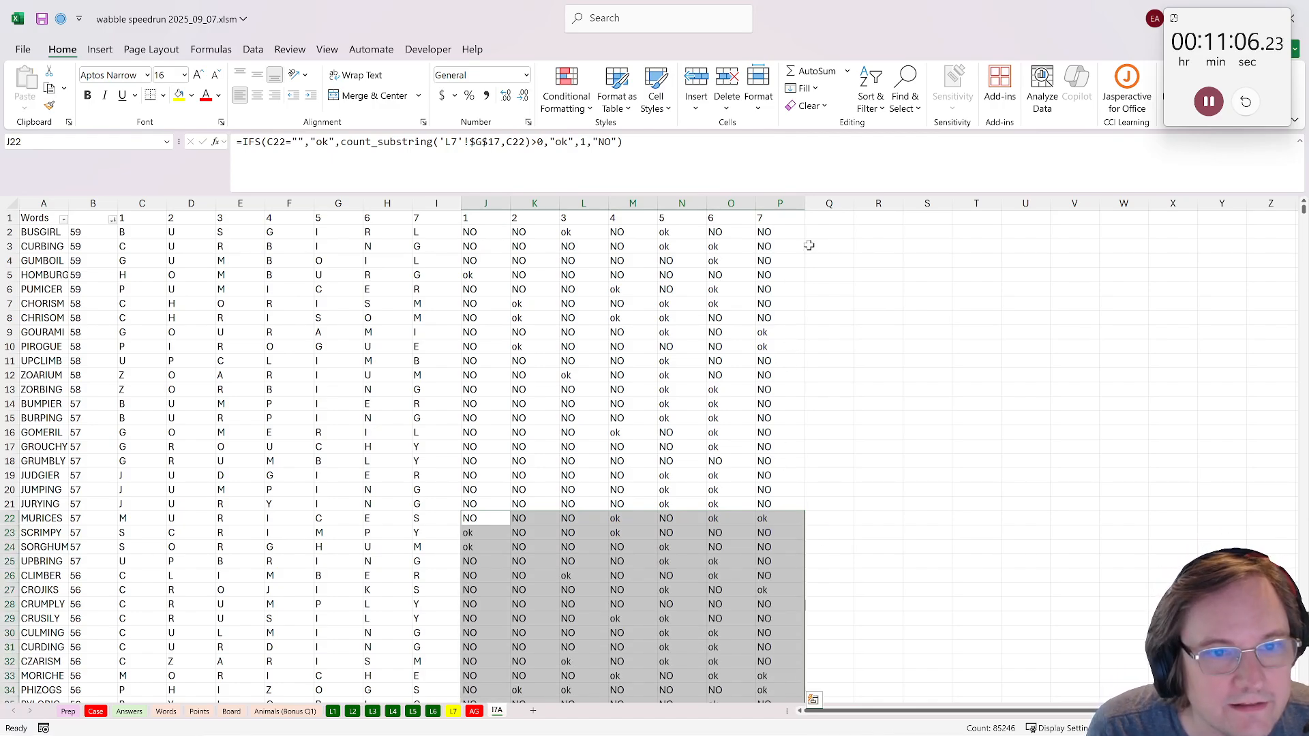
# - Start an IF formula in Q2 with a COUNTIF over the seven letter checks in J2:P2
pyautogui.click(828, 231)
pyautogui.write('=if(')
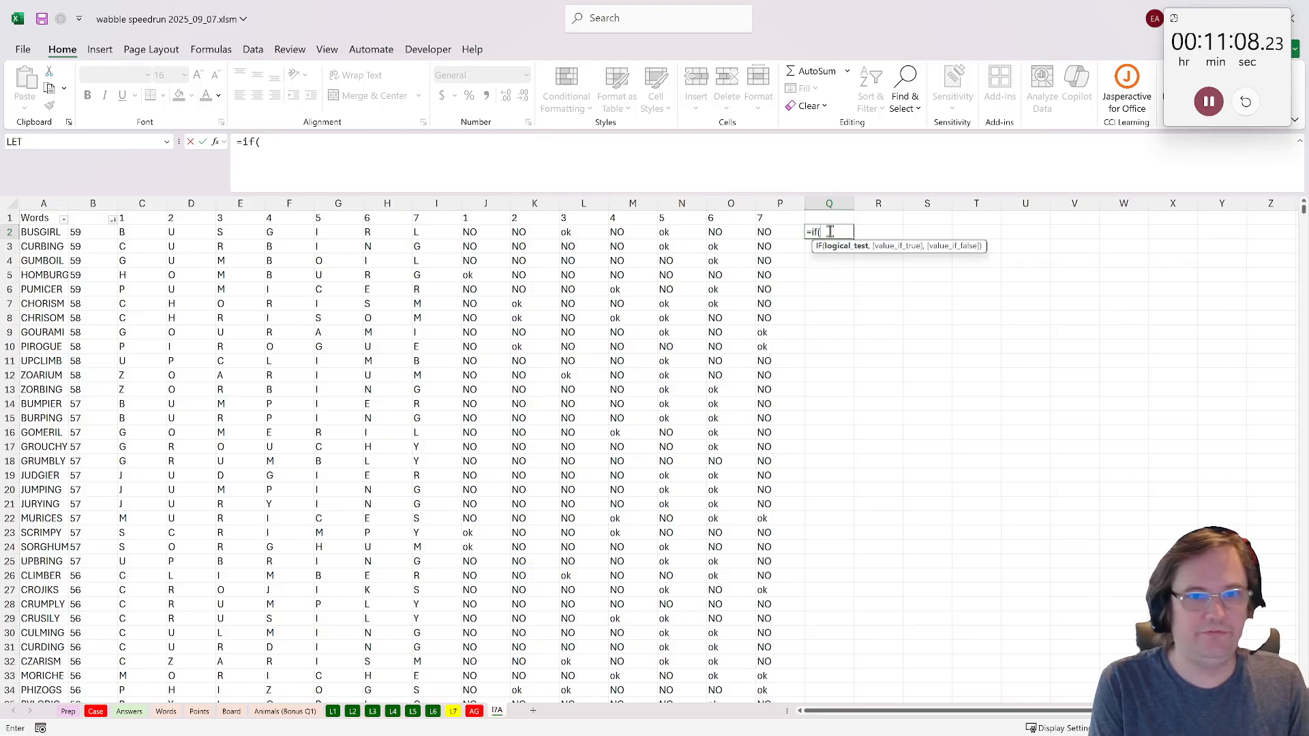
pyautogui.write('count(')
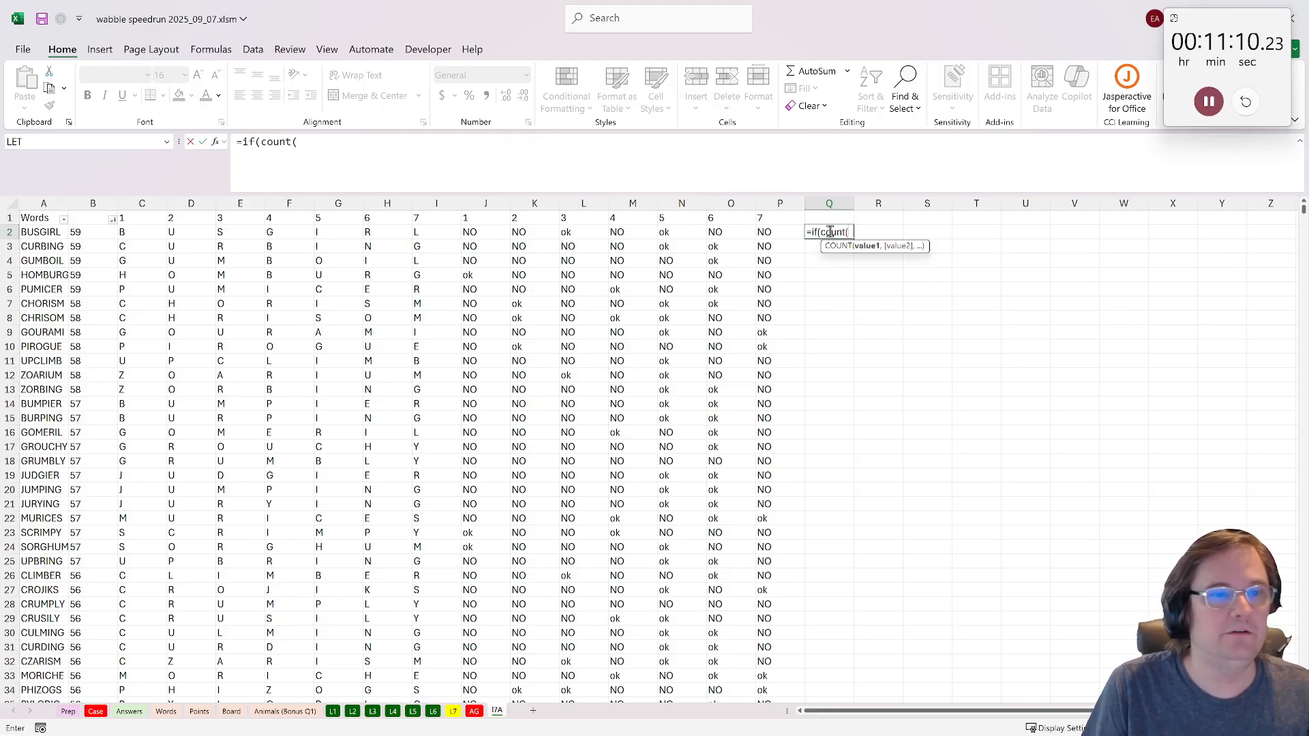
pyautogui.moveTo(489, 238); pyautogui.dragTo(770, 232)
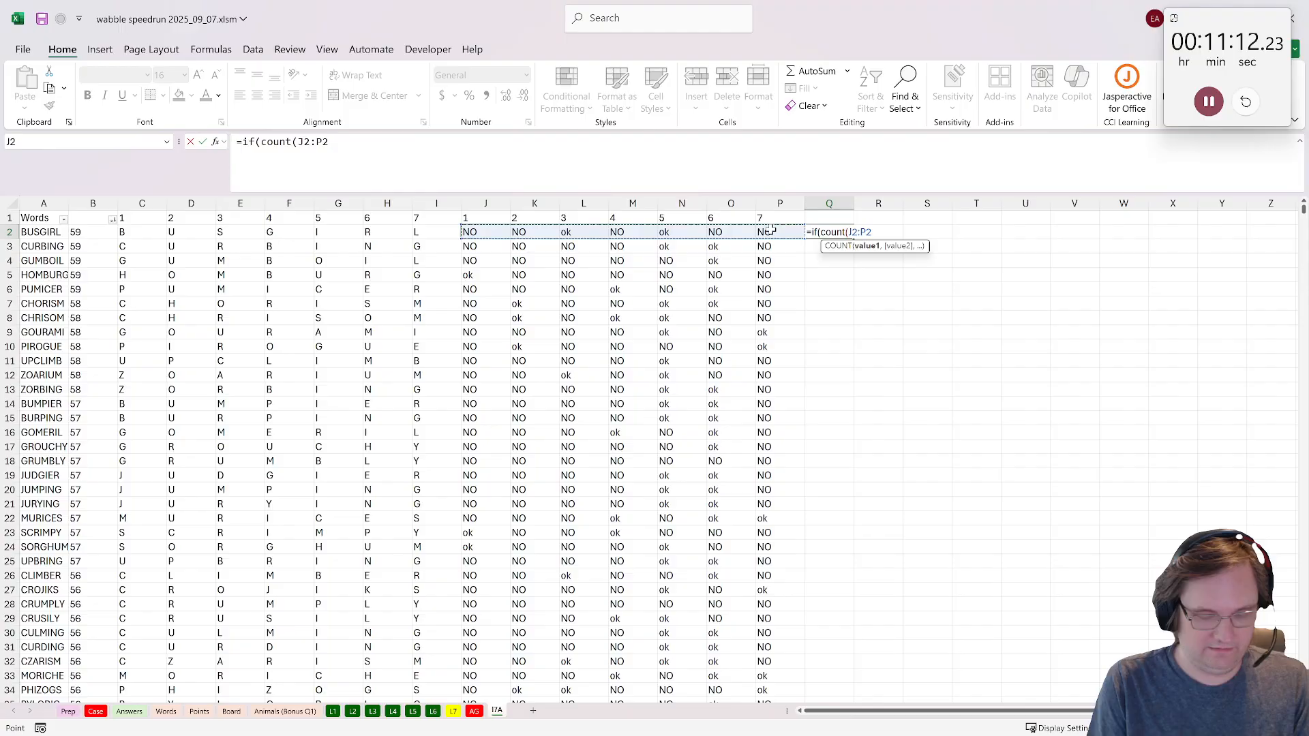
pyautogui.write(')')
pyautogui.click(279, 142)
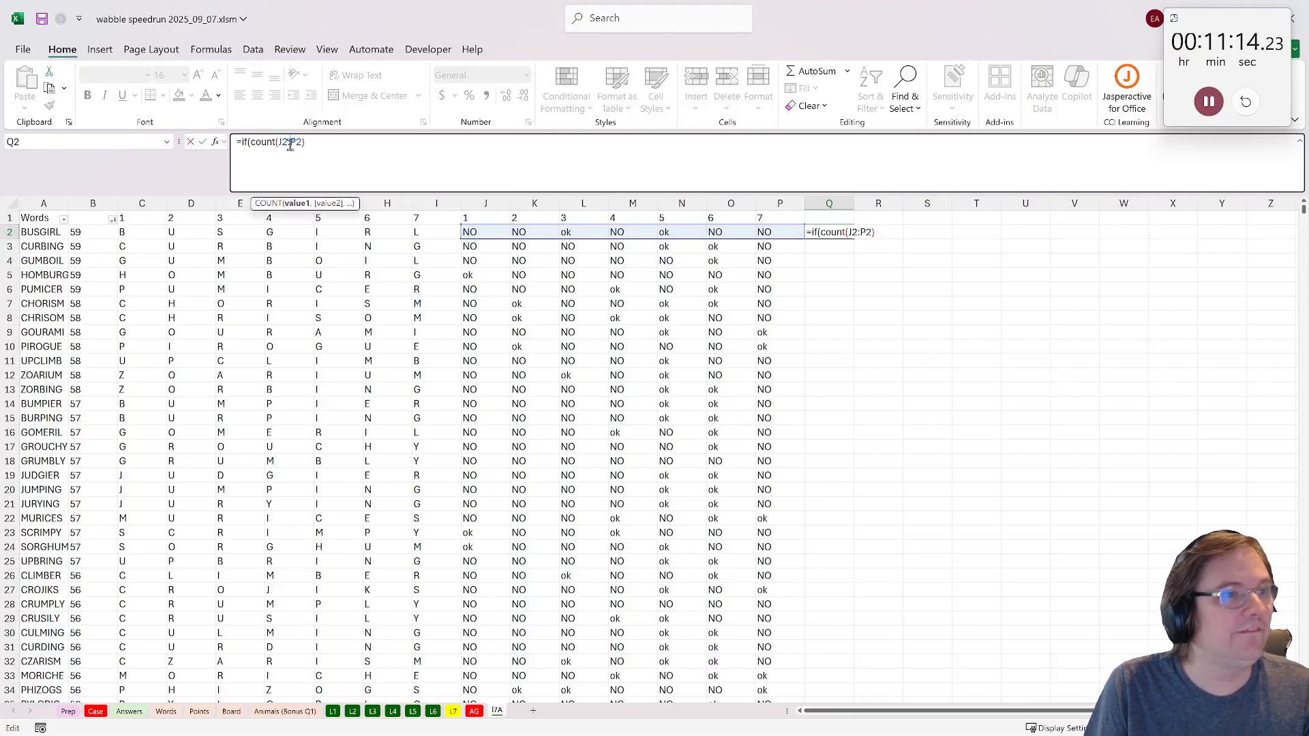
pyautogui.write('if')
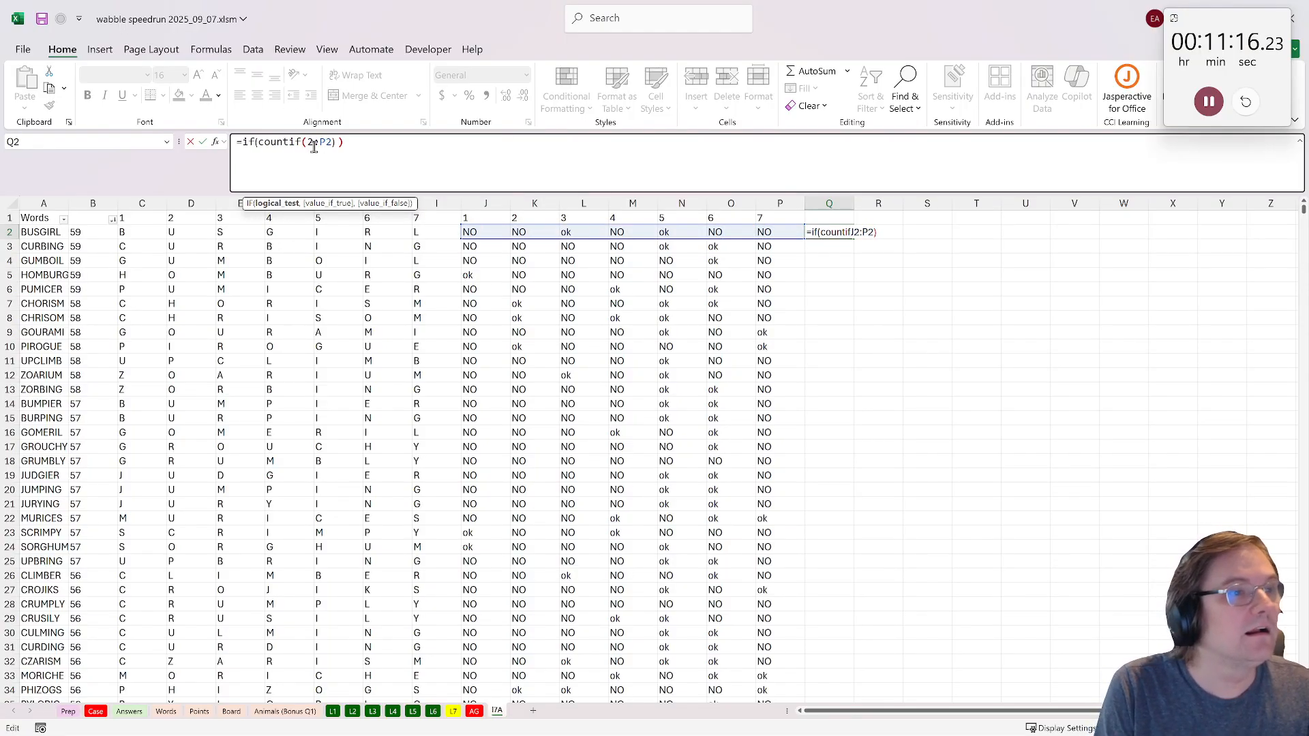
pyautogui.click(493, 138)
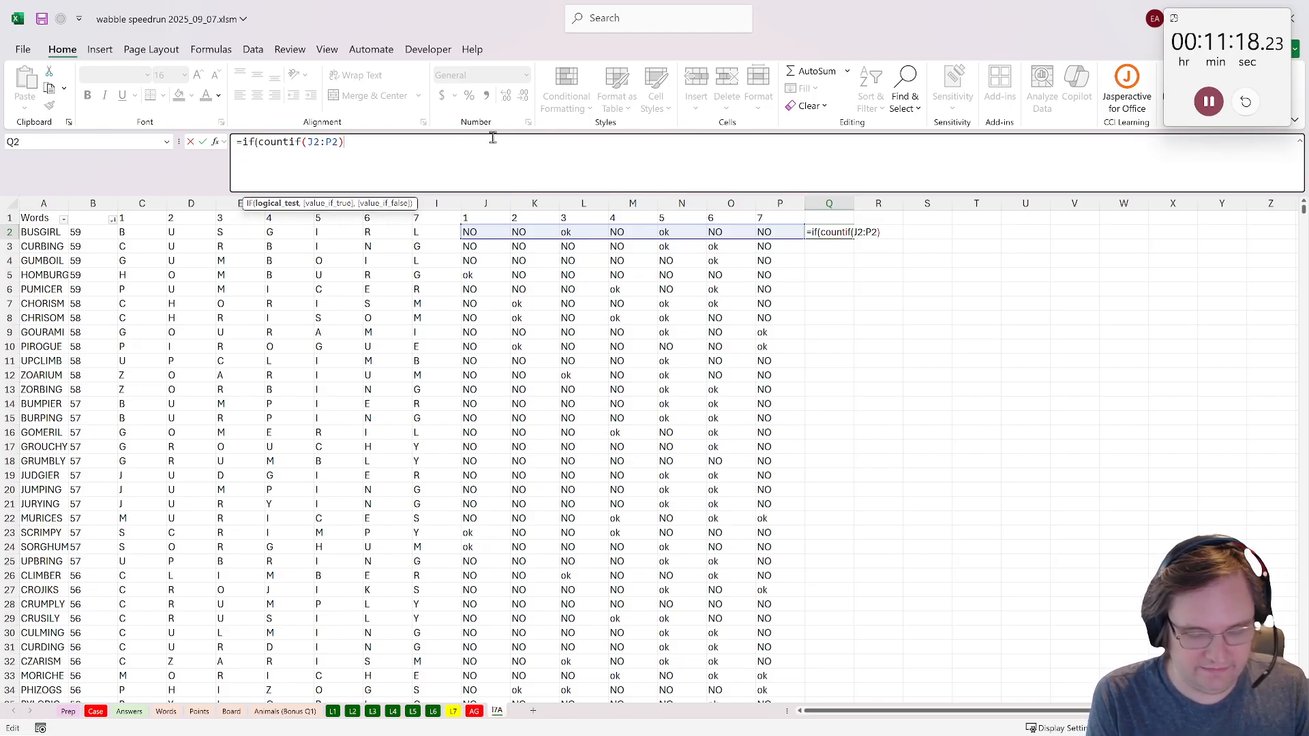
# - Complete the Q2 formula as =IF(COUNTIF(J2:P2,"ok")=7,1,0) and fill it down column Q for every word
pyautogui.press('BackSpace')
pyautogui.write(',"ok')
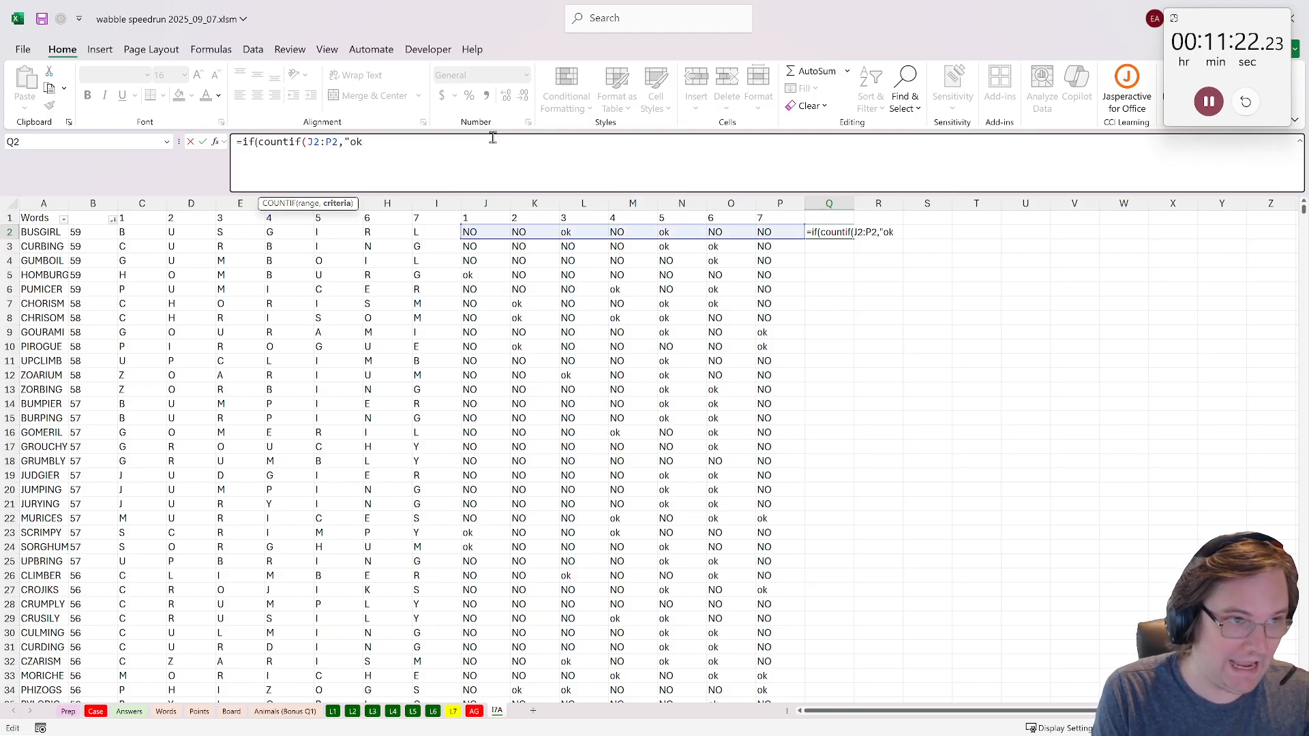
pyautogui.write('")=7')
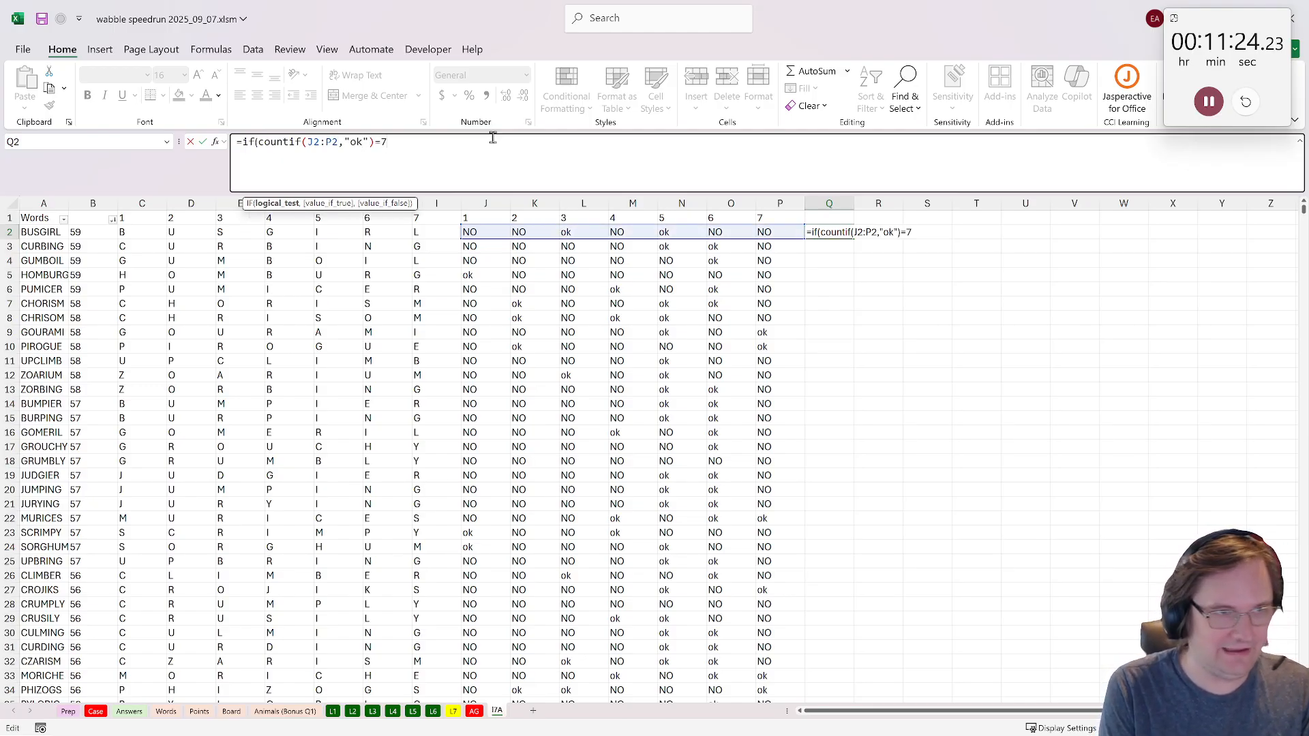
pyautogui.write(',')
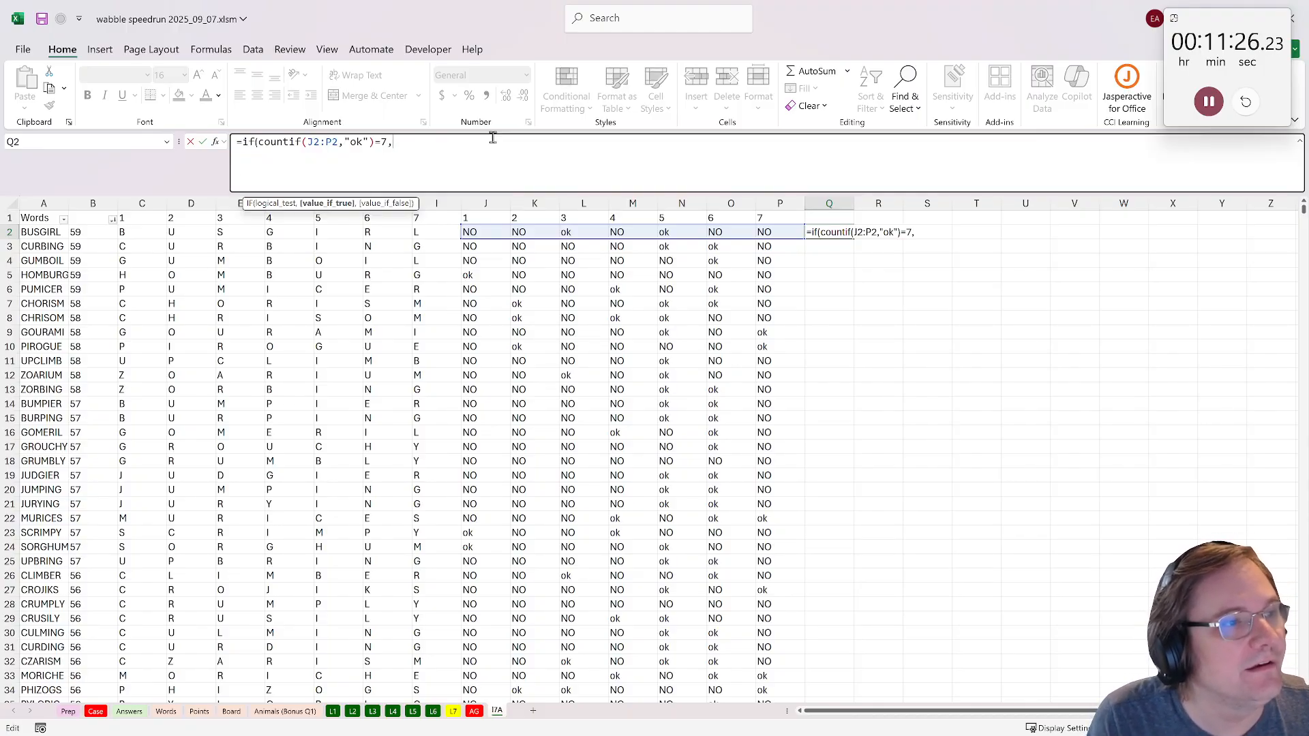
pyautogui.write('1,0')
pyautogui.hotkey('ctrl', 'Return')
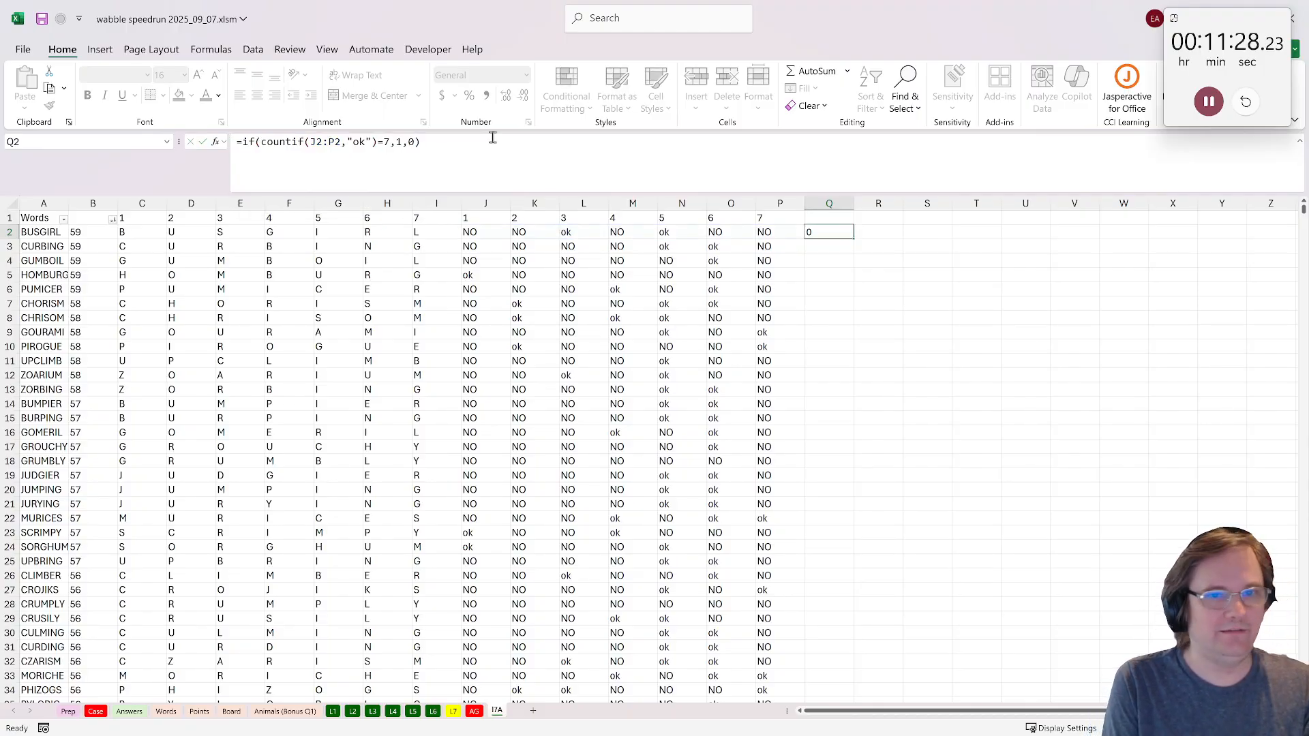
pyautogui.doubleClick(849, 240)
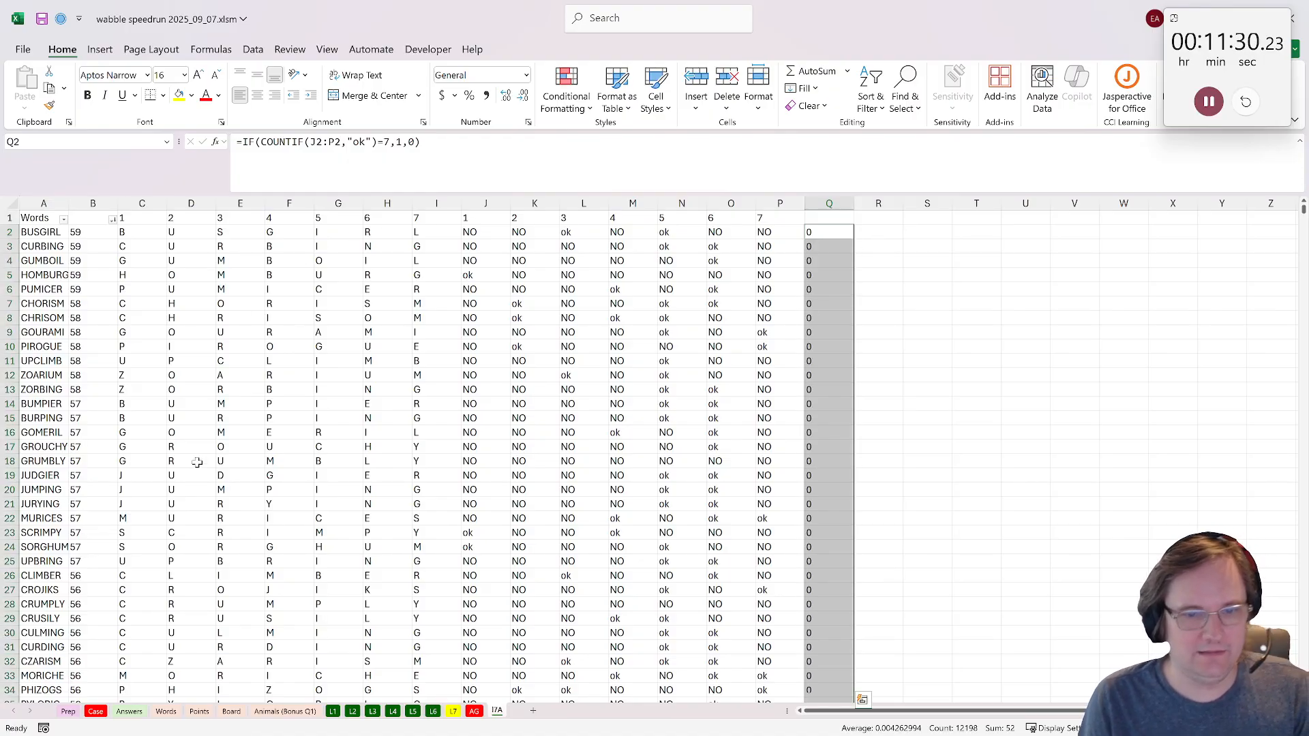
# - In B22 of the L7 sheet, XLOOKUP 1 in the helper sheet's column Q, returning column B, and mark Level 7 done
pyautogui.click(452, 711)
pyautogui.click(77, 407)
pyautogui.write('=xl')
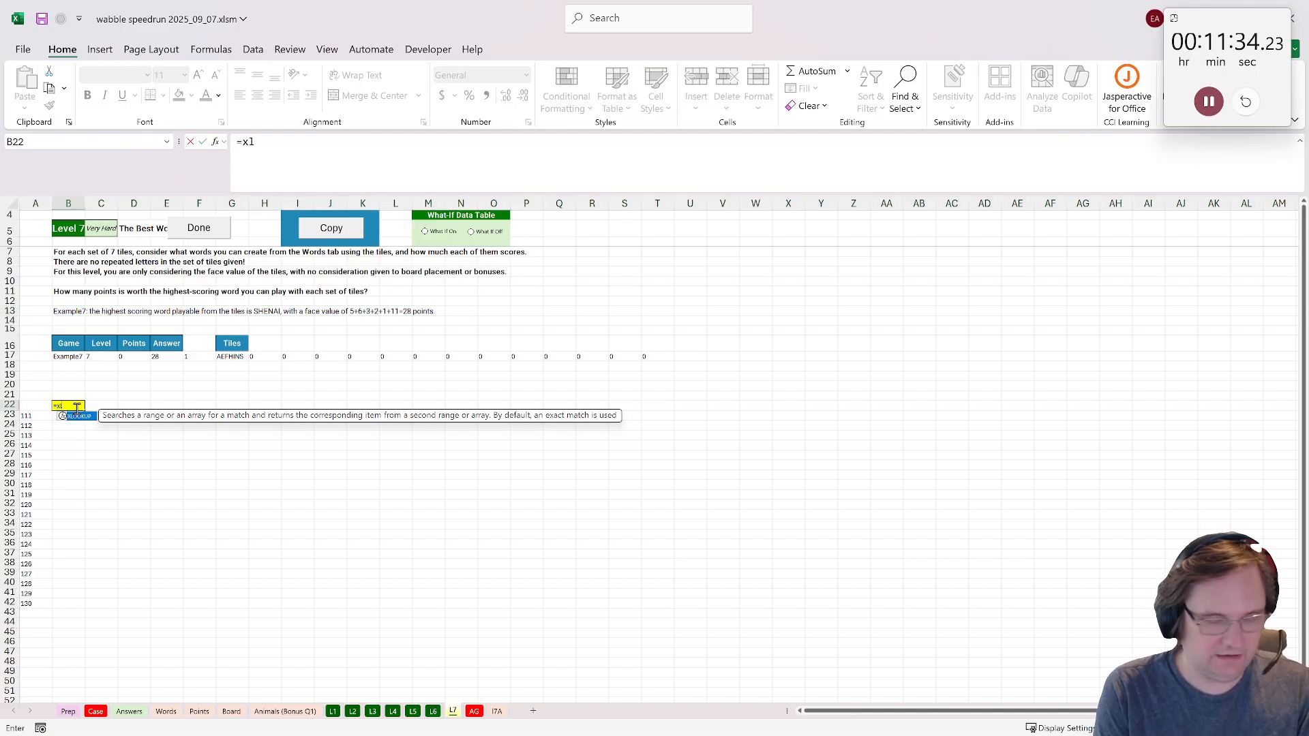
pyautogui.write('ookuP(1,')
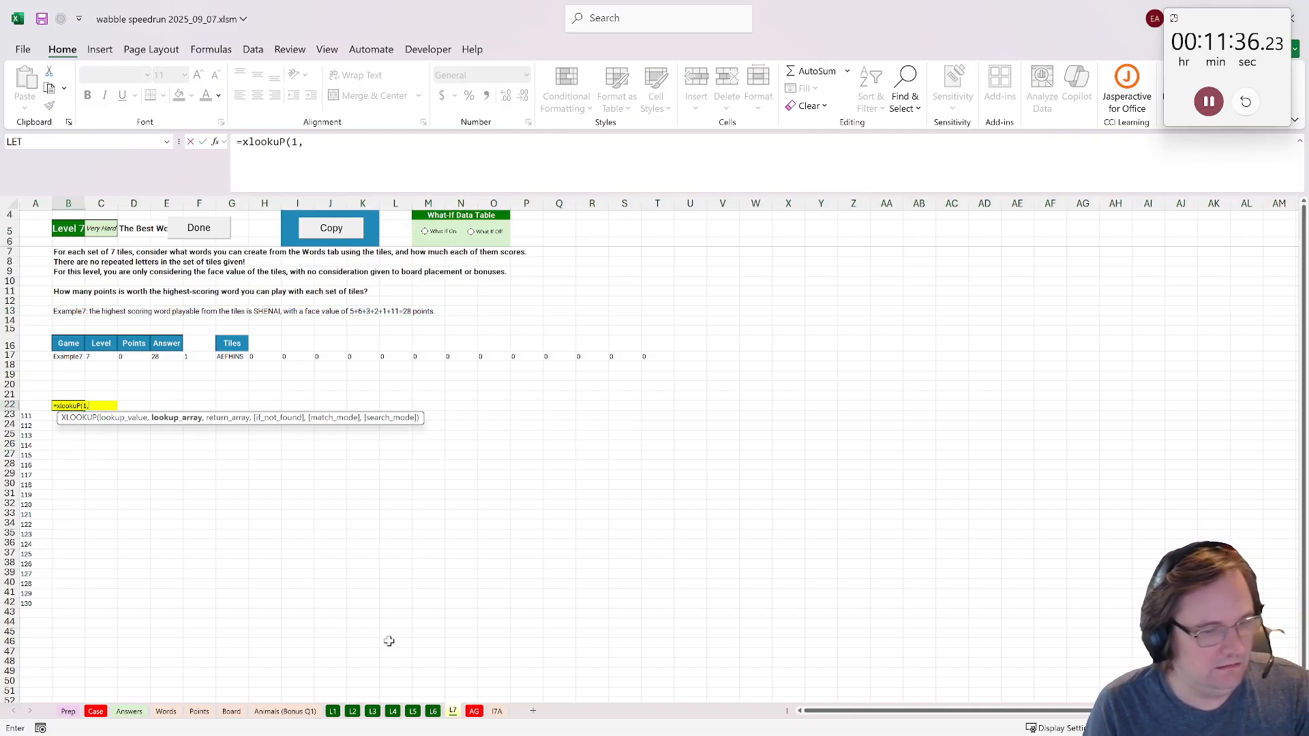
pyautogui.click(496, 711)
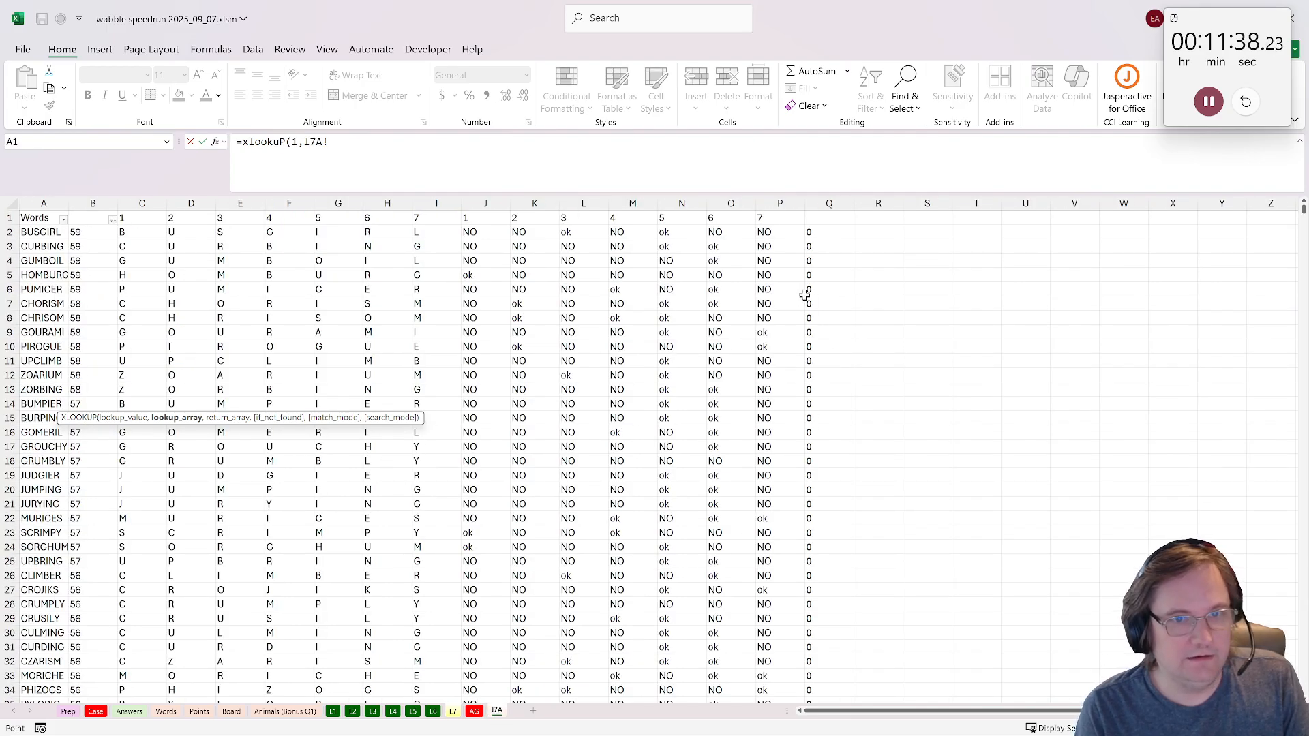
pyautogui.click(844, 203)
pyautogui.write(',')
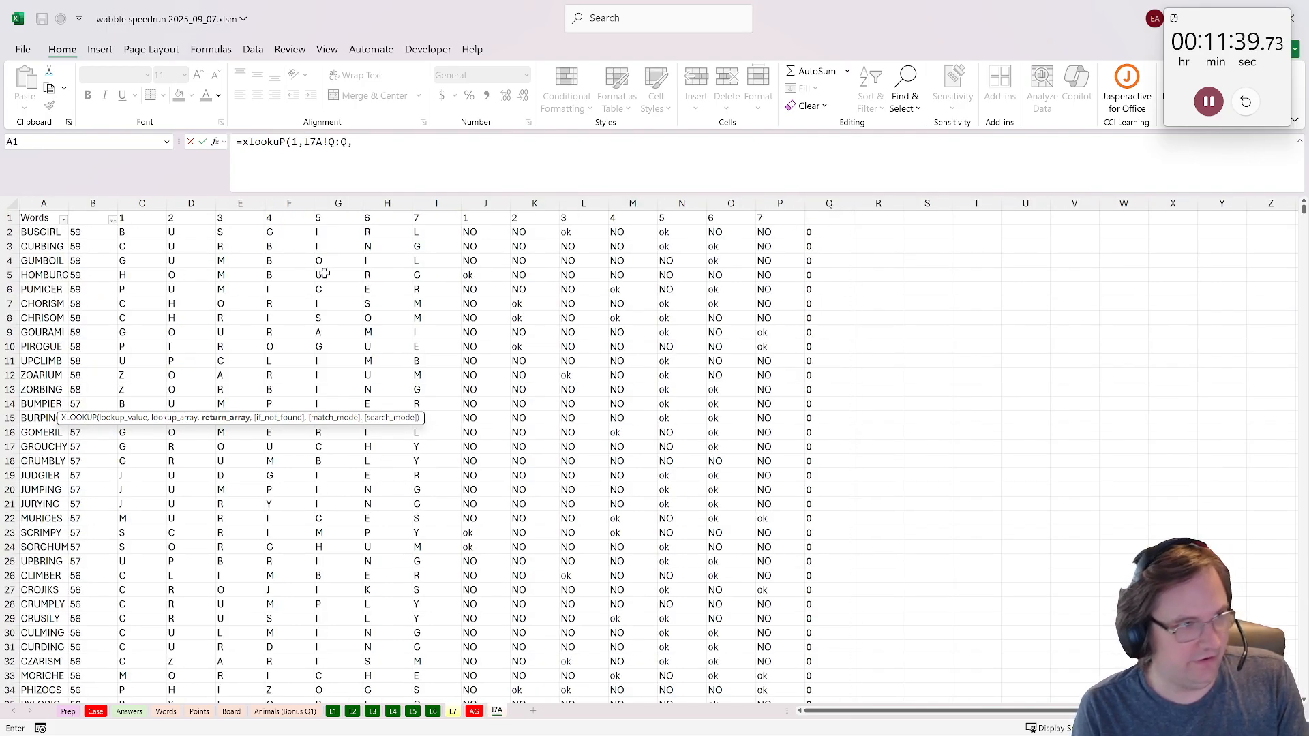
pyautogui.click(92, 203)
pyautogui.press('Return')
pyautogui.click(198, 230)
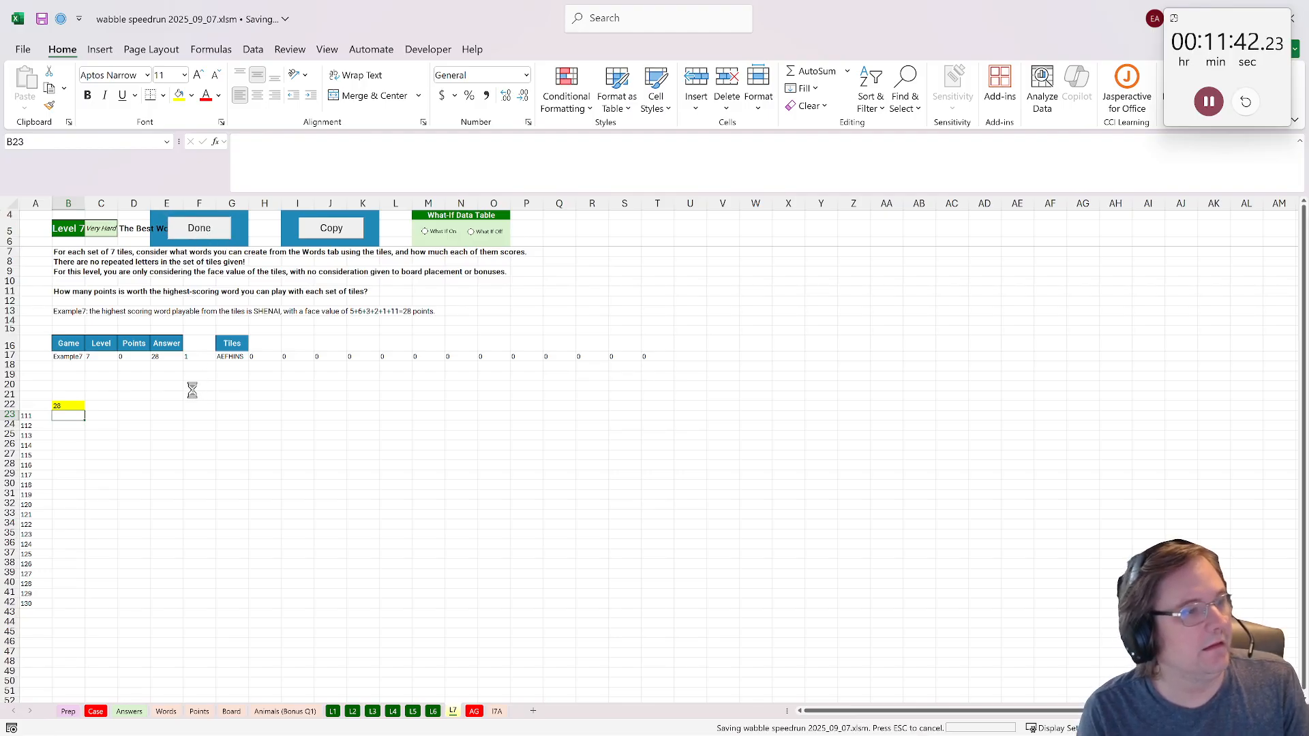
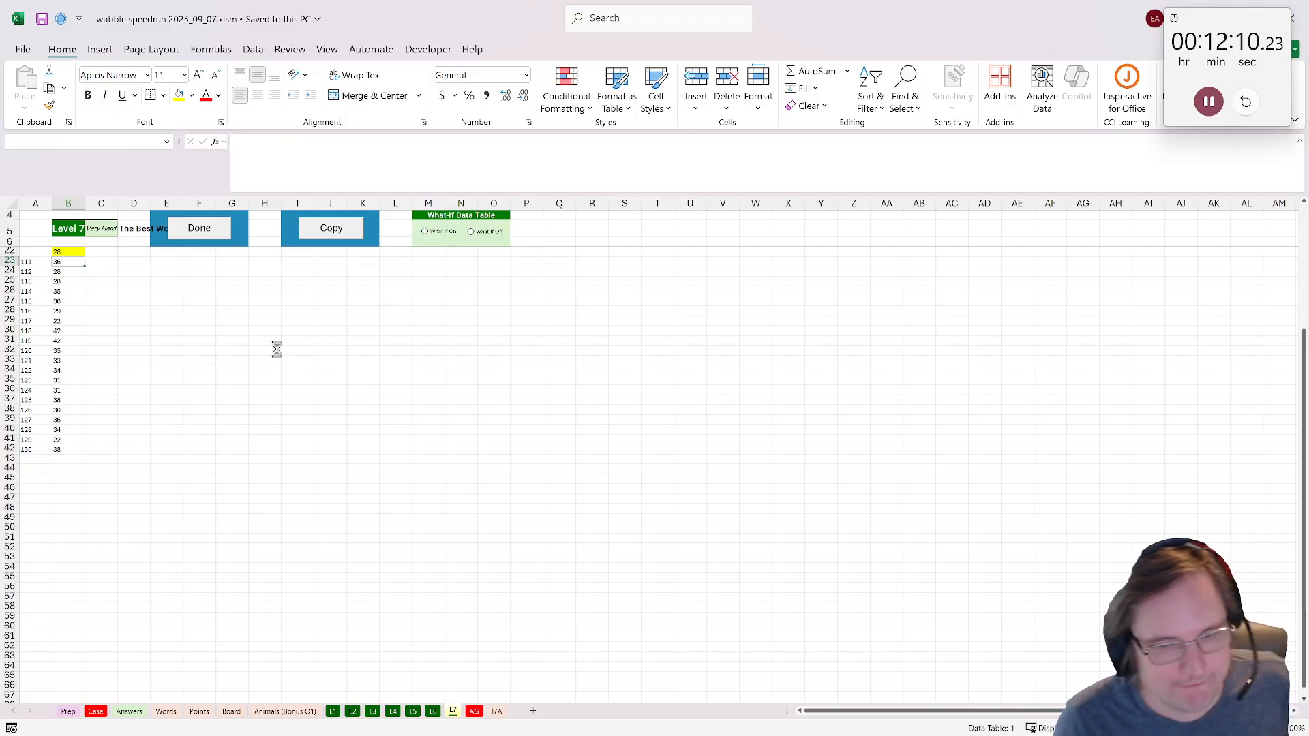
# - Review the Bonus Questions section on the Case sheet
pyautogui.click(99, 714)
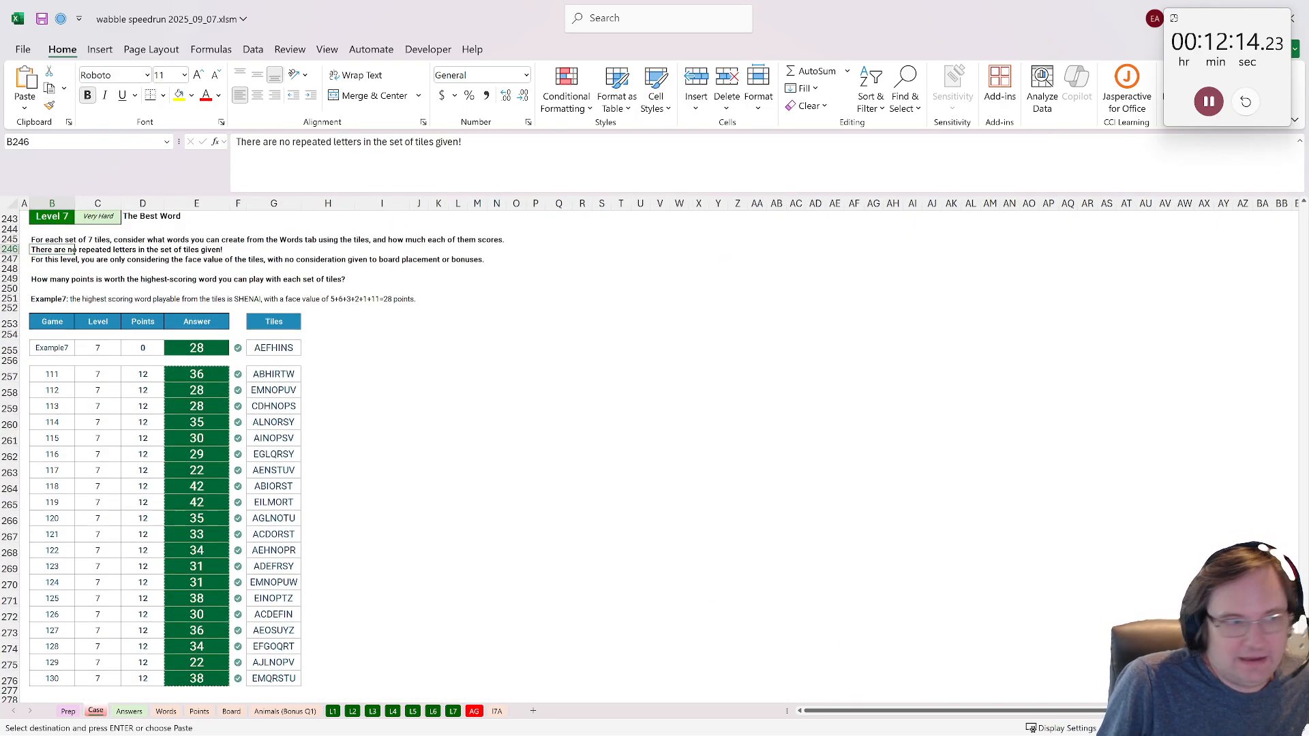
pyautogui.moveTo(1303, 651); pyautogui.dragTo(1284, 281)
pyautogui.click(196, 396)
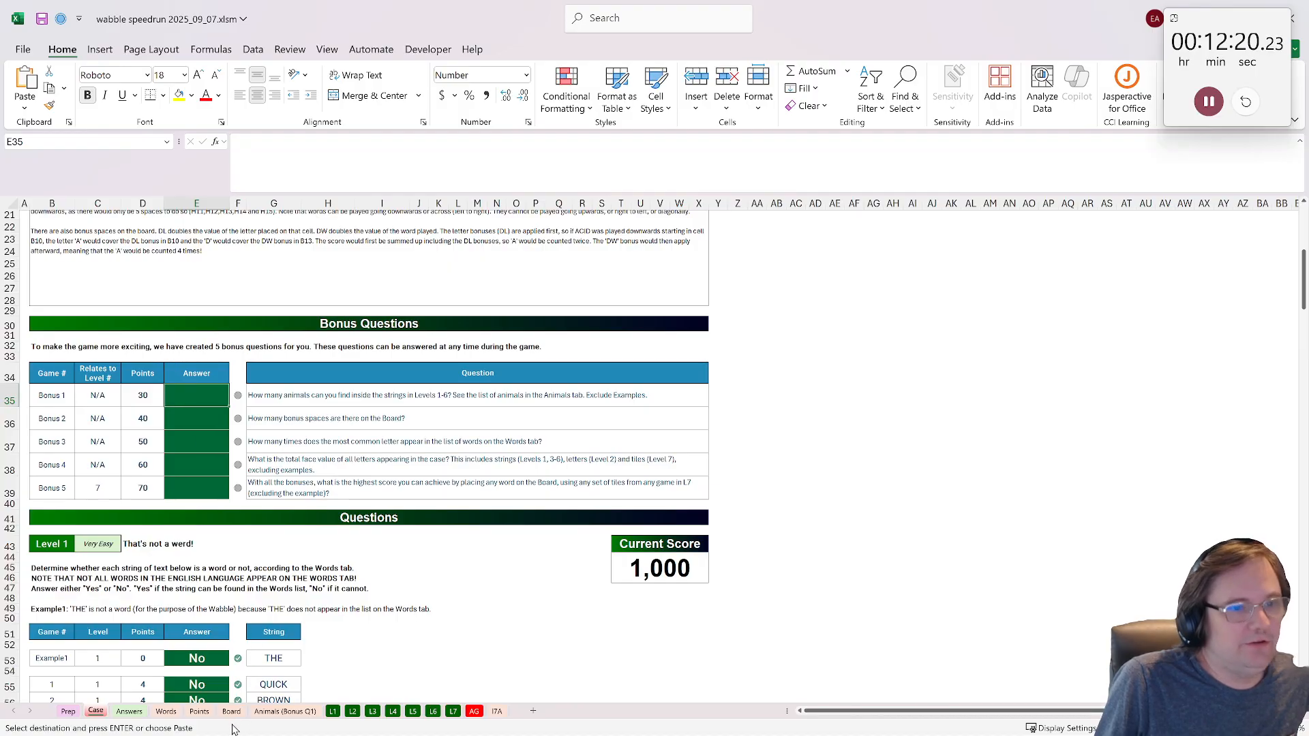
pyautogui.scroll(-1, 307, 614)
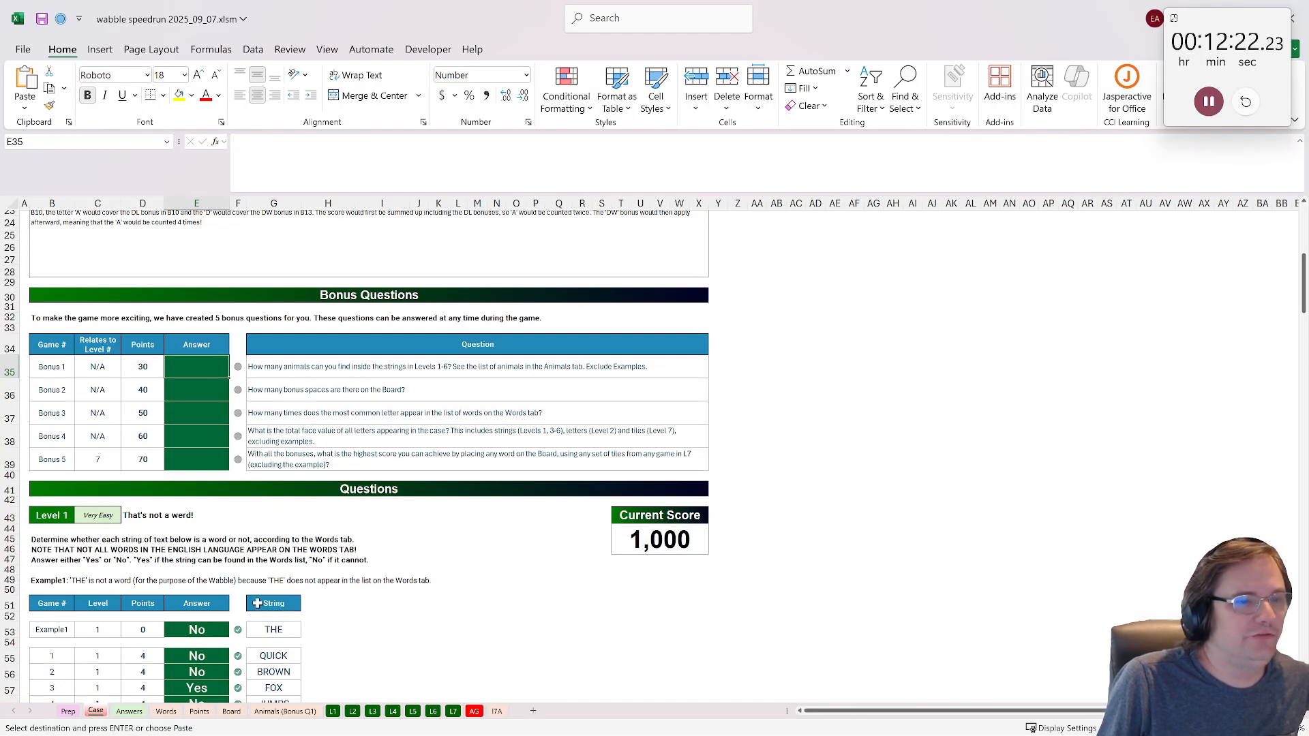
# - Examine the strings and tiles listed for Levels 1 to 7 on the Case sheet
pyautogui.scroll(-10, 257, 603)
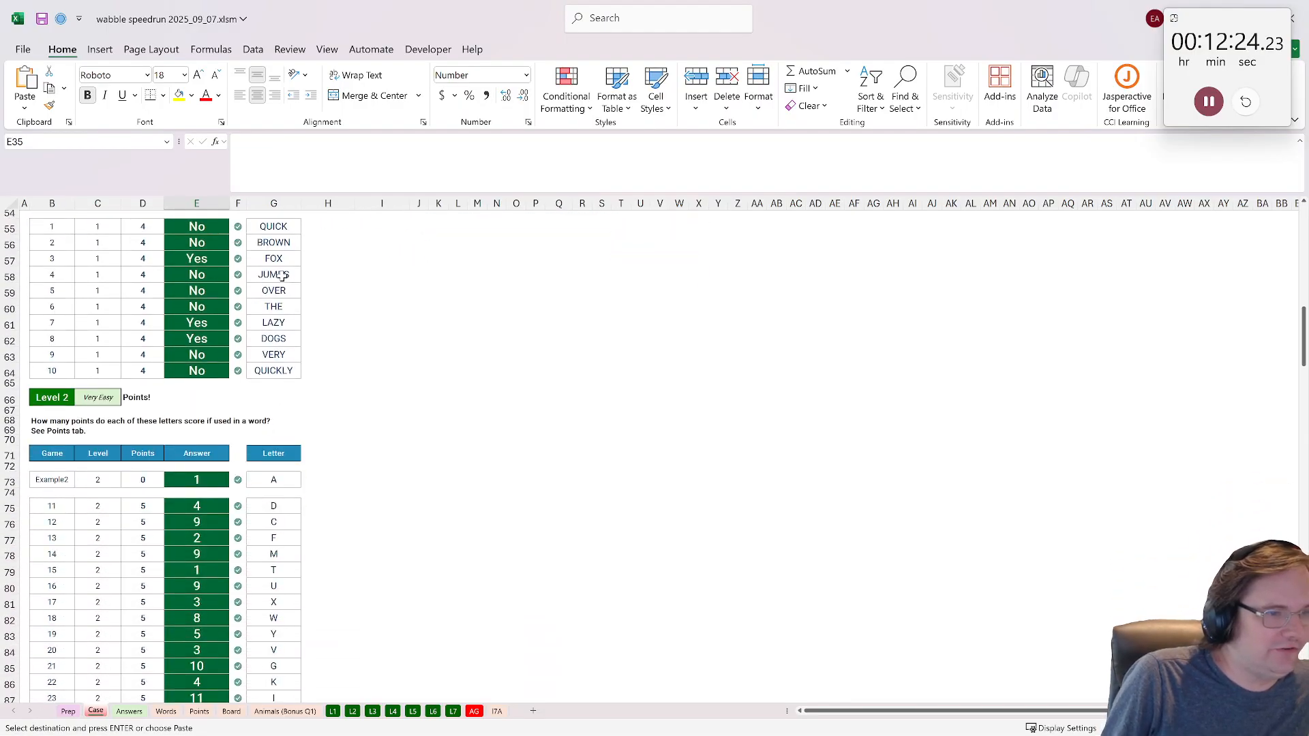
pyautogui.scroll(-18, 282, 275)
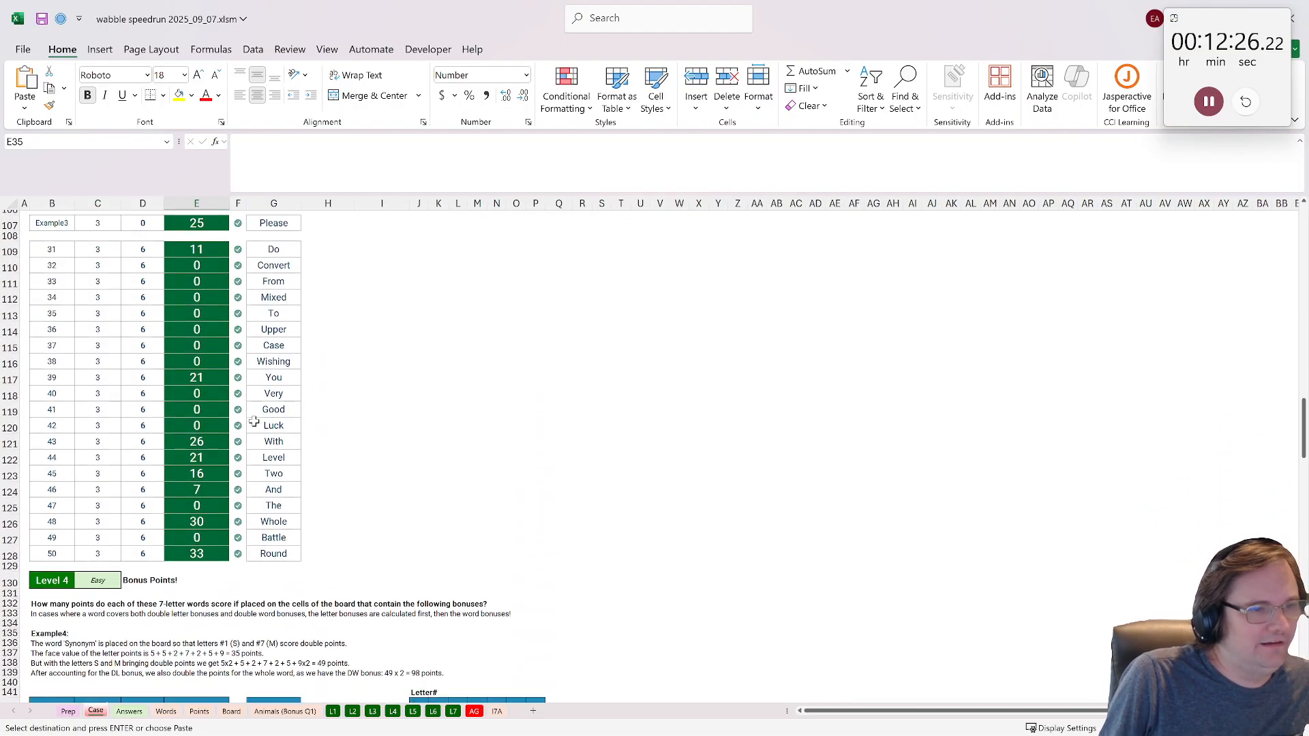
pyautogui.scroll(-20, 253, 422)
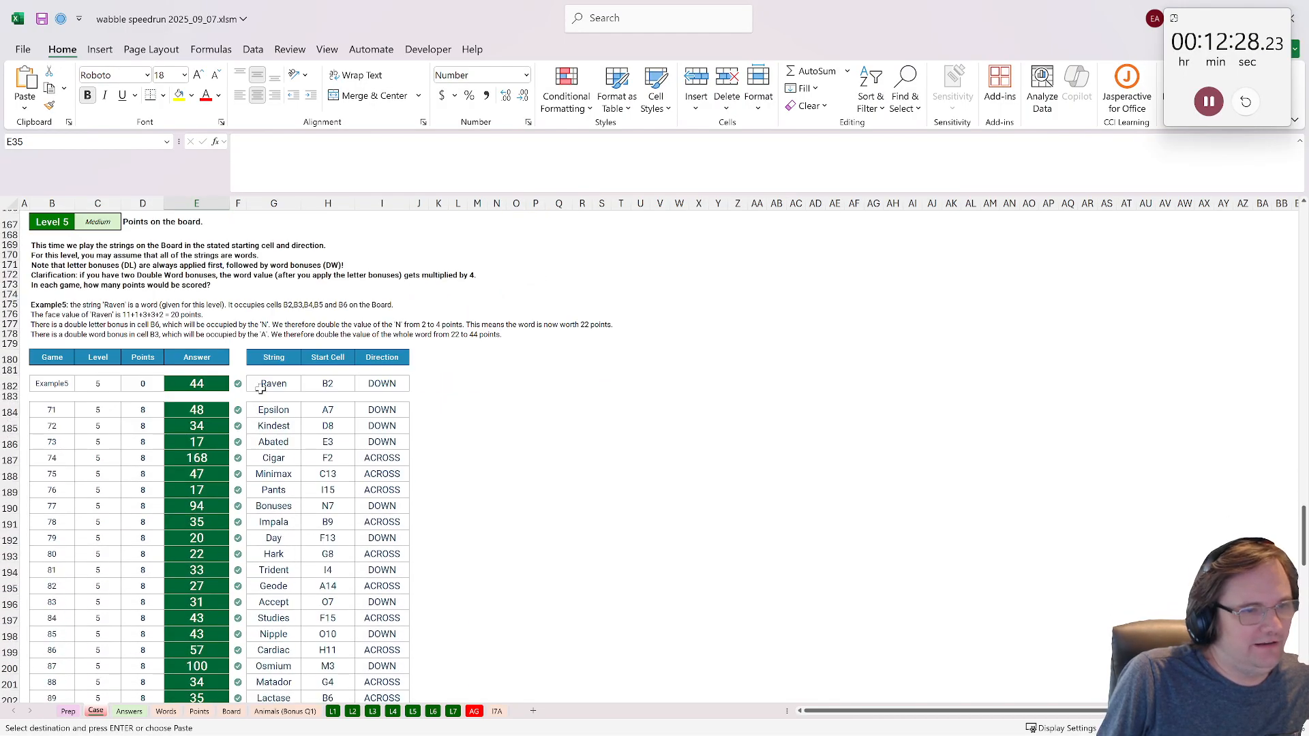
pyautogui.moveTo(262, 344); pyautogui.dragTo(259, 620)
pyautogui.moveTo(386, 345); pyautogui.dragTo(384, 635)
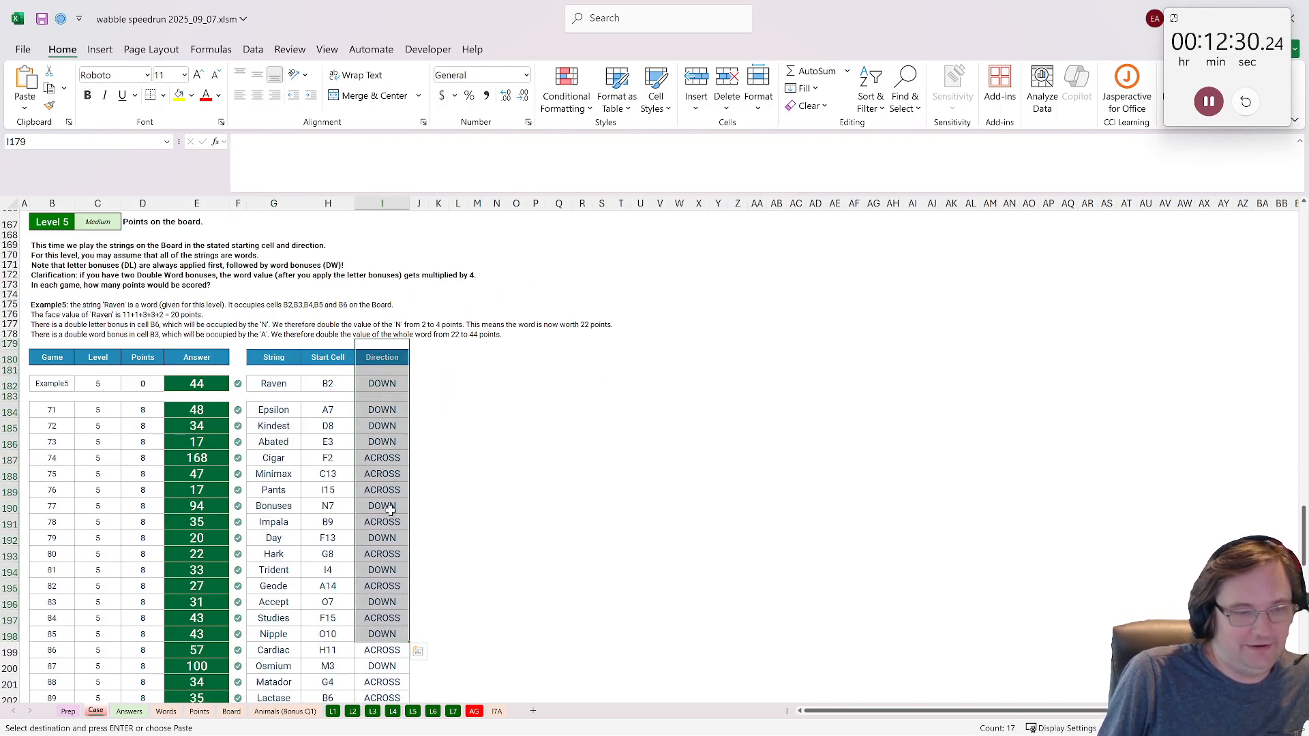
pyautogui.moveTo(382, 344); pyautogui.dragTo(388, 579)
pyautogui.scroll(-7, 238, 530)
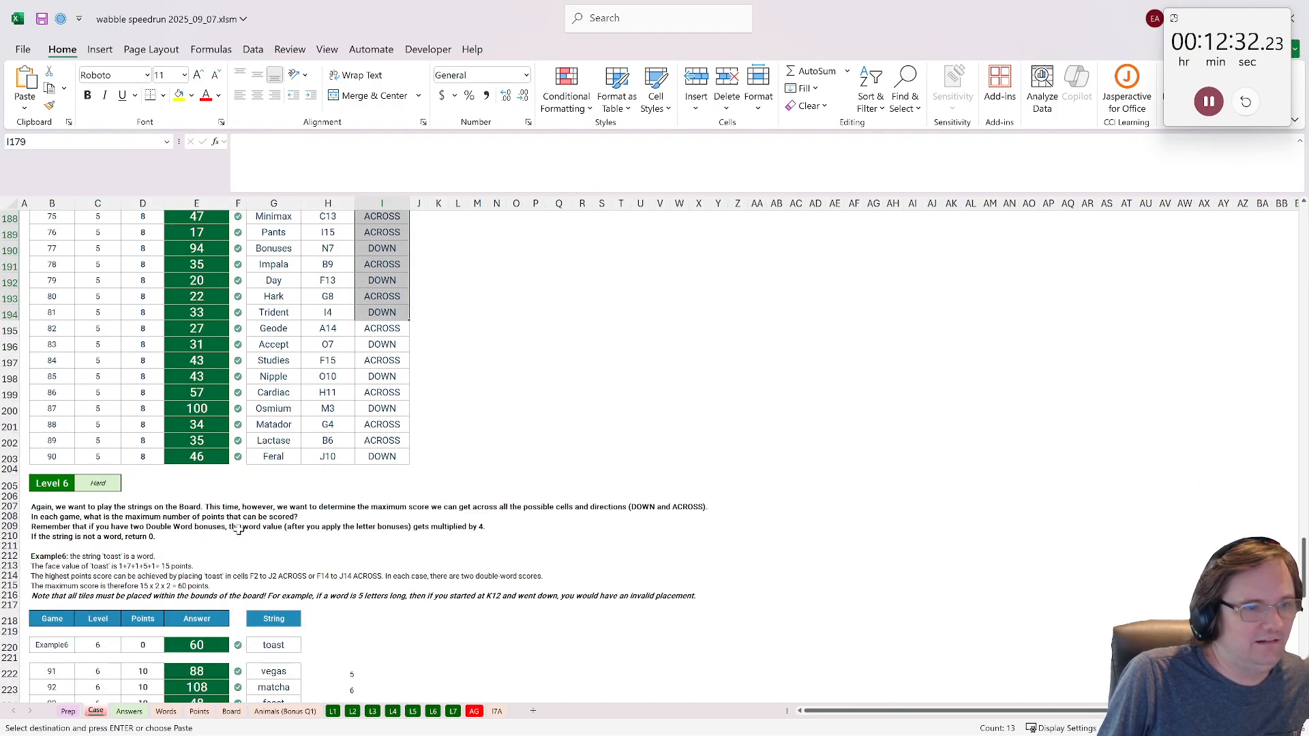
pyautogui.scroll(-20, 307, 417)
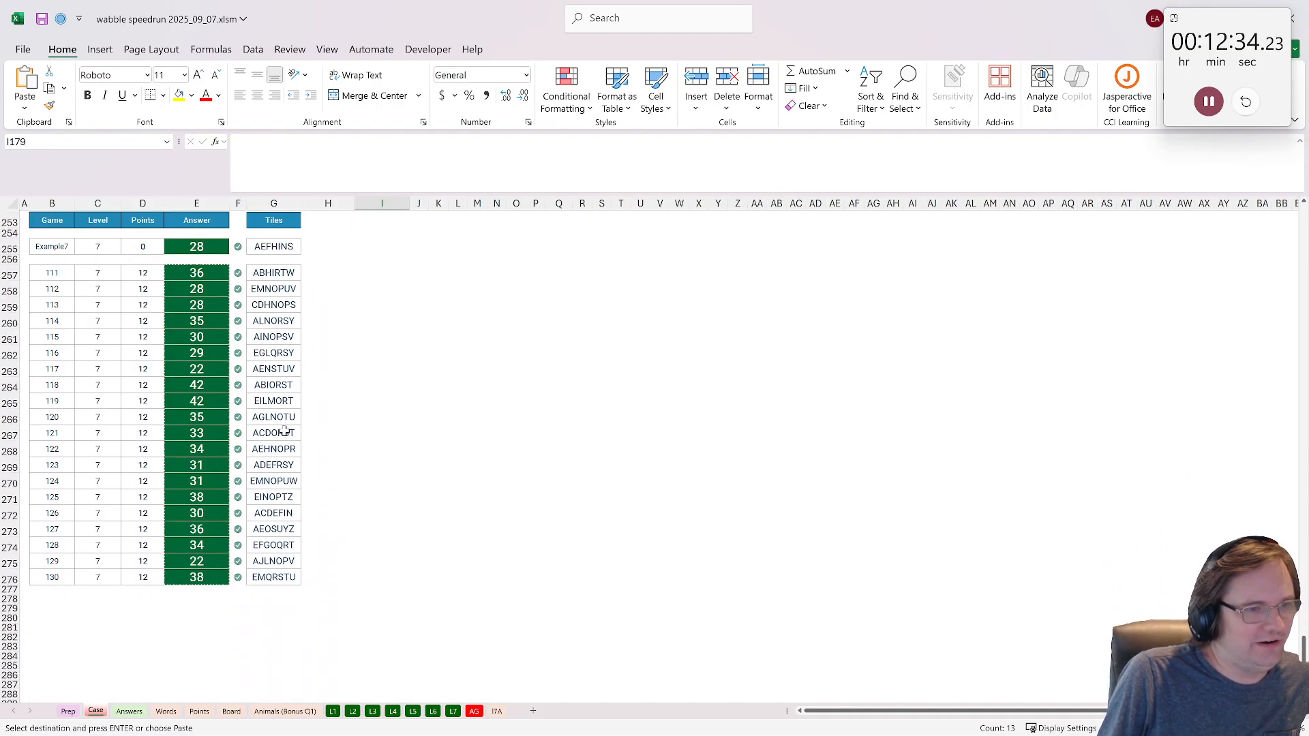
pyautogui.scroll(2, 285, 431)
pyautogui.moveTo(273, 304); pyautogui.dragTo(285, 635)
pyautogui.click(286, 635)
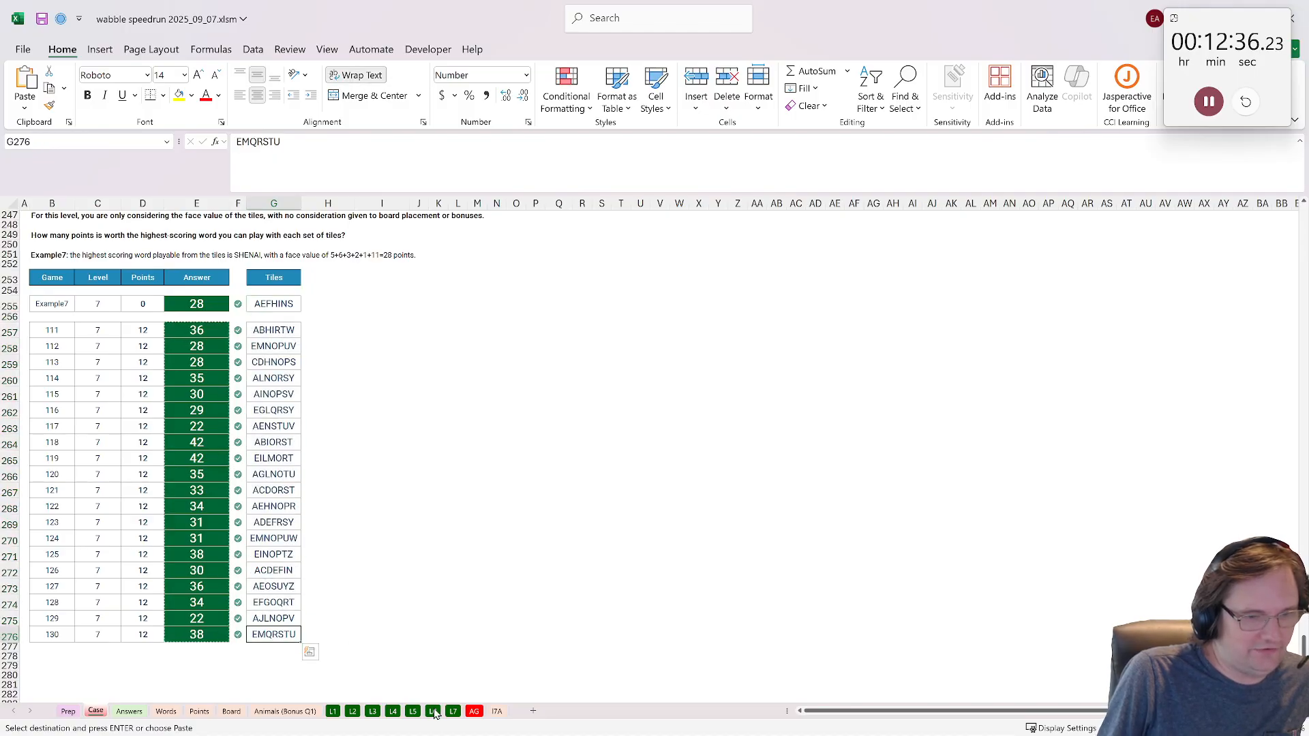
# - On the AG sheet, fill the Level 1 strings and the Level 3 to 6 strings in column F with yellow
pyautogui.click(474, 711)
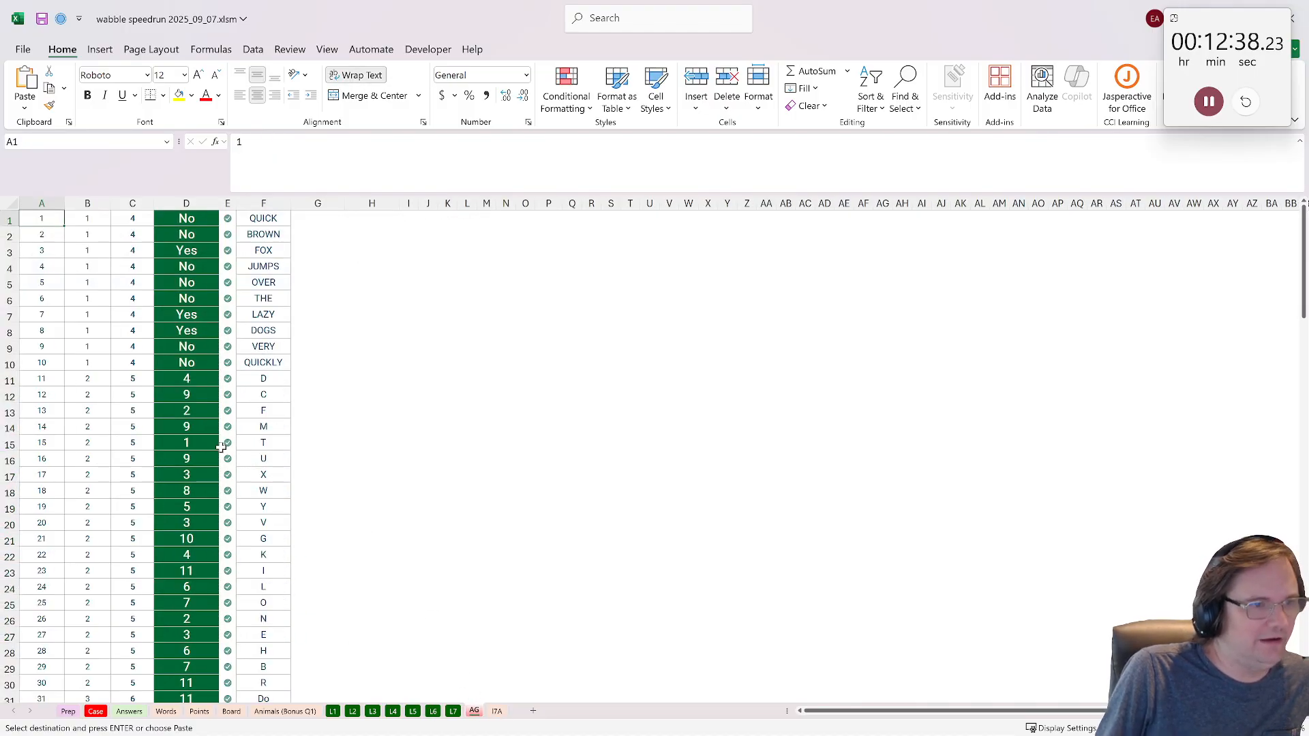
pyautogui.moveTo(264, 219); pyautogui.dragTo(279, 361)
pyautogui.scroll(-8, 264, 382)
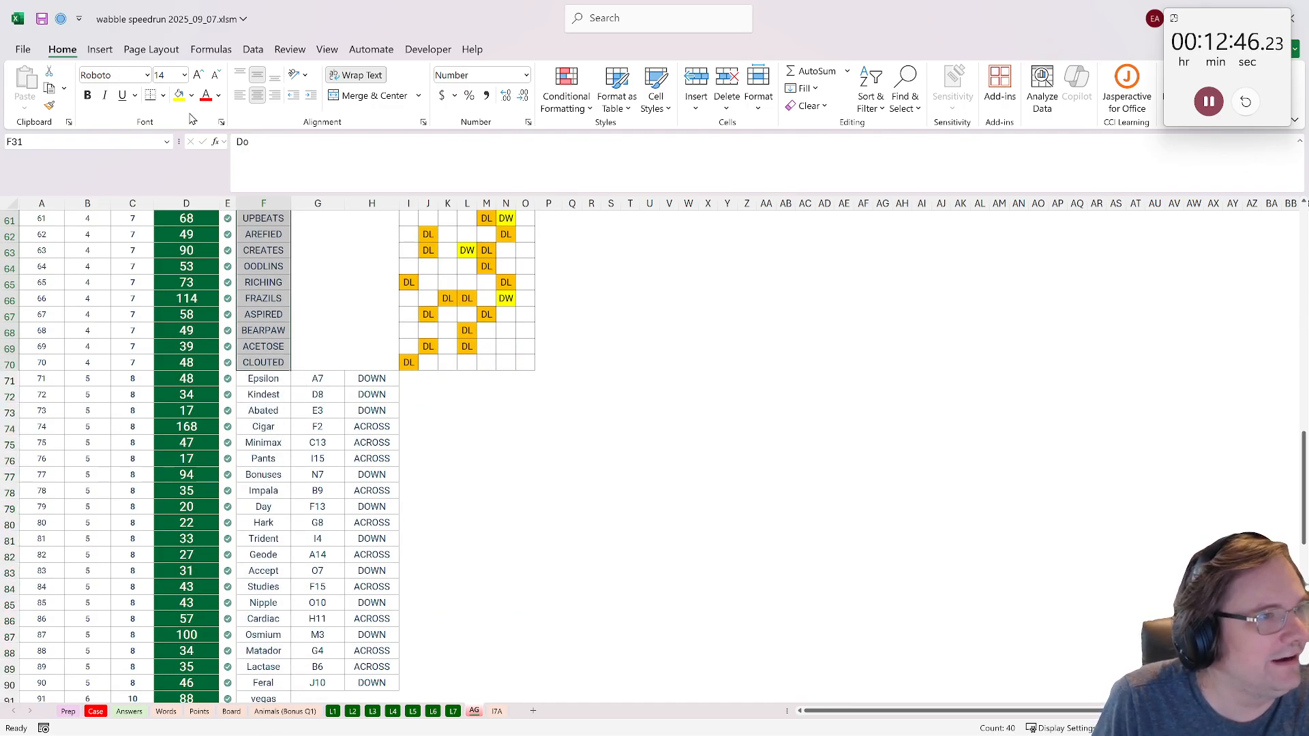
pyautogui.scroll(-10, 279, 428)
pyautogui.scroll(-1, 279, 428)
pyautogui.moveTo(269, 412)
pyautogui.mouseDown()
pyautogui.moveTo(272, 695)
pyautogui.moveTo(273, 421)
pyautogui.mouseUp()
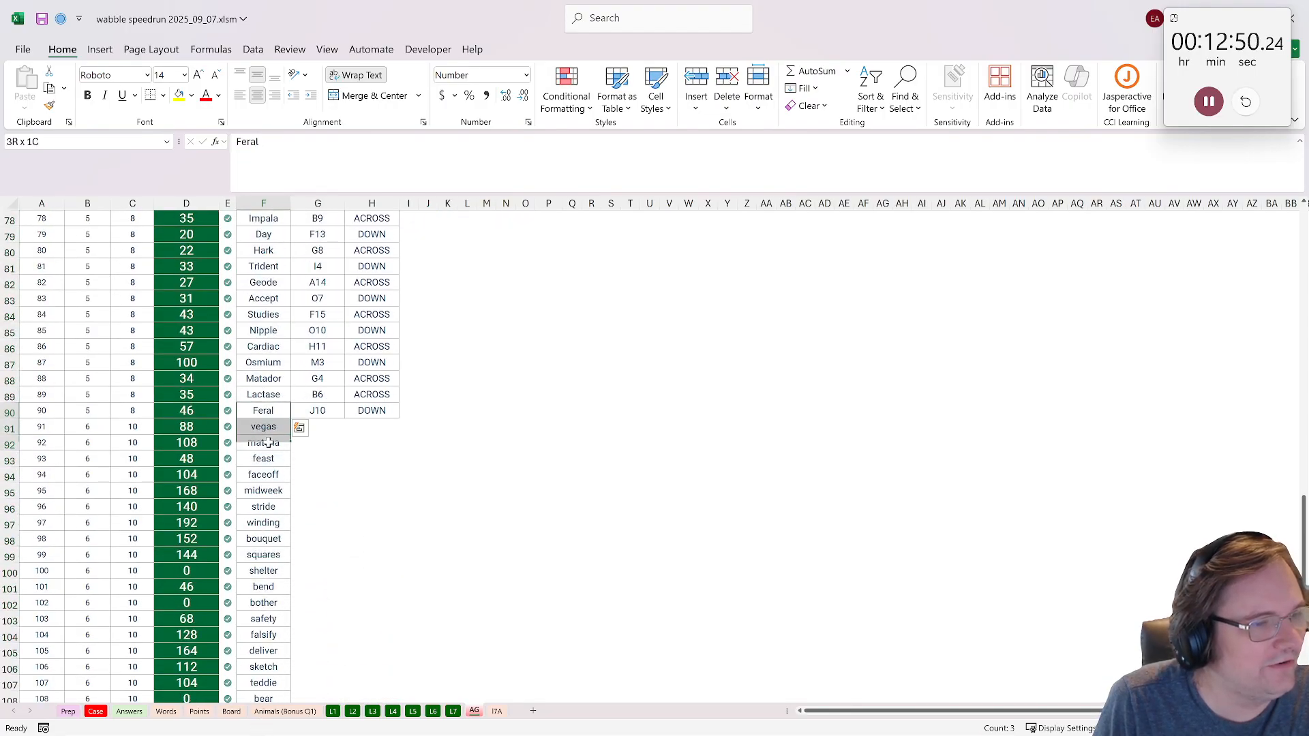
pyautogui.scroll(-5, 268, 447)
pyautogui.click(256, 505)
pyautogui.moveTo(256, 505); pyautogui.dragTo(265, 381)
pyautogui.click(178, 94)
pyautogui.scroll(-12, 269, 409)
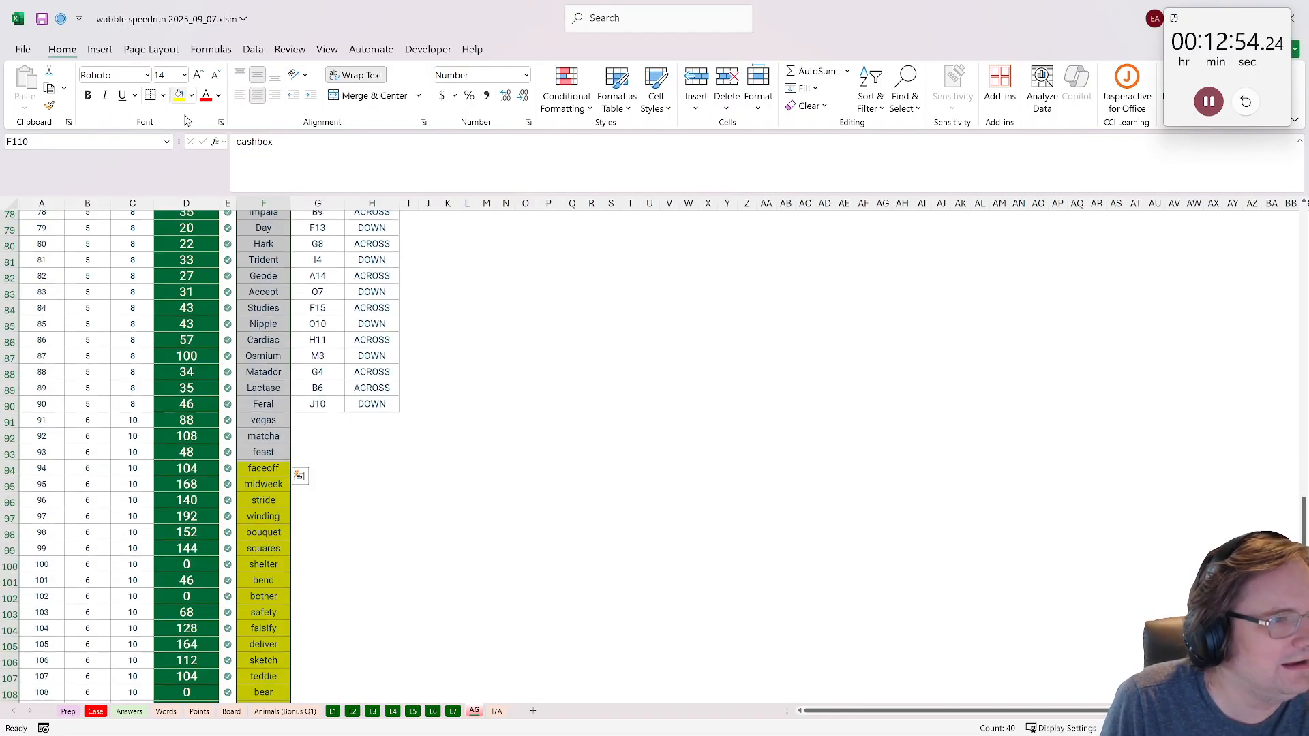
# - Copy the strings in F1:F110 of the AG sheet and paste them as values into a new sheet starting at A2
pyautogui.click(266, 402)
pyautogui.hotkey('ctrl', 'shift', 'Up')
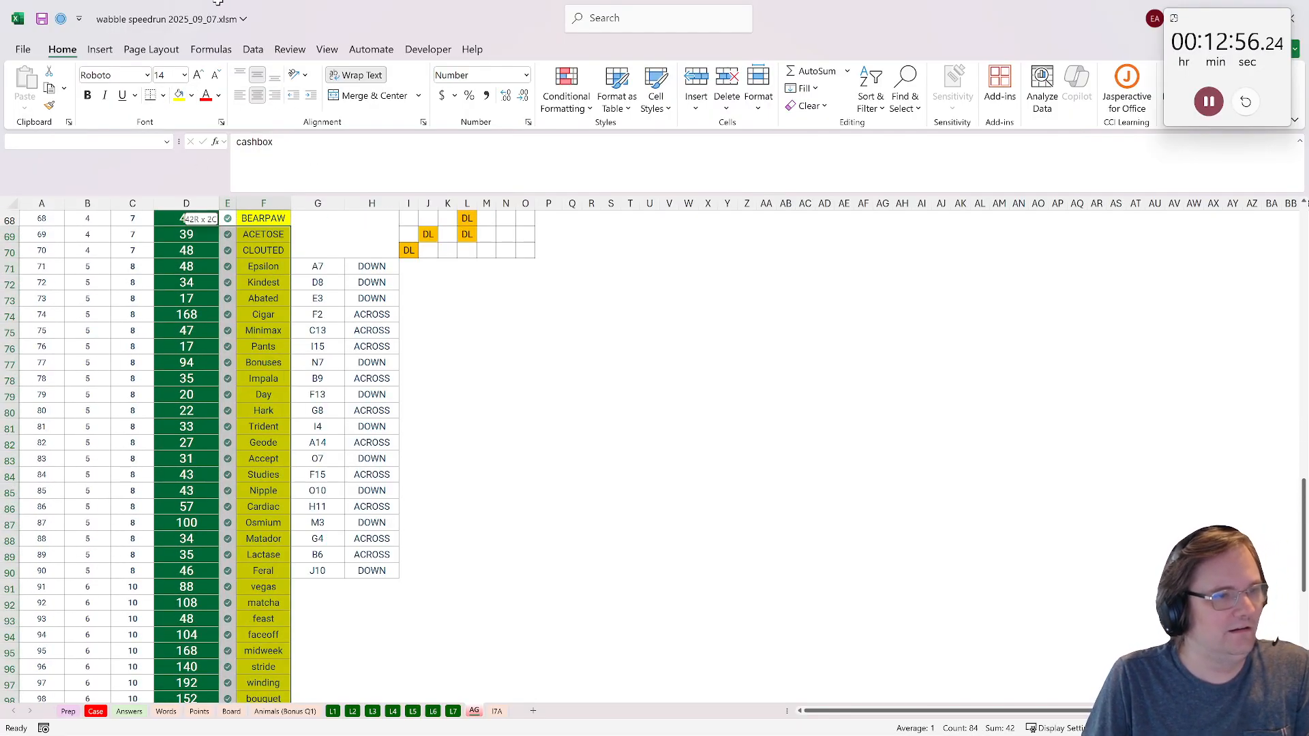
pyautogui.hotkey('ctrl', 'c')
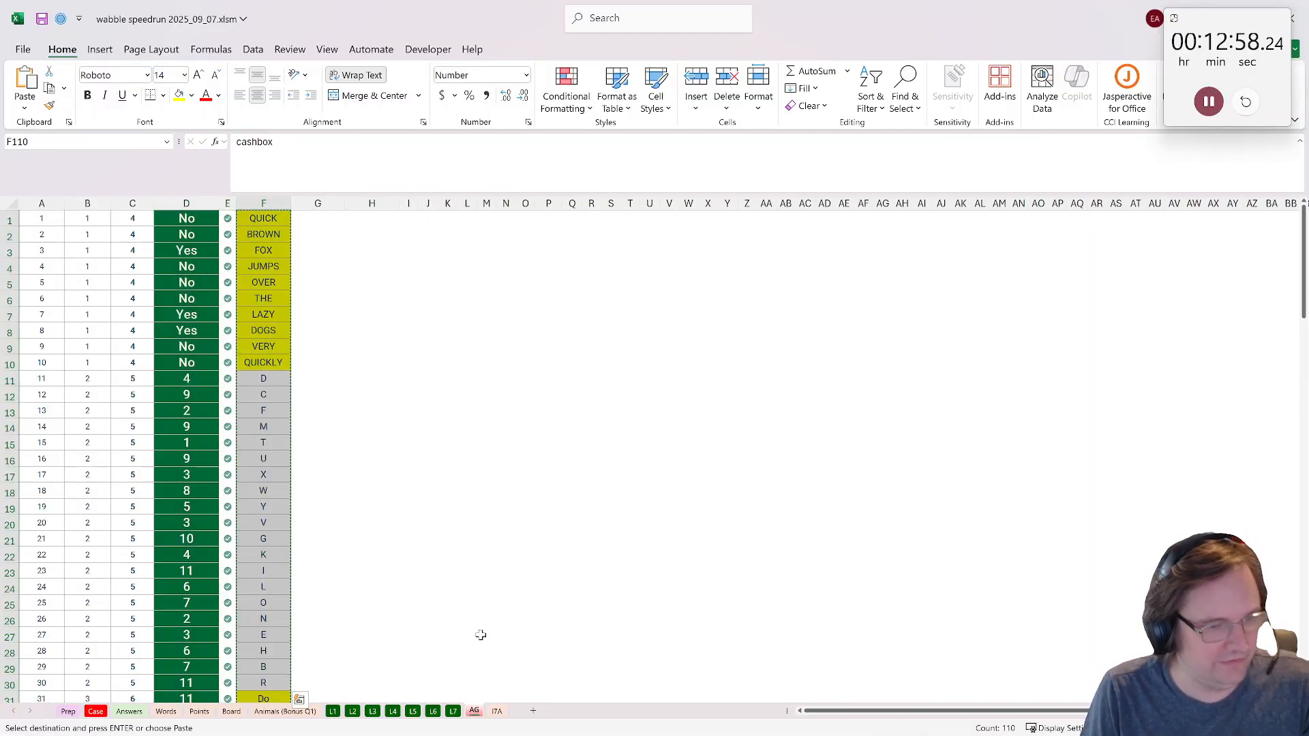
pyautogui.click(534, 711)
pyautogui.click(49, 232)
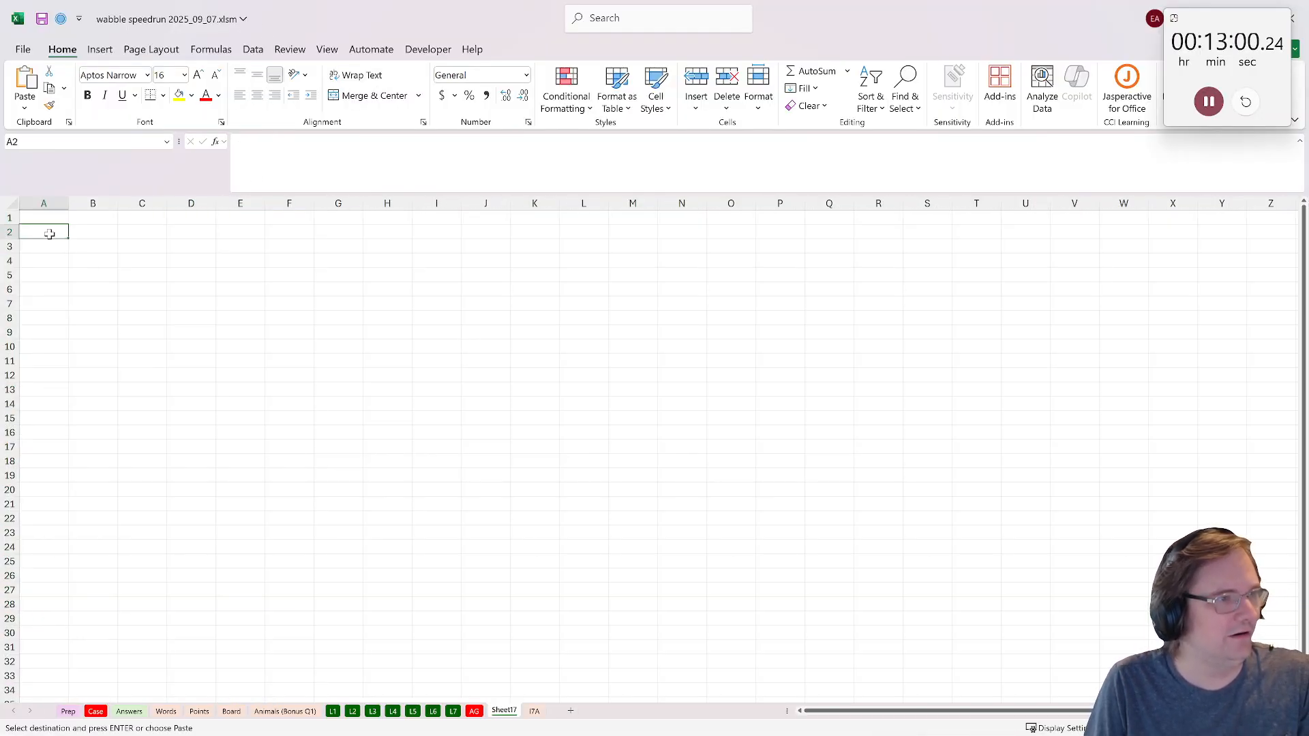
pyautogui.hotkey('ctrl', 'v')
pyautogui.scroll(-7, 113, 392)
pyautogui.scroll(7, 113, 392)
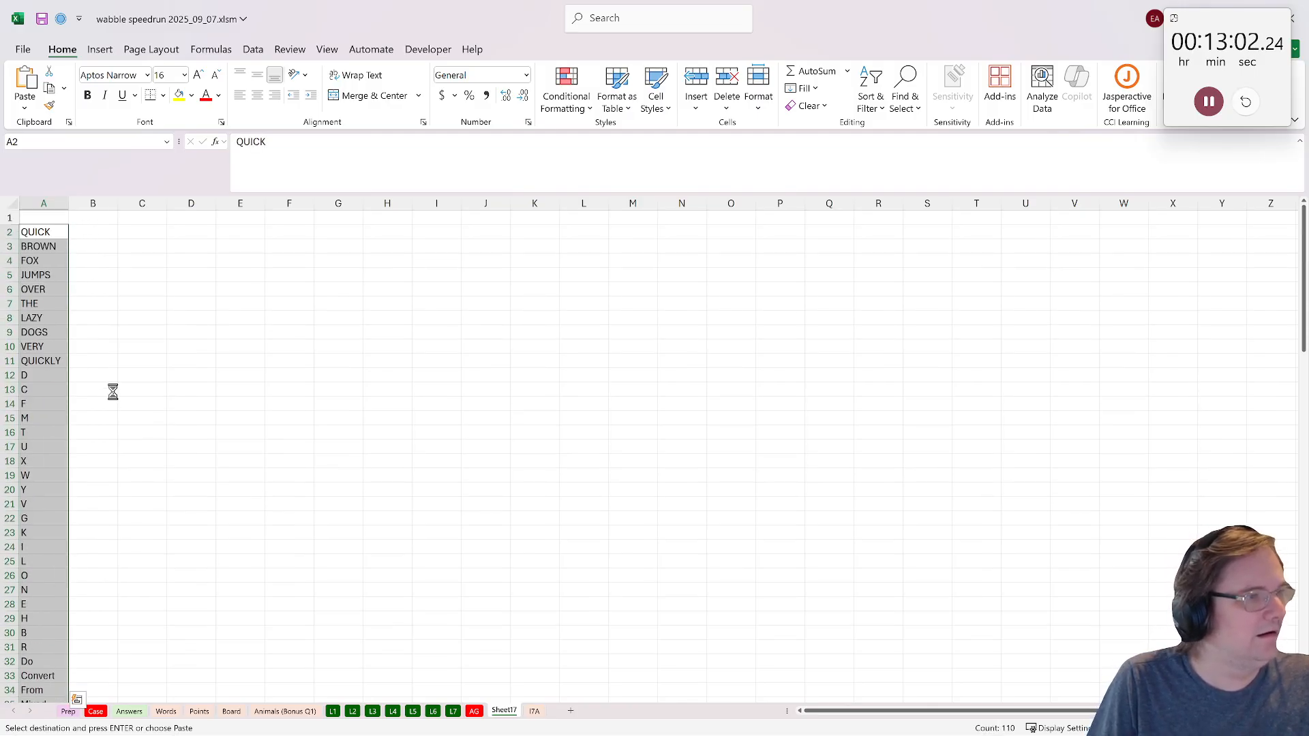
# - Delete rows 12 to 31 holding the single Level 2 letters from the pasted list of strings
pyautogui.click(99, 246)
pyautogui.moveTo(14, 374); pyautogui.dragTo(82, 643)
pyautogui.rightClick(105, 493)
pyautogui.click(141, 385)
pyautogui.scroll(-10, 155, 400)
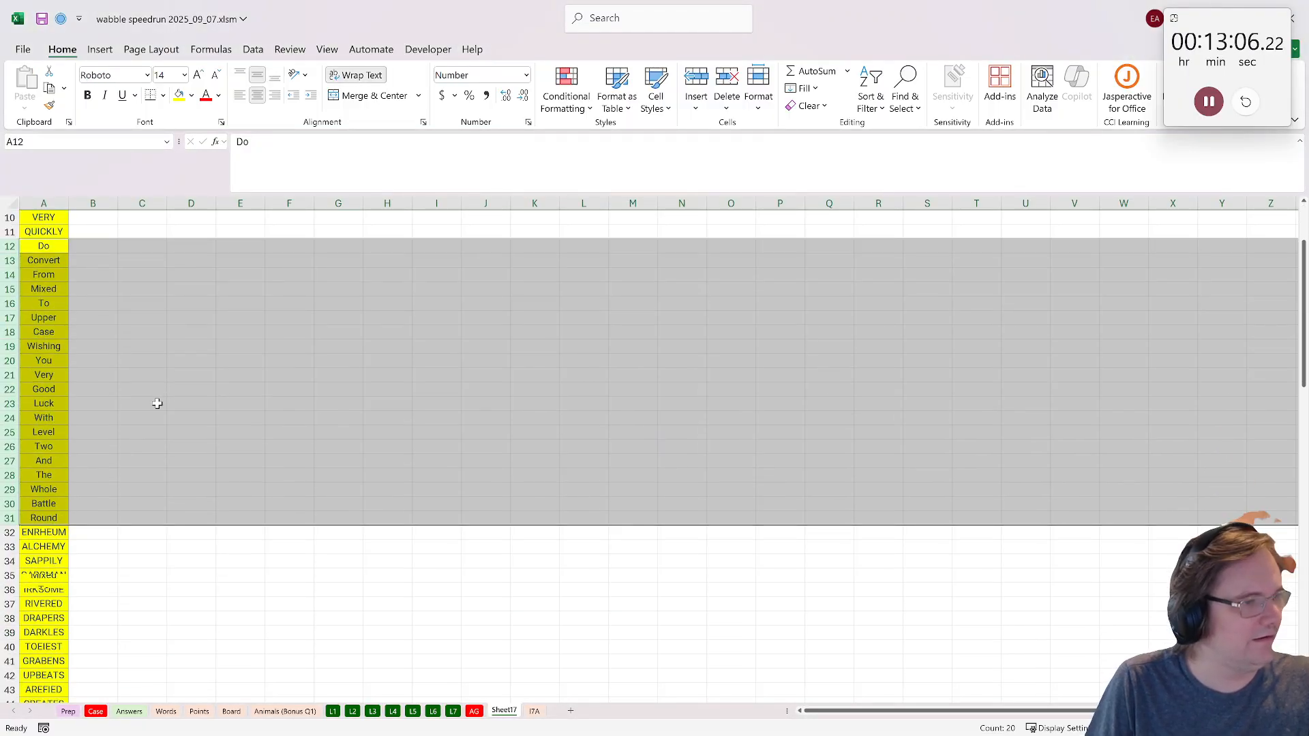
pyautogui.scroll(10, 152, 432)
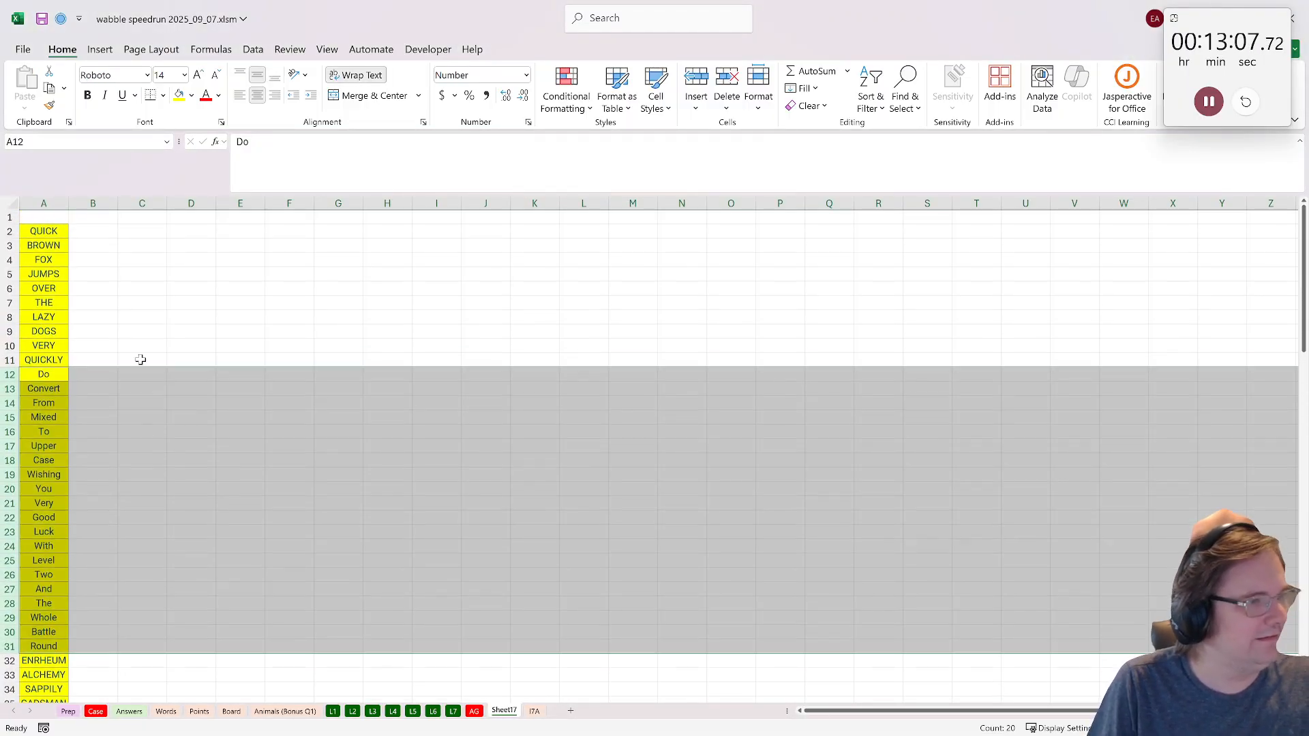
# - Lay out the animal list across row 1 from B1 with =TRANSPOSE('Animals (Bonus Q1)'!A2:A13)
pyautogui.click(106, 218)
pyautogui.write('=tran')
pyautogui.press('Down')
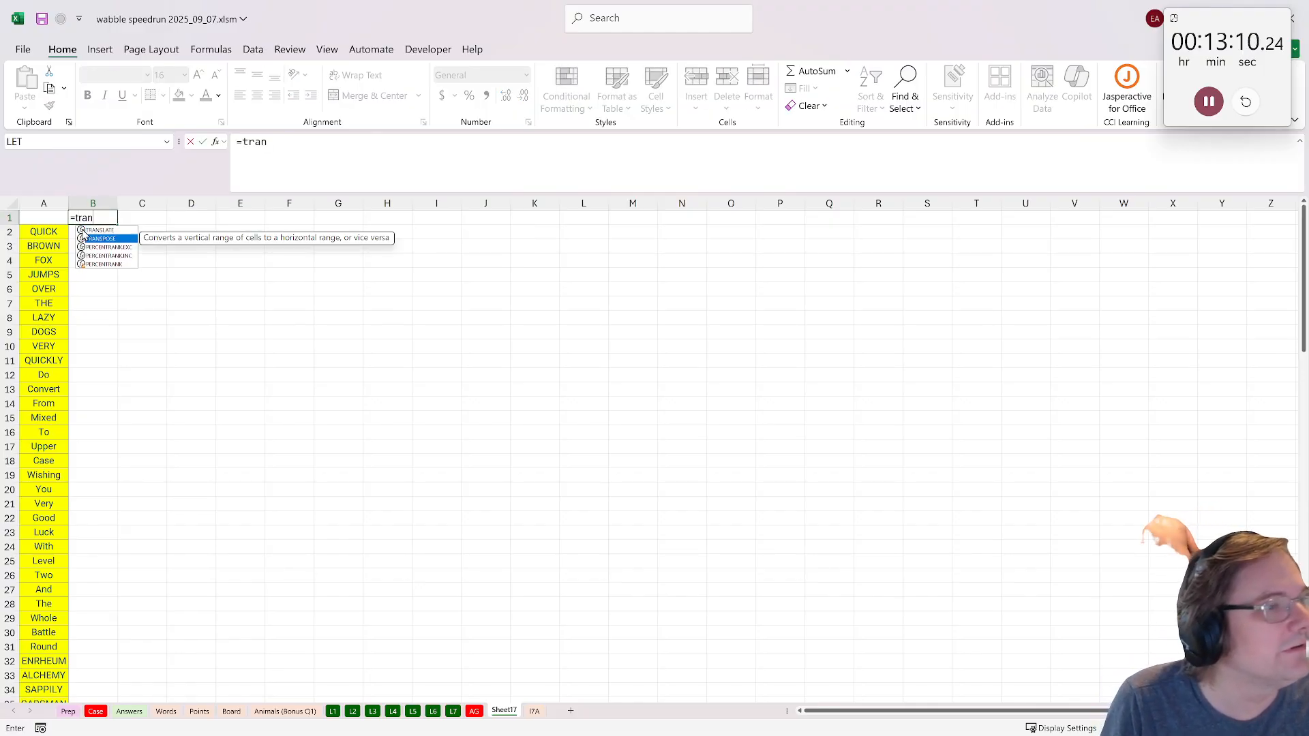
pyautogui.press('Tab')
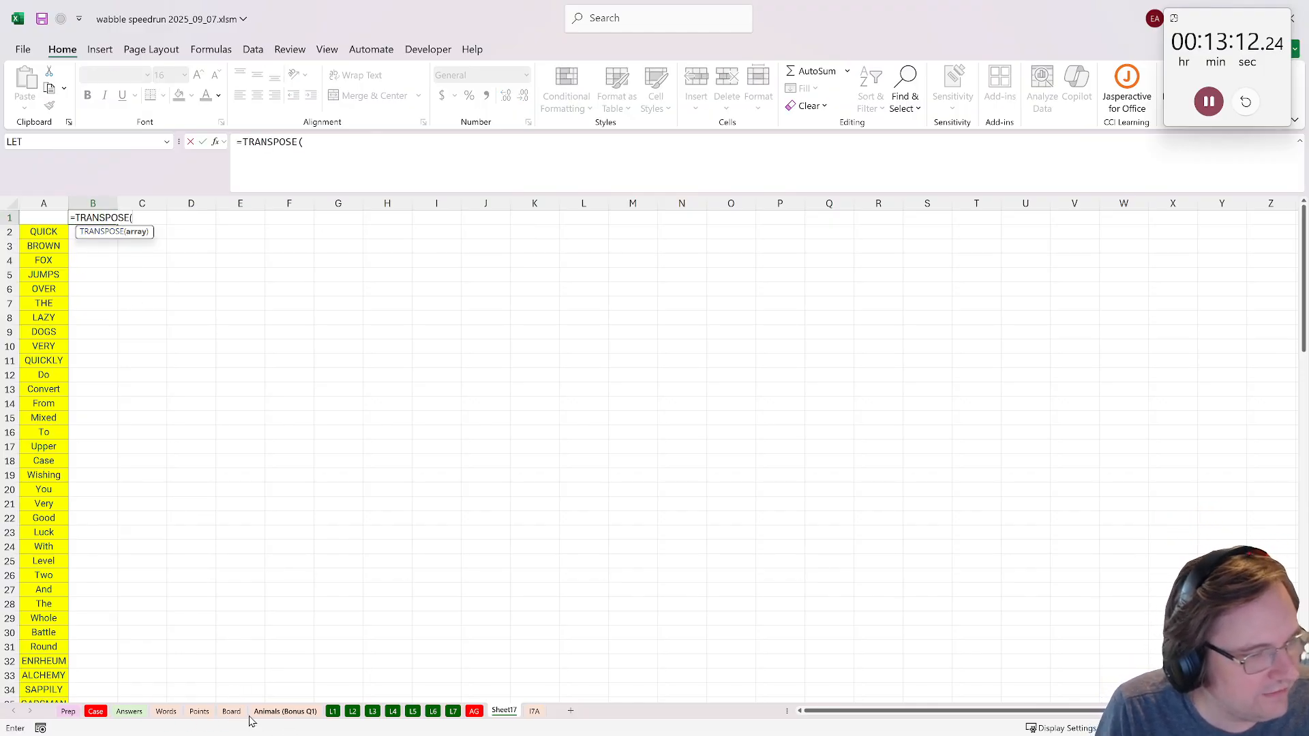
pyautogui.click(285, 710)
pyautogui.moveTo(34, 222); pyautogui.dragTo(34, 332)
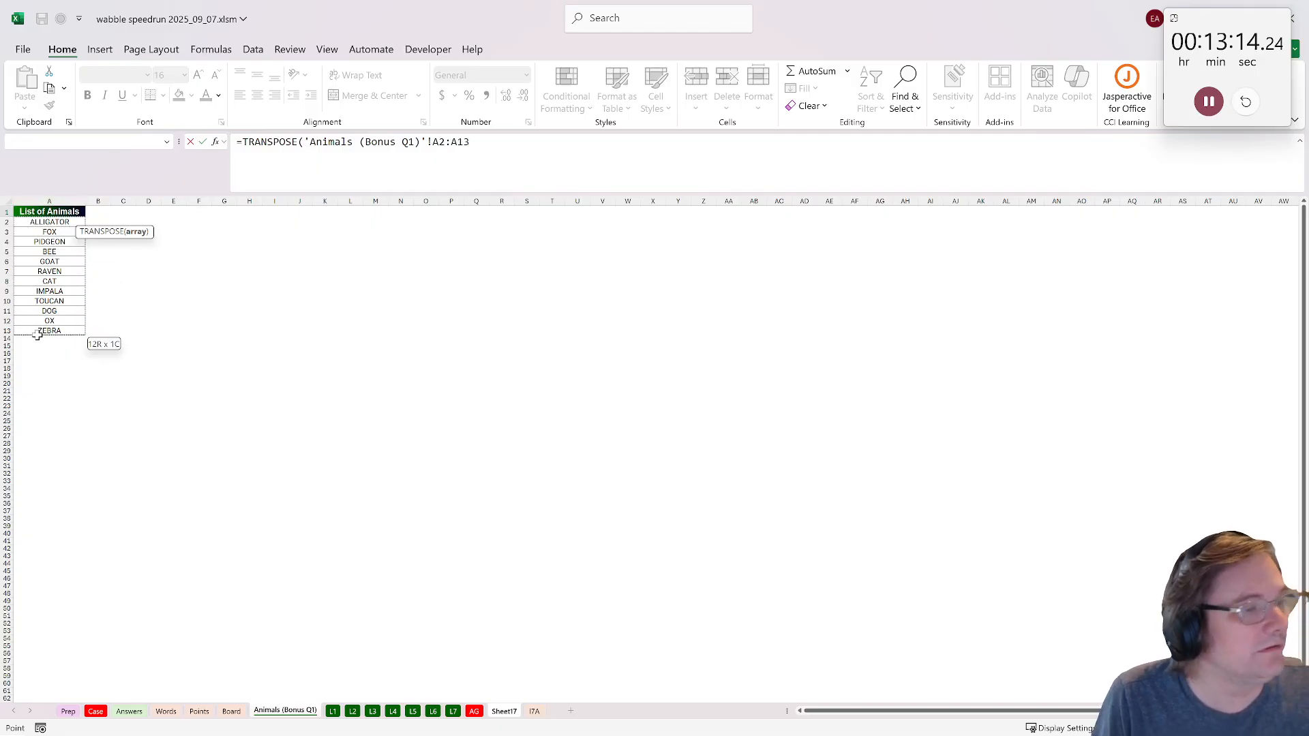
pyautogui.press('Return')
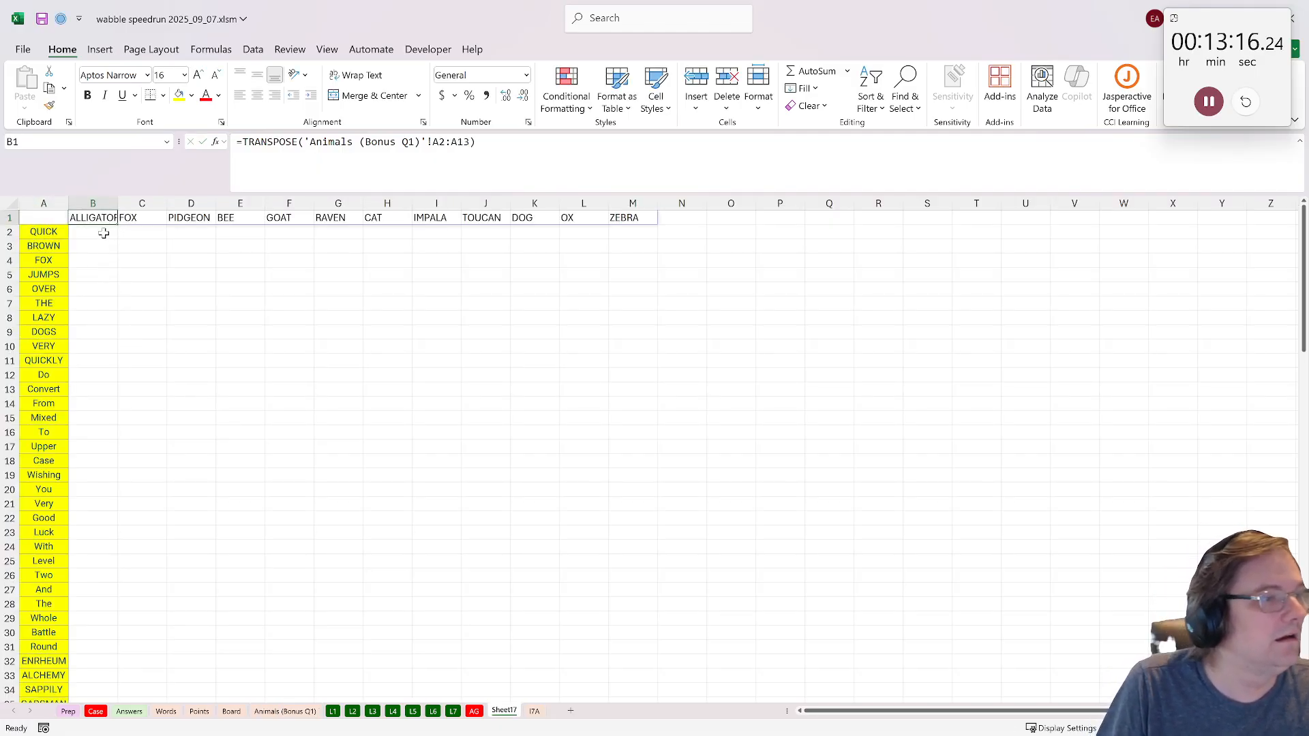
# - Enter =count_substring(B$1,$A2) in B2, with the header row and string column references locked
pyautogui.click(104, 234)
pyautogui.write('=count')
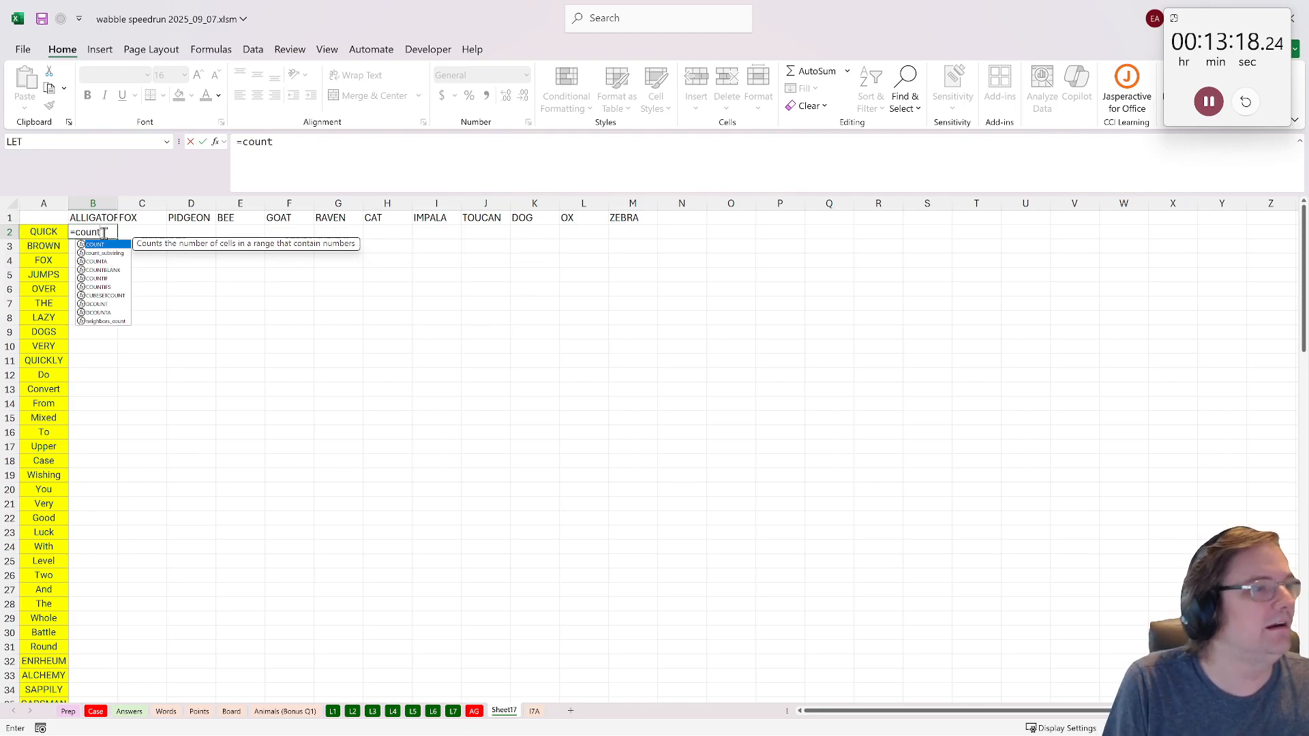
pyautogui.write('_')
pyautogui.press('Tab')
pyautogui.click(96, 218)
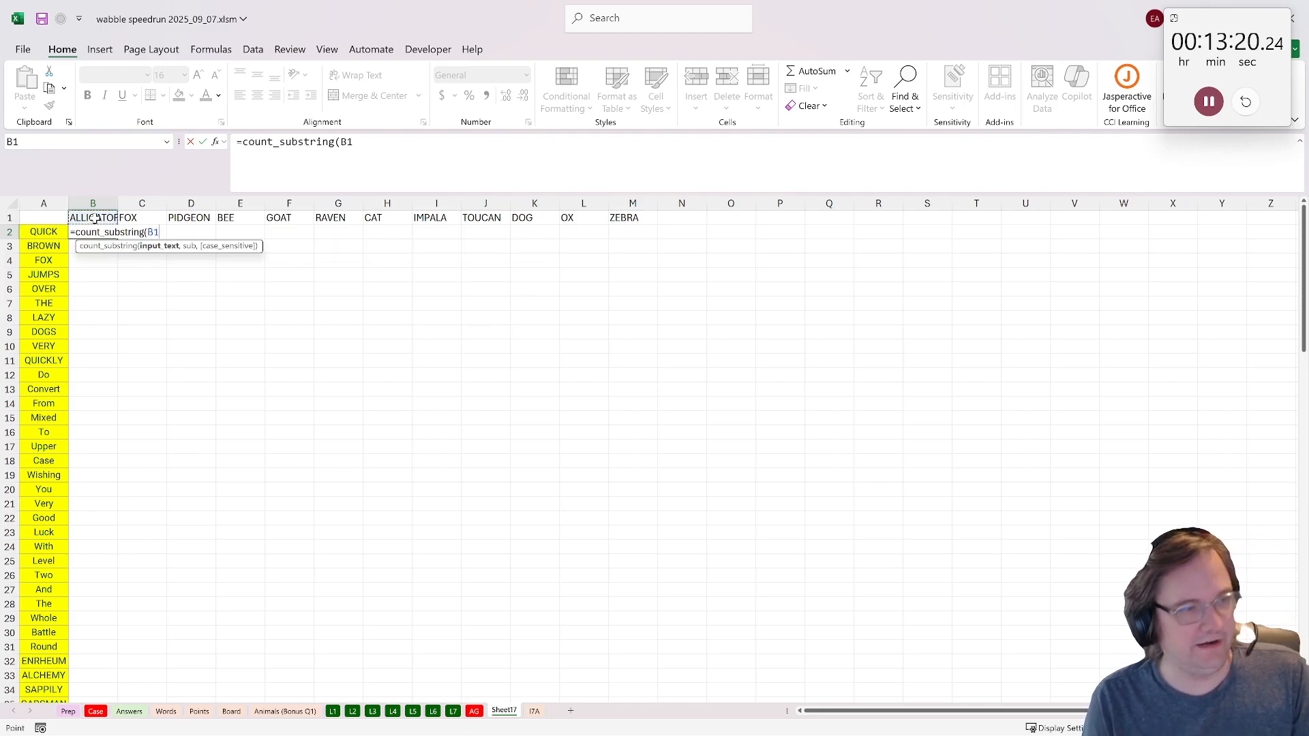
pyautogui.write(',')
pyautogui.click(54, 234)
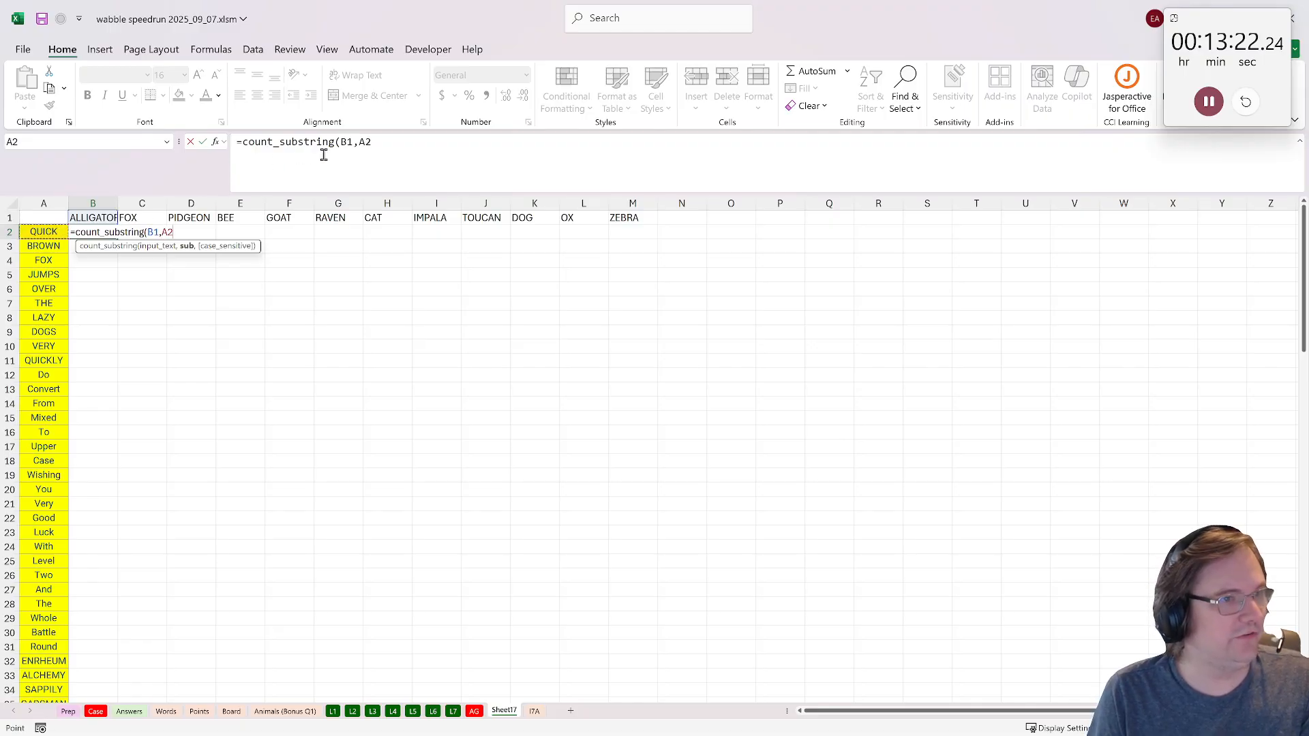
pyautogui.click(345, 148)
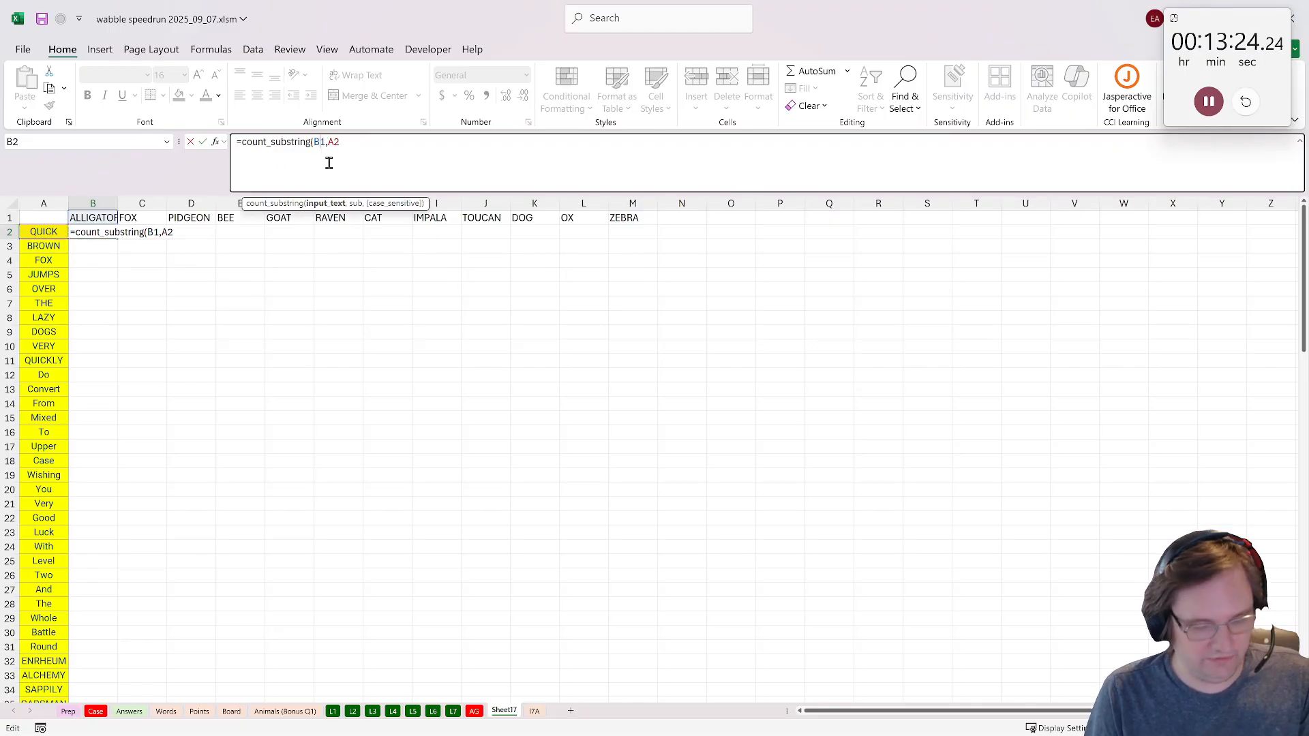
pyautogui.write('$')
pyautogui.click(362, 146)
pyautogui.write('$A2')
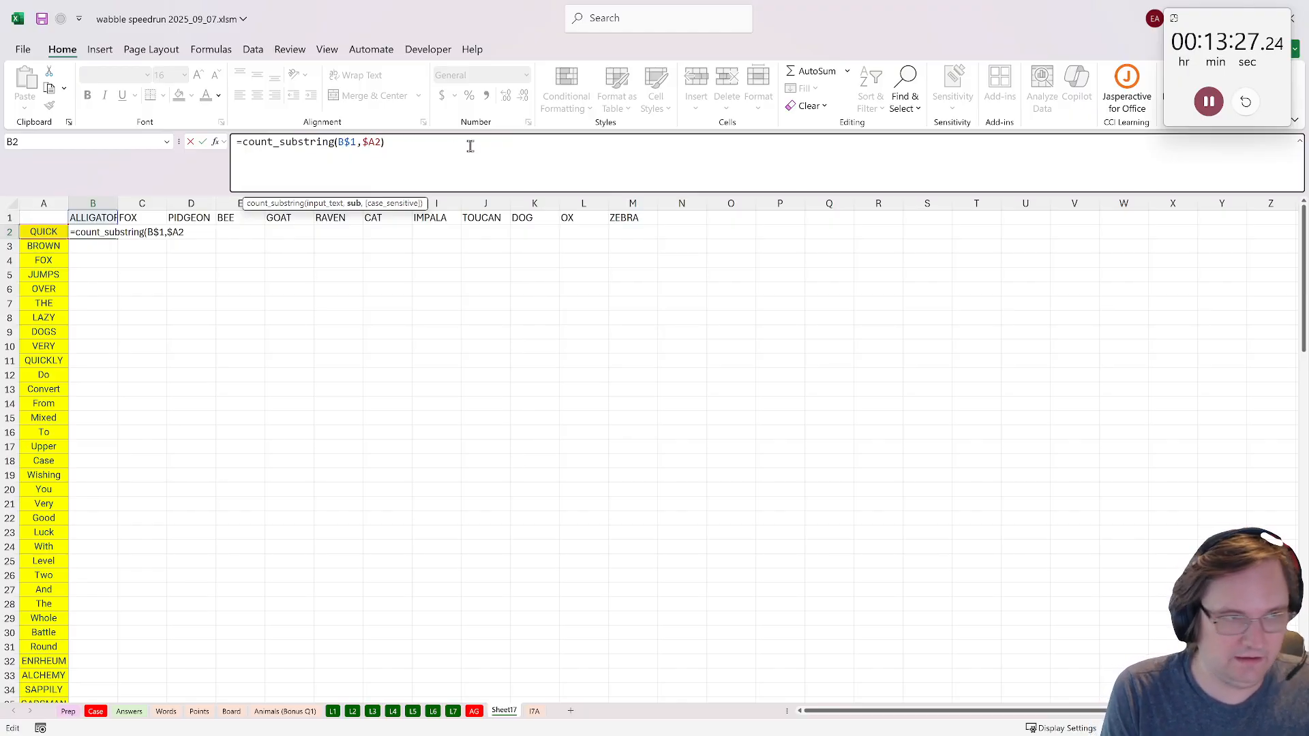
pyautogui.hotkey('ctrl', 'Return')
# - Copy the B2 formula across all animal columns to M and down every string row
pyautogui.hotkey('ctrl', 'c')
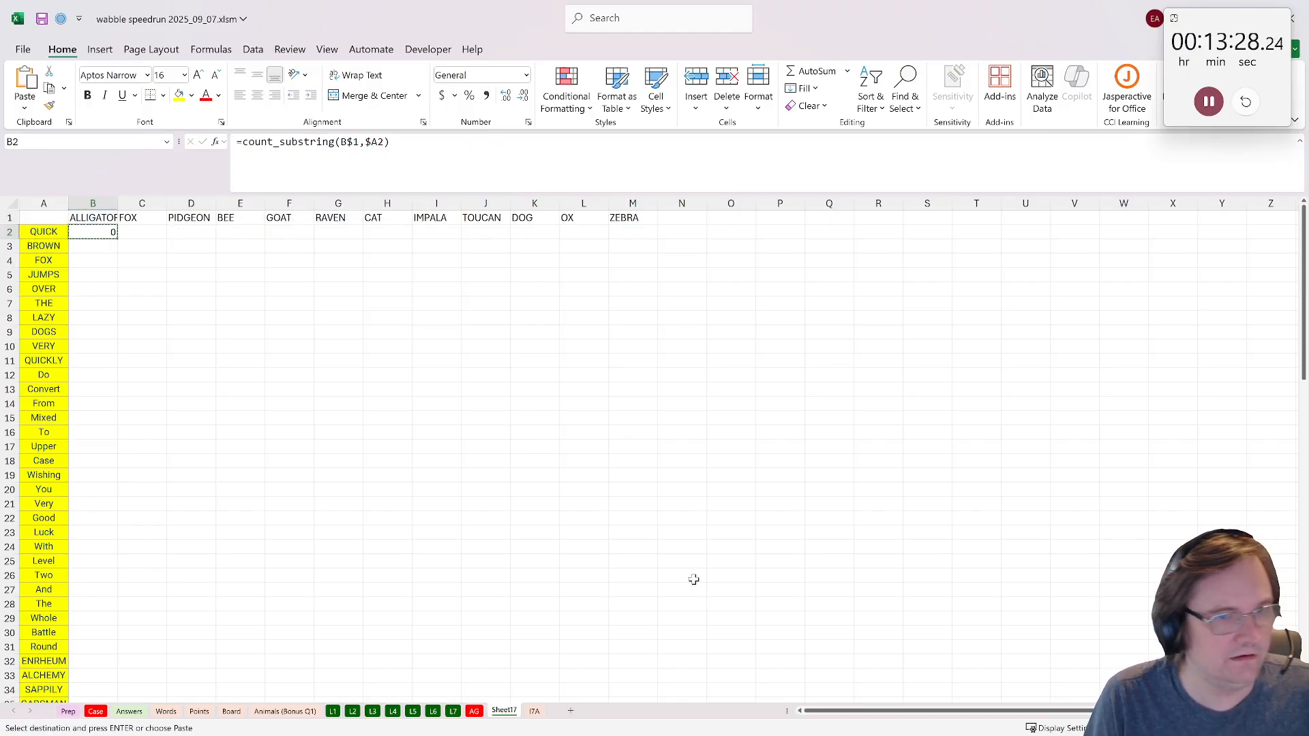
pyautogui.scroll(-20, 593, 558)
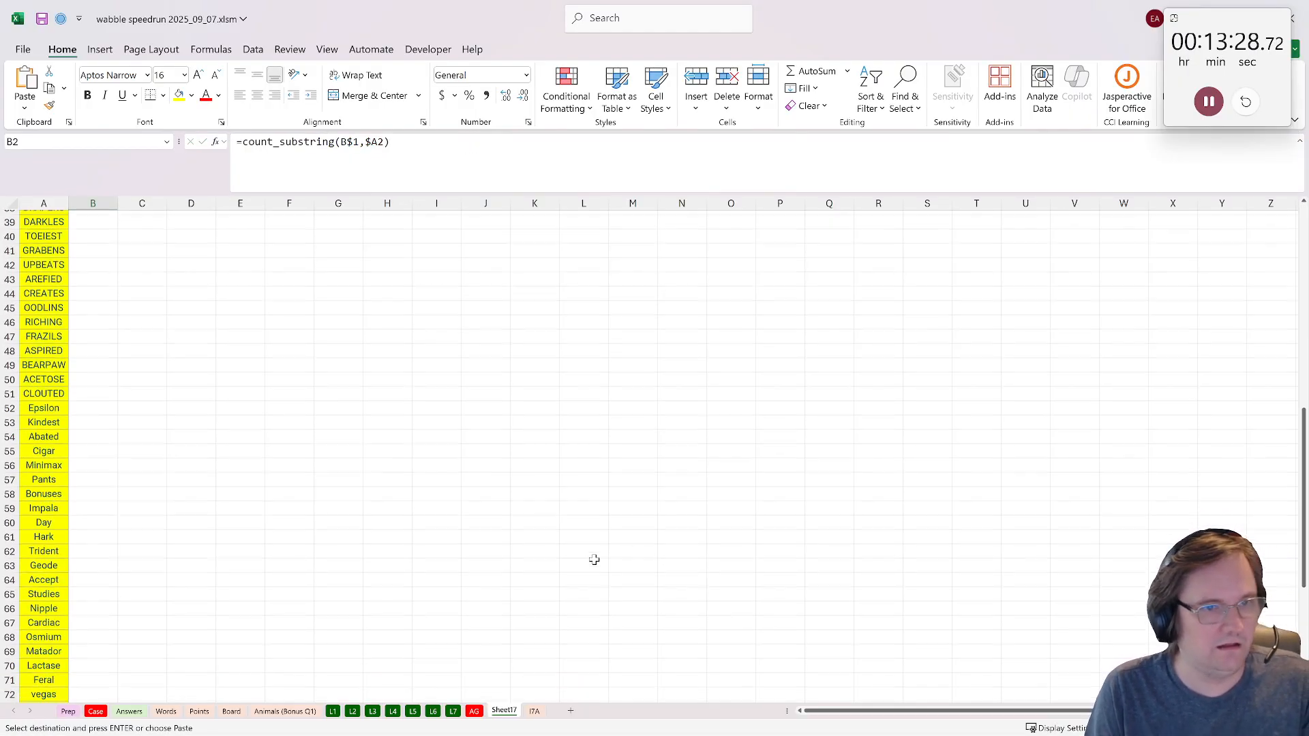
pyautogui.keyDown('shift'); pyautogui.click(651, 428); pyautogui.keyUp('shift')
pyautogui.hotkey('ctrl', 'v')
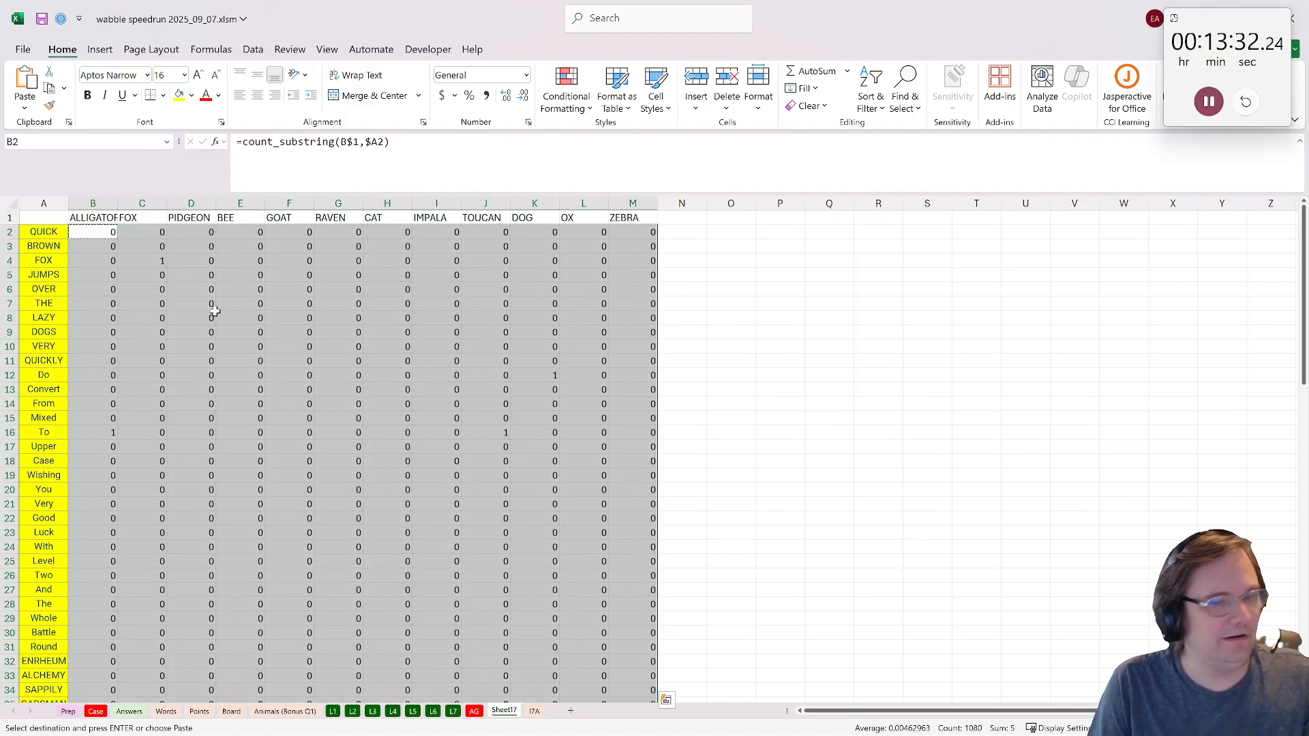
# - Enter 5 as the Bonus 1 answer on the Case sheet
pyautogui.click(95, 711)
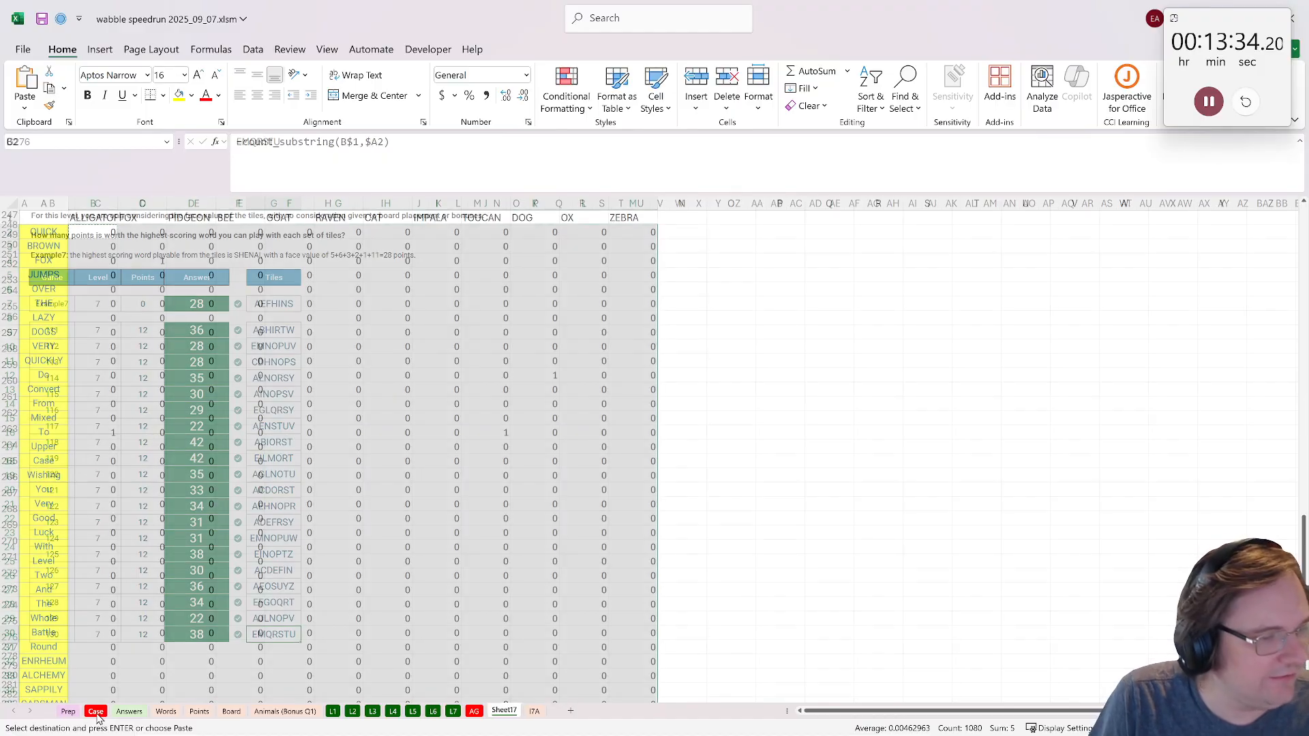
pyautogui.scroll(3, 968, 614)
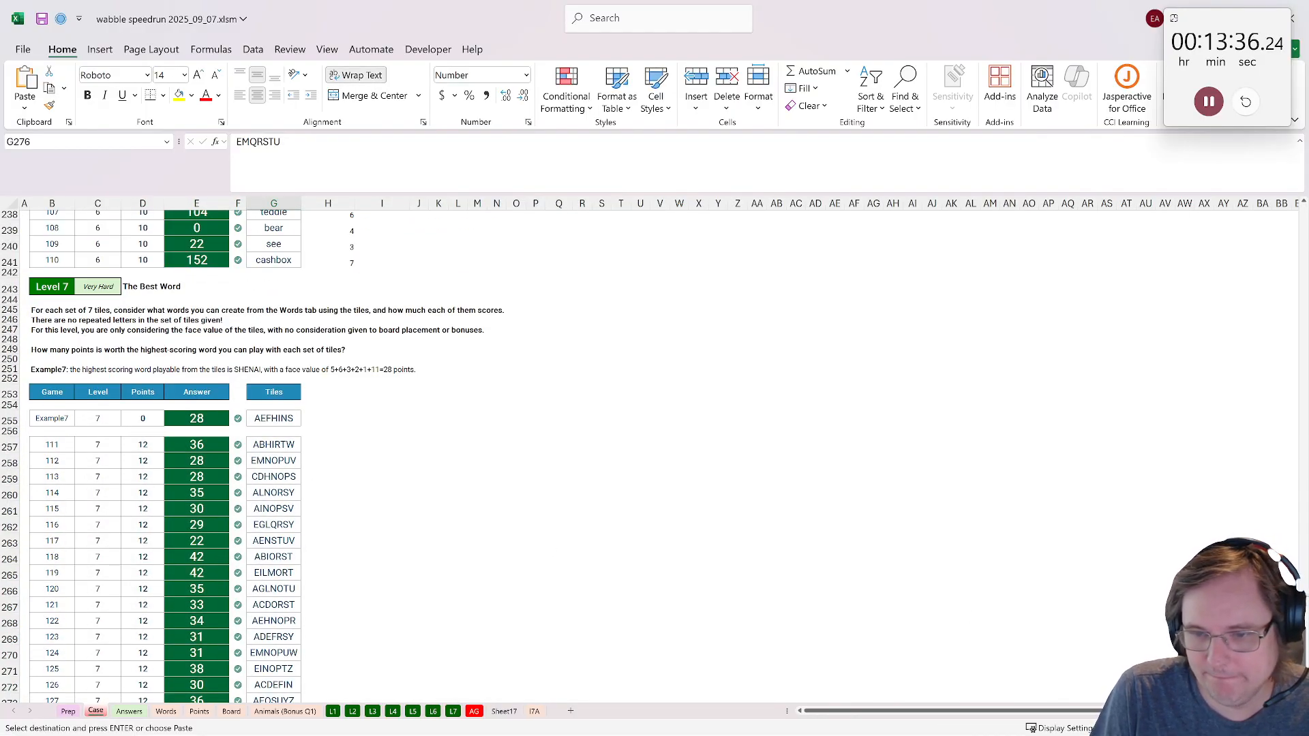
pyautogui.moveTo(1303, 615); pyautogui.dragTo(1214, 224)
pyautogui.scroll(-2, 119, 501)
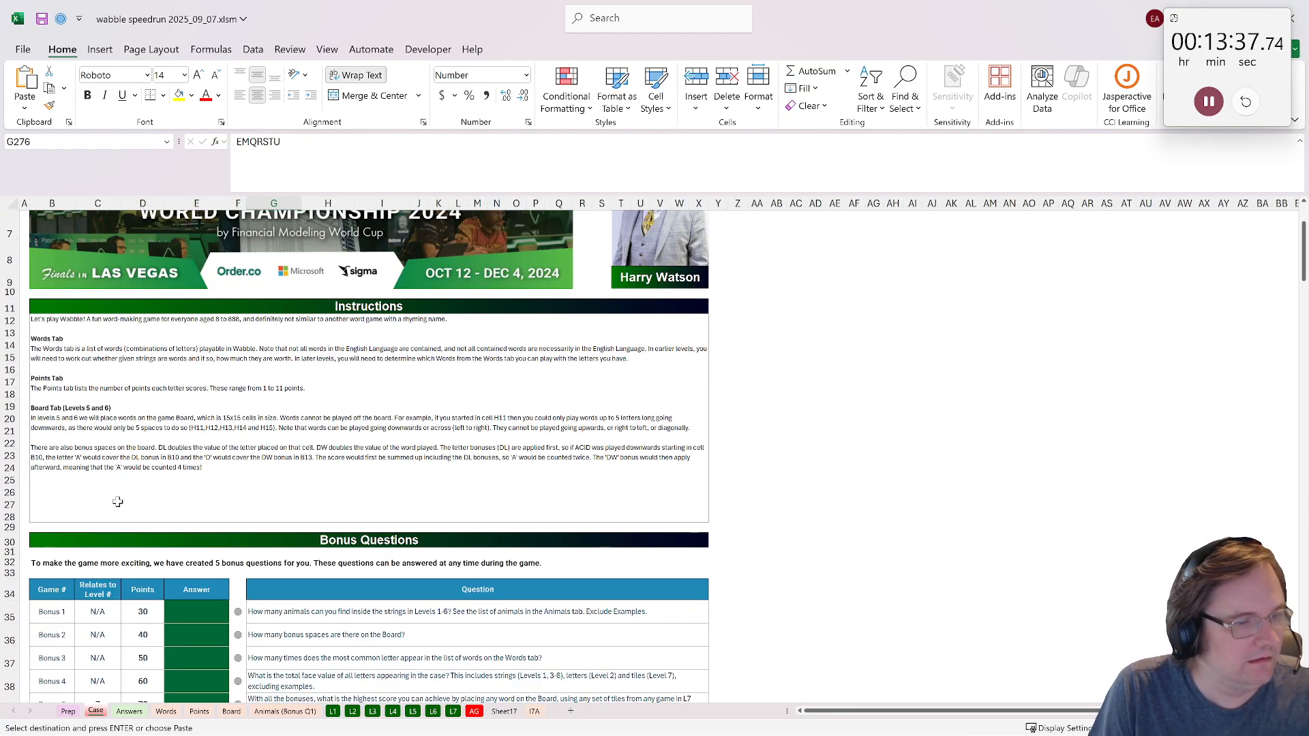
pyautogui.click(203, 602)
pyautogui.write('5')
pyautogui.press('Return')
# - Count the bonus spaces on the Board sheet with =COUNTIF(A1:O15,"*") in AC1
pyautogui.scroll(-1, 121, 580)
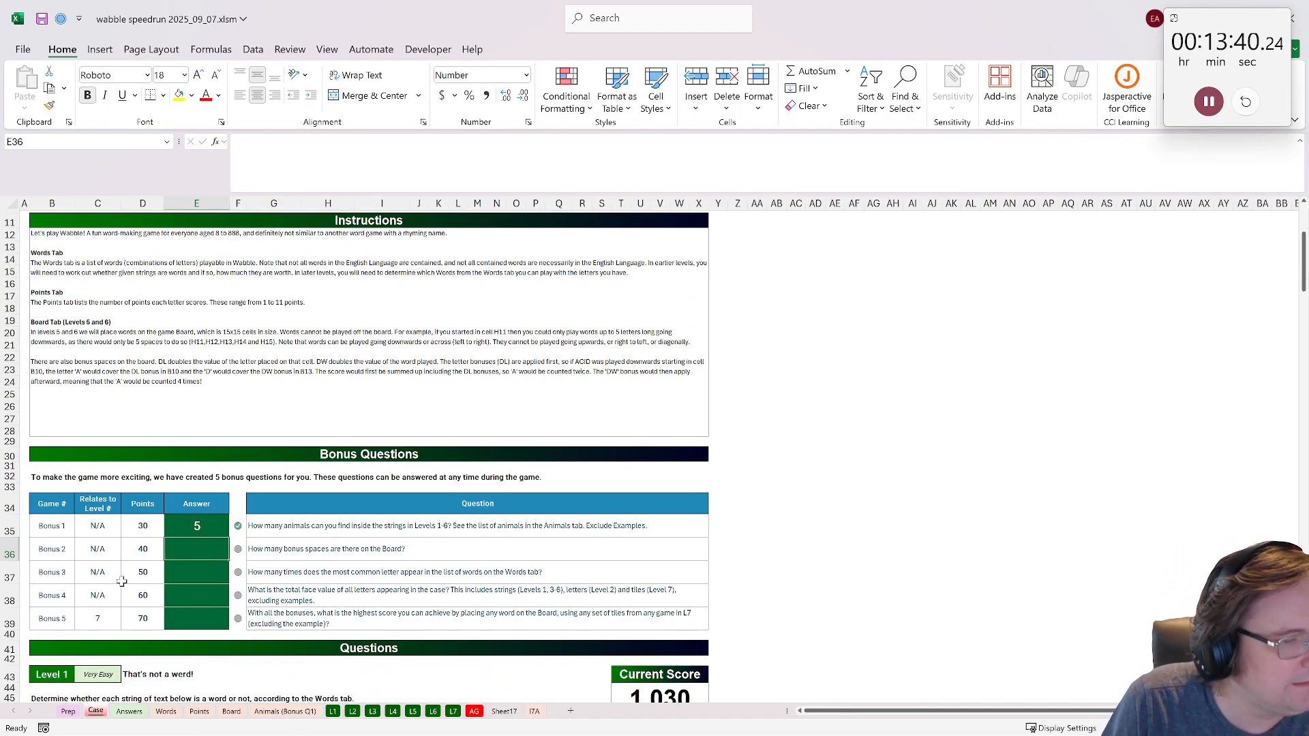
pyautogui.scroll(-3, 122, 581)
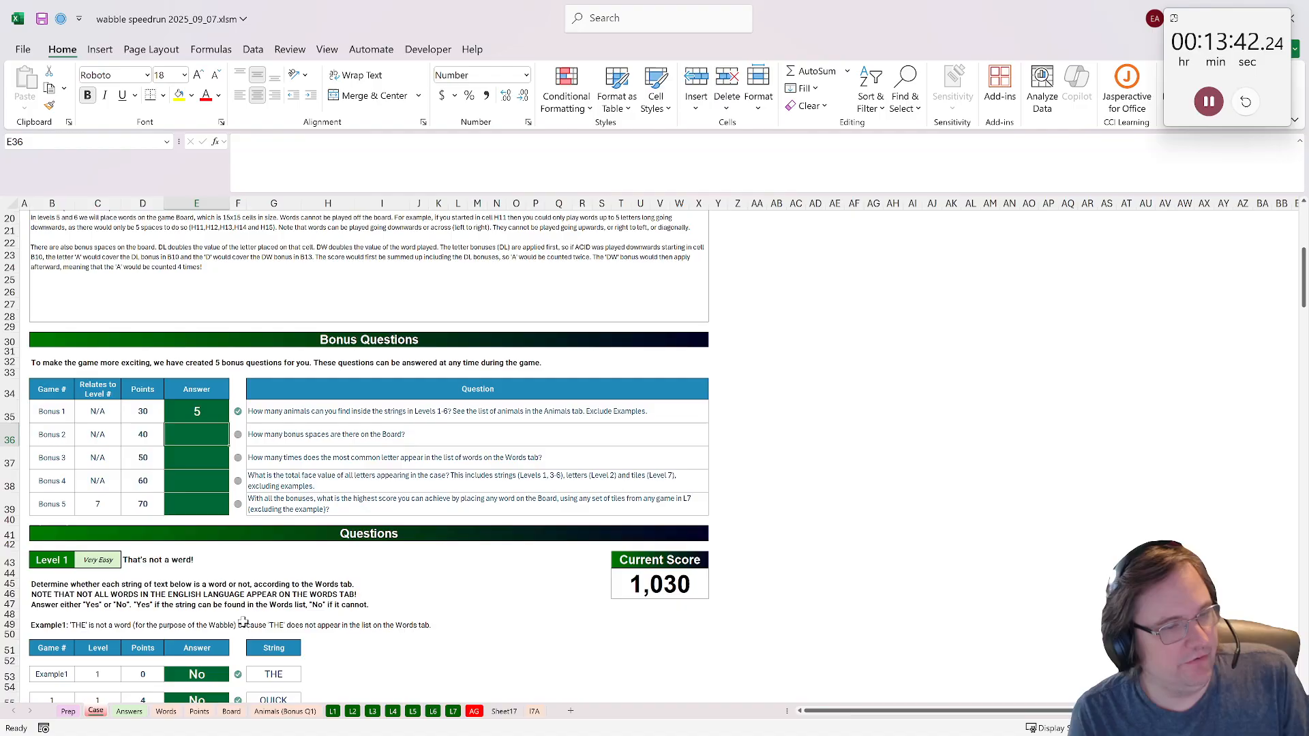
pyautogui.click(231, 711)
pyautogui.click(652, 220)
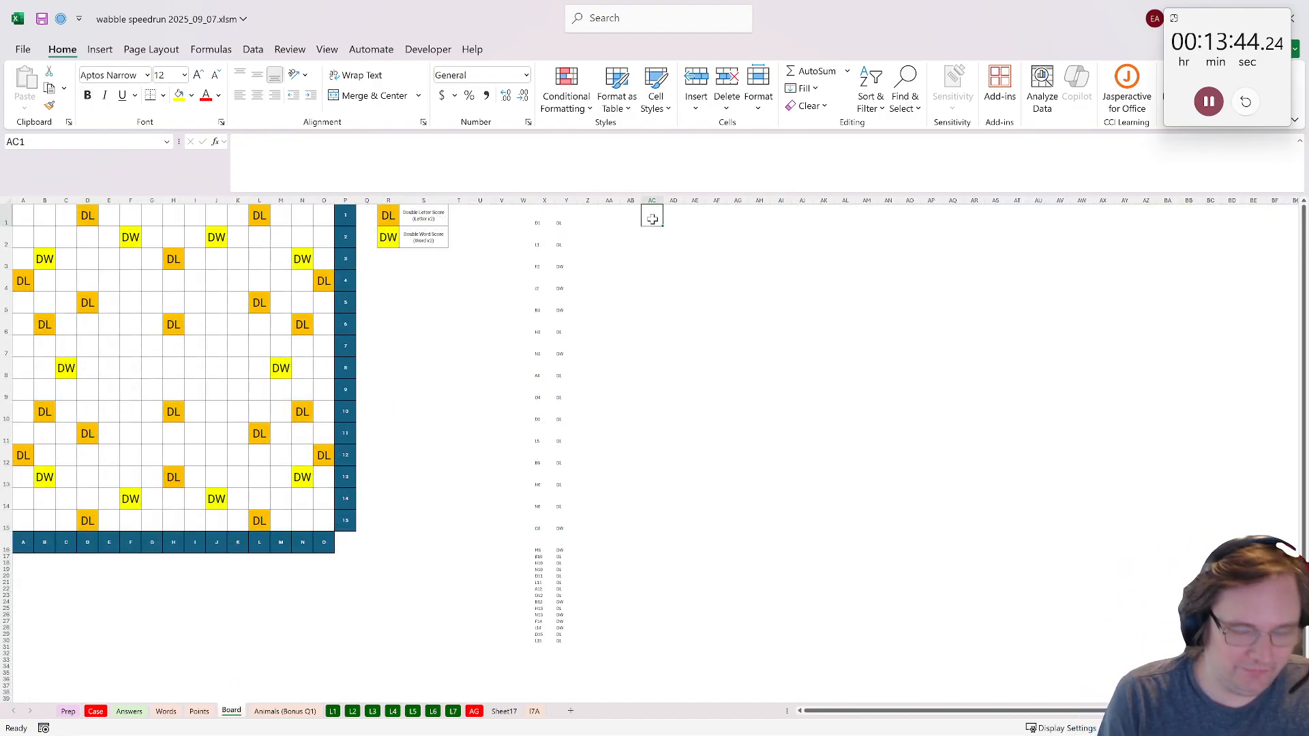
pyautogui.write('=countif(')
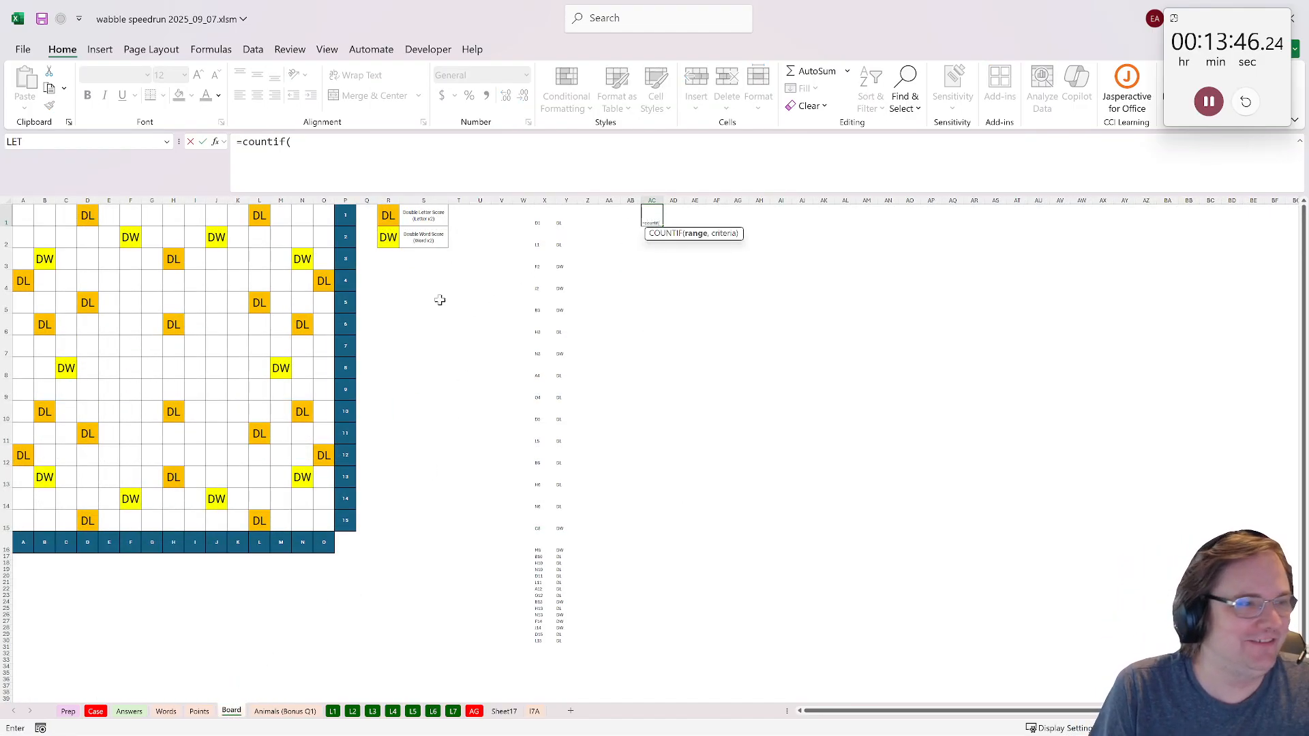
pyautogui.moveTo(22, 216); pyautogui.dragTo(319, 519)
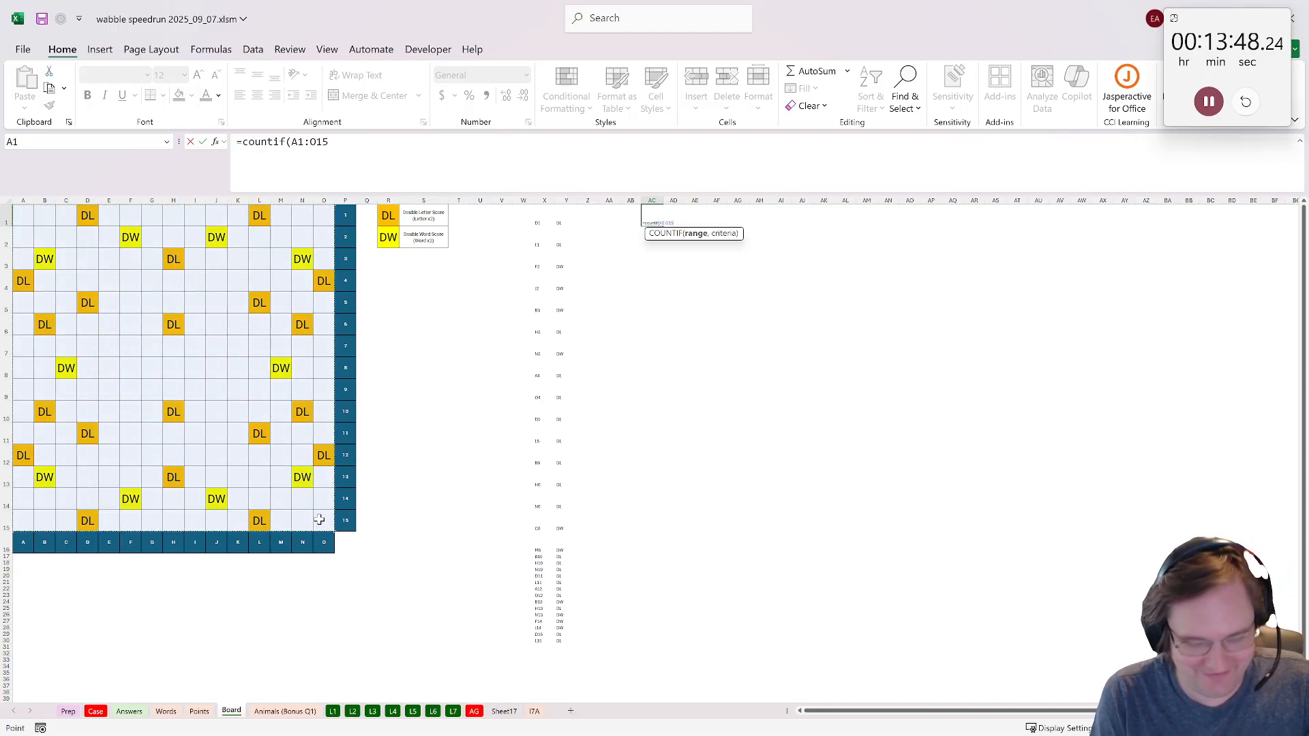
pyautogui.write(',"*')
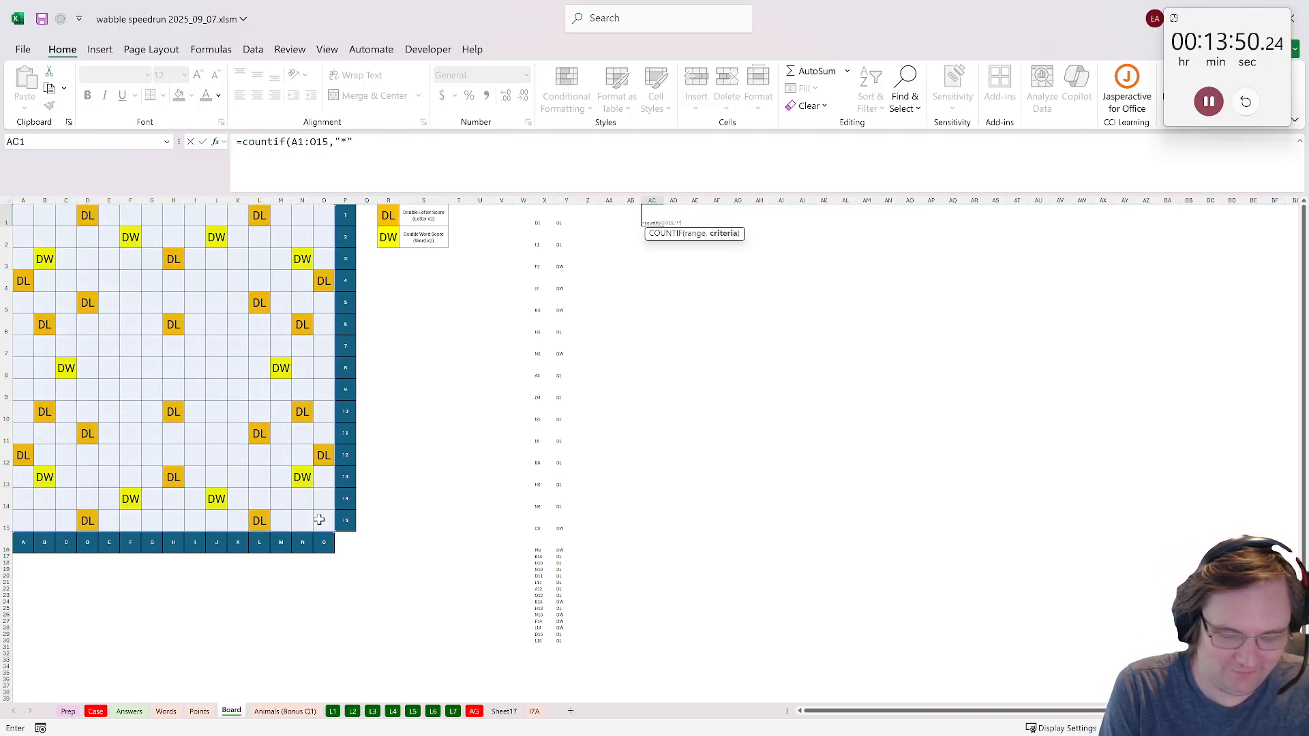
pyautogui.hotkey('ctrl', 'Return')
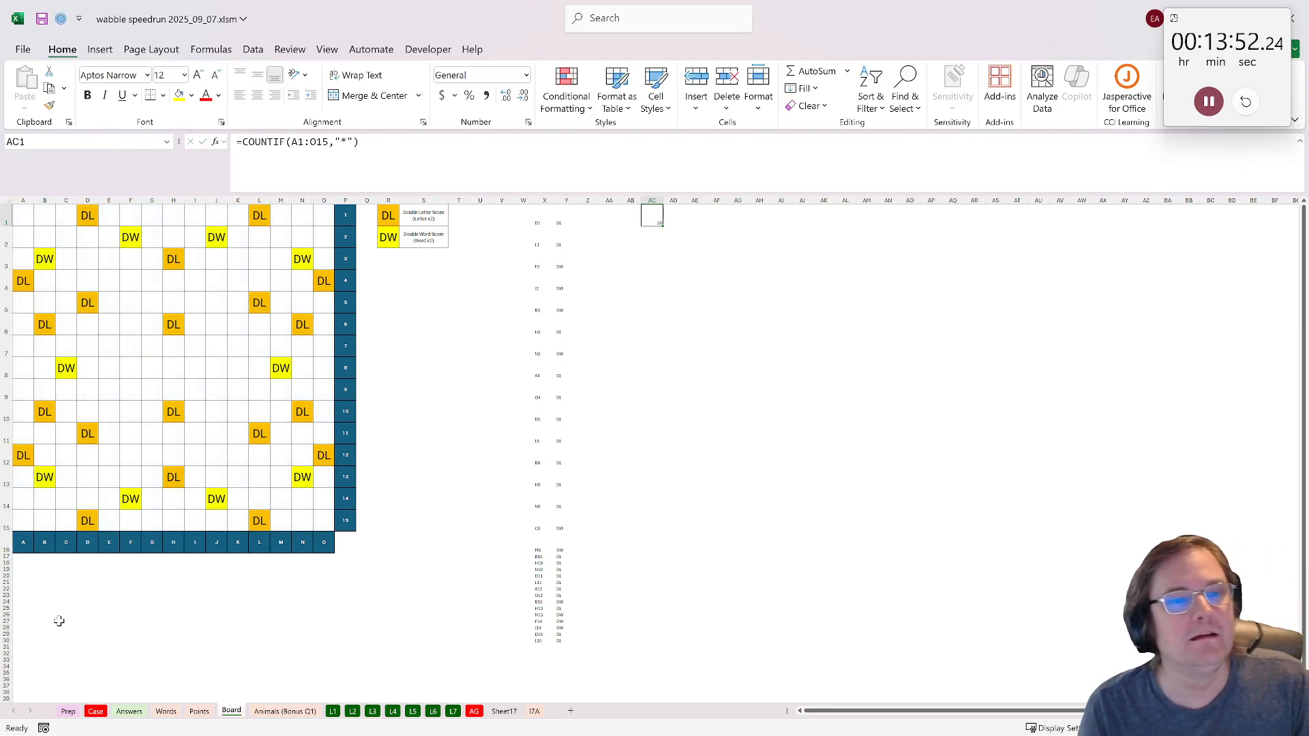
# - Enter 30 as the Bonus 2 answer on the Case sheet and save the workbook
pyautogui.click(96, 711)
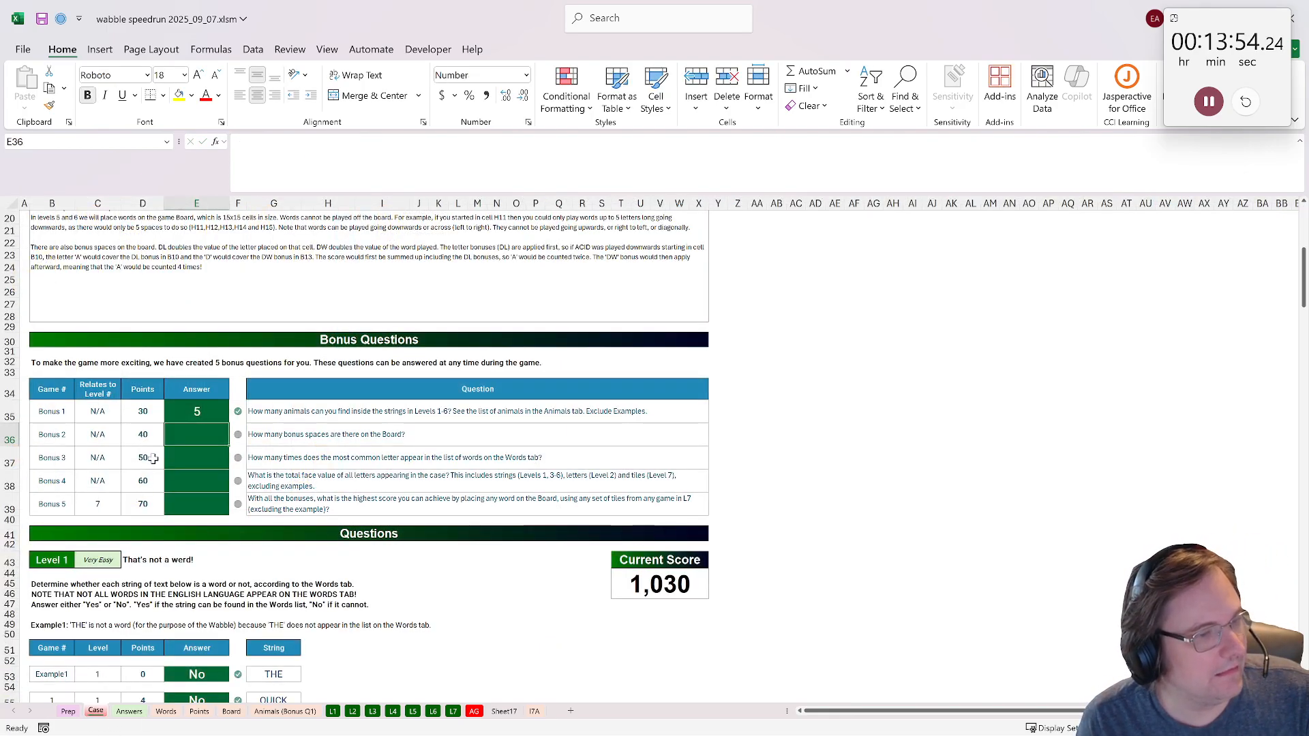
pyautogui.click(186, 434)
pyautogui.write('30')
pyautogui.press('Return')
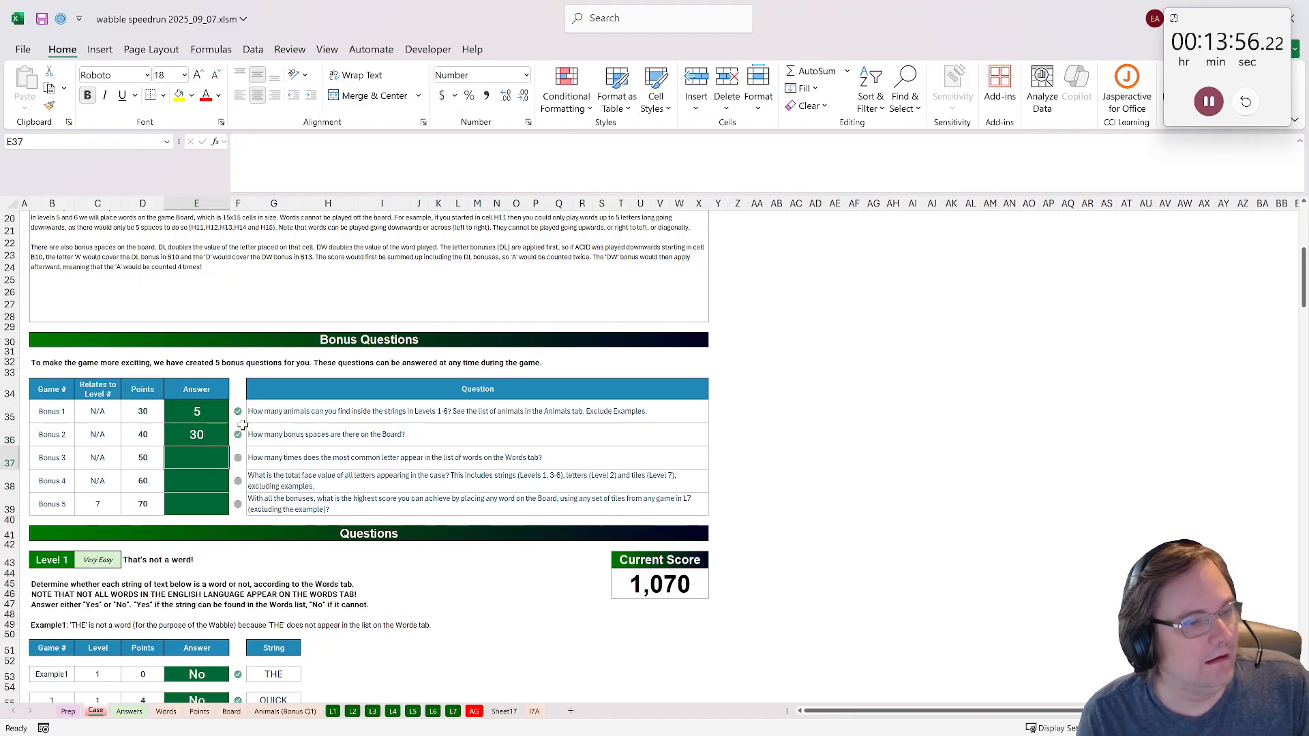
pyautogui.click(357, 457)
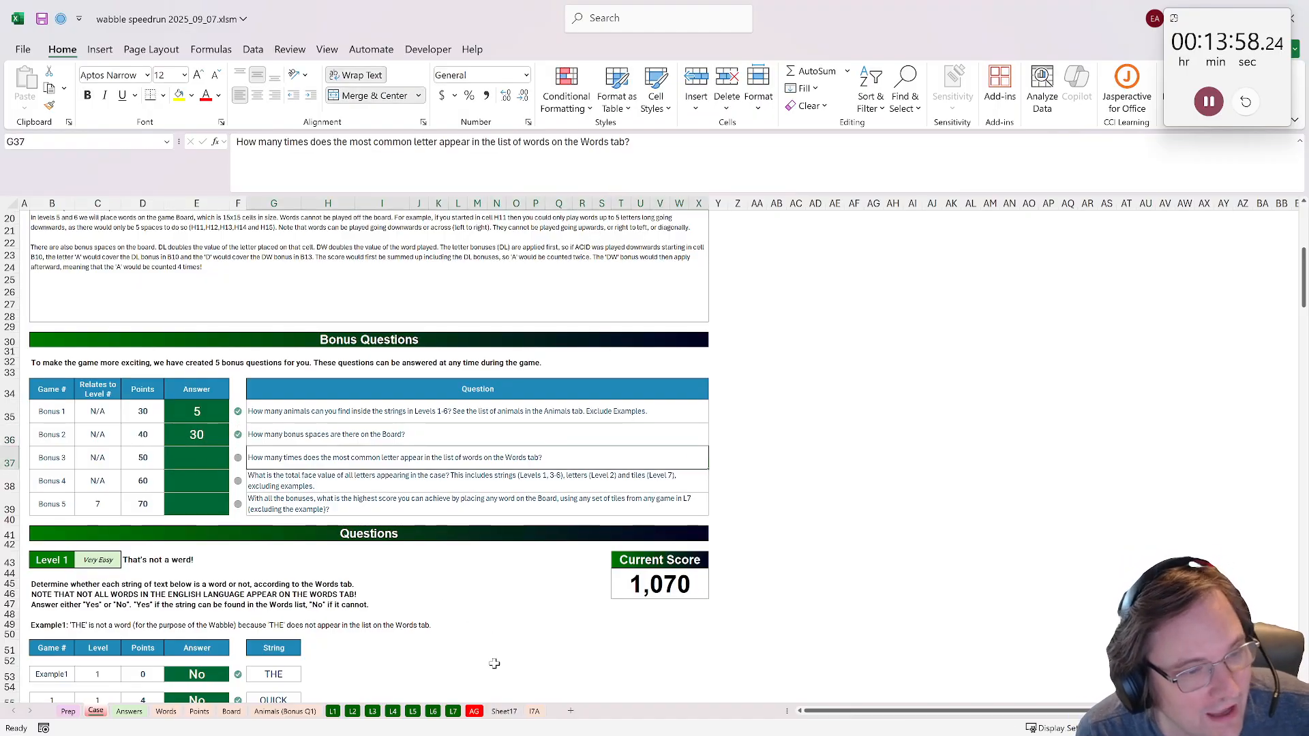
pyautogui.click(41, 18)
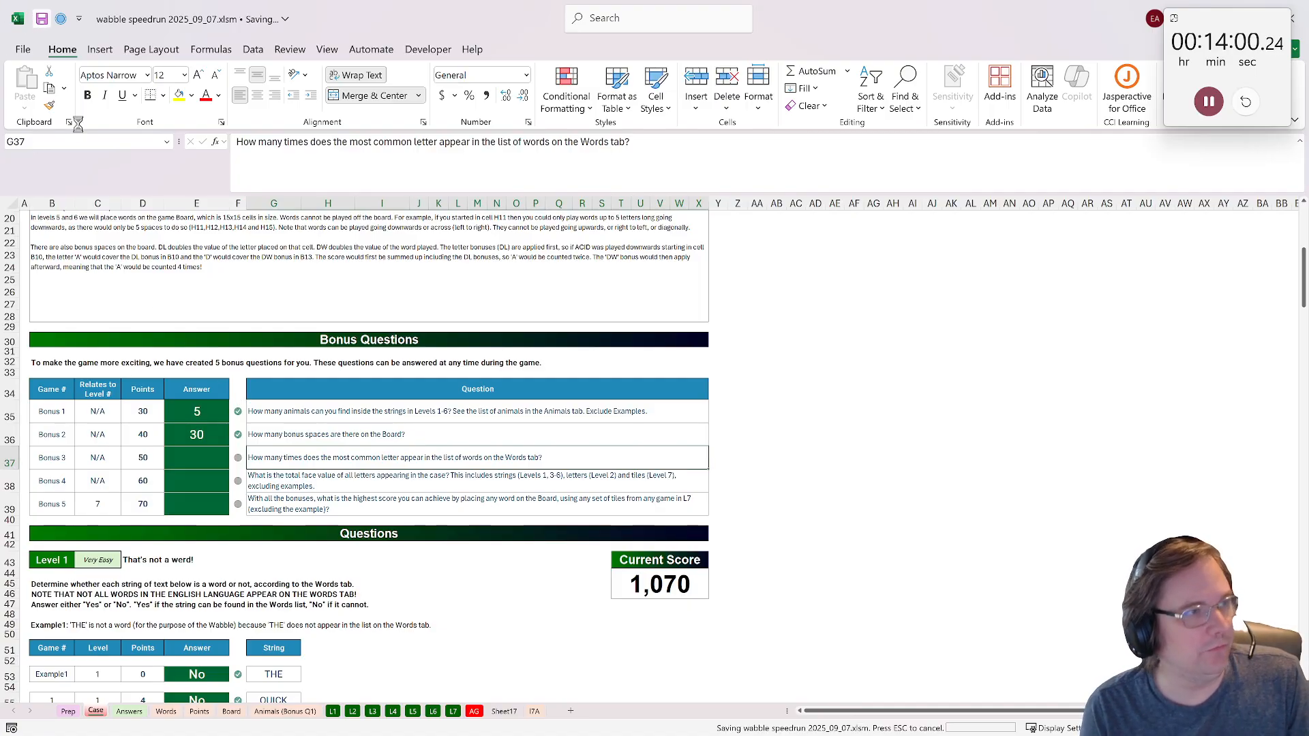
# - Add a new sheet and split every listed word into letters with =str2arr(all_words) in A1
pyautogui.click(569, 711)
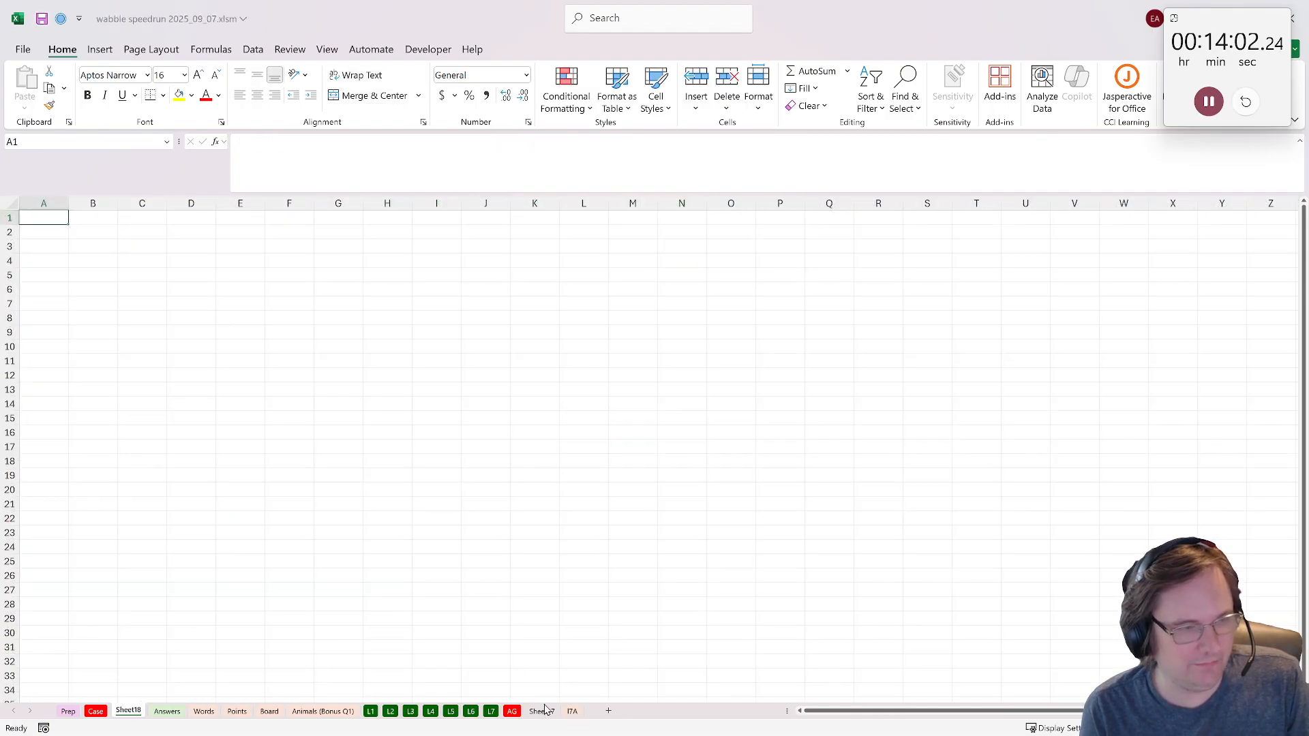
pyautogui.write('=str2arr(')
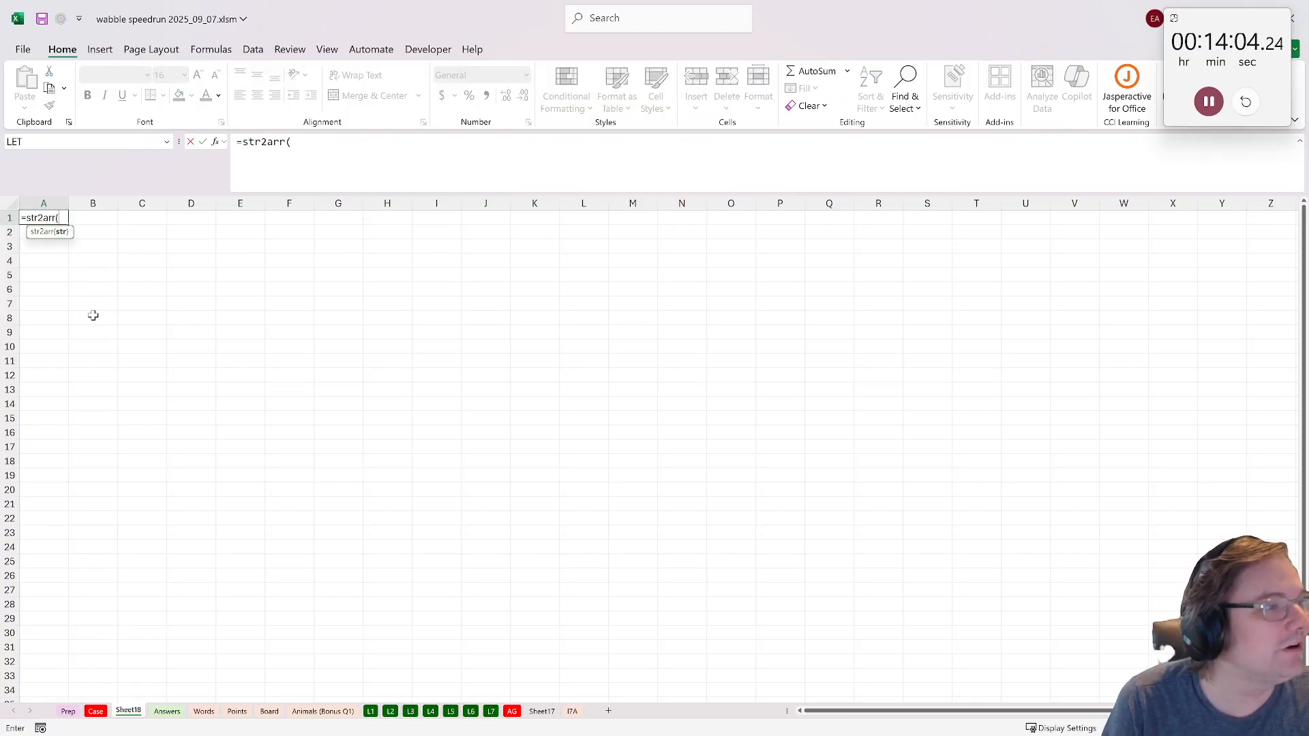
pyautogui.write('all_words)')
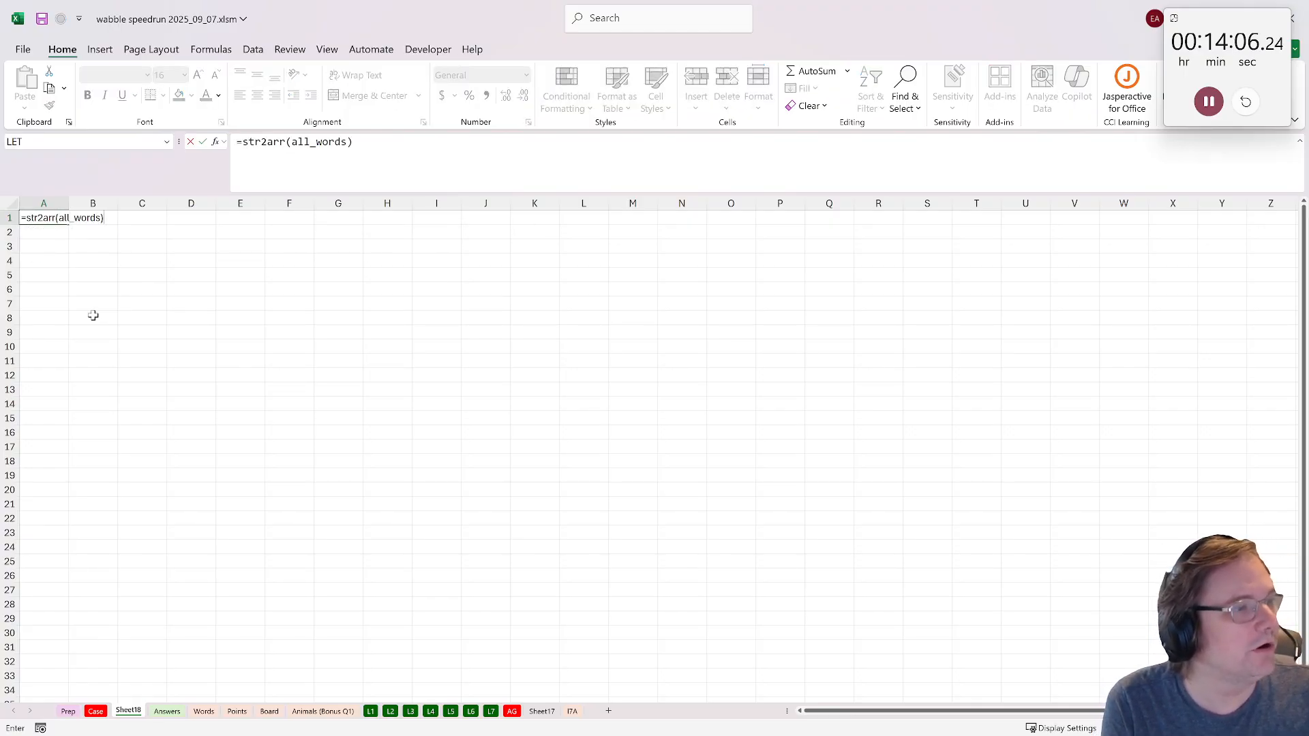
pyautogui.hotkey('ctrl', 'Return')
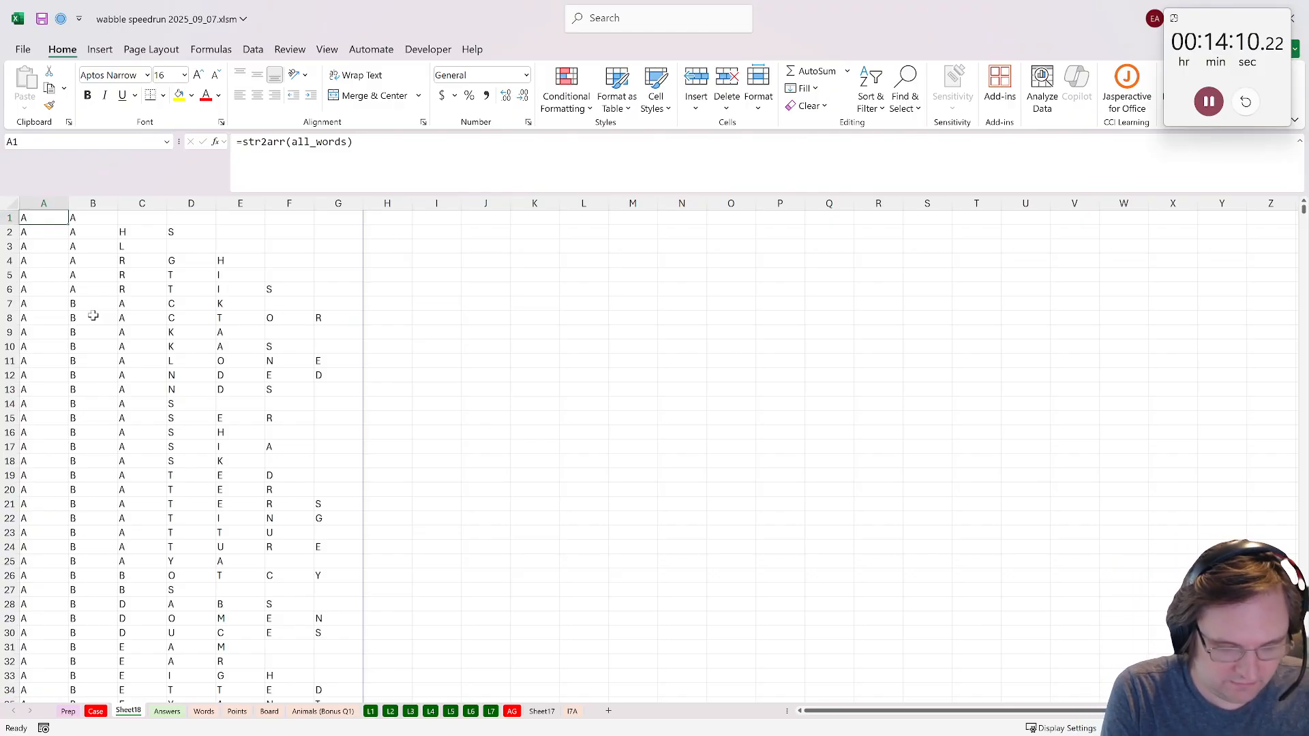
# - Run the frequency_table macro on the entire spilled range of letters
pyautogui.hotkey('ctrl', 'a')
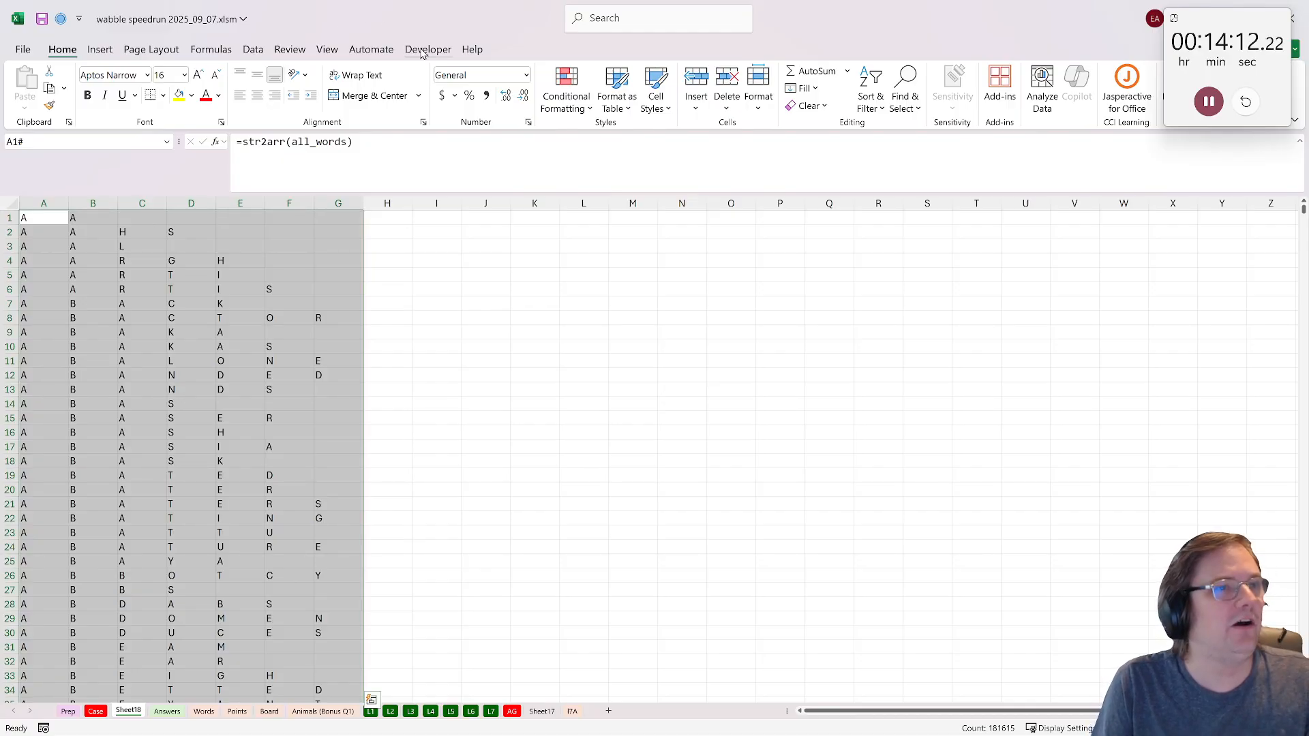
pyautogui.click(429, 50)
pyautogui.hotkey('alt', 'F8')
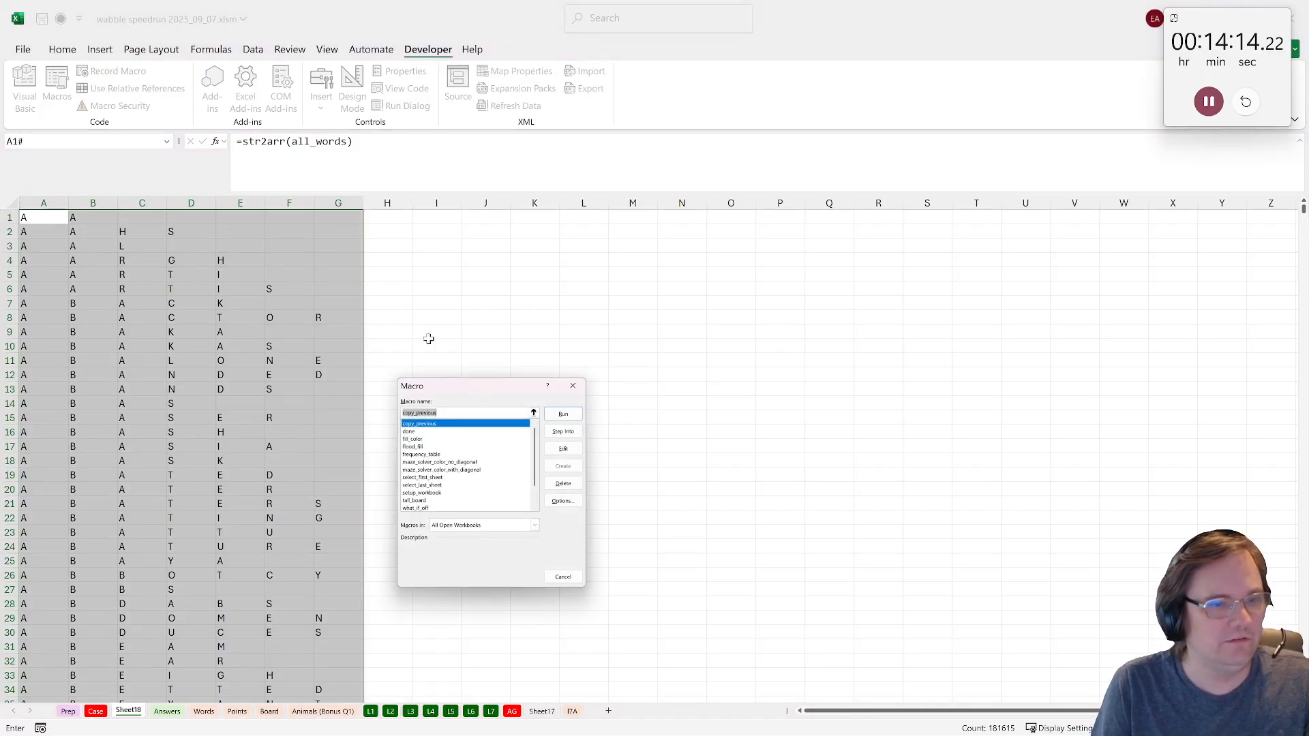
pyautogui.click(436, 470)
pyautogui.click(563, 414)
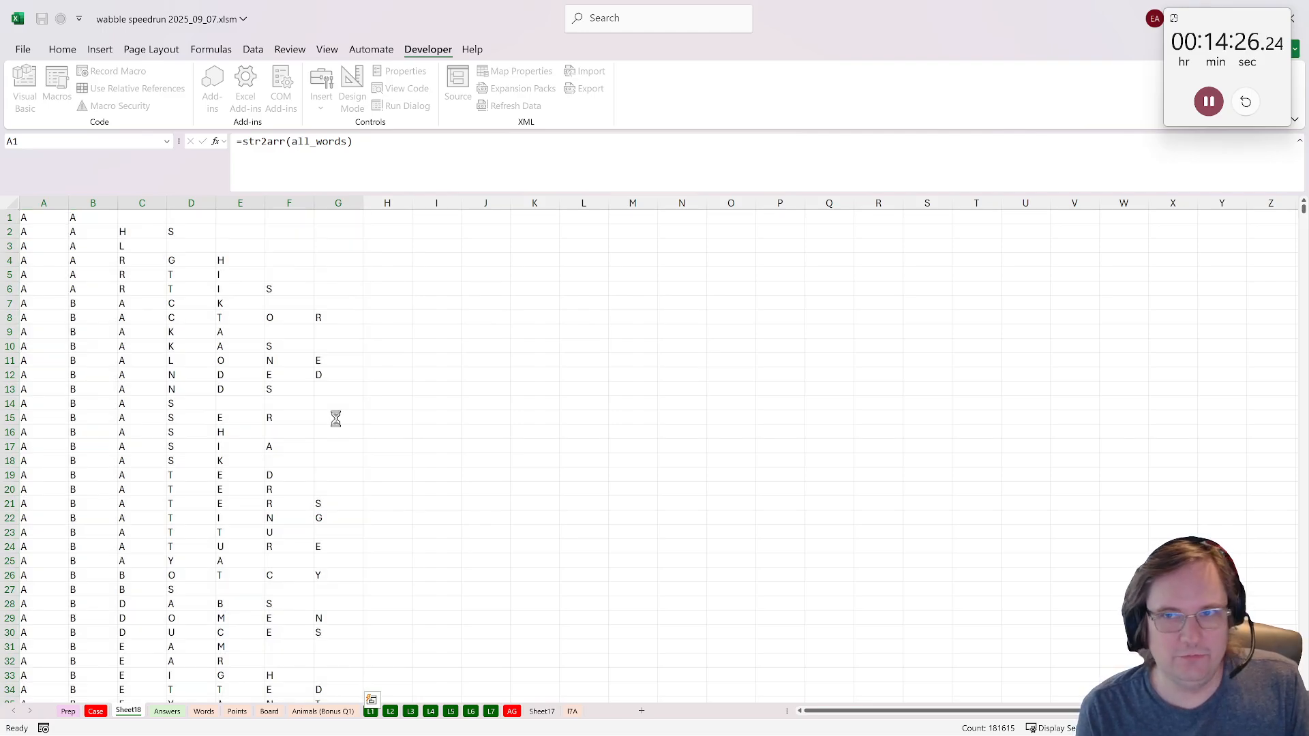
# - Copy the highest letter count, 18242, from the frequency table and enter it as the Bonus 3 answer on the Case sheet
pyautogui.click(201, 418)
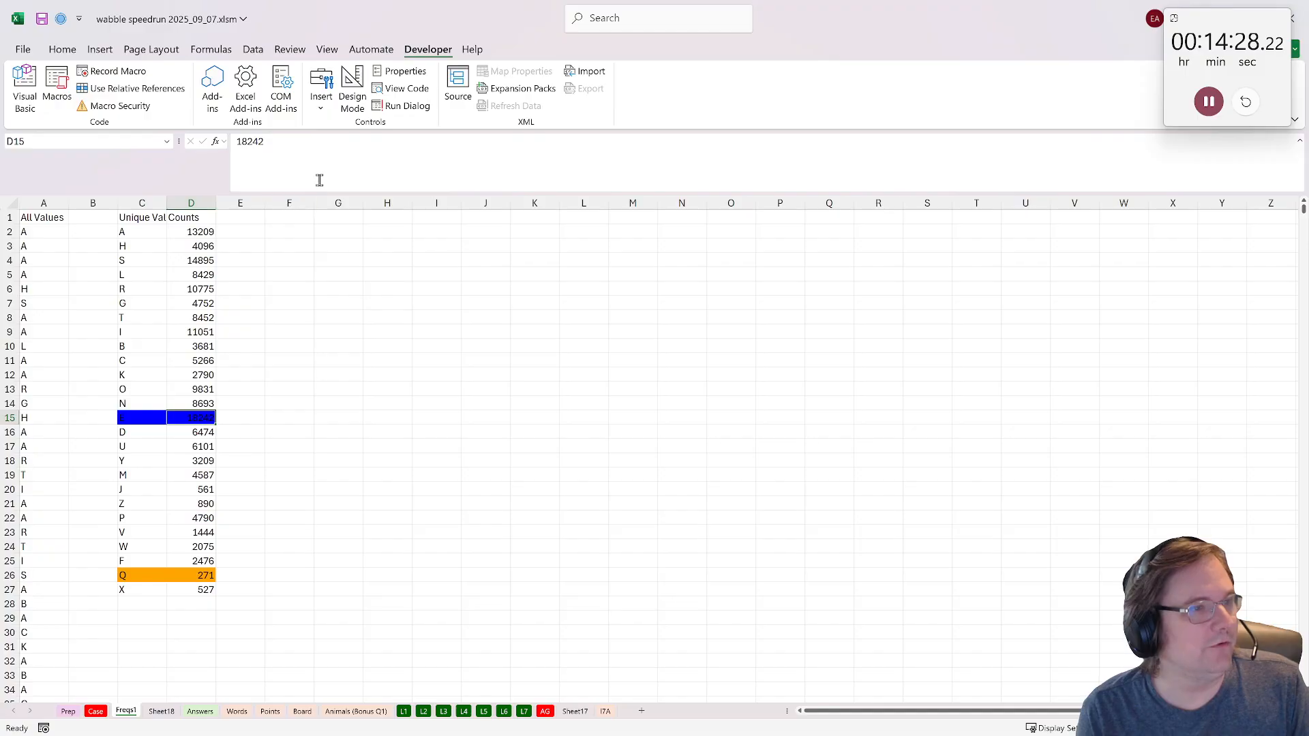
pyautogui.doubleClick(318, 176)
pyautogui.hotkey('ctrl', 'c')
pyautogui.press('Escape')
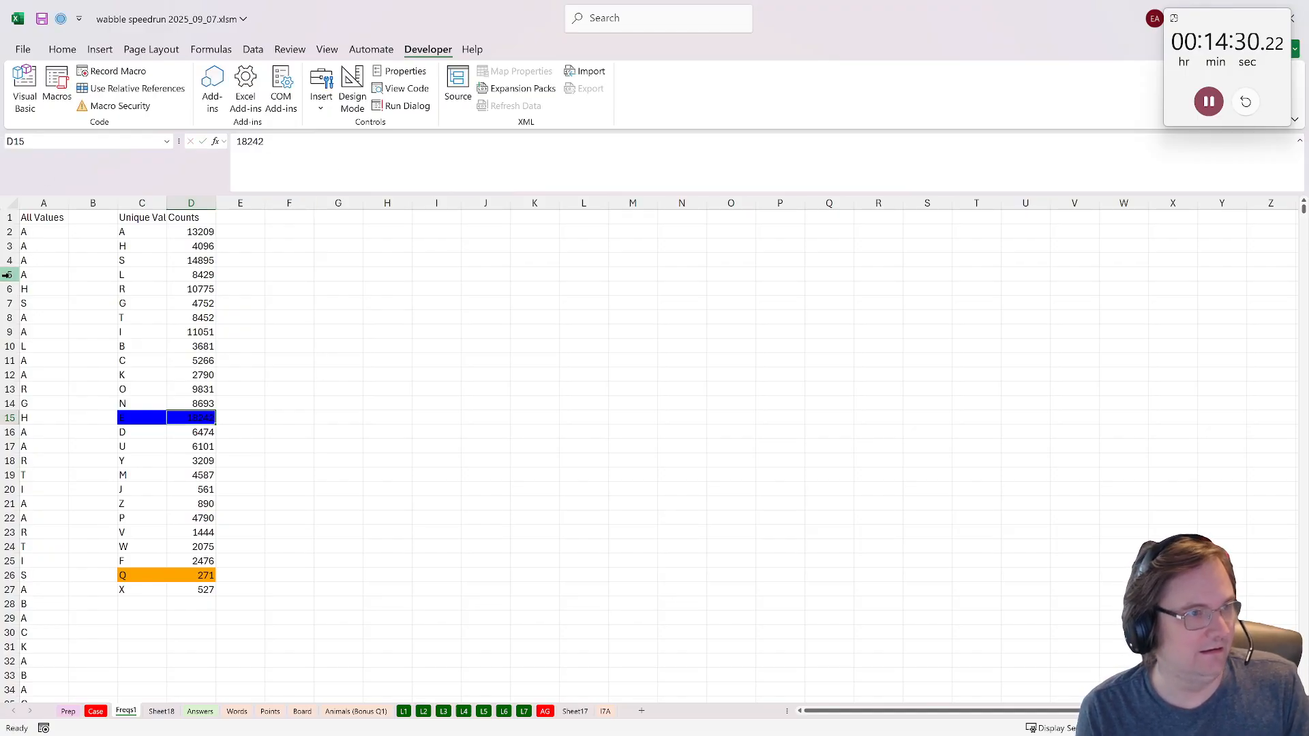
pyautogui.click(95, 710)
pyautogui.click(197, 457)
pyautogui.hotkey('ctrl', 'v')
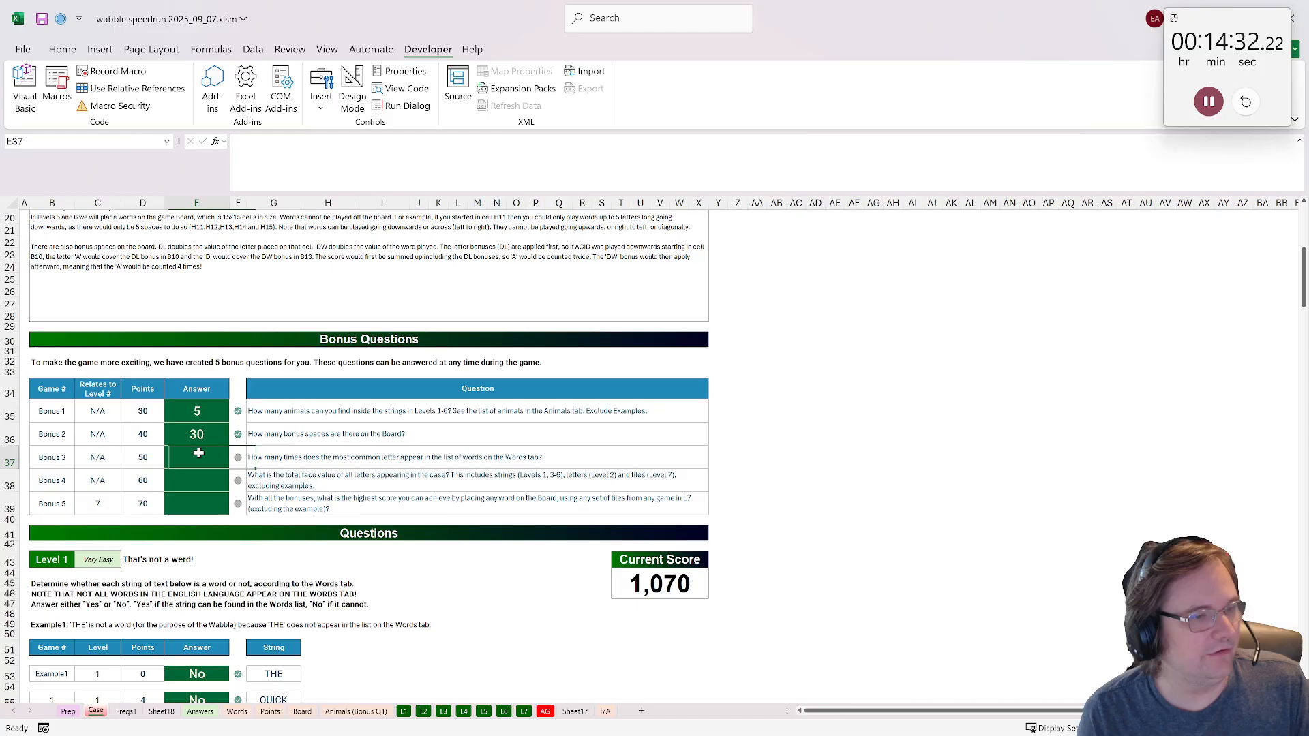
# - Read the Bonus 4 question and examine which strings, letters and tiles in Levels 1 to 7 of the Case sheet it covers
pyautogui.click(201, 476)
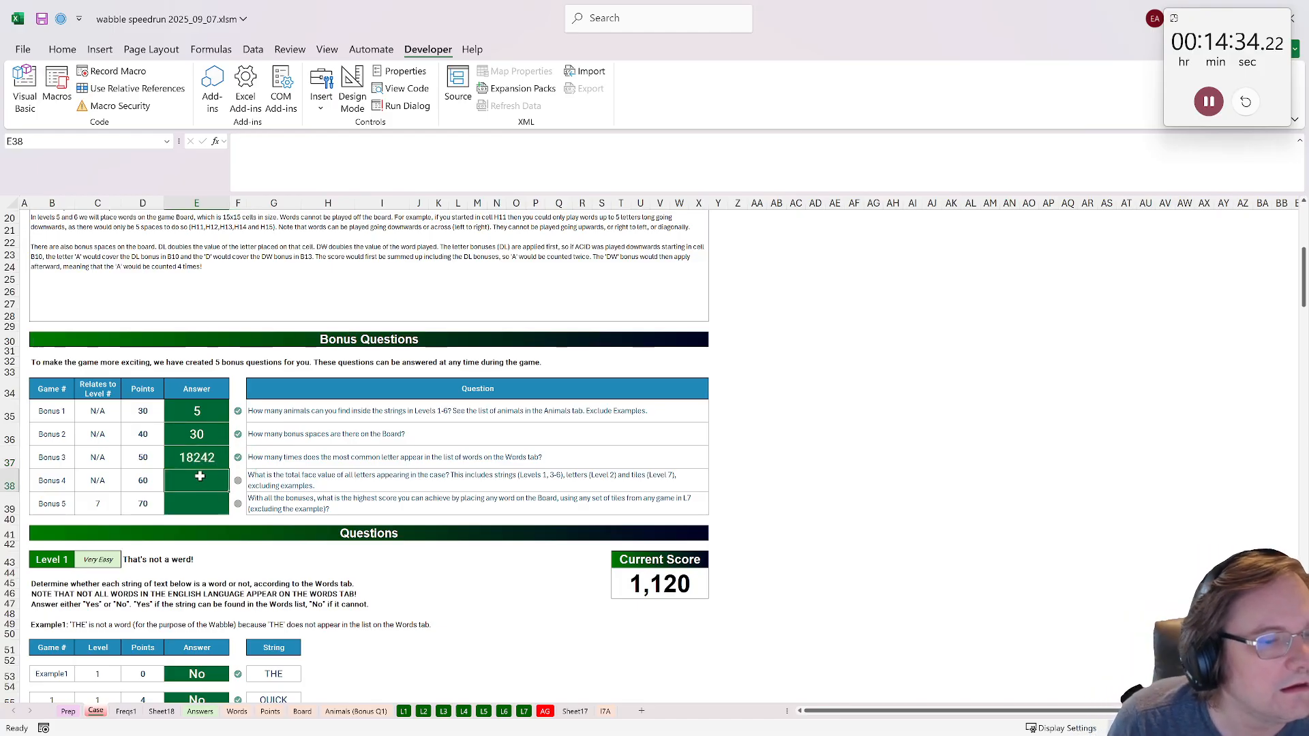
pyautogui.click(395, 480)
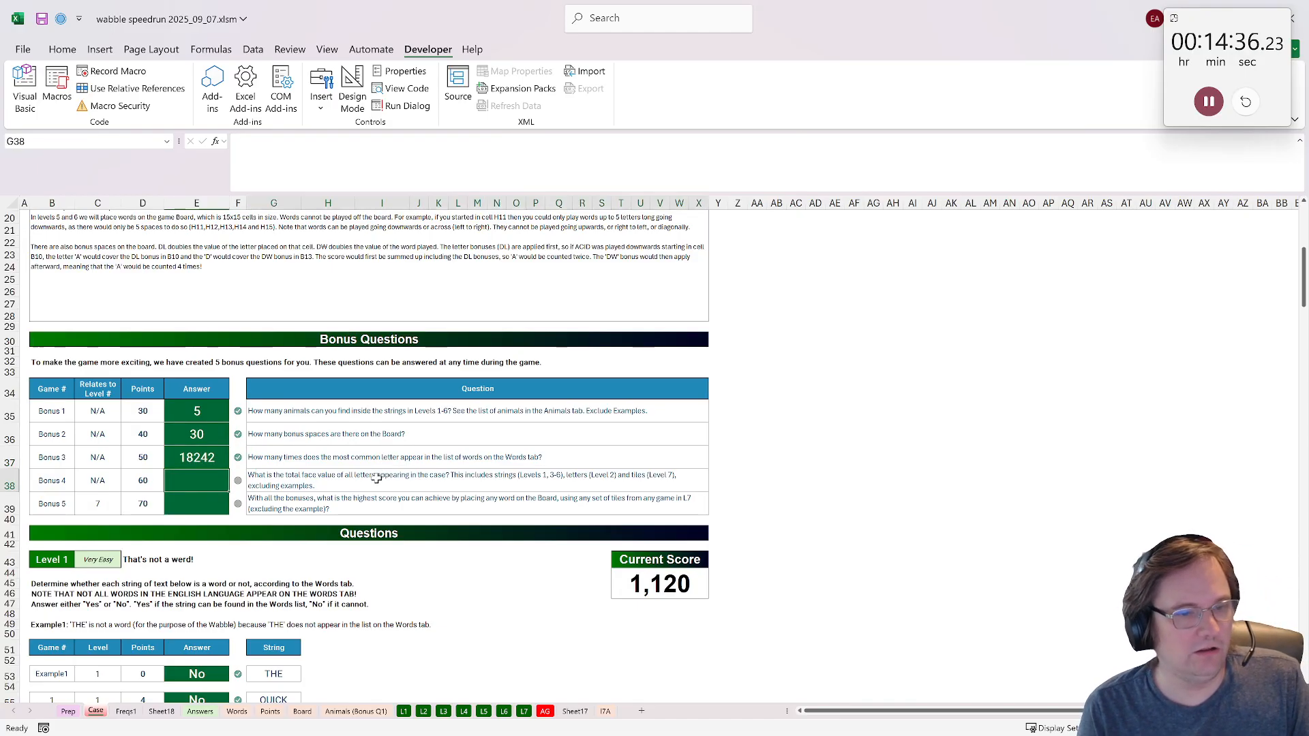
pyautogui.scroll(-2, 480, 444)
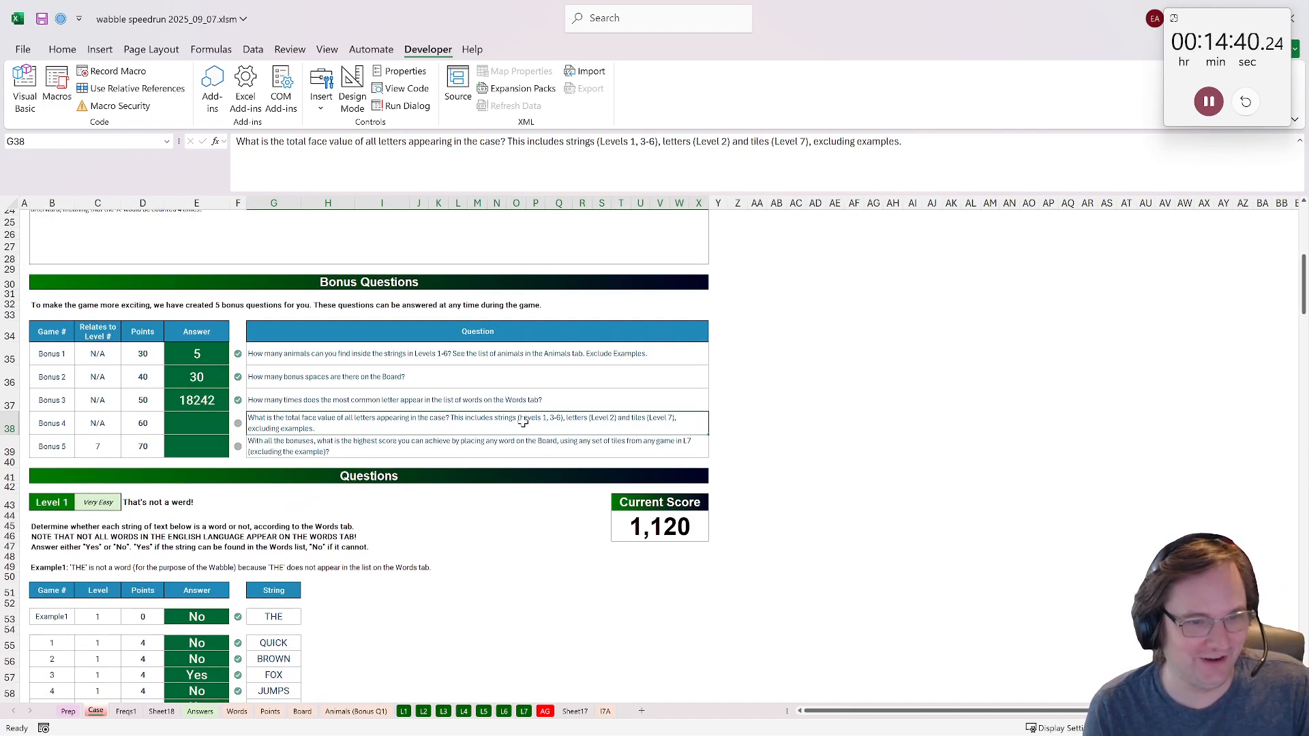
pyautogui.scroll(-5, 401, 466)
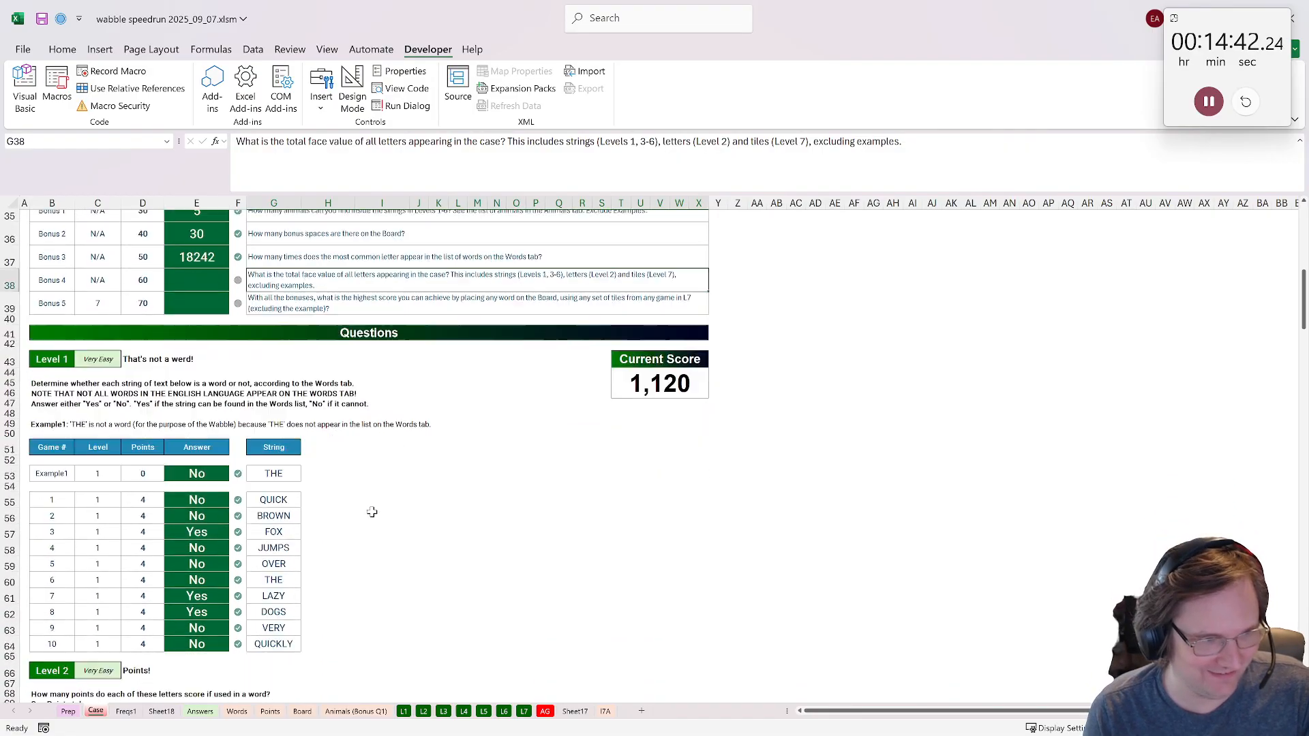
pyautogui.scroll(-20, 354, 503)
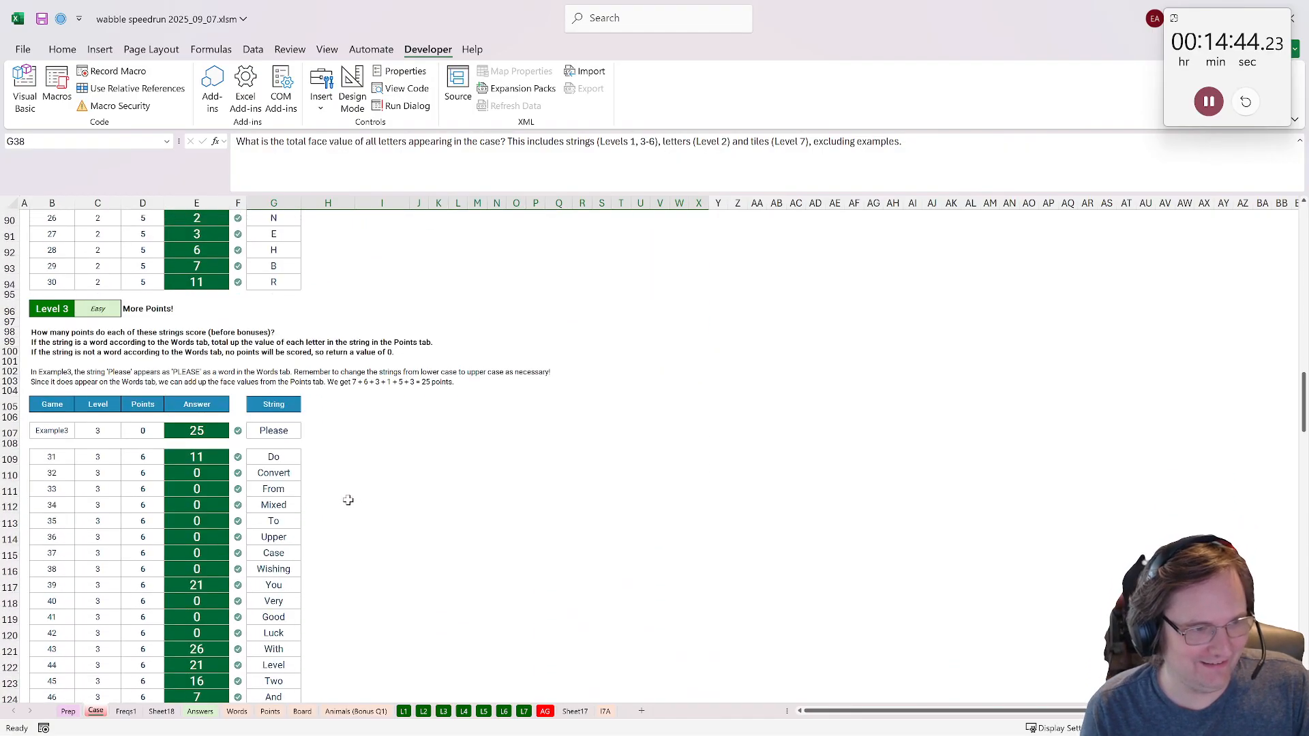
pyautogui.scroll(-14, 346, 500)
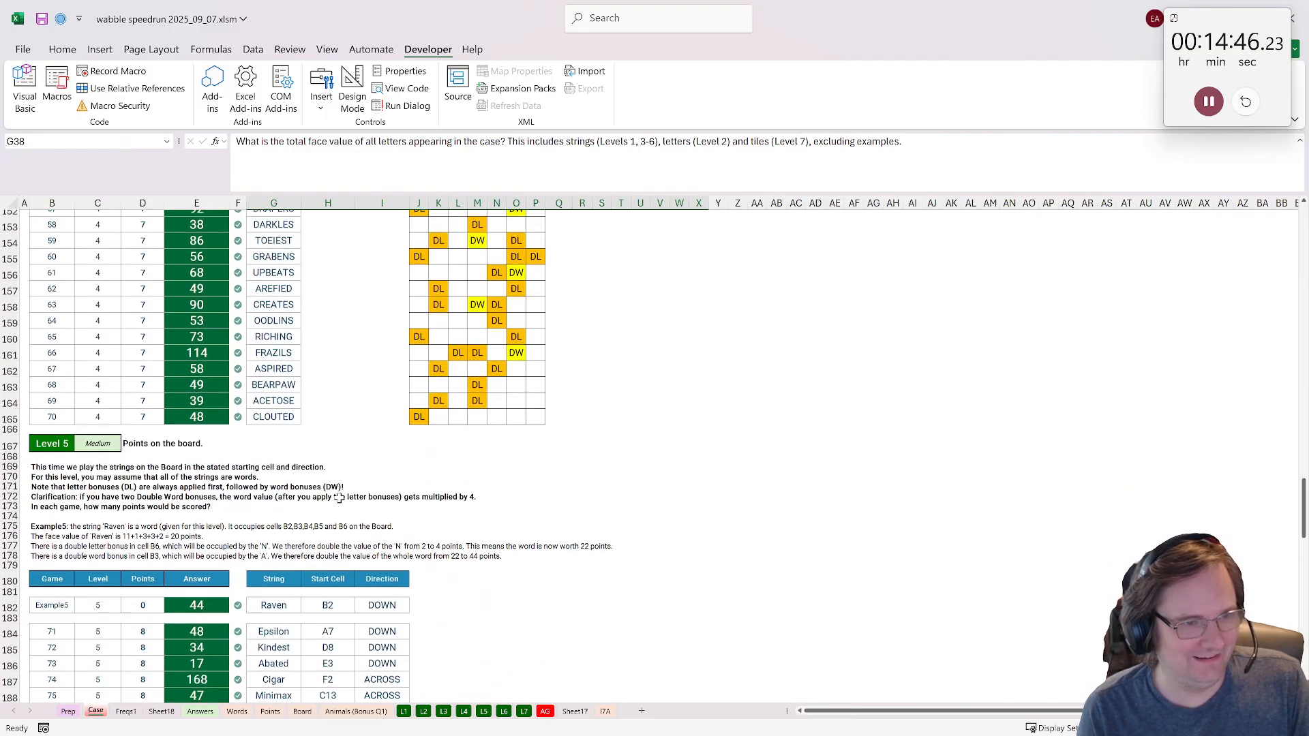
pyautogui.scroll(4, 343, 507)
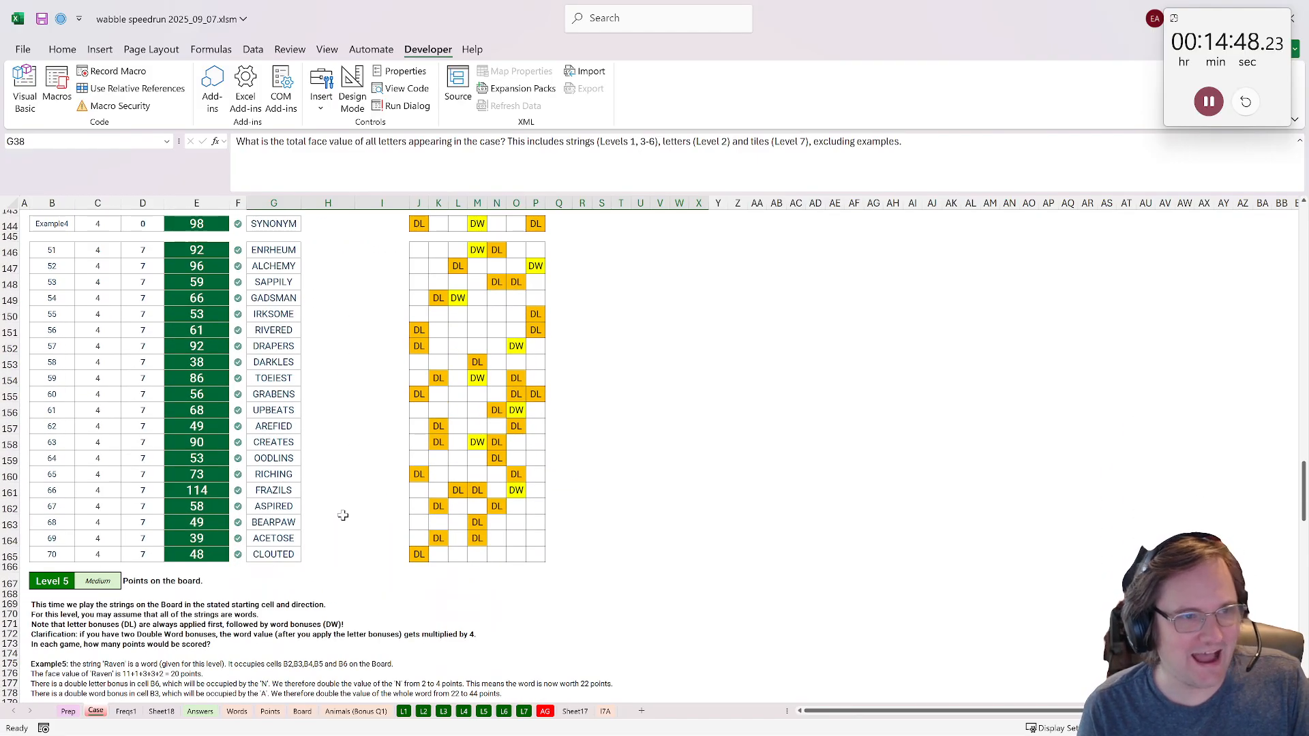
pyautogui.moveTo(432, 288); pyautogui.dragTo(536, 678)
pyautogui.scroll(-10, 321, 520)
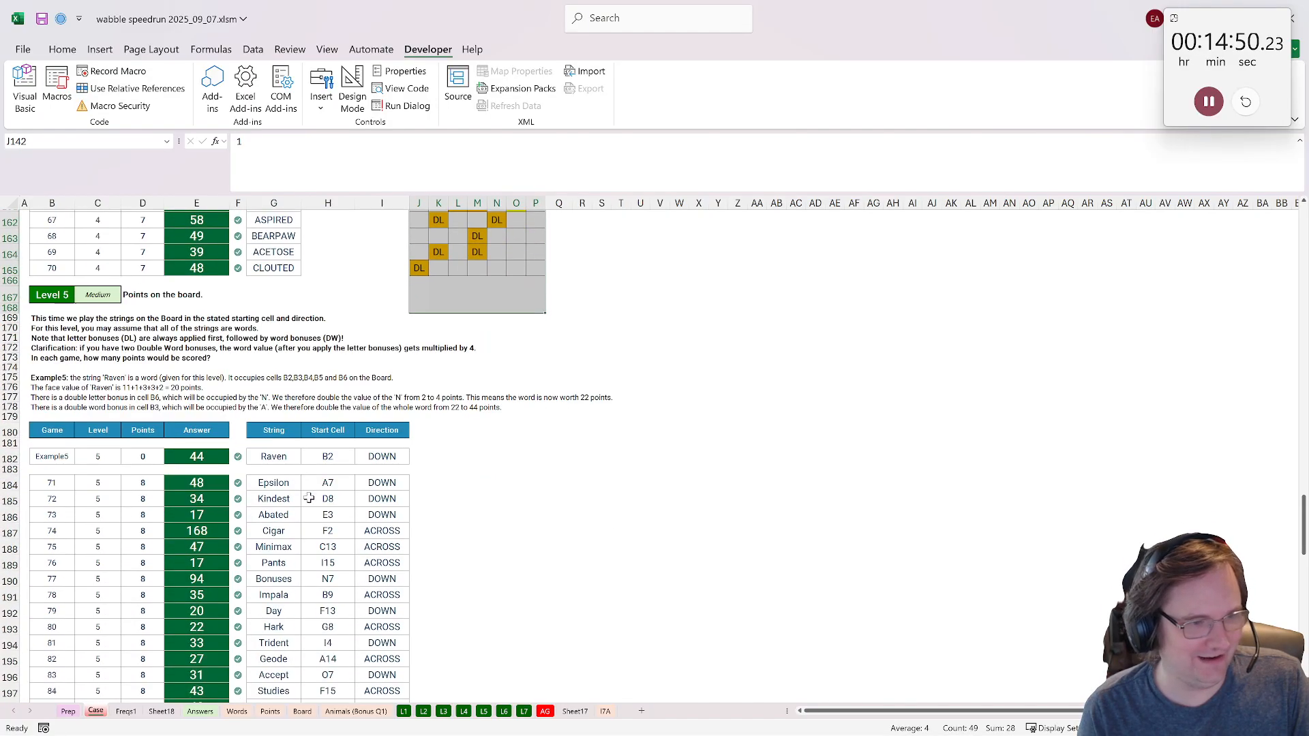
pyautogui.moveTo(273, 394); pyautogui.dragTo(288, 720)
pyautogui.scroll(-1, 320, 478)
pyautogui.moveTo(328, 306); pyautogui.dragTo(382, 648)
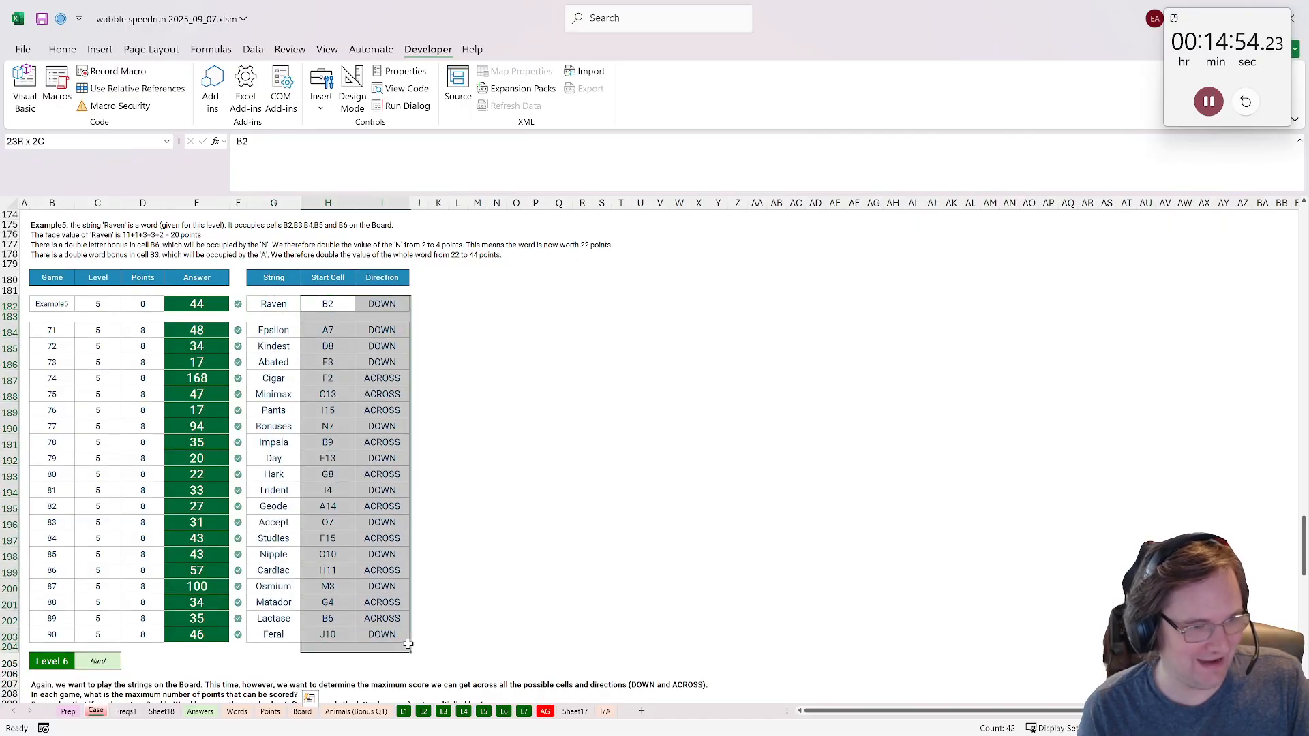
pyautogui.scroll(-8, 275, 475)
pyautogui.scroll(-20, 274, 475)
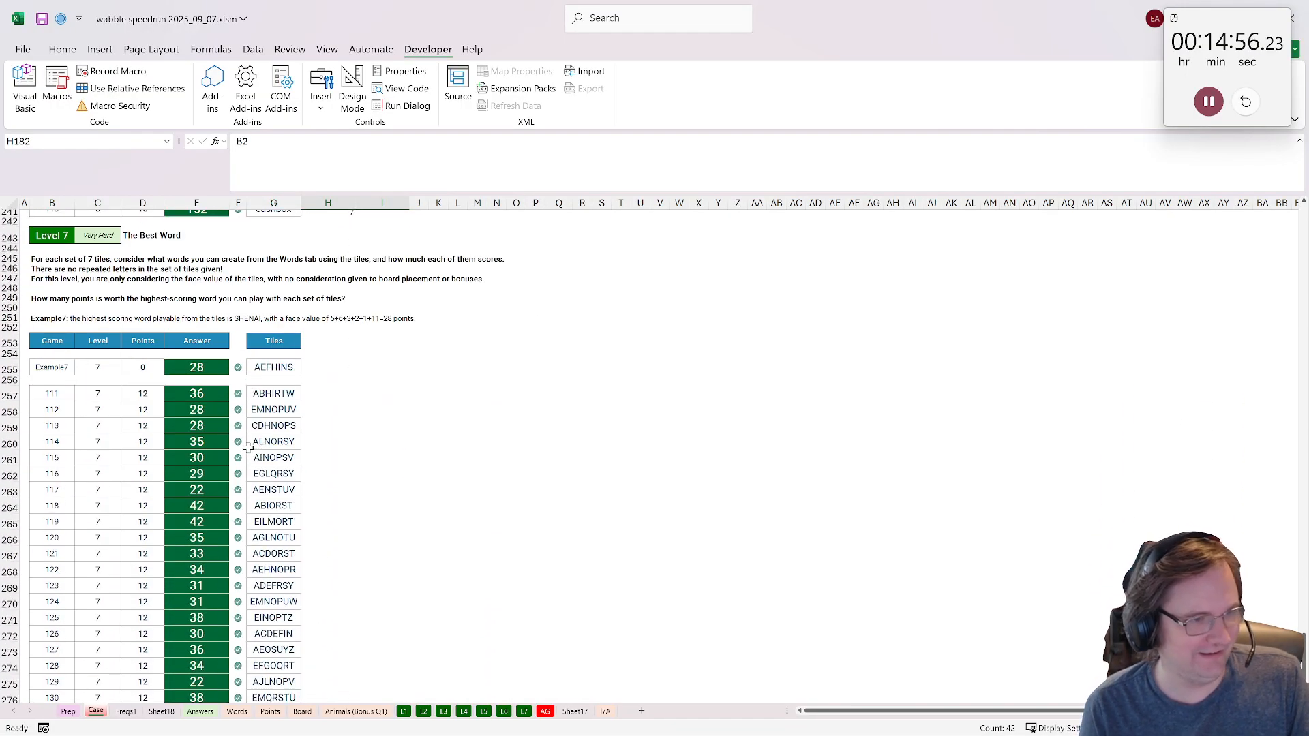
pyautogui.scroll(5, 249, 448)
pyautogui.moveTo(269, 336); pyautogui.dragTo(281, 624)
pyautogui.click(282, 625)
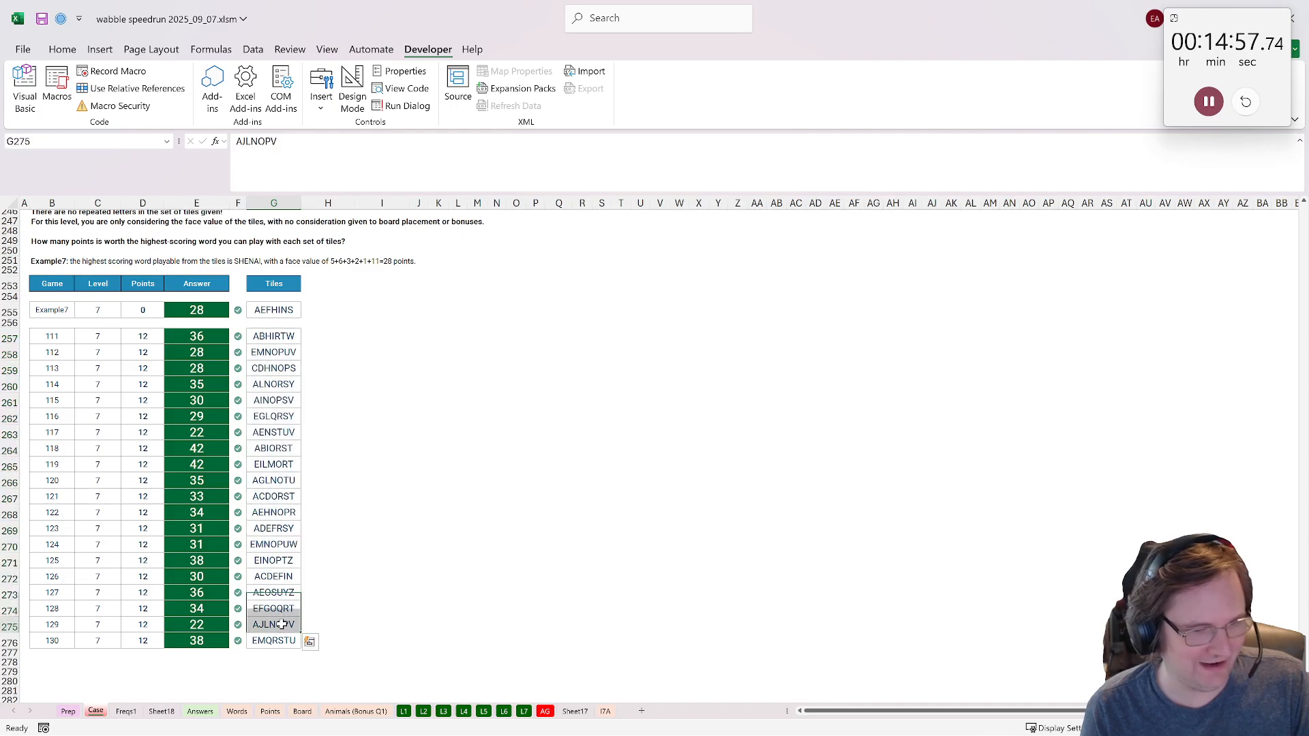
# - Extend the yellow fill in column F of the AG sheet to the Level 2 letters and the Level 7 tiles
pyautogui.click(545, 711)
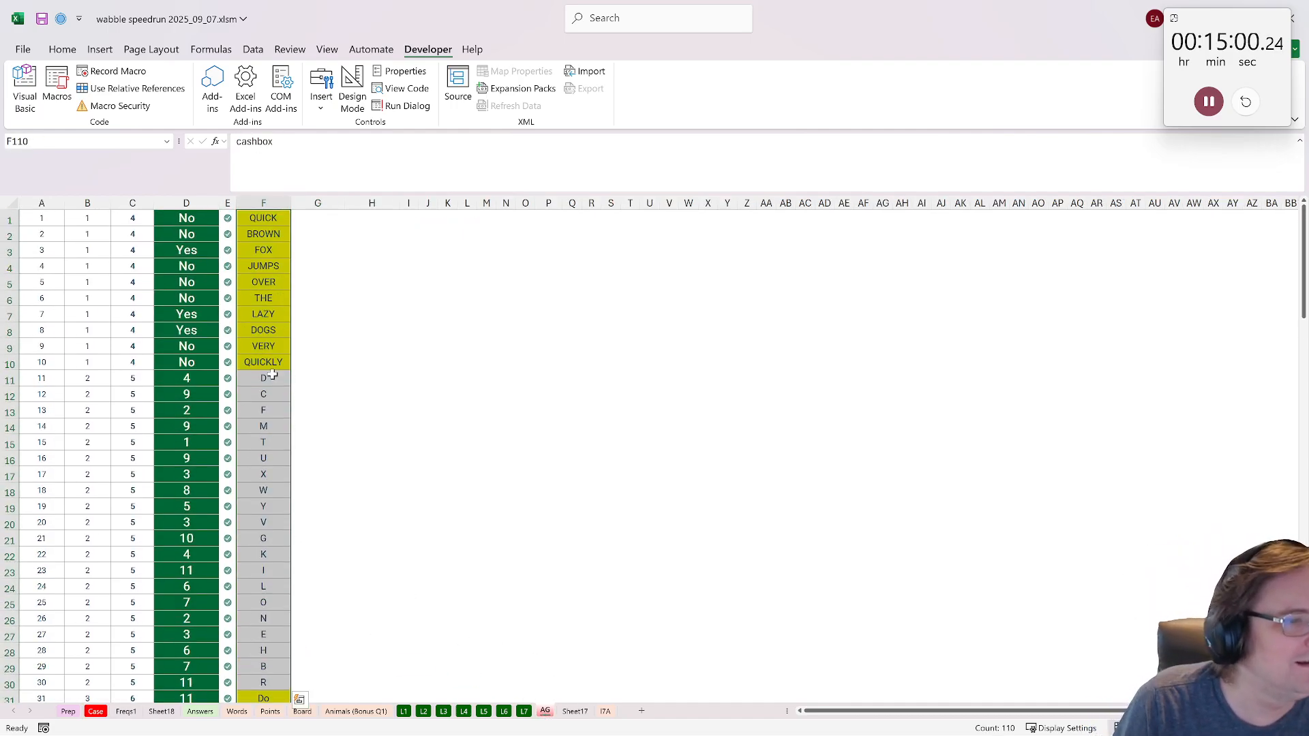
pyautogui.moveTo(263, 377); pyautogui.dragTo(273, 668)
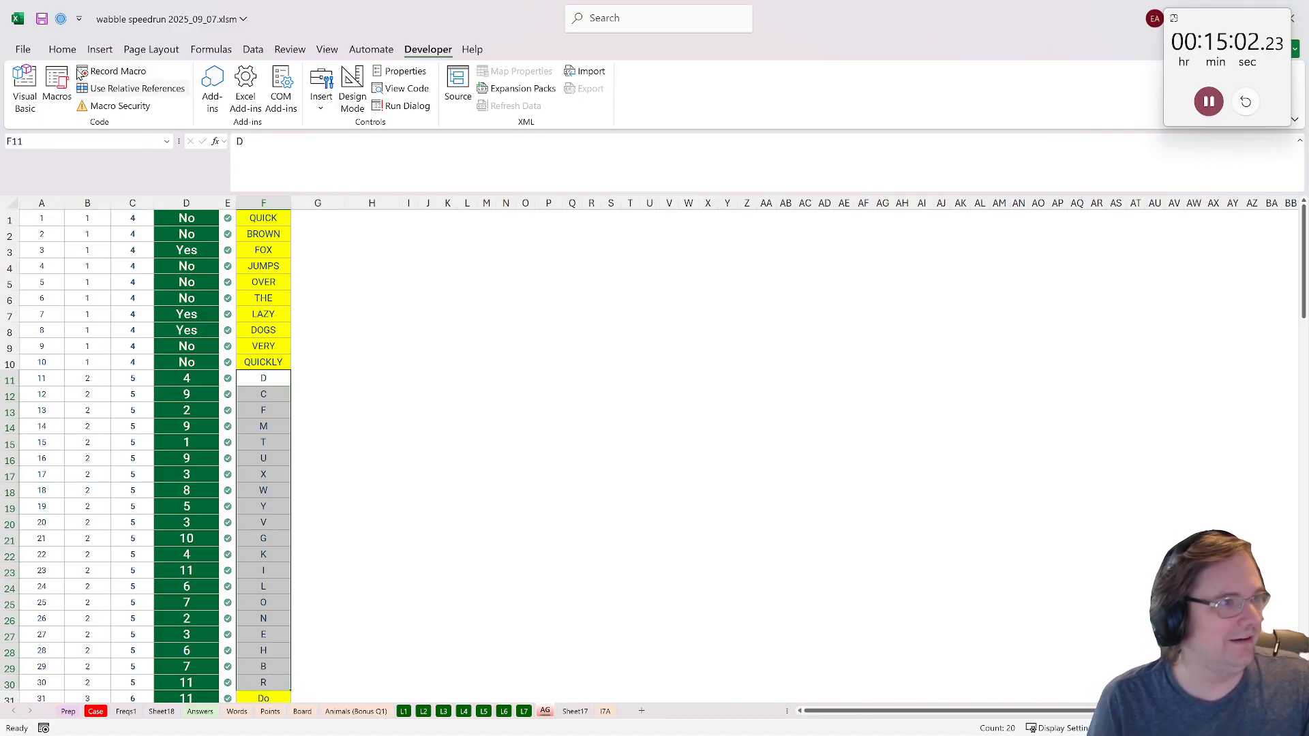
pyautogui.click(64, 50)
pyautogui.click(178, 95)
pyautogui.scroll(-1, 308, 407)
pyautogui.scroll(-20, 309, 406)
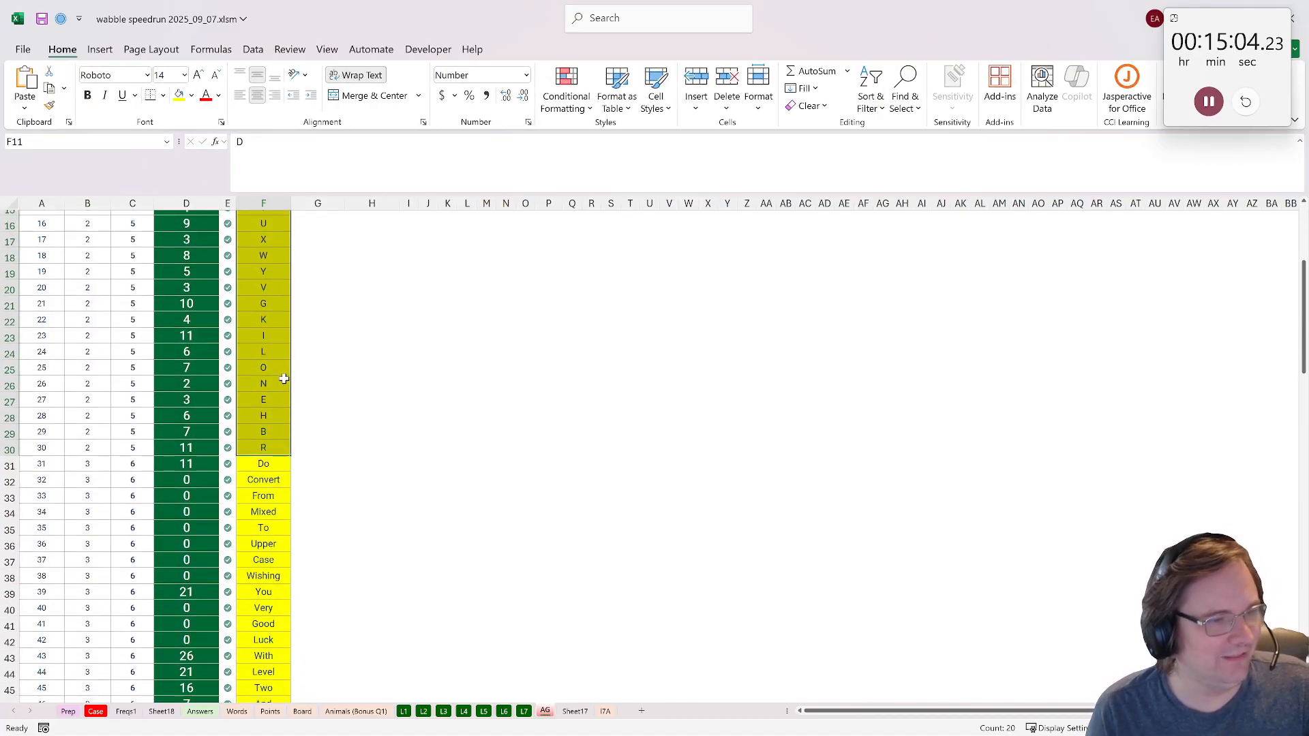
pyautogui.moveTo(319, 265); pyautogui.dragTo(375, 569)
pyautogui.scroll(-12, 293, 456)
pyautogui.moveTo(263, 319); pyautogui.dragTo(250, 2)
pyautogui.click(180, 90)
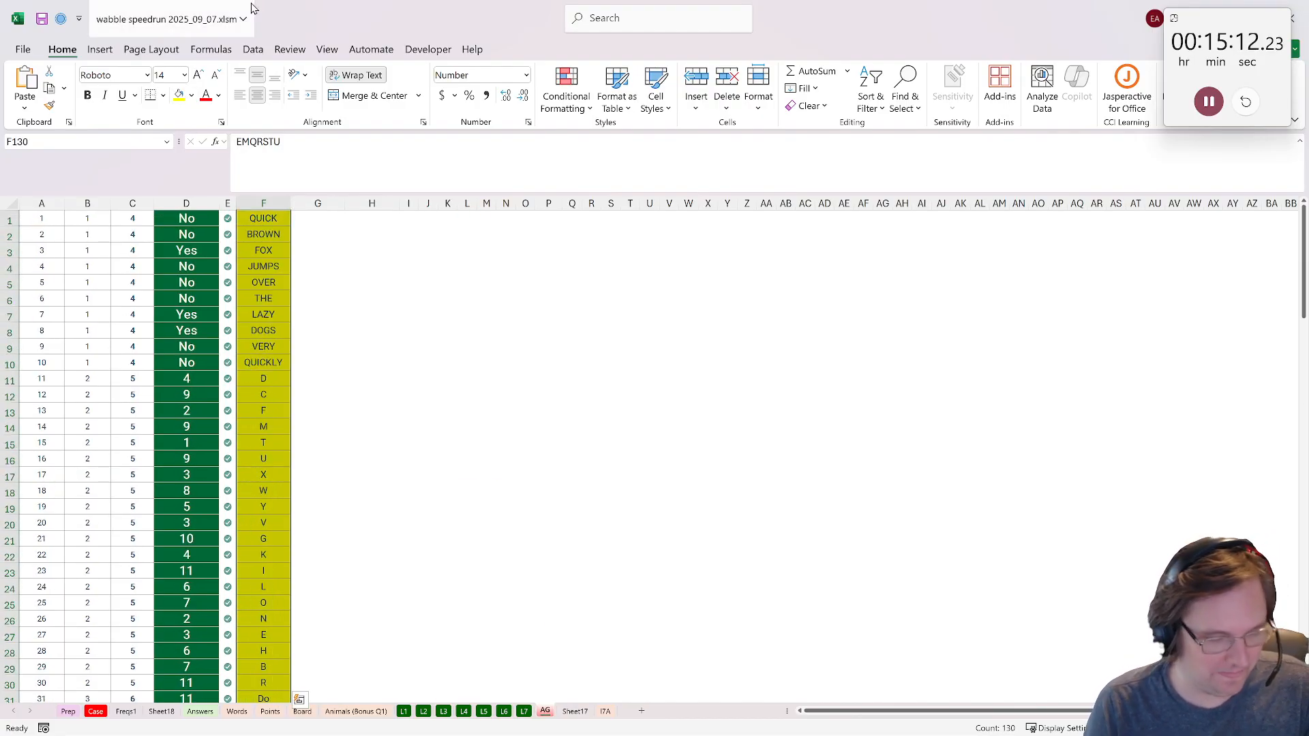
# - Copy F1:F130 from the AG sheet and paste it as values into a new sheet starting at A2
pyautogui.hotkey('ctrl', 'c')
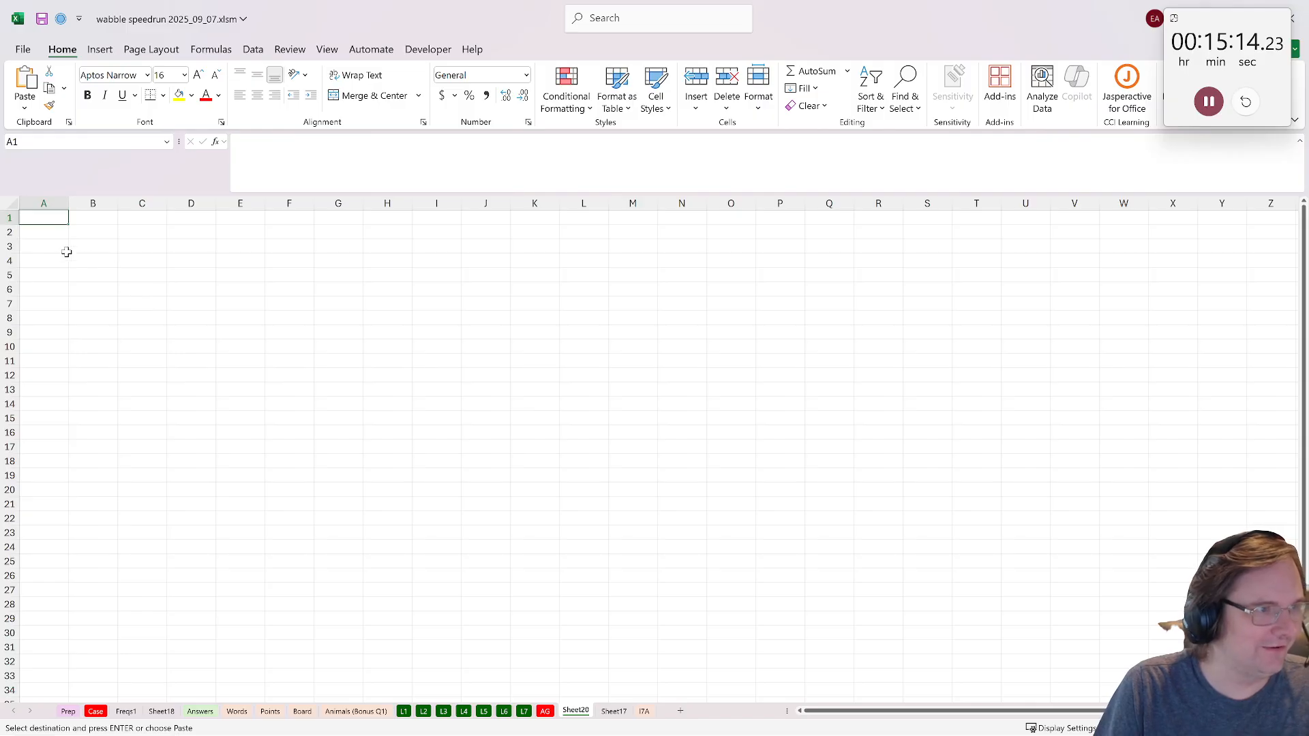
pyautogui.click(52, 231)
pyautogui.hotkey('ctrl', 'shift', 'v')
# - Split all the pasted strings into single letters with =str2arr(A2:A131) in B2
pyautogui.click(88, 231)
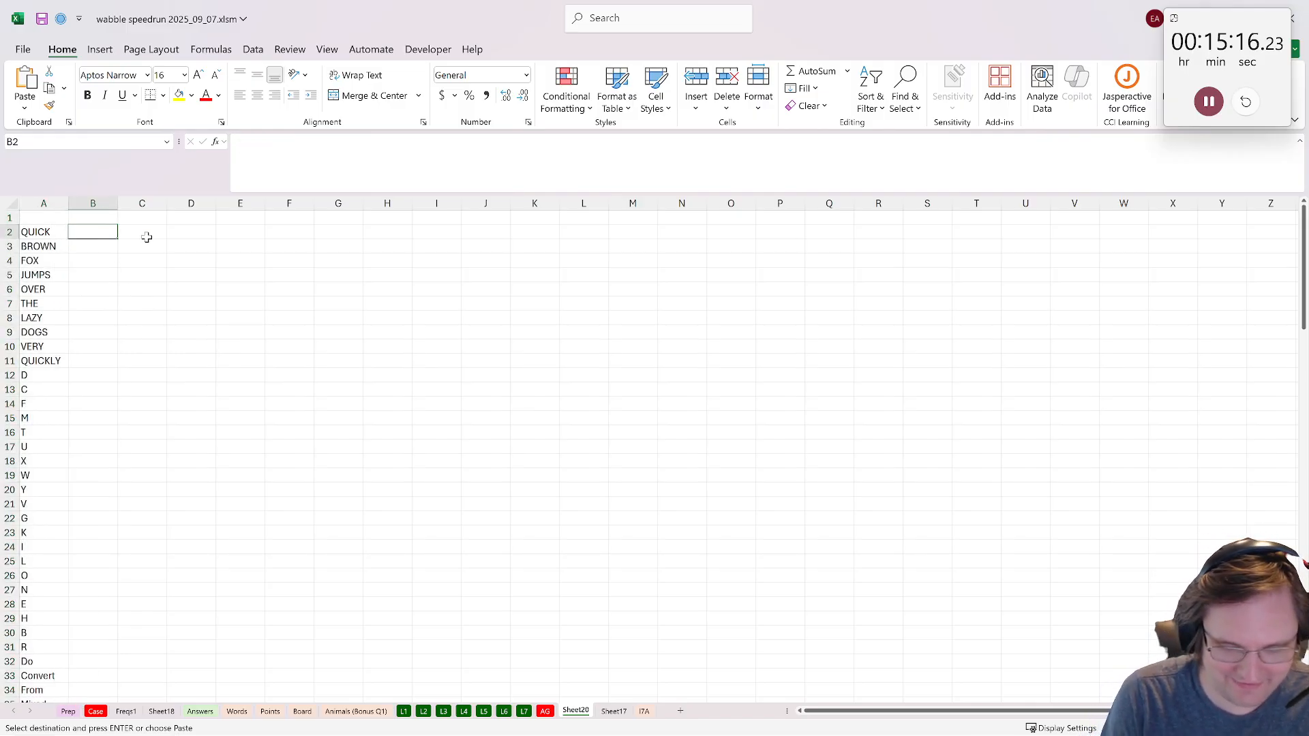
pyautogui.write('=str2')
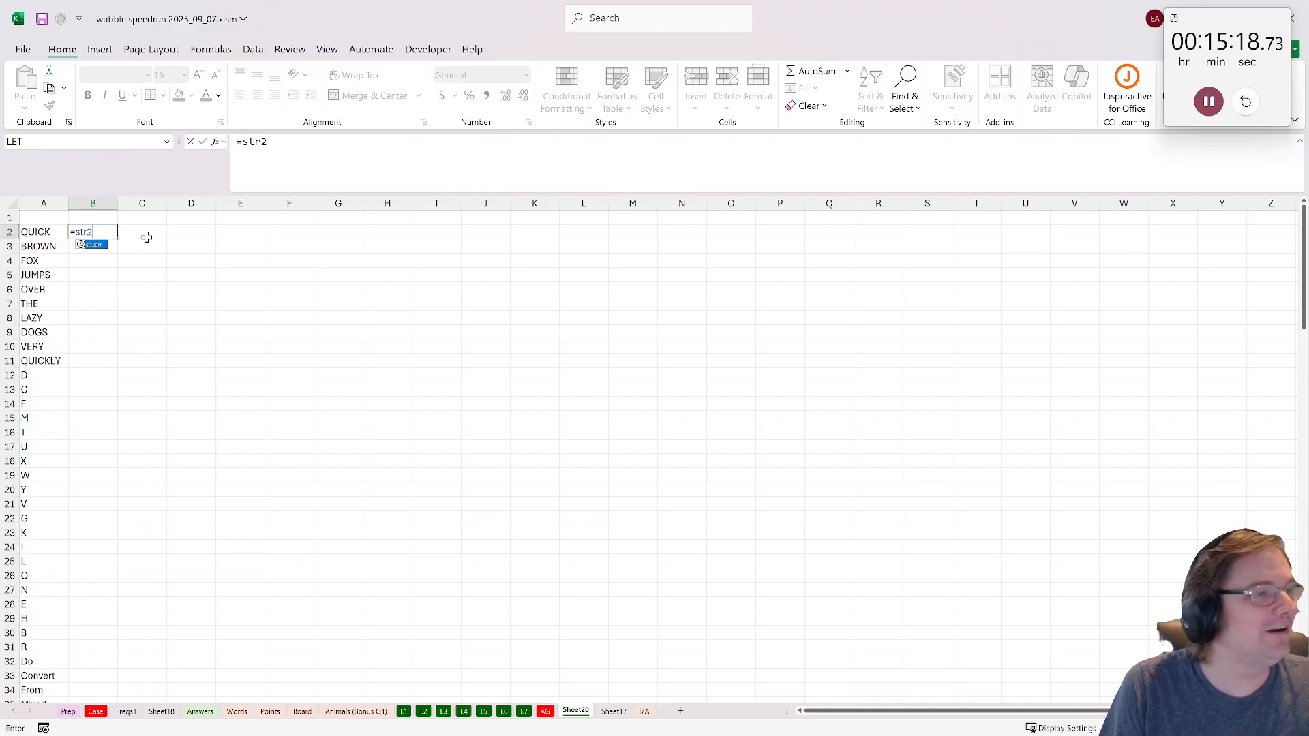
pyautogui.press('Tab')
pyautogui.click(35, 232)
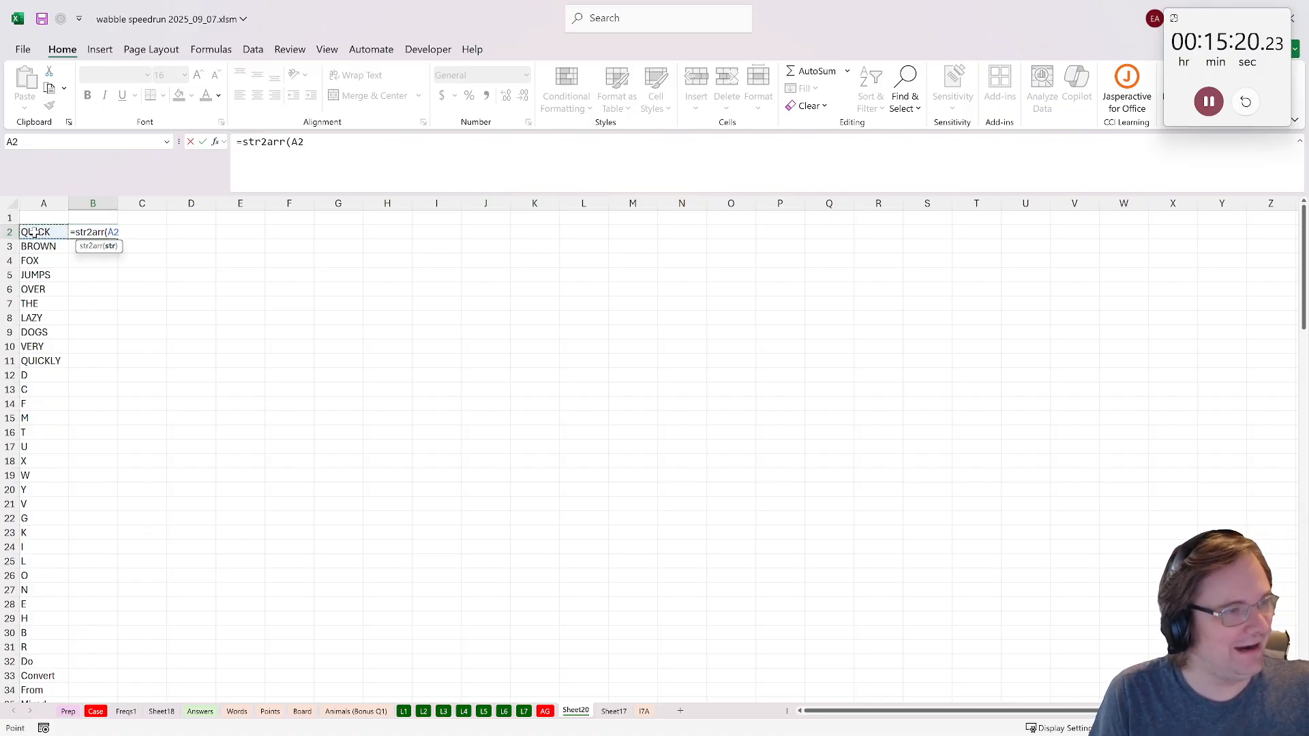
pyautogui.hotkey('ctrl', 'shift', 'Down')
pyautogui.press('Return')
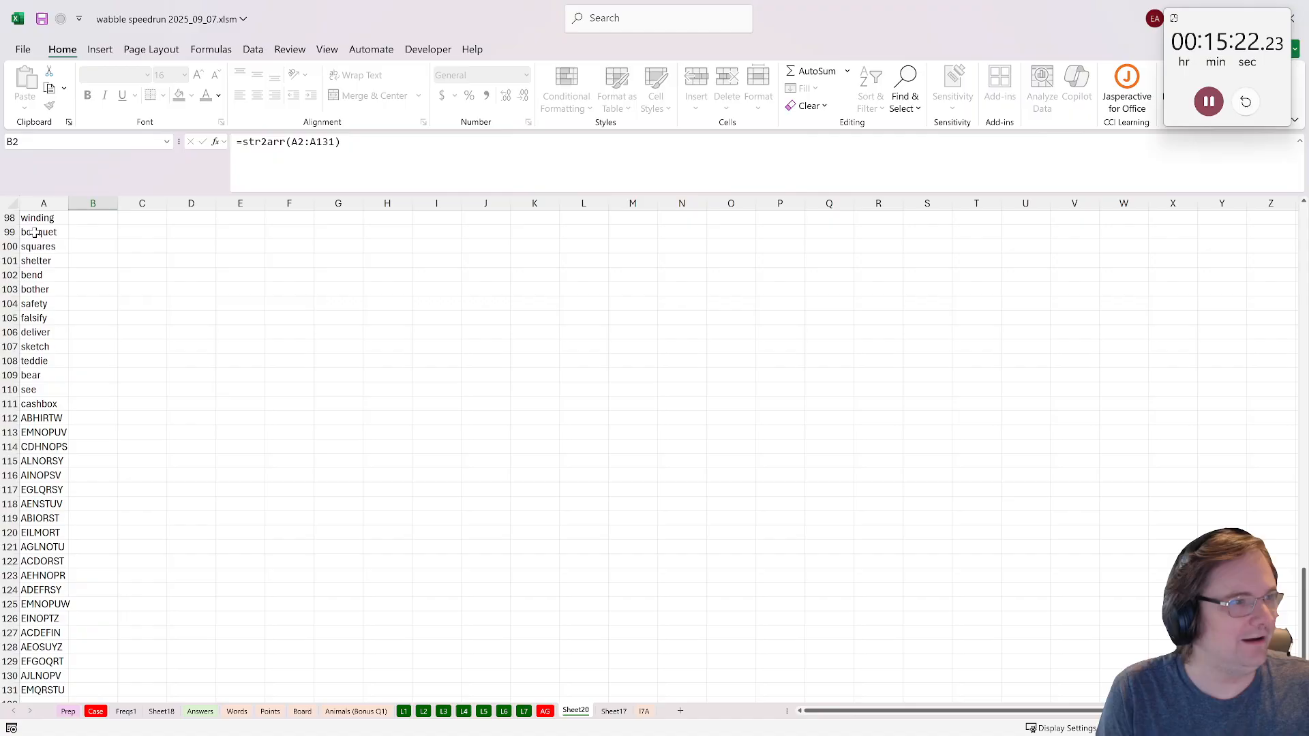
# - Run the frequency_table macro on the whole spilled range of letters that starts in B2
pyautogui.scroll(7, 228, 376)
pyautogui.click(244, 360)
pyautogui.hotkey('ctrl', 'a')
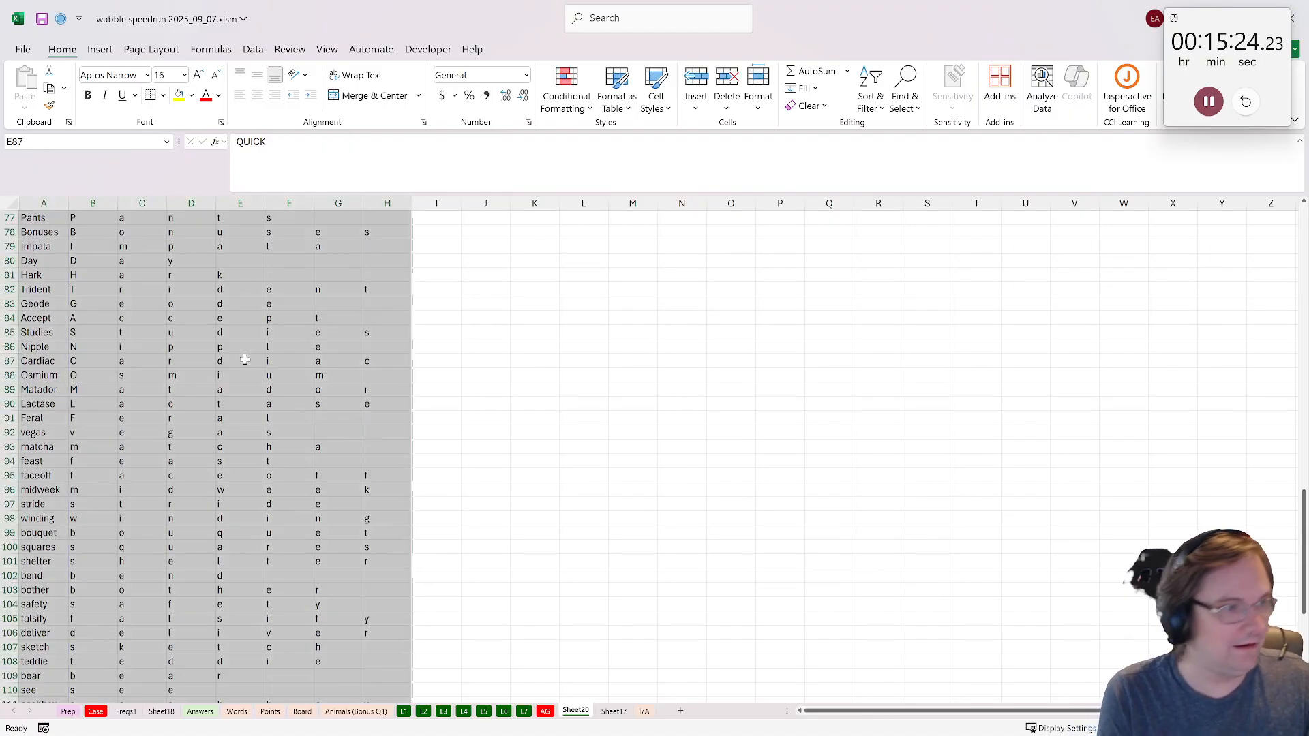
pyautogui.scroll(20, 222, 359)
pyautogui.click(87, 229)
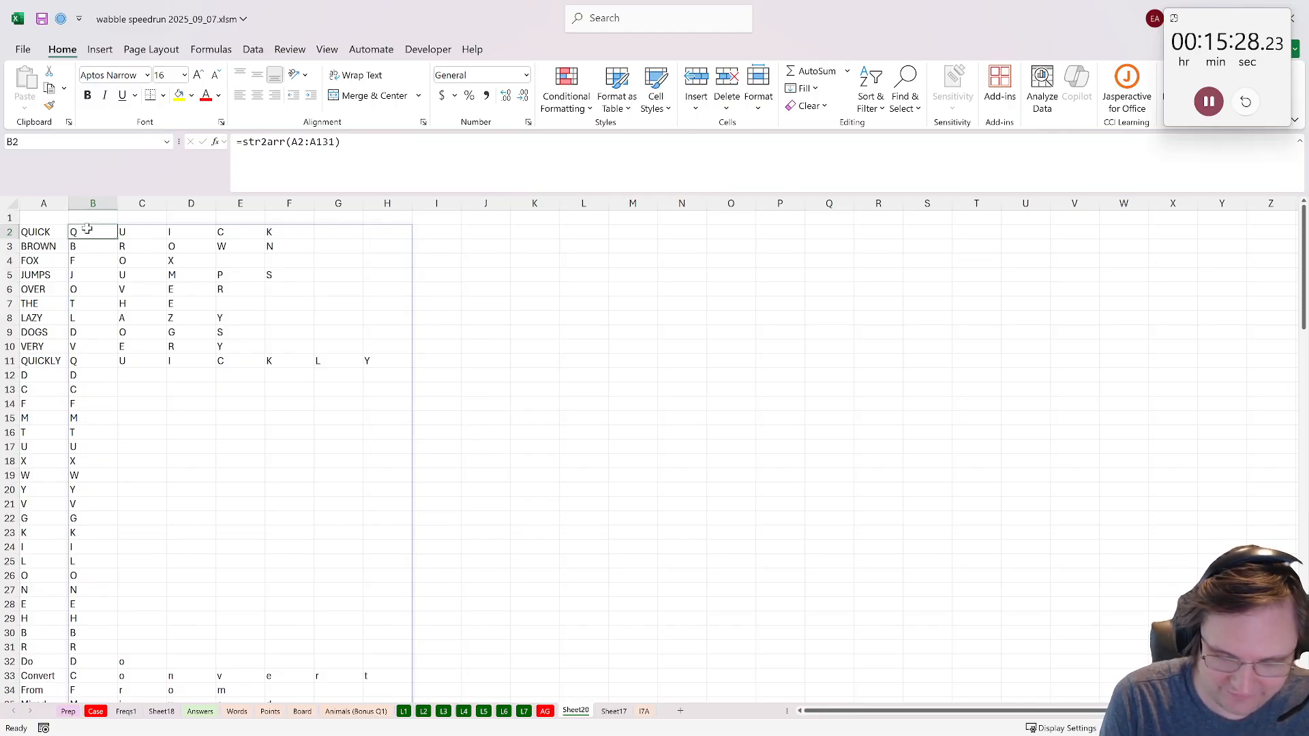
pyautogui.hotkey('ctrl', 'shift', 'End')
pyautogui.click(428, 51)
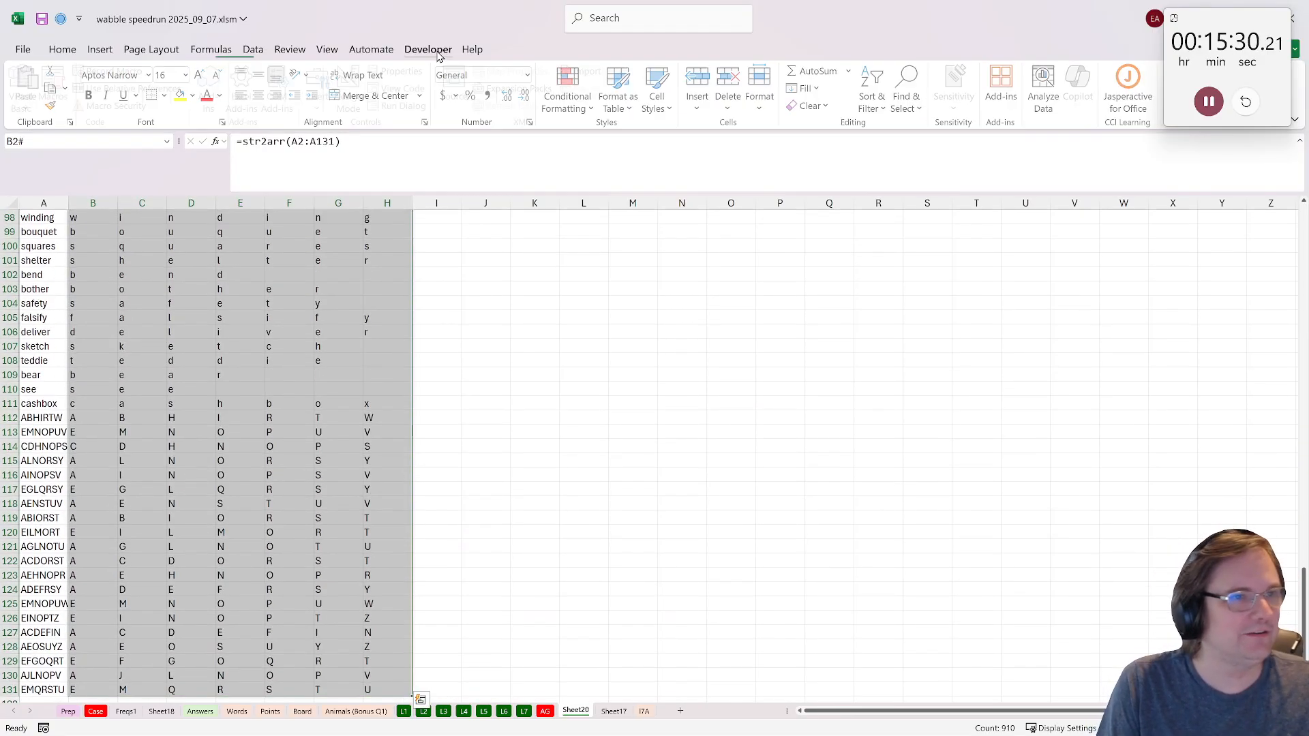
pyautogui.click(56, 89)
pyautogui.click(444, 455)
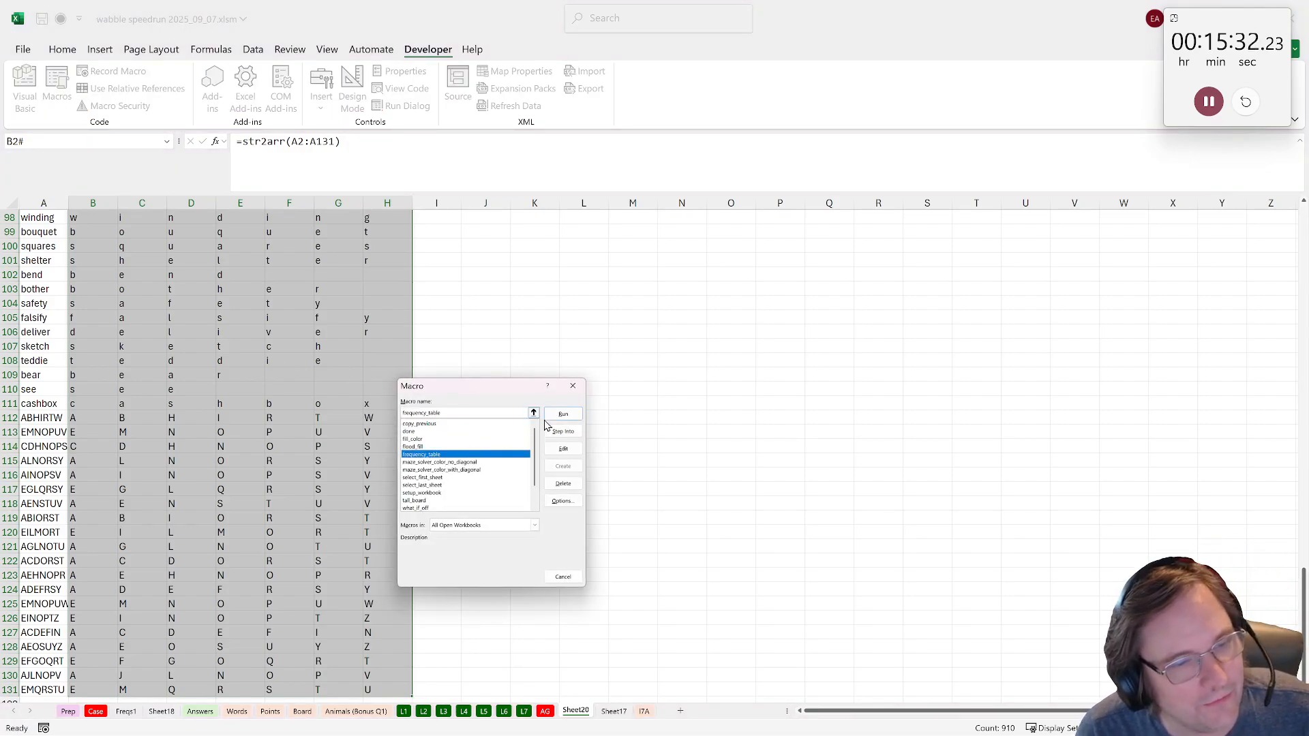
pyautogui.press('Return')
# - Look up each unique letter's face value with =XLOOKUP(C2,Points!B:B,Points!C:C) in E2 and fill it down beside the counts
pyautogui.click(253, 235)
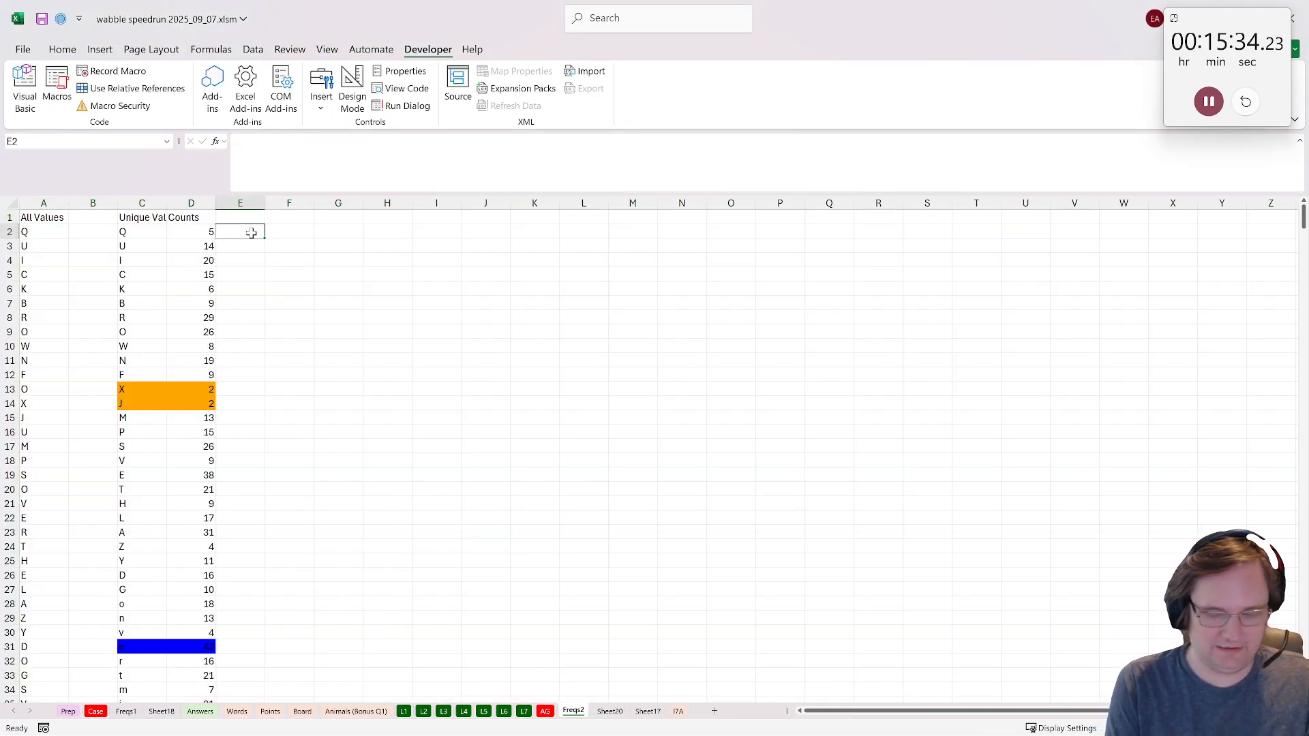
pyautogui.write('=xlookuP(')
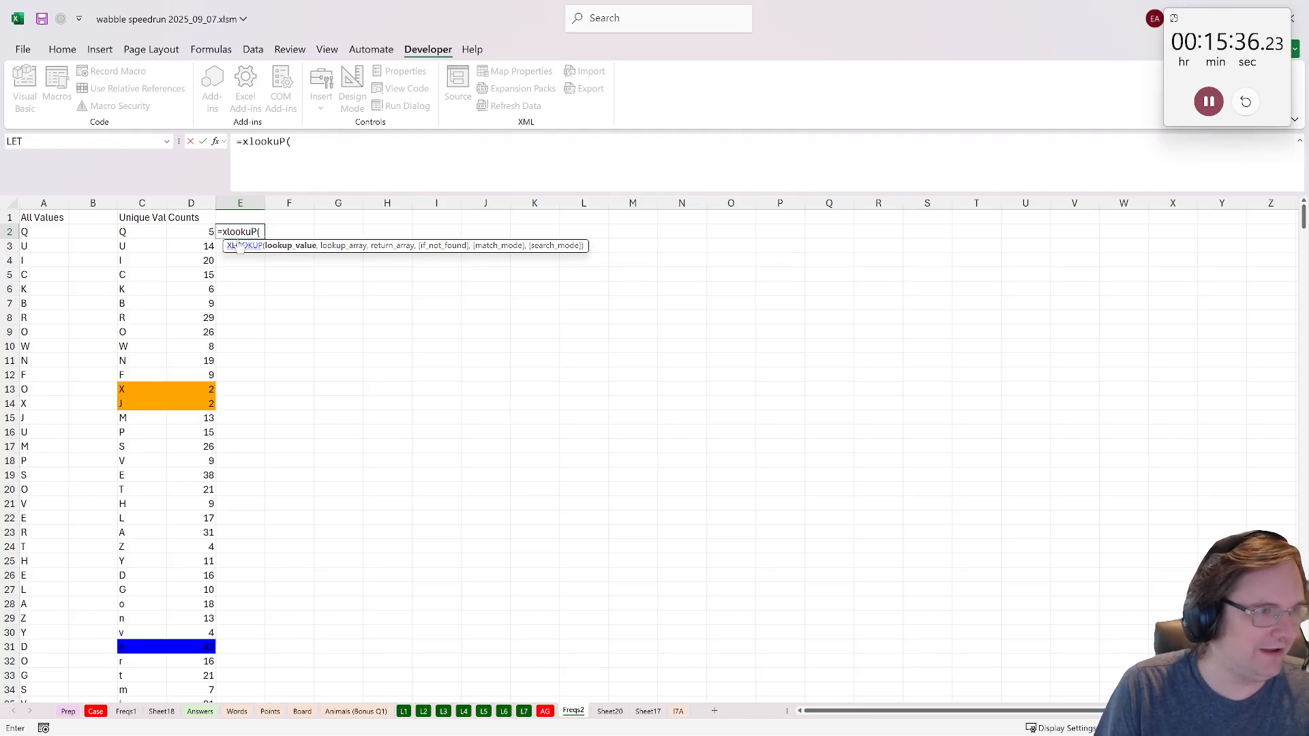
pyautogui.click(163, 233)
pyautogui.write(',')
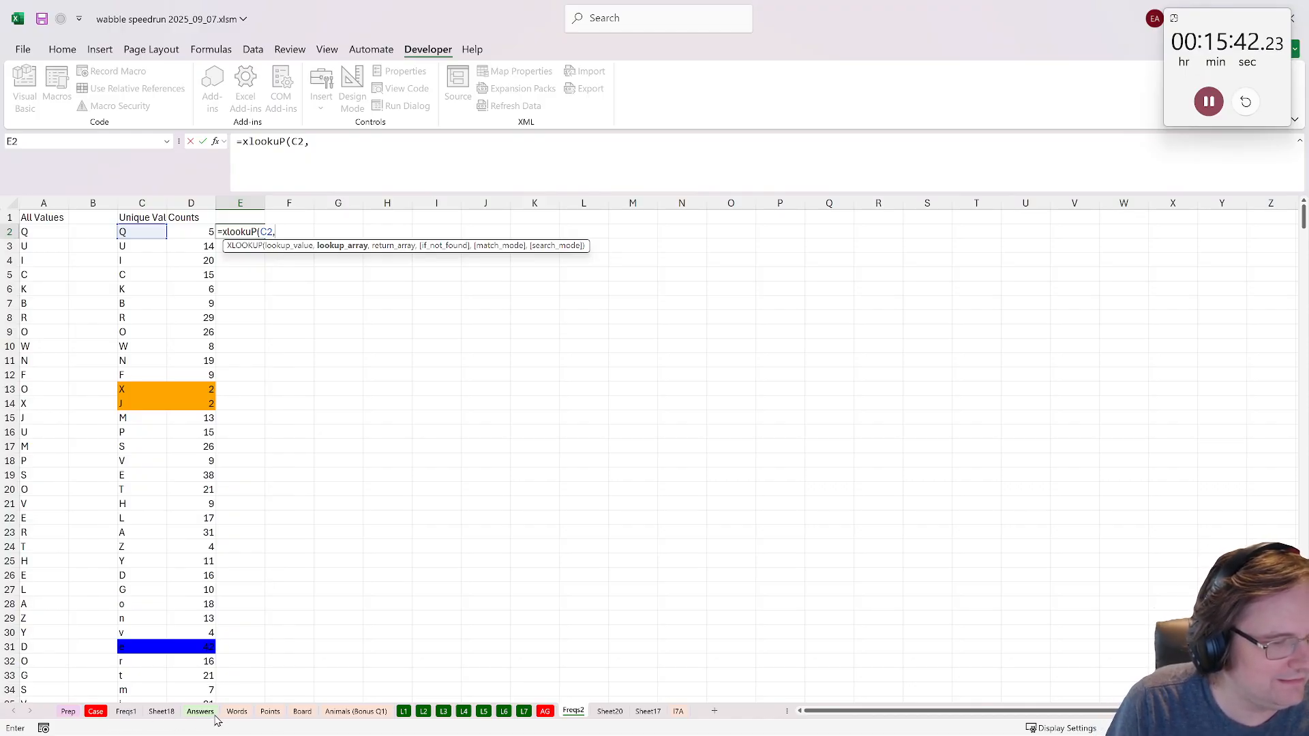
pyautogui.click(270, 711)
pyautogui.click(102, 201)
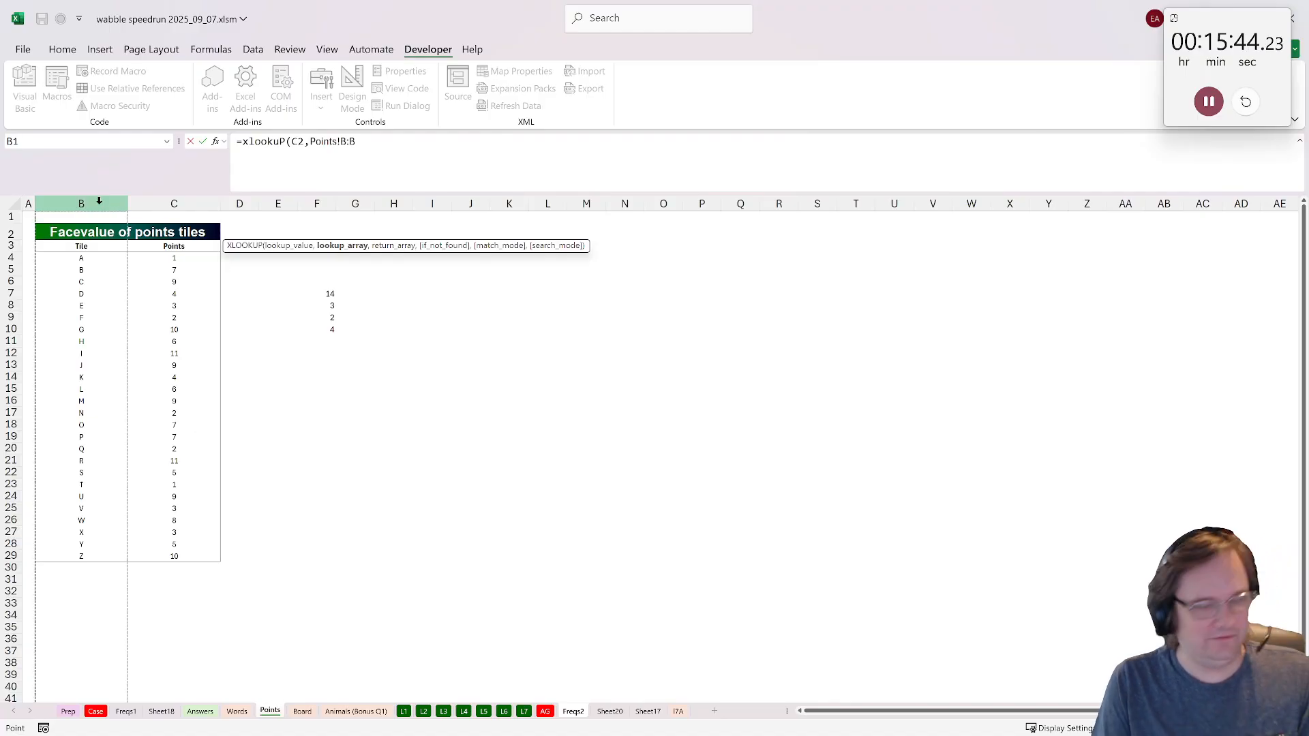
pyautogui.write(',')
pyautogui.click(186, 199)
pyautogui.press('Return')
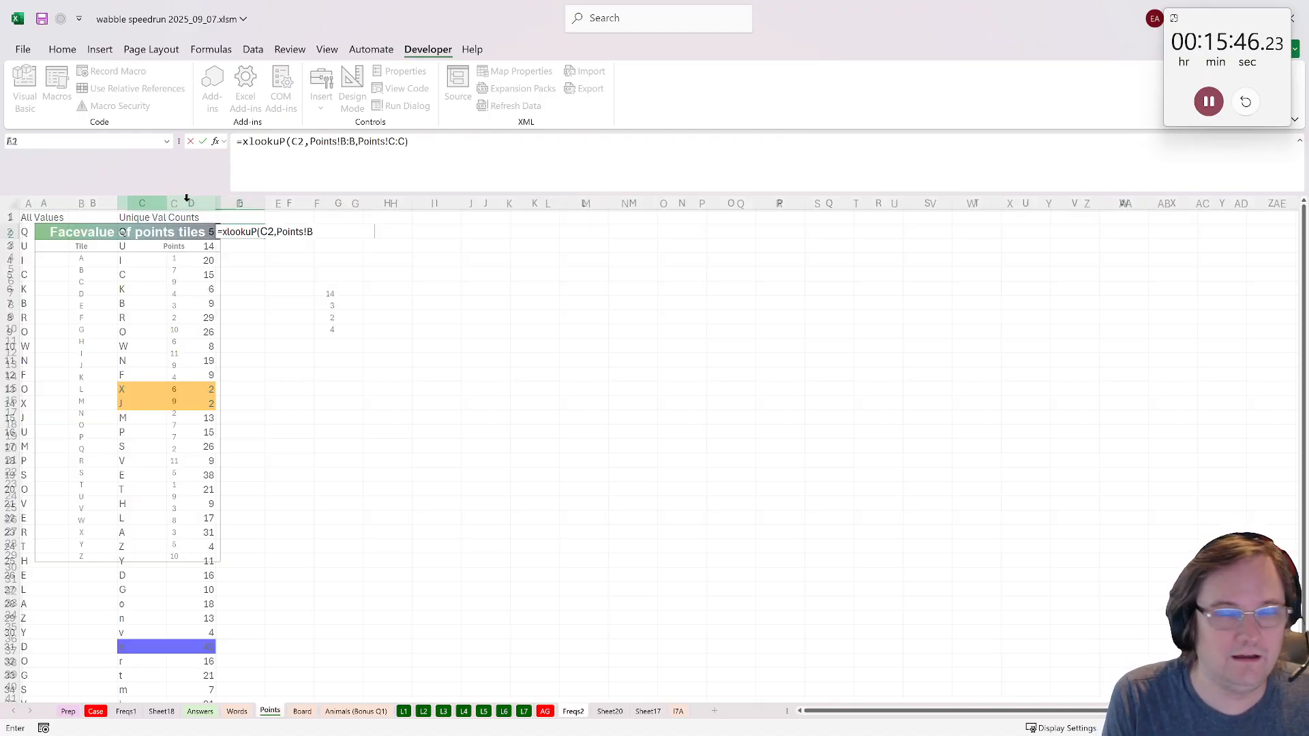
pyautogui.doubleClick(262, 238)
# - Compute the total face value in G2 with =SUMPRODUCT(D:D,E:E)
pyautogui.click(325, 230)
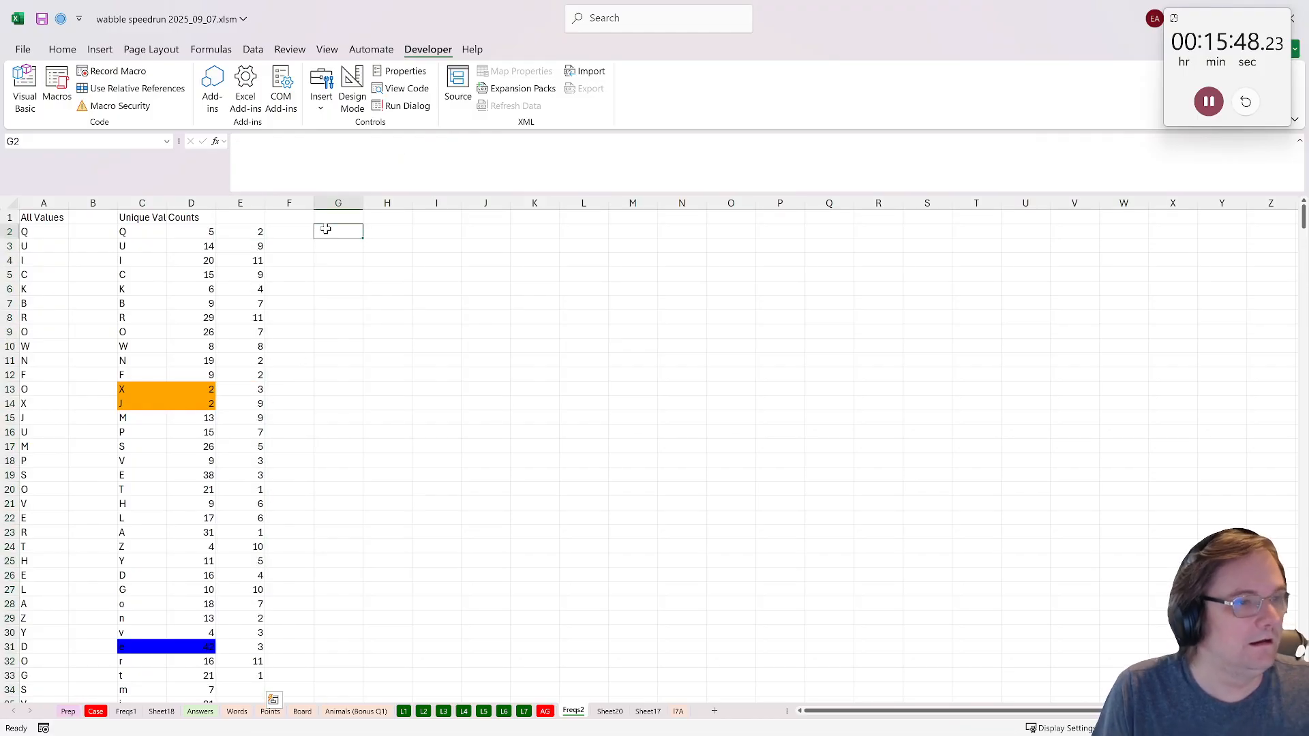
pyautogui.write('=sump')
pyautogui.press('Tab')
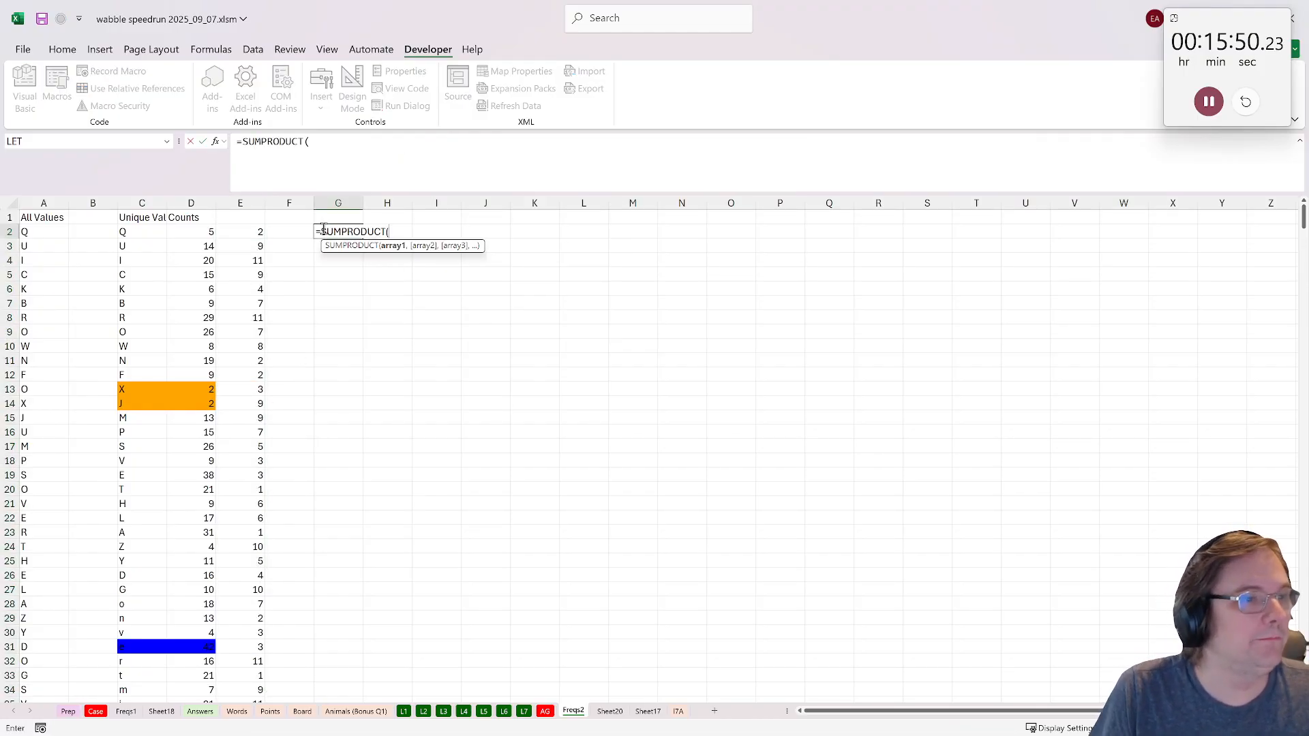
pyautogui.click(189, 204)
pyautogui.write(',')
pyautogui.click(240, 203)
pyautogui.press('Return')
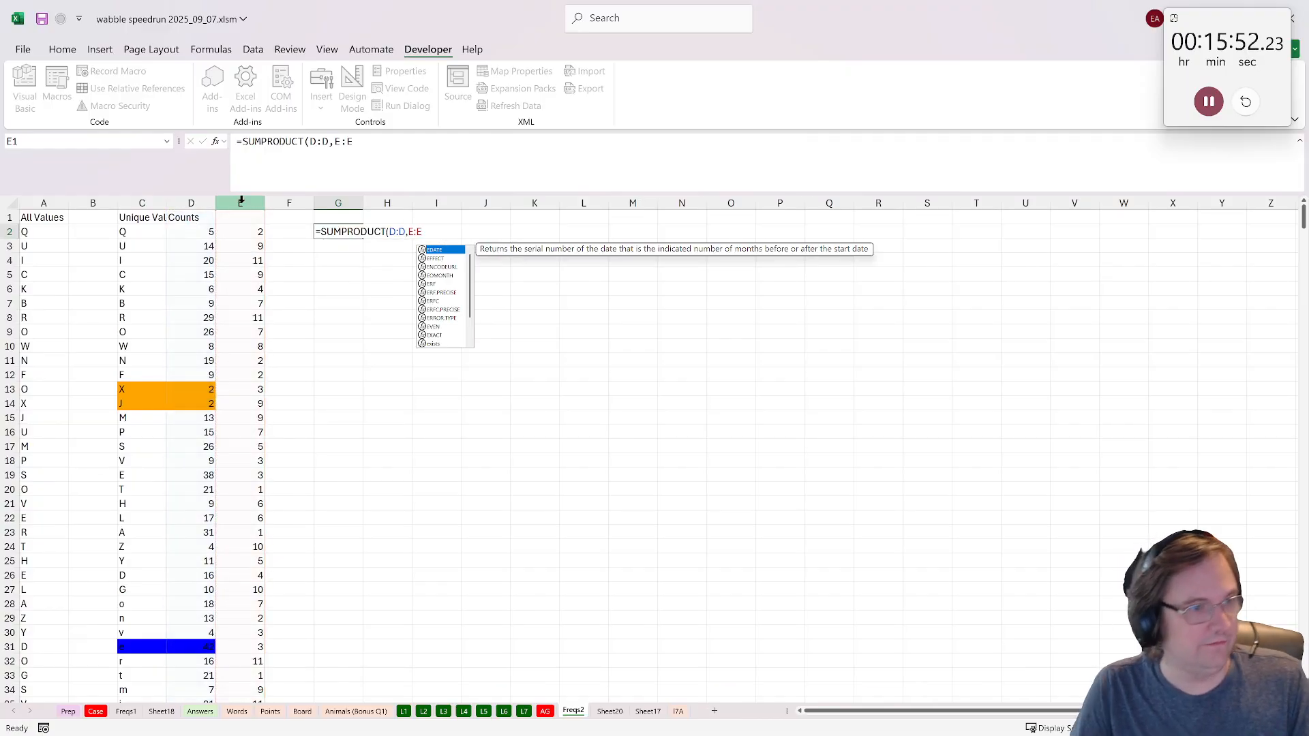
# - Enter 3662 as the Bonus 4 answer in E38 of the Case sheet
pyautogui.click(341, 233)
pyautogui.press('super+v')
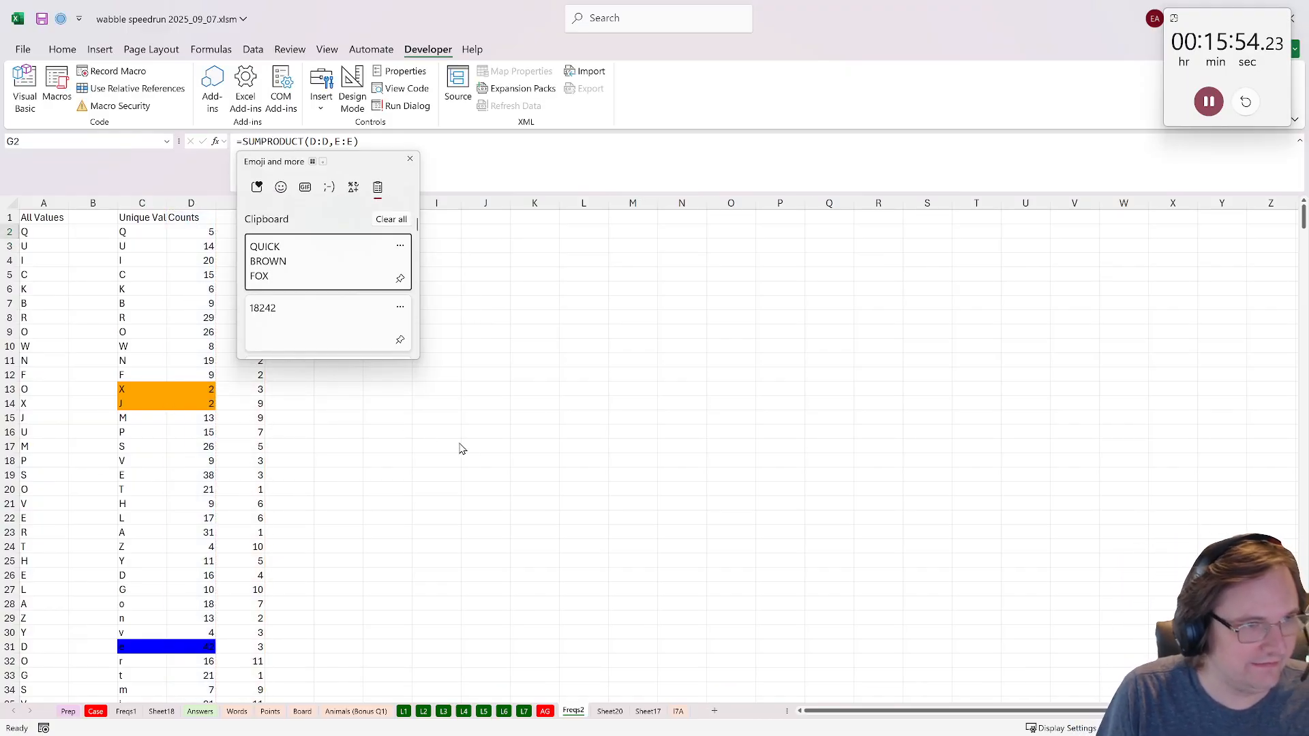
pyautogui.press('Escape')
pyautogui.click(99, 711)
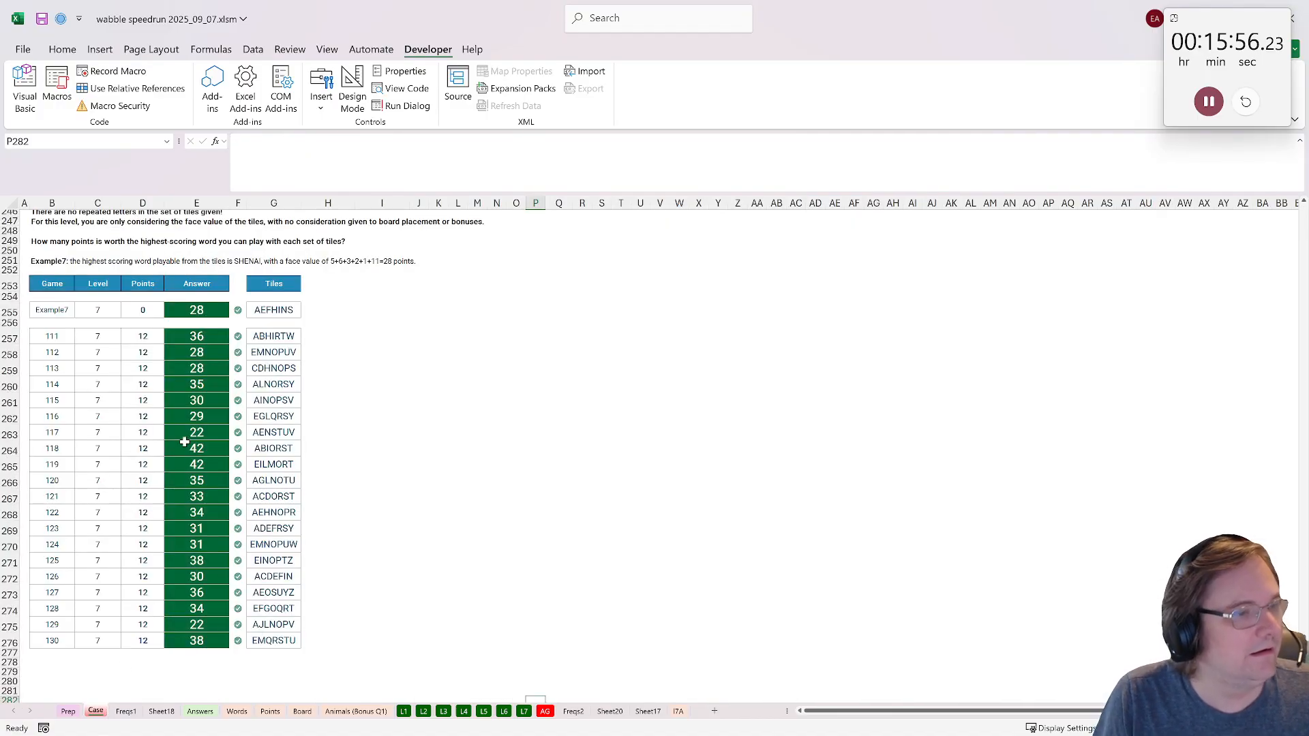
pyautogui.click(1075, 611)
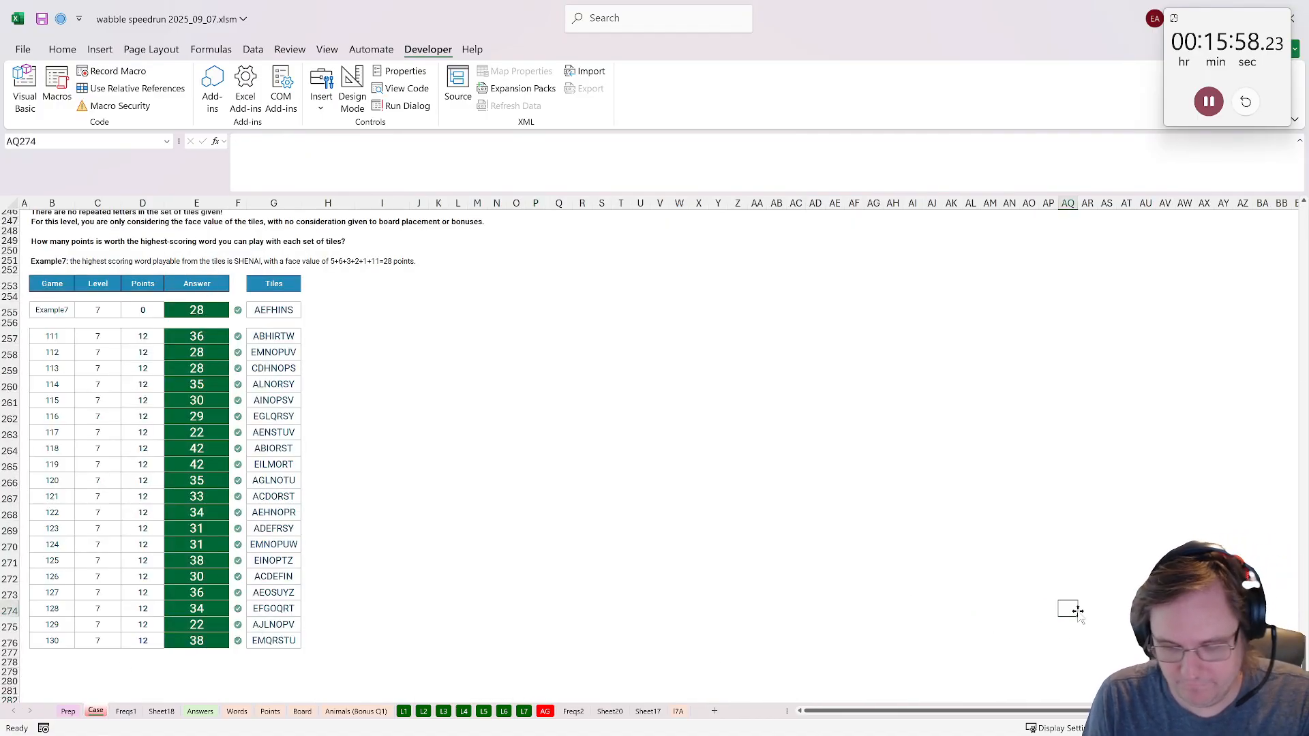
pyautogui.press('Home')
pyautogui.hotkey('ctrl', 'Home')
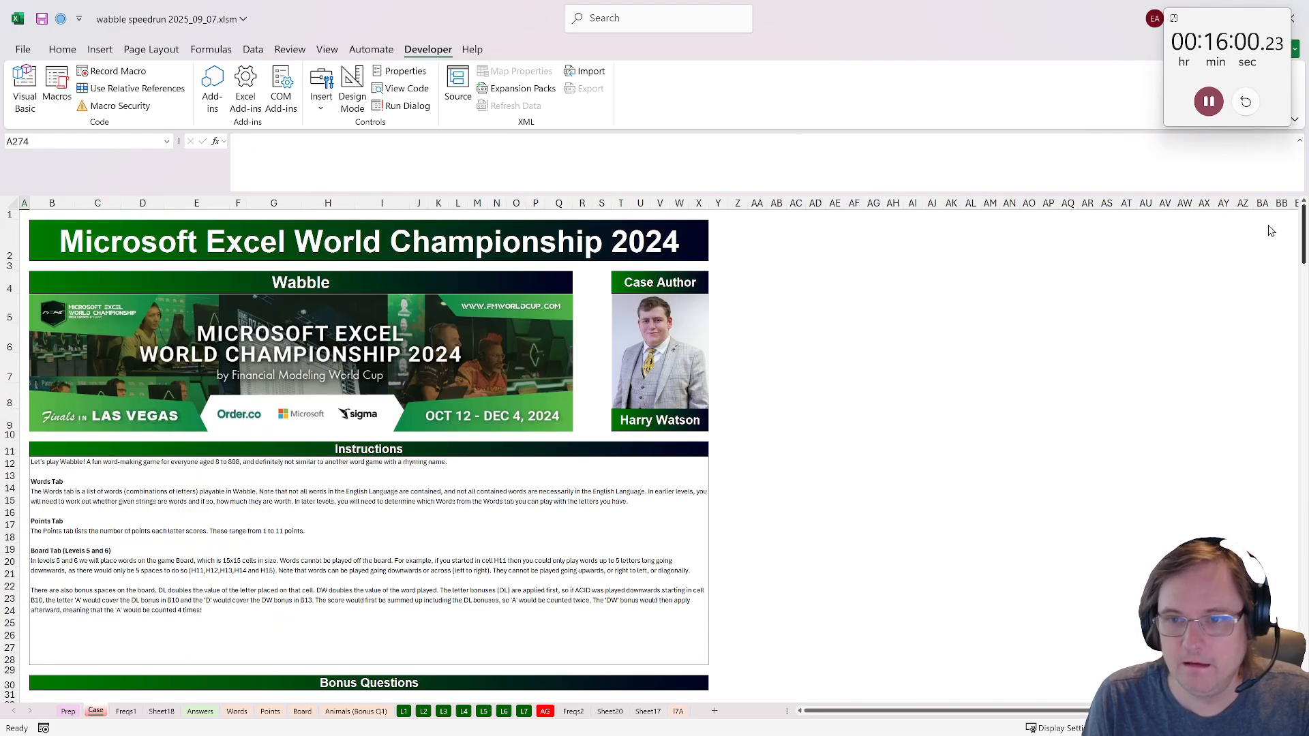
pyautogui.scroll(-5, 188, 511)
pyautogui.click(188, 512)
pyautogui.write('36')
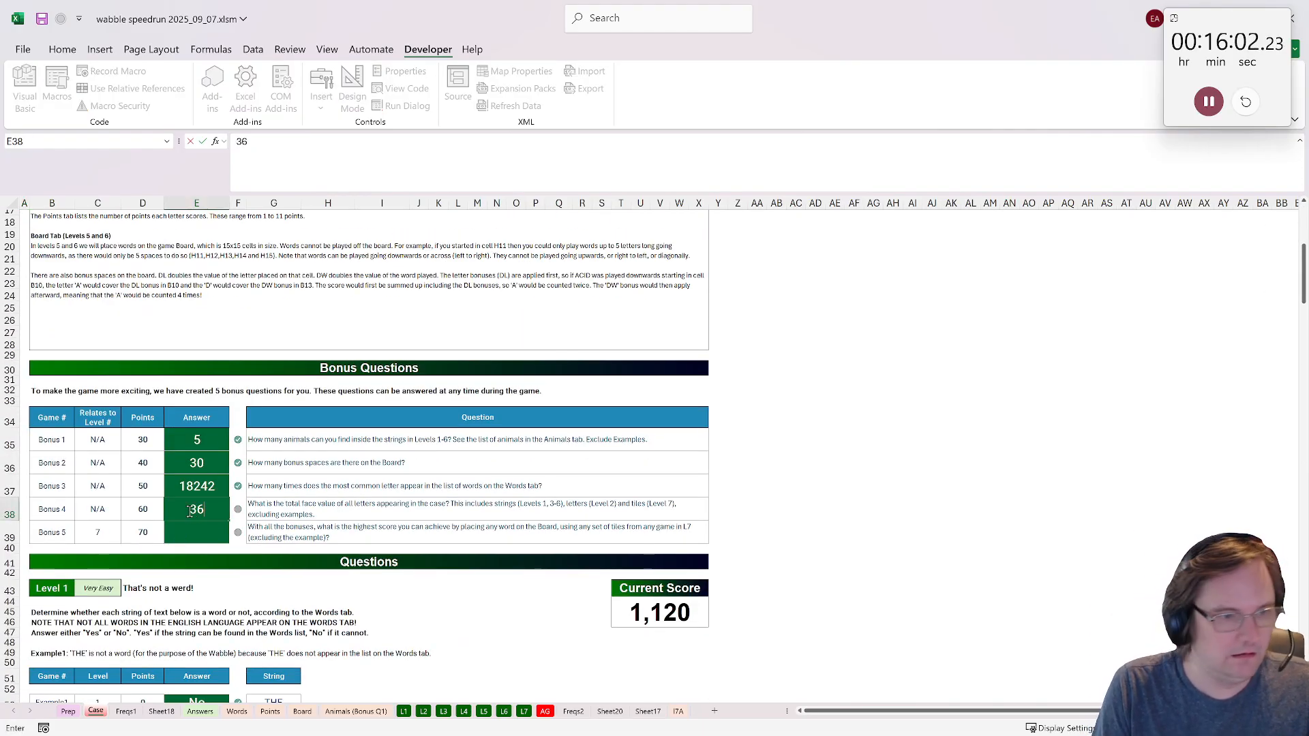
pyautogui.write('62')
pyautogui.press('Return')
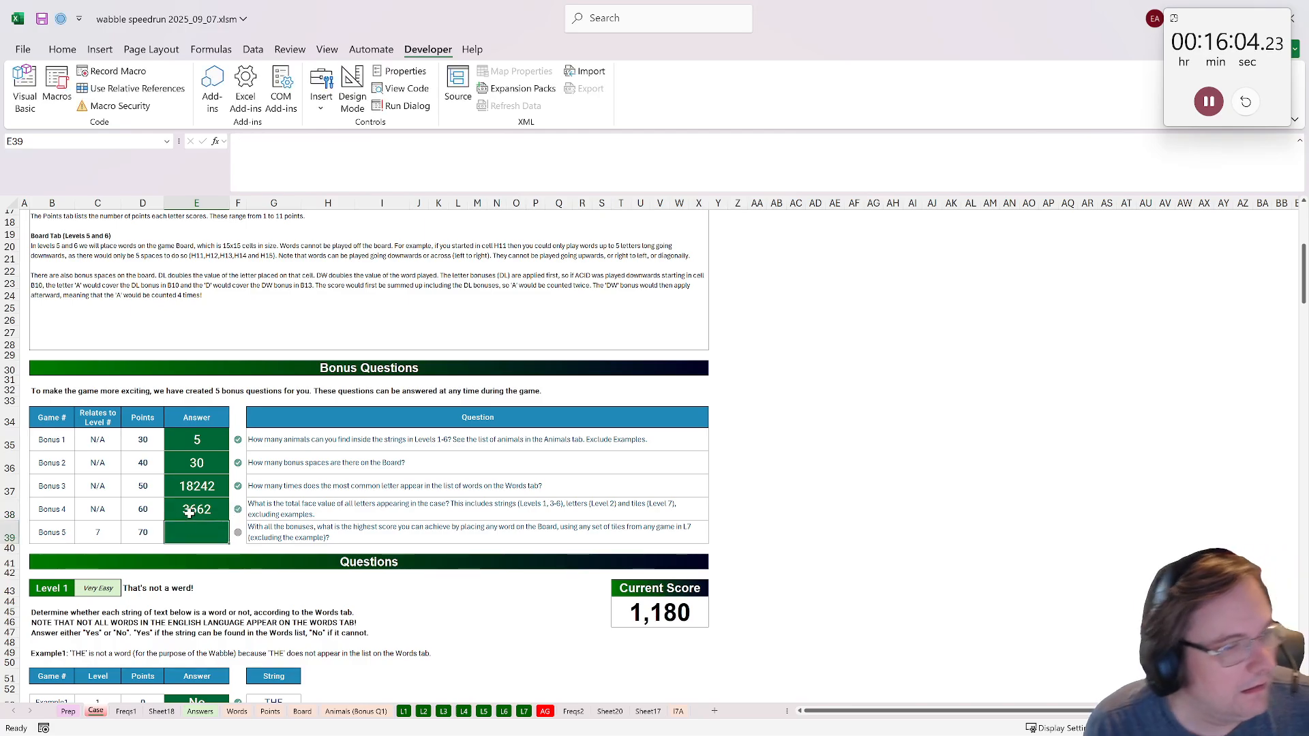
# - Answer Bonus 5 in E39 with =MAX(E257:E276)*4, taking the best Level 7 word score times four
pyautogui.click(399, 536)
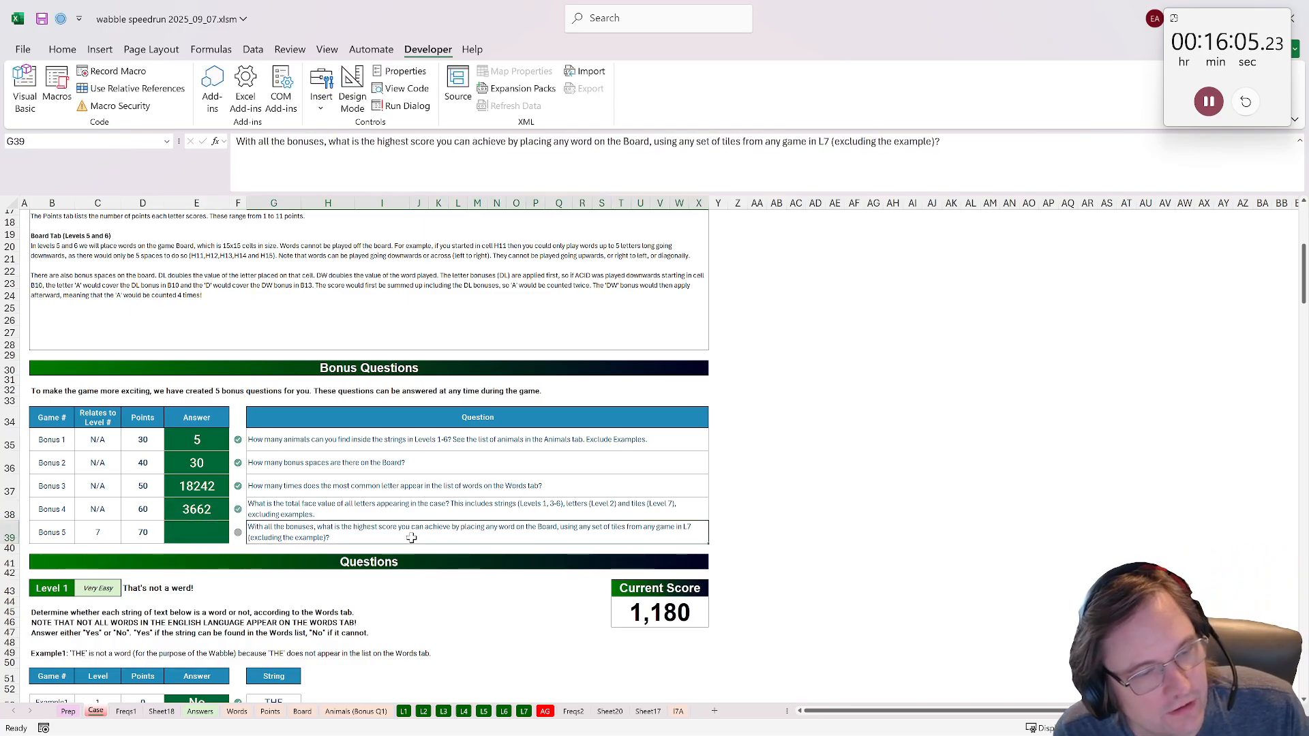
pyautogui.click(189, 530)
pyautogui.write('=max(')
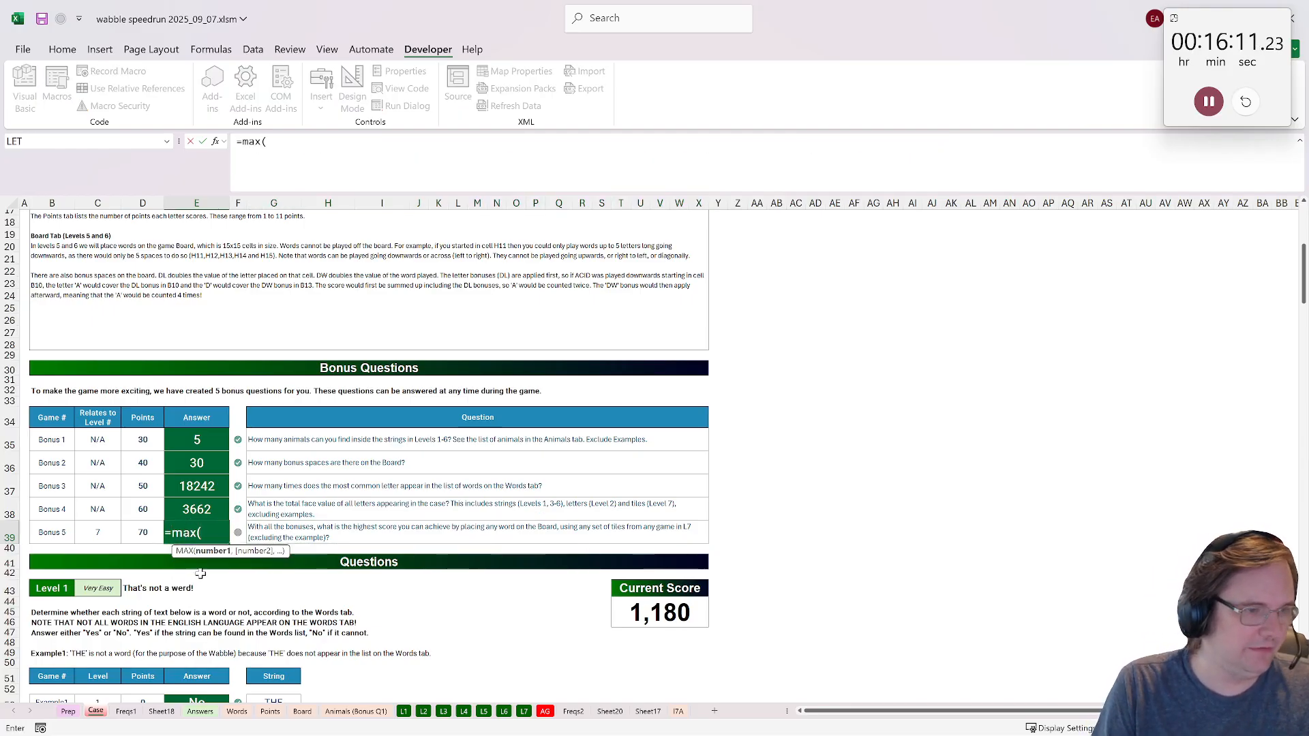
pyautogui.scroll(-20, 200, 574)
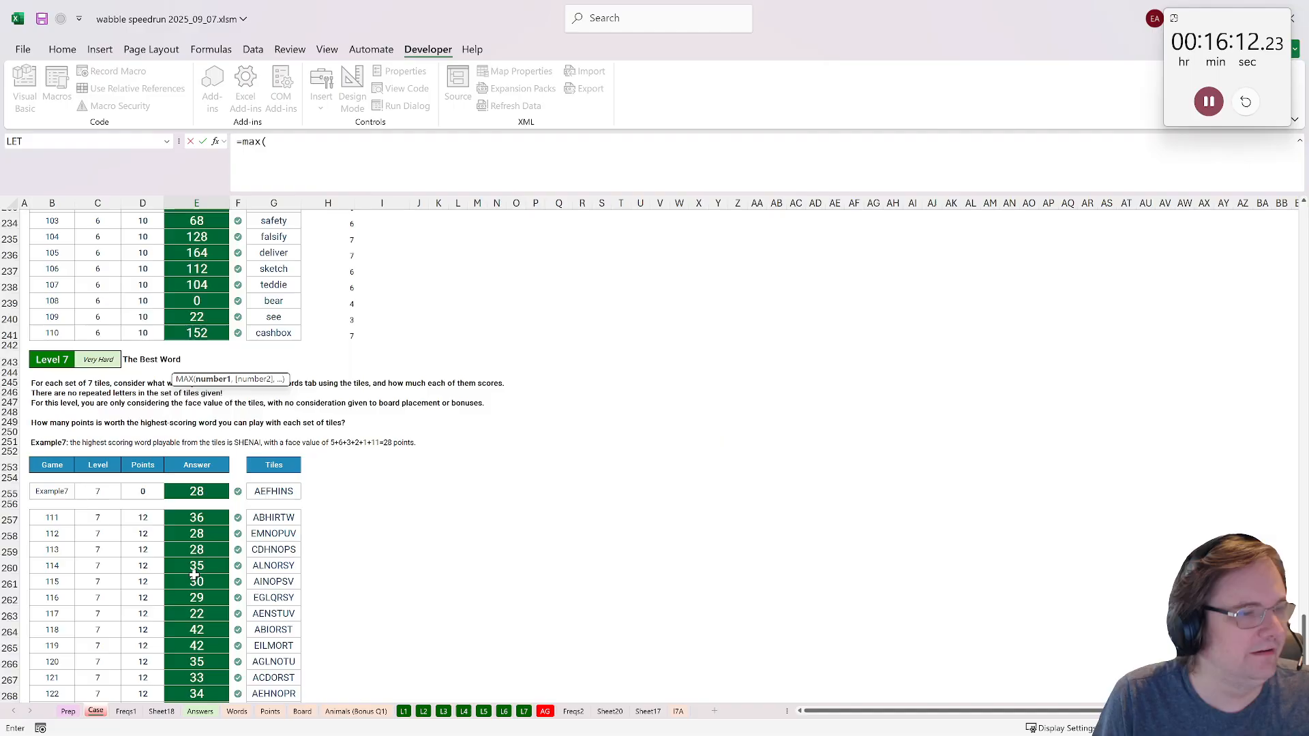
pyautogui.scroll(3, 198, 555)
pyautogui.moveTo(199, 318); pyautogui.dragTo(202, 621)
pyautogui.write(')*4')
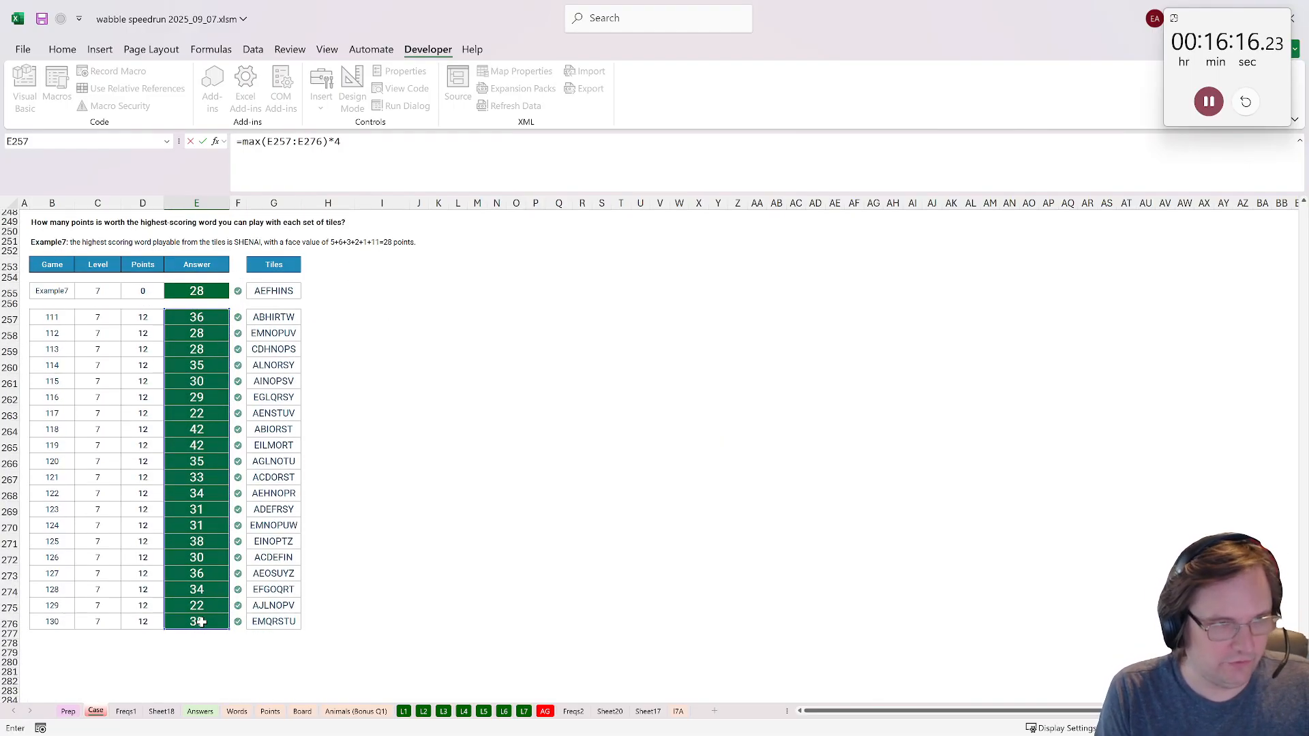
pyautogui.hotkey('ctrl', 'Return')
# - Pause the running stopwatch and review the answers to the bonus questions on the Case sheet
pyautogui.scroll(20, 545, 409)
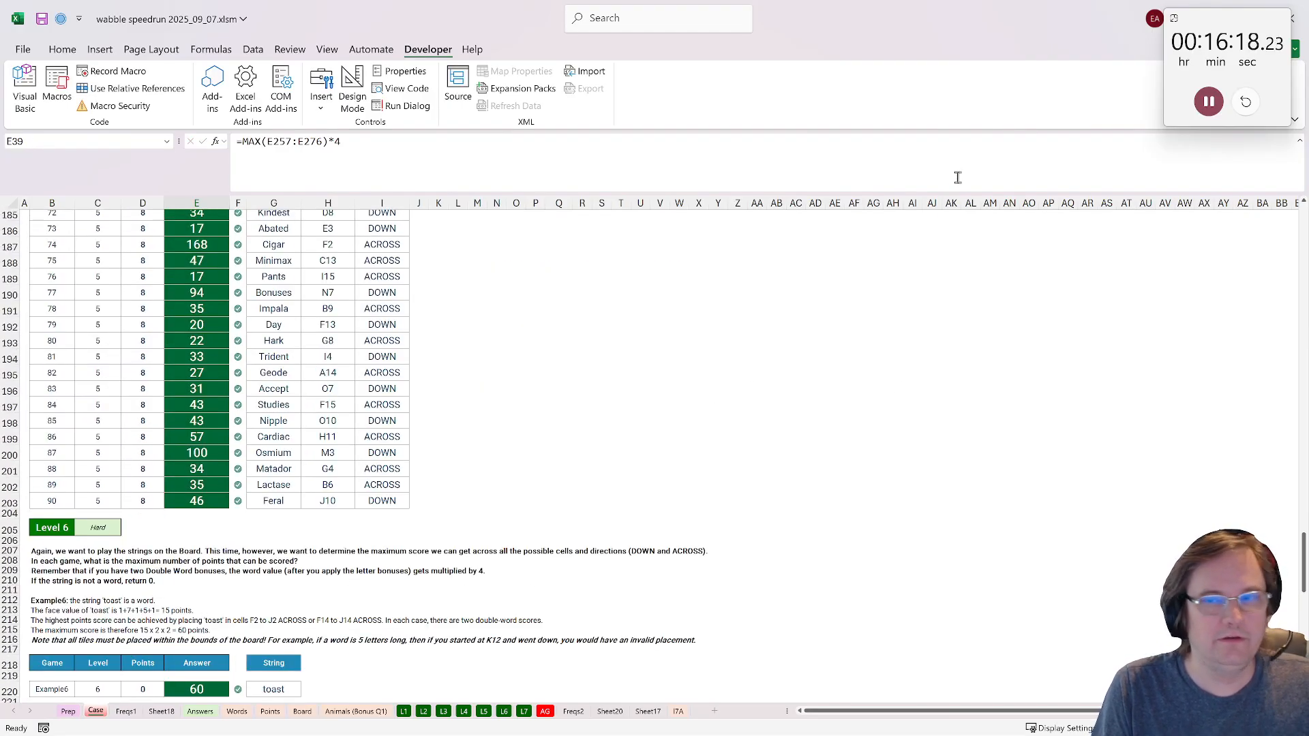
pyautogui.scroll(20, 677, 468)
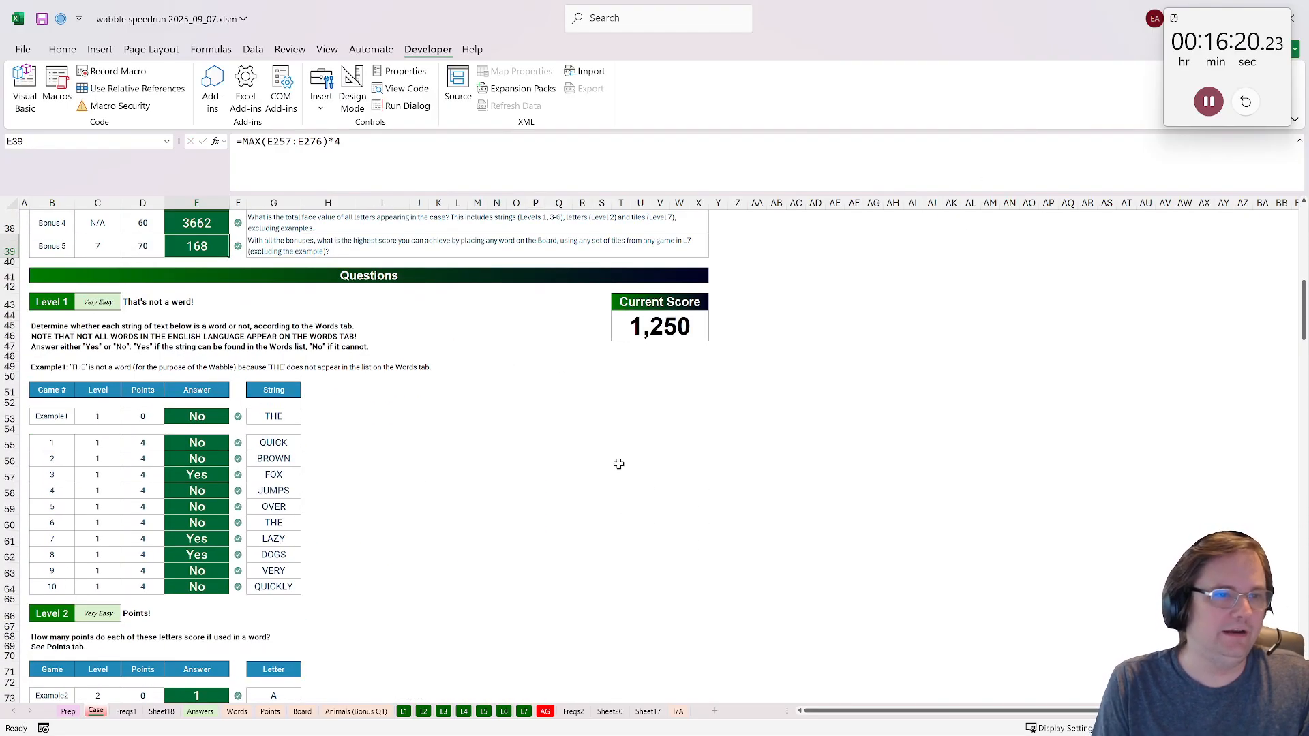
pyautogui.click(1208, 100)
pyautogui.scroll(6, 460, 501)
pyautogui.scroll(4, 460, 501)
pyautogui.scroll(-4, 753, 446)
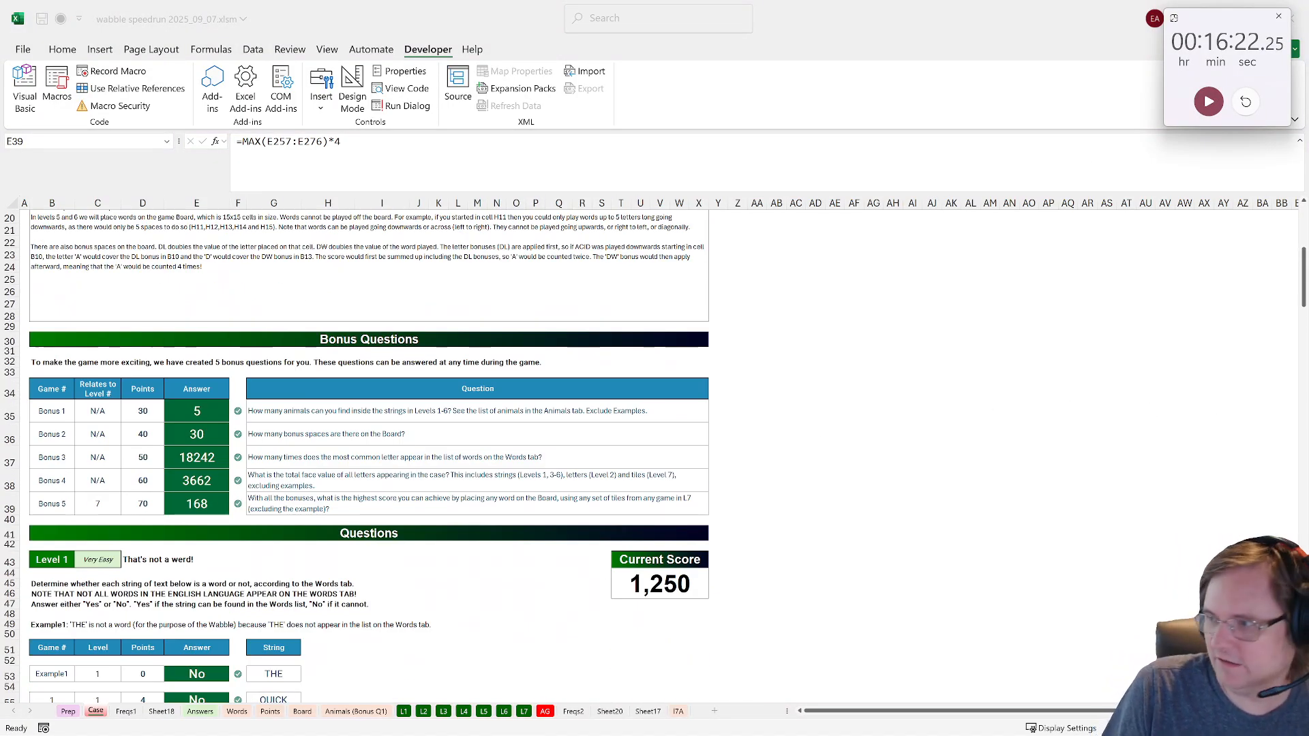